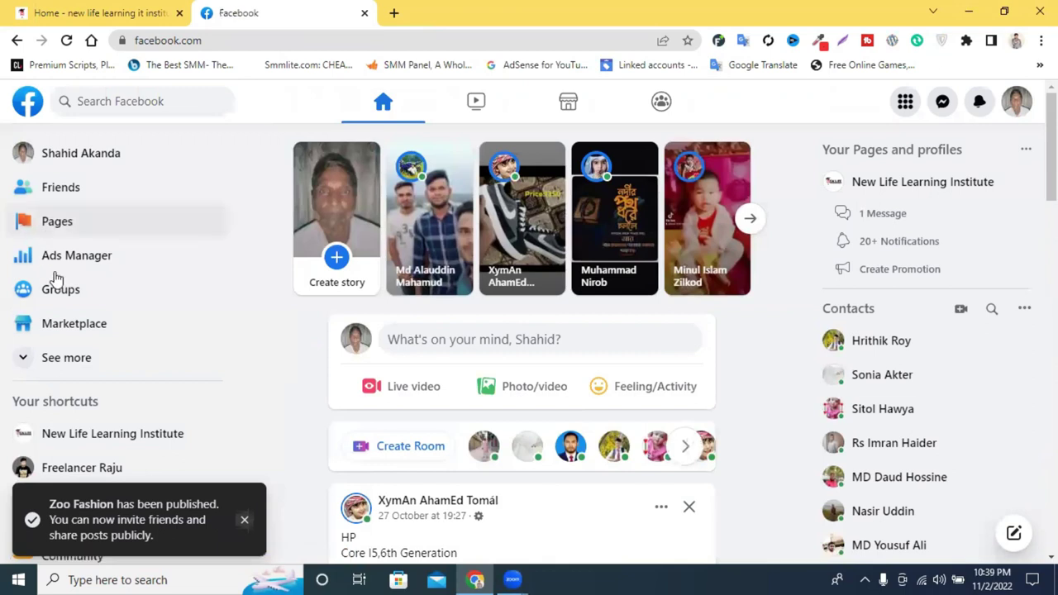
Open the overview of the Pages and profiles managed by the account
left_click(104, 229)
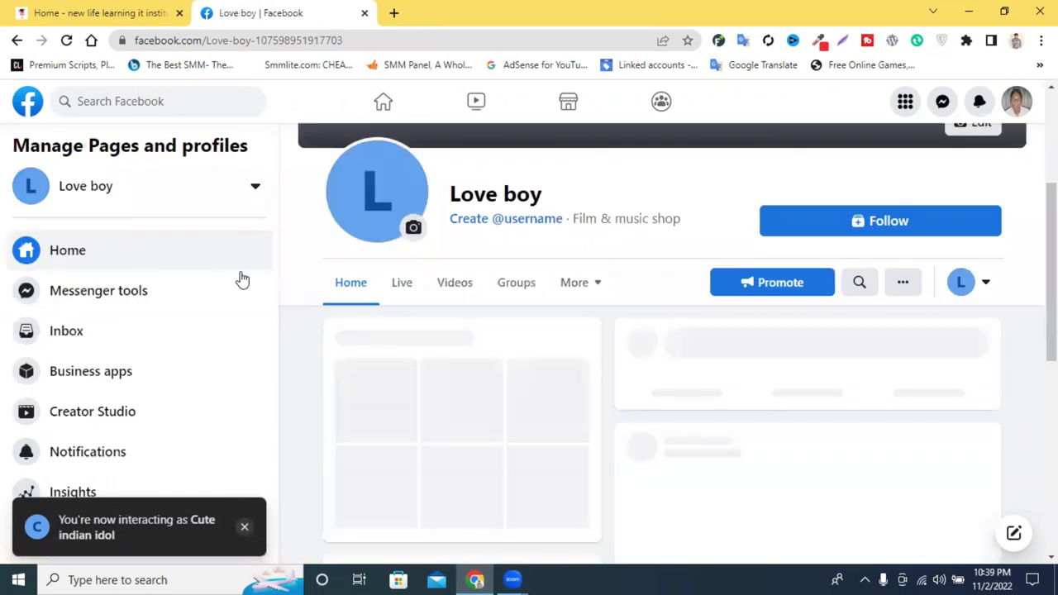
left_click(25, 109)
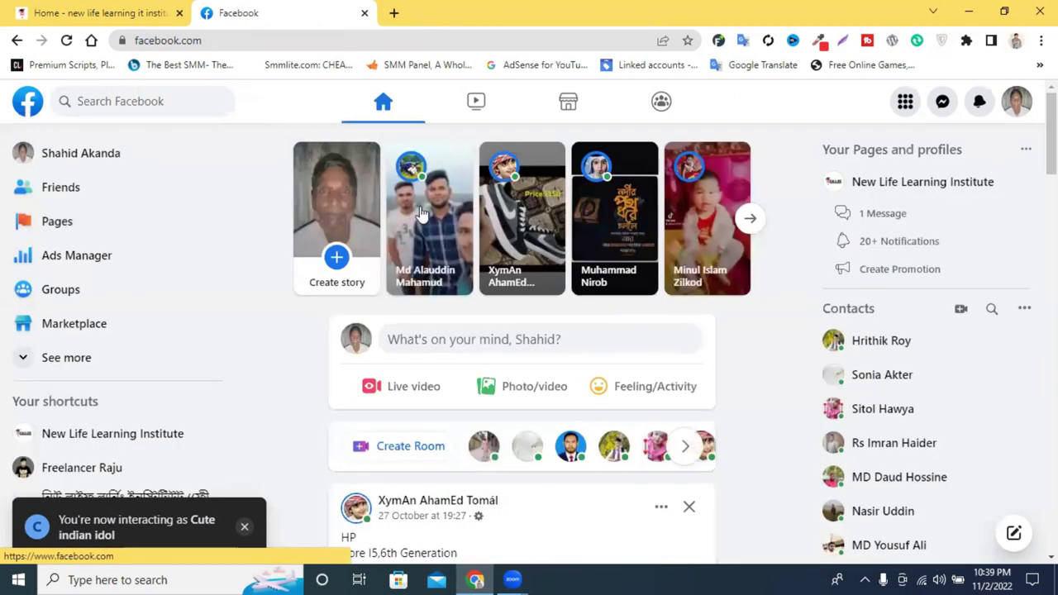
left_click(85, 229)
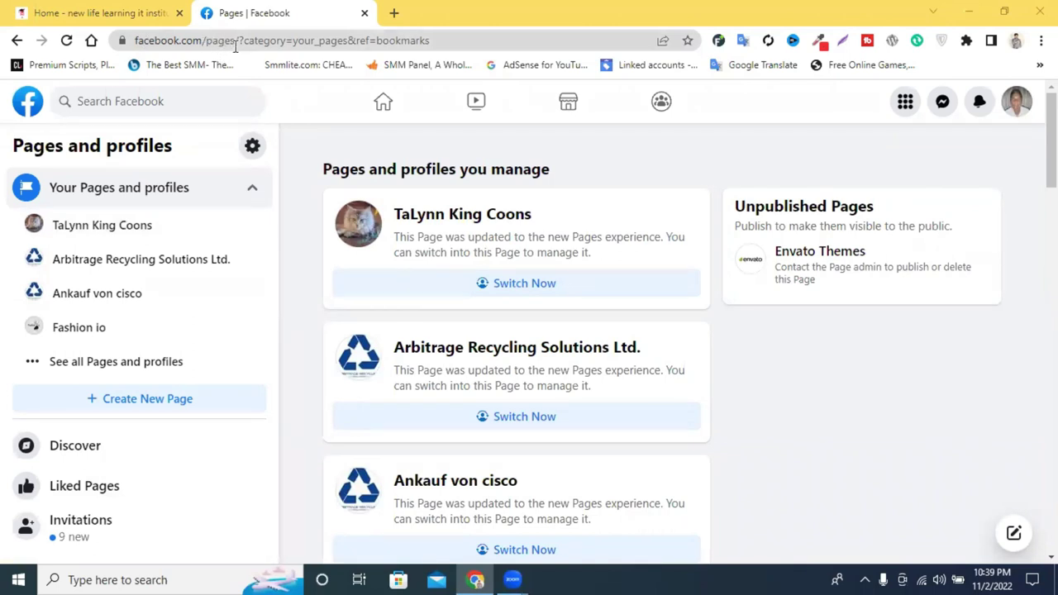
Copy the facebook.com/pages part of the address, view it in a new browser tab and close that tab
left_click_drag(237, 42, 134, 40)
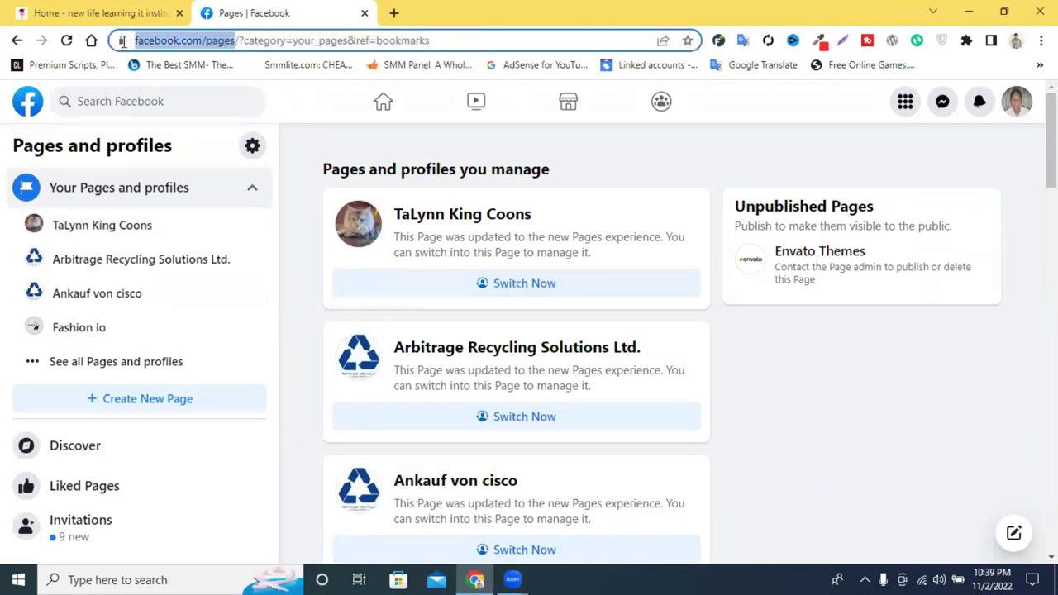
right_click(171, 39)
left_click(253, 119)
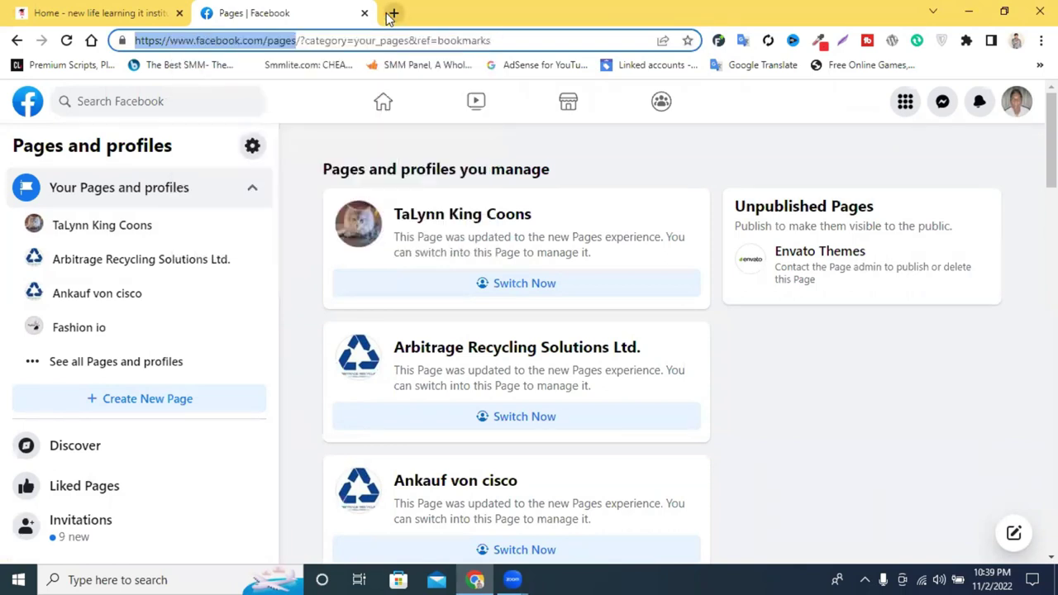
left_click(392, 13)
right_click(332, 40)
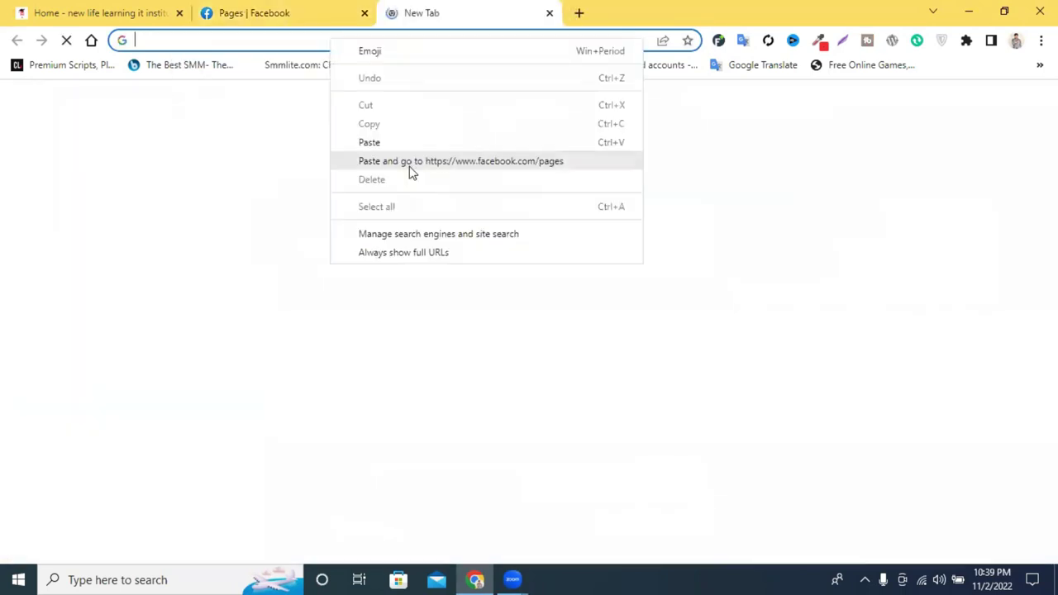
left_click(406, 162)
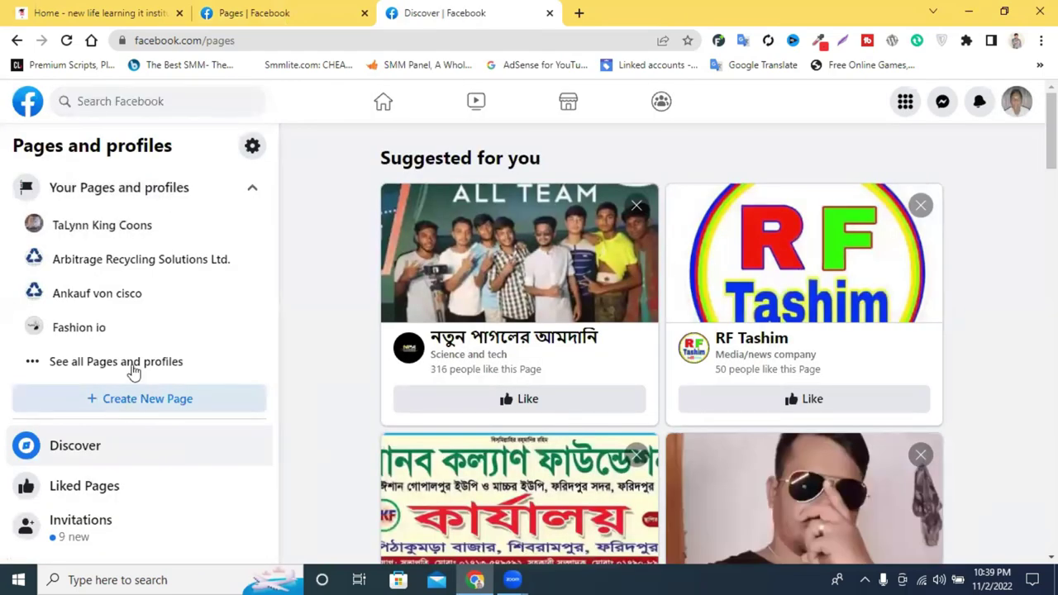
left_click(550, 13)
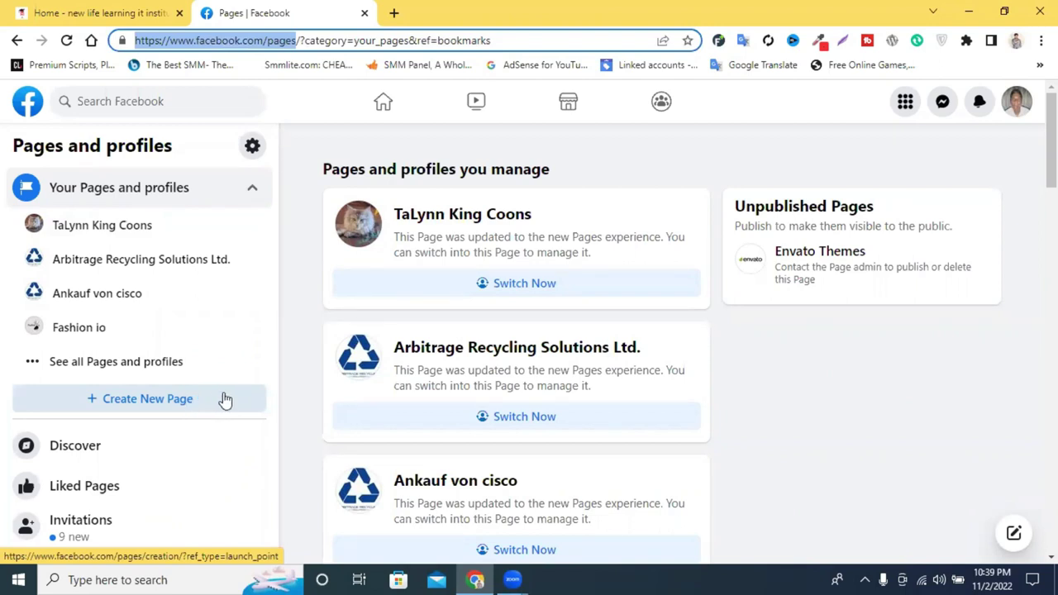
Start creating a new Page and enter Boost Services as its name
left_click(164, 409)
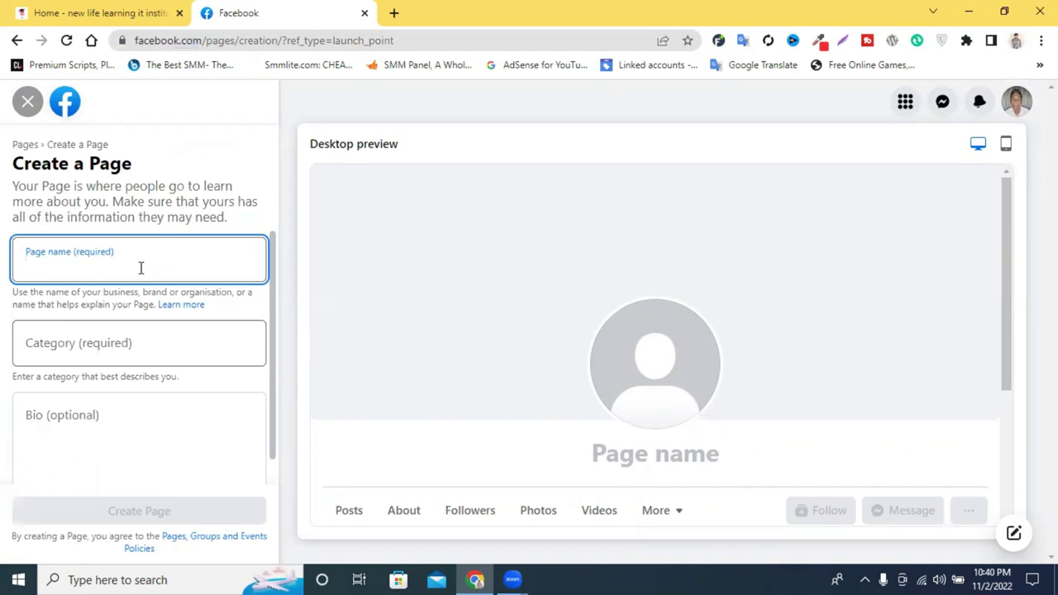
type("Facebook Bost")
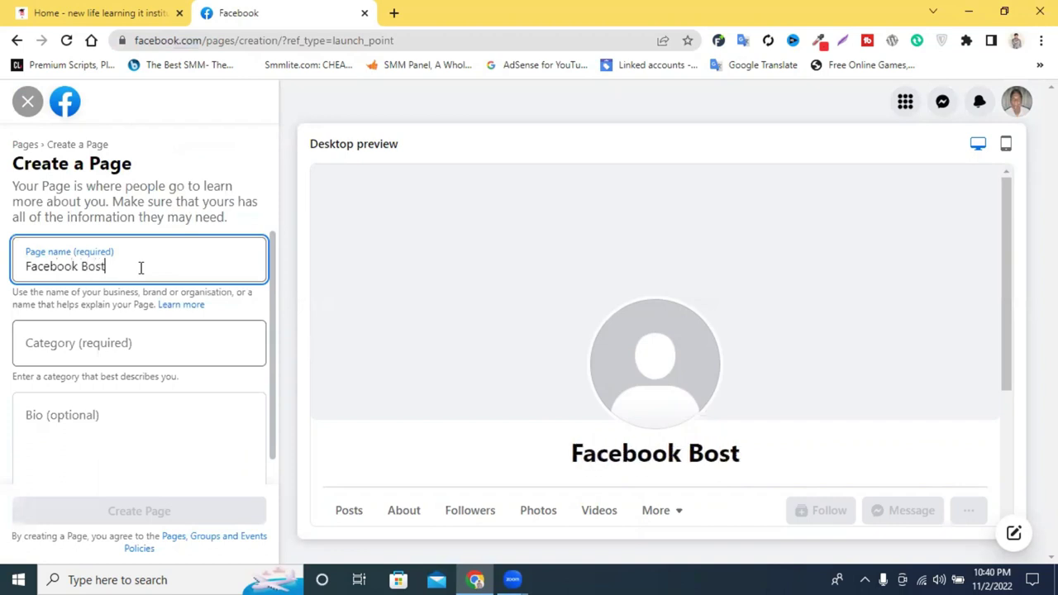
key("BackSpace")
key("BackSpace")
type("s")
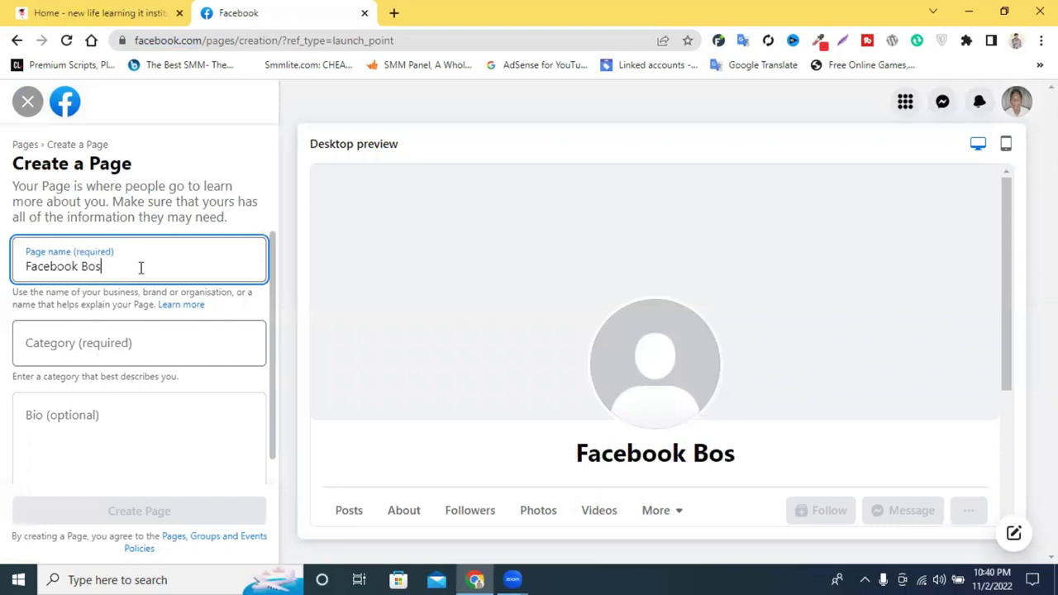
key("BackSpace")
type("ost")
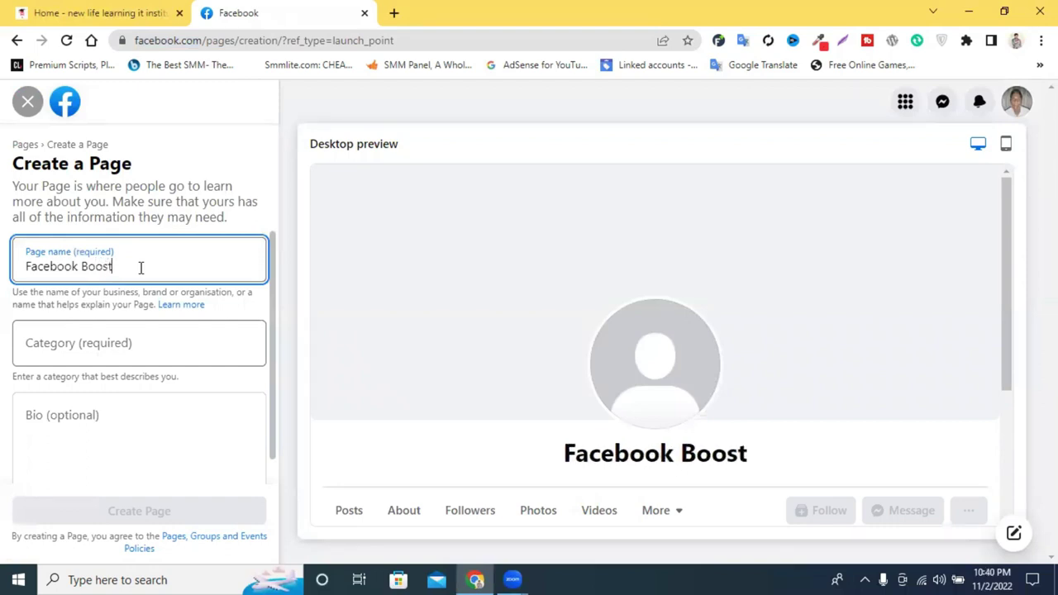
type(" Se")
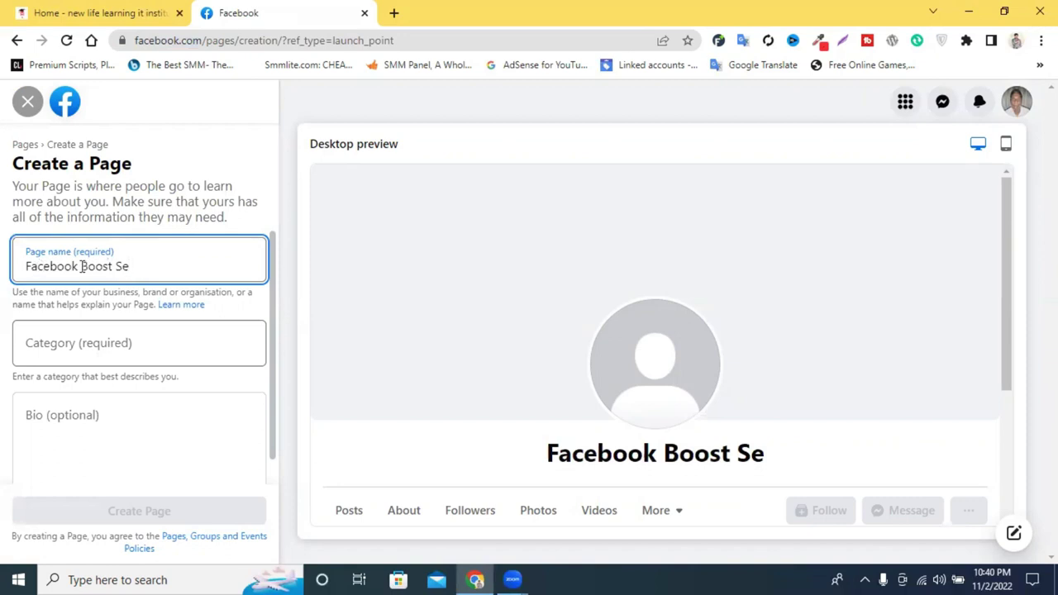
left_click_drag(81, 266, 13, 273)
key("BackSpace")
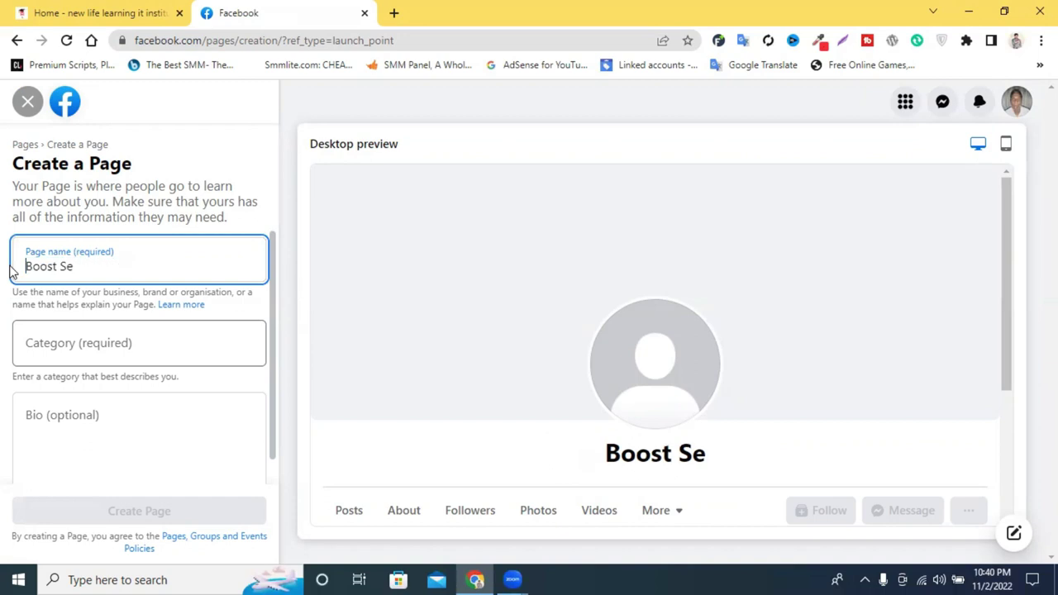
left_click(102, 266)
type("rvices")
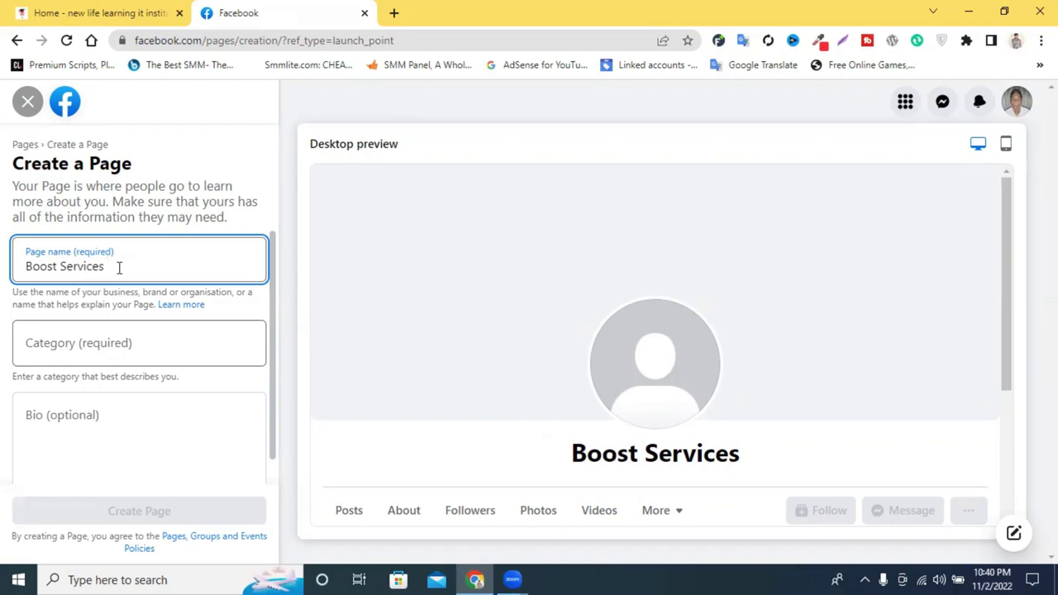
key("ctrl+a")
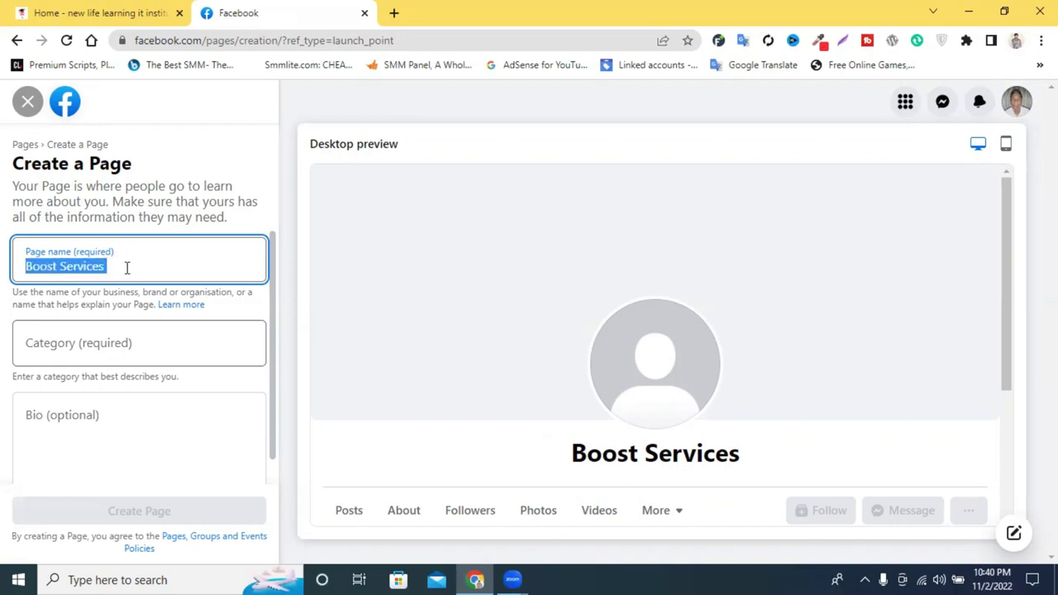
Assign the Page the categories Social media agency, Internet marketing service and Marketing agency
left_click(86, 349)
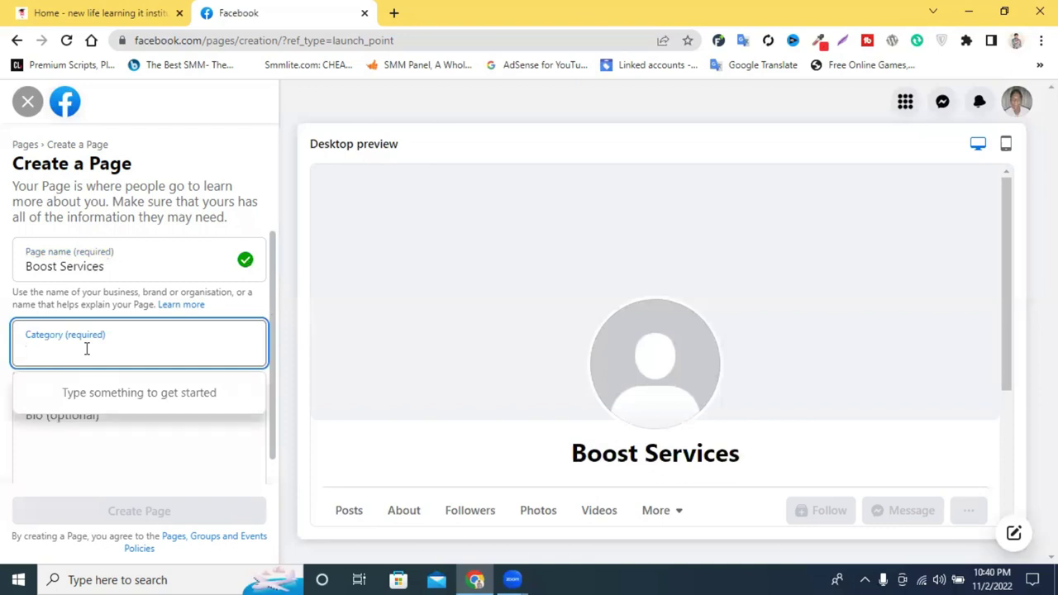
type("onli")
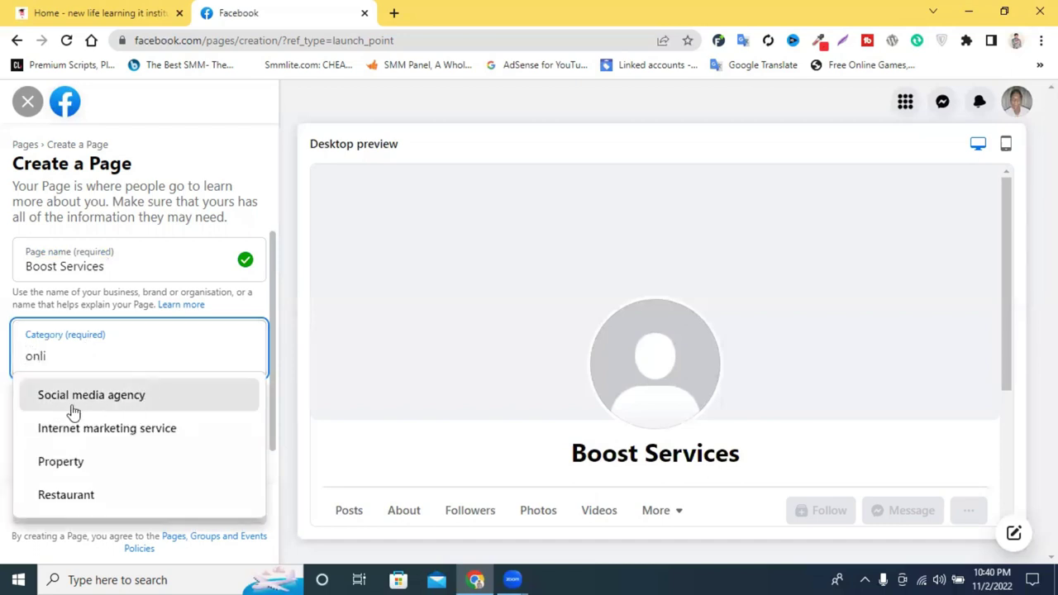
left_click(161, 397)
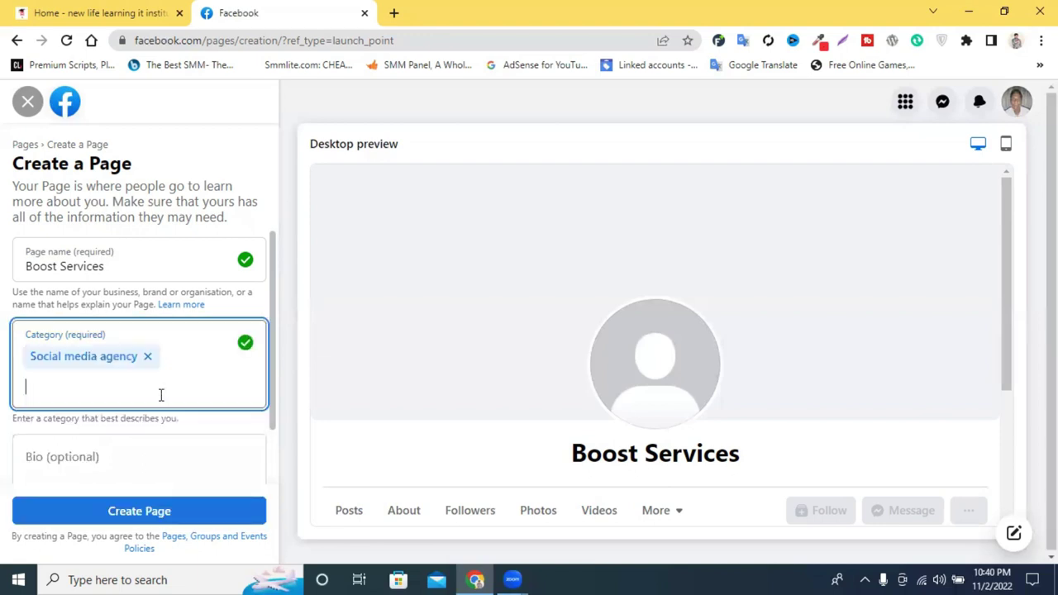
left_click(89, 394)
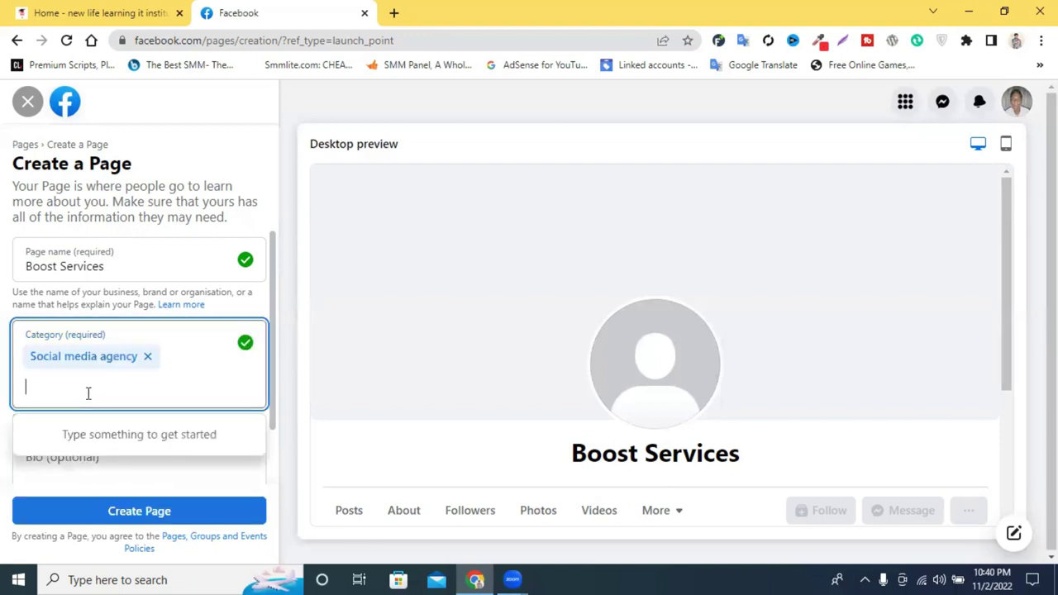
type("online")
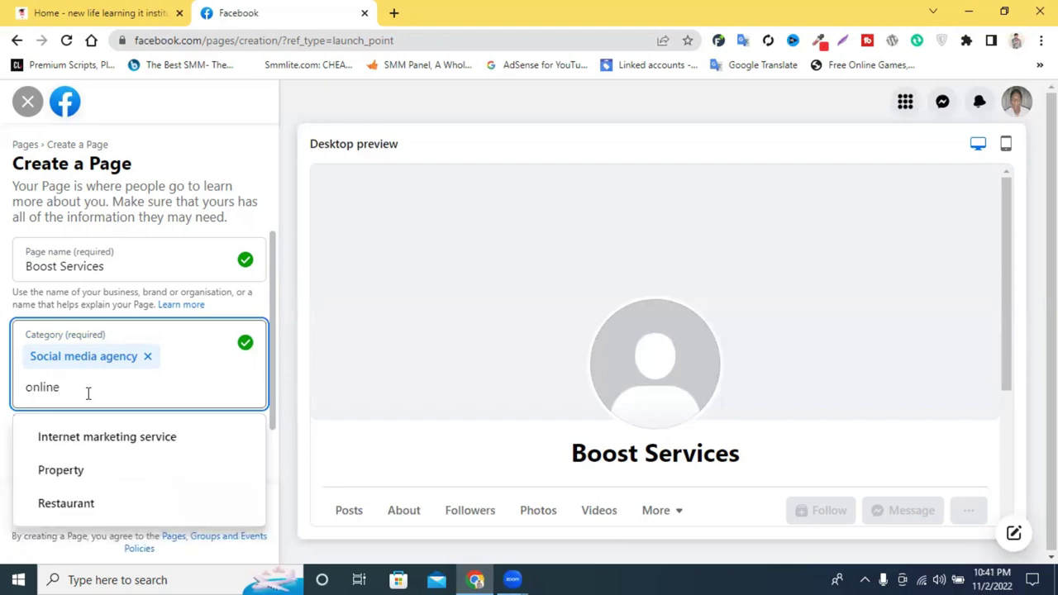
left_click(130, 446)
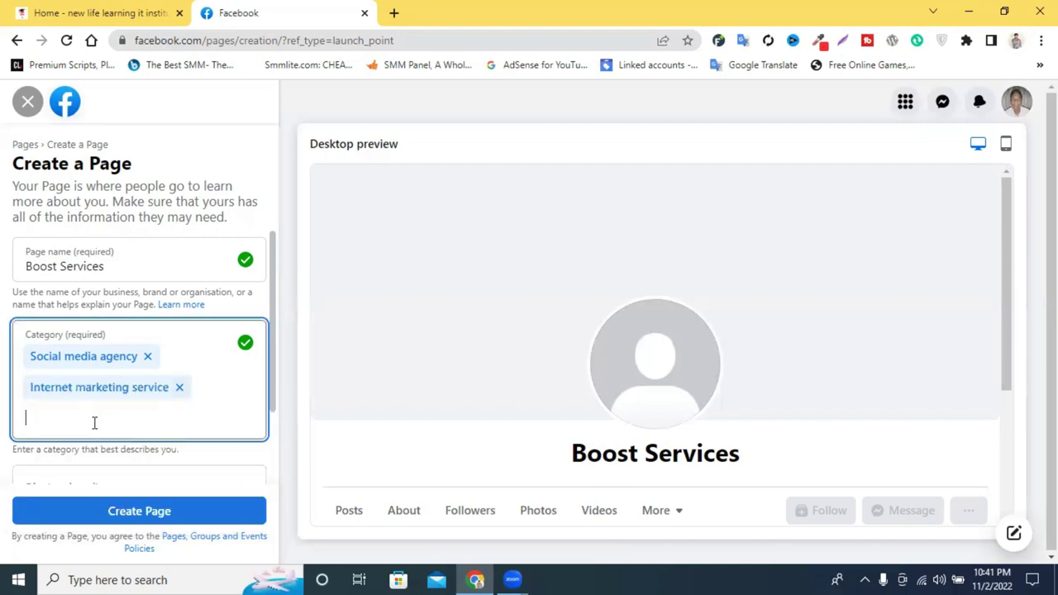
left_click(95, 423)
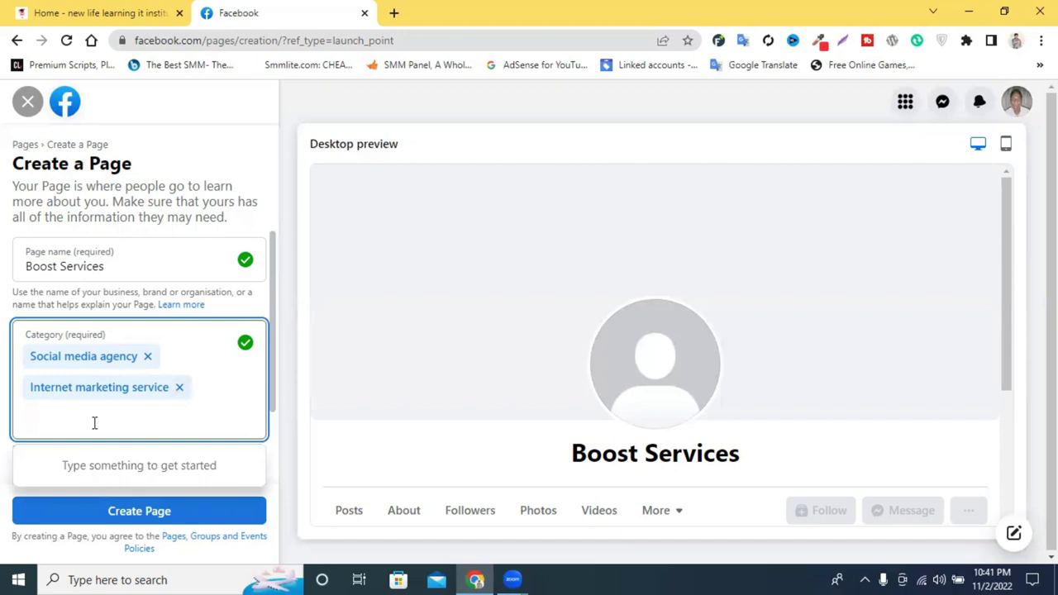
type("a")
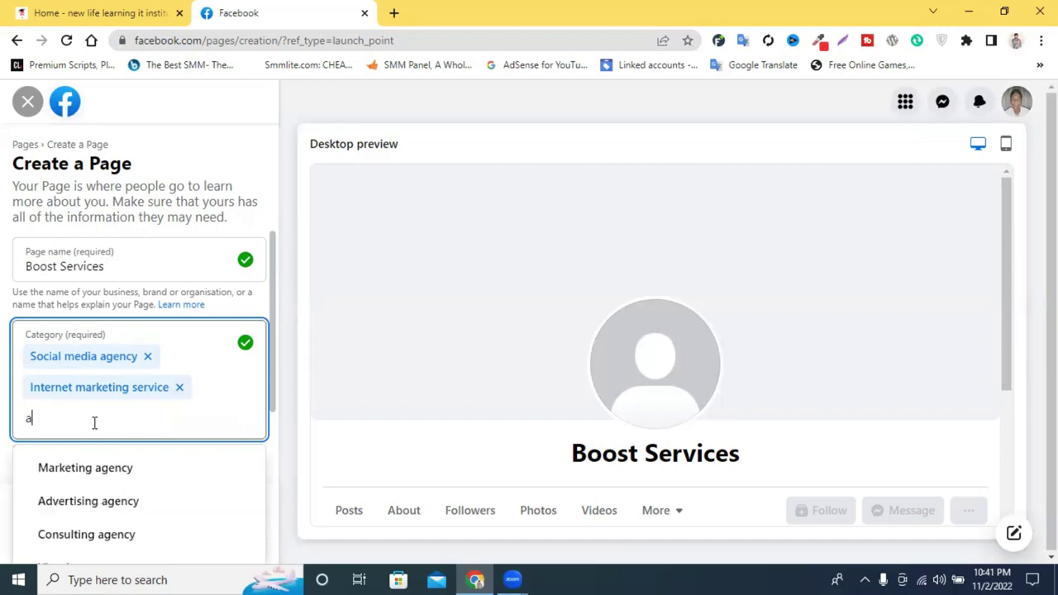
left_click(122, 468)
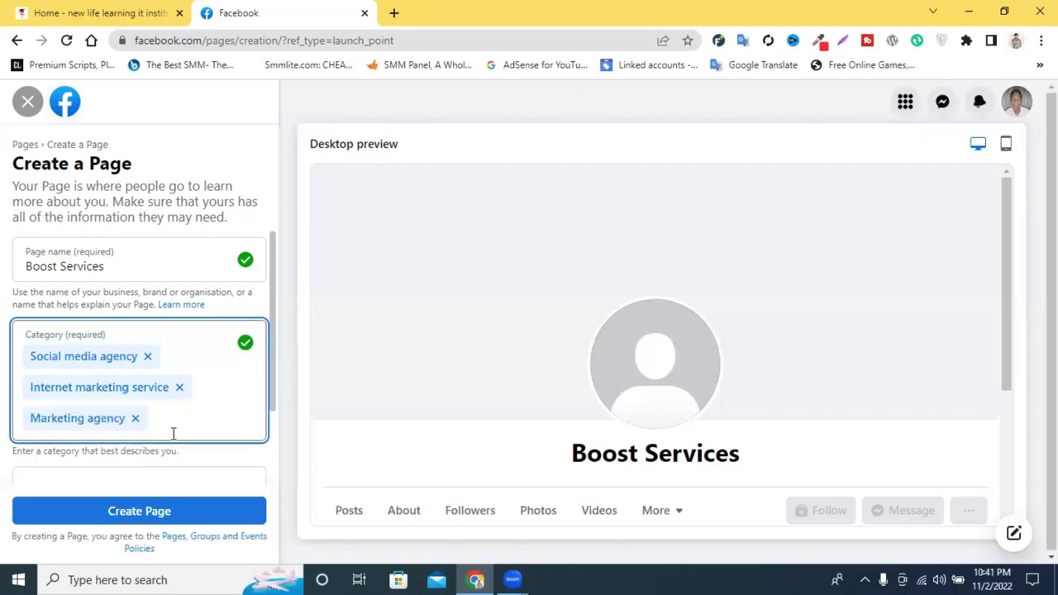
Add the category Advertising agency and remove Internet marketing service from the Page's categories
type("a")
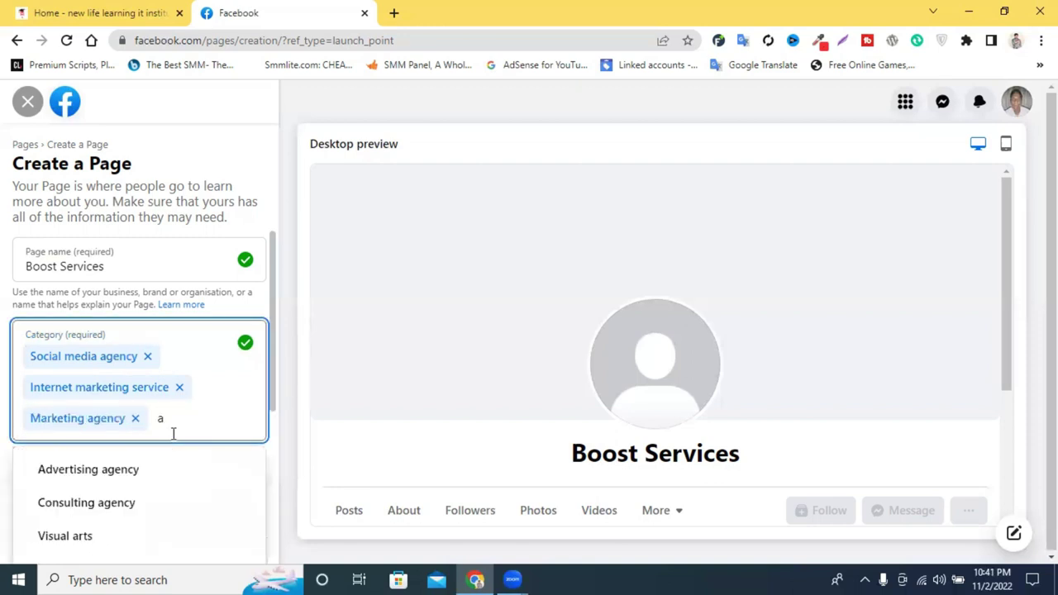
left_click(154, 471)
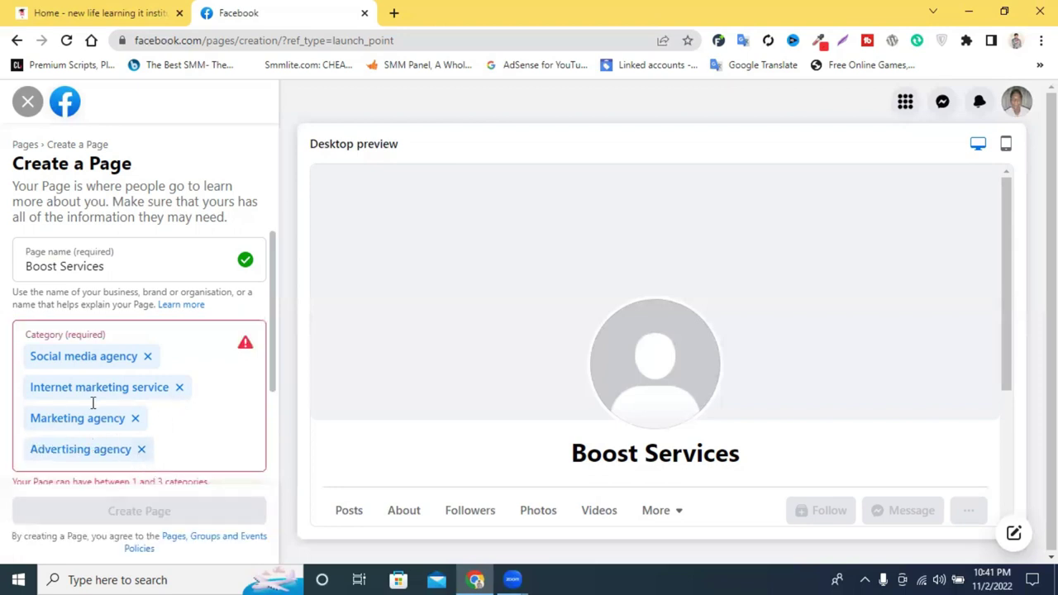
left_click(178, 389)
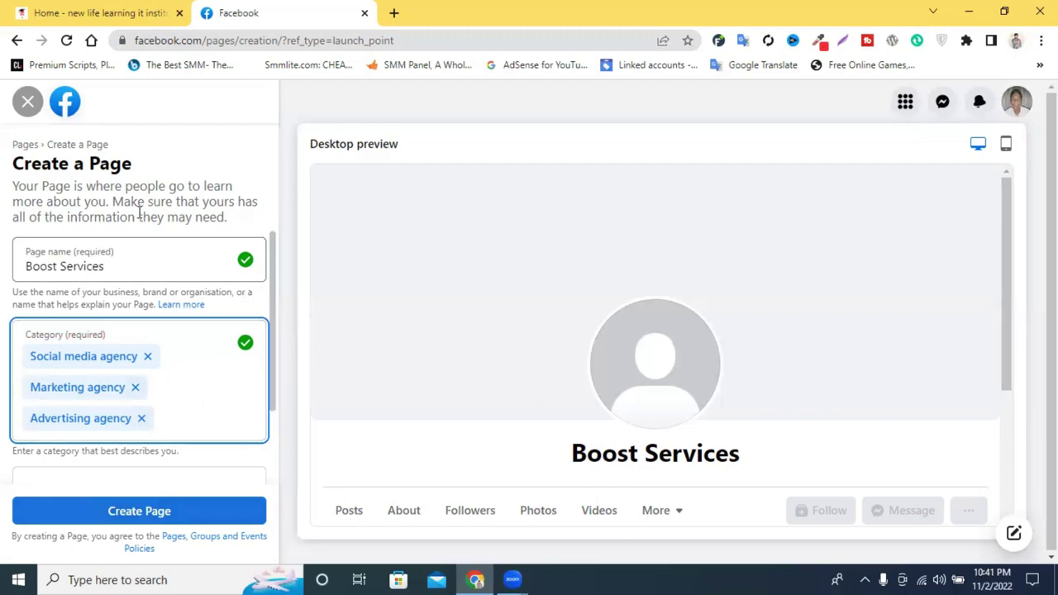
Examine the Page creation form and the desktop preview, including the Intro and Posts sections
scroll(557, 298, "down", 1)
scroll(124, 281, "down", 2)
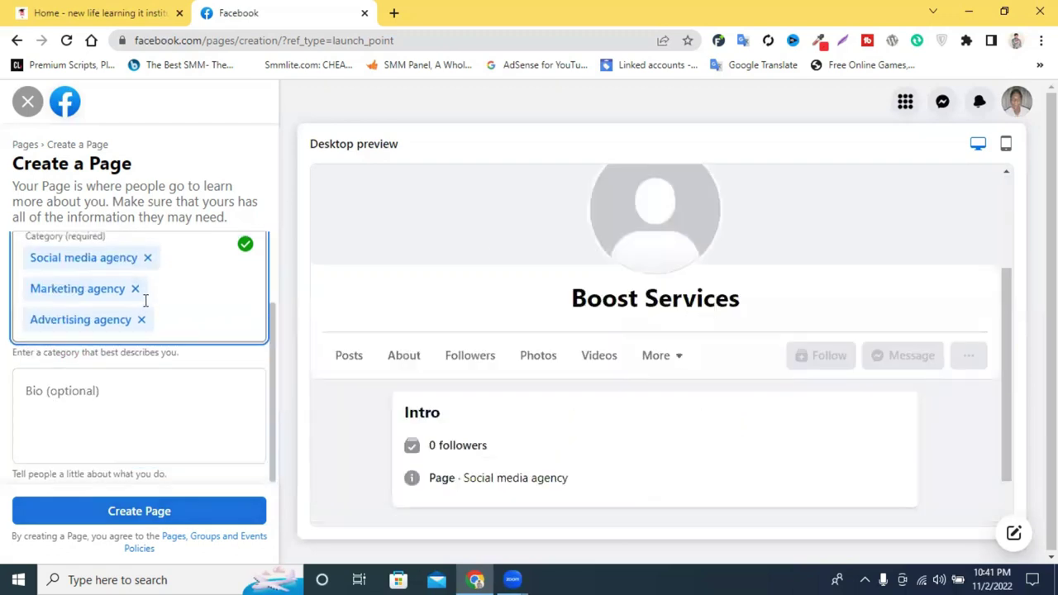
scroll(146, 297, "up", 2)
scroll(628, 376, "down", 2)
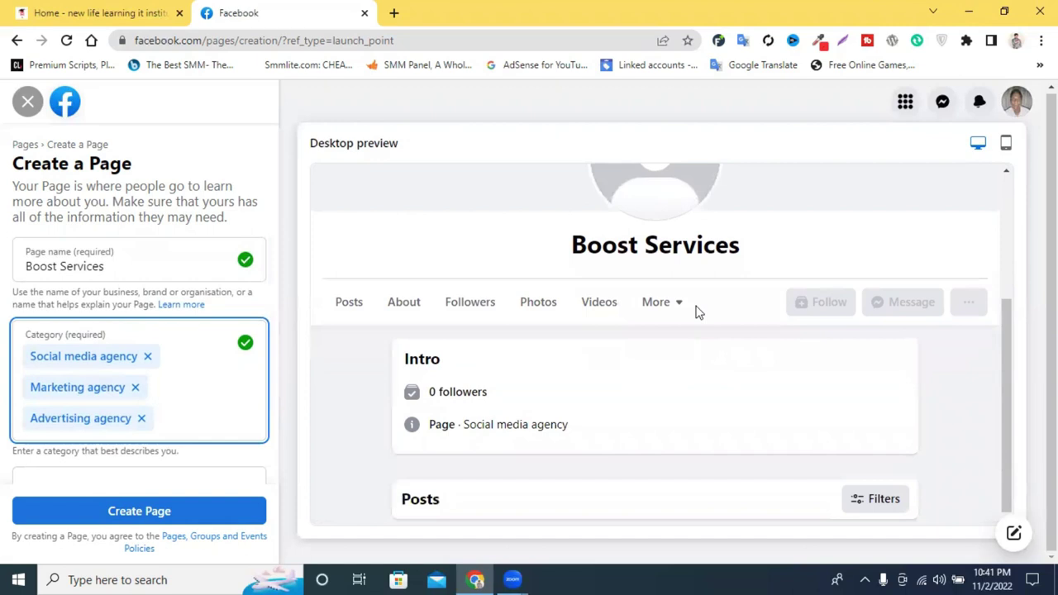
scroll(628, 334, "up", 3)
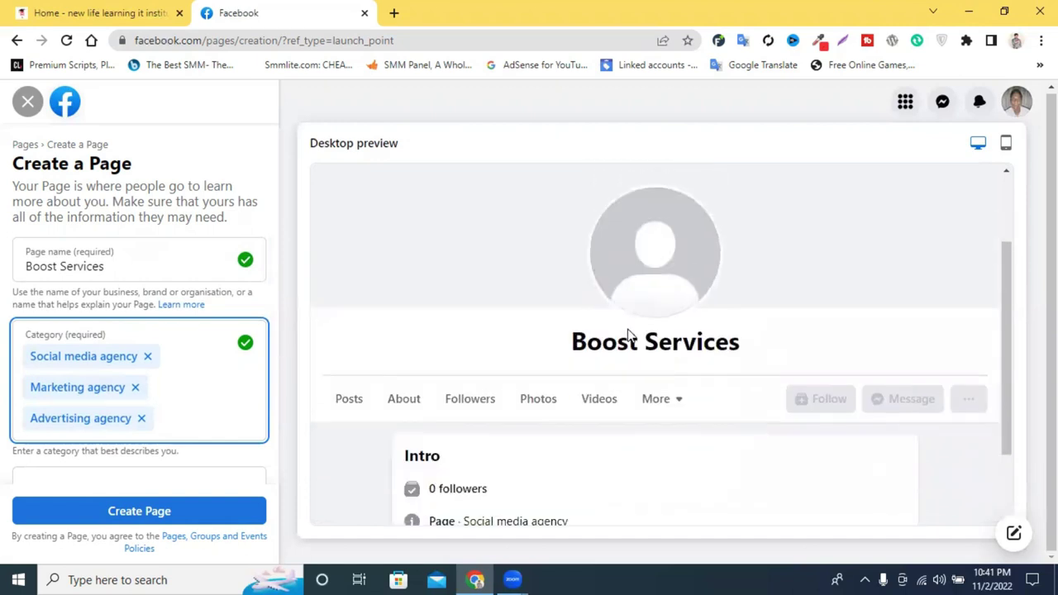
scroll(647, 189, "down", 3)
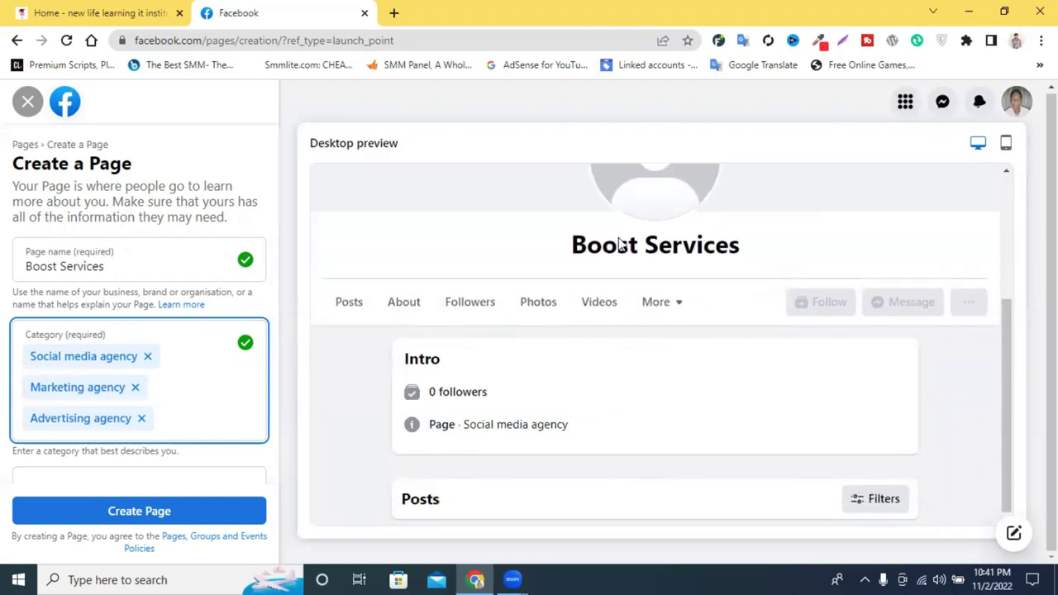
left_click(573, 248)
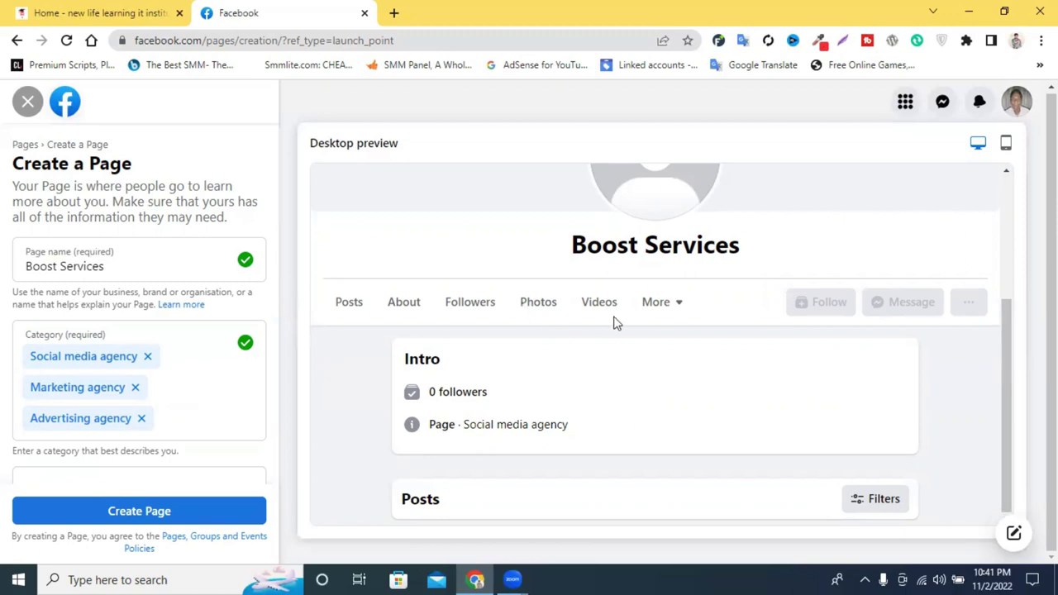
scroll(628, 318, "up", 3)
Enter the bio "Best Boost Services in Bangladesh." and create the Page
scroll(83, 467, "down", 2)
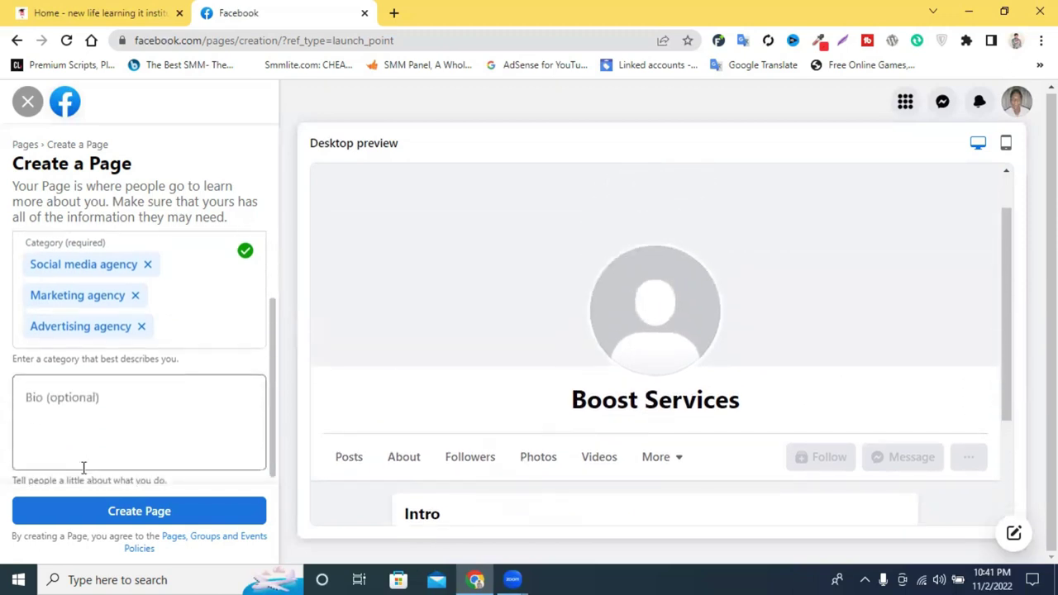
left_click(77, 390)
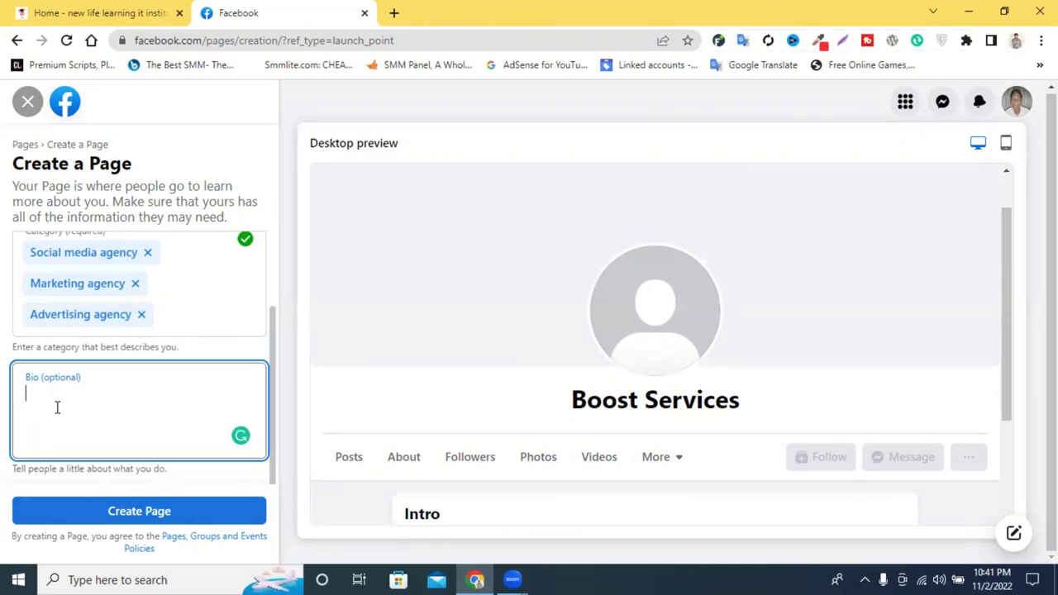
type("B")
key("BackSpace")
type("Best")
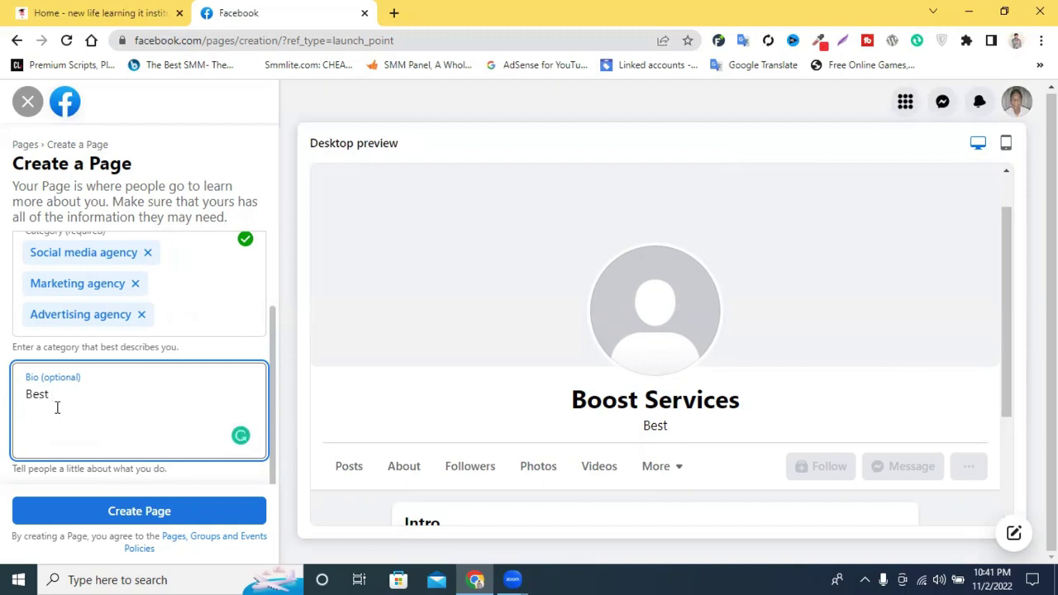
type("Boost")
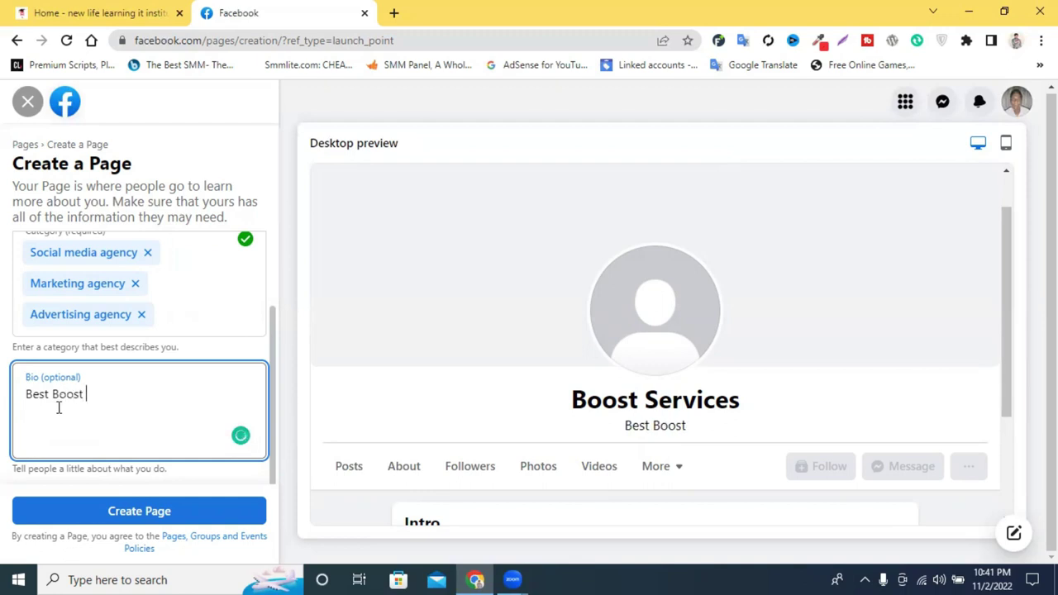
type(" Services")
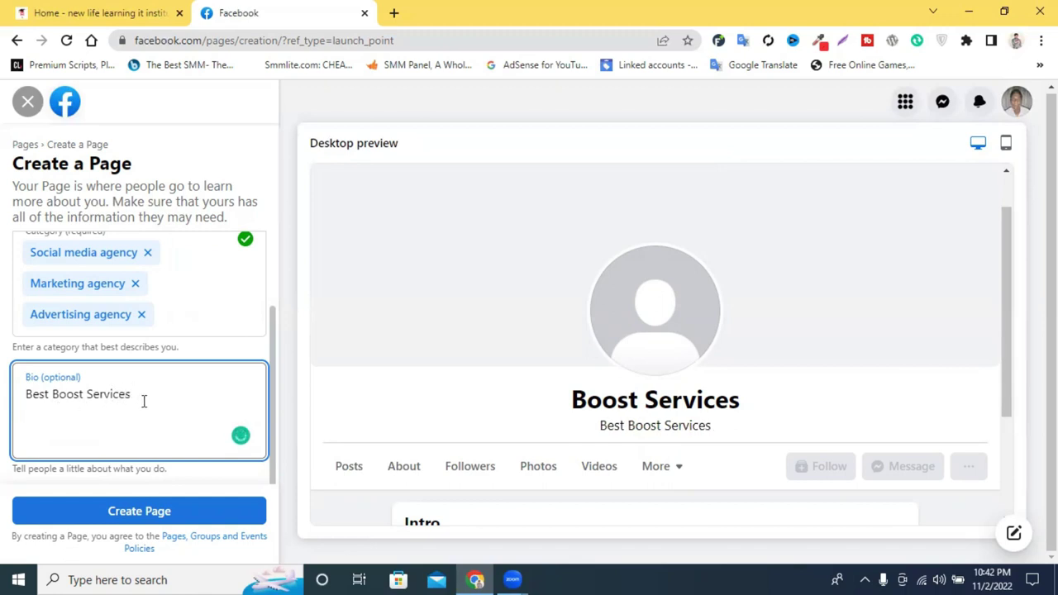
type(" on")
key("BackSpace")
key("BackSpace")
type("in")
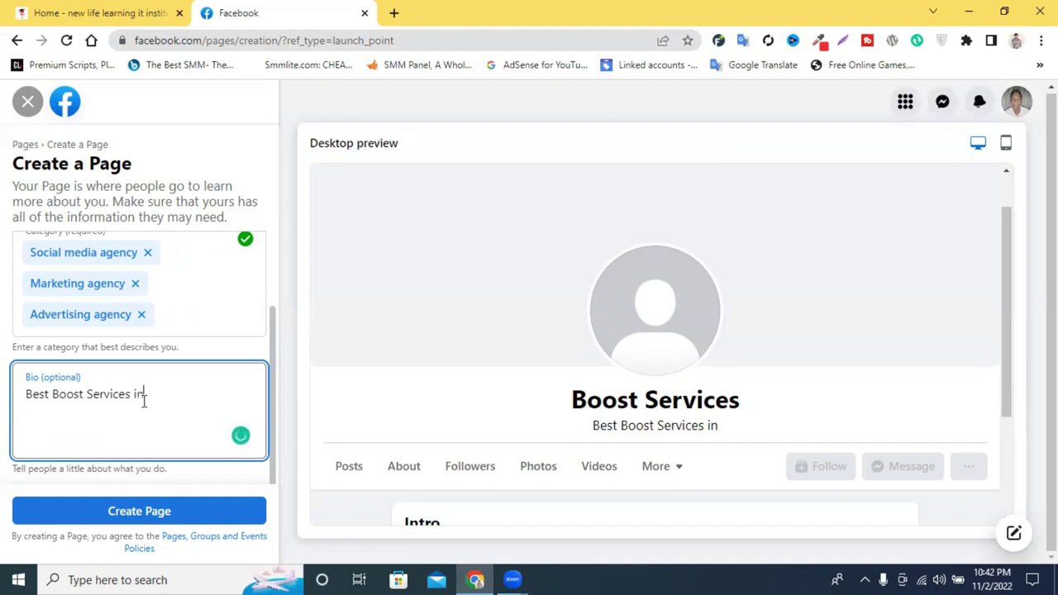
type(" Ba")
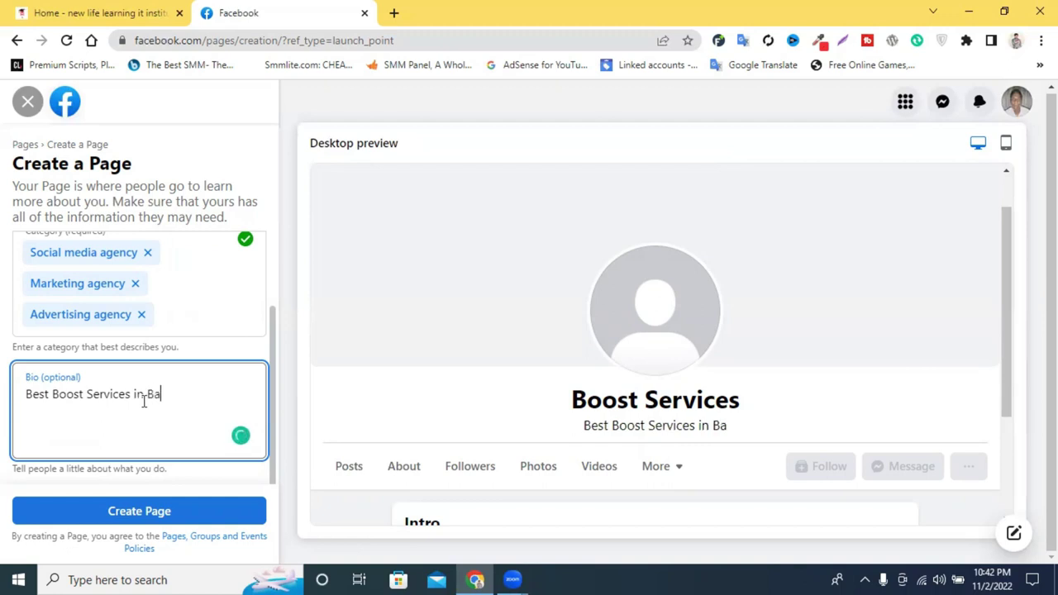
type("ngladesh")
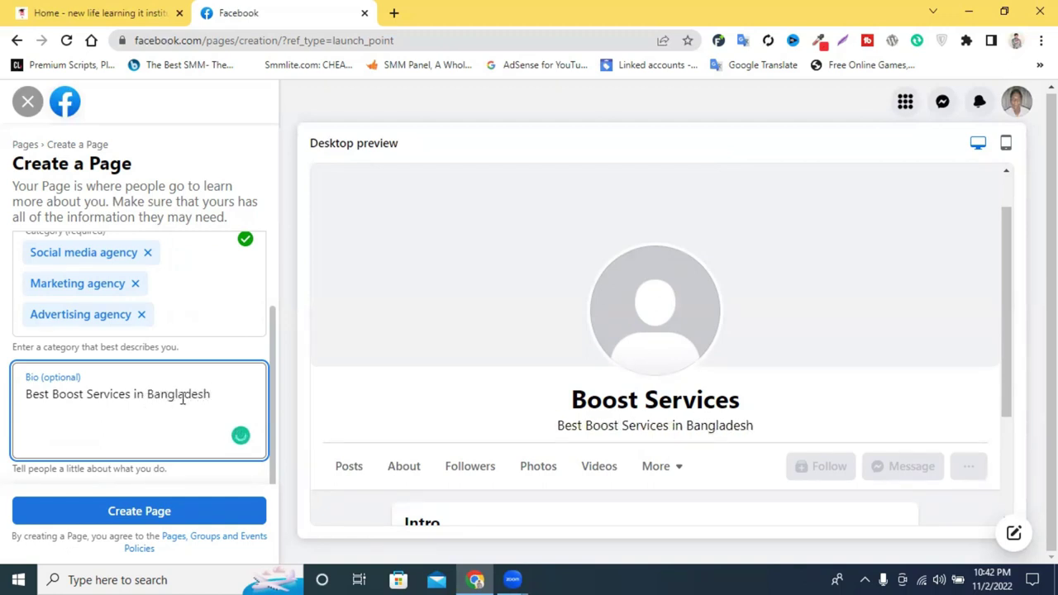
type(".")
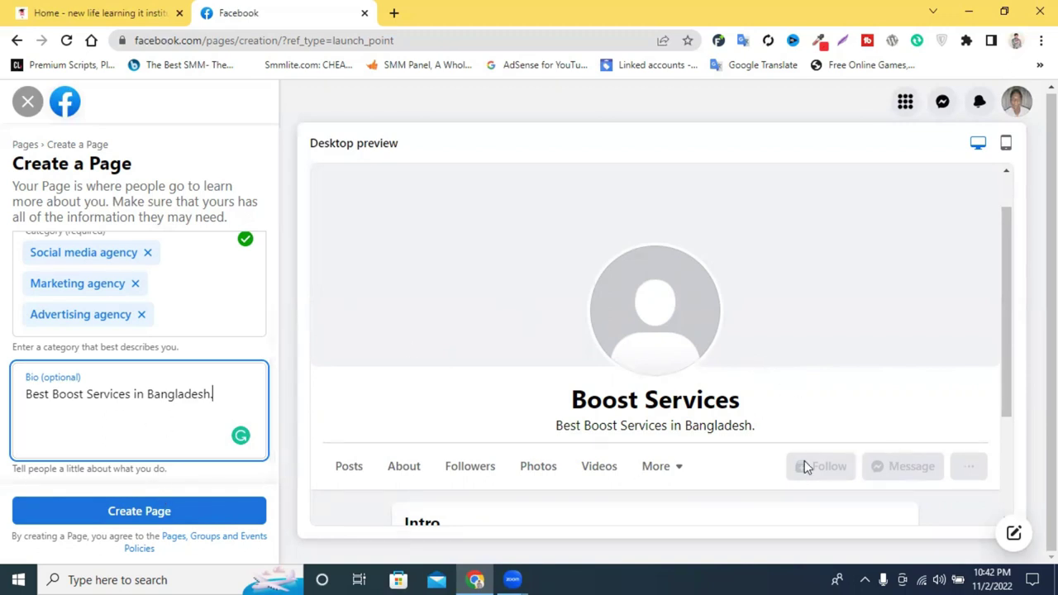
left_click(137, 522)
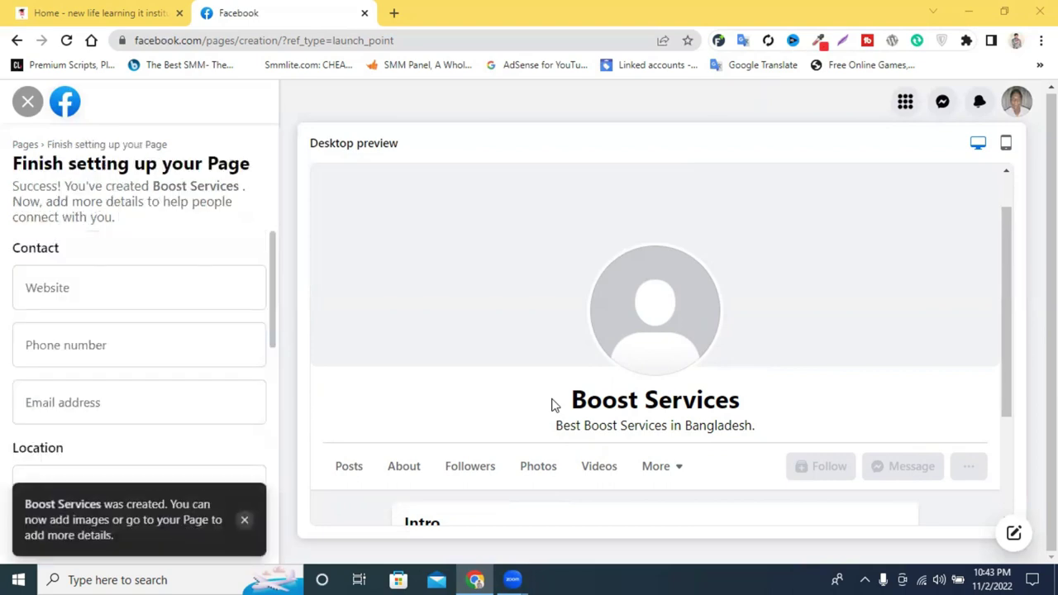
Fill in the Page's contact and location details from the saved contact entry, accept the suggested address, and set the hours to Always open
left_click(59, 278)
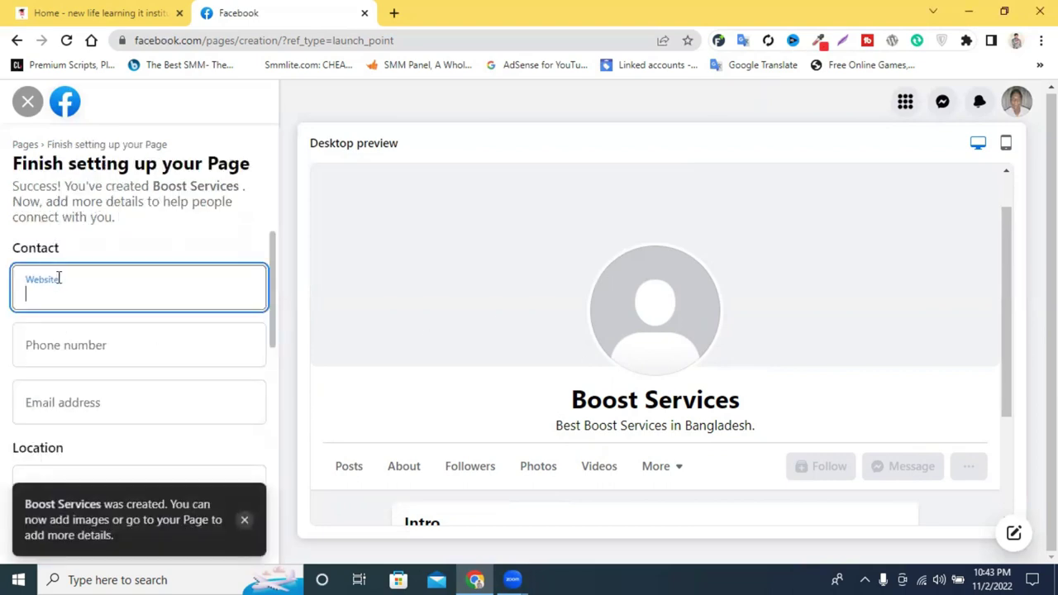
scroll(88, 295, "down", 2)
scroll(88, 300, "up", 2)
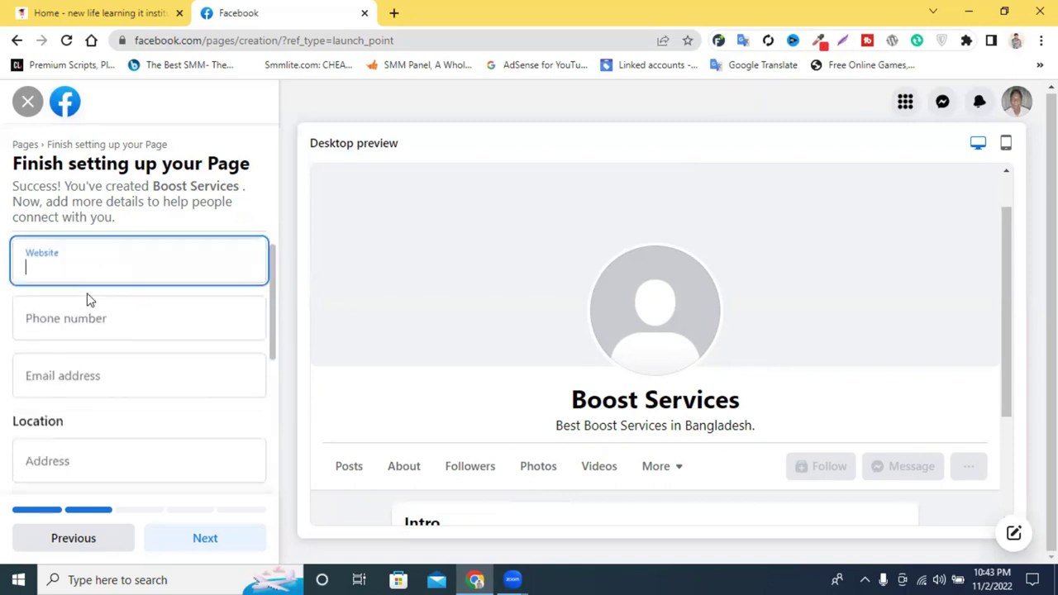
left_click(63, 351)
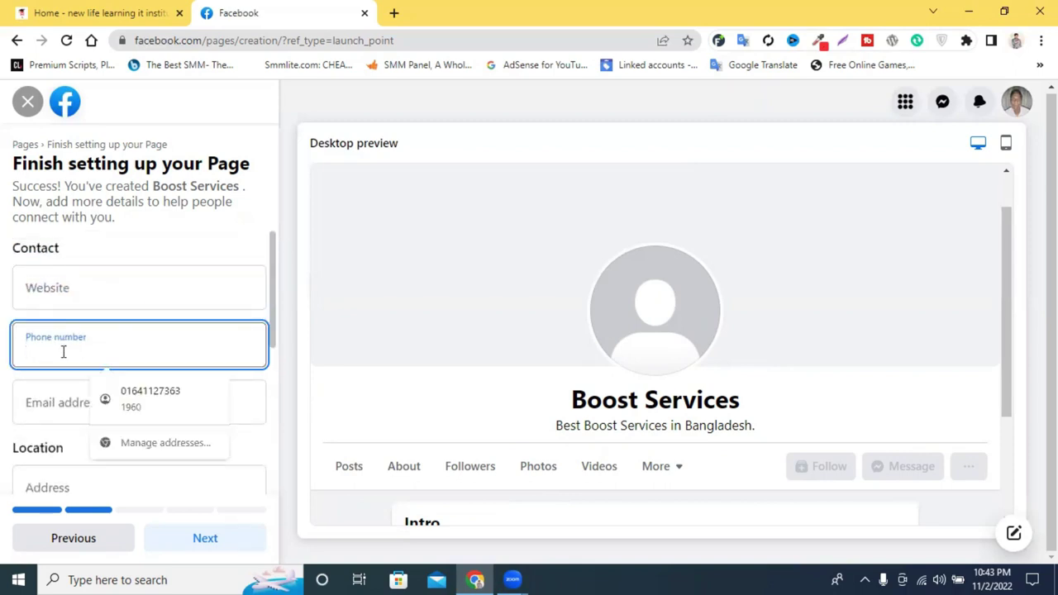
left_click(133, 385)
scroll(107, 366, "down", 2)
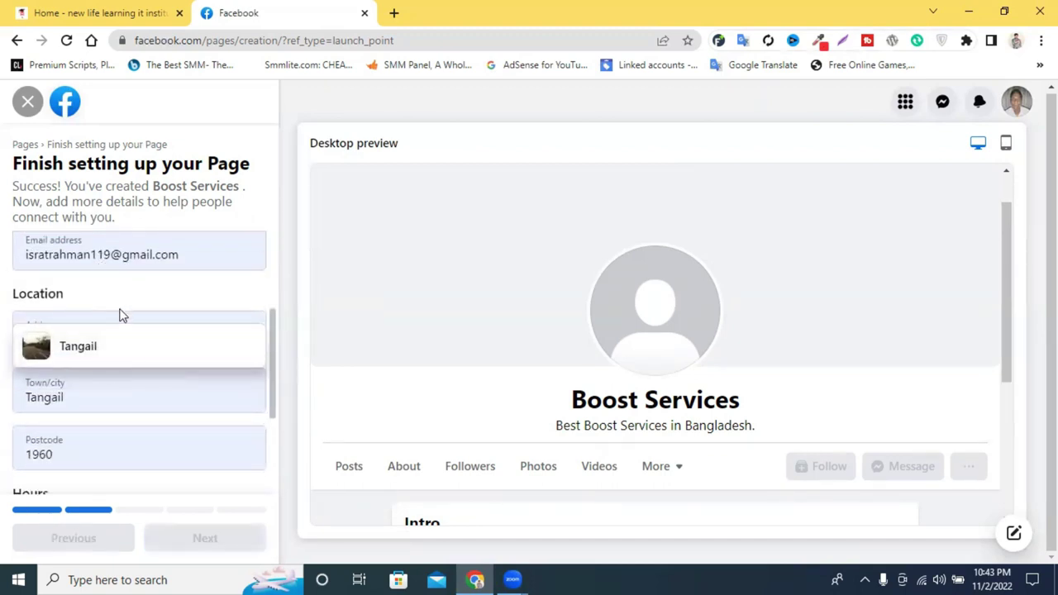
left_click(111, 347)
scroll(161, 344, "down", 1)
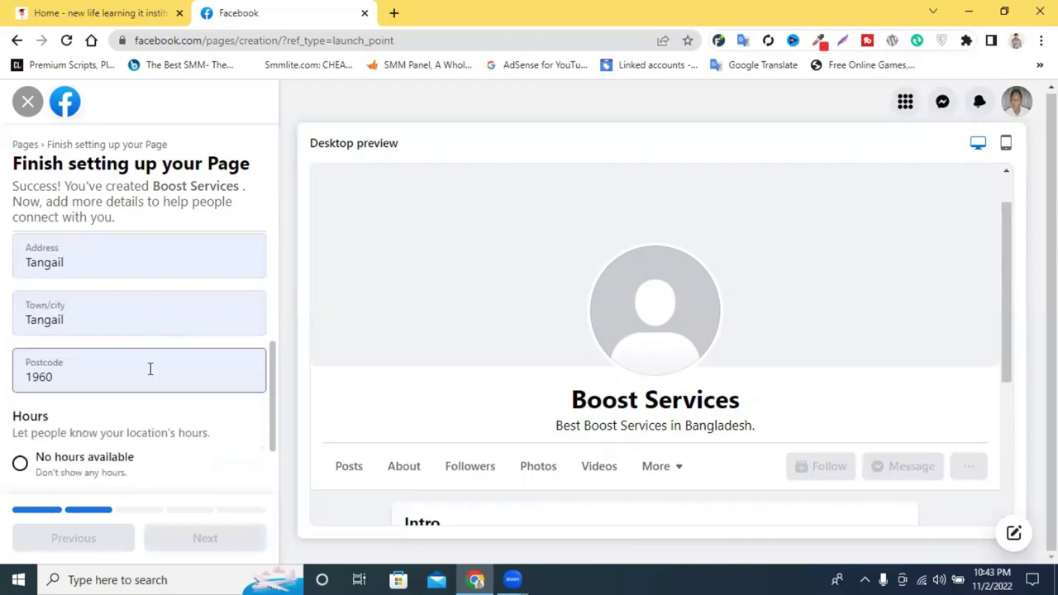
scroll(149, 368, "down", 1)
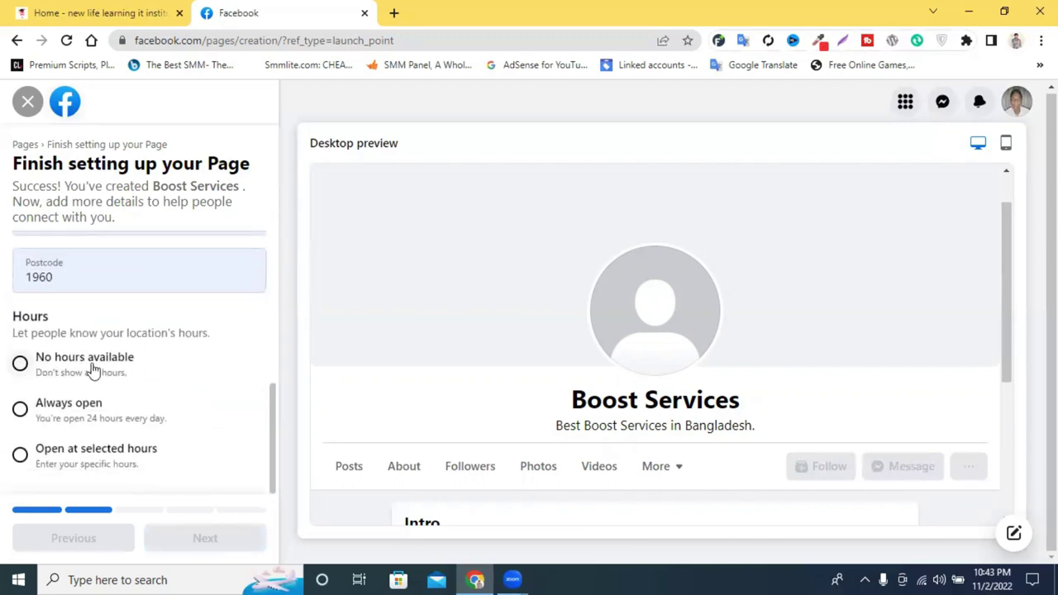
left_click(20, 409)
scroll(166, 397, "up", 3)
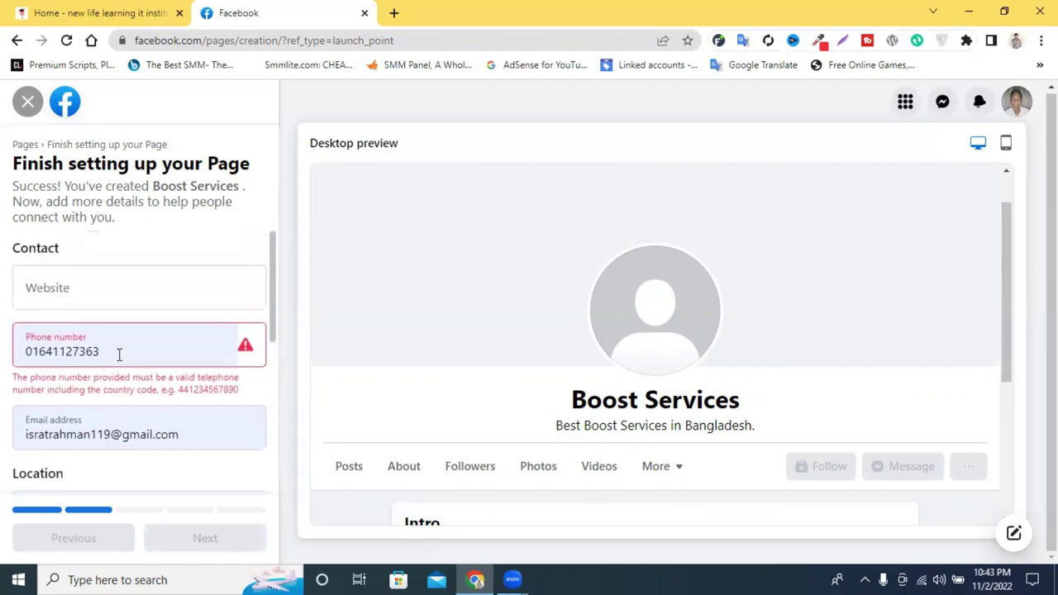
left_click(26, 353)
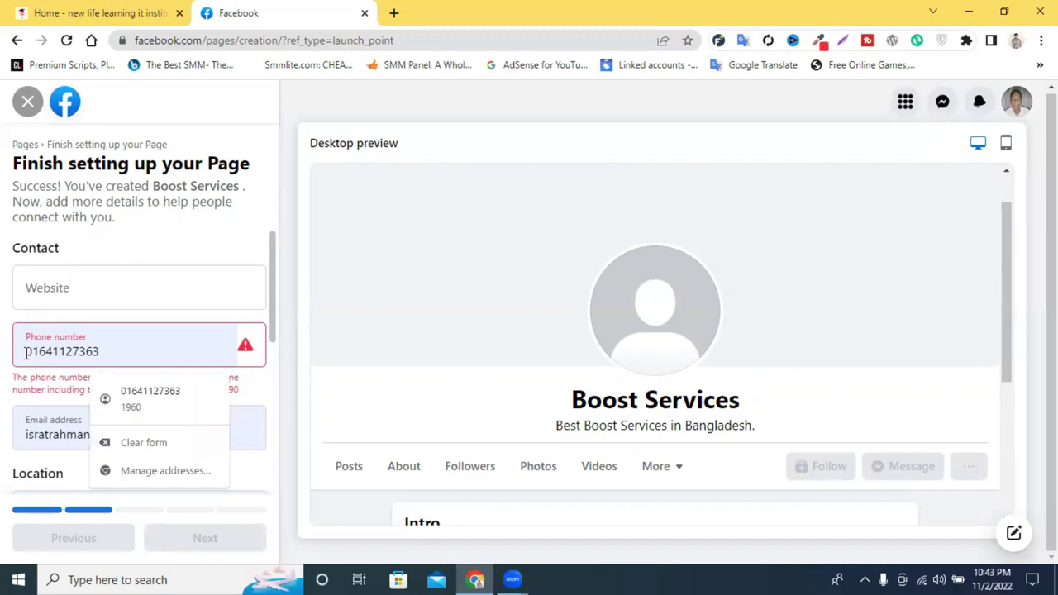
type("+")
key("BackSpace")
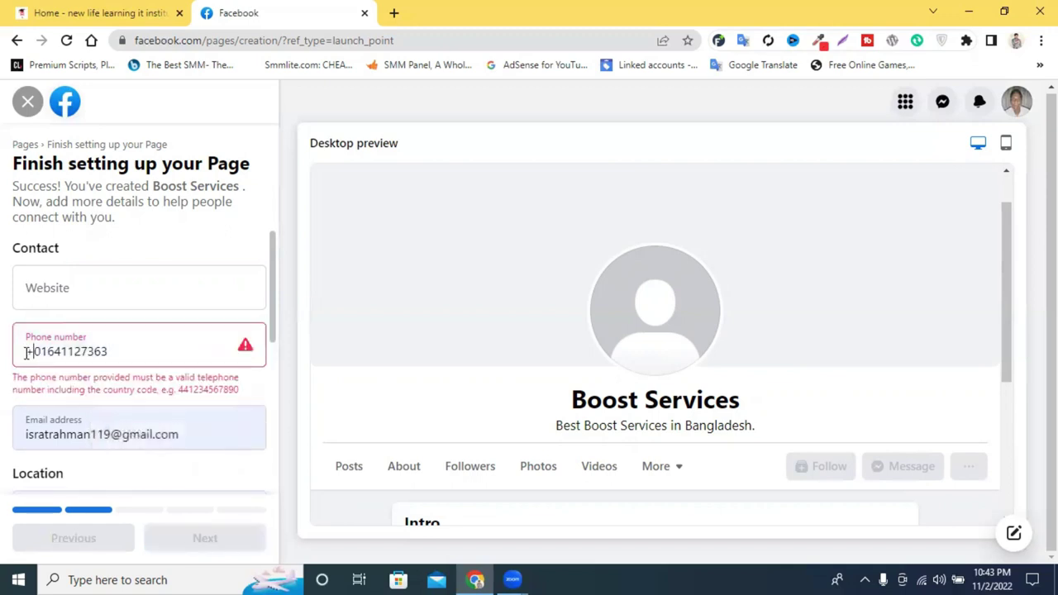
type("+88")
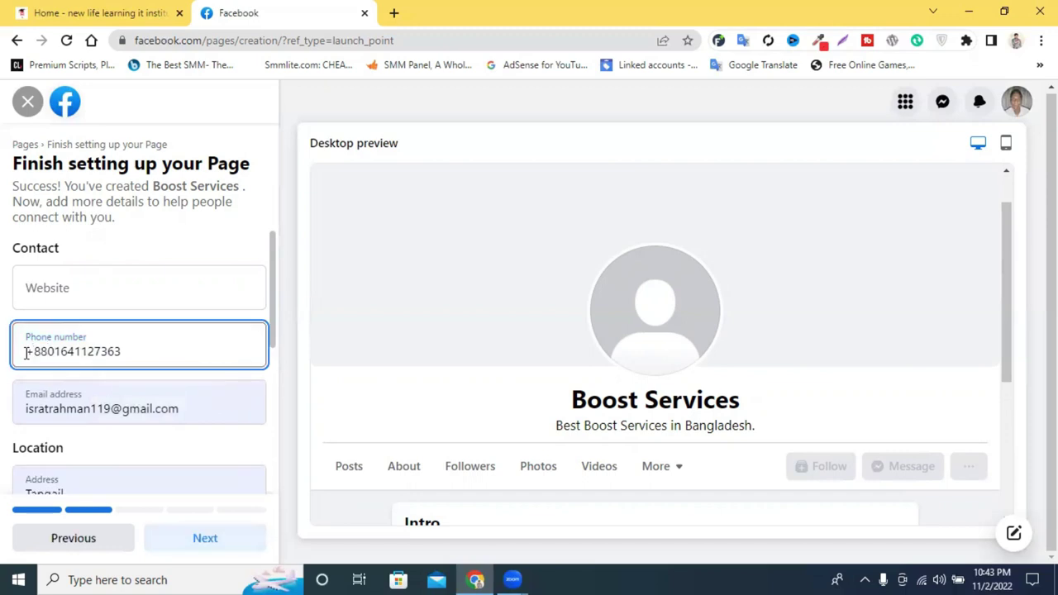
left_click(66, 287)
Continue to customising the Page and update the browser's saved address entry with the new contact details
scroll(193, 317, "down", 5)
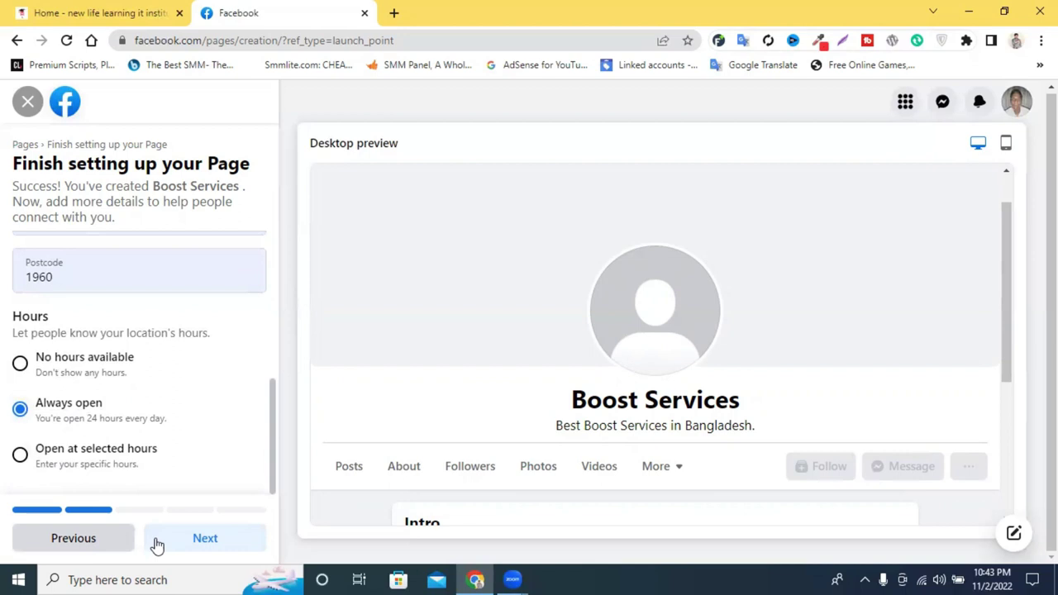
left_click(193, 544)
scroll(190, 445, "up", 5)
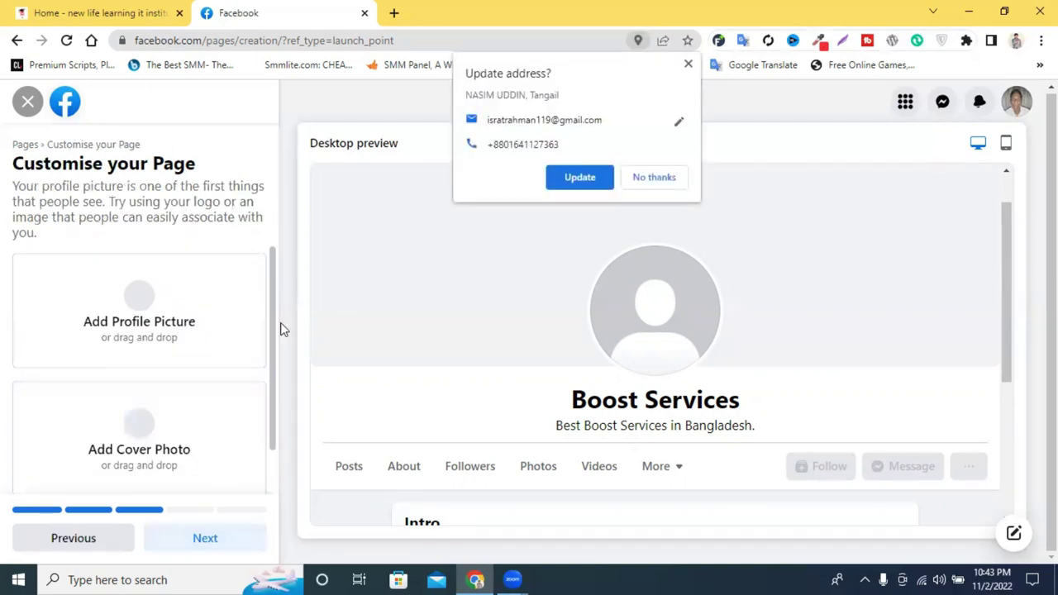
left_click(581, 179)
scroll(187, 342, "down", 1)
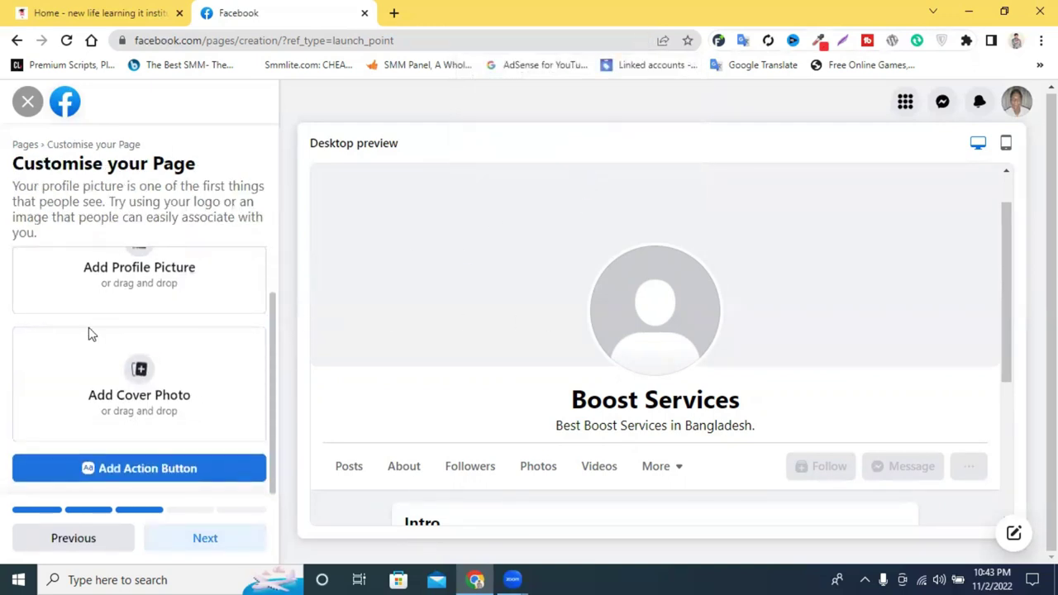
scroll(128, 322, "up", 1)
scroll(124, 430, "down", 1)
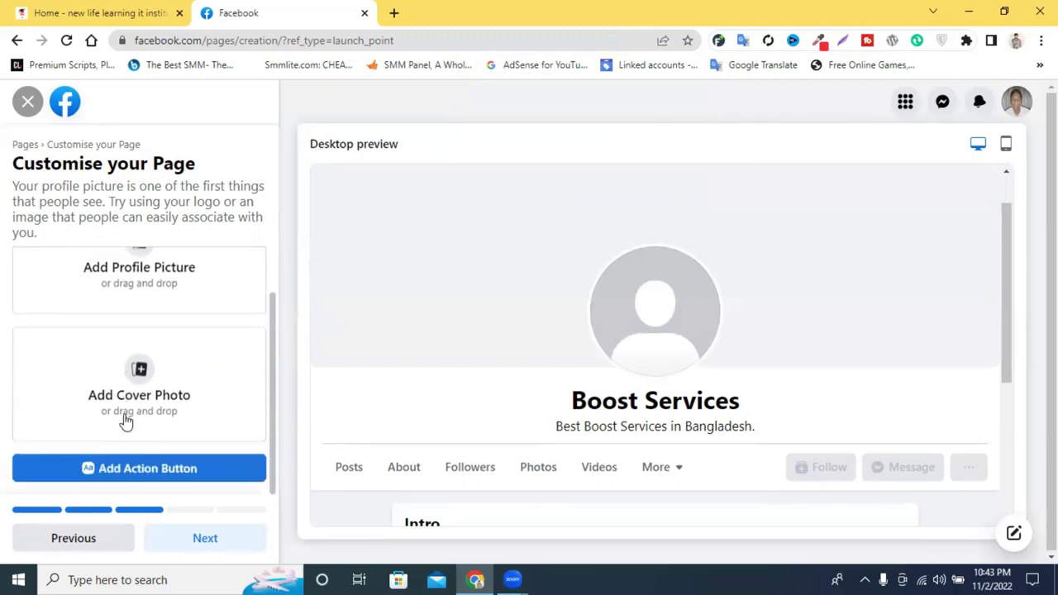
Open canva.com in a new browser tab, keeping the Facebook Page setup open
left_click(394, 14)
left_click(392, 39)
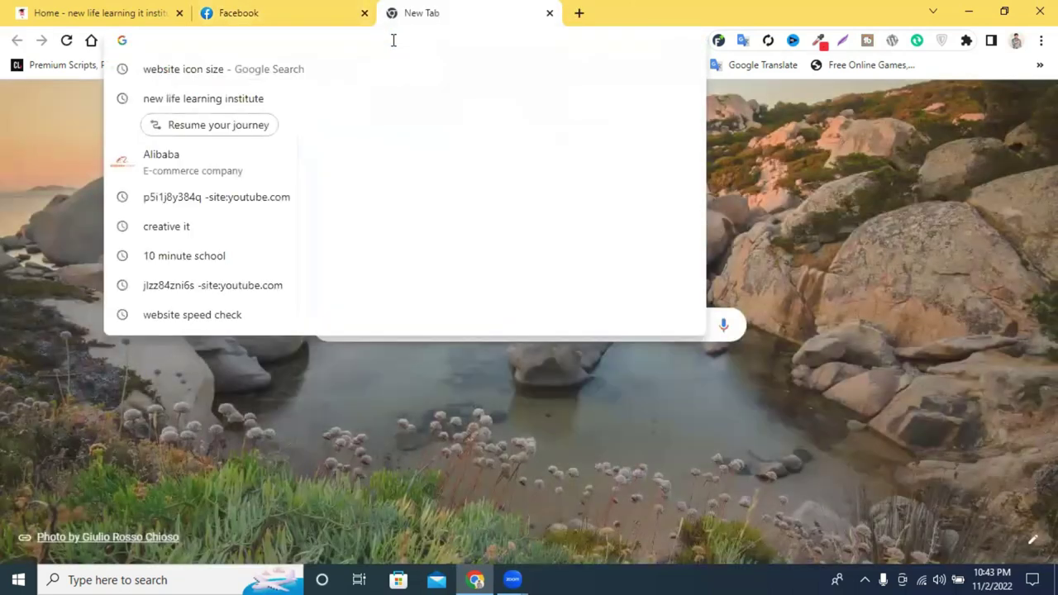
type("ca")
key("Return")
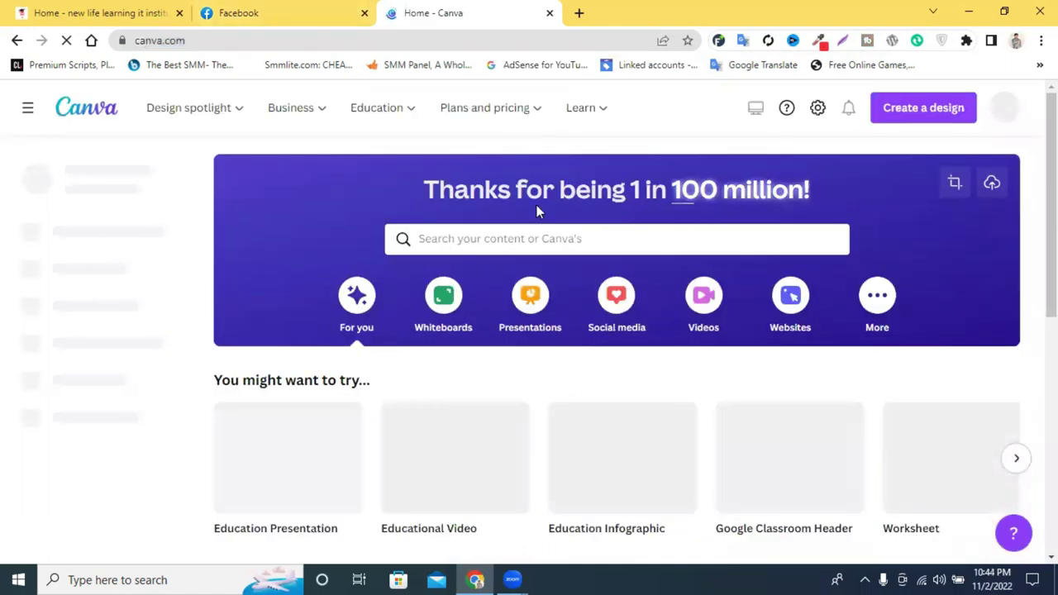
left_click(248, 10)
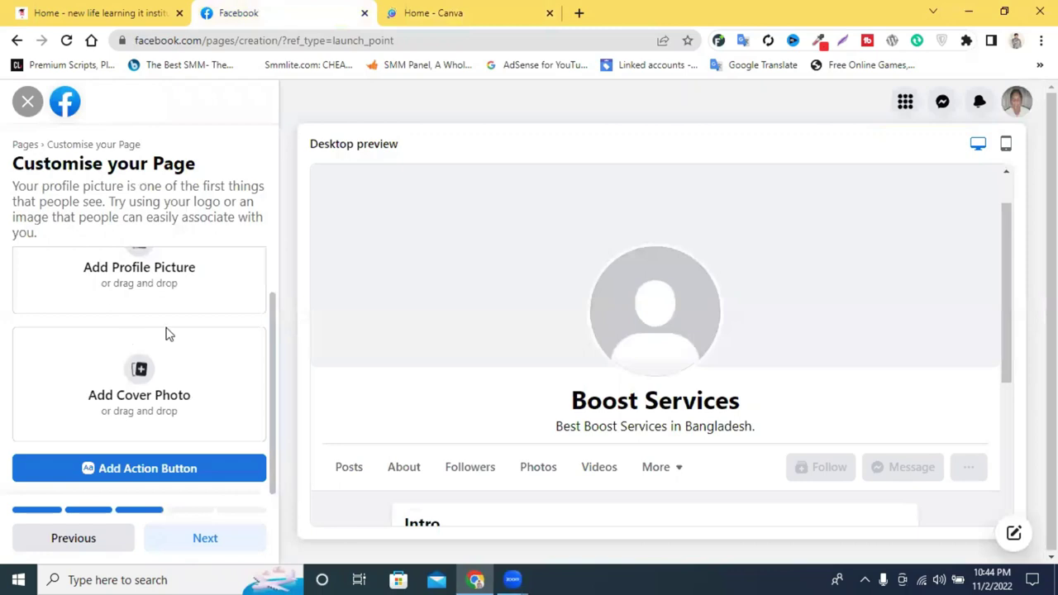
scroll(168, 334, "up", 1)
left_click(484, 9)
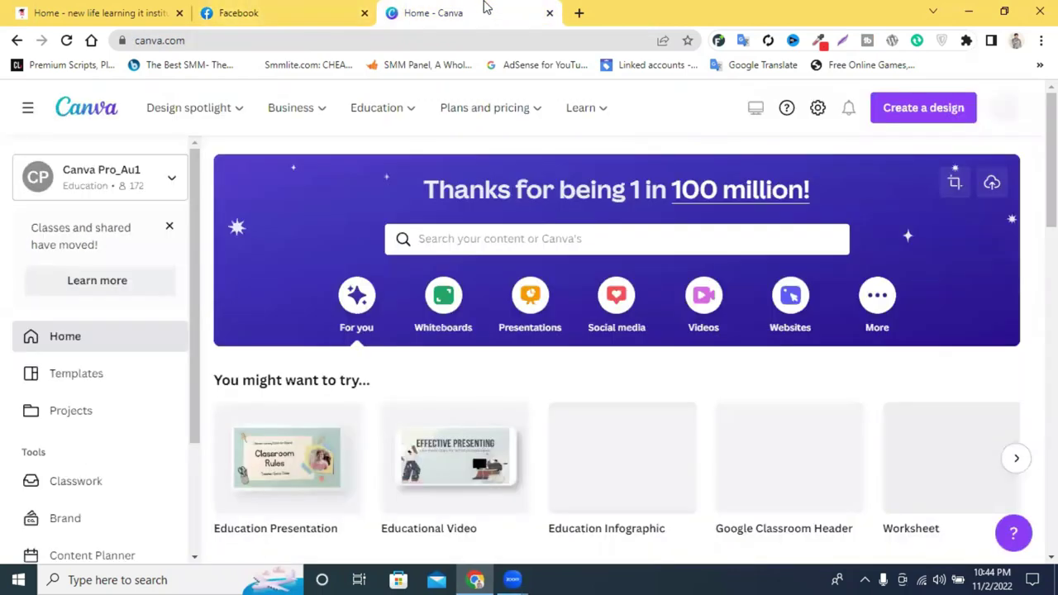
Search Canva's templates for "logo" and browse the available logo designs
left_click(595, 245)
type("logo")
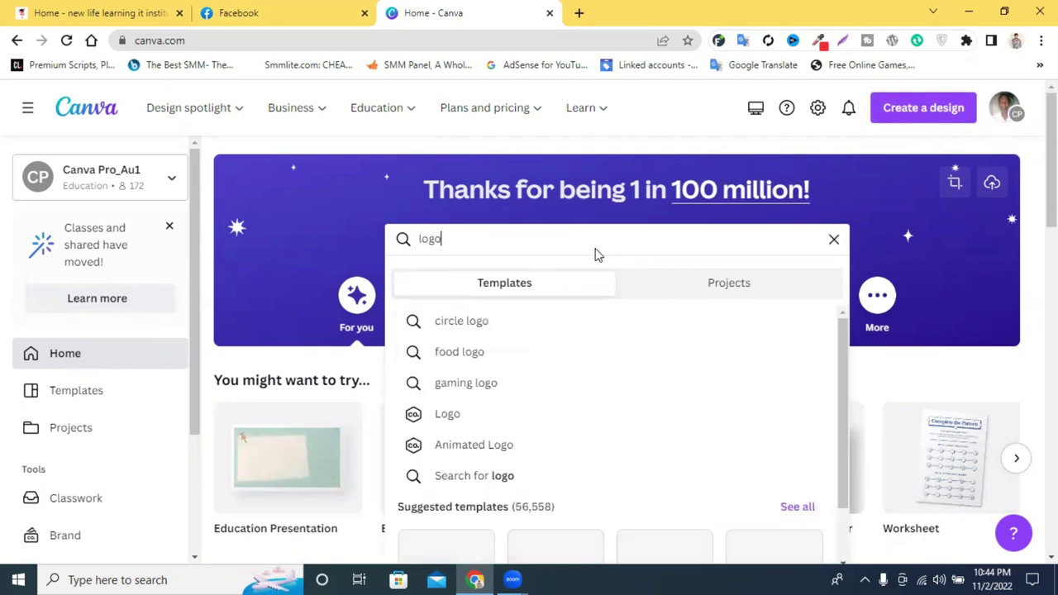
key("Return")
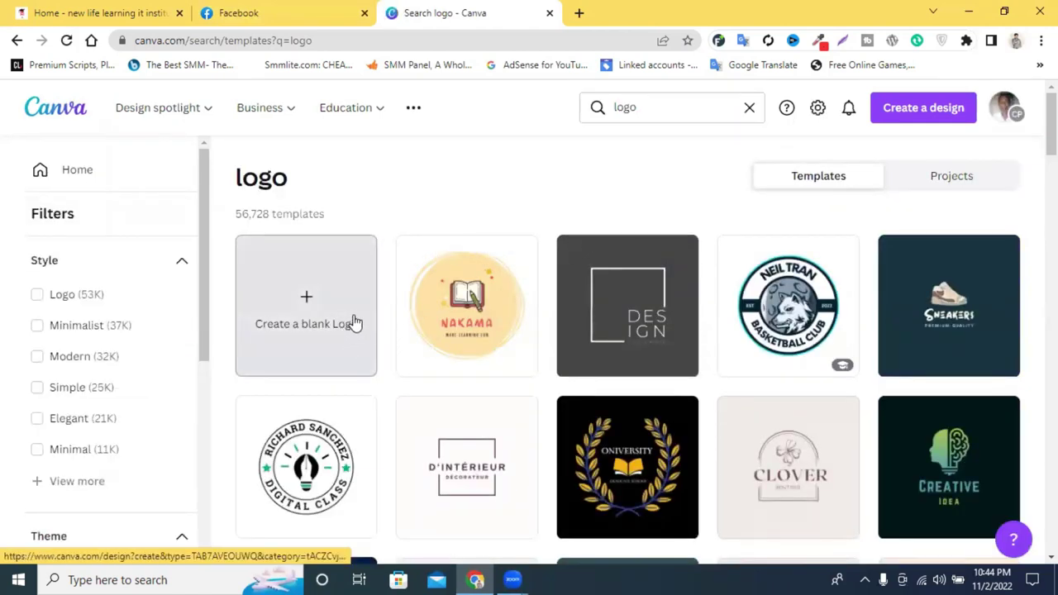
scroll(708, 310, "down", 8)
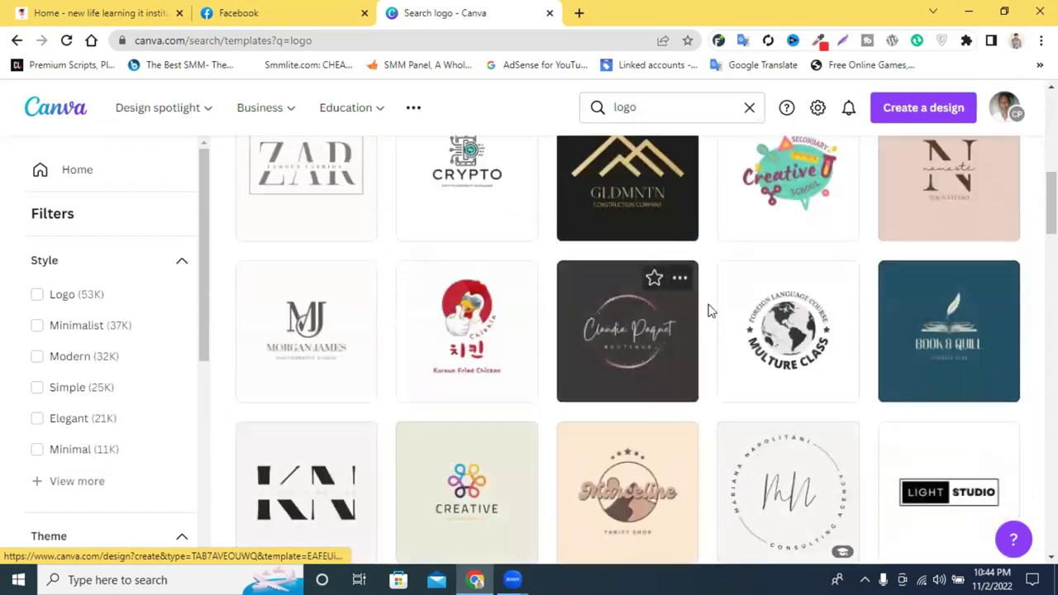
scroll(644, 325, "down", 3)
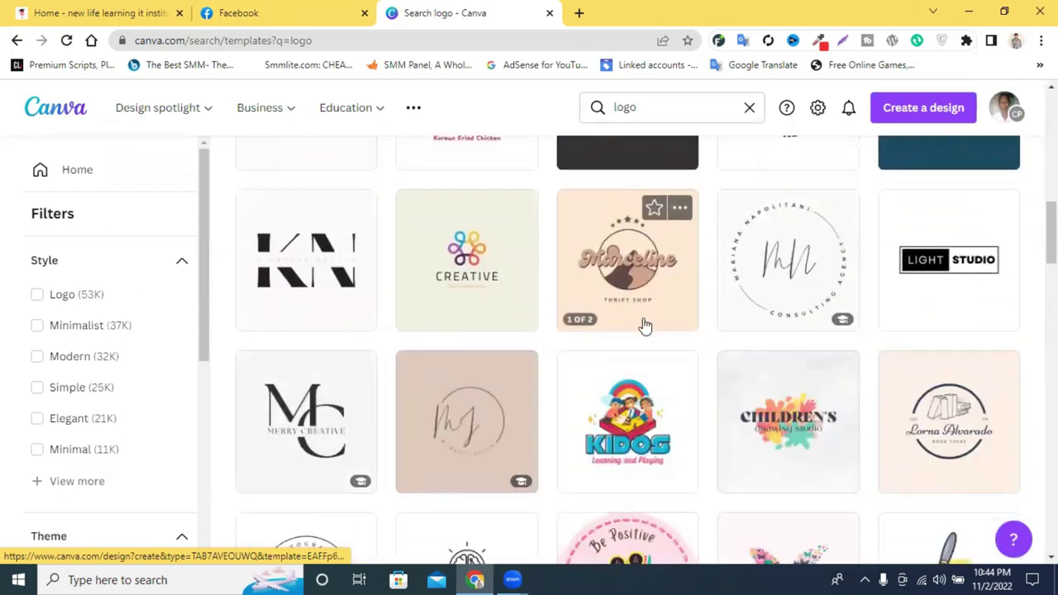
scroll(645, 325, "down", 2)
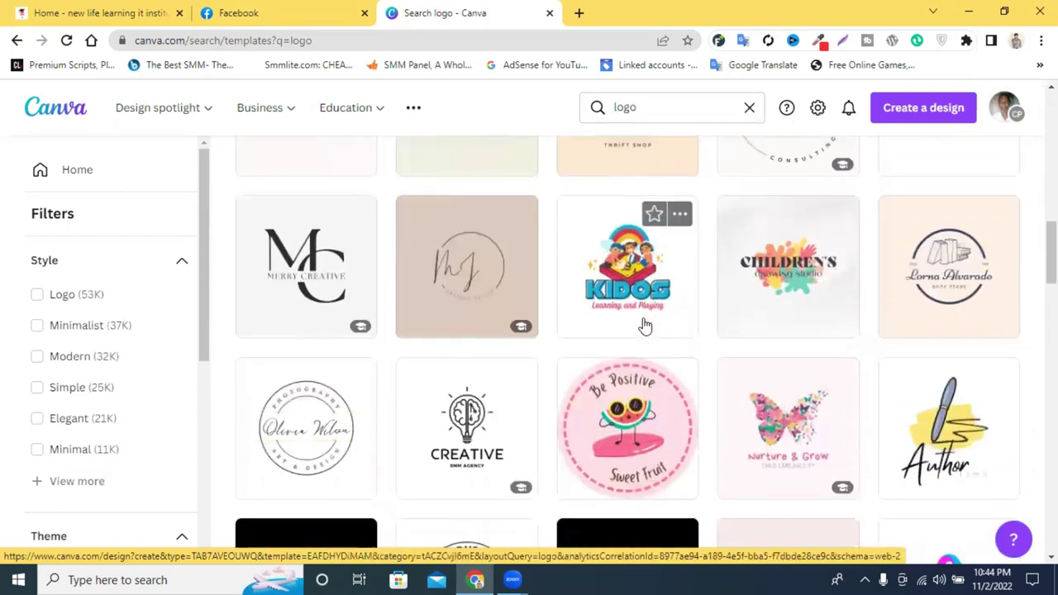
scroll(644, 325, "down", 4)
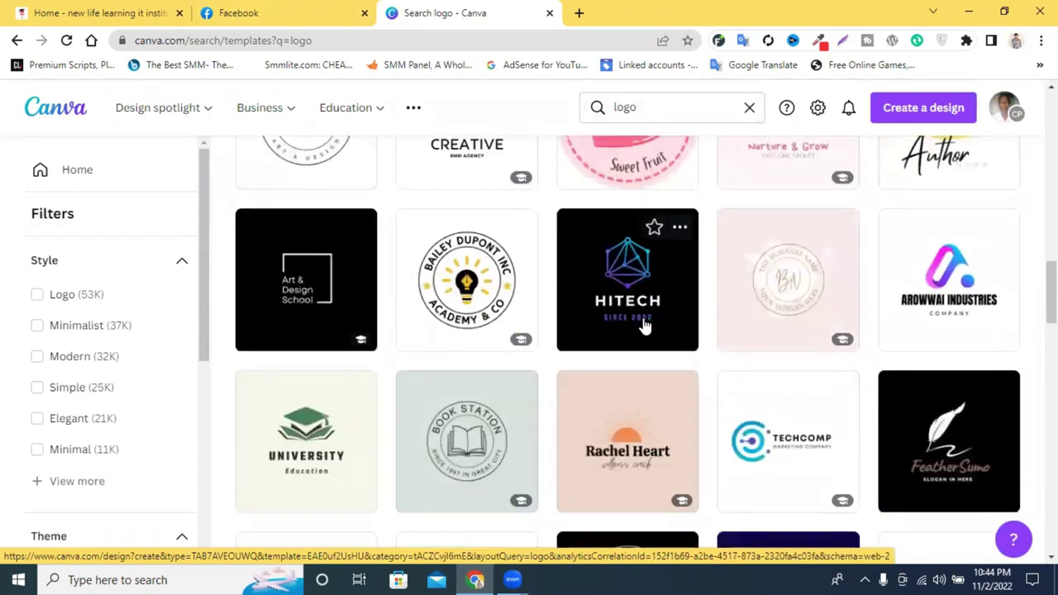
scroll(645, 325, "down", 5)
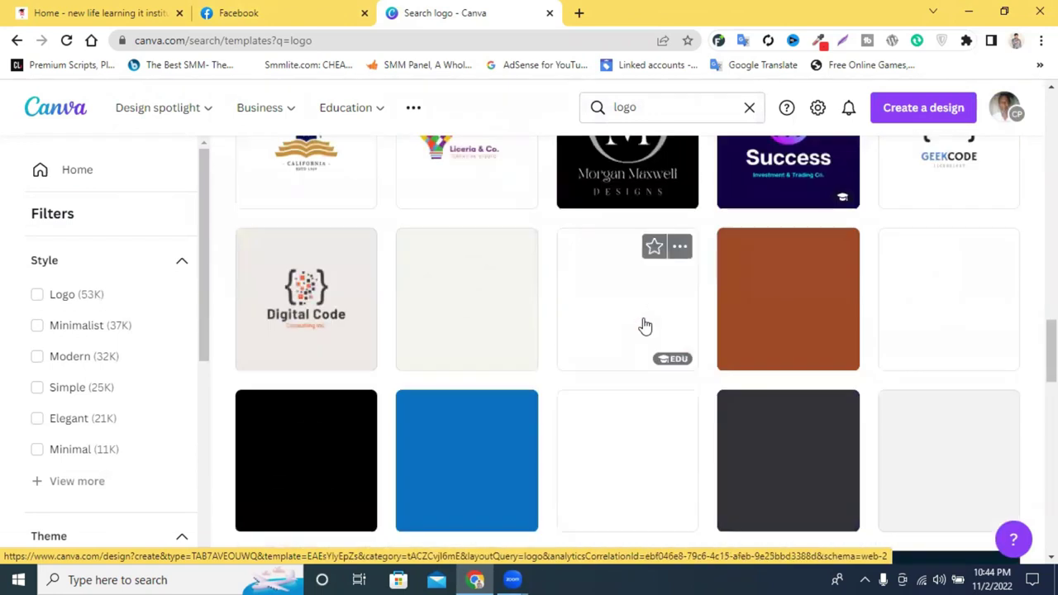
scroll(645, 325, "up", 10)
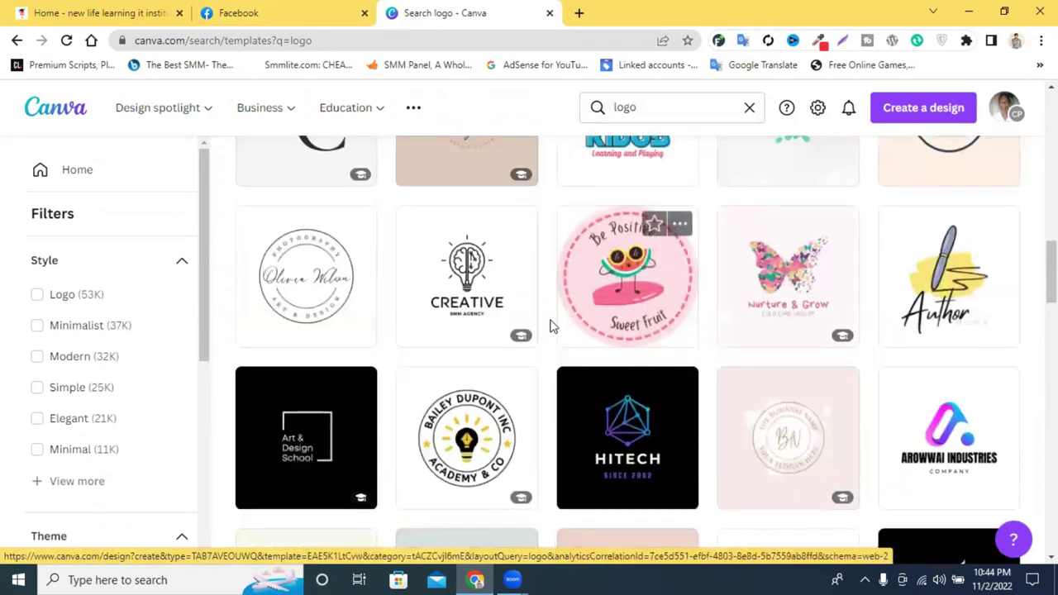
scroll(406, 302, "up", 10)
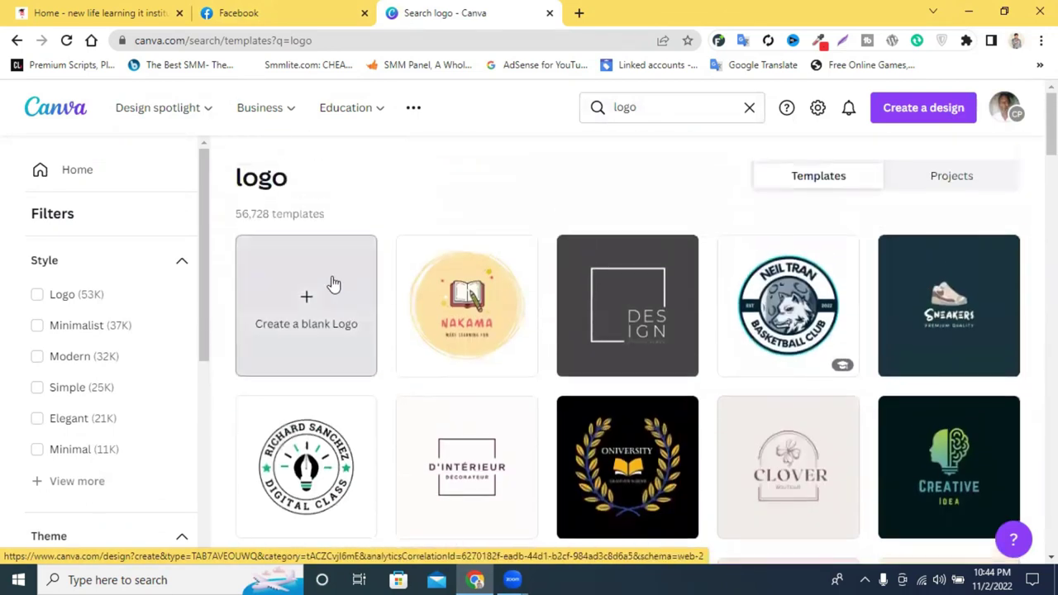
Create a blank Logo design and switch to its editor
left_click(338, 278)
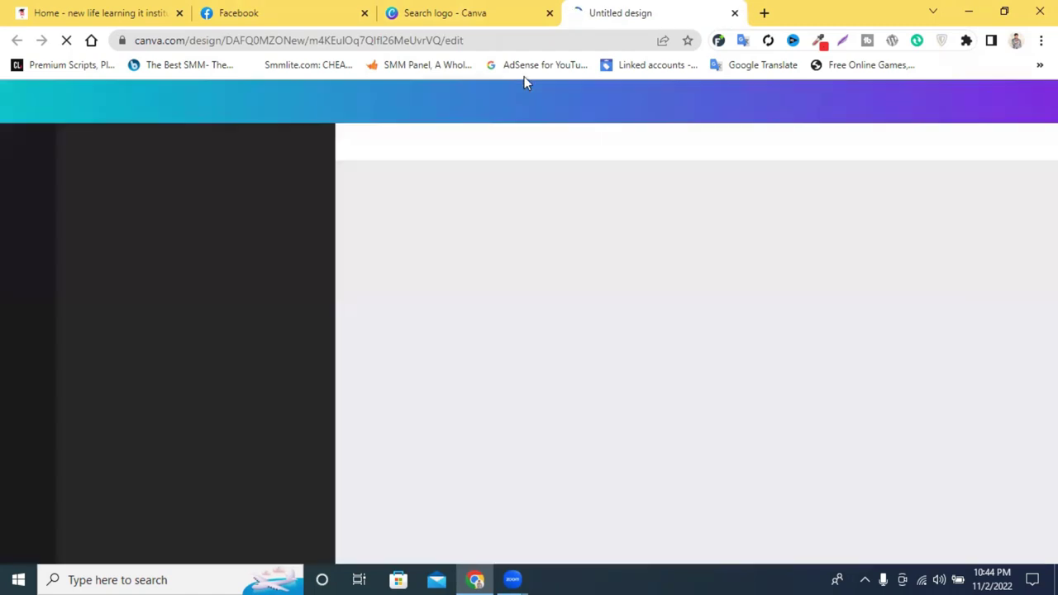
left_click(484, 11)
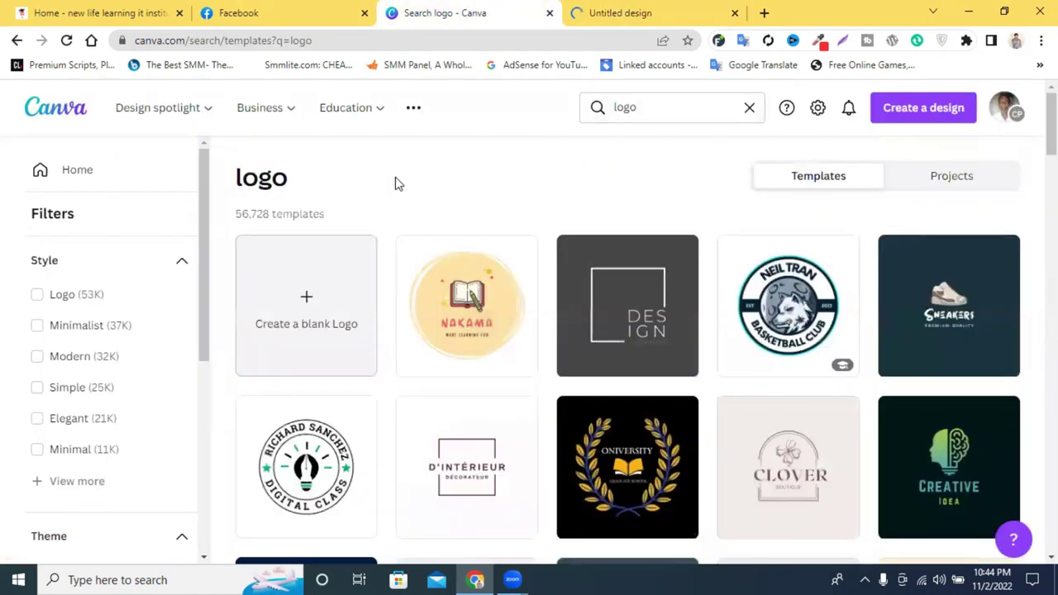
left_click(597, 11)
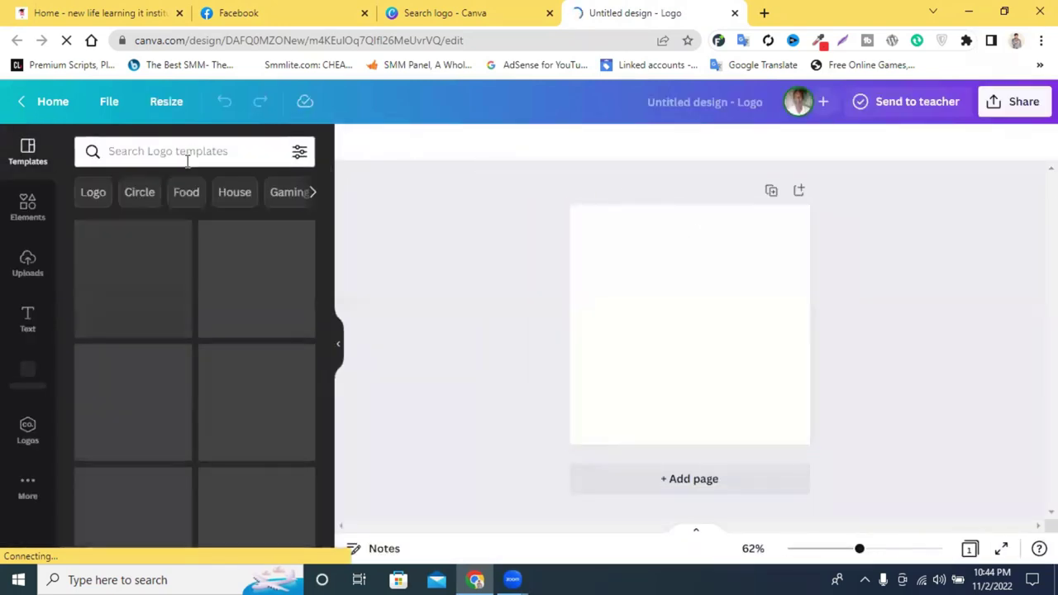
Apply the black The King's hotel logo template to the page and delete its gold crown graphic
left_click(187, 151)
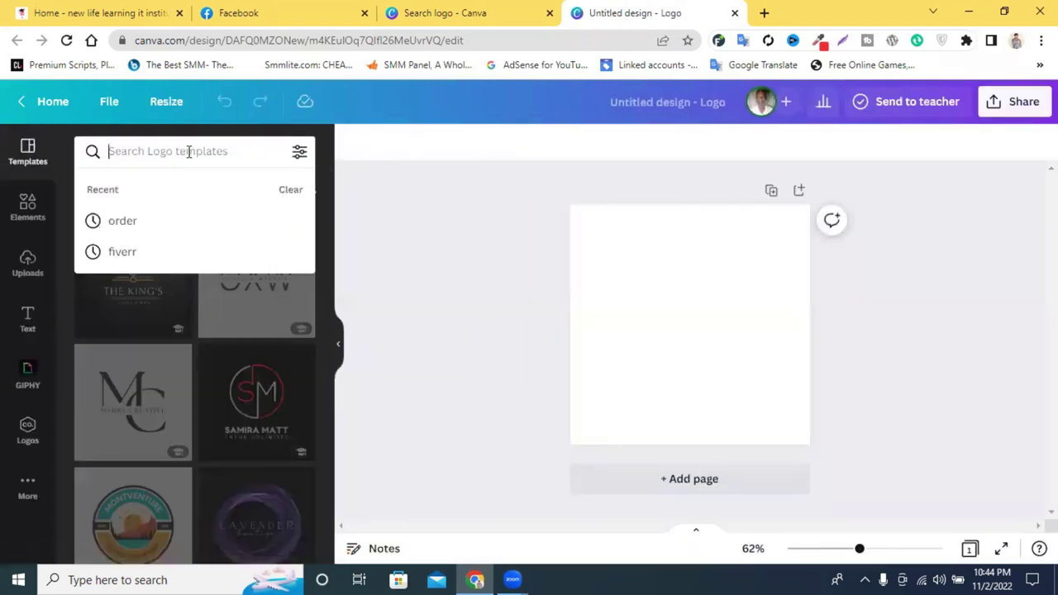
left_click(457, 212)
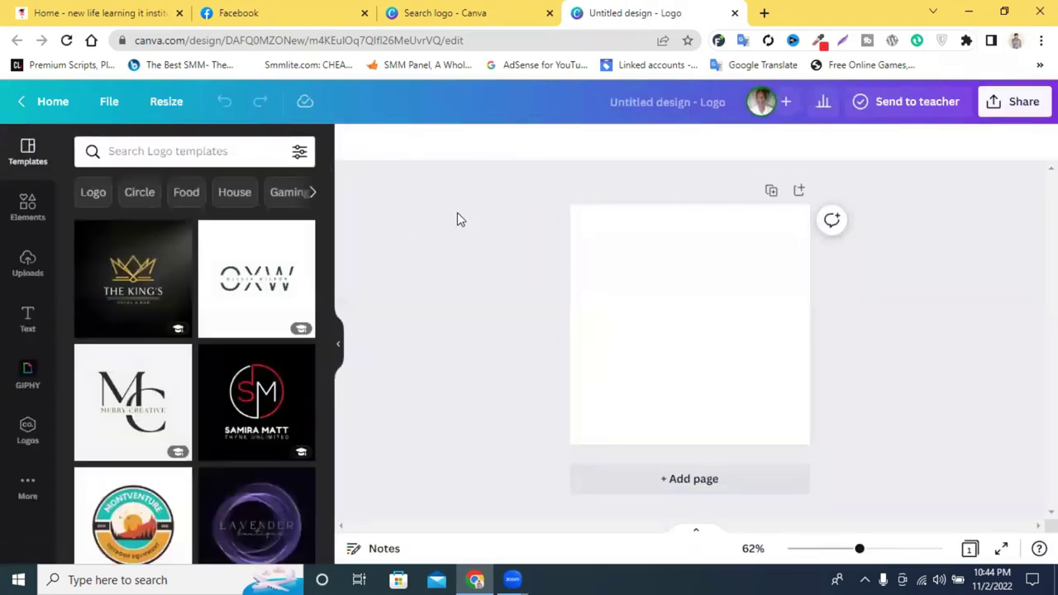
left_click(110, 283)
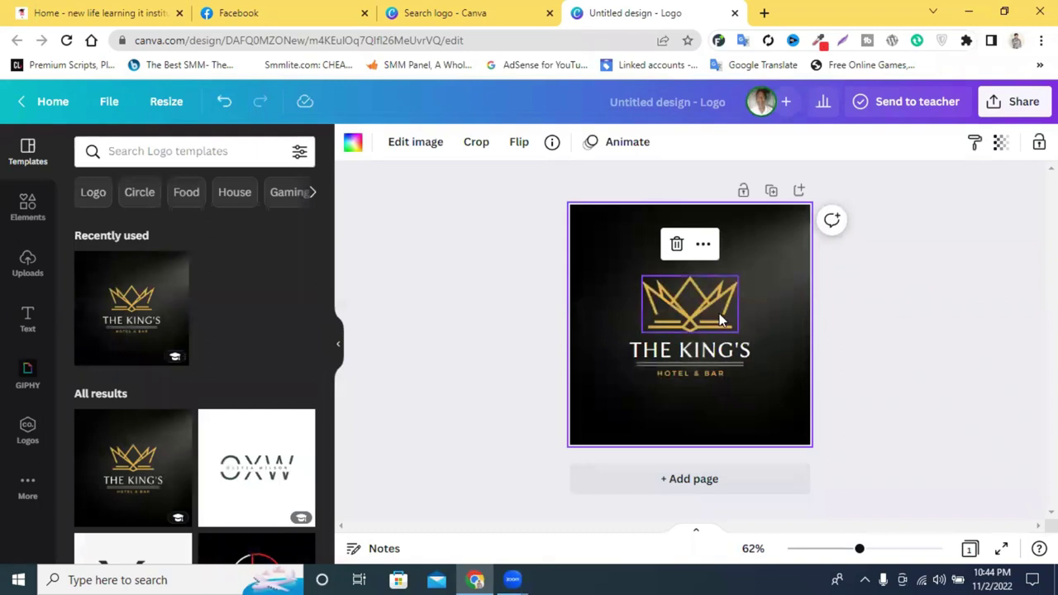
key("Delete")
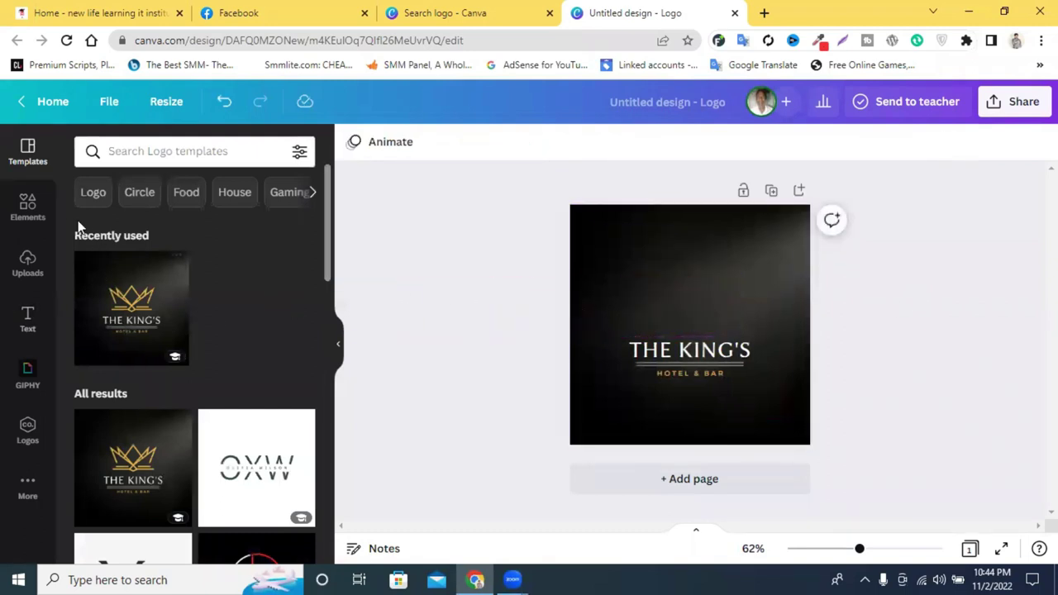
Search the logo templates for "boost"
left_click(141, 148)
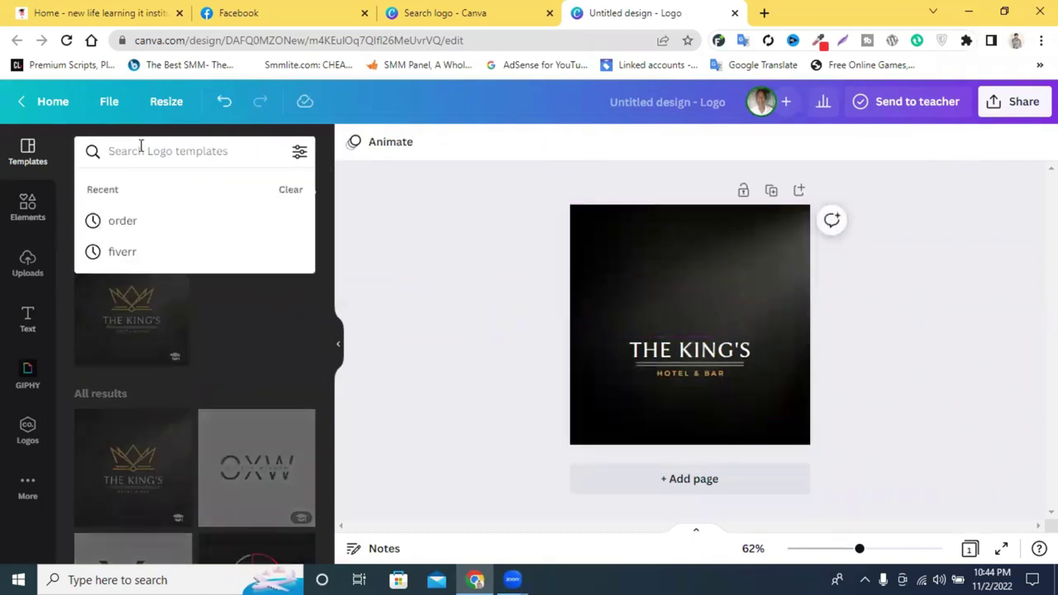
type("bost")
key("Return")
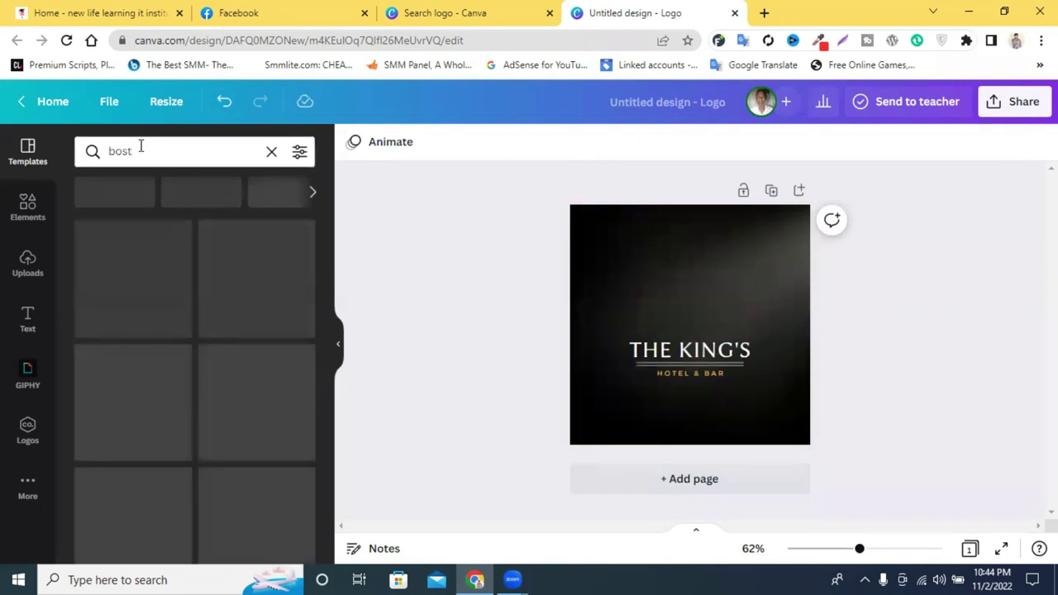
left_click(122, 149)
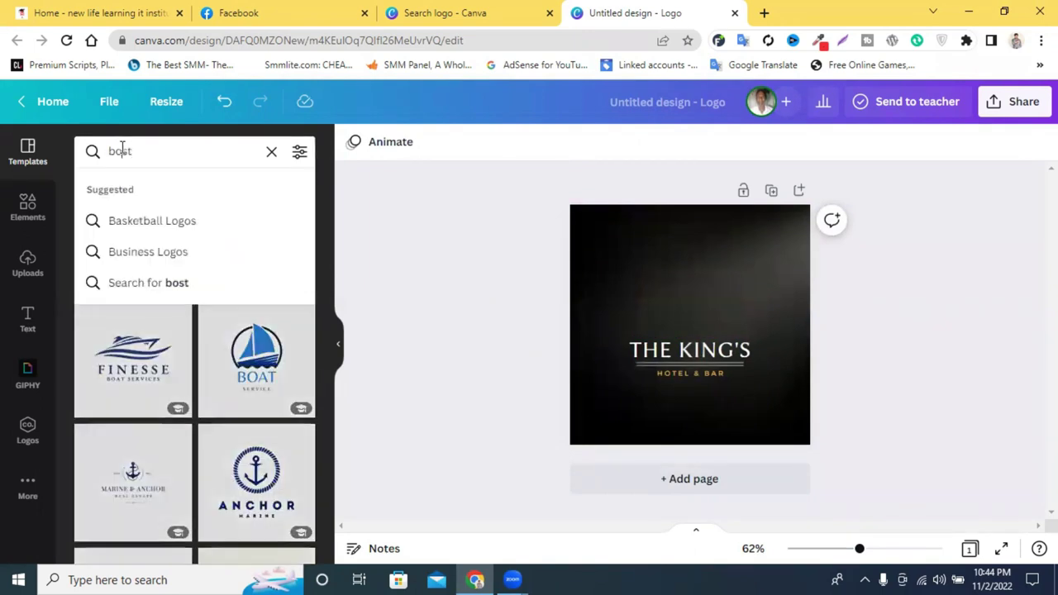
type("o")
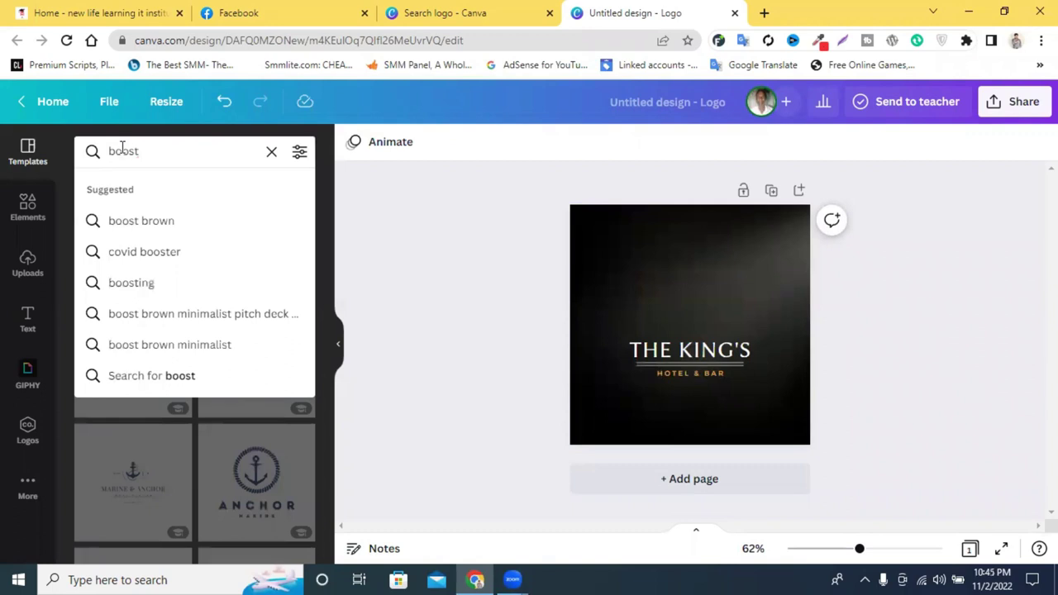
key("Return")
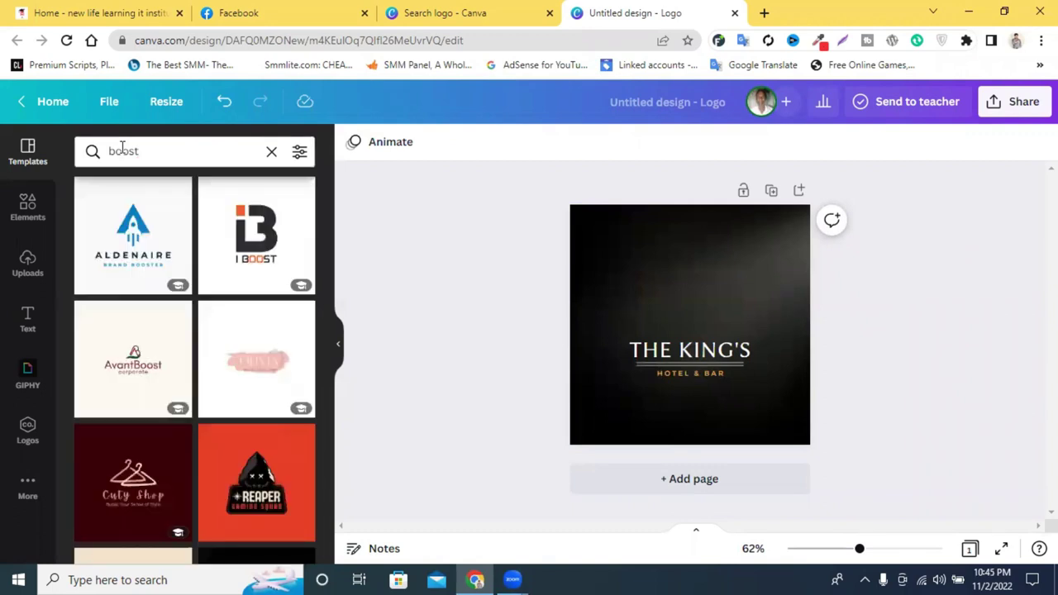
Apply the white-background page of the Black White Simple Initial B Letter Logo template to the design
scroll(207, 321, "down", 2)
scroll(211, 323, "up", 2)
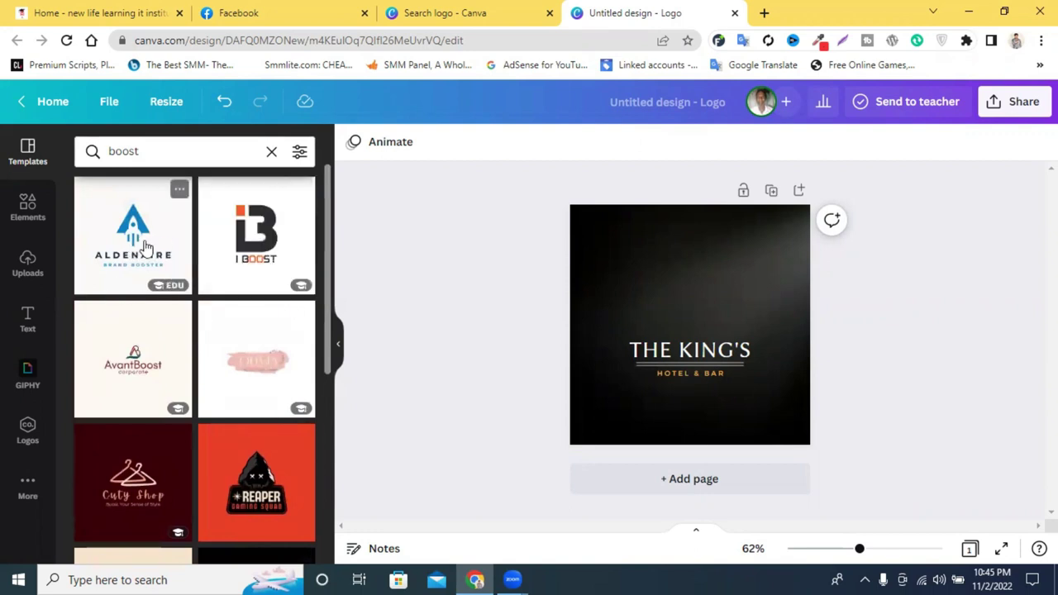
scroll(144, 245, "down", 5)
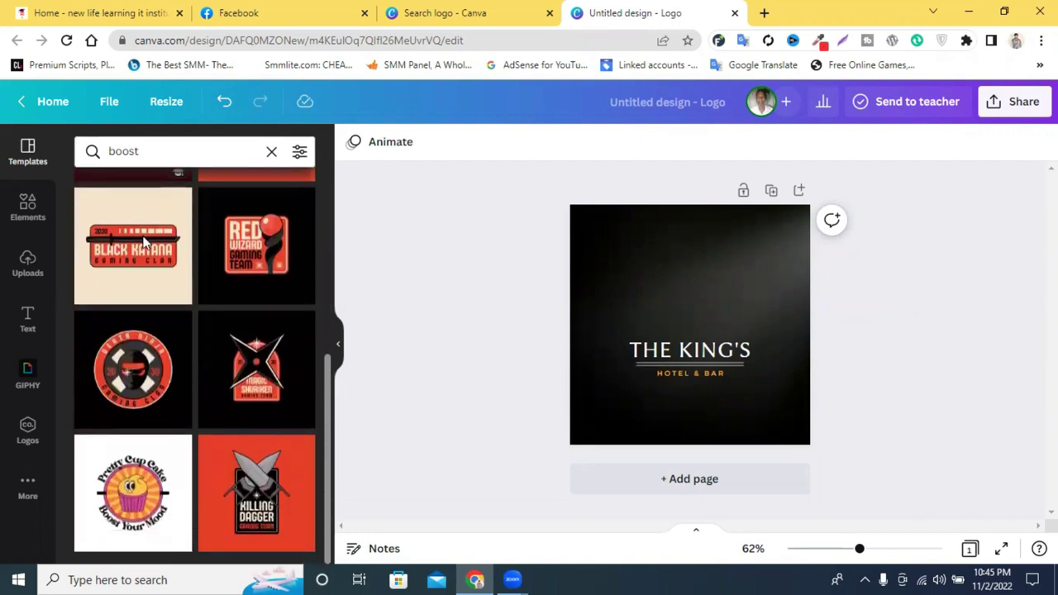
scroll(142, 244, "up", 5)
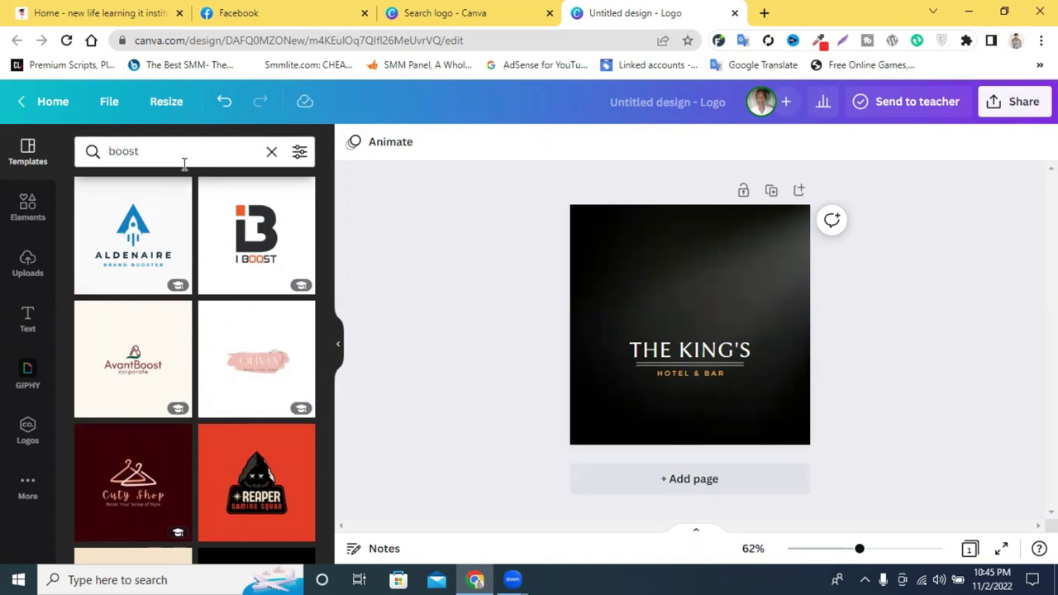
left_click(249, 239)
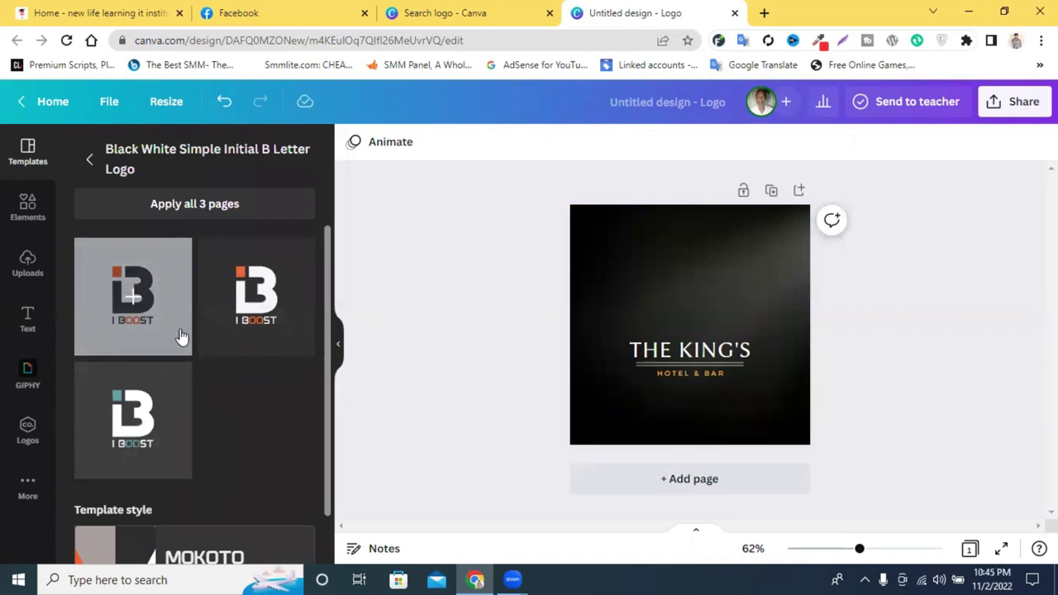
left_click(155, 324)
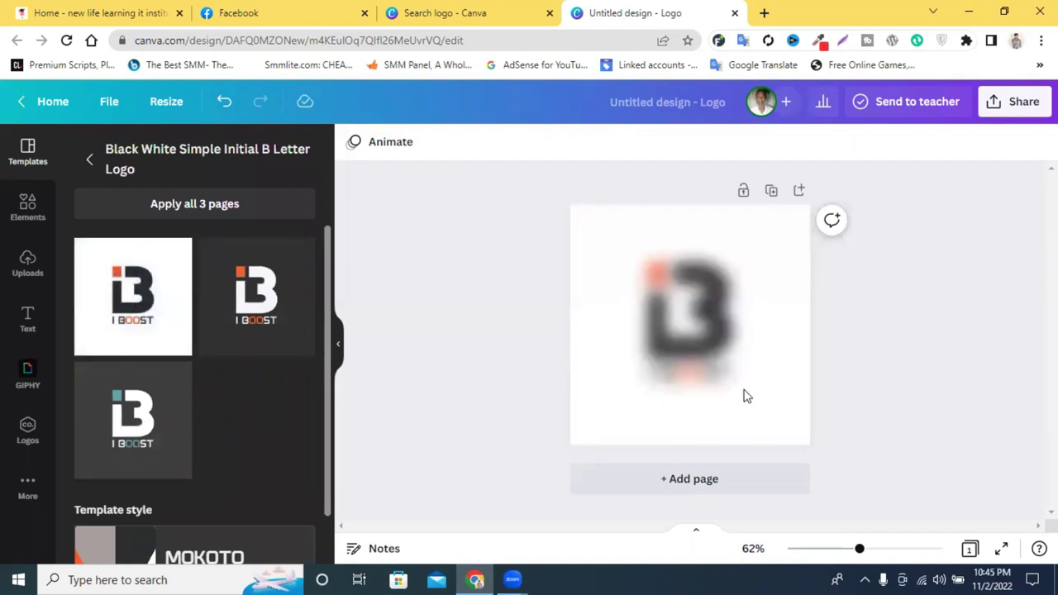
Change the caption under the B monogram to BOOST SERVICES
left_click(689, 397)
double_click(684, 379)
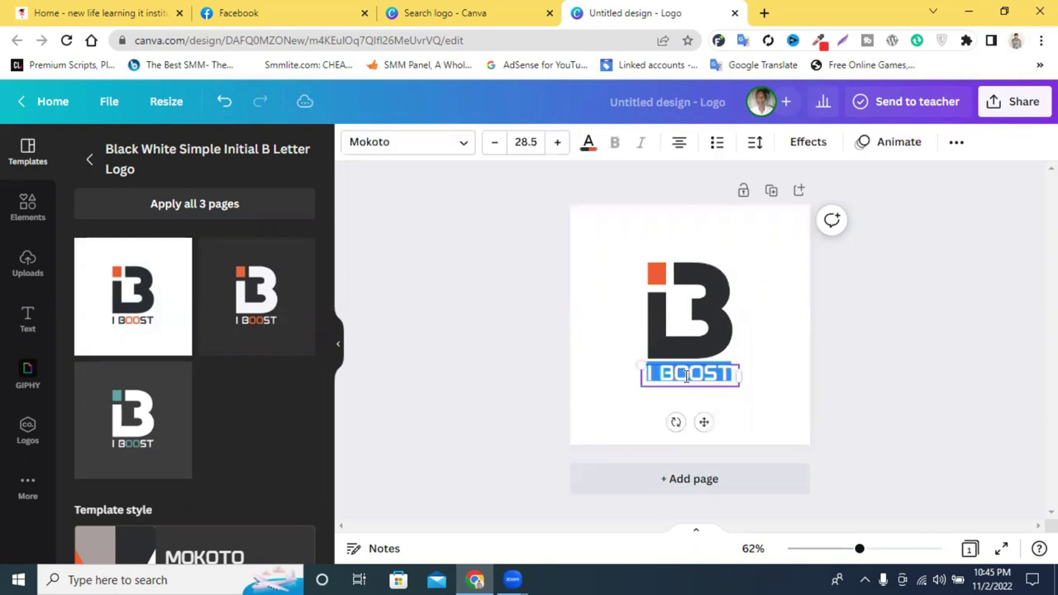
left_click(653, 374)
key("BackSpace")
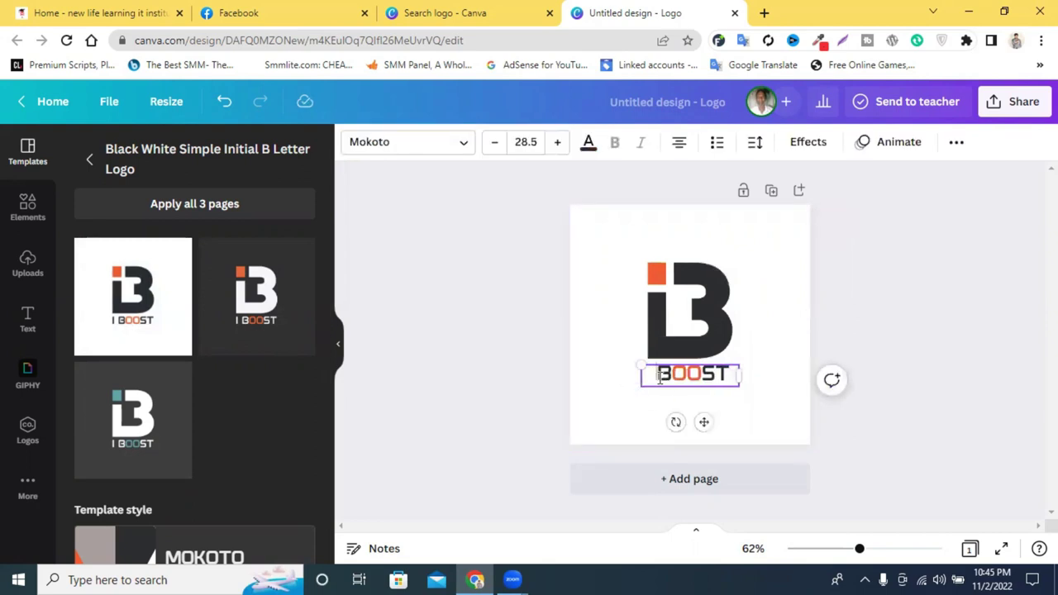
key("Delete")
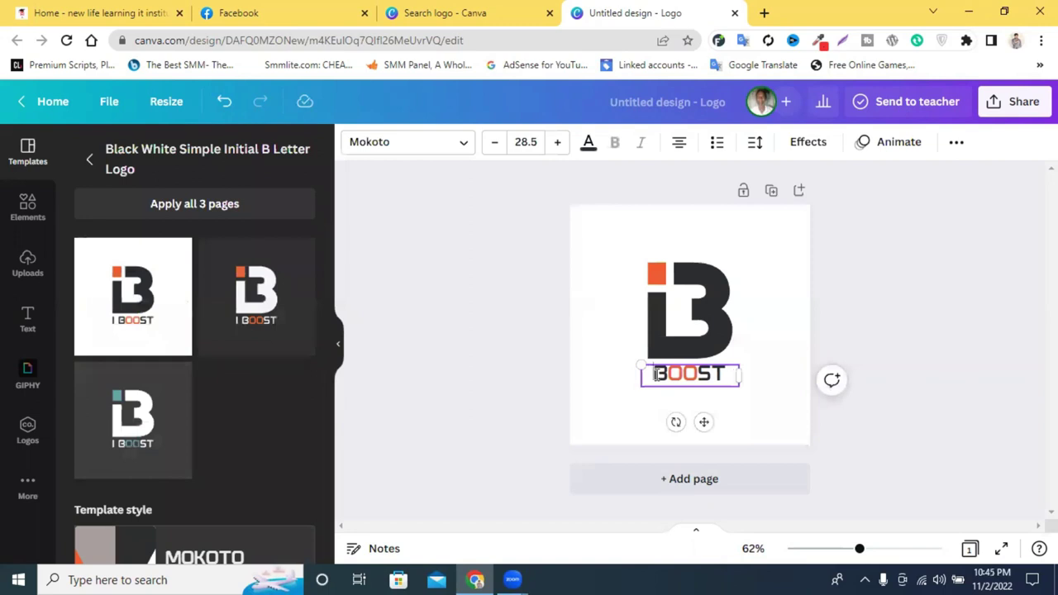
left_click(734, 371)
type("S")
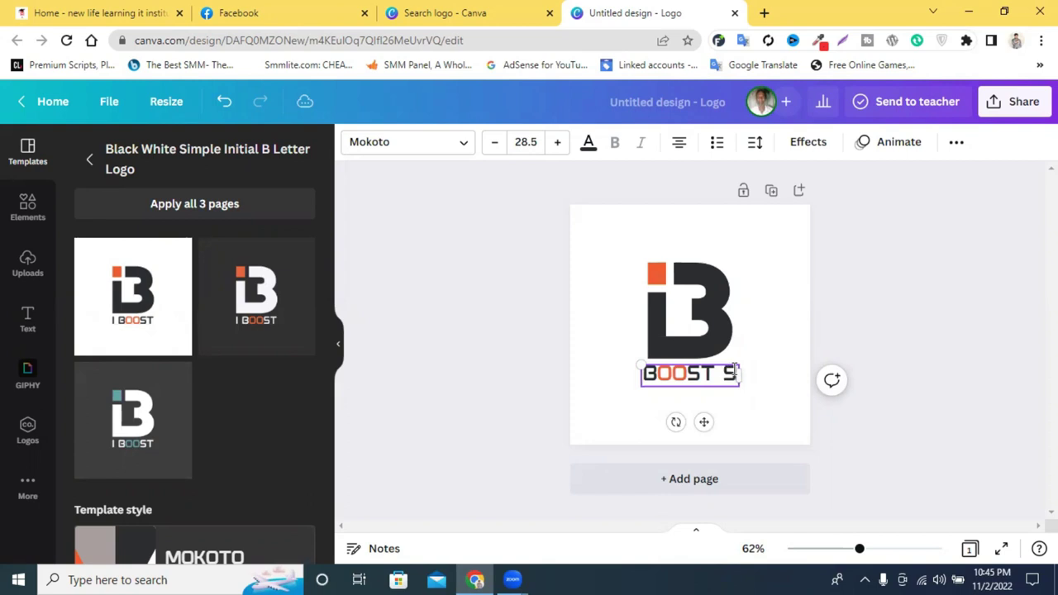
type("ERVICES")
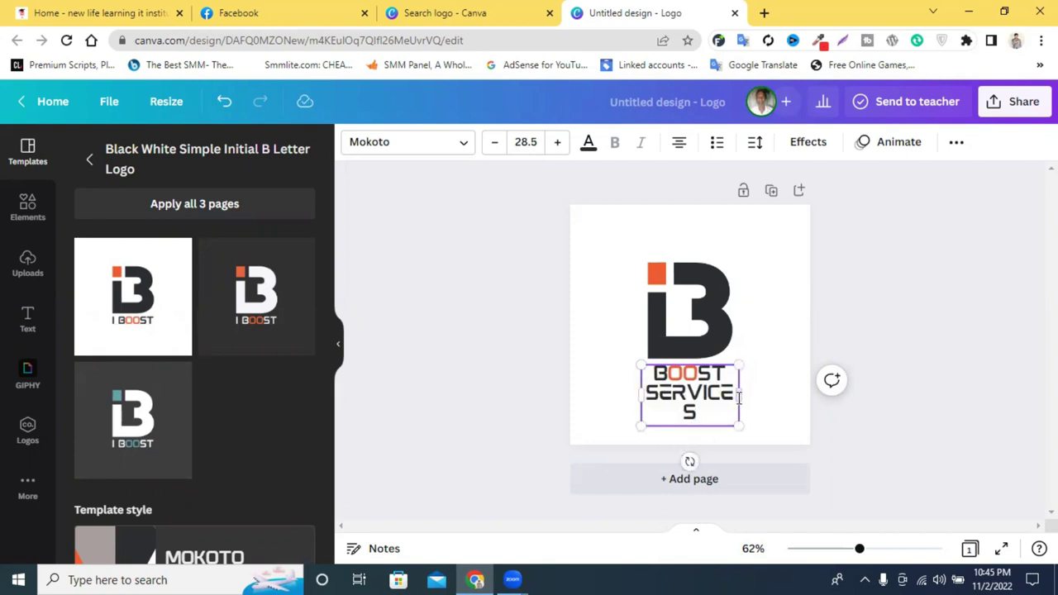
Widen the BOOST SERVICES text box to about 411 so it fits on one line, and centre it slightly below the B monogram
left_click_drag(762, 395, 850, 371)
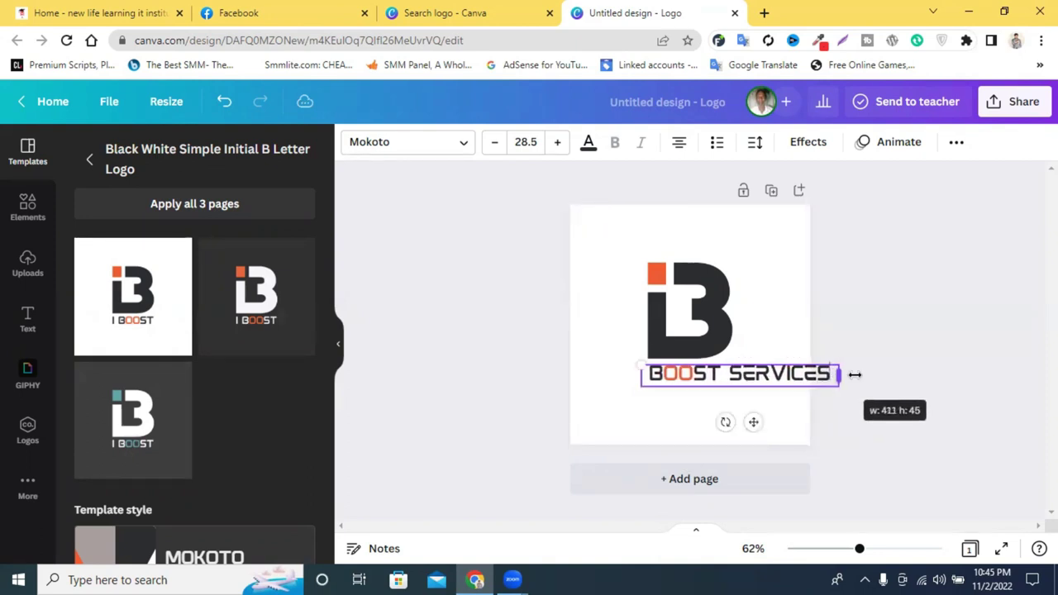
left_click(769, 401)
left_click(719, 381)
left_click_drag(798, 383, 746, 379)
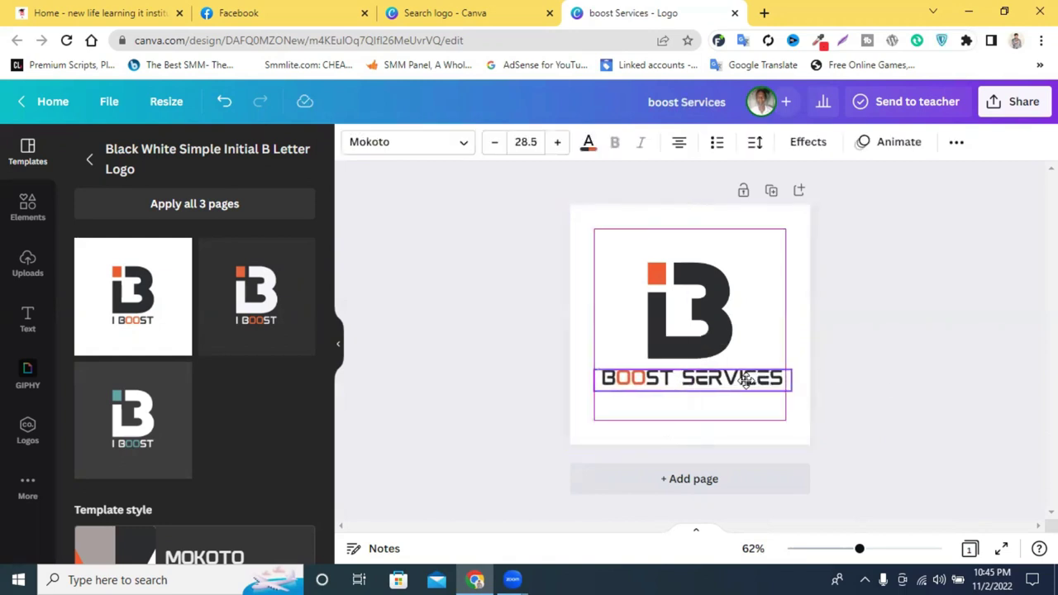
left_click(936, 370)
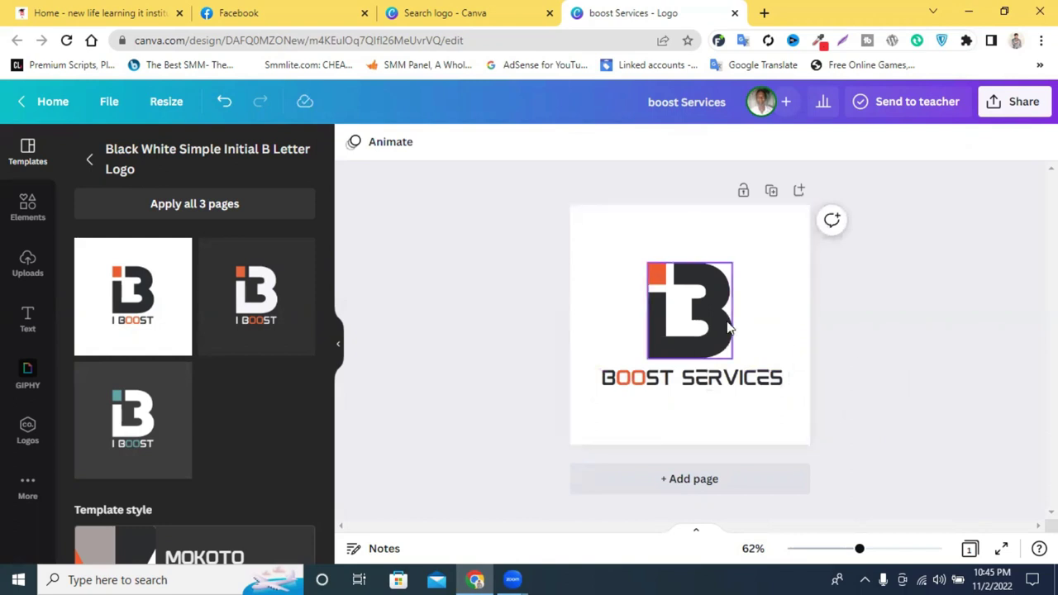
left_click(704, 389)
left_click_drag(703, 389, 703, 393)
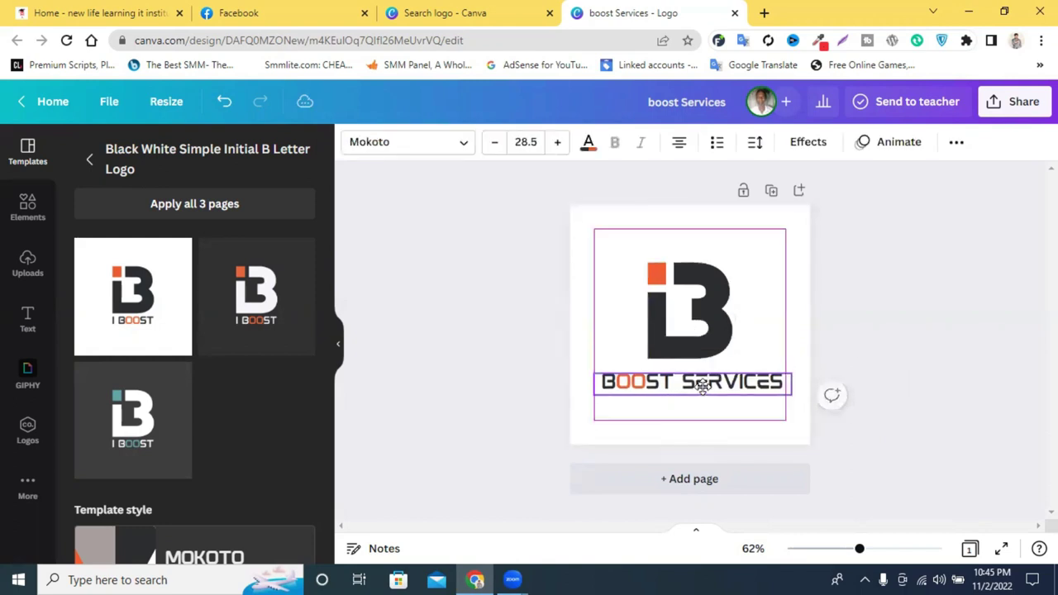
Recolour the dark grey part of the B monogram to black from the default colours
left_click(700, 271)
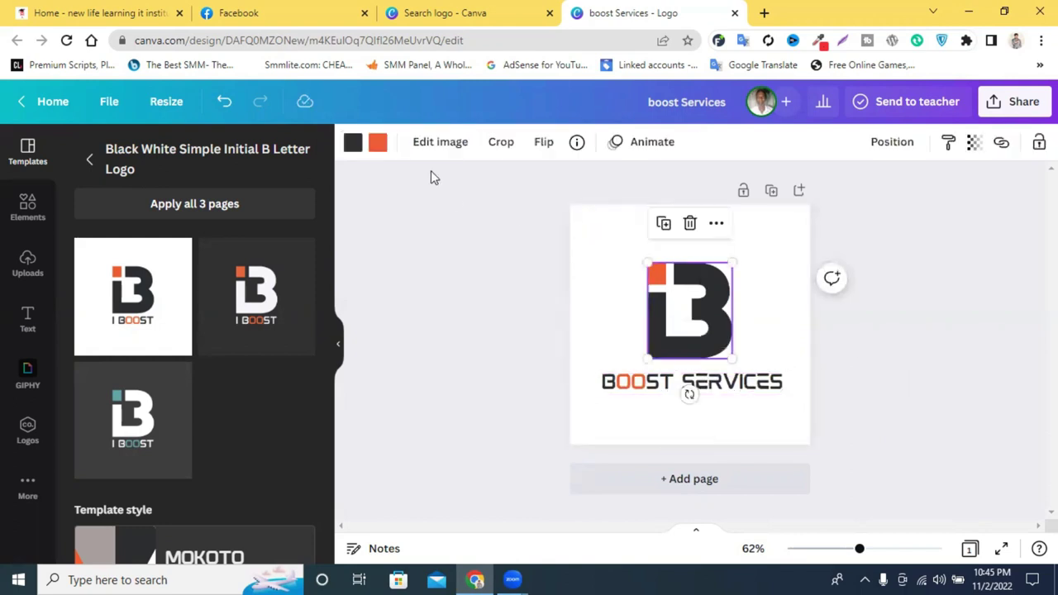
left_click(353, 143)
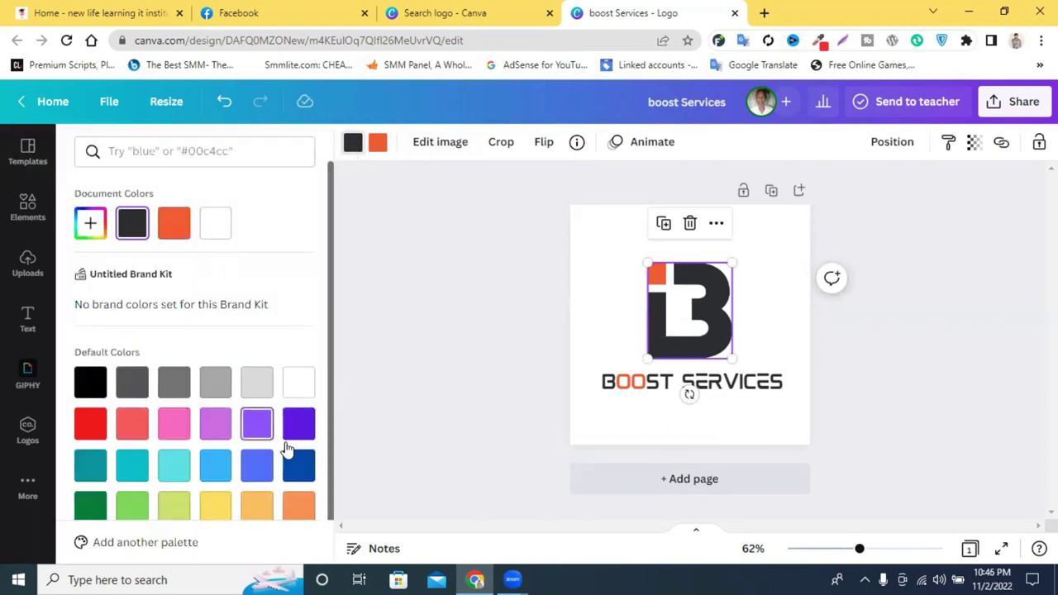
left_click(300, 468)
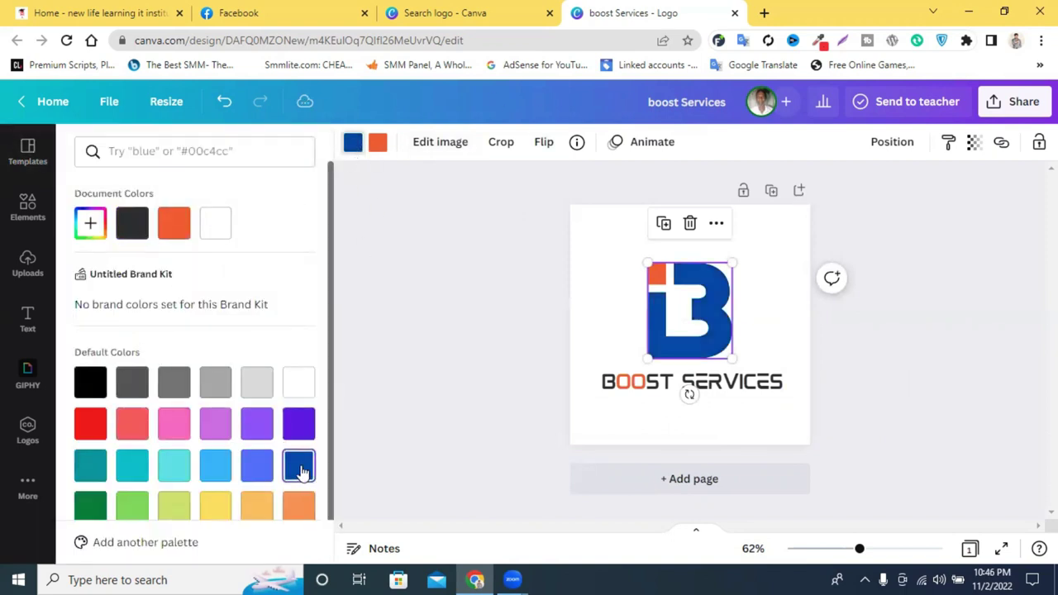
left_click(88, 380)
Try red on the B monogram's small accent square and restore the document's orange
left_click(377, 142)
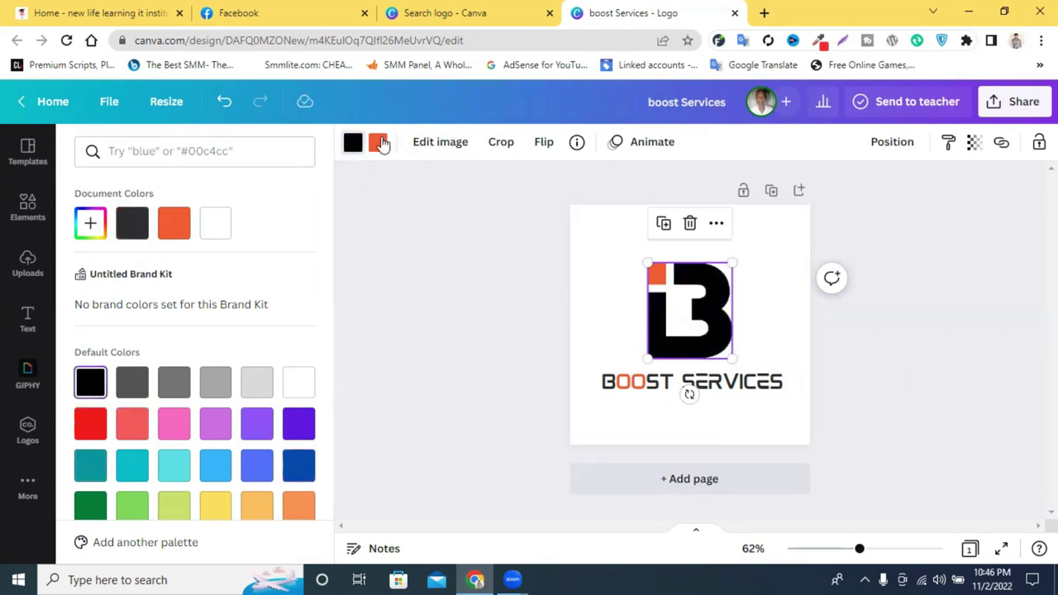
left_click(93, 426)
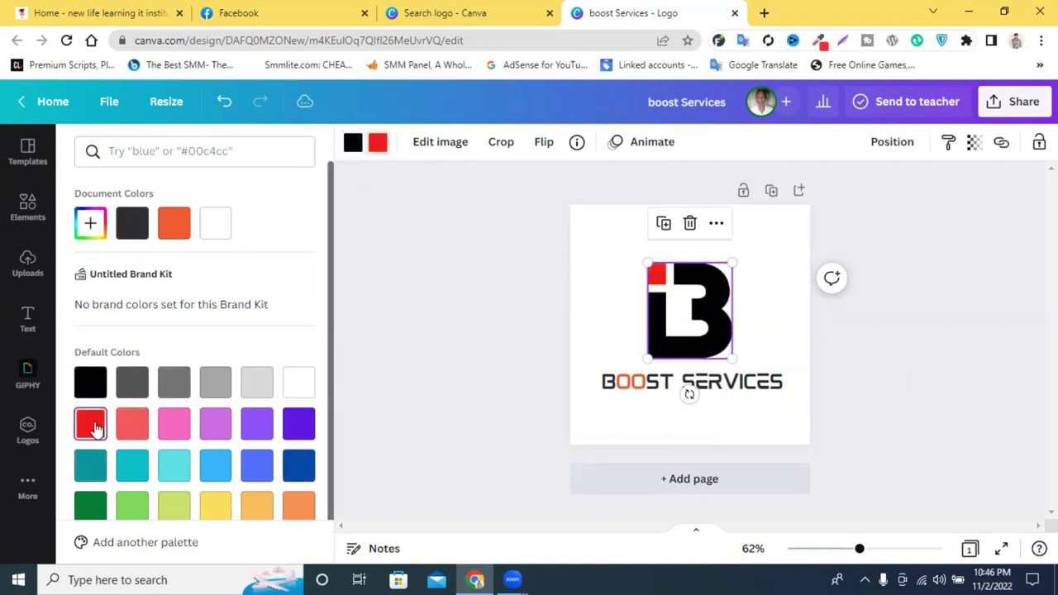
left_click(173, 223)
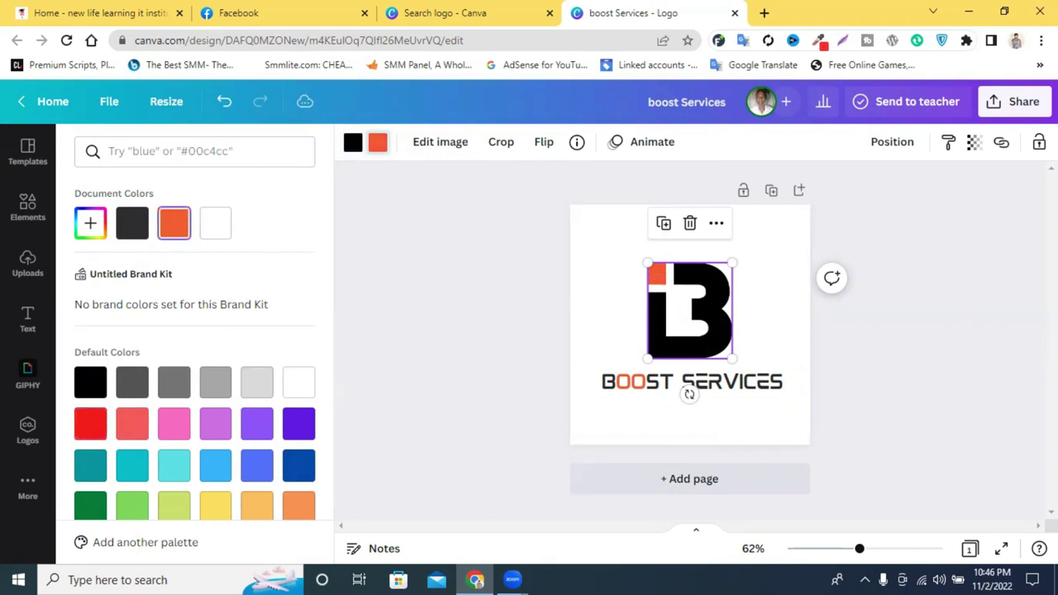
left_click(940, 235)
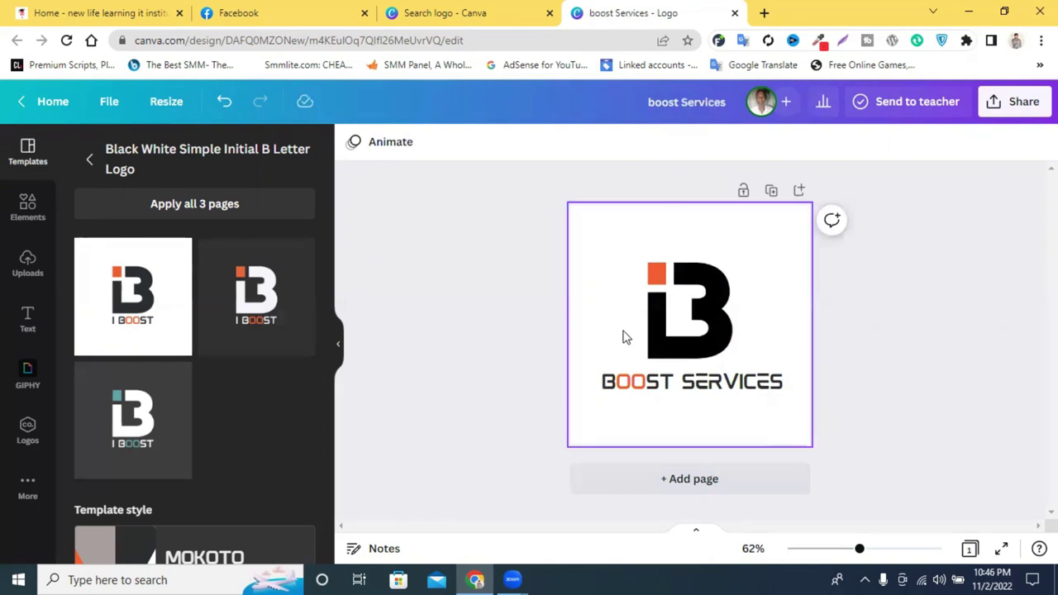
left_click(664, 316)
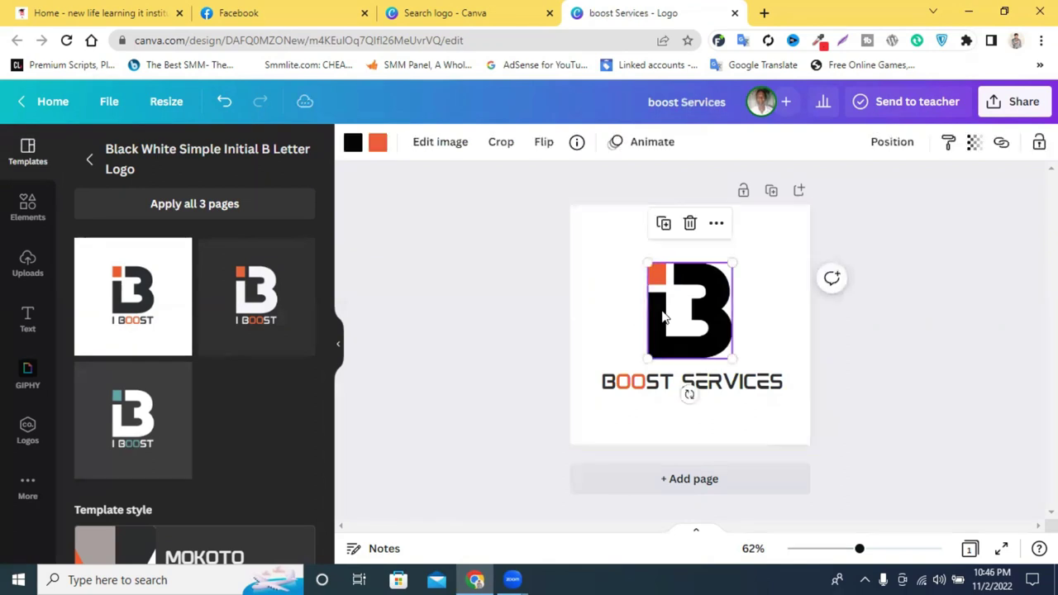
left_click(967, 321)
Download the boost Services logo as a PNG at size 1, 500 × 500 px
left_click(1021, 112)
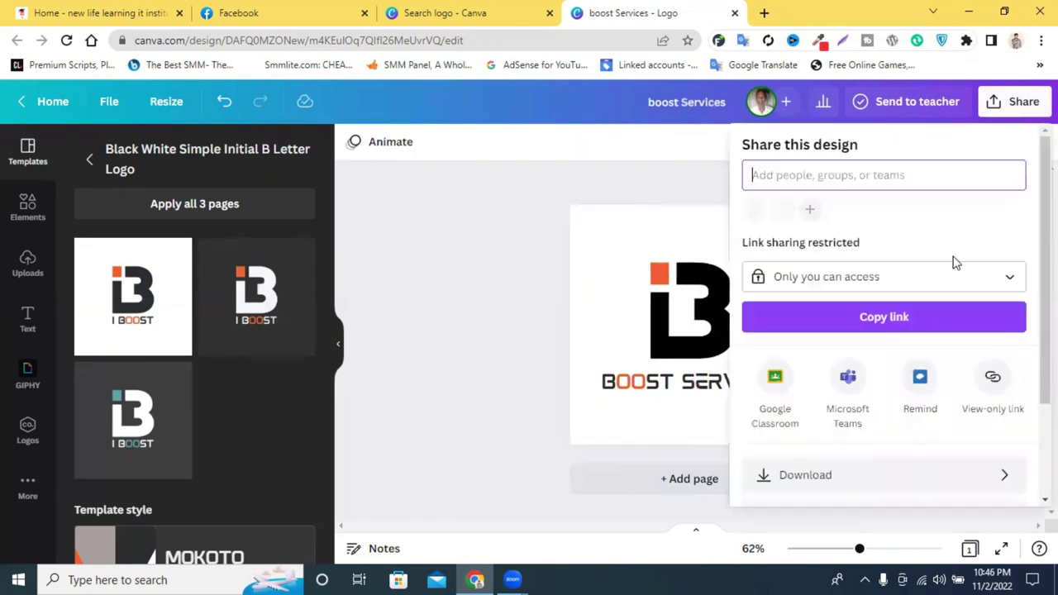
left_click(846, 486)
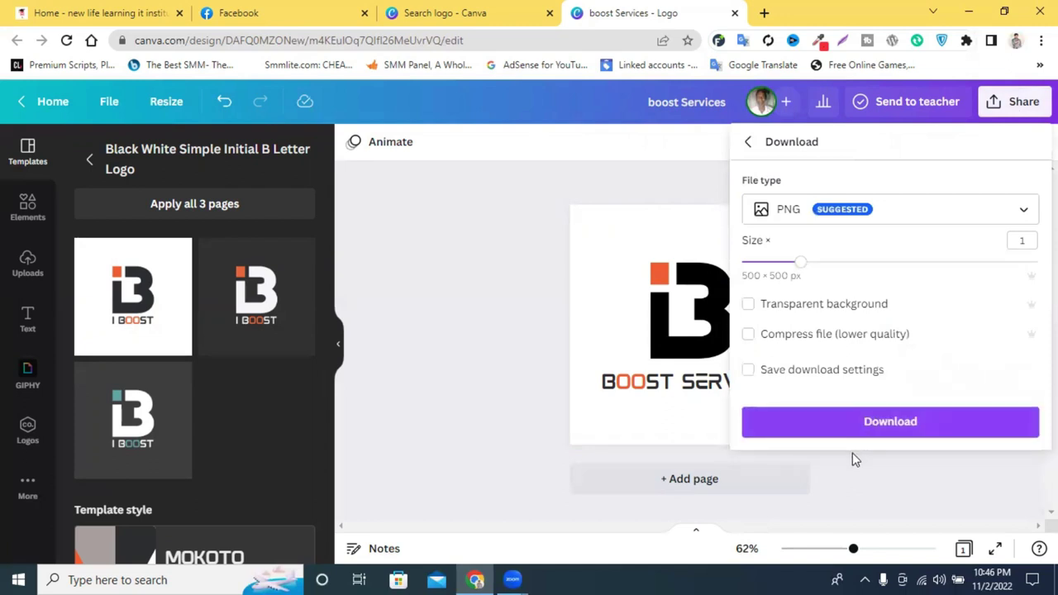
left_click(853, 428)
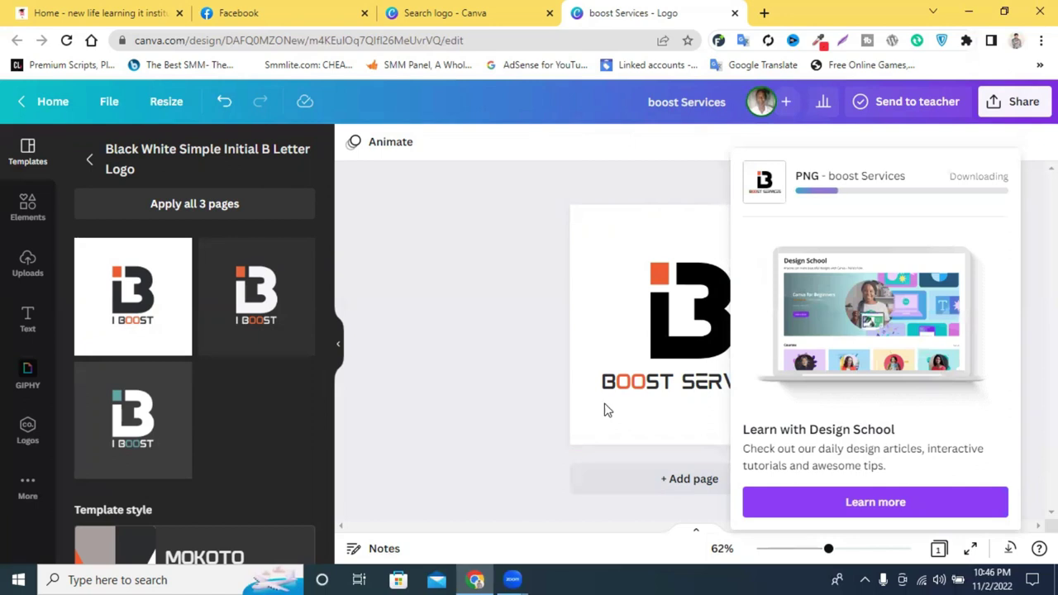
scroll(252, 406, "down", 1)
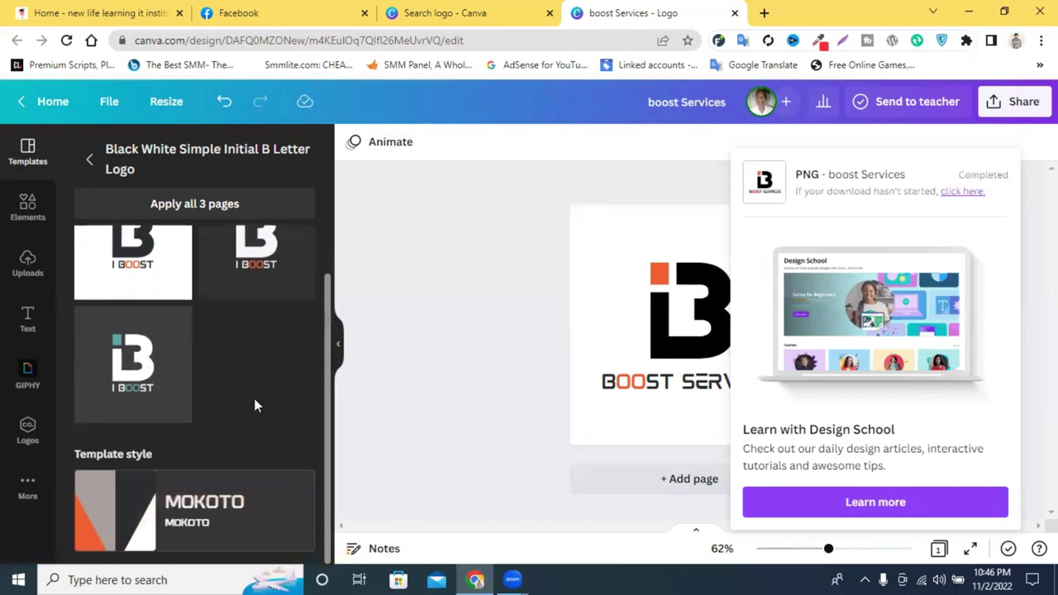
Search the web for "play store" in a new browser tab and open the Android Apps on Google Play page
left_click(763, 12)
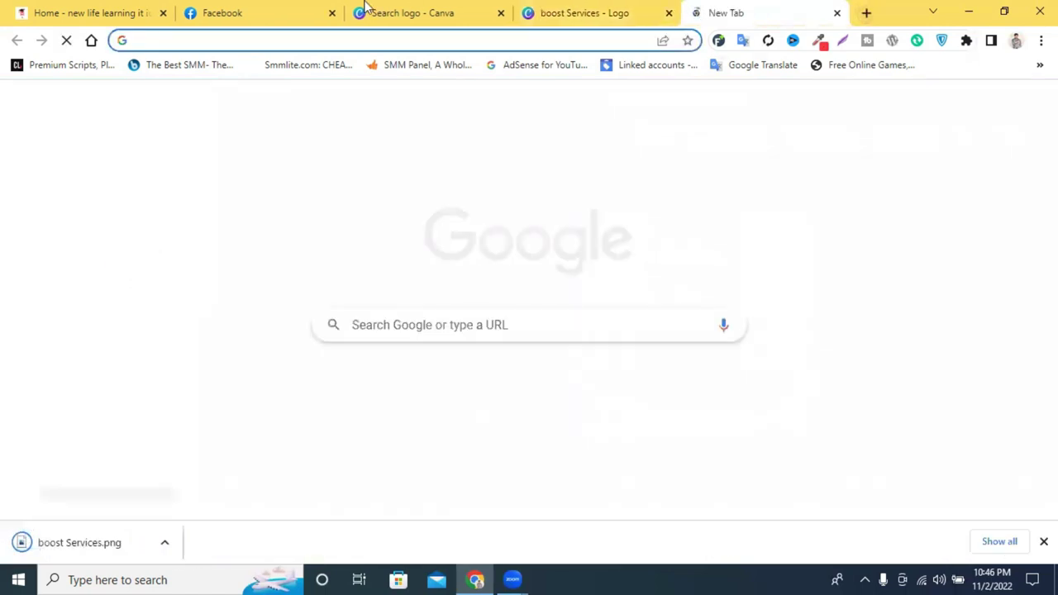
left_click(360, 39)
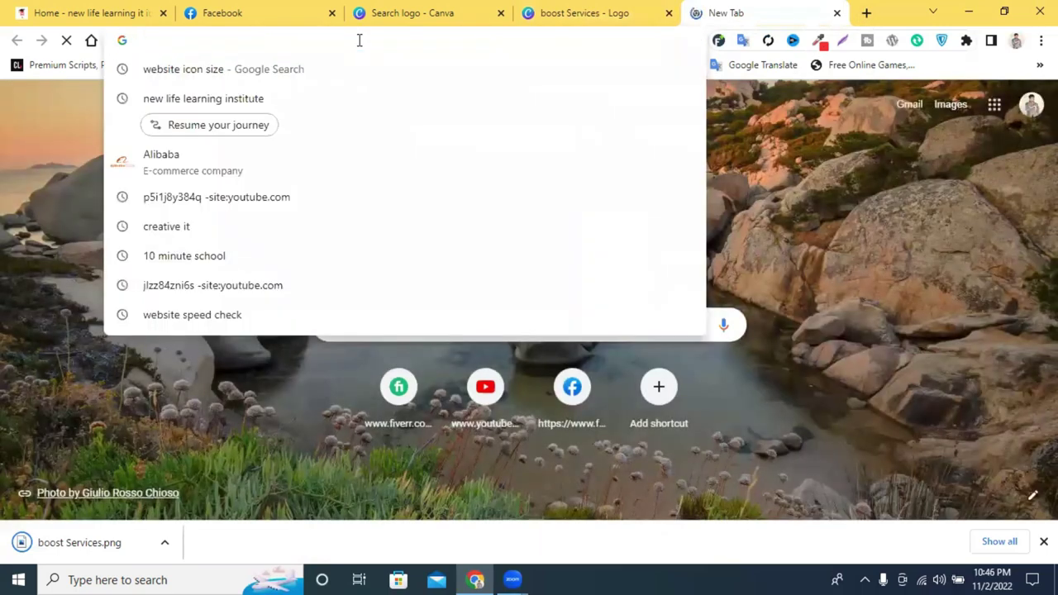
type("pl")
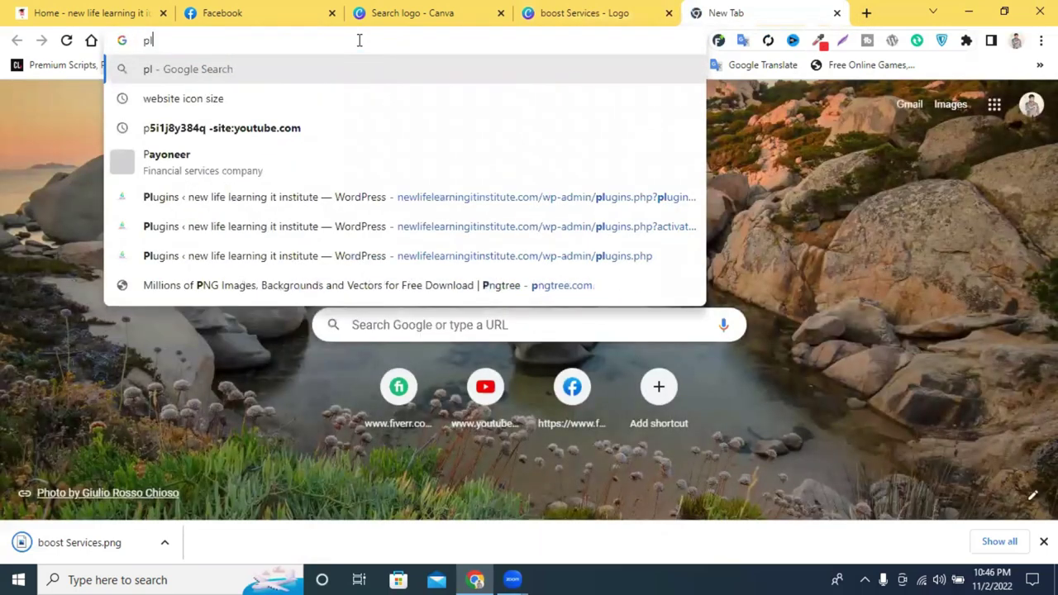
type("aysore")
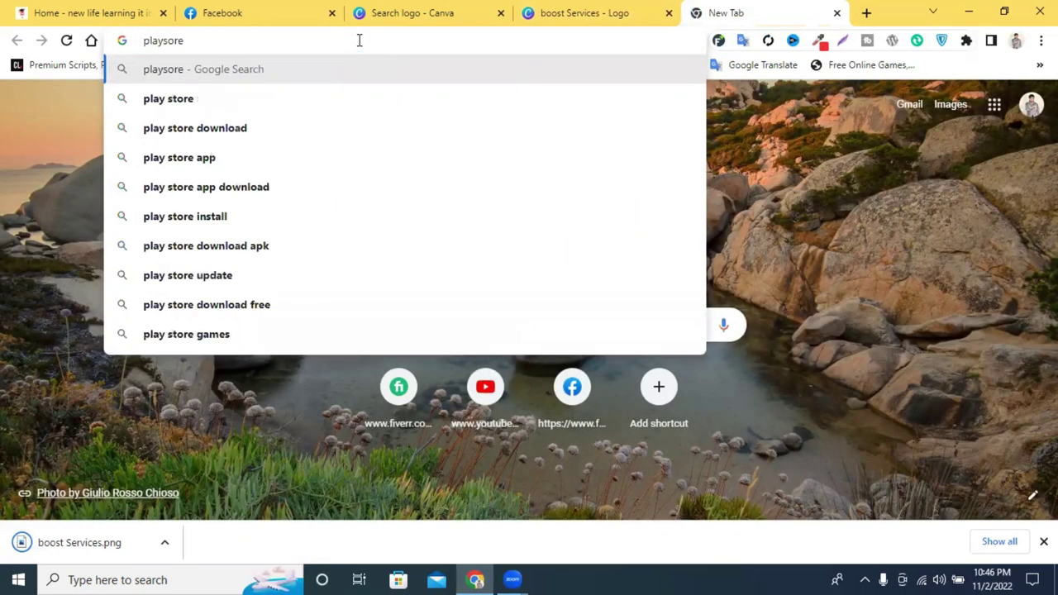
left_click(266, 98)
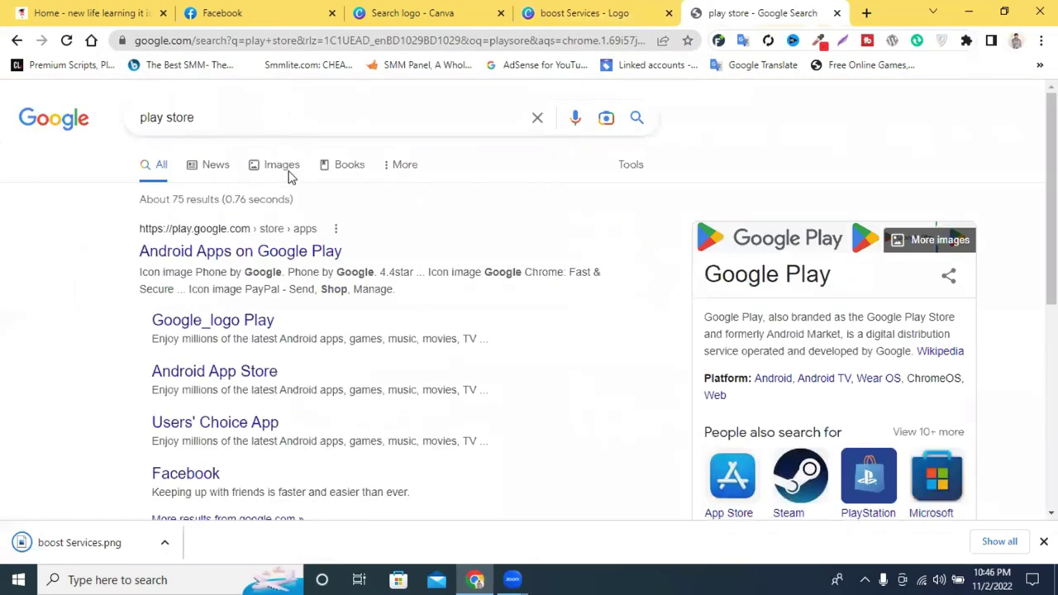
left_click(263, 253)
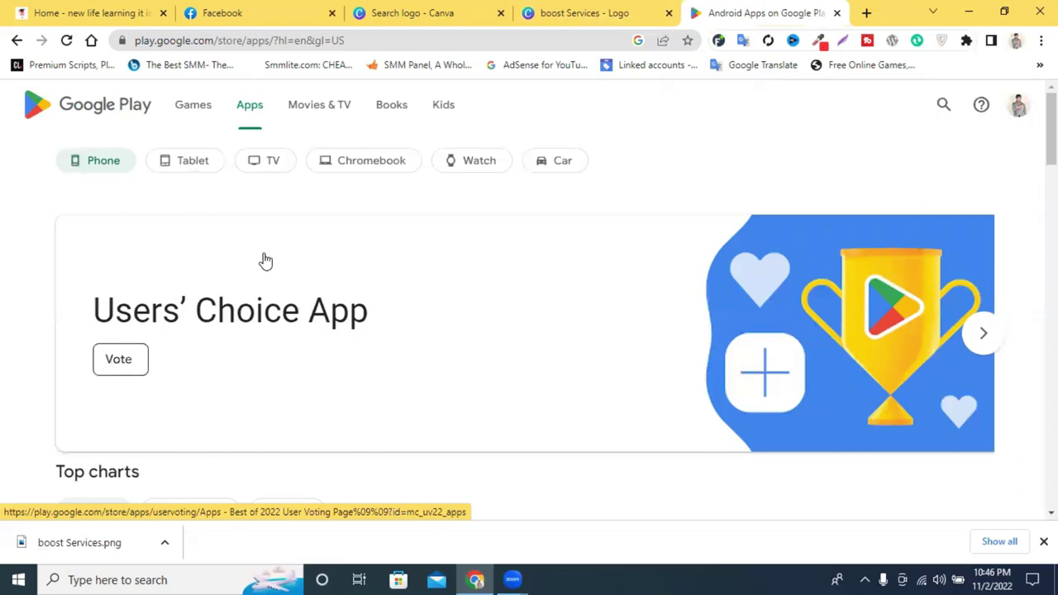
Search Google Play for "logo maker" and look through the listed apps
scroll(418, 304, "down", 4)
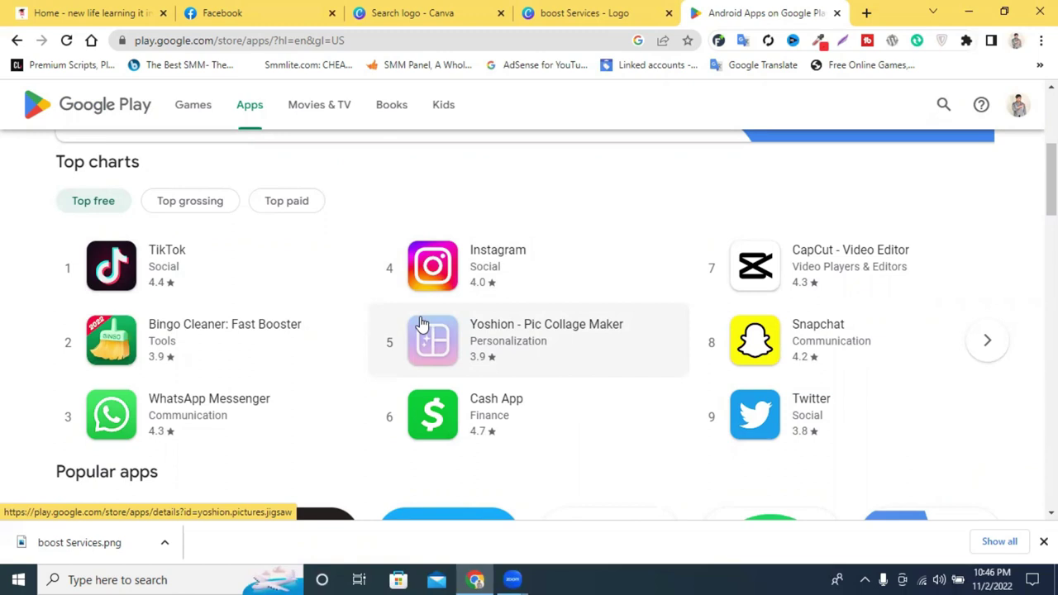
scroll(366, 193, "up", 4)
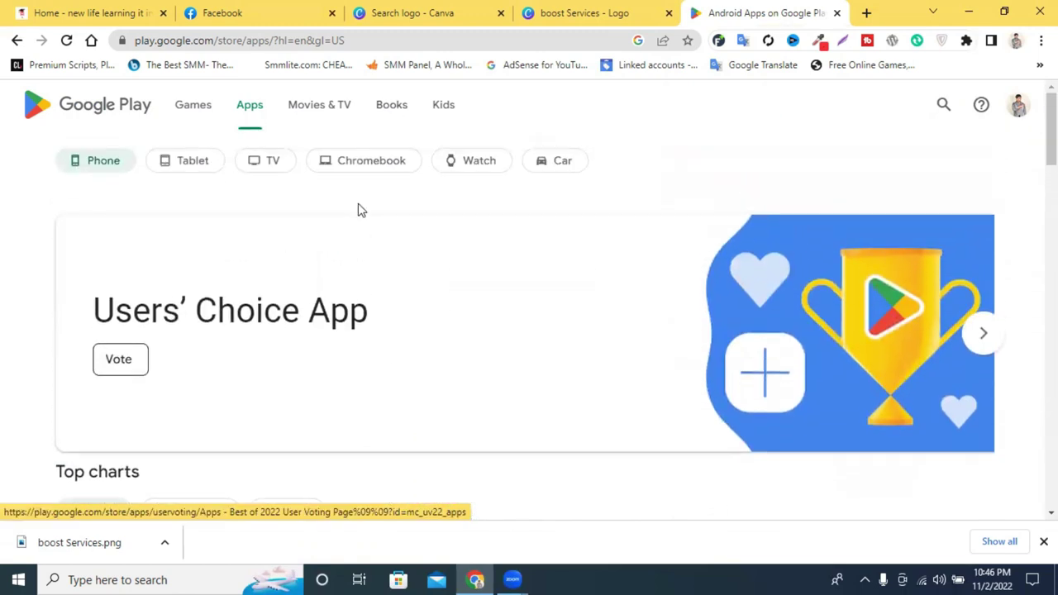
left_click(929, 116)
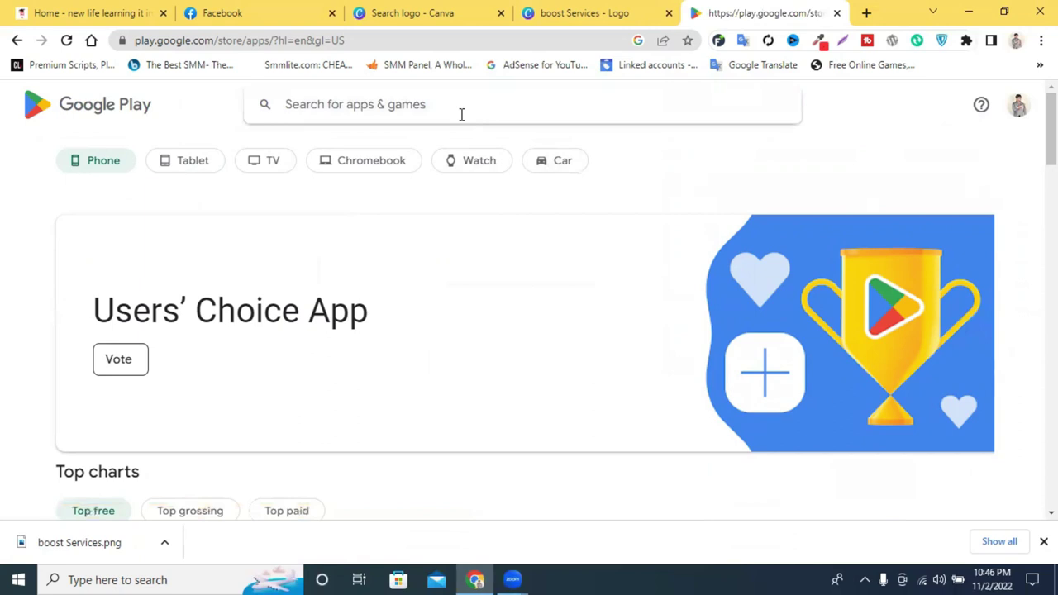
type("logo")
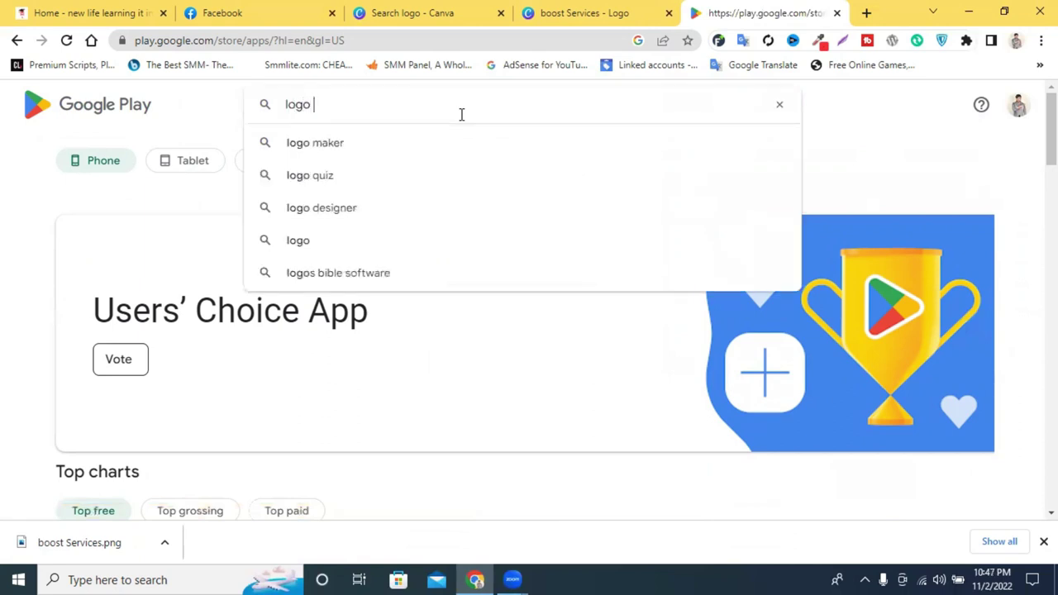
left_click(412, 154)
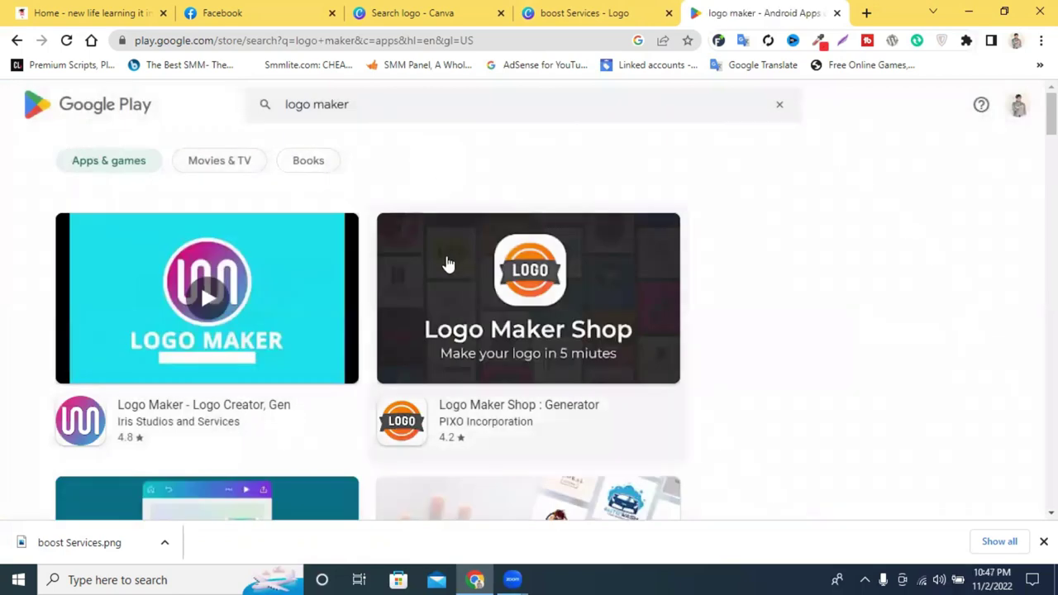
scroll(909, 281, "down", 1)
scroll(606, 278, "down", 3)
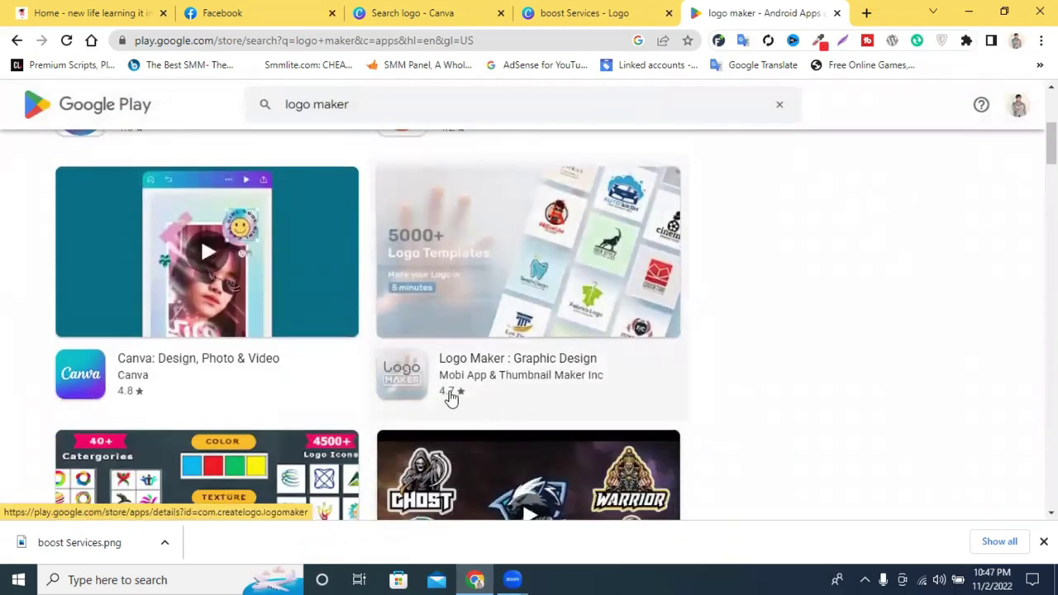
Examine the preview images and description of the Logo Maker : Graphic Design app, and return to the boost Services design in Canva
left_click(513, 381)
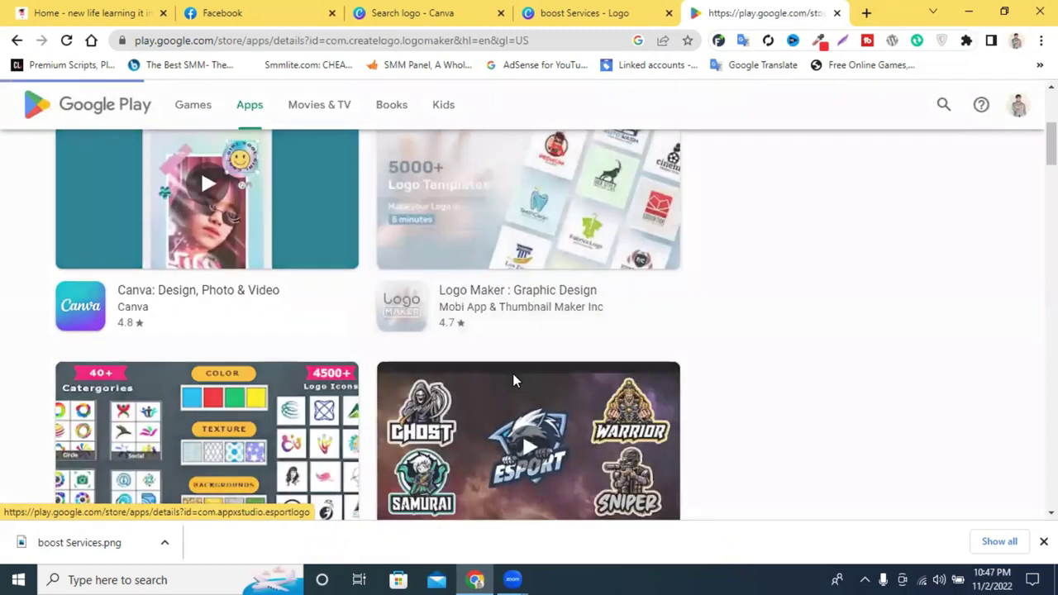
scroll(595, 345, "down", 1)
scroll(595, 344, "up", 1)
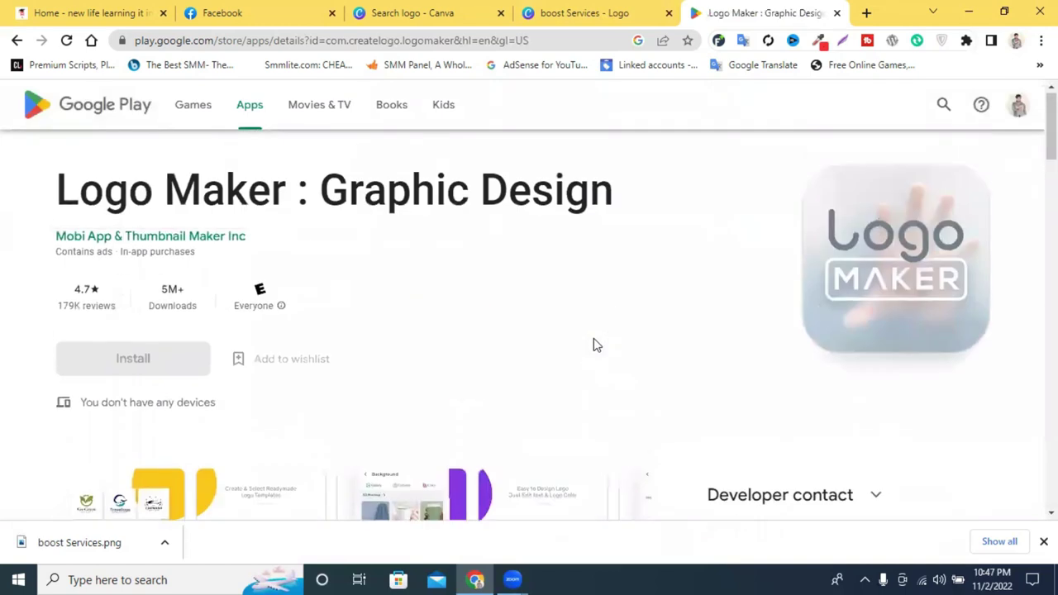
scroll(754, 308, "down", 3)
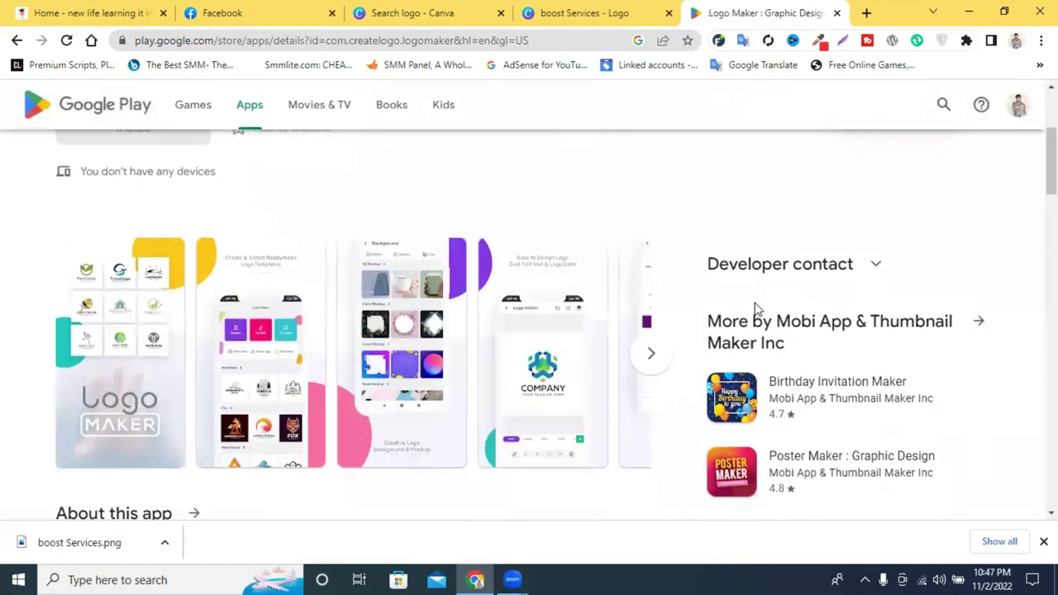
scroll(753, 307, "up", 3)
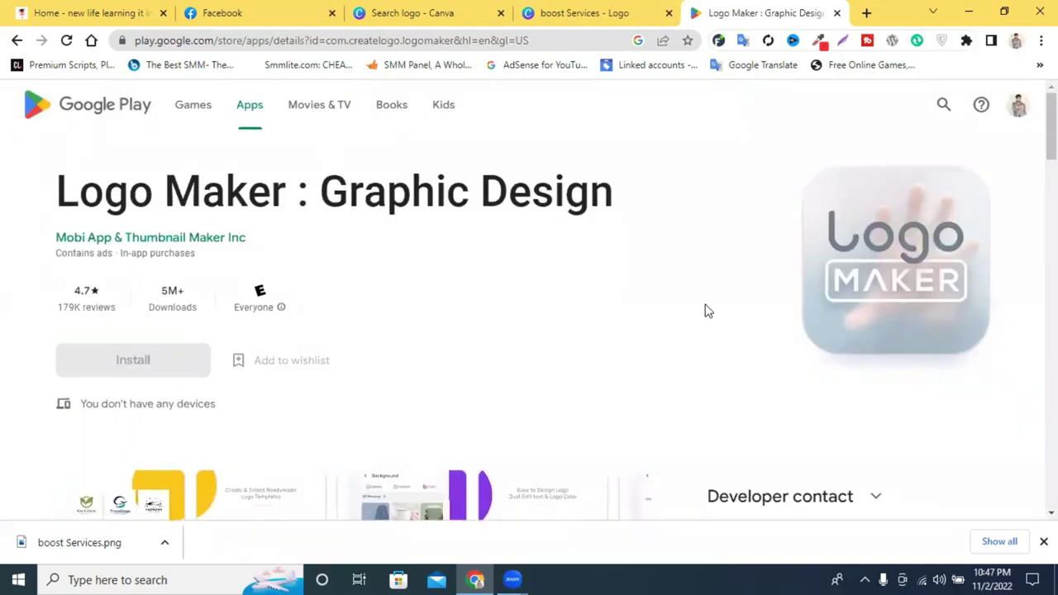
scroll(884, 246, "down", 2)
scroll(867, 255, "up", 2)
scroll(529, 262, "down", 5)
scroll(521, 256, "up", 3)
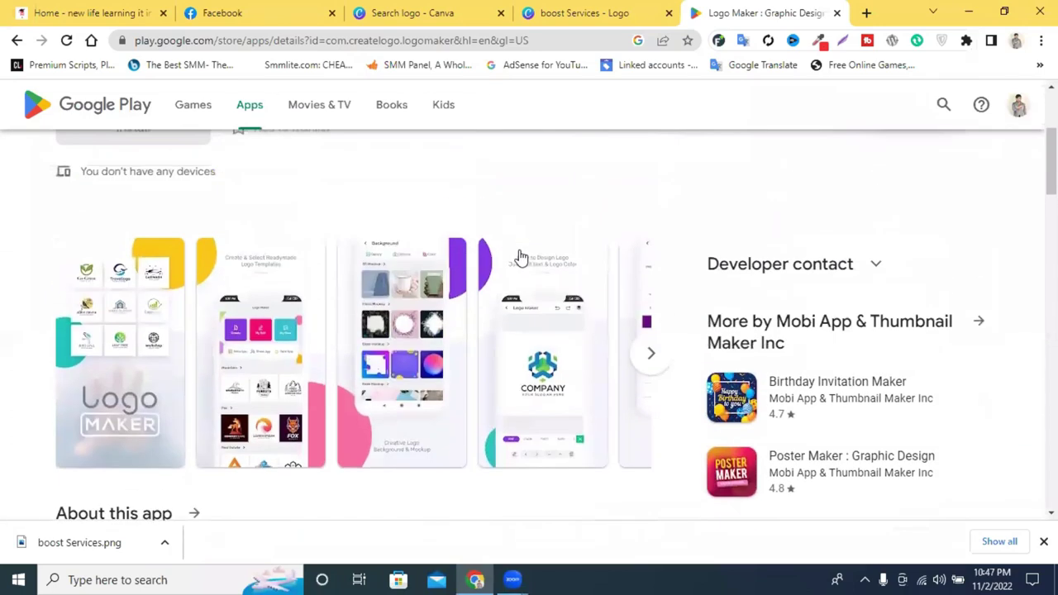
left_click(652, 361)
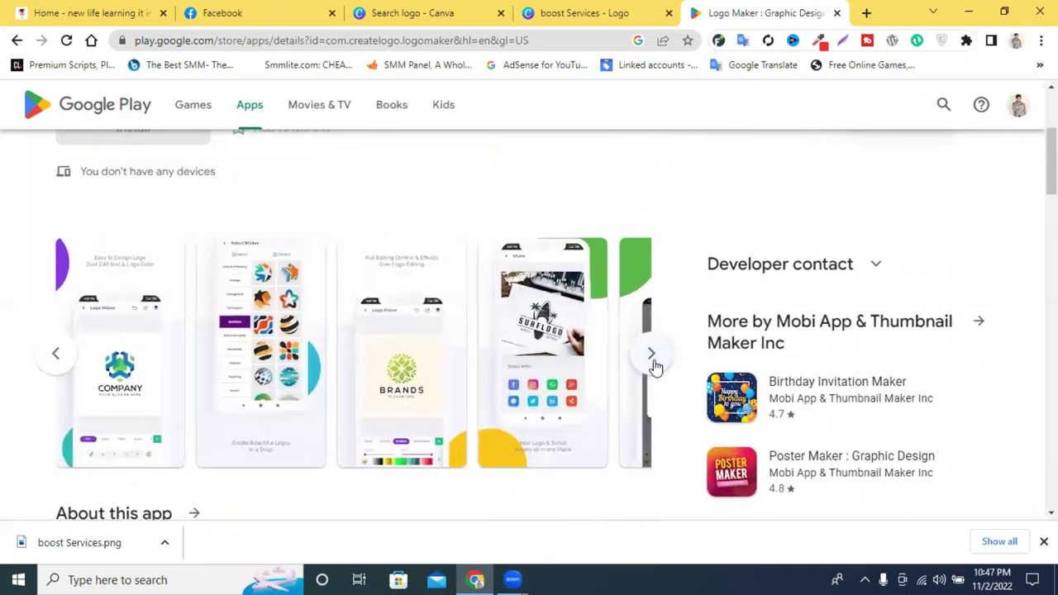
left_click(654, 362)
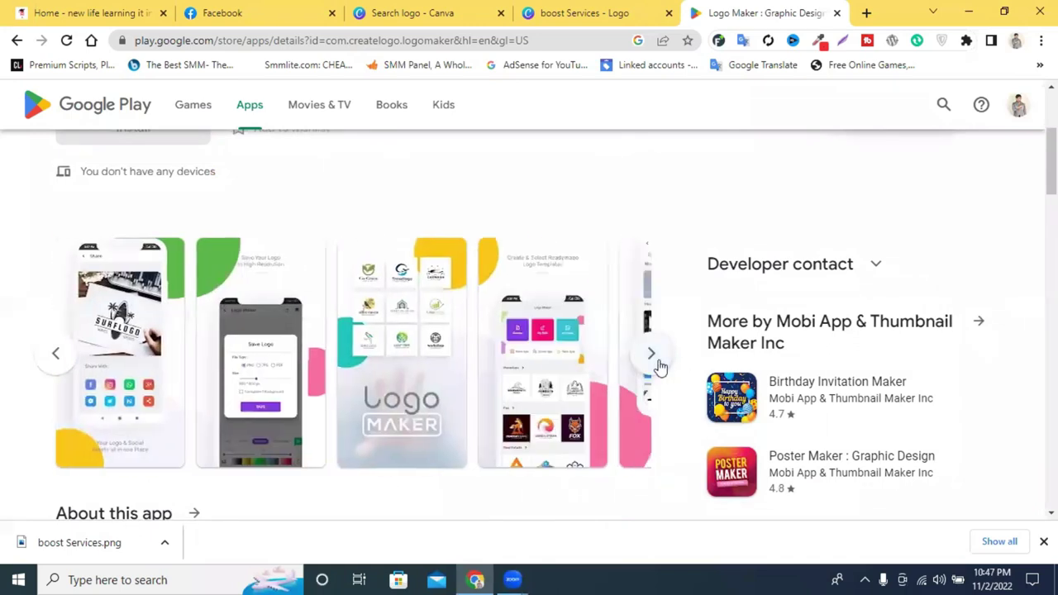
left_click(649, 355)
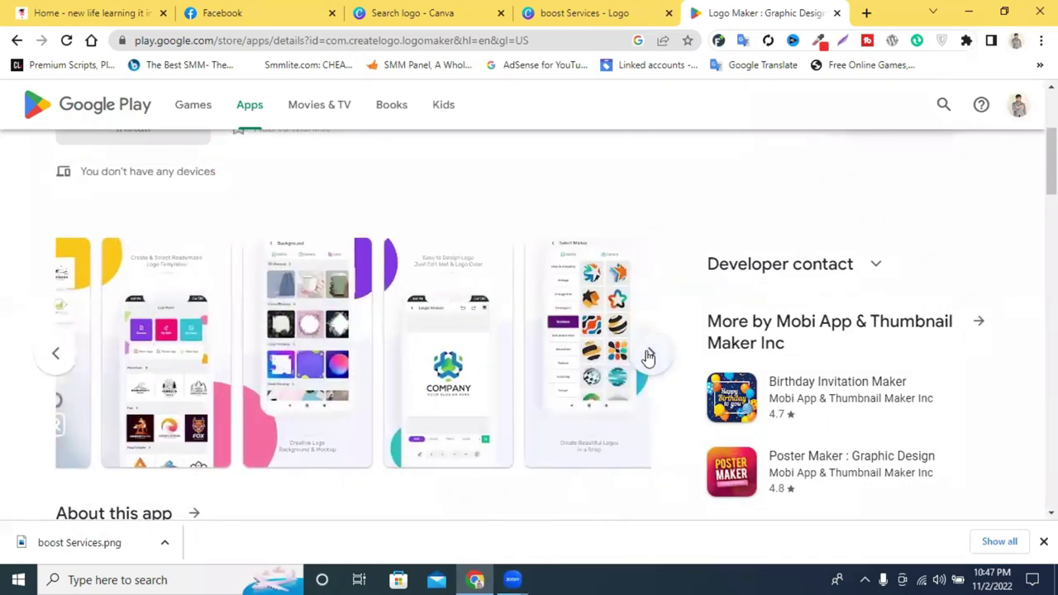
scroll(562, 337, "up", 3)
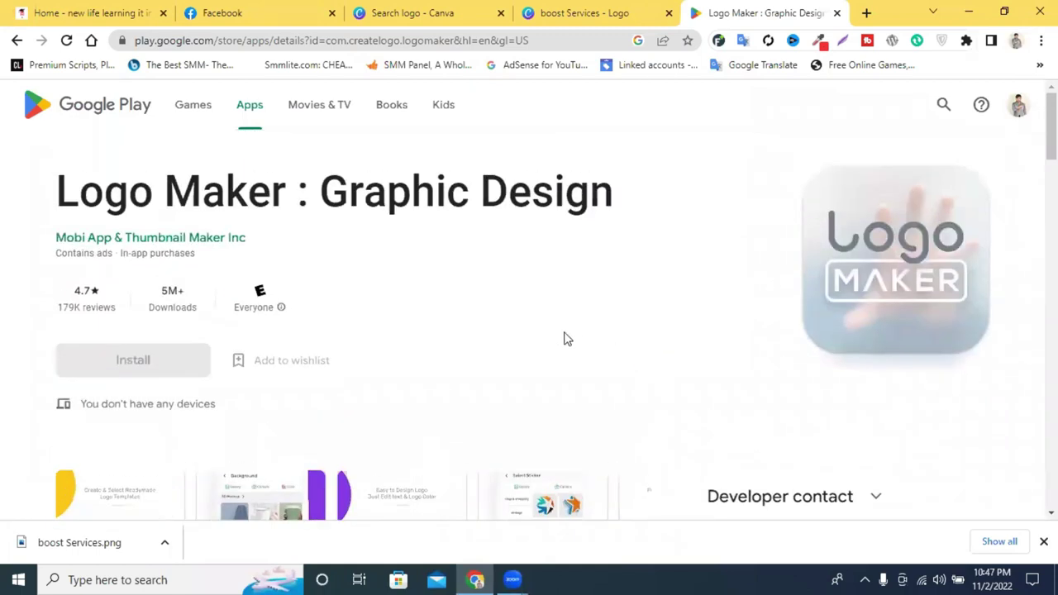
scroll(560, 333, "down", 4)
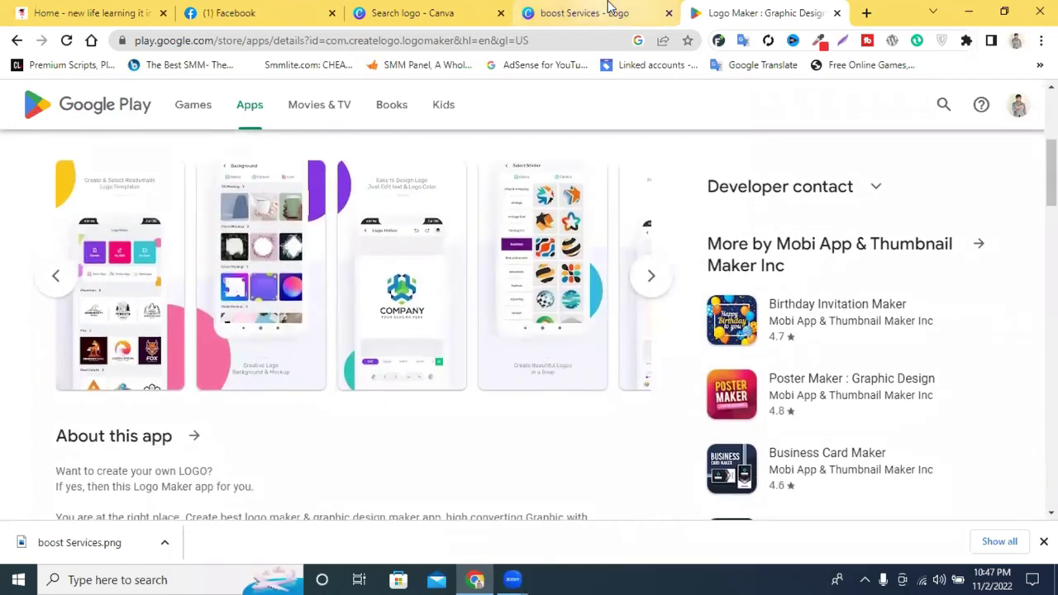
left_click(610, 8)
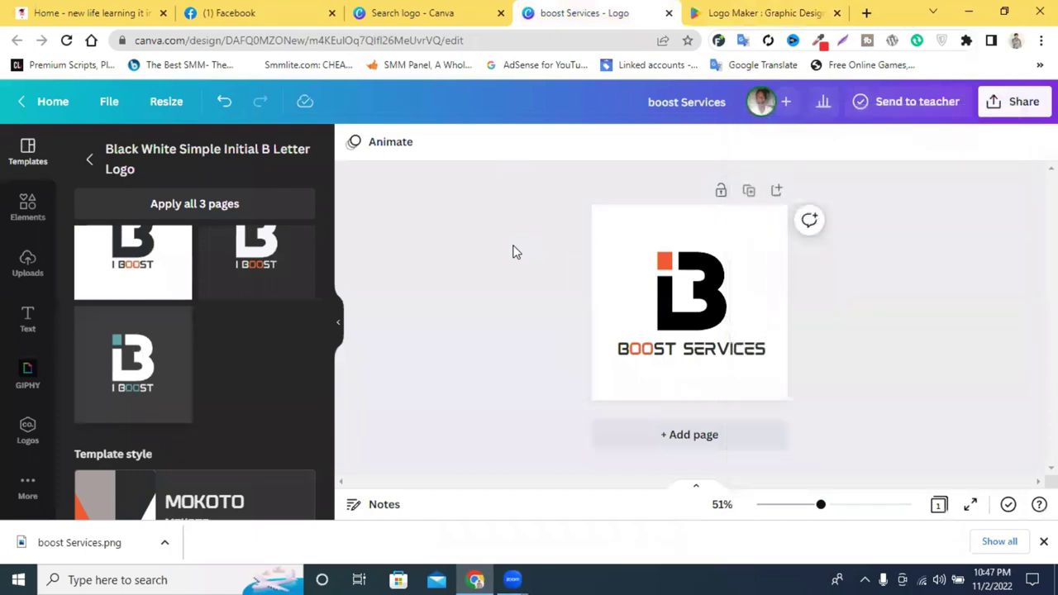
Return to the Facebook Page setup, upload the boost Services logo from Downloads as the profile picture, and check it in the preview
left_click(386, 10)
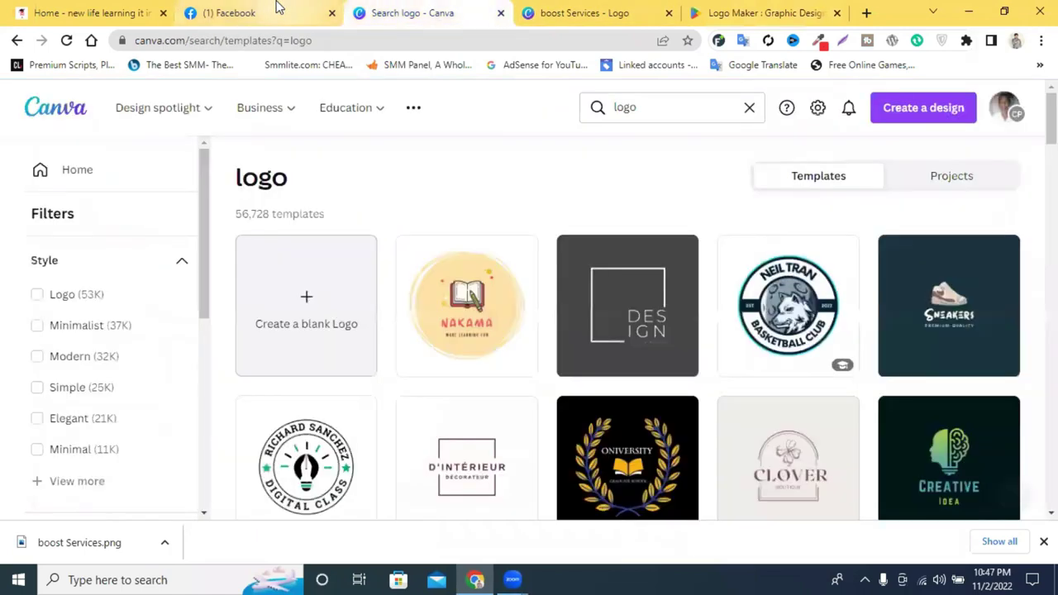
left_click(58, 10)
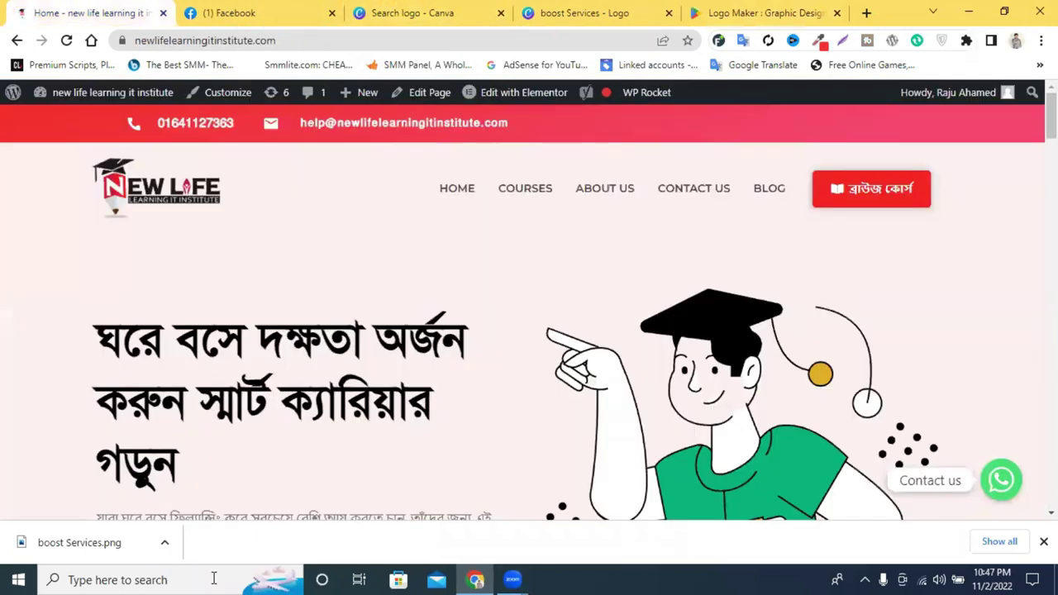
left_click(266, 7)
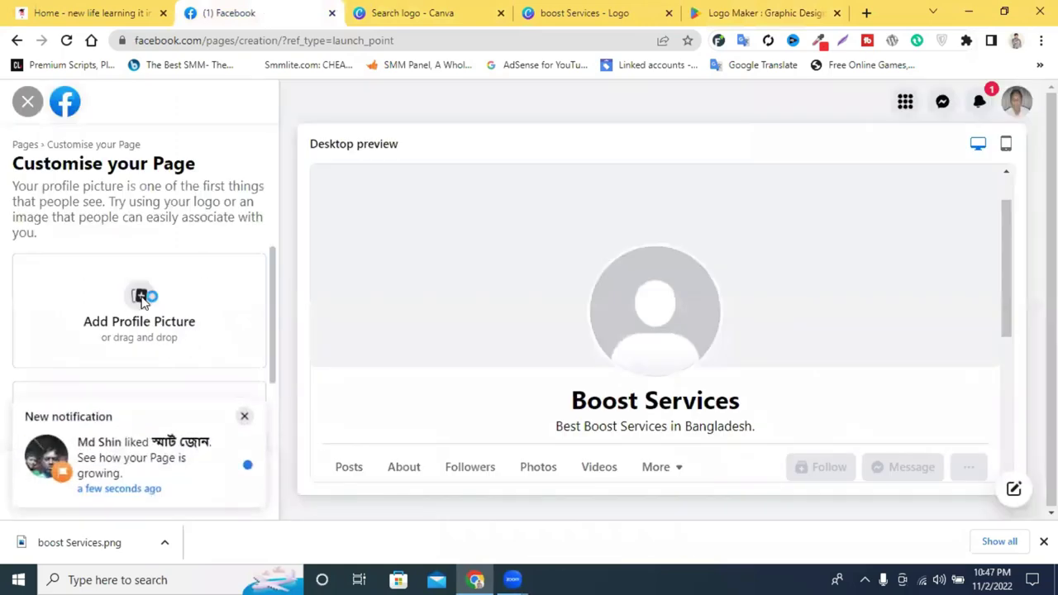
left_click(151, 258)
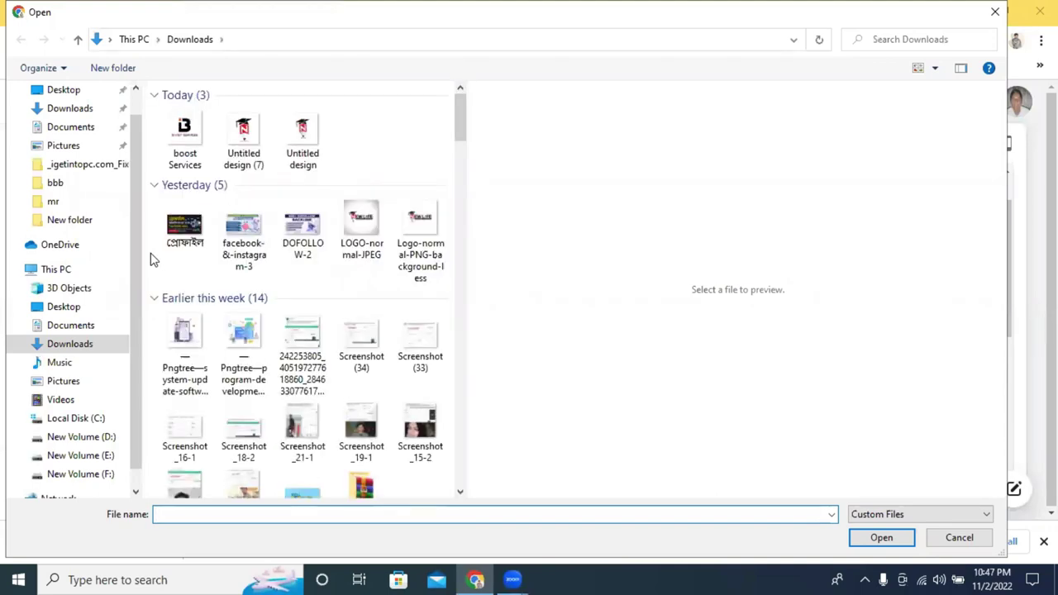
left_click(185, 136)
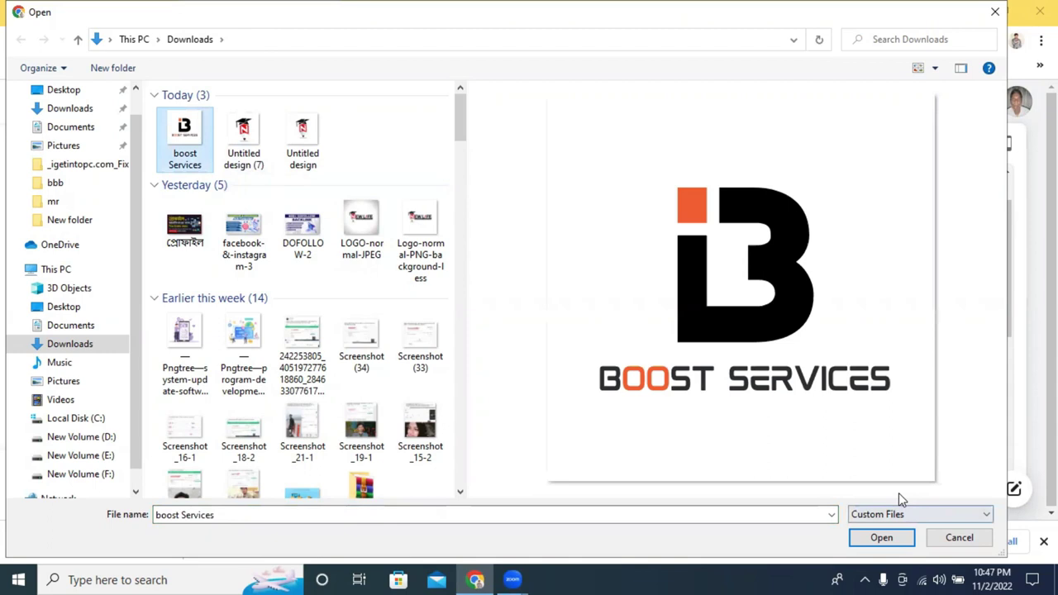
key("Return")
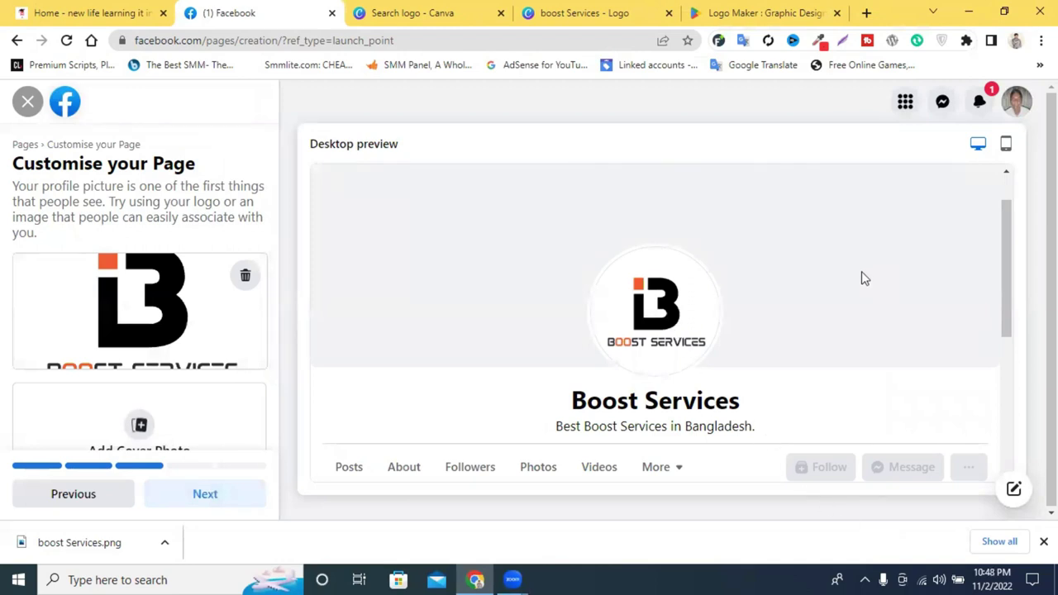
scroll(752, 333, "down", 2)
scroll(620, 319, "up", 3)
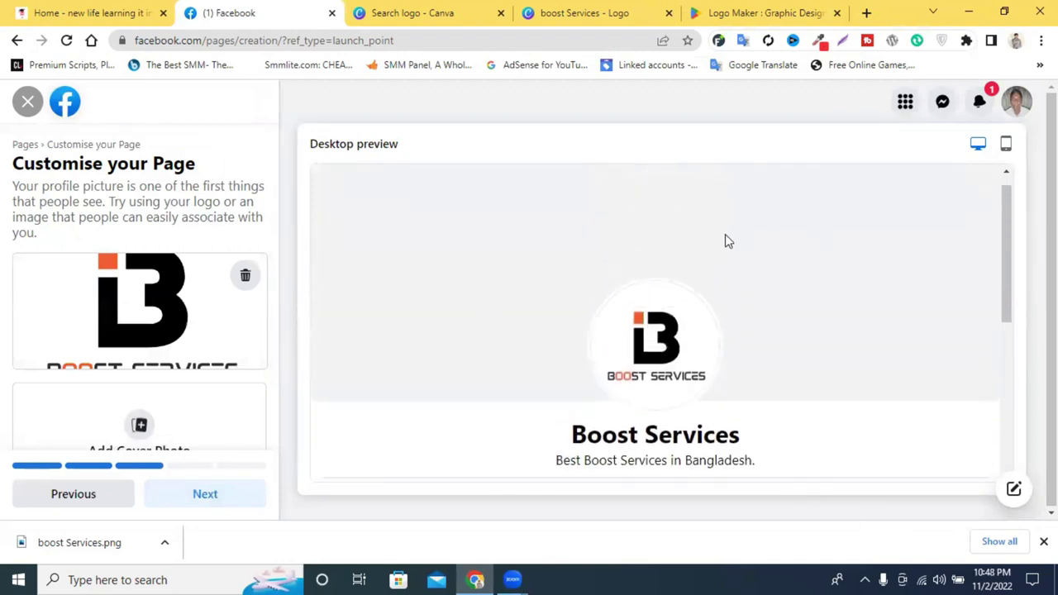
scroll(725, 240, "up", 1)
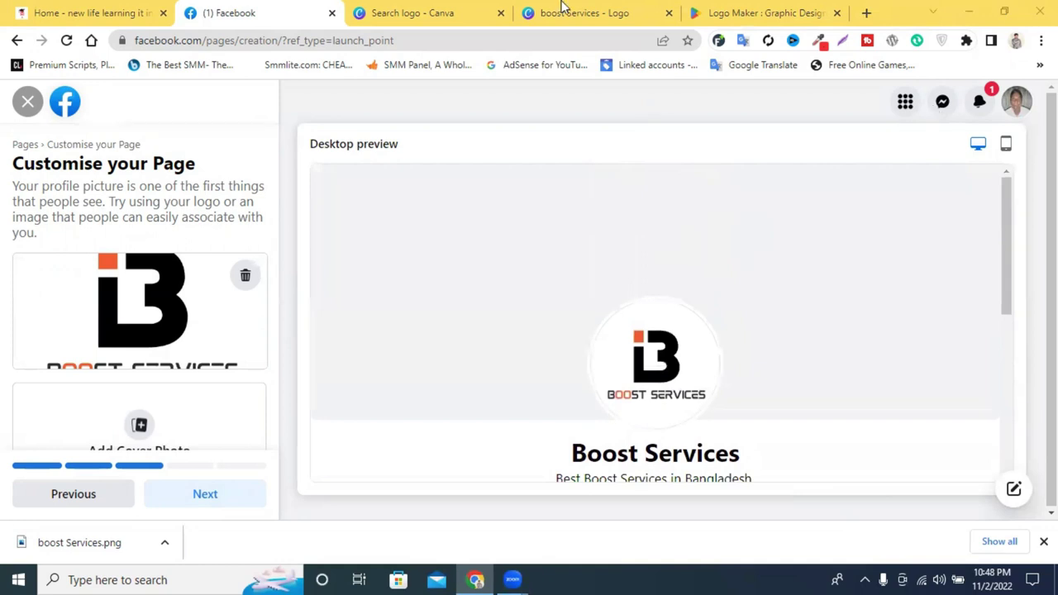
Switch back to the Canva template search and look up "facebook covers" templates
left_click(700, 10)
left_click(609, 10)
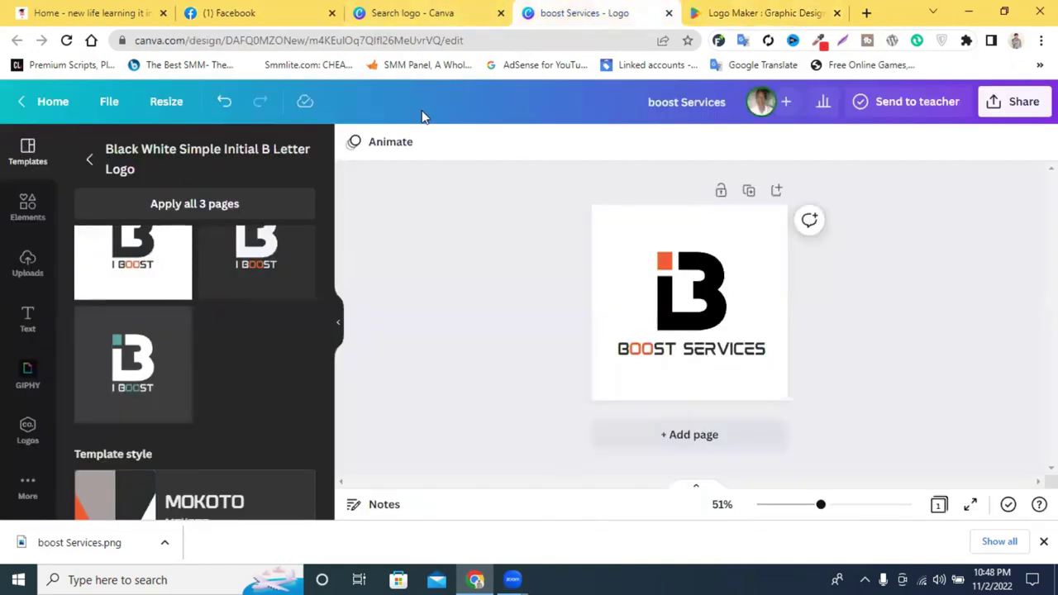
left_click(411, 9)
left_click(663, 106)
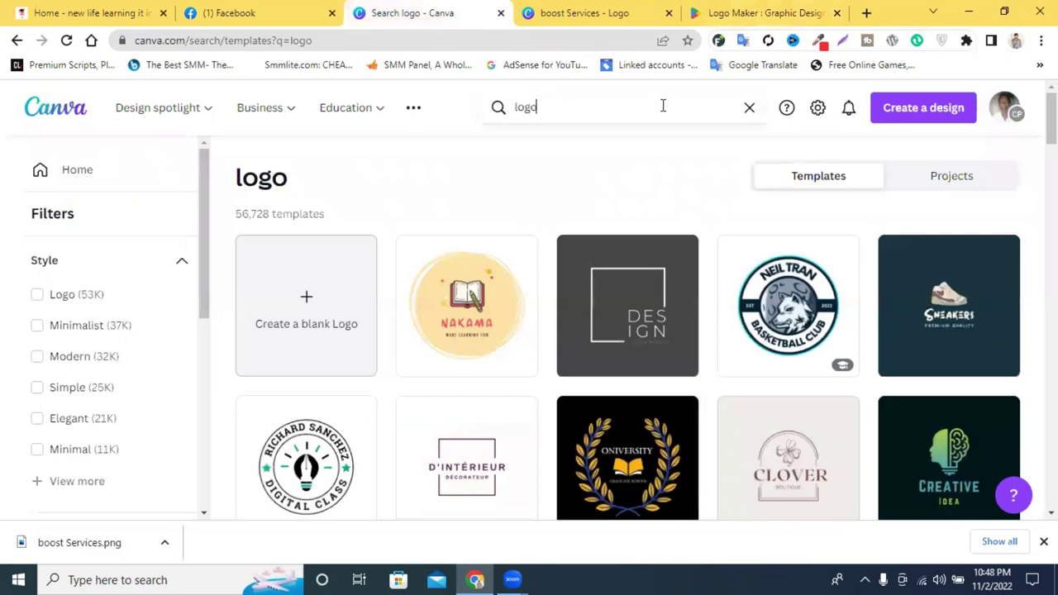
key("ctrl+a")
type("fac")
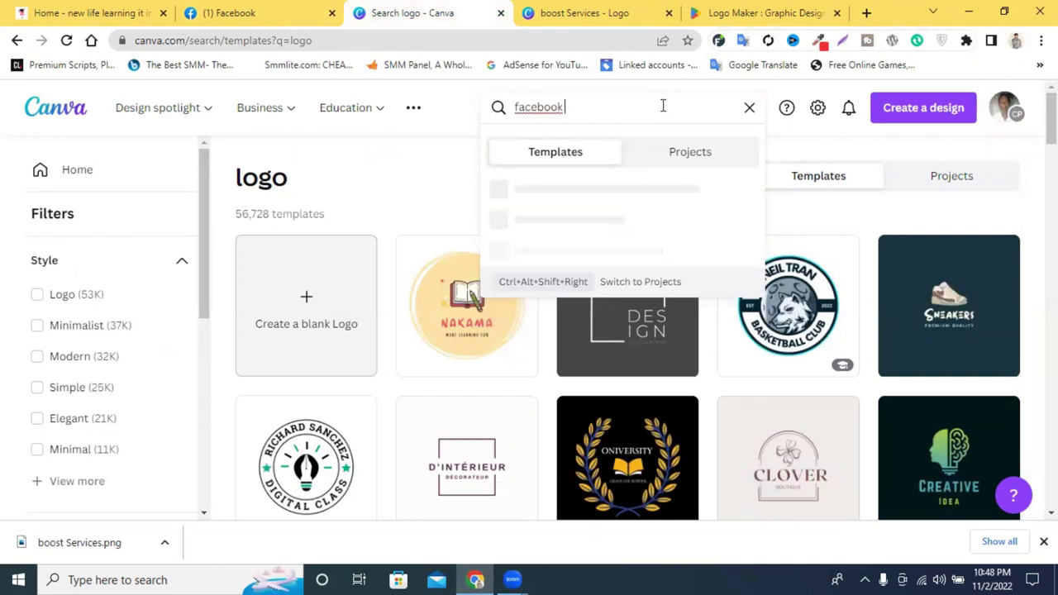
right_click(558, 110)
left_click(571, 122)
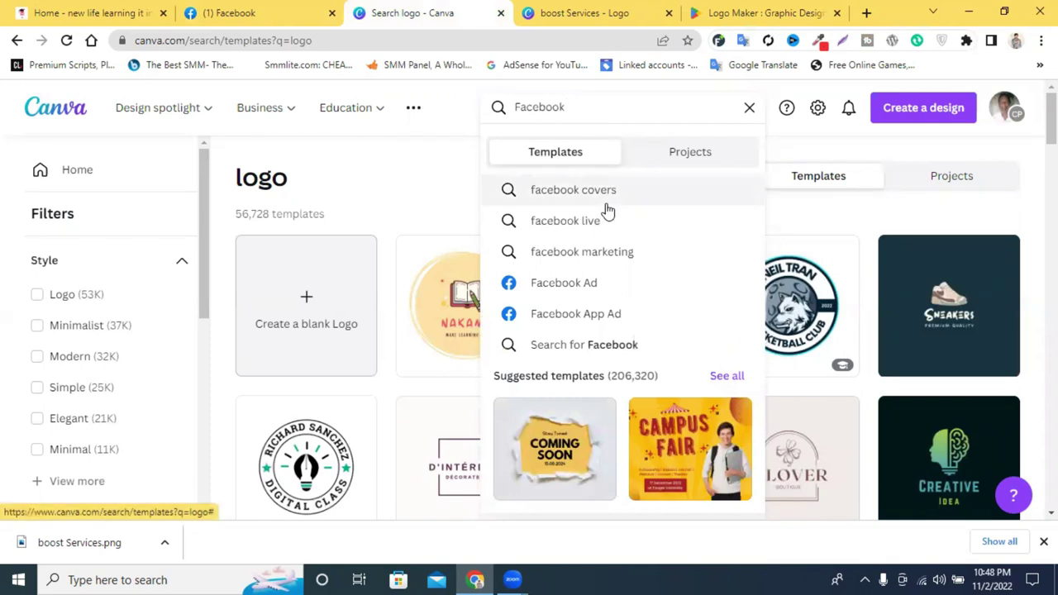
left_click(607, 198)
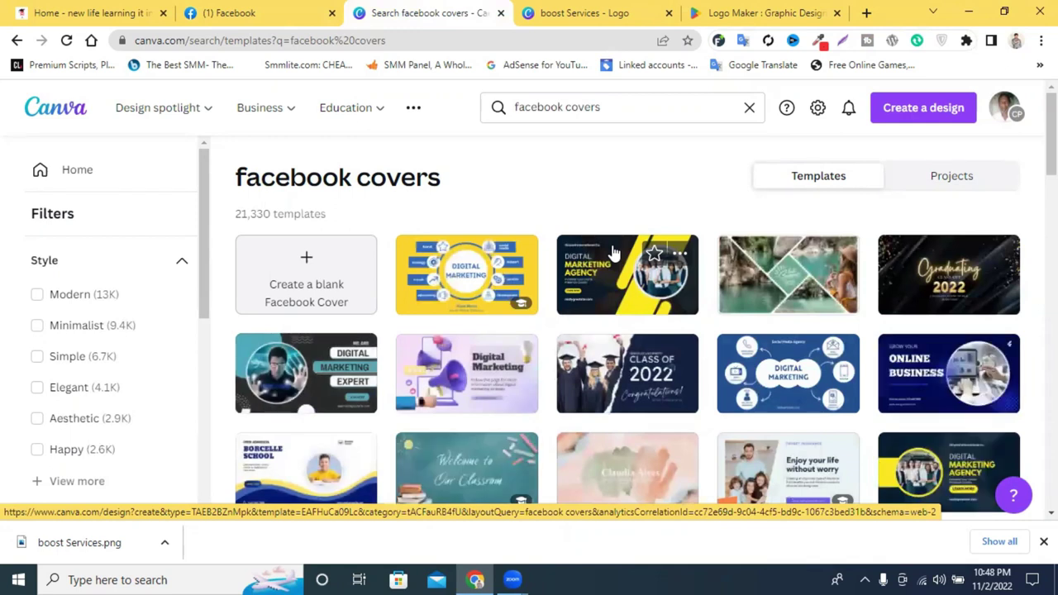
Open the Black Yellow Modern Digital Marketing Agency cover template for editing and close the boost Services logo design
scroll(909, 273, "down", 3)
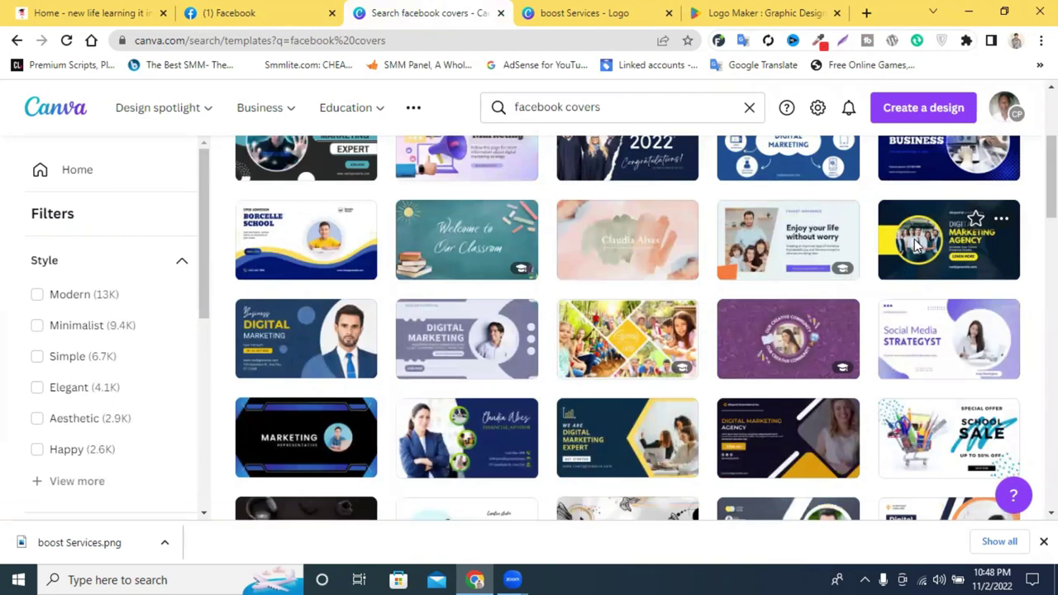
left_click(916, 244)
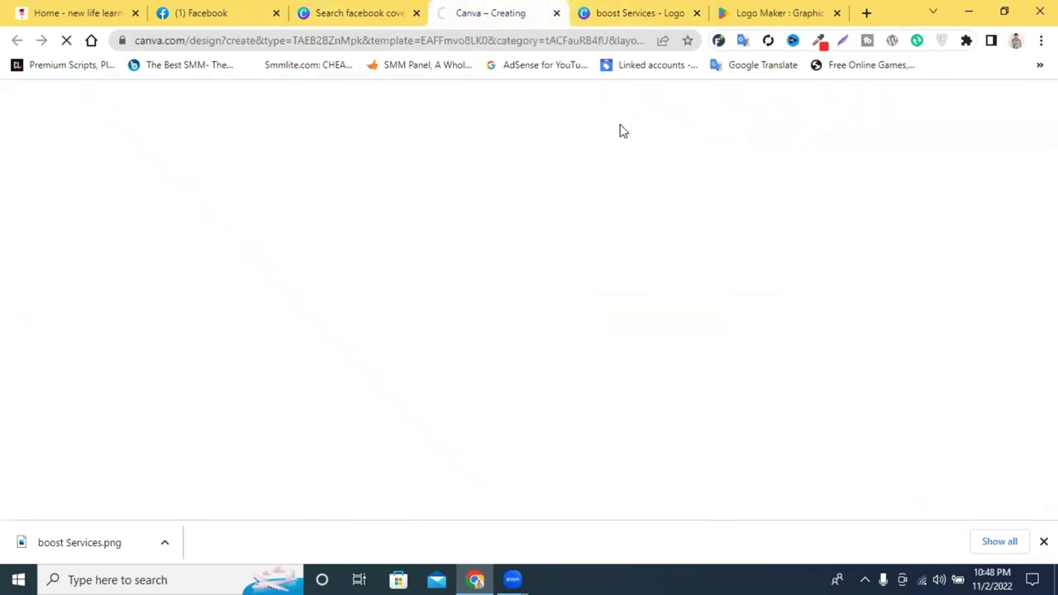
left_click(638, 16)
left_click(697, 13)
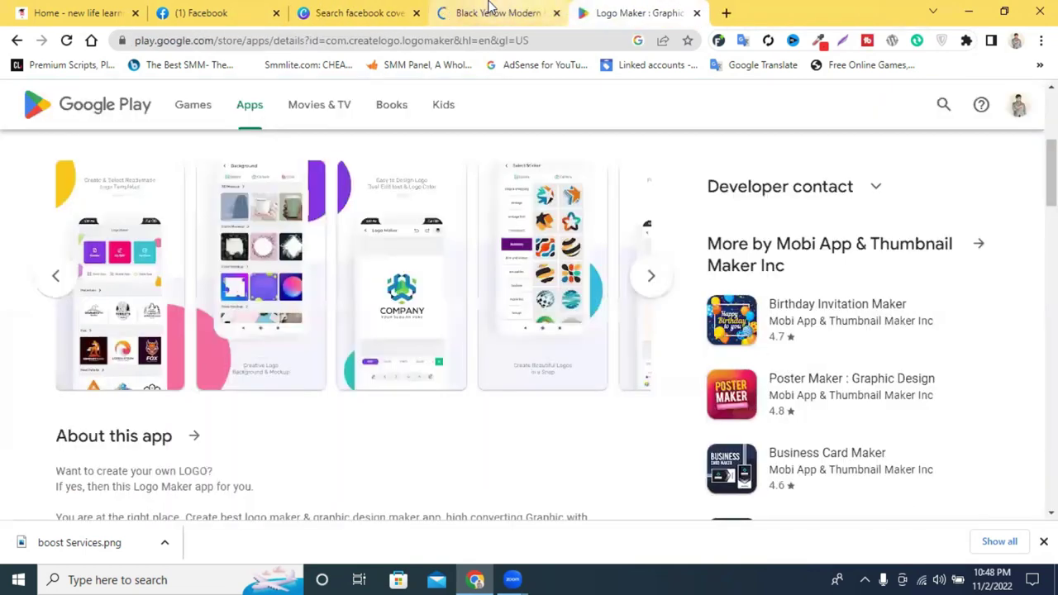
left_click(492, 12)
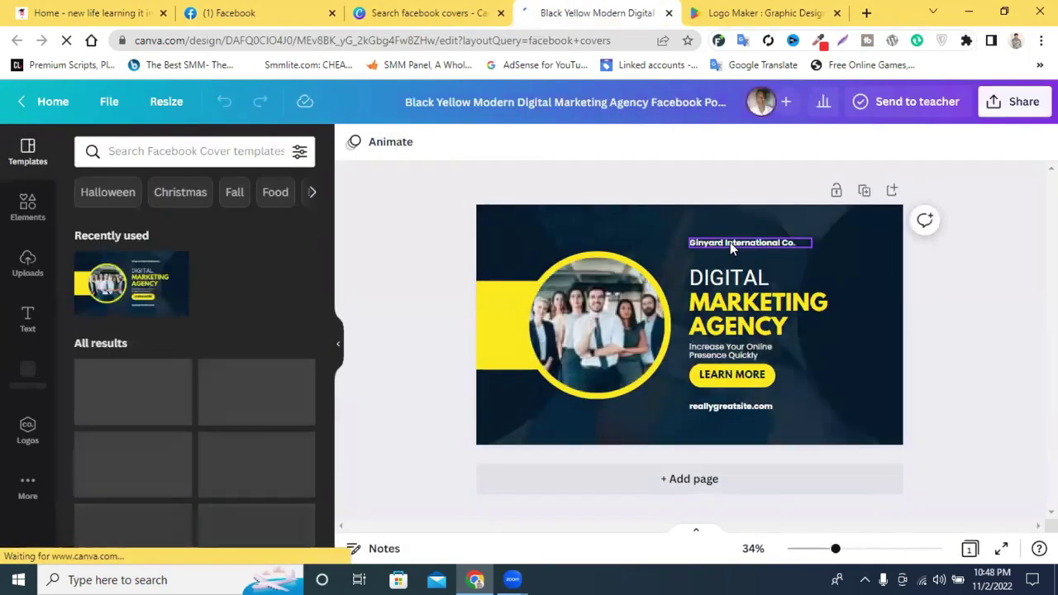
Move the Ginyard International Co. line off the cover and replace the heading word DIGITAL with BOOST
left_click_drag(730, 242, 376, 207)
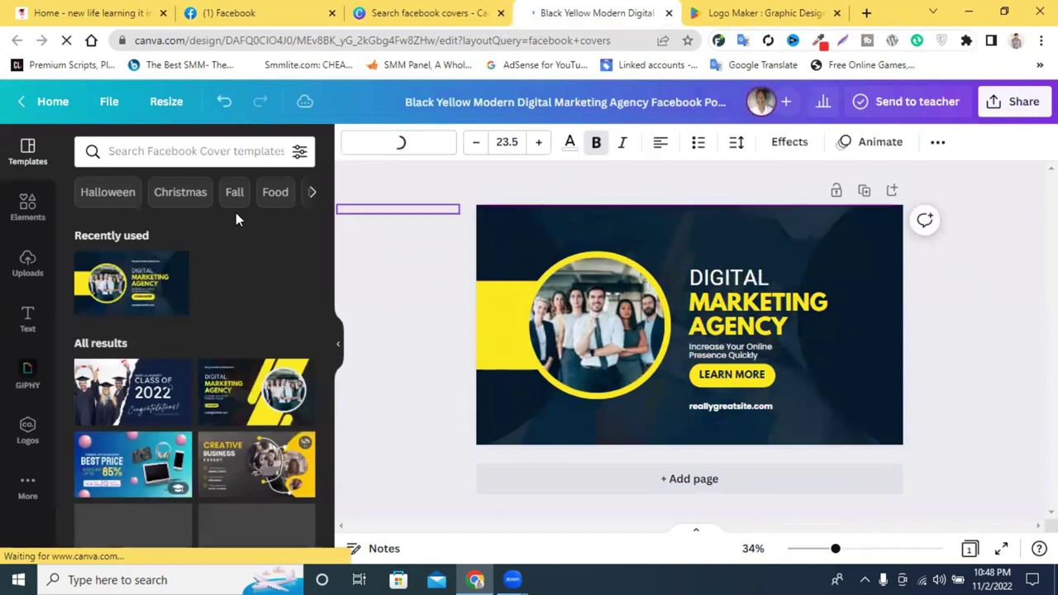
left_click(601, 325)
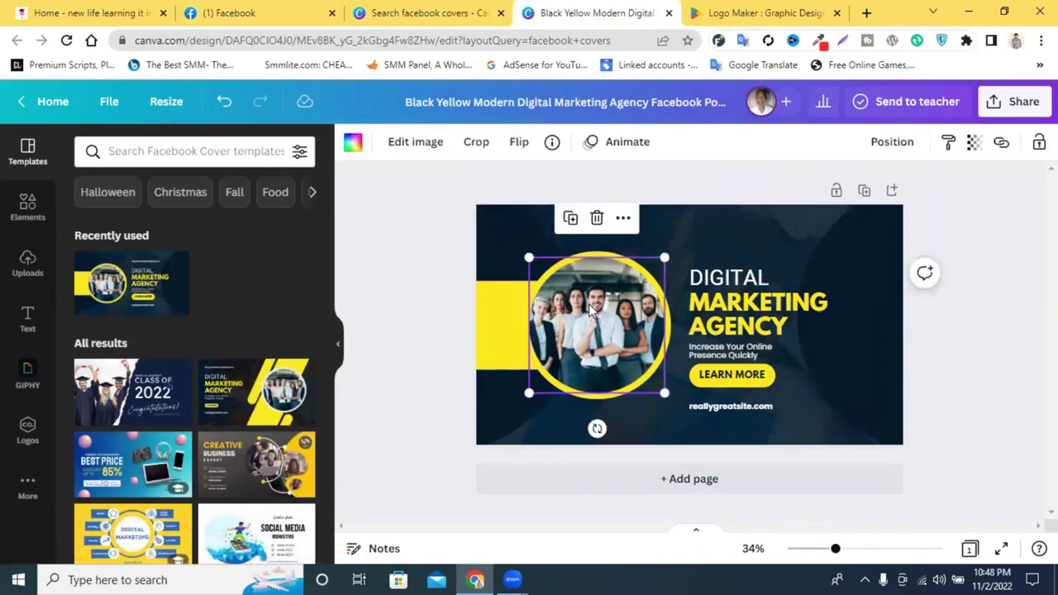
double_click(738, 279)
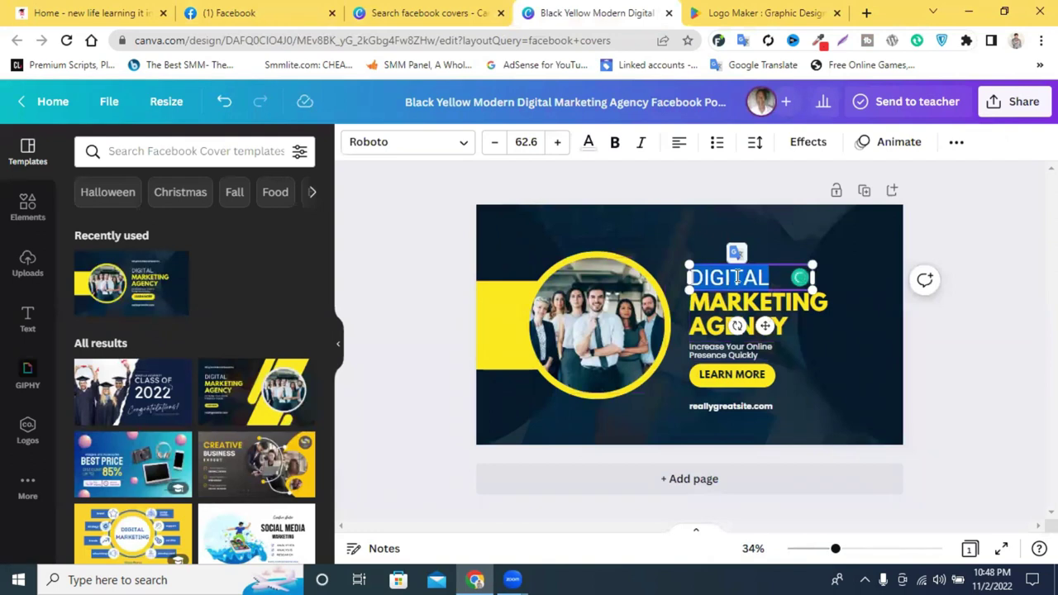
type("BOOST")
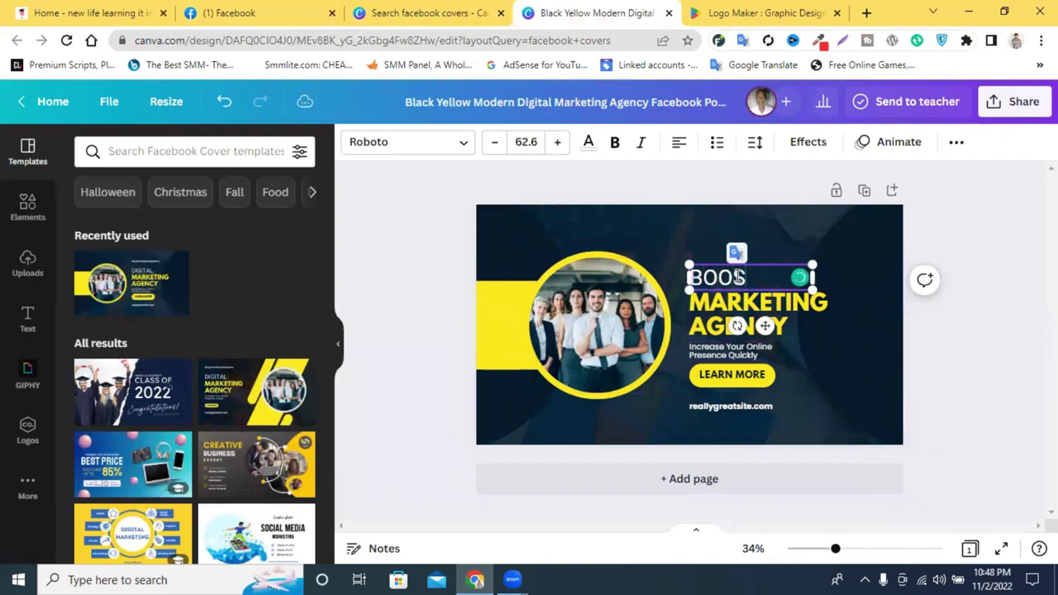
Open the MARKETING AGENCY heading on the cover for editing with all its text selected
left_click(841, 326)
double_click(761, 320)
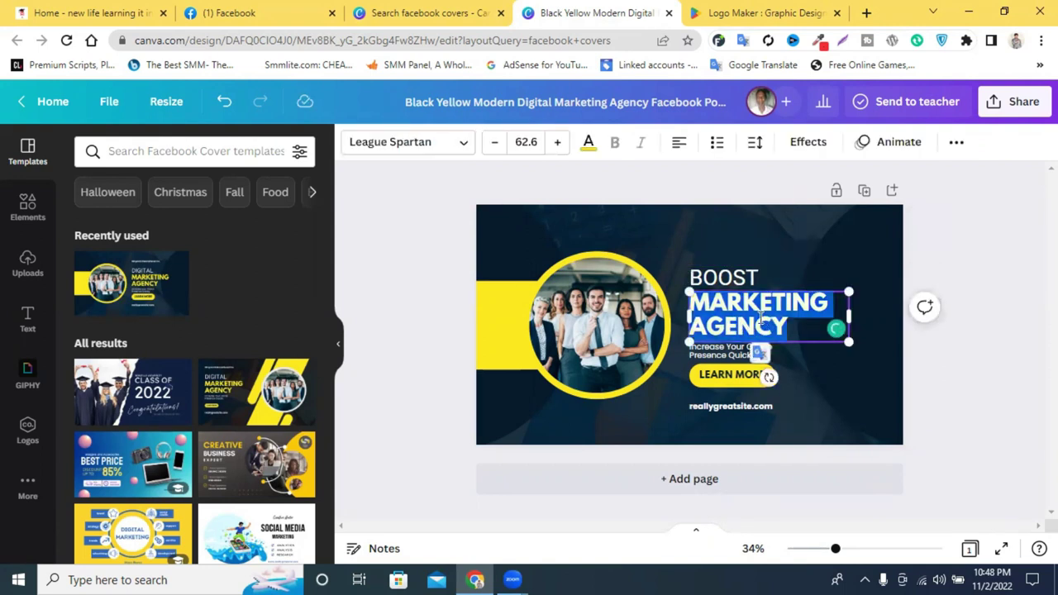
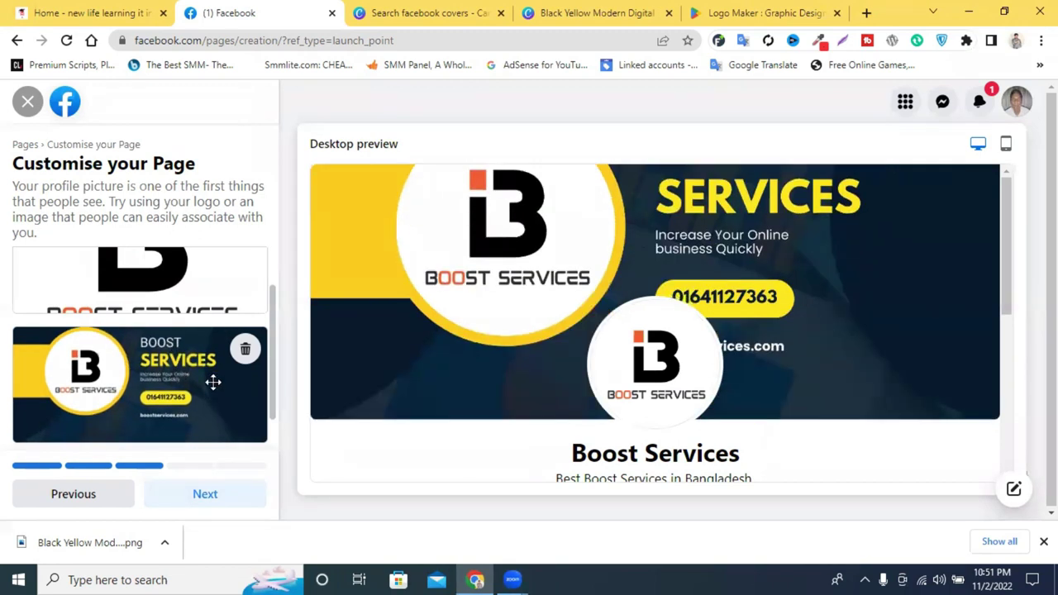
Reposition the Facebook cover photo lower so the full BOOST SERVICES heading fits, and proceed to building the Page audience
left_click_drag(271, 401, 267, 409)
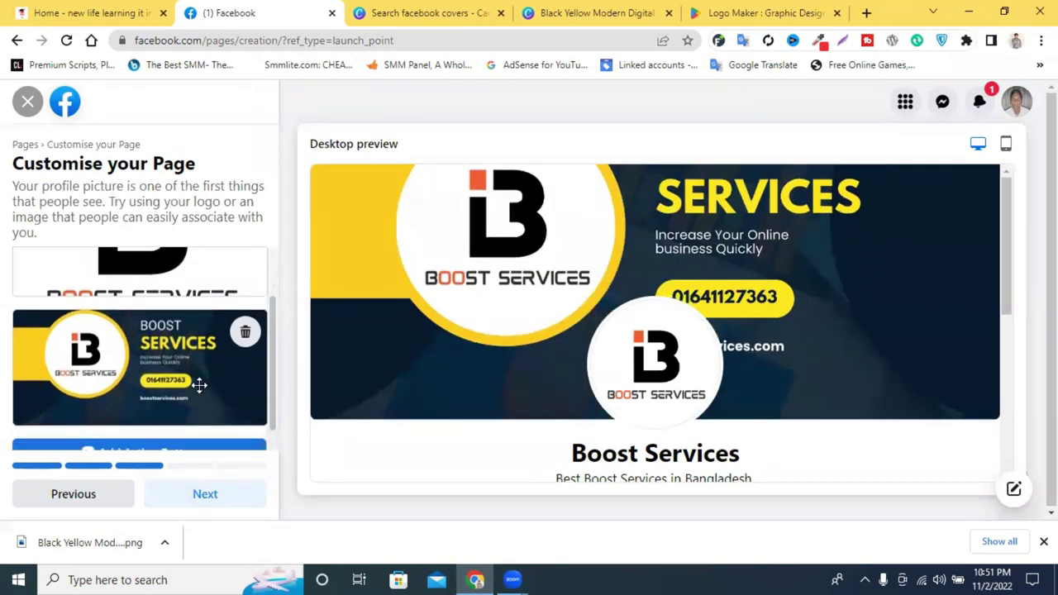
left_click_drag(176, 371, 178, 386)
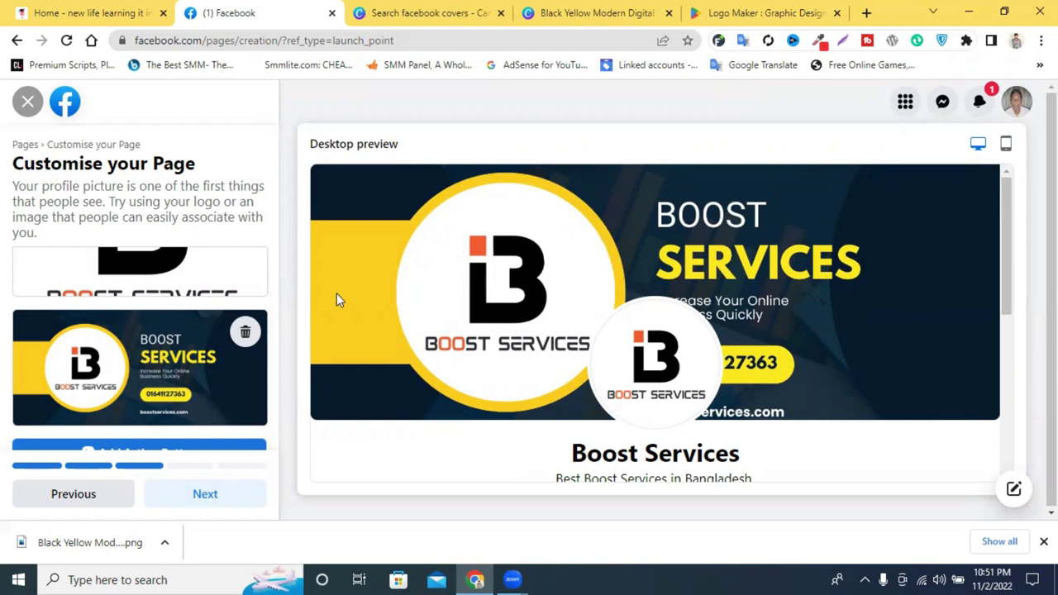
left_click(205, 500)
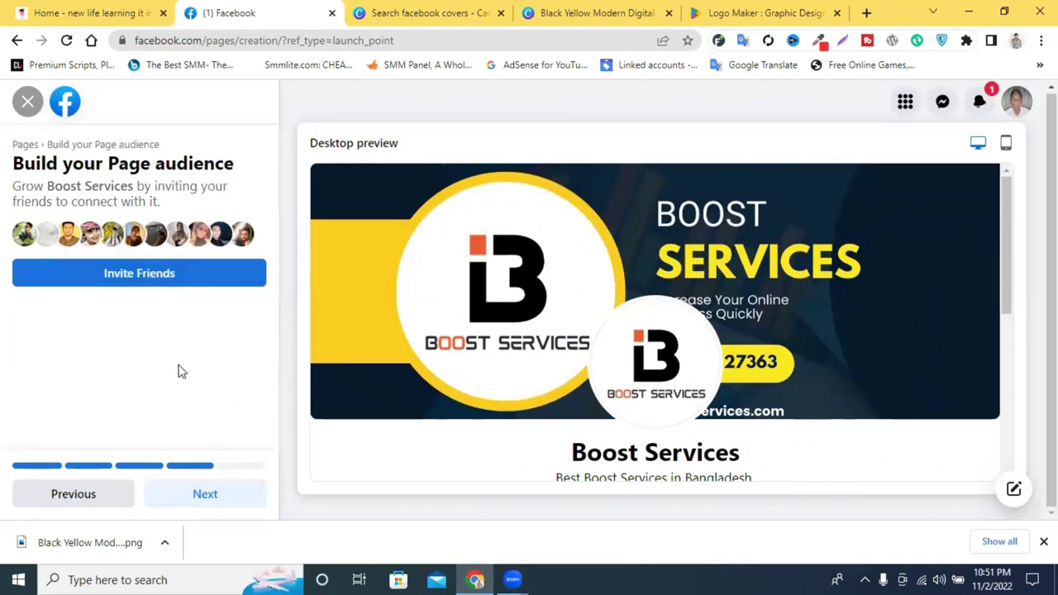
Invite all friends to connect with the Boost Services Page and dismiss the notification
left_click(150, 277)
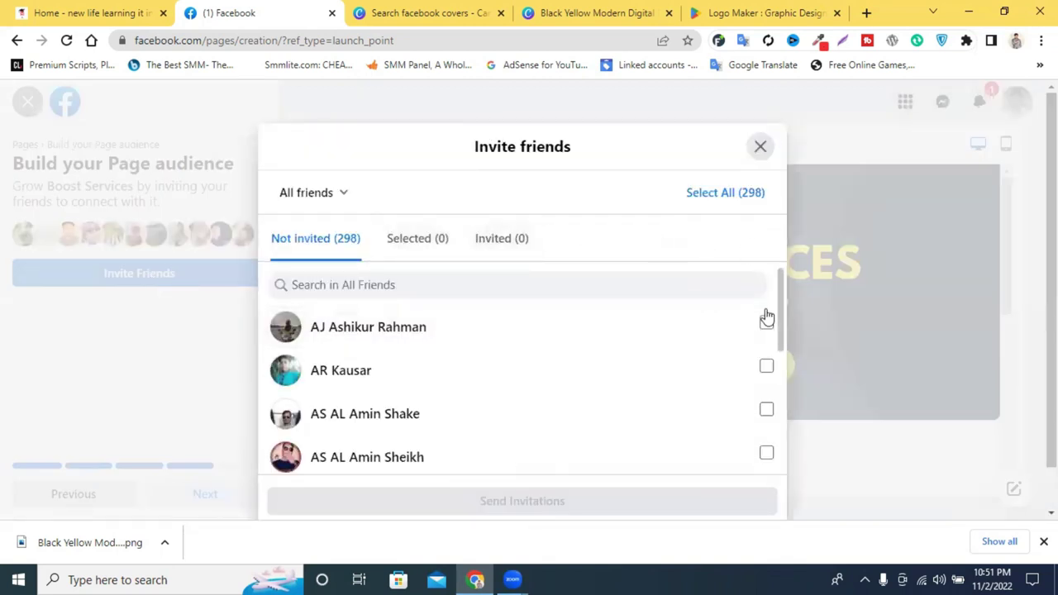
left_click(729, 195)
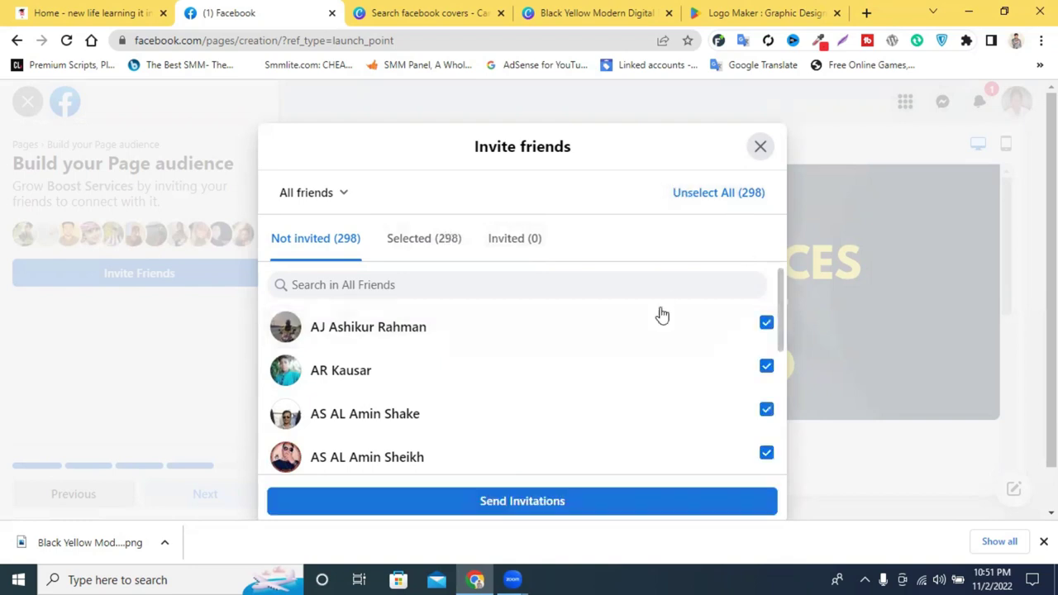
scroll(661, 314, "down", 3)
left_click(438, 500)
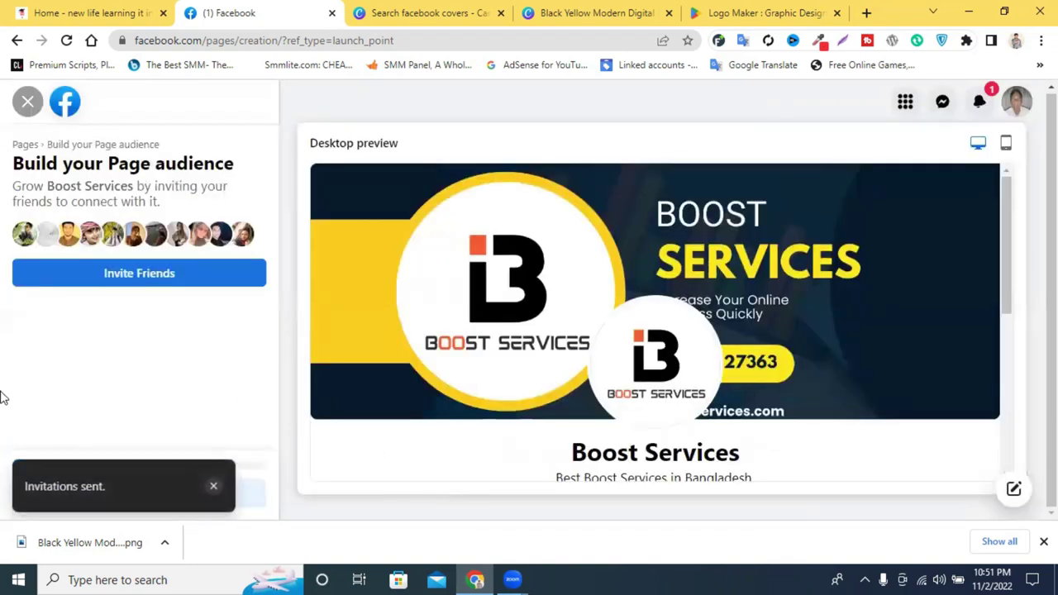
left_click(215, 487)
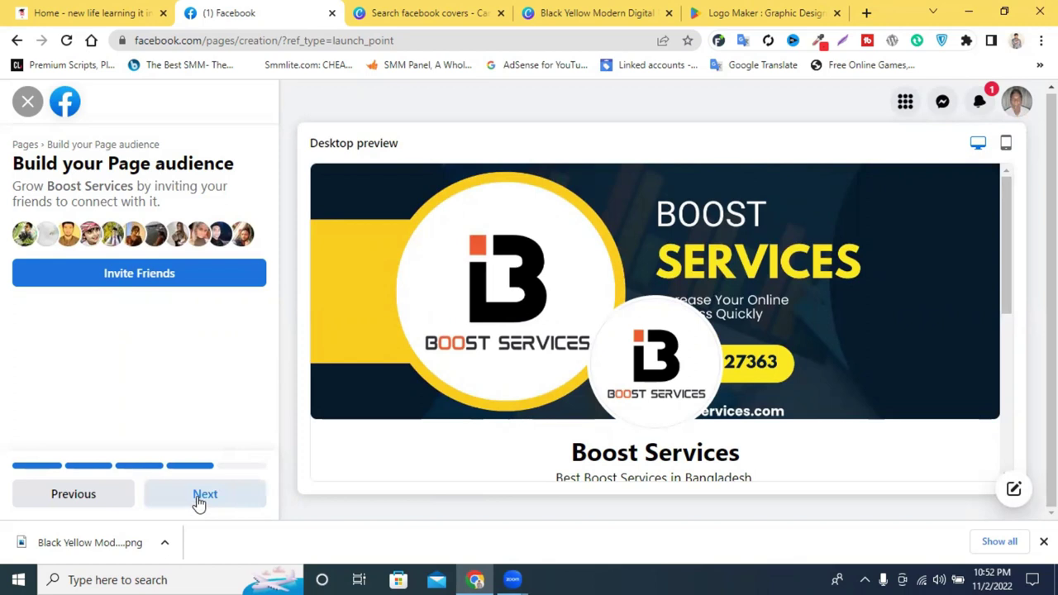
Finish the Page setup with Page notifications on and marketing emails off, and decline the tour of the new Page
left_click(203, 496)
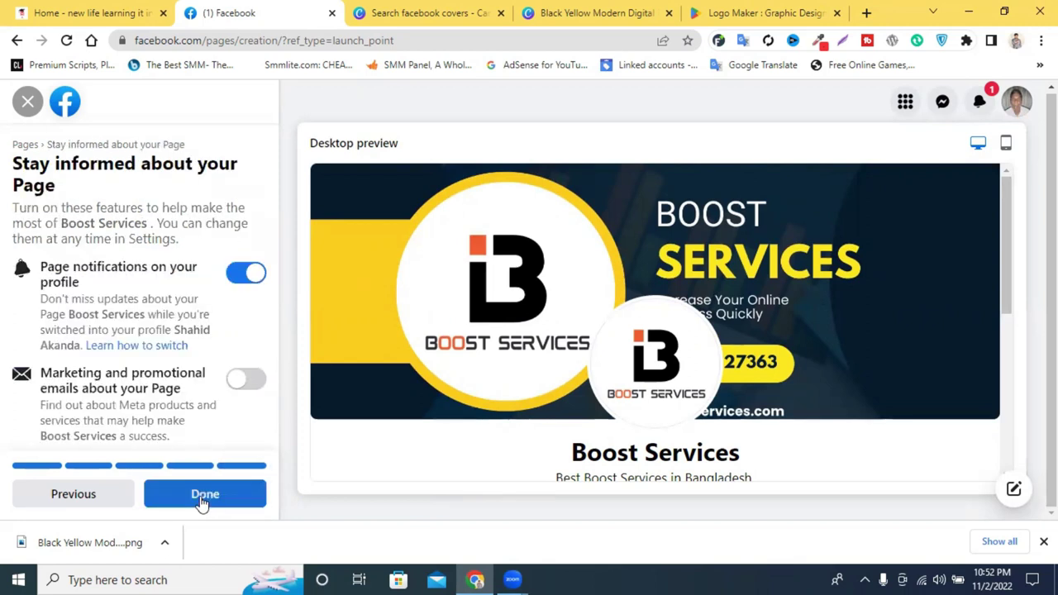
scroll(105, 373, "down", 1)
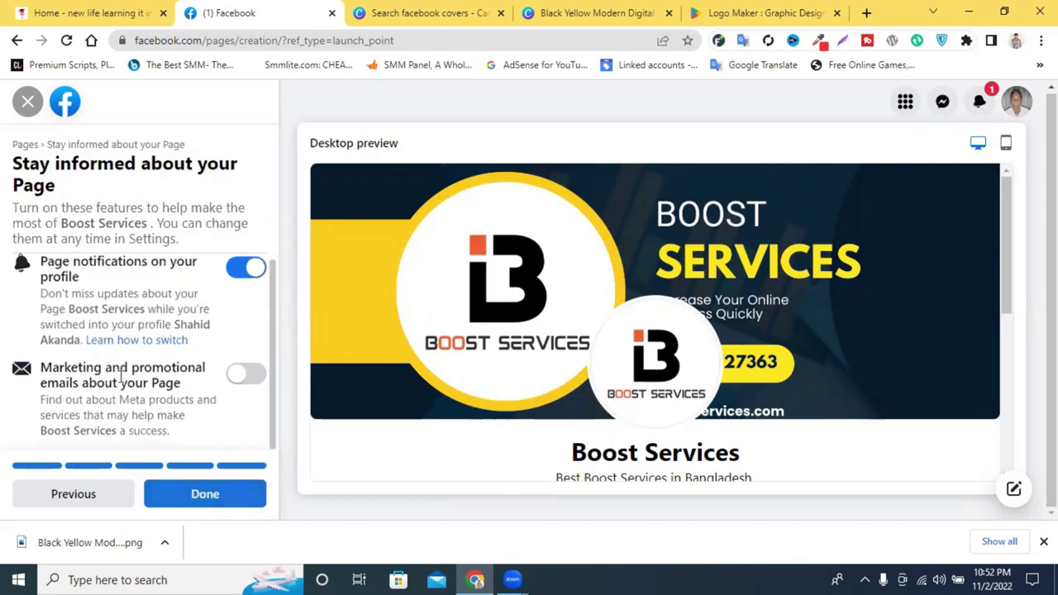
left_click(185, 492)
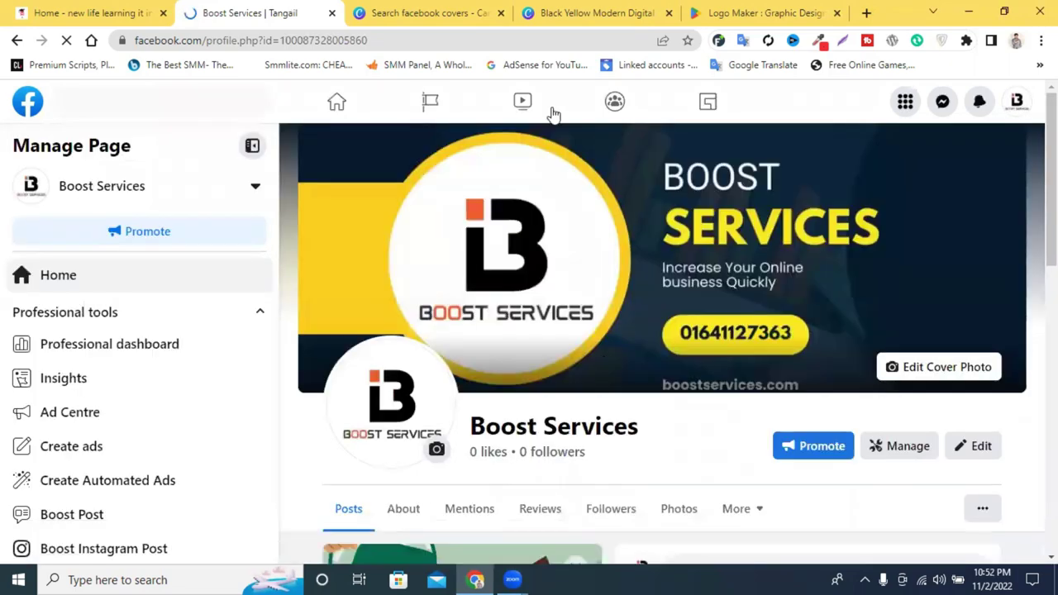
scroll(618, 331, "down", 2)
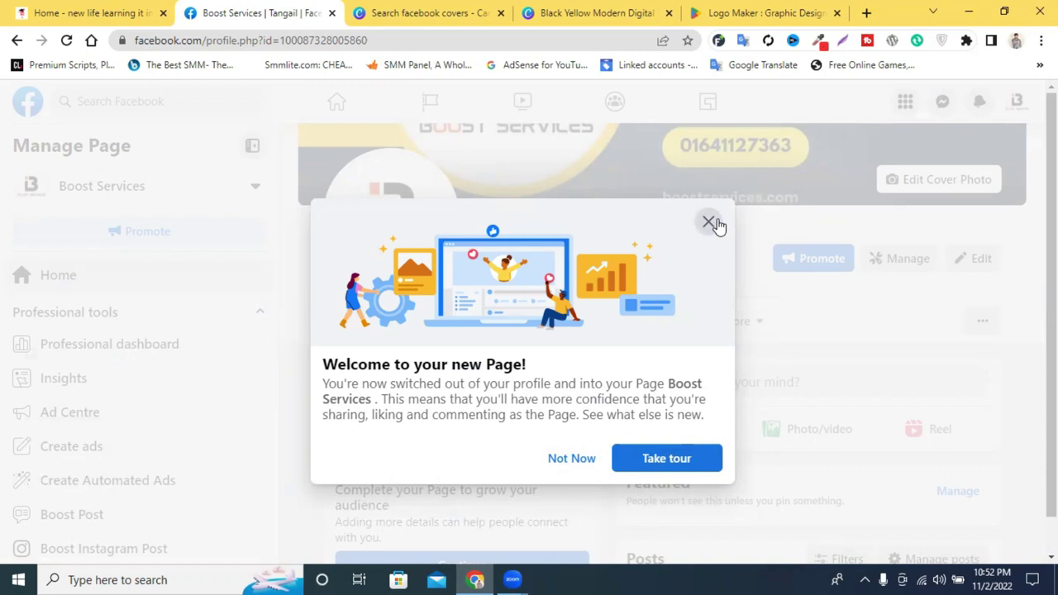
left_click(560, 458)
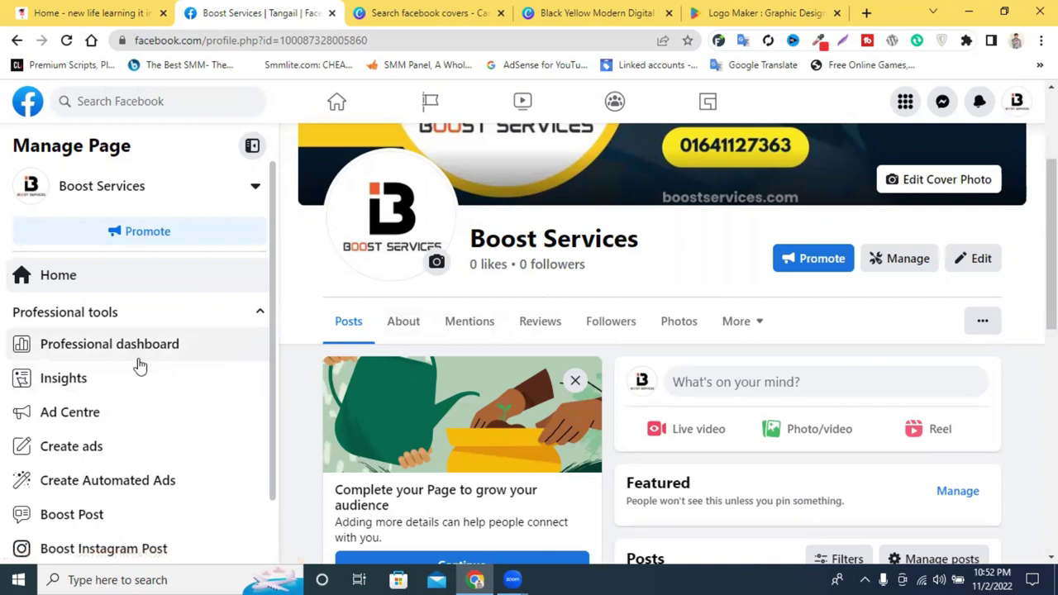
Look over the Boost Services Page's cover, profile header and the available professional tools
scroll(598, 303, "up", 2)
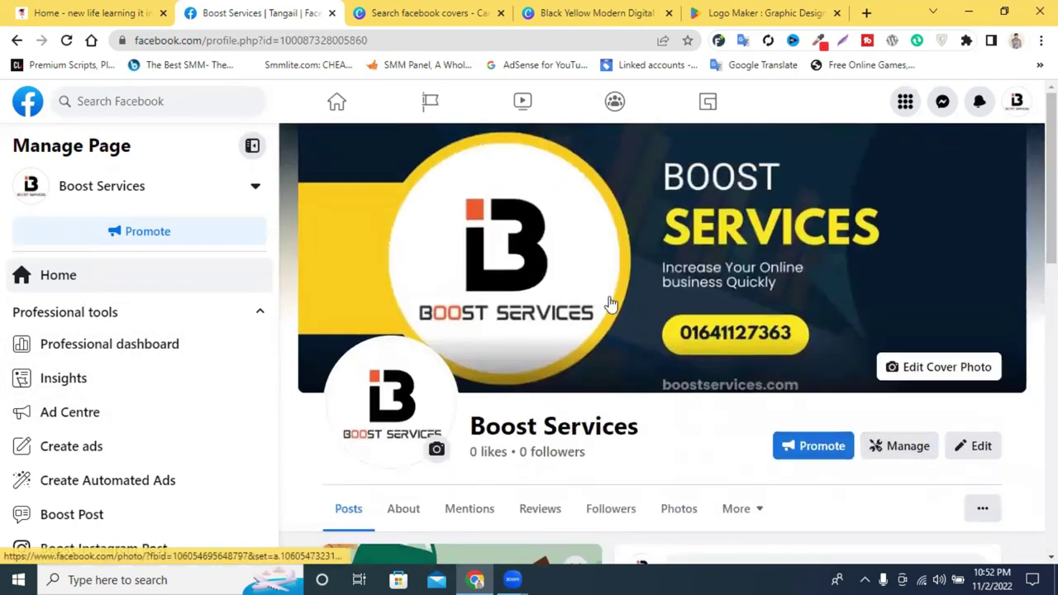
scroll(578, 330, "down", 2)
scroll(153, 405, "down", 1)
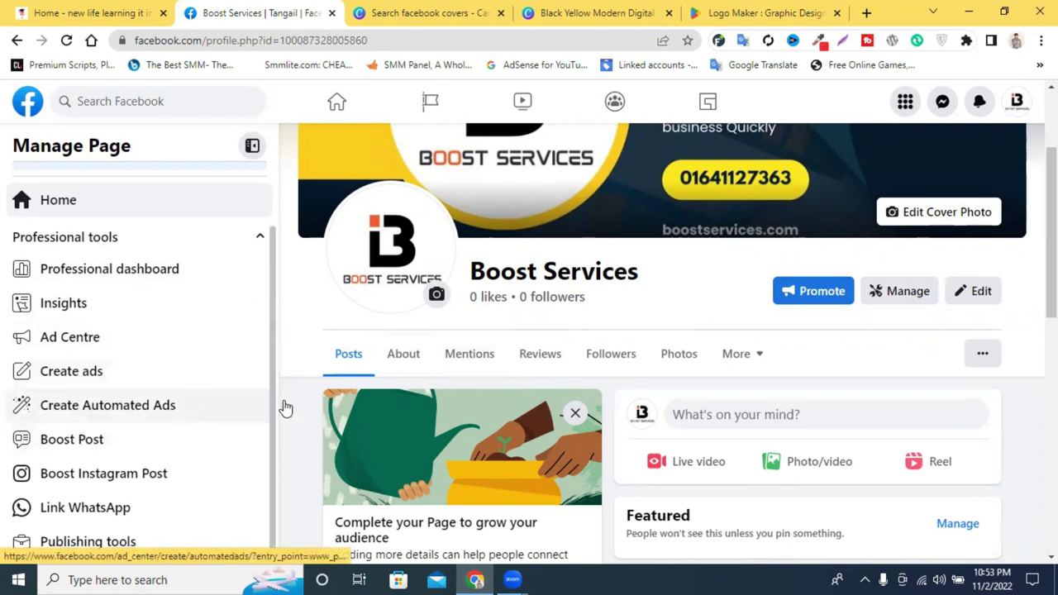
scroll(699, 347, "up", 2)
scroll(746, 389, "down", 3)
scroll(935, 292, "up", 3)
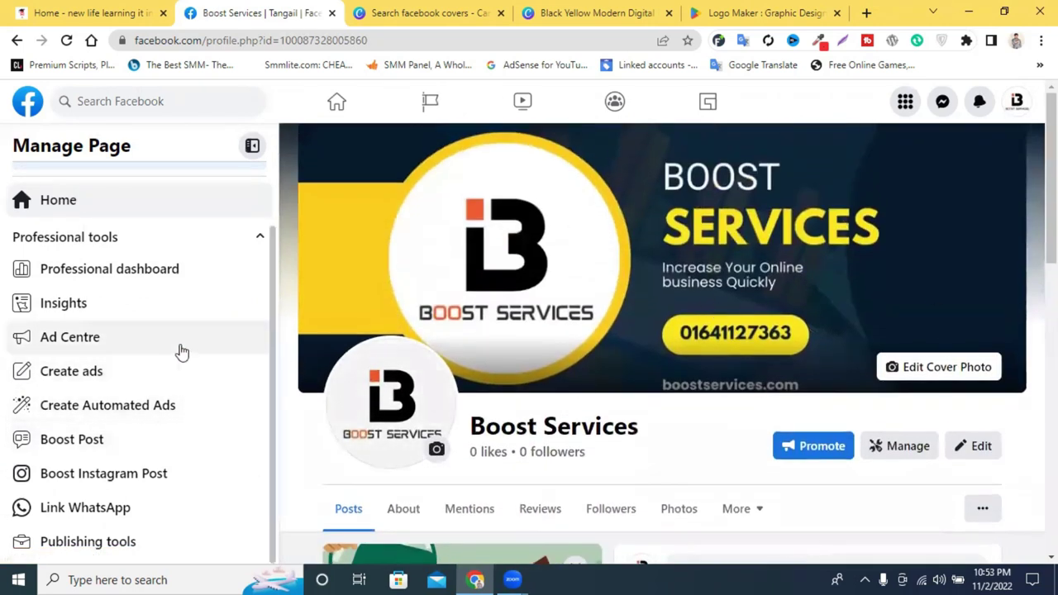
scroll(132, 466, "up", 1)
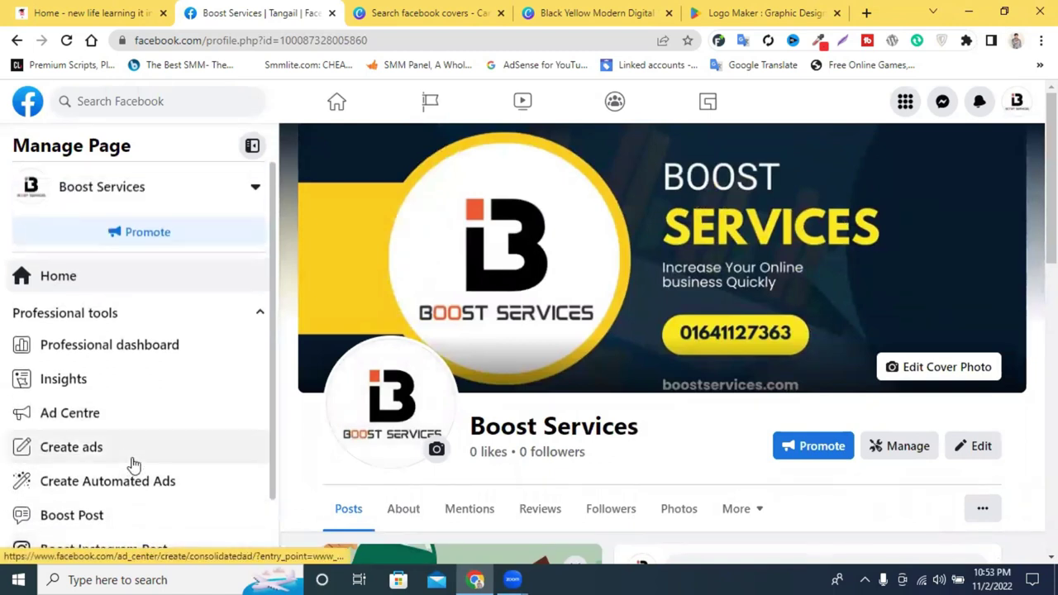
scroll(141, 436, "down", 1)
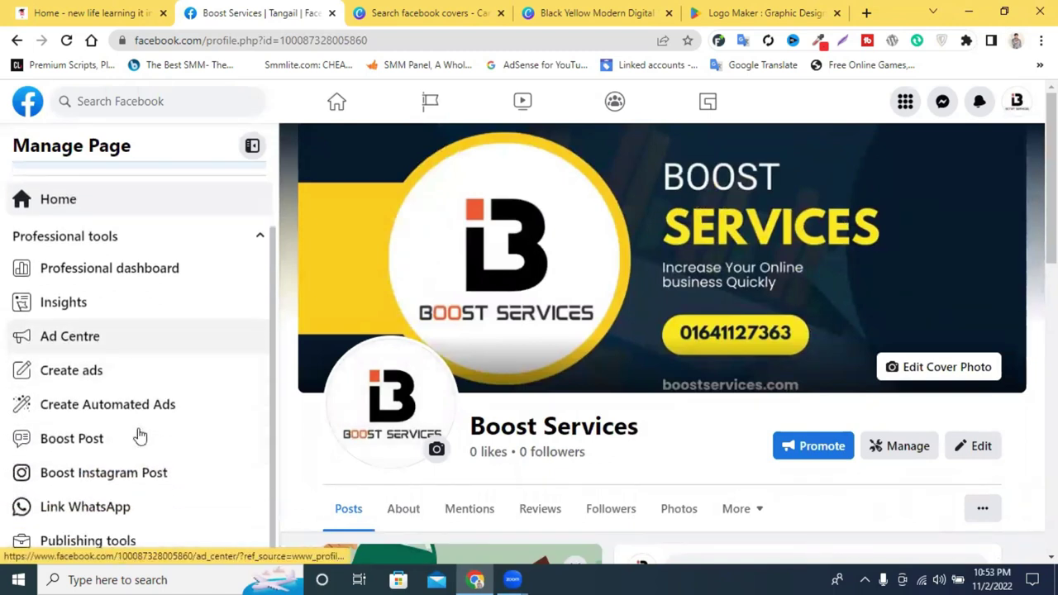
Go to the Boost Services profile through the account options and review the Page's additional actions, including Page and Tagging Settings
left_click(1018, 104)
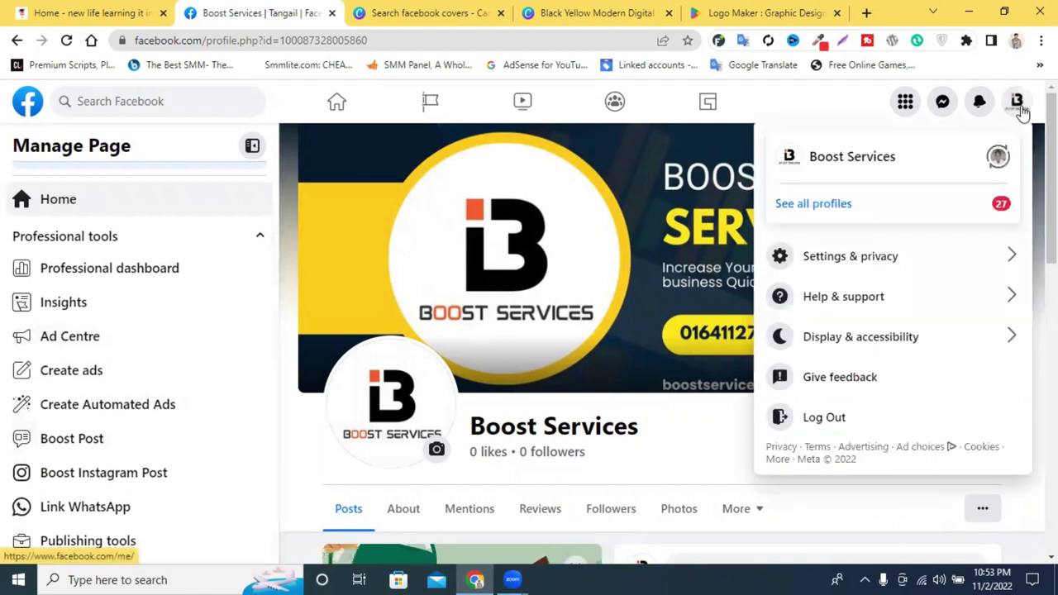
left_click(862, 172)
scroll(790, 319, "down", 2)
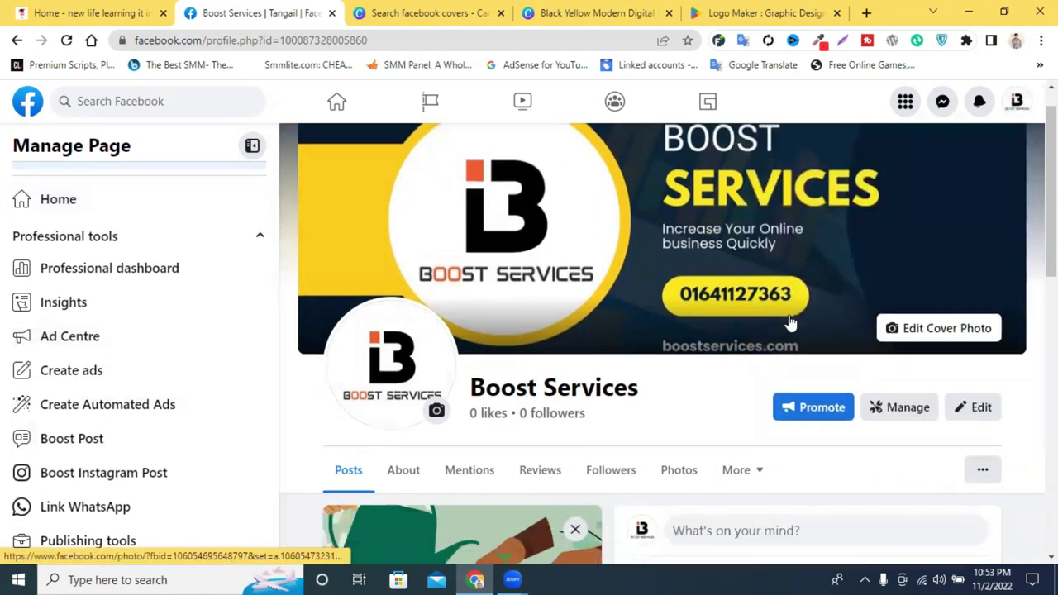
left_click(982, 353)
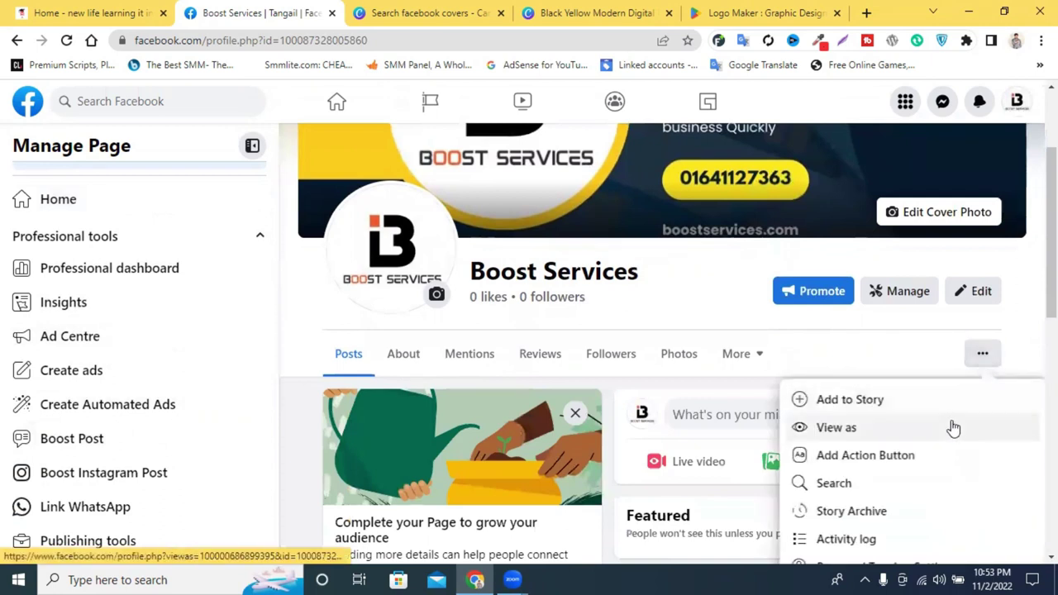
scroll(951, 427, "down", 2)
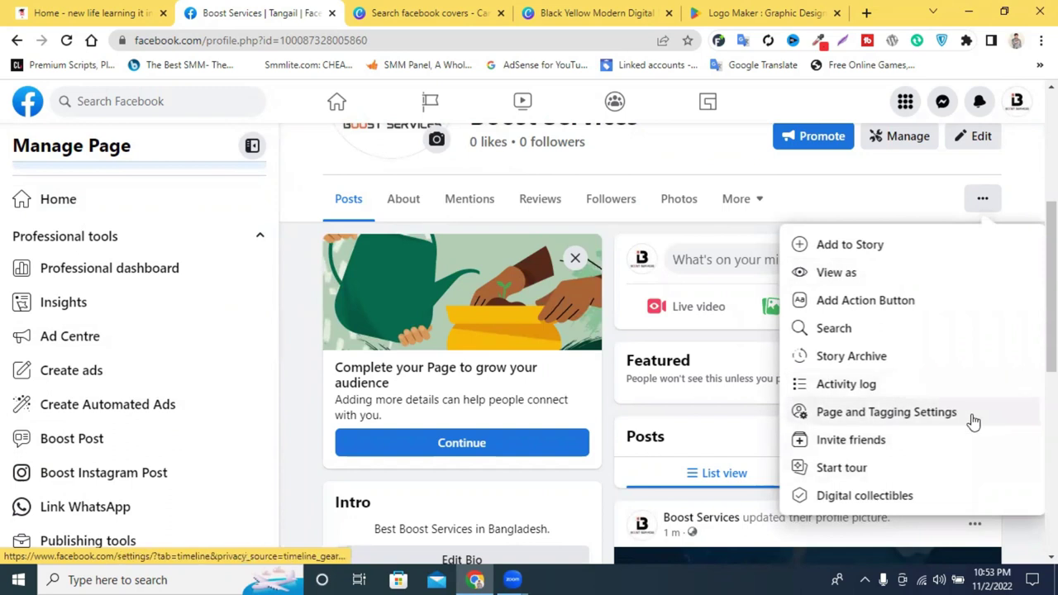
left_click(296, 381)
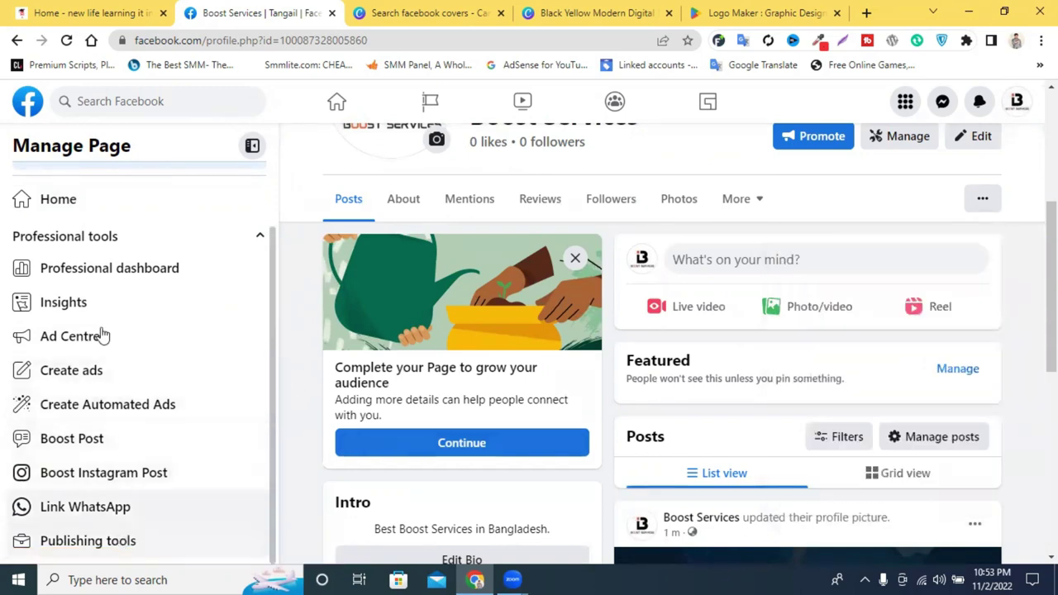
Review the Page setup completion checklist, then return to the Page and look through its extra sections and actions
left_click(443, 453)
scroll(699, 449, "down", 8)
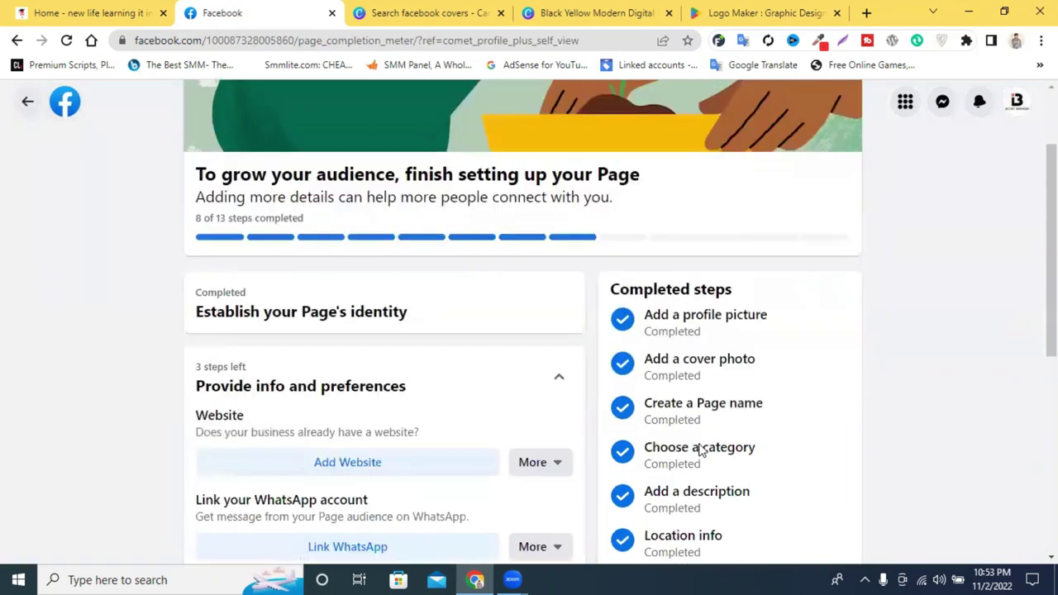
scroll(578, 442, "up", 10)
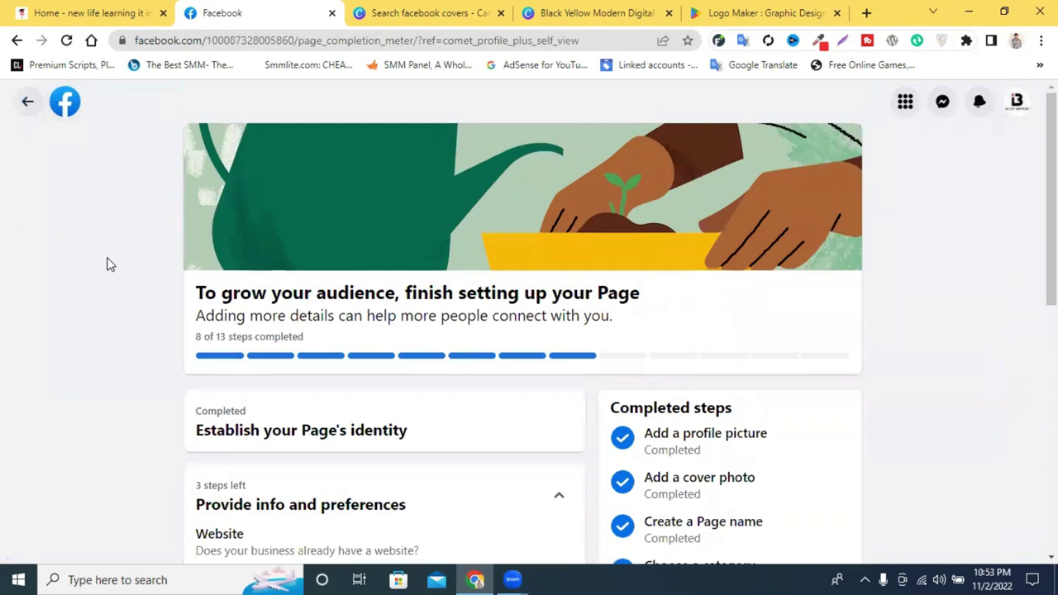
left_click(26, 104)
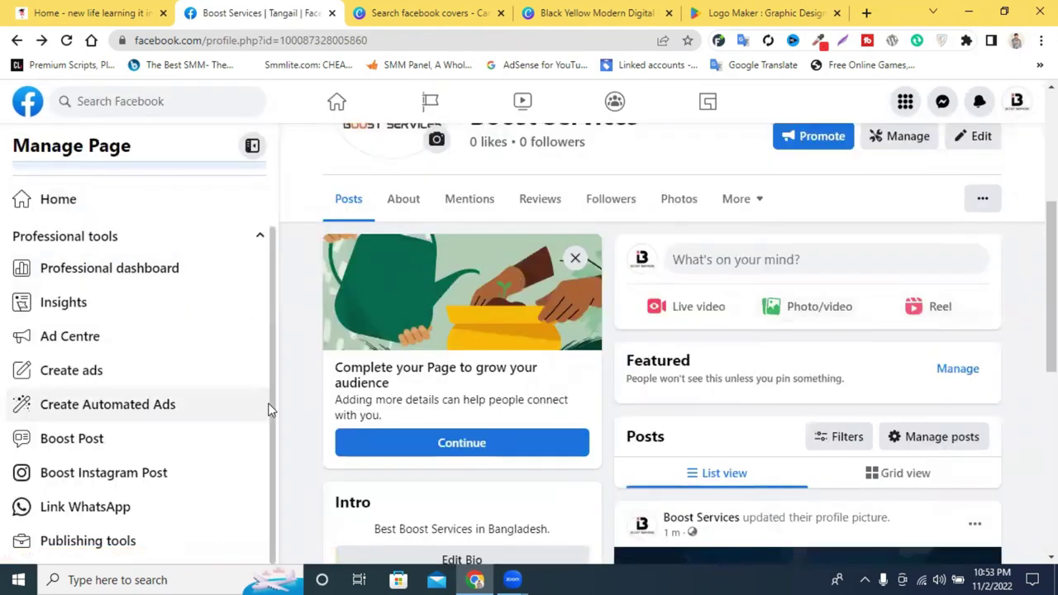
left_click(754, 200)
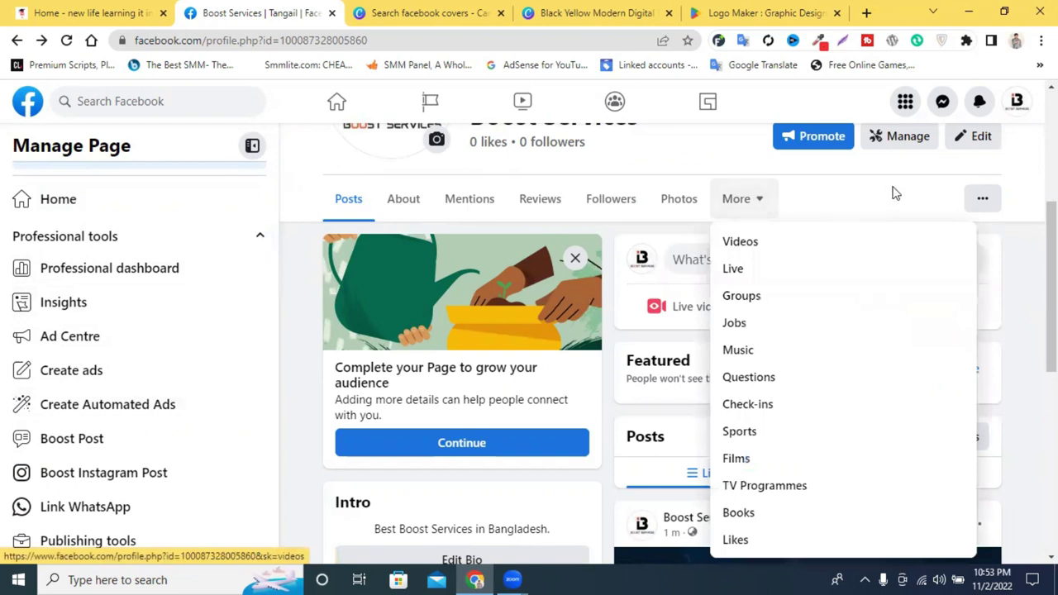
left_click(983, 200)
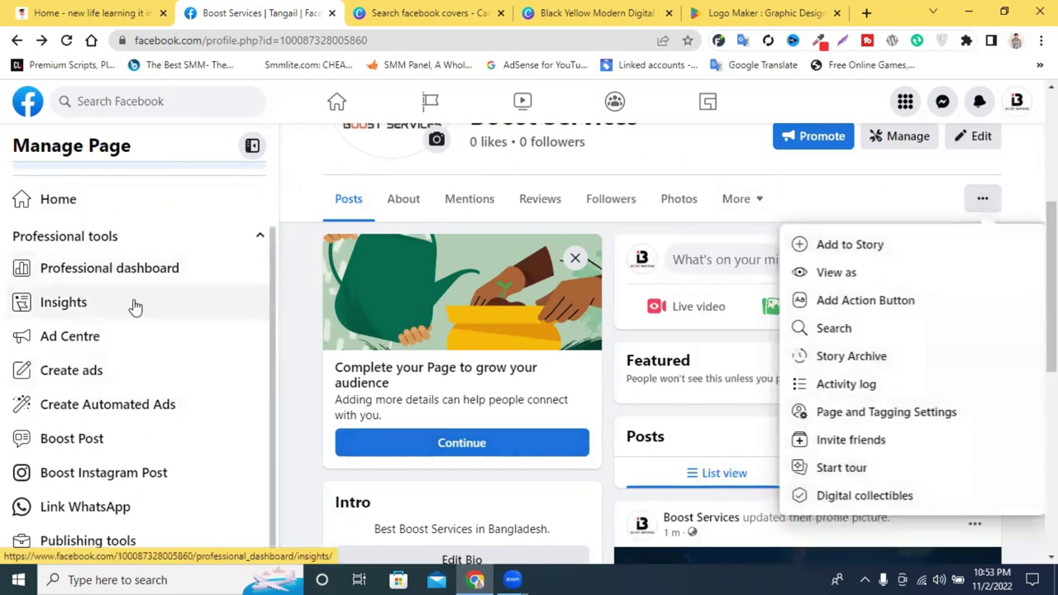
Open the Professional dashboard and examine its Page overview, top post, recent posts and new Pages guide
left_click(121, 273)
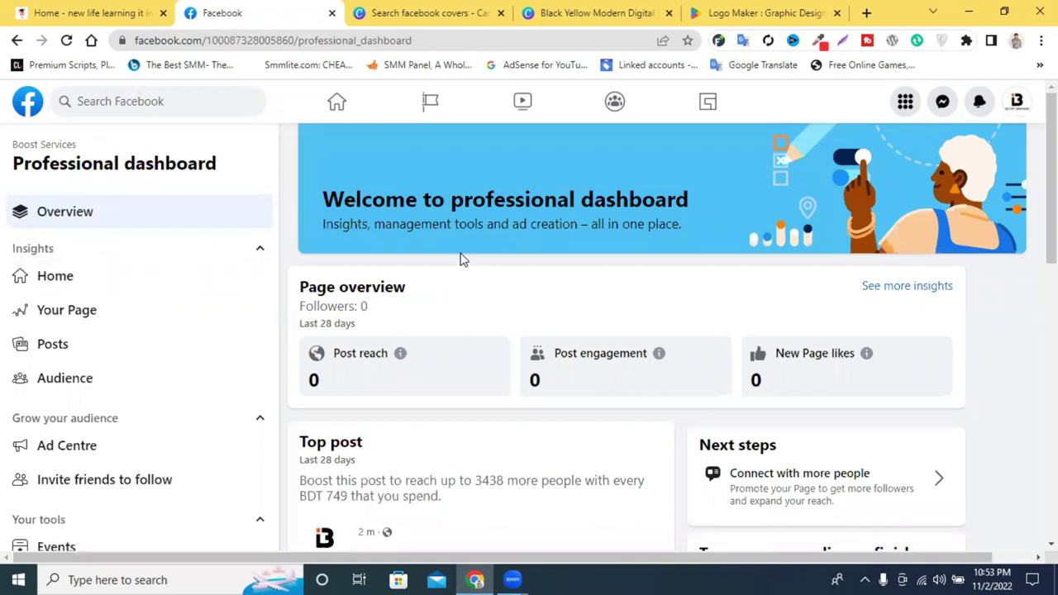
scroll(583, 348, "down", 3)
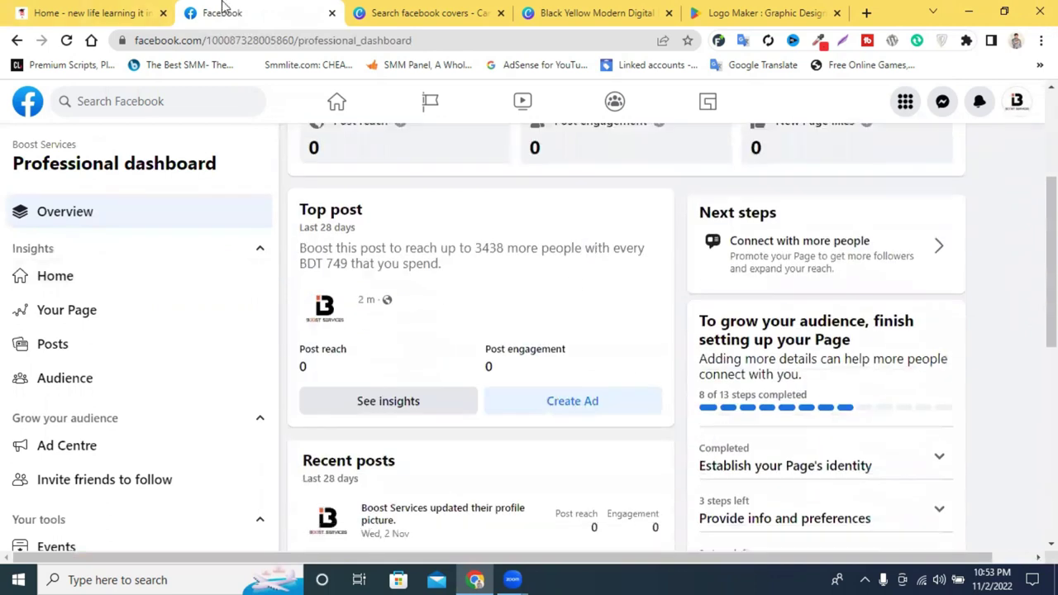
scroll(744, 284, "down", 3)
scroll(785, 309, "down", 2)
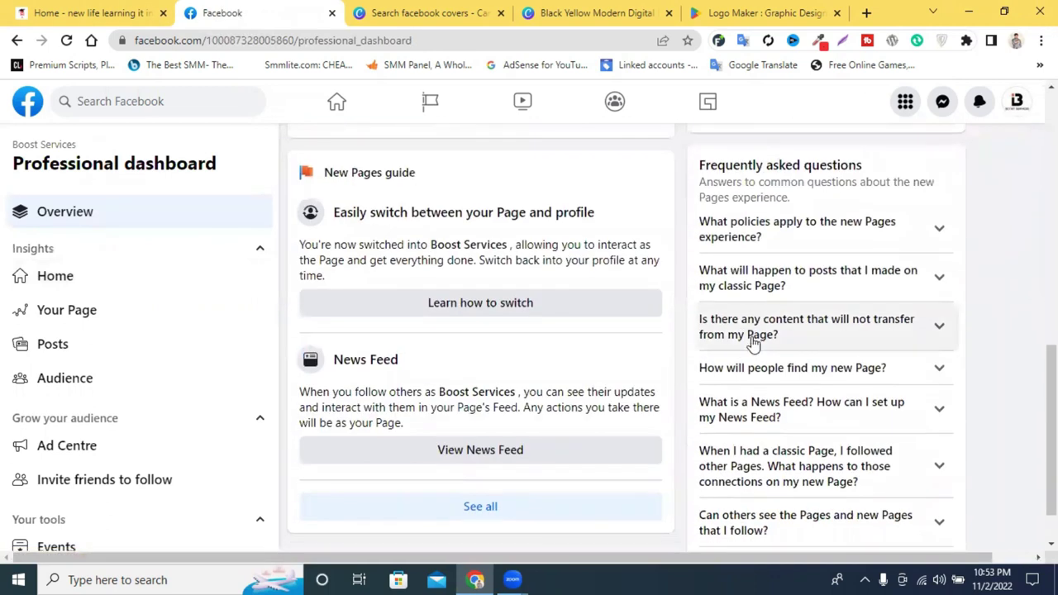
View the guide on switching between the Page and the profile, and dismiss it
left_click(511, 310)
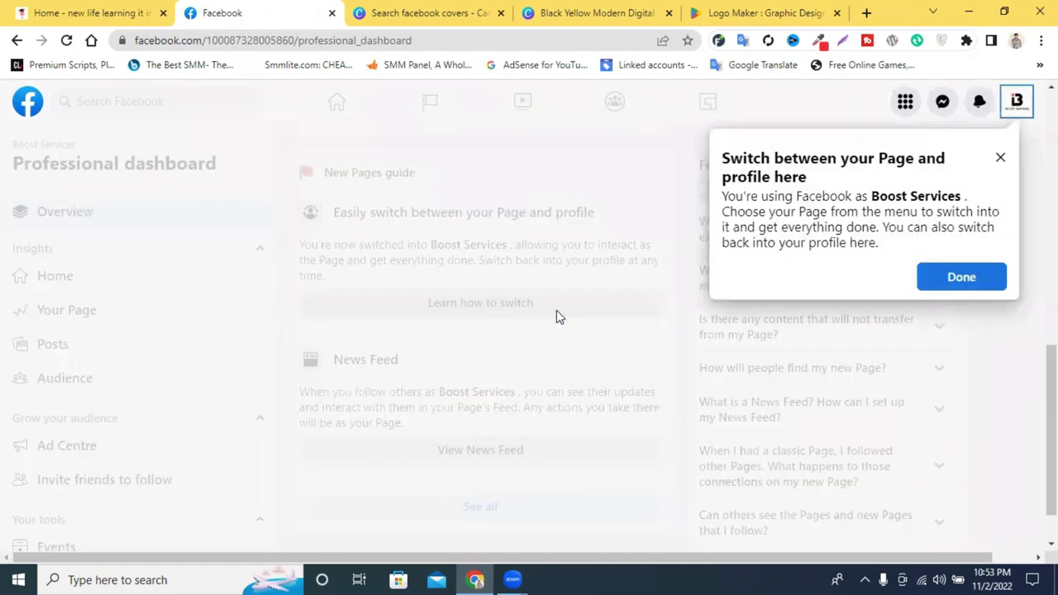
left_click(959, 282)
left_click(538, 309)
left_click(961, 277)
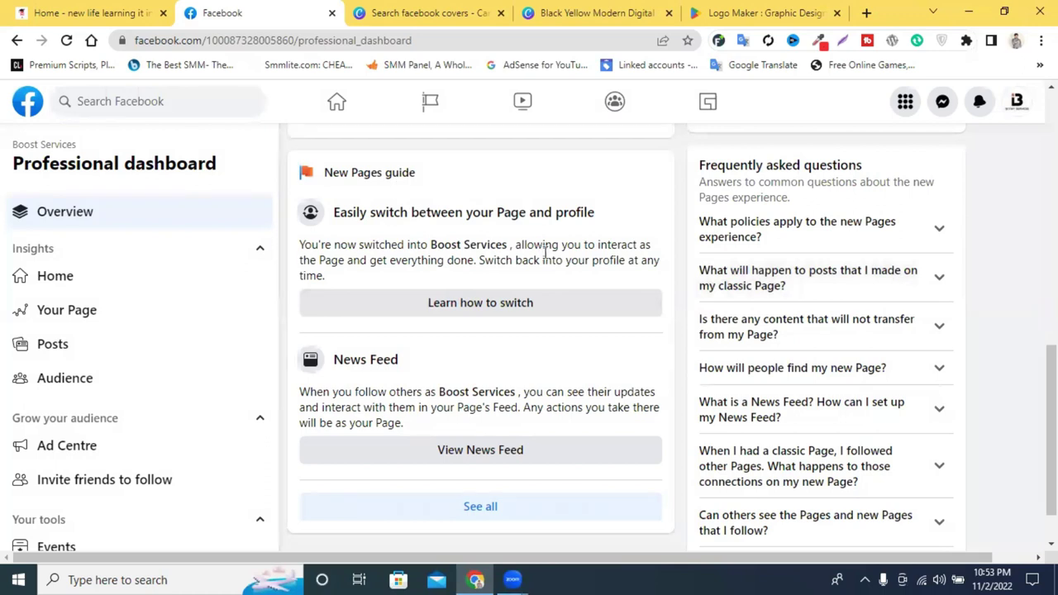
Look through the remaining dashboard tools, including Page access, Linked accounts and Meta Business Suite, and return to the overview
scroll(536, 284, "down", 1)
scroll(118, 421, "down", 5)
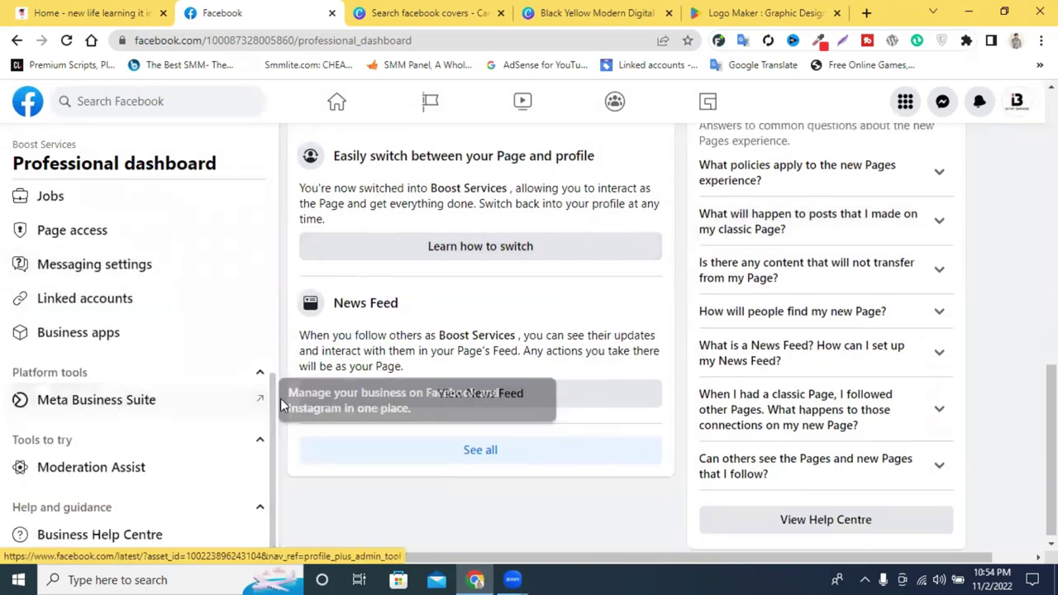
scroll(280, 399, "up", 5)
scroll(116, 372, "up", 5)
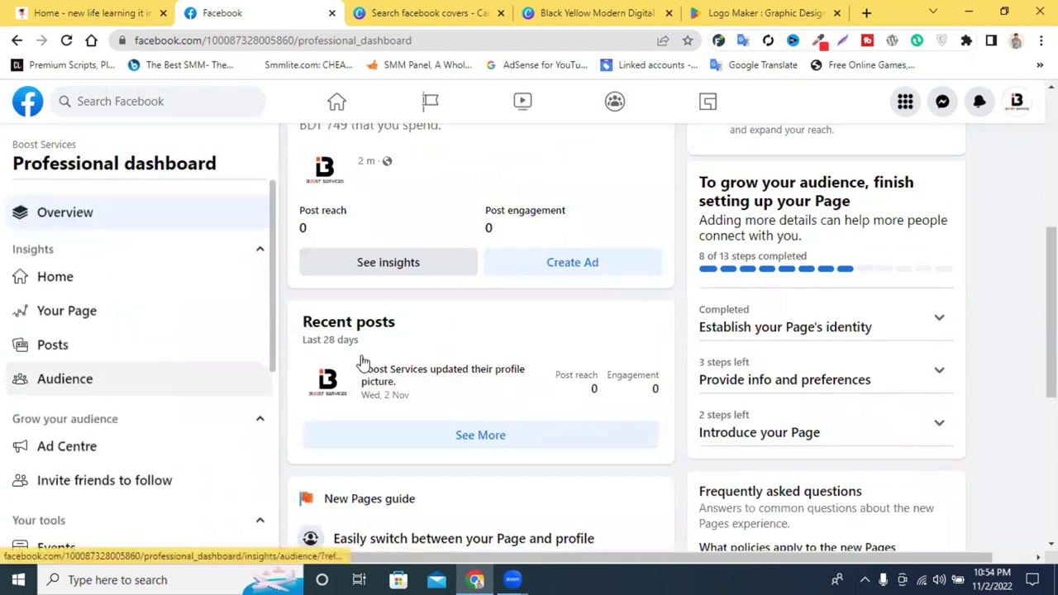
scroll(719, 301, "up", 4)
scroll(719, 302, "up", 1)
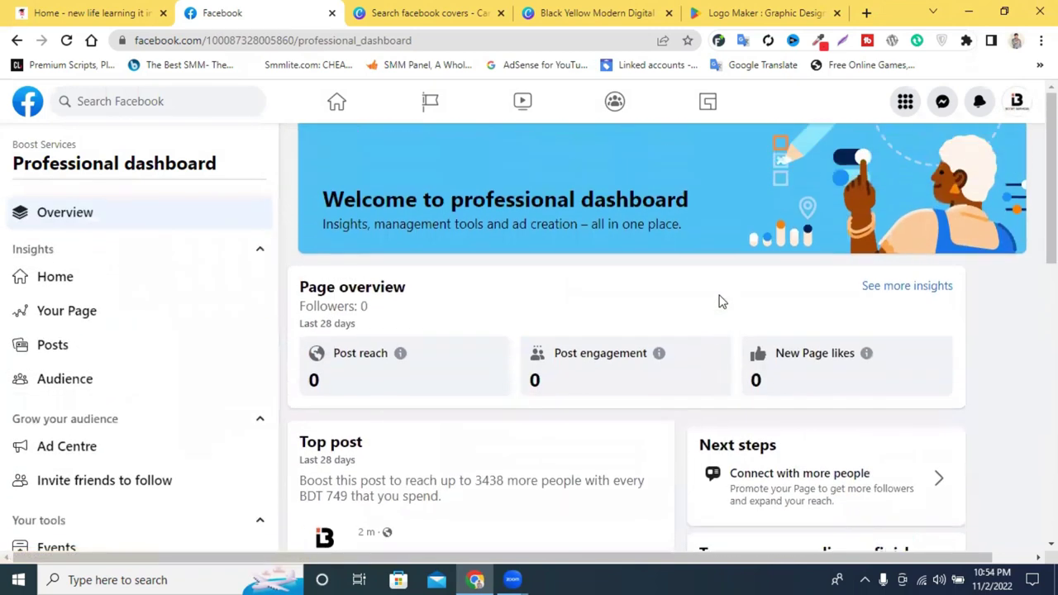
Switch from the Boost Services Page to the personal profile and dismiss the switch notification
left_click(1016, 101)
left_click(876, 208)
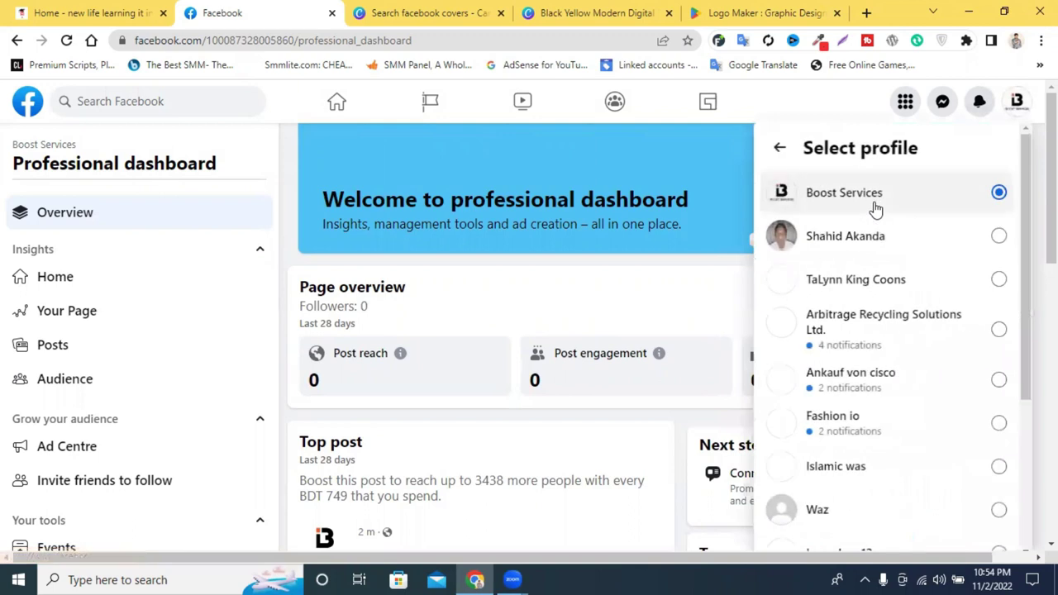
left_click(843, 240)
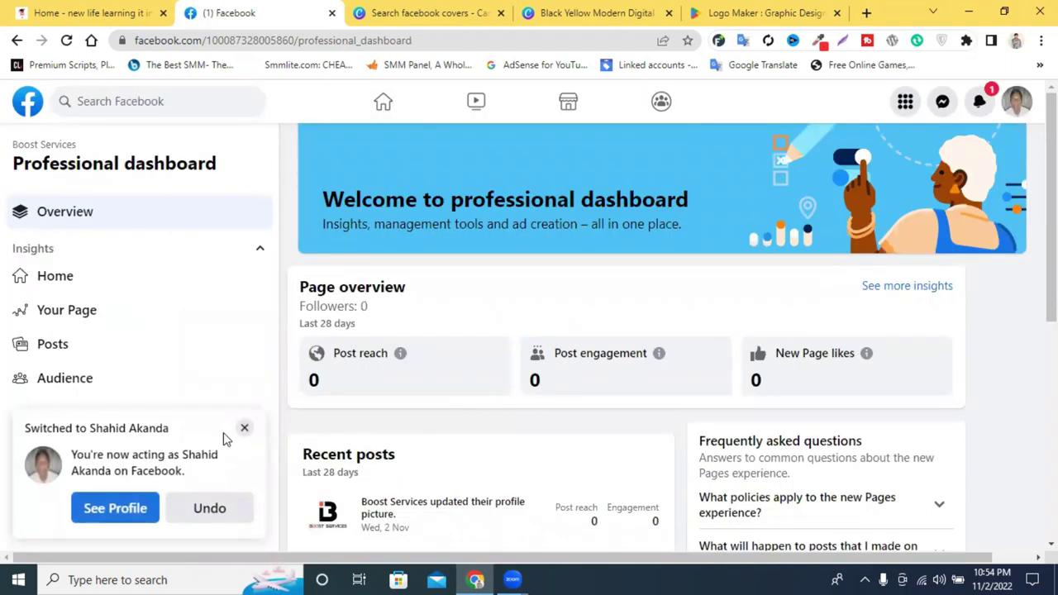
left_click(244, 439)
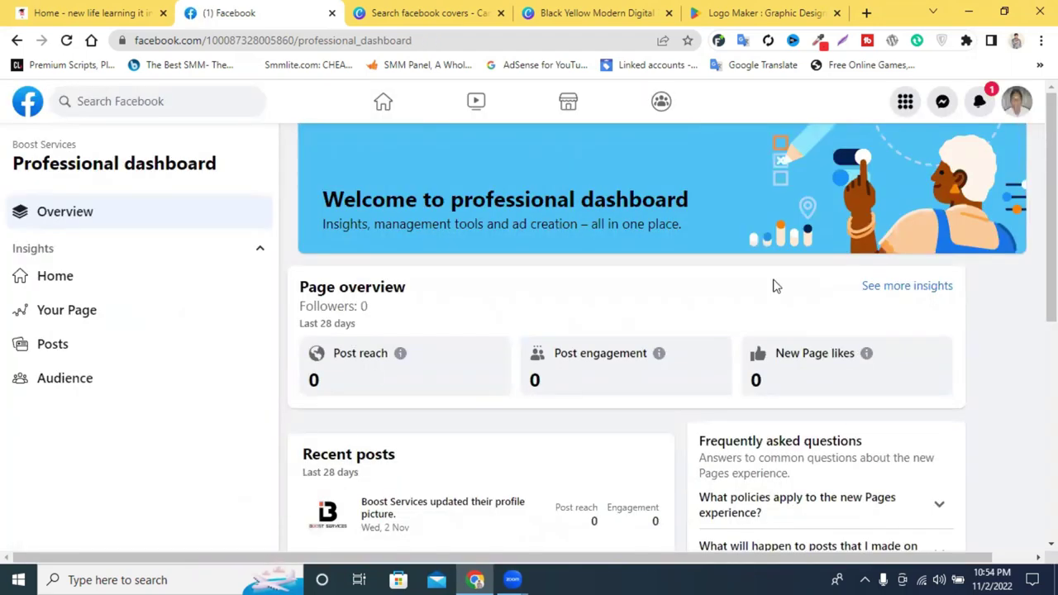
Check the personal account's notifications and go to the personal profile
left_click(977, 106)
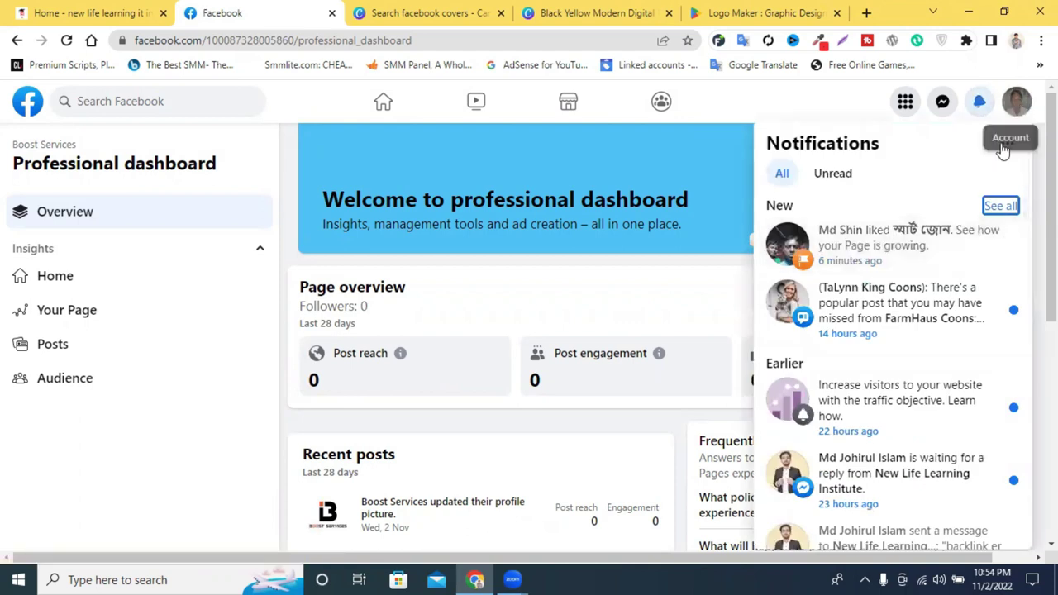
left_click(1003, 121)
left_click(865, 157)
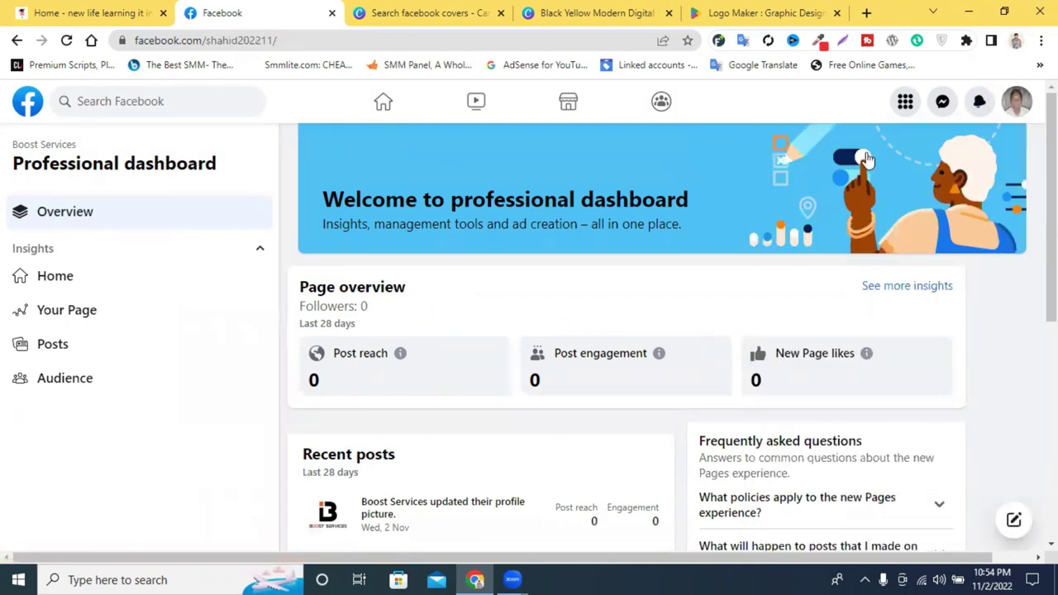
Return to the home feed, find Boost Services in the list of managed Pages, and open it
left_click(383, 109)
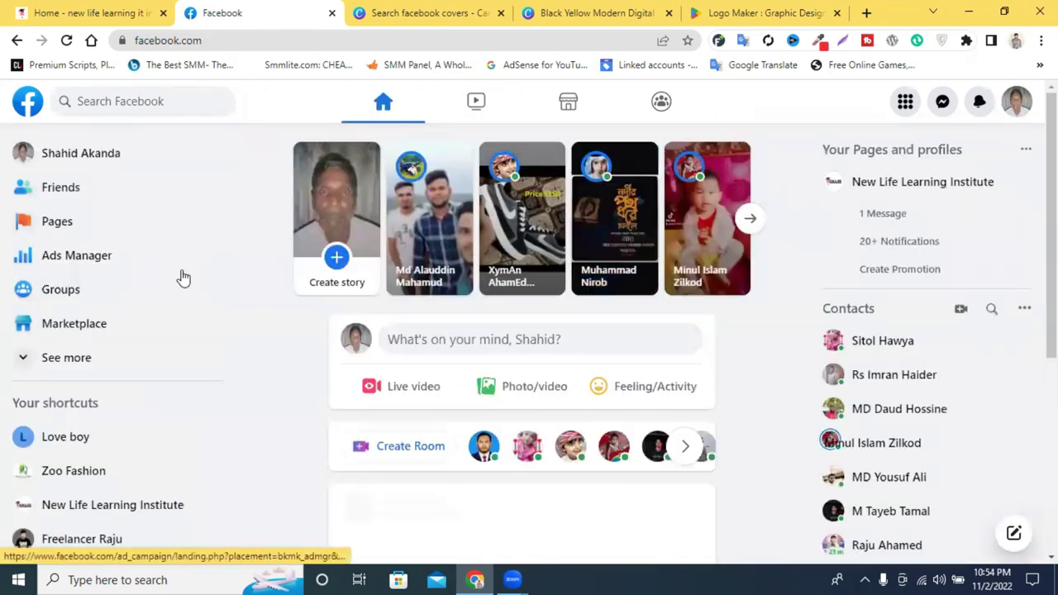
left_click(70, 238)
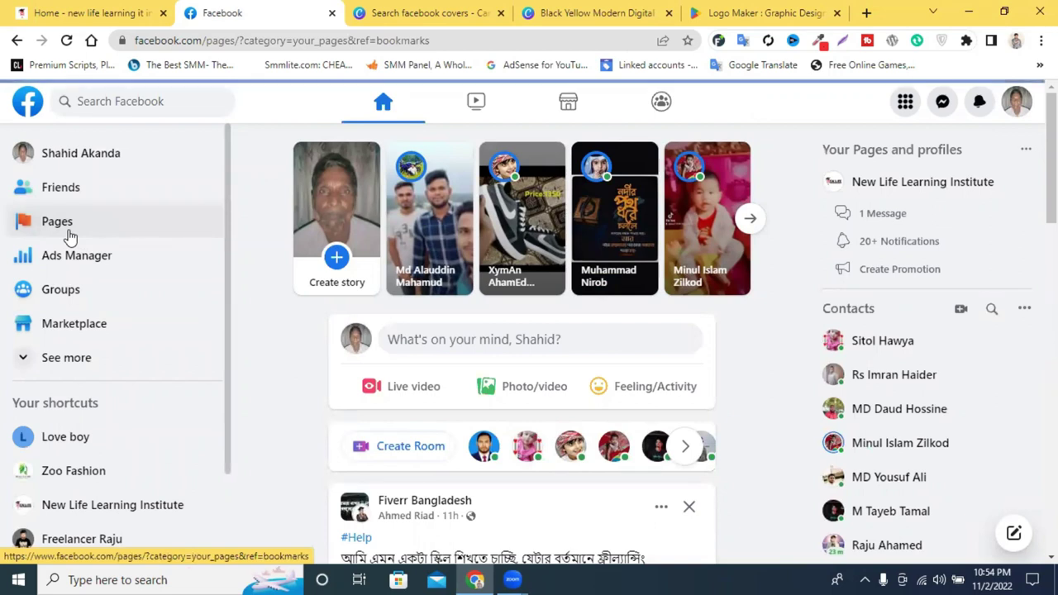
scroll(704, 455, "down", 10)
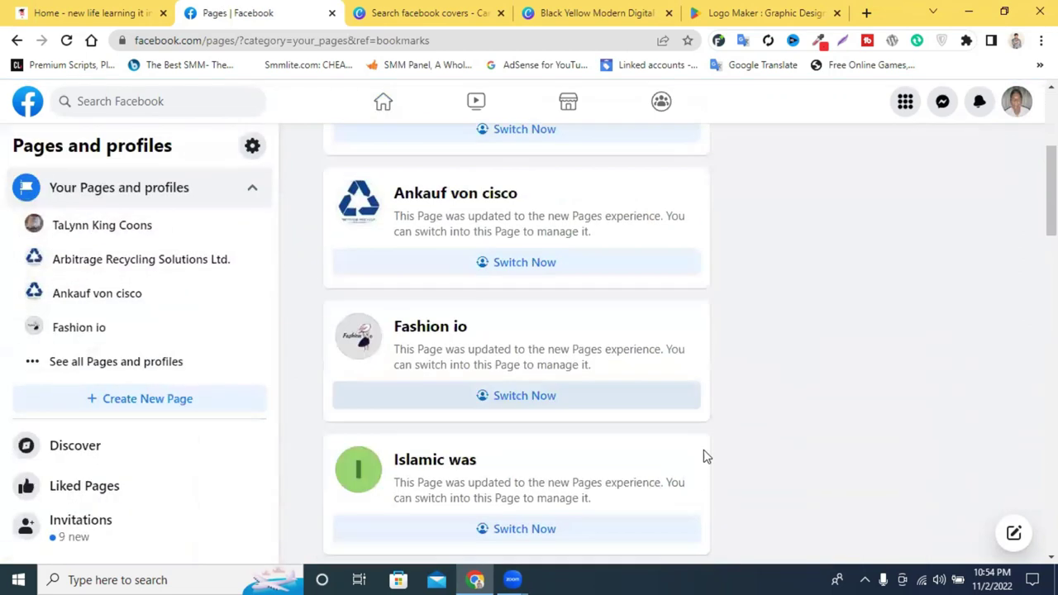
scroll(625, 448, "down", 6)
scroll(597, 434, "up", 5)
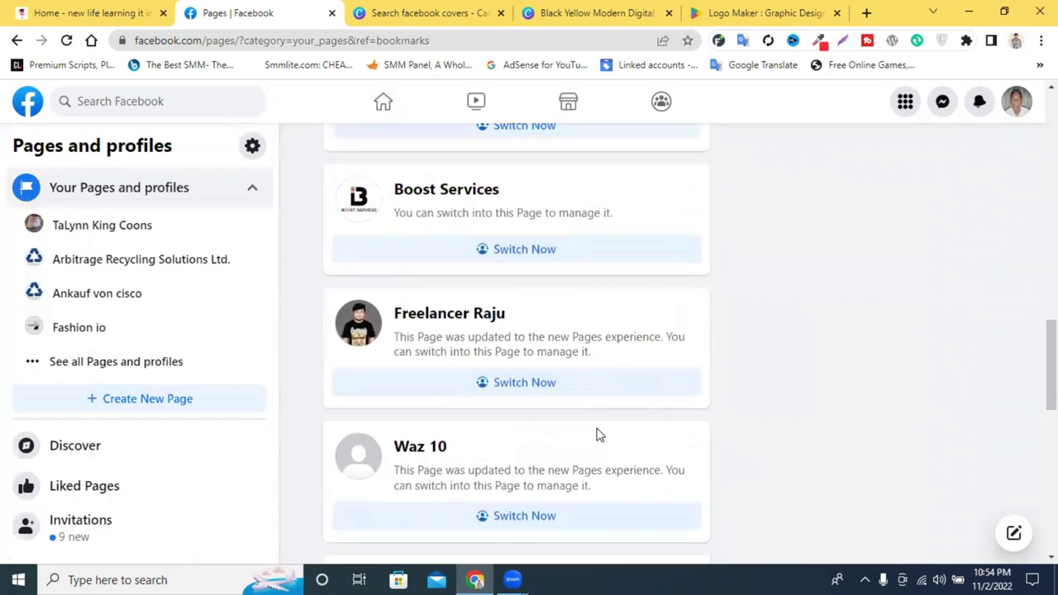
left_click(442, 492)
Examine the Boost Services Page's actions and management tools available while acting as the personal profile
scroll(1022, 492, "down", 3)
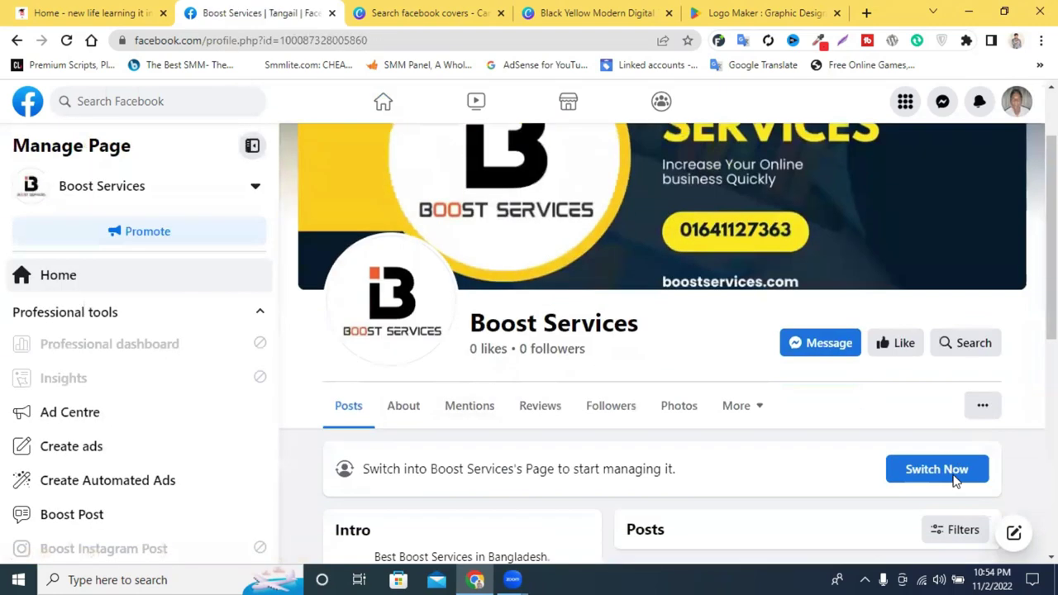
left_click(995, 284)
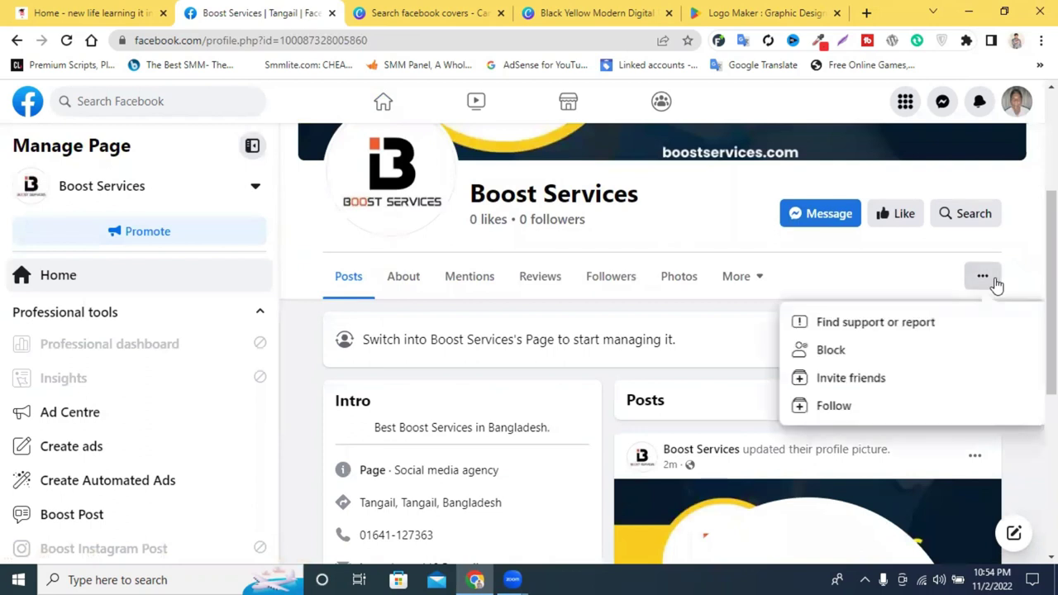
scroll(243, 424, "down", 2)
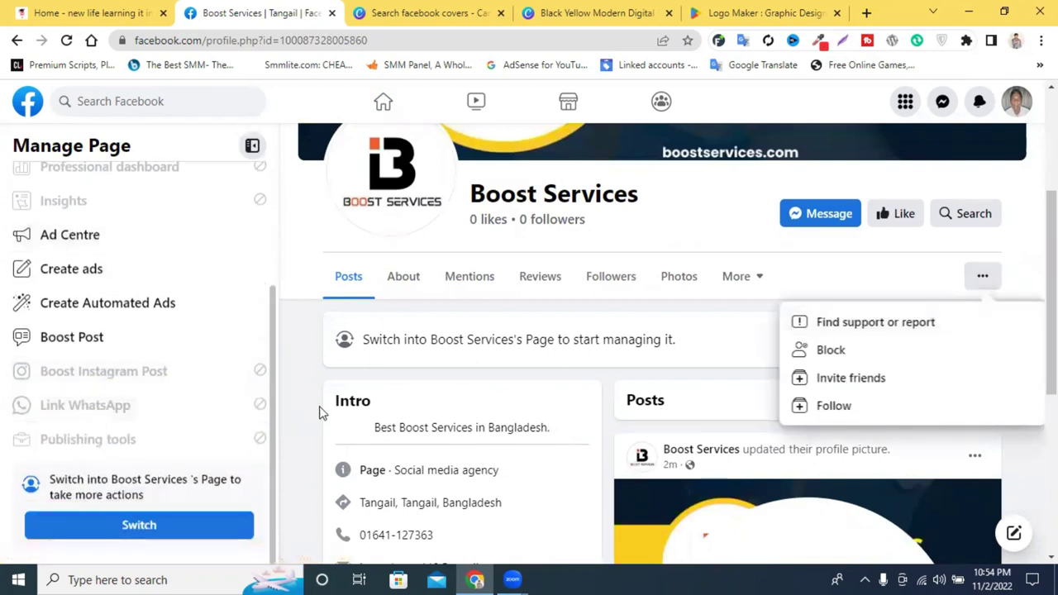
Switch into the Boost Services Page and review the additional Page actions available while managing it
left_click(159, 540)
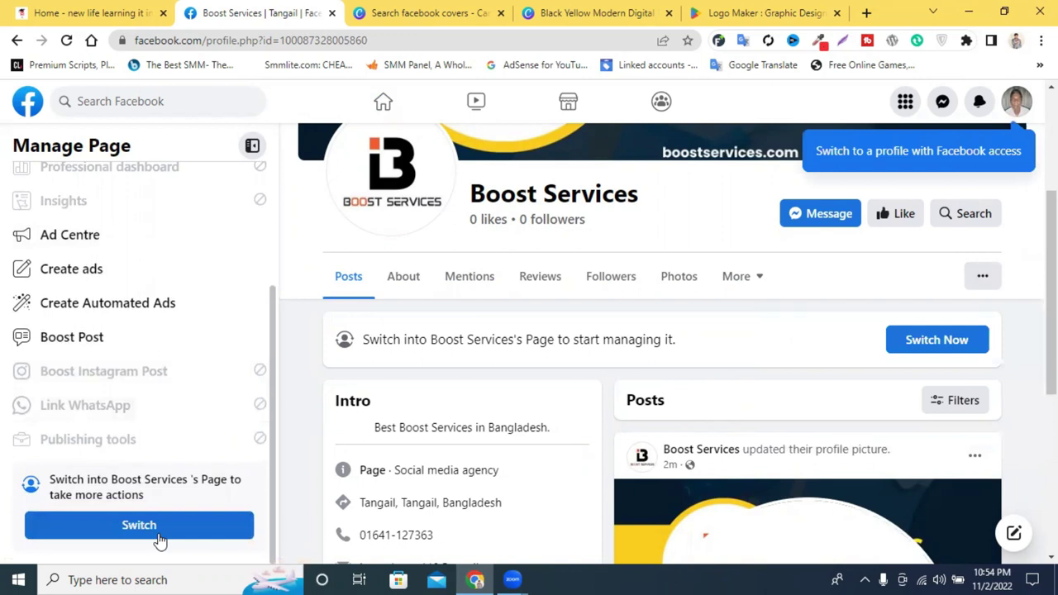
left_click(936, 343)
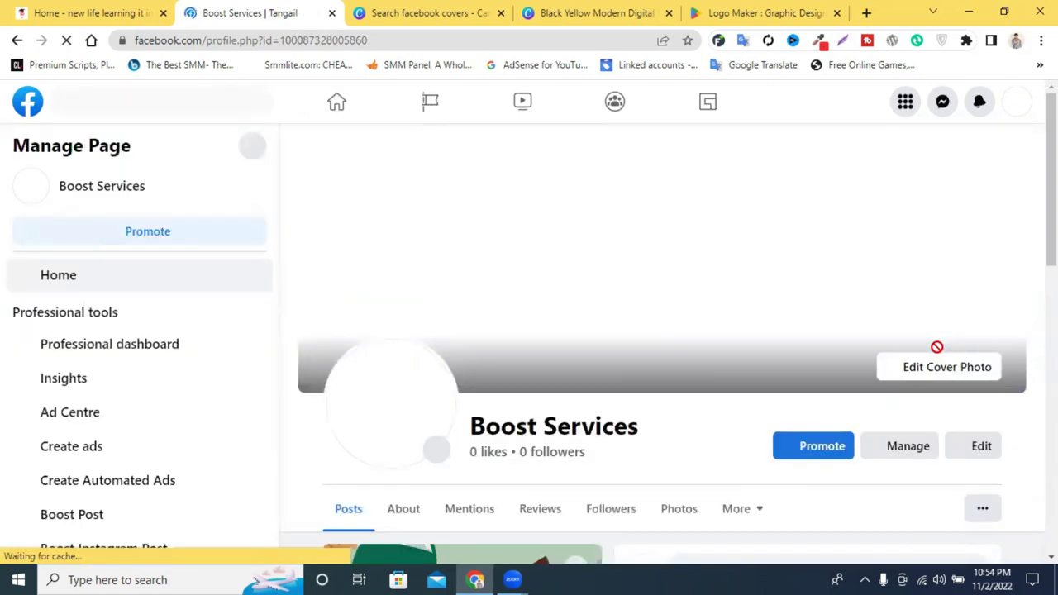
scroll(994, 290, "down", 4)
scroll(965, 246, "up", 2)
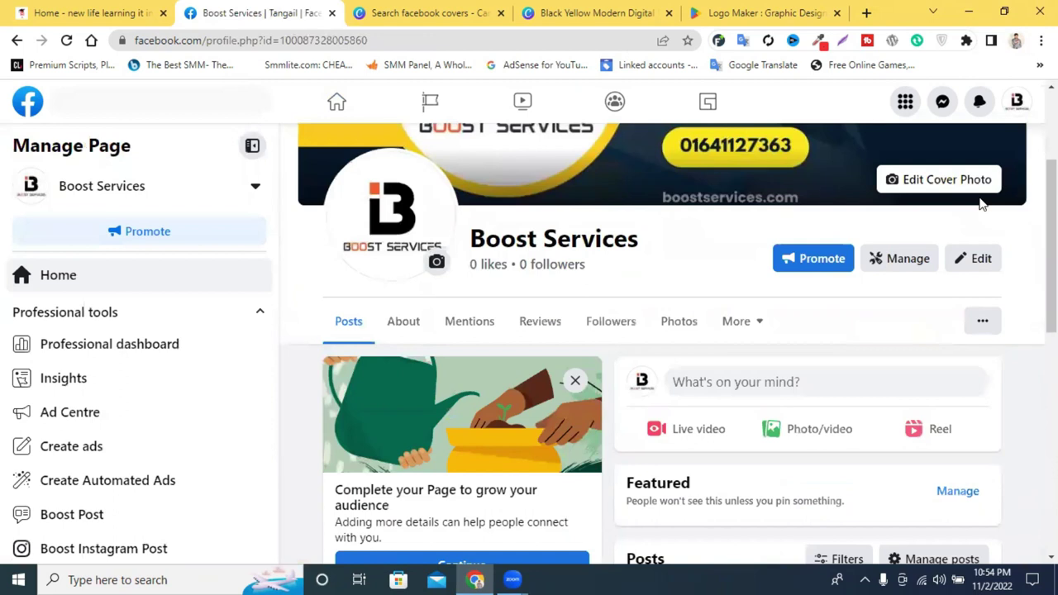
left_click(981, 321)
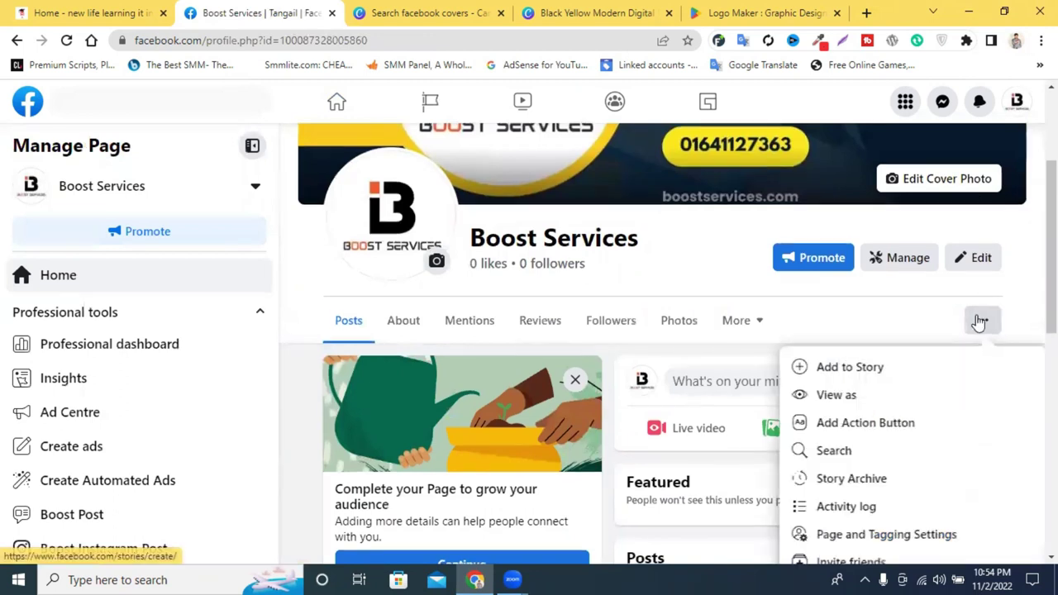
scroll(958, 394, "down", 1)
scroll(958, 394, "down", 1)
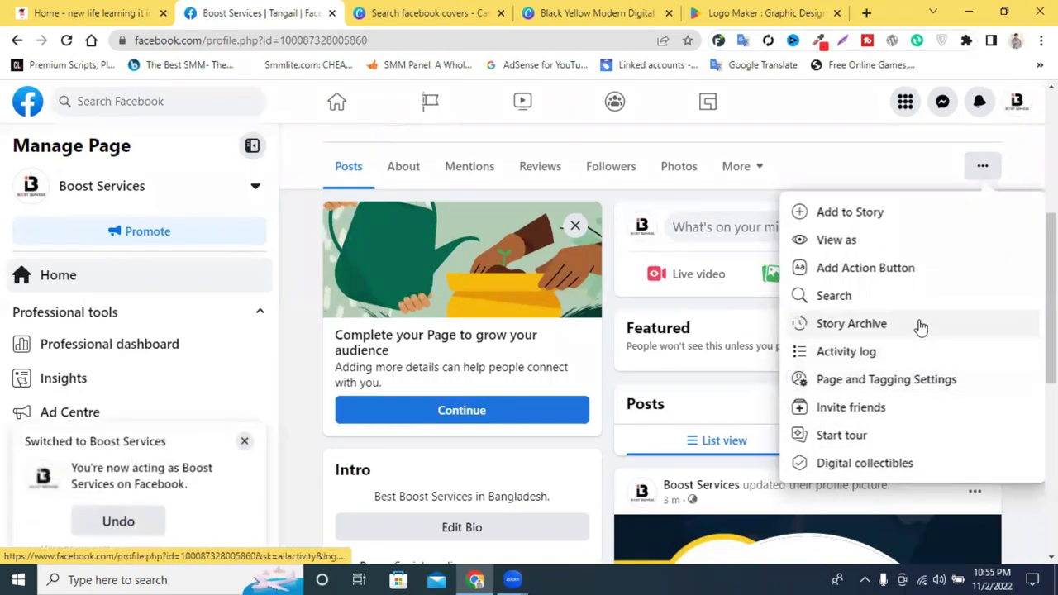
scroll(925, 328, "down", 3)
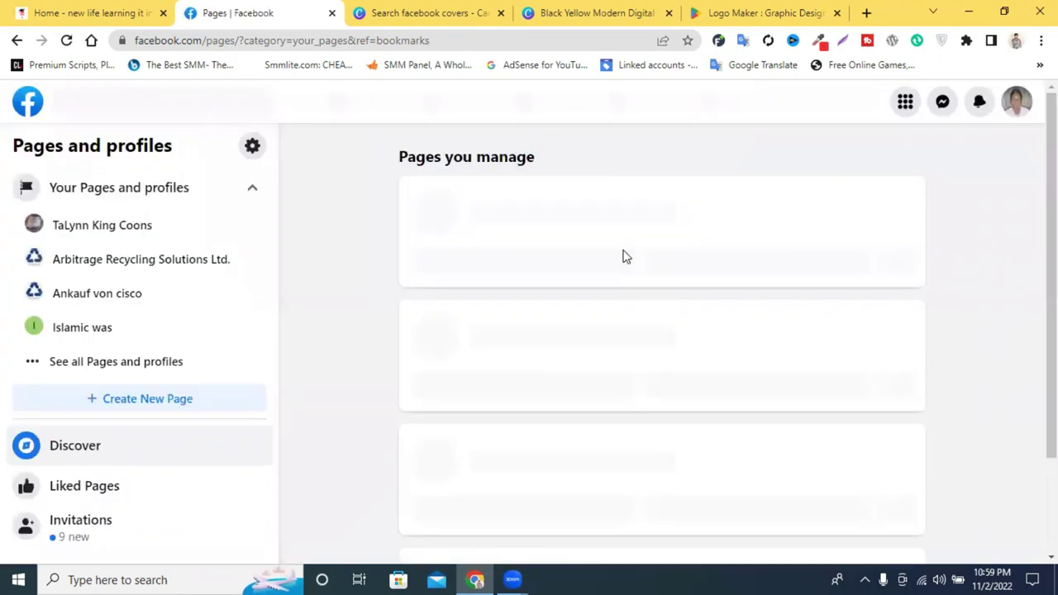
Open the Waz Page from the list of managed Pages and dismiss the prompt to review Page changes
scroll(521, 289, "down", 5)
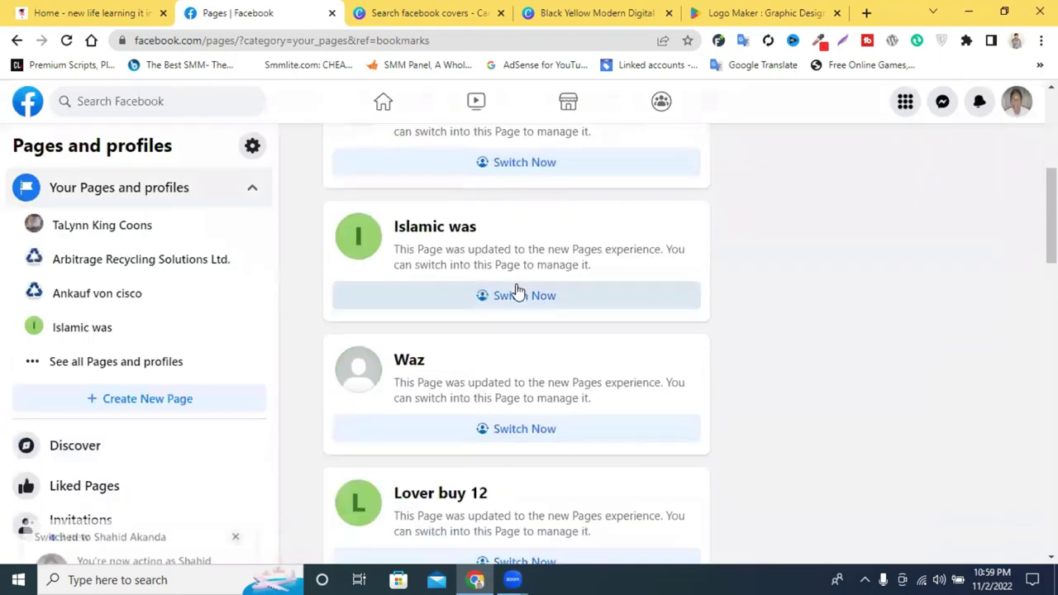
left_click(410, 363)
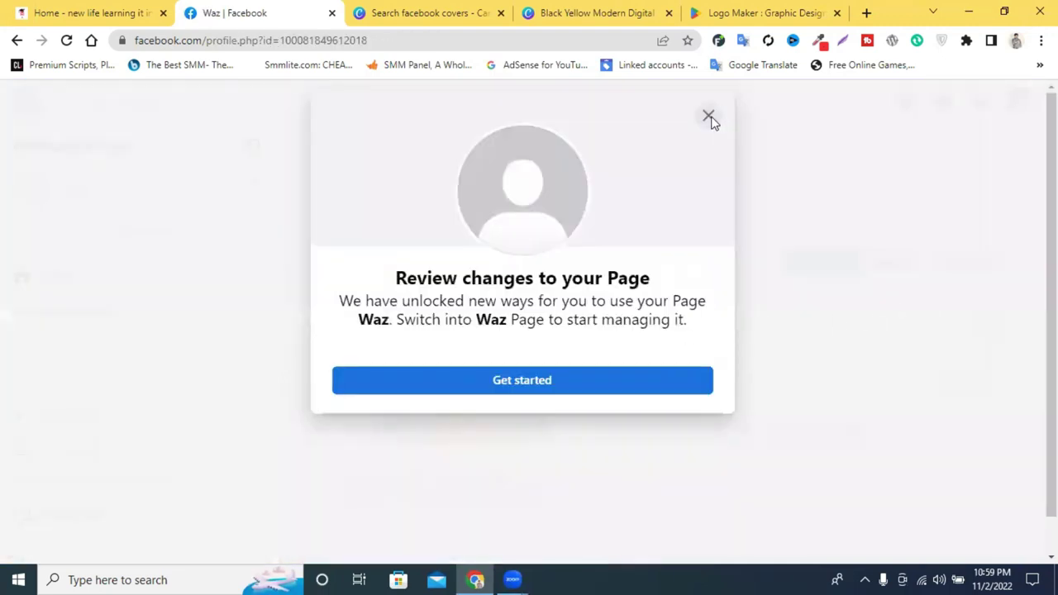
left_click(708, 115)
Examine the Waz Page's additional actions and content available while acting as the personal profile
left_click(981, 323)
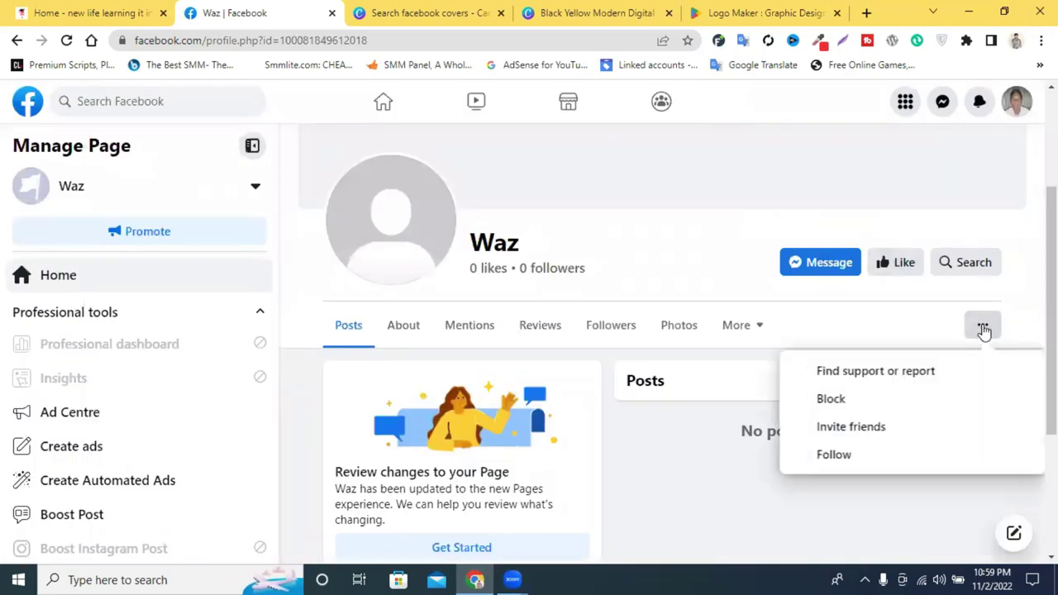
scroll(965, 337, "down", 2)
left_click(862, 328)
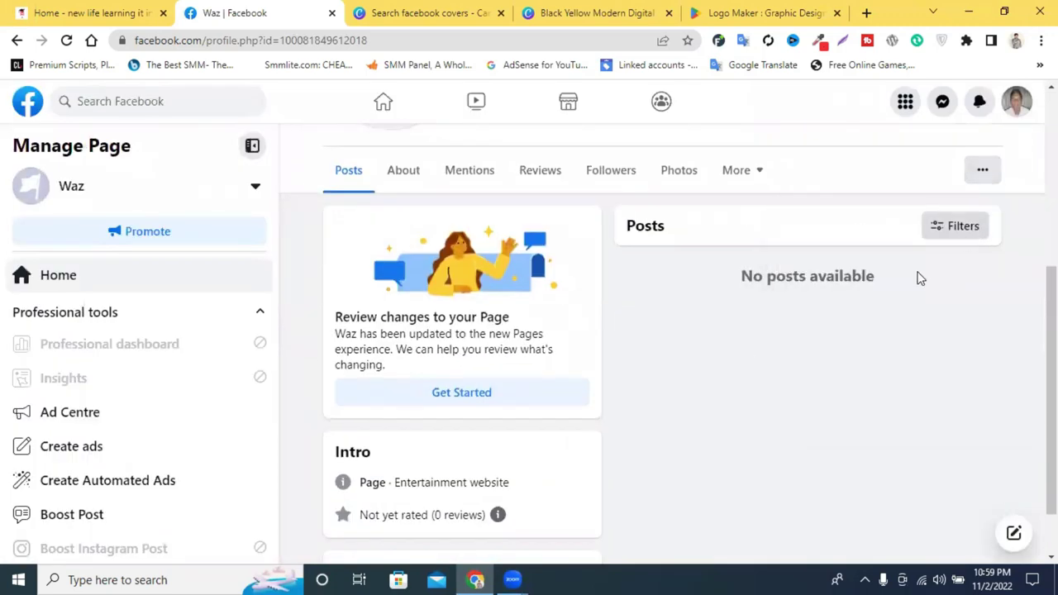
scroll(914, 347, "up", 3)
scroll(944, 364, "down", 2)
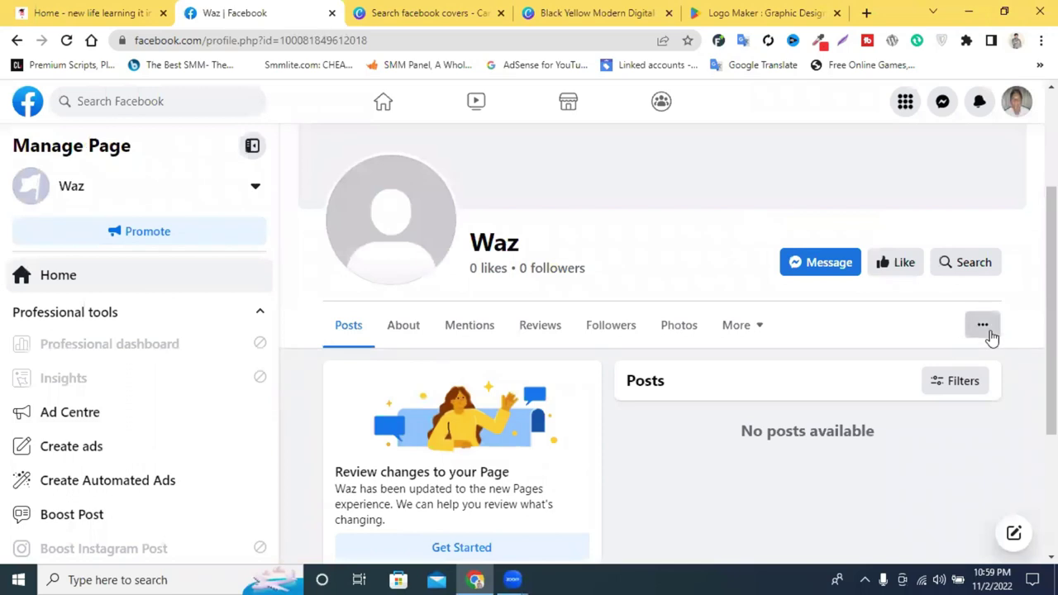
left_click(987, 332)
scroll(988, 335, "down", 2)
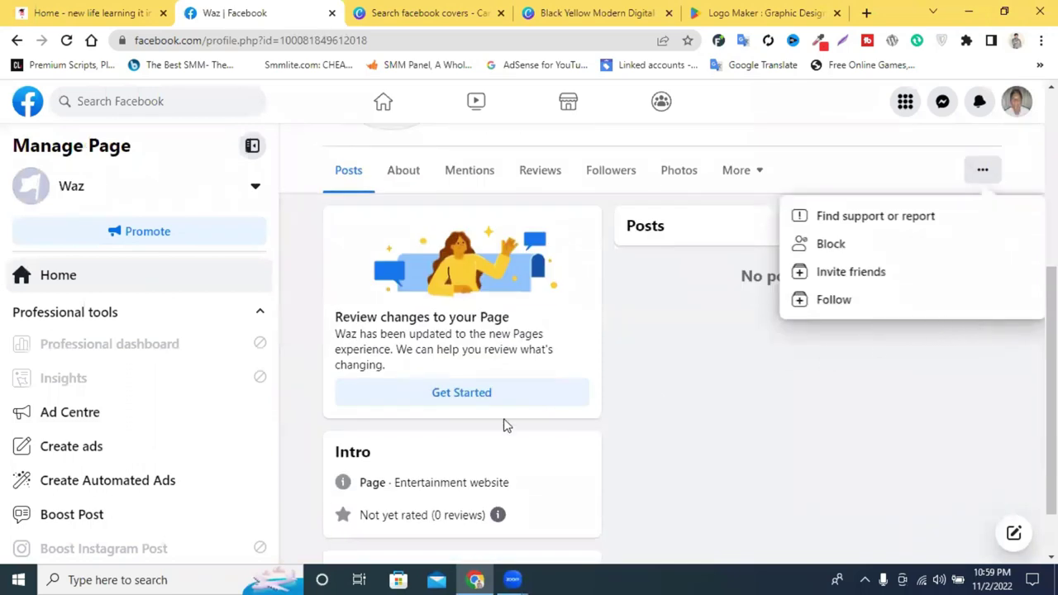
left_click(578, 405)
scroll(581, 406, "up", 1)
Switch into the Waz Page and display its full list of additional Page actions
key("F5")
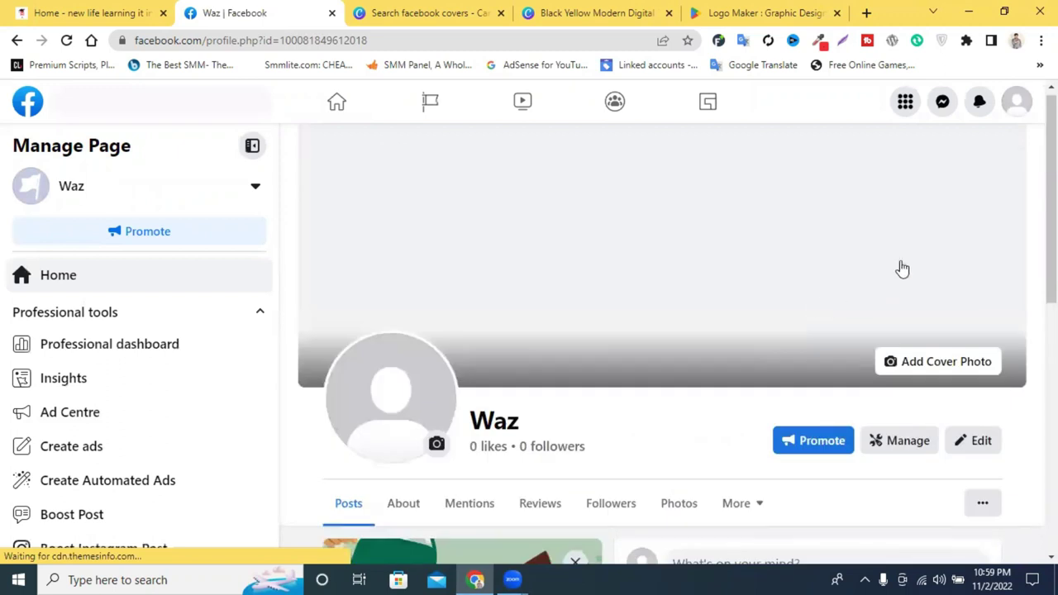
scroll(902, 268, "down", 4)
scroll(994, 240, "up", 2)
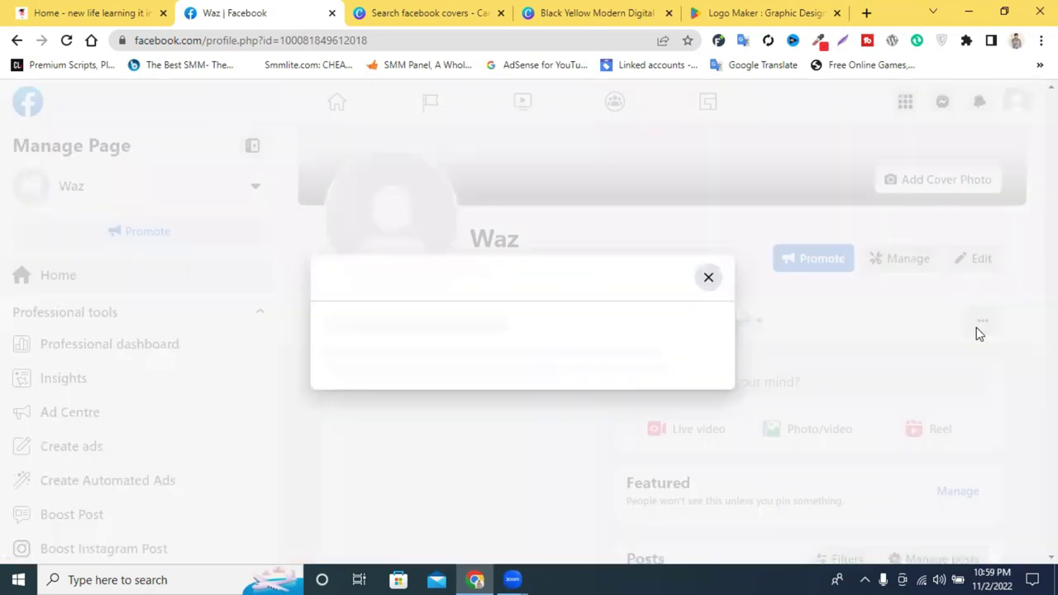
left_click(982, 324)
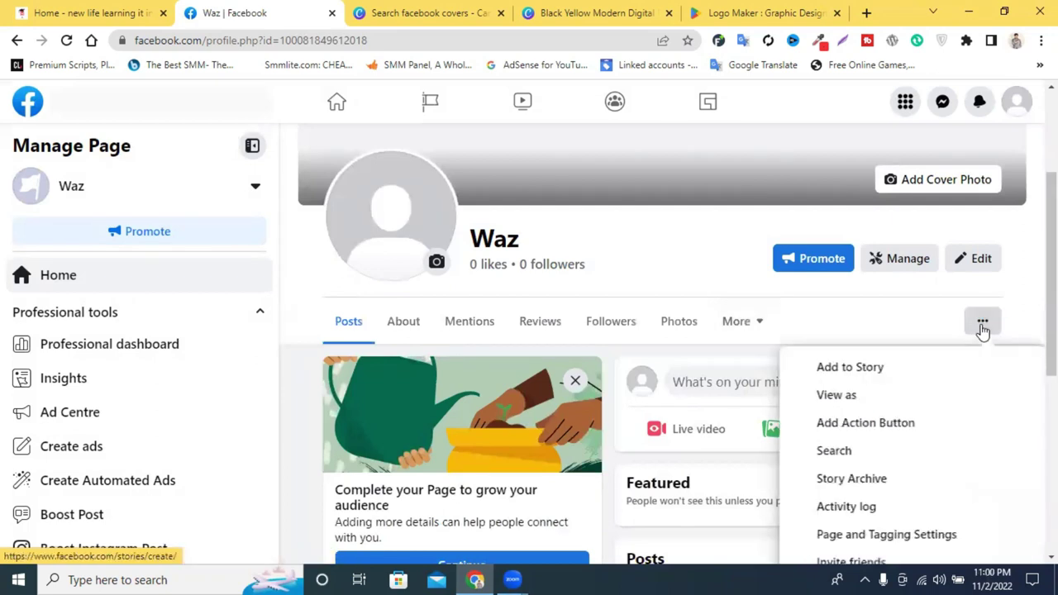
scroll(963, 337, "down", 5)
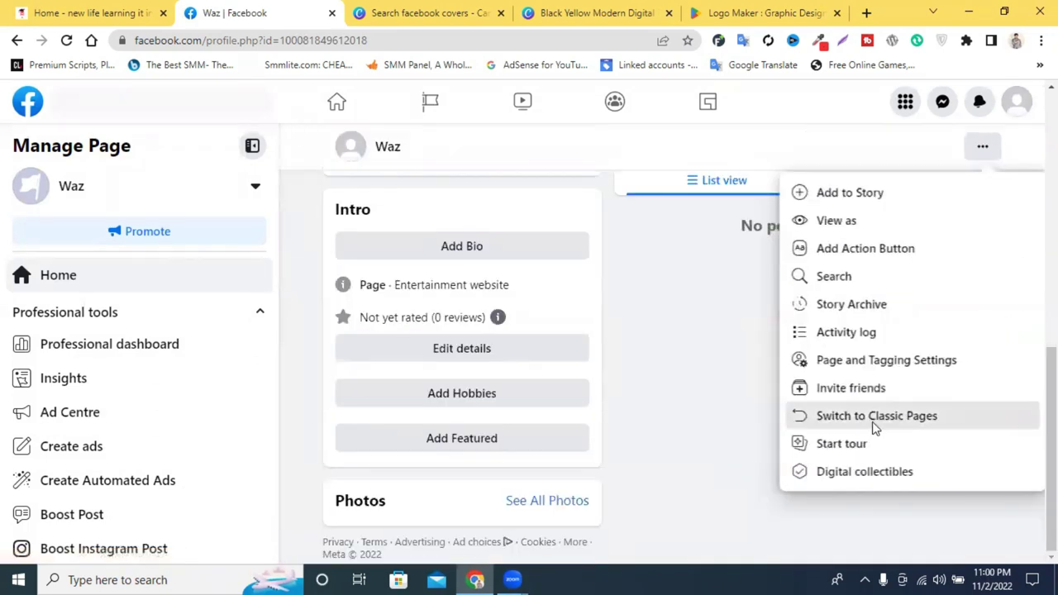
Switch the Waz Page back to Classic Pages, acknowledging the content notice and confirming the change
left_click(874, 417)
left_click(407, 395)
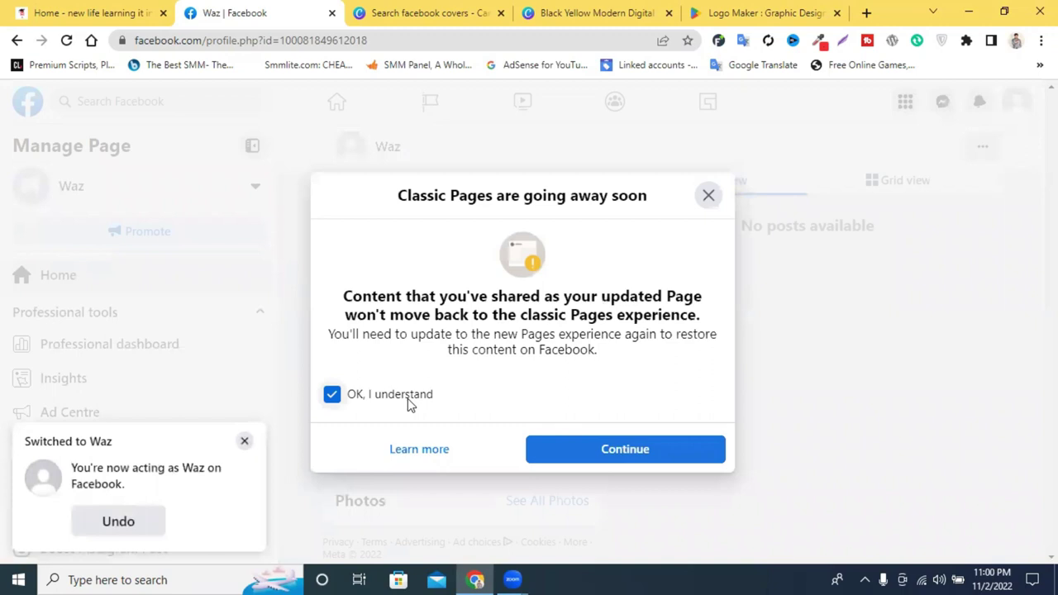
left_click(643, 456)
left_click(697, 454)
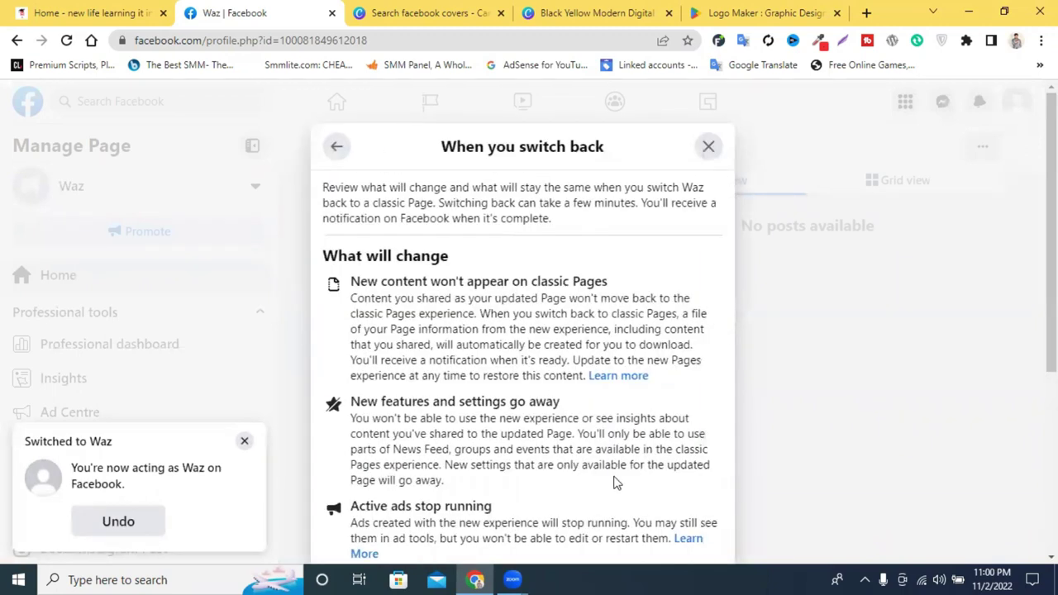
scroll(633, 463, "down", 3)
left_click(686, 500)
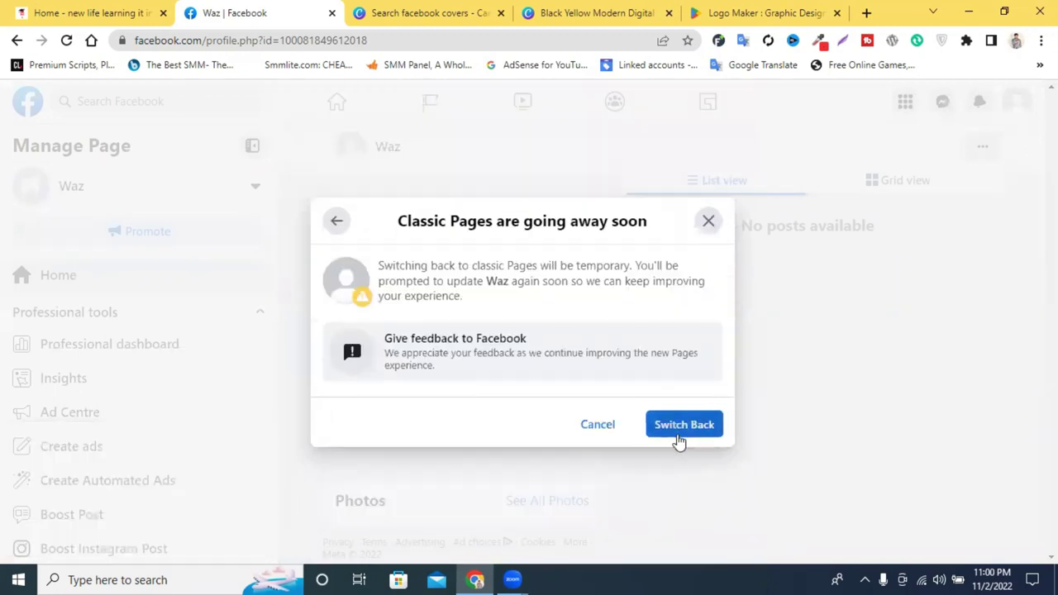
left_click(677, 430)
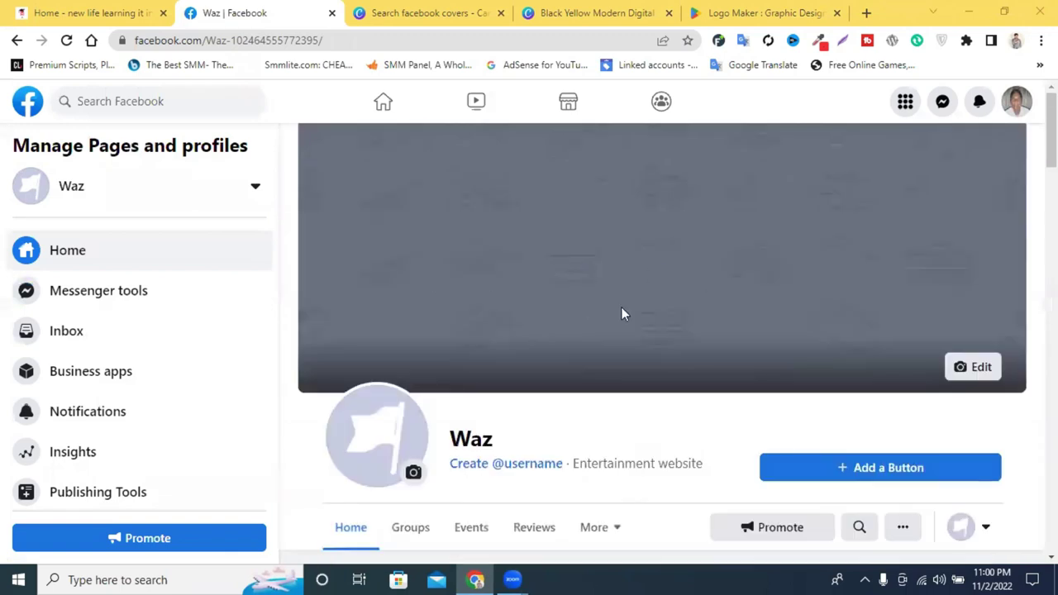
scroll(623, 314, "down", 2)
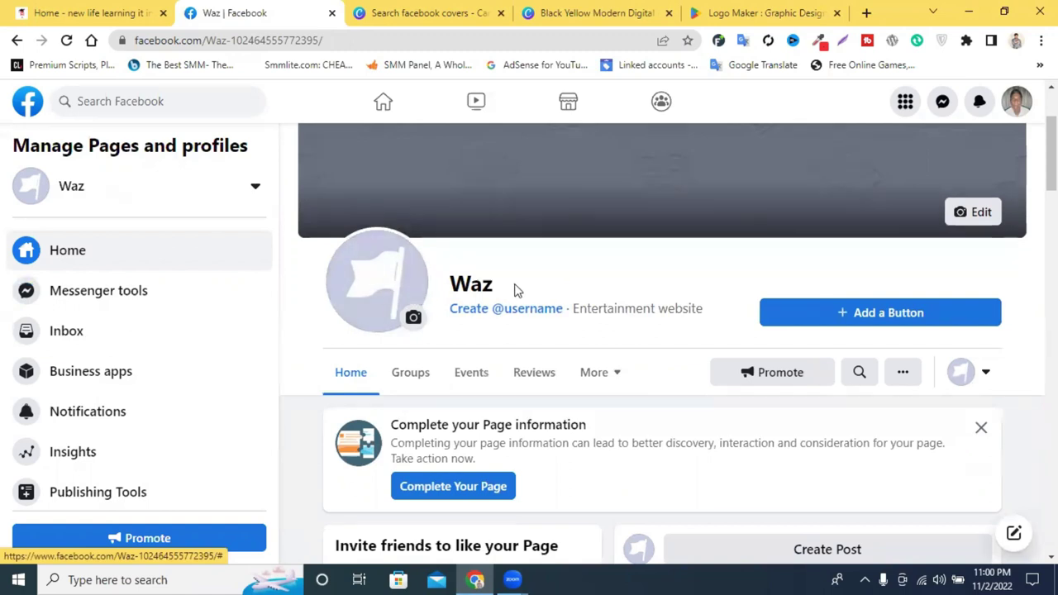
left_click(413, 318)
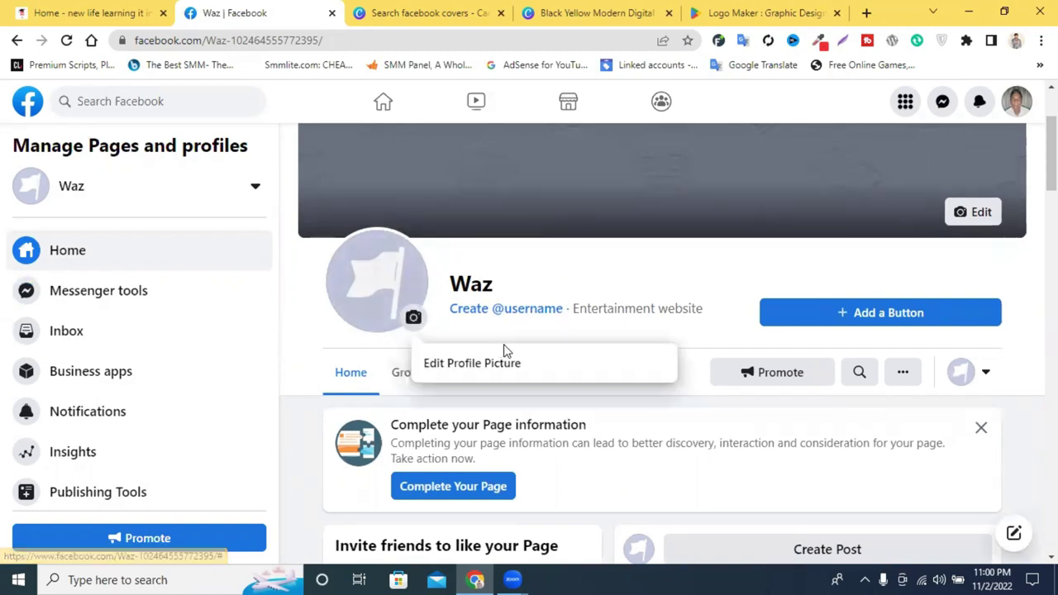
left_click(484, 362)
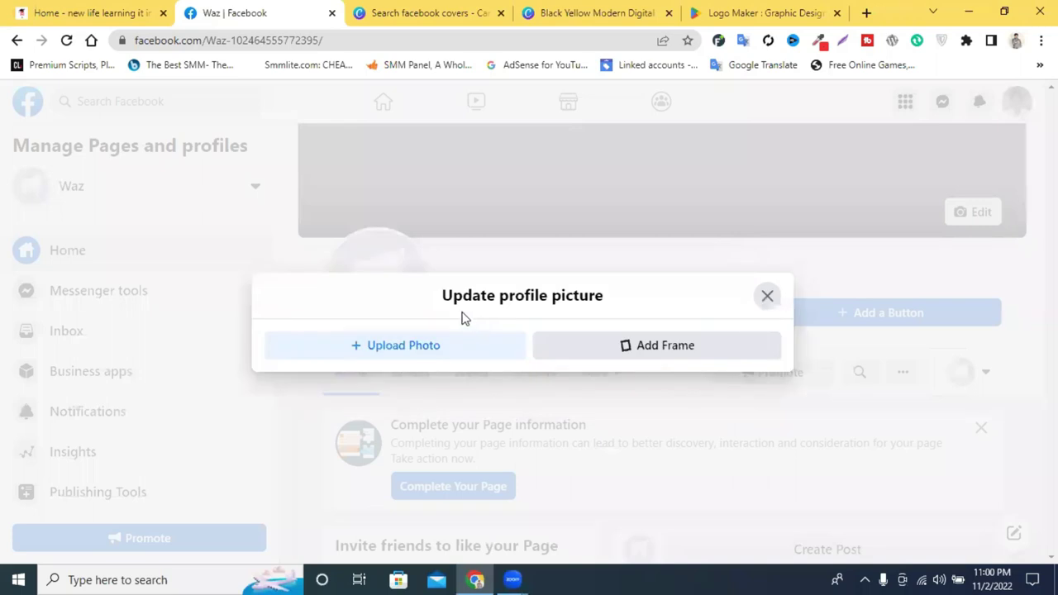
left_click(407, 346)
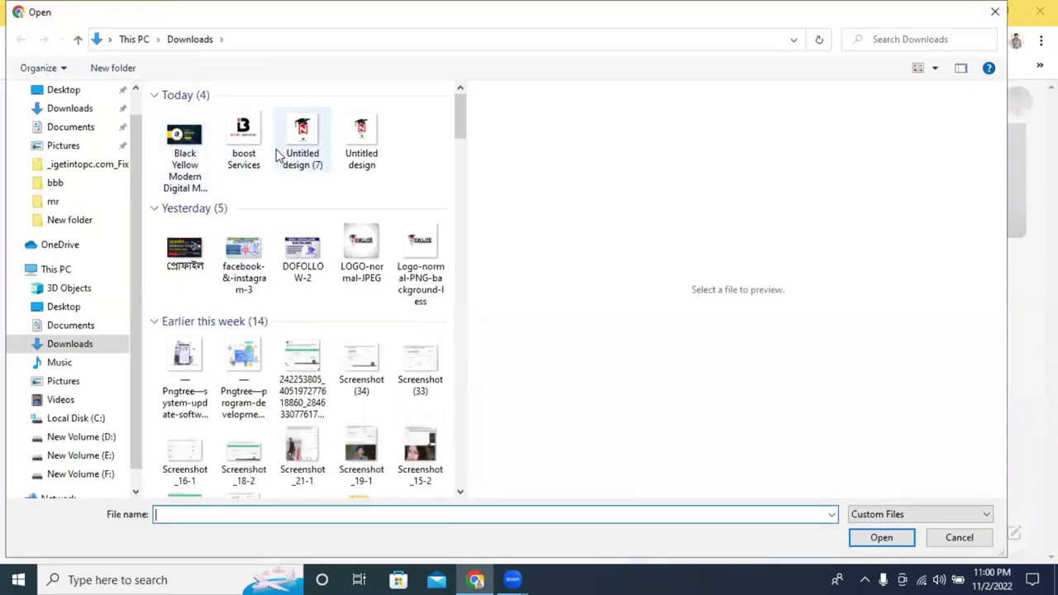
left_click(243, 139)
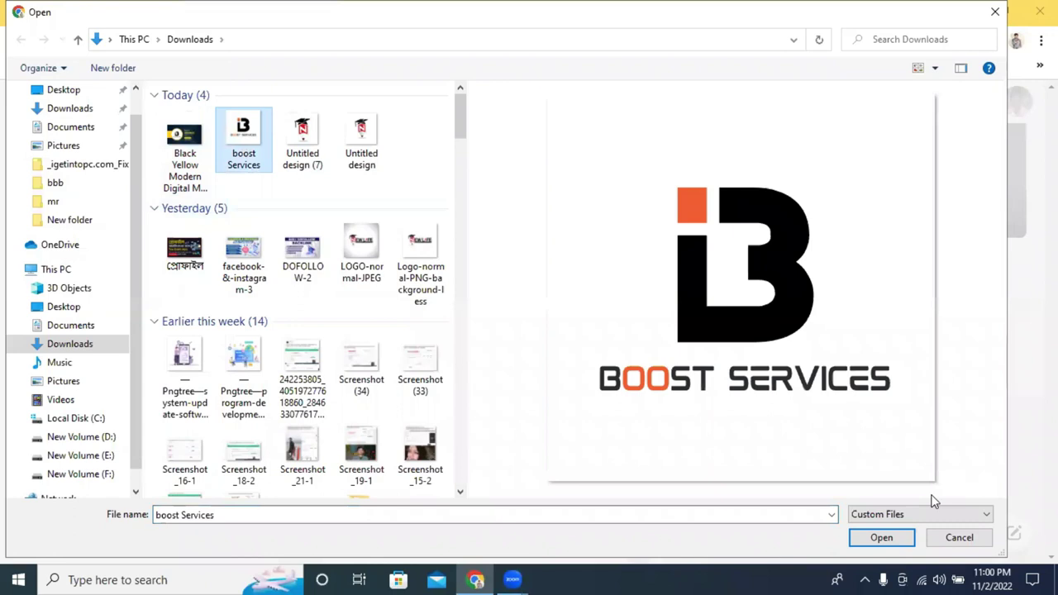
left_click(881, 538)
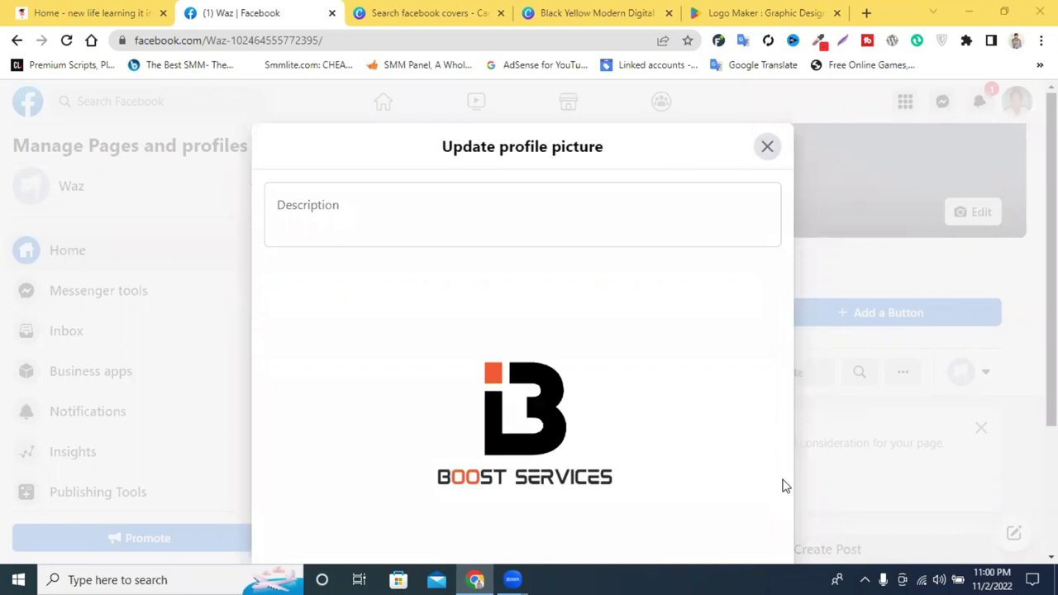
scroll(784, 486, "down", 3)
left_click(724, 497)
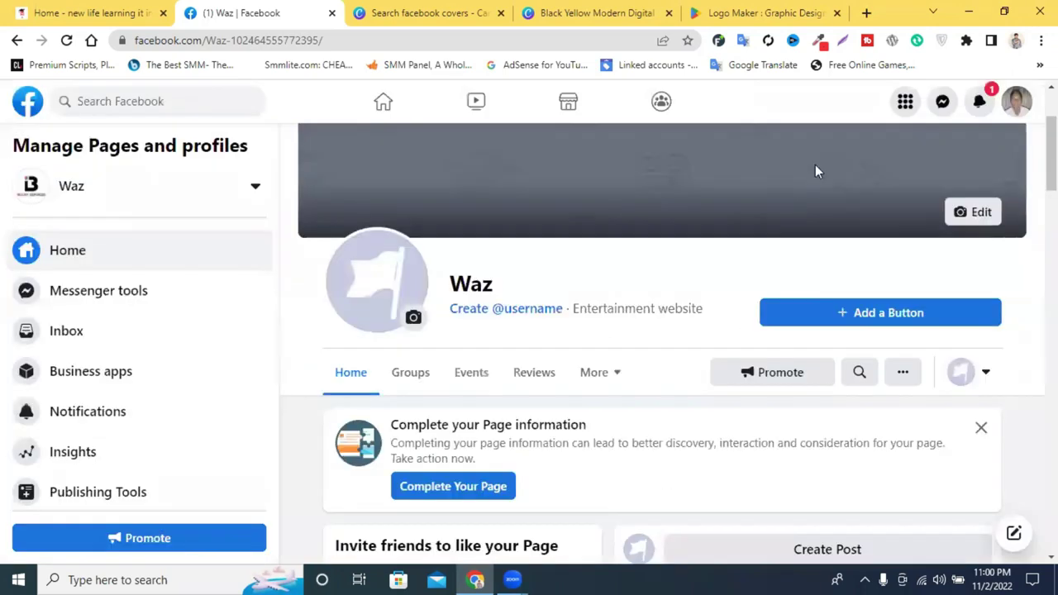
Upload the "Black Yellow Modern Digital" image as the Waz Page's cover photo, shift it slightly upward and save the changes
left_click(979, 213)
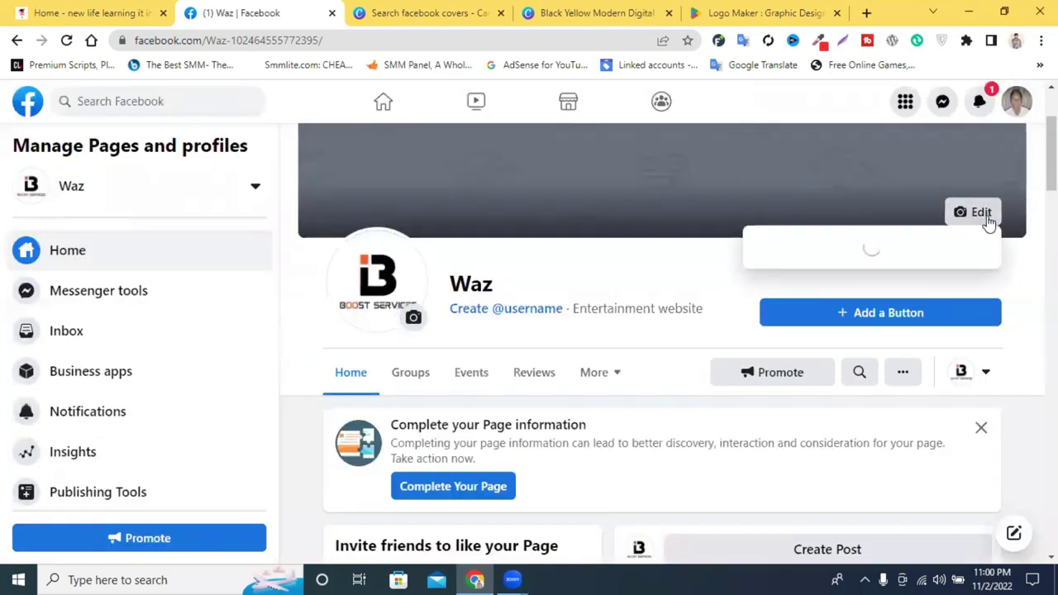
left_click(798, 299)
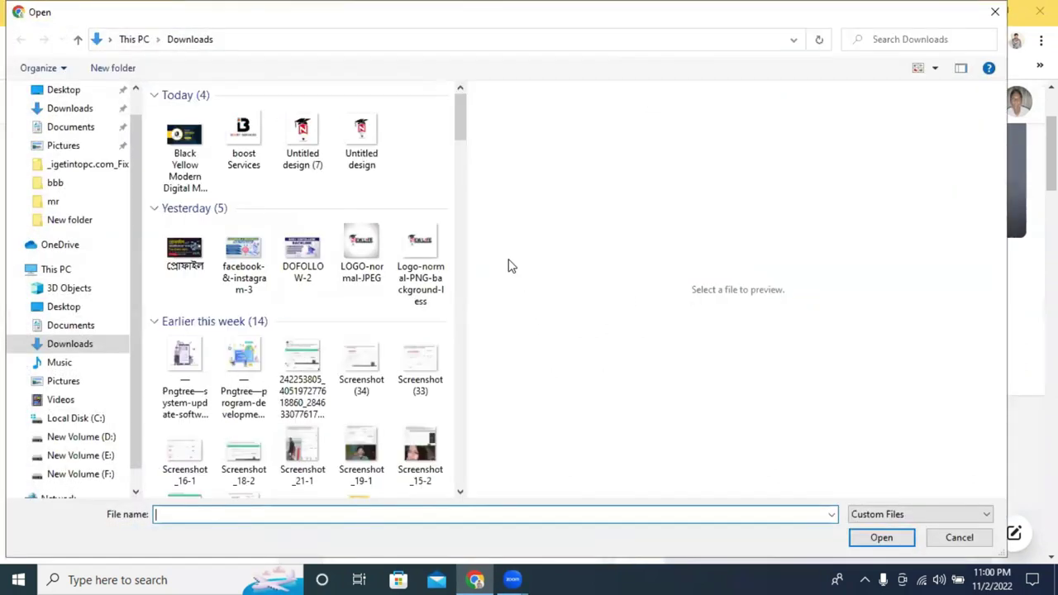
left_click(184, 145)
left_click(880, 538)
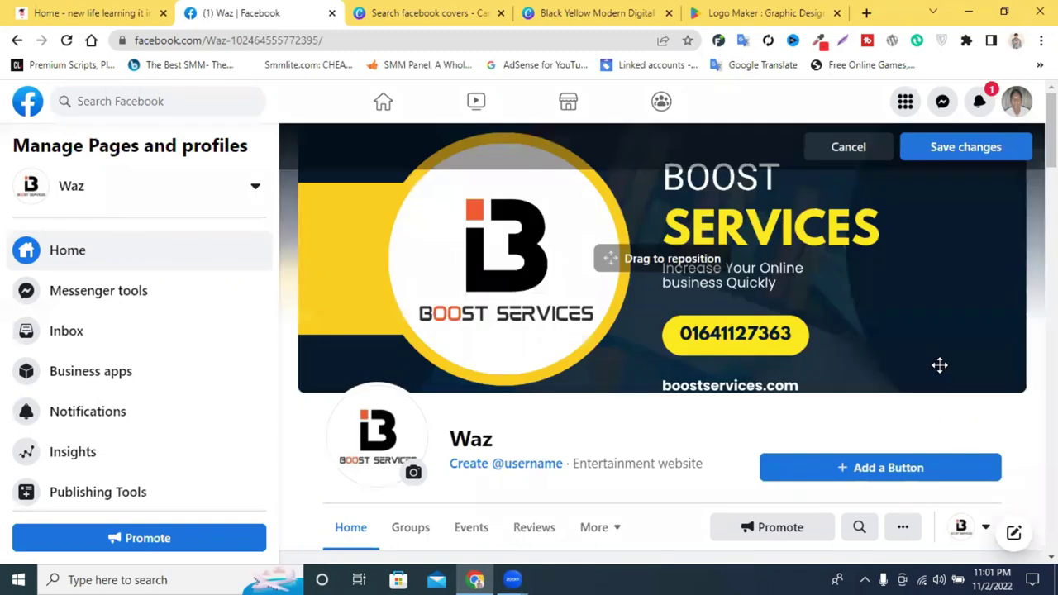
left_click_drag(933, 314, 930, 309)
left_click(962, 146)
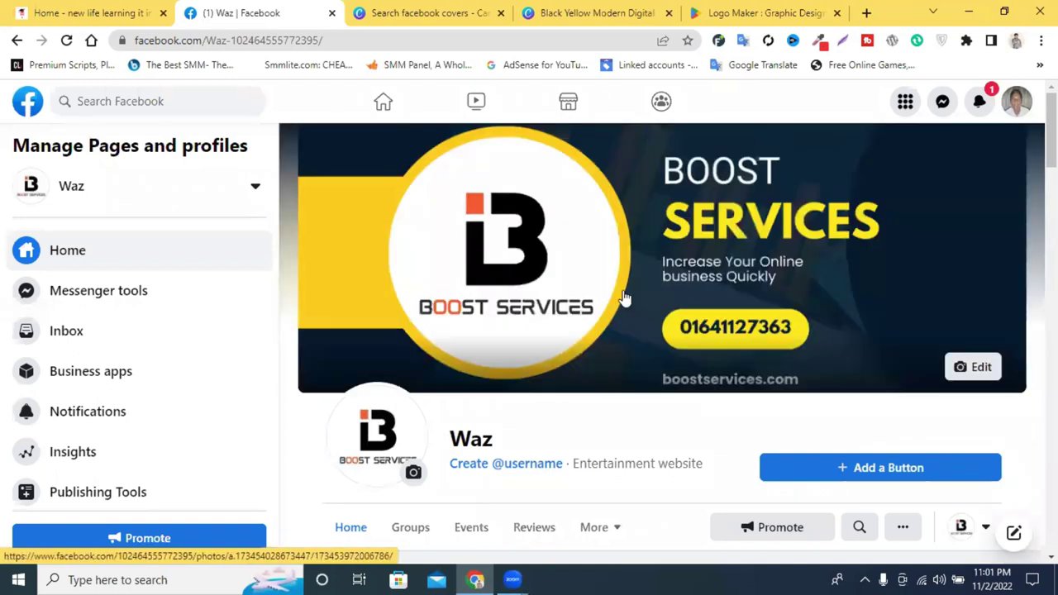
scroll(728, 293, "down", 5)
scroll(790, 299, "up", 5)
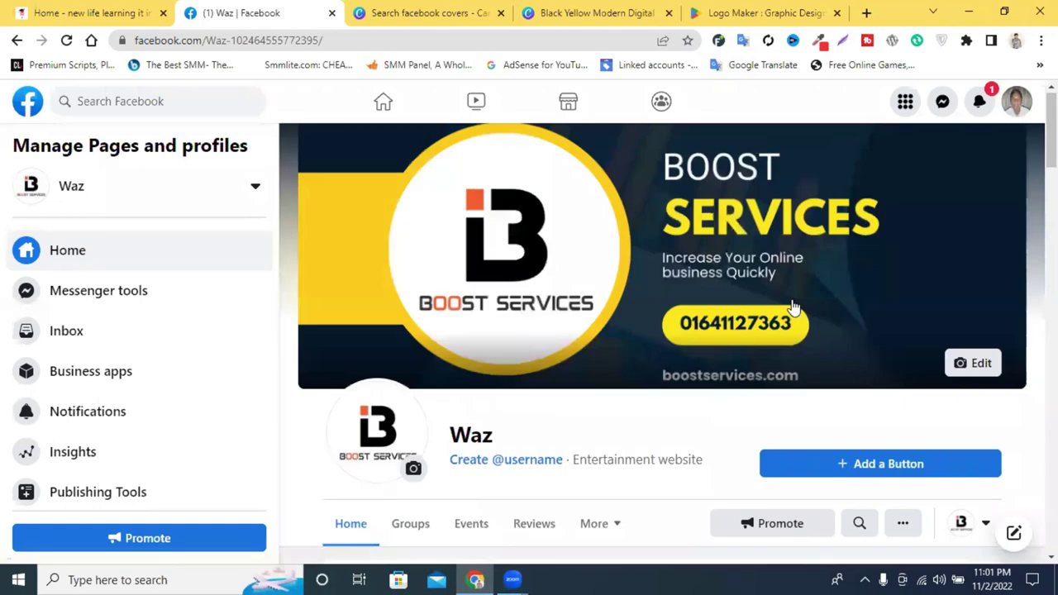
scroll(806, 304, "down", 3)
scroll(826, 304, "up", 2)
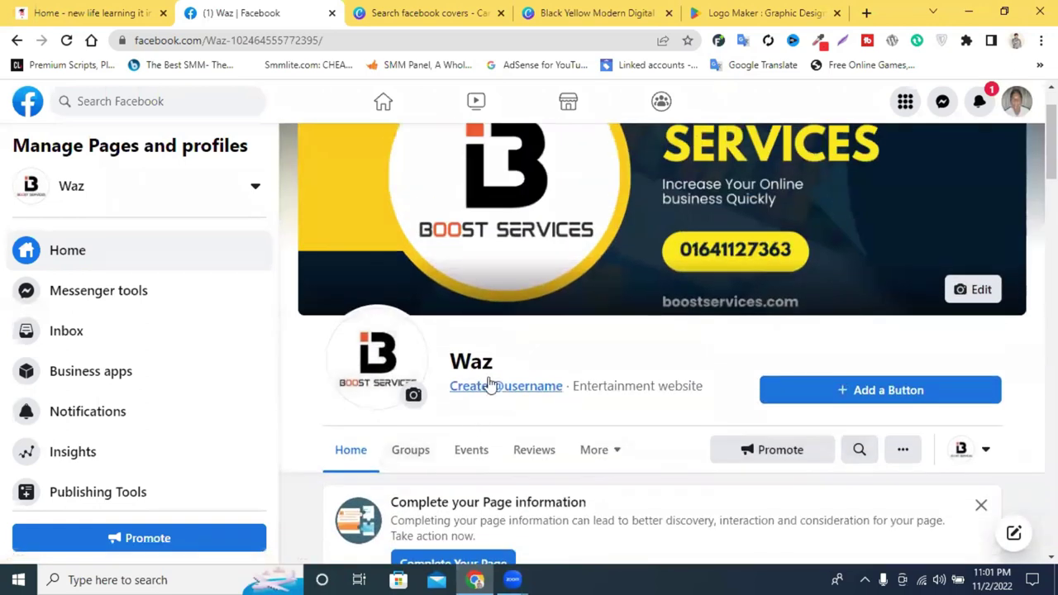
left_click(508, 395)
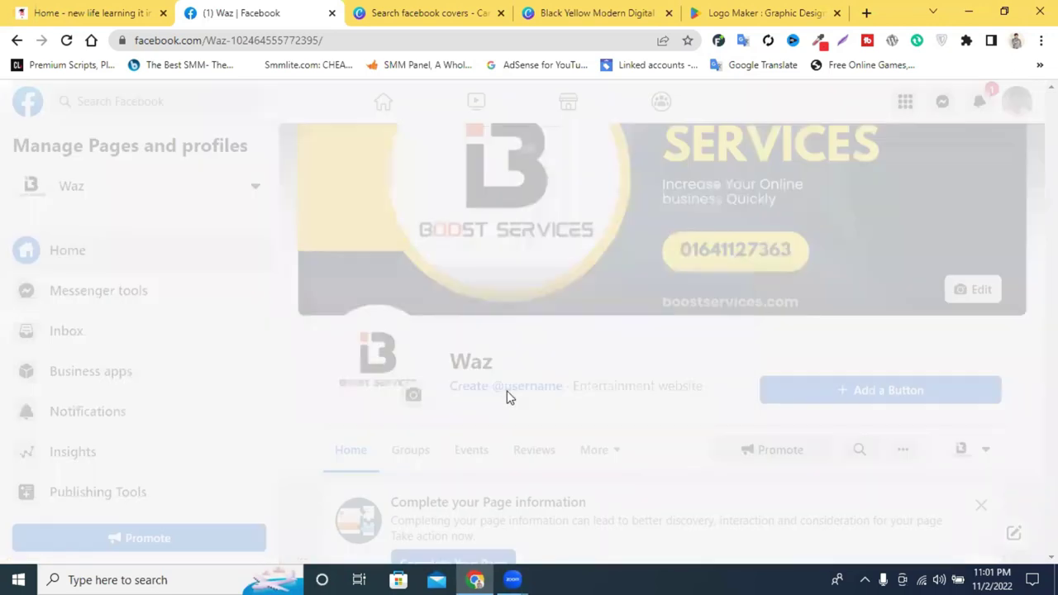
left_click(415, 393)
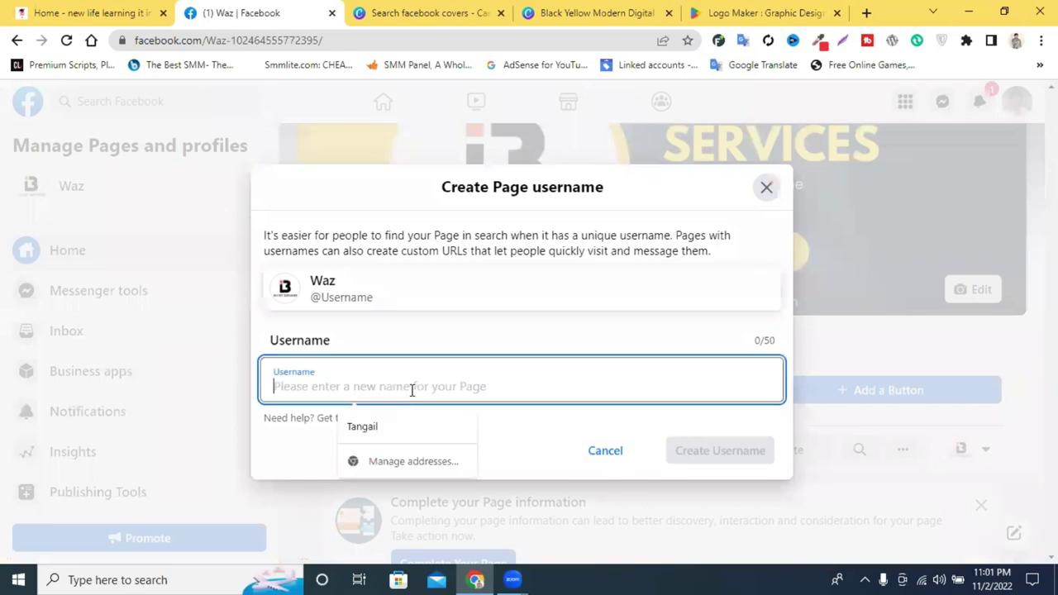
left_click(767, 188)
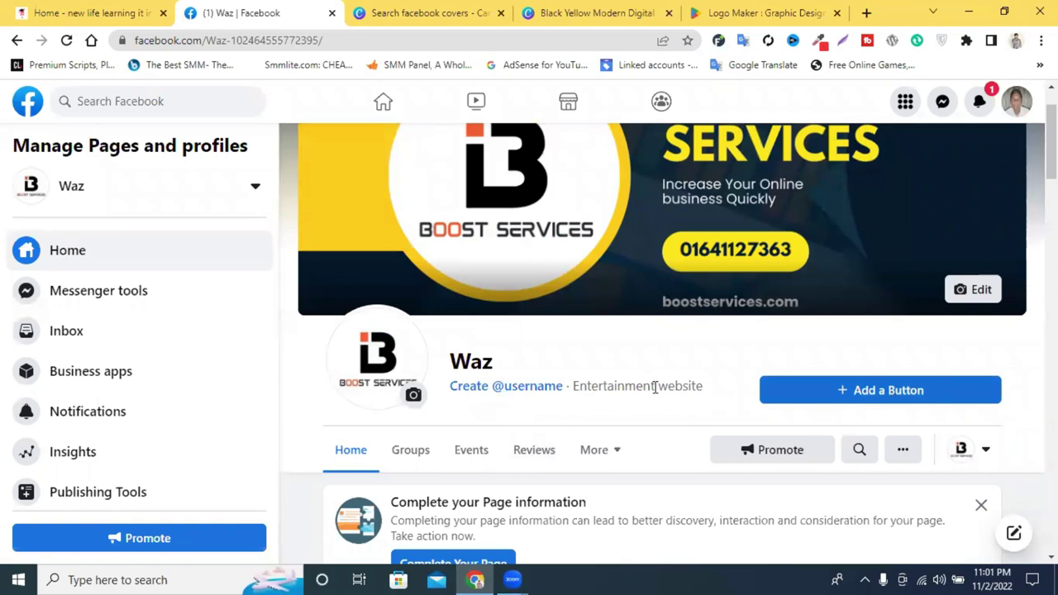
Try "boostservices" and "boostservices19" as the username for the Waz Page
left_click(522, 395)
left_click(471, 394)
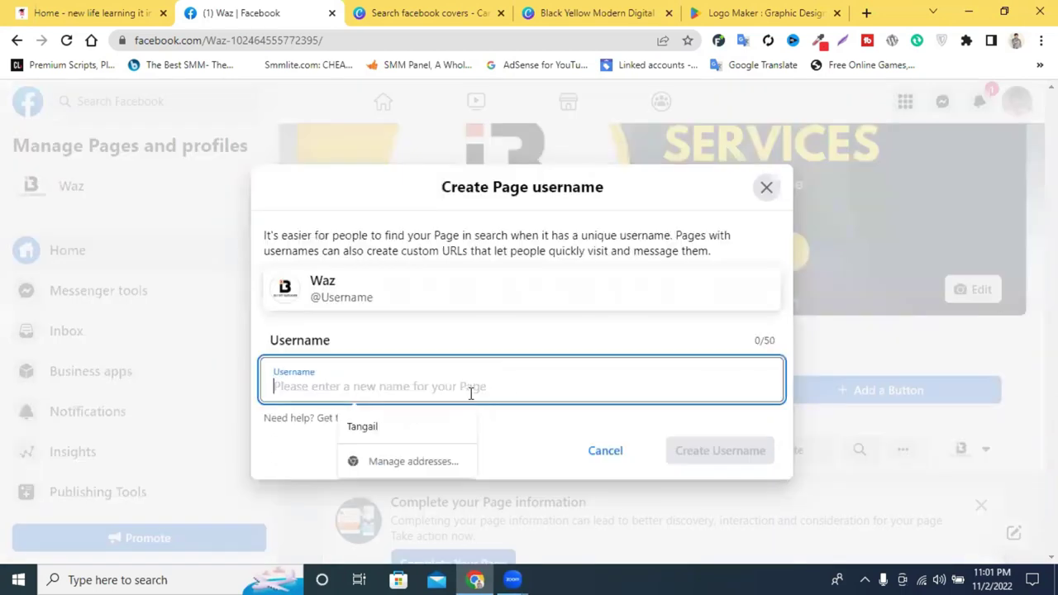
type("boostservices")
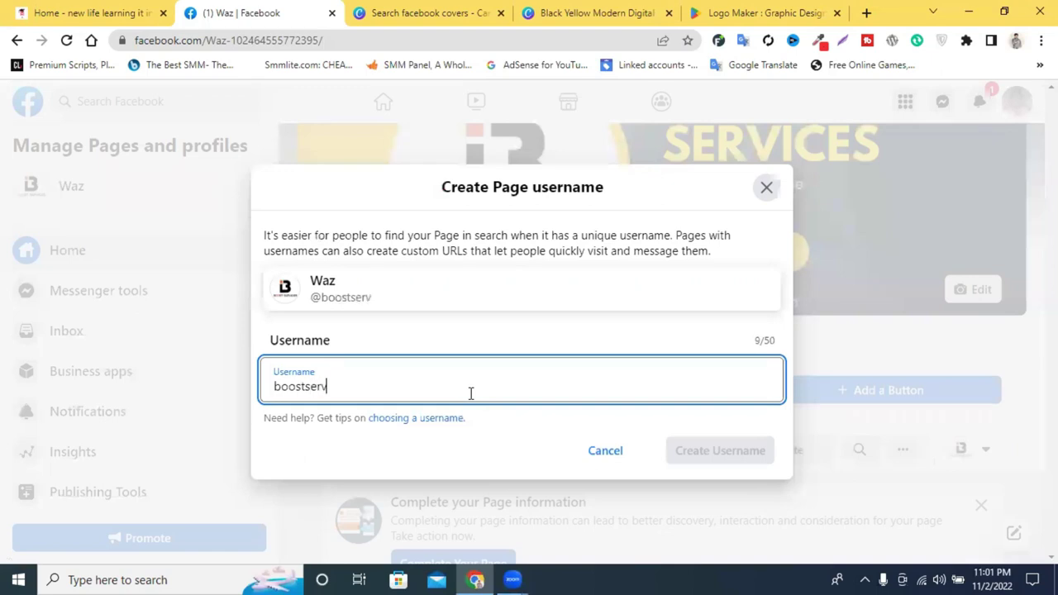
left_click(499, 465)
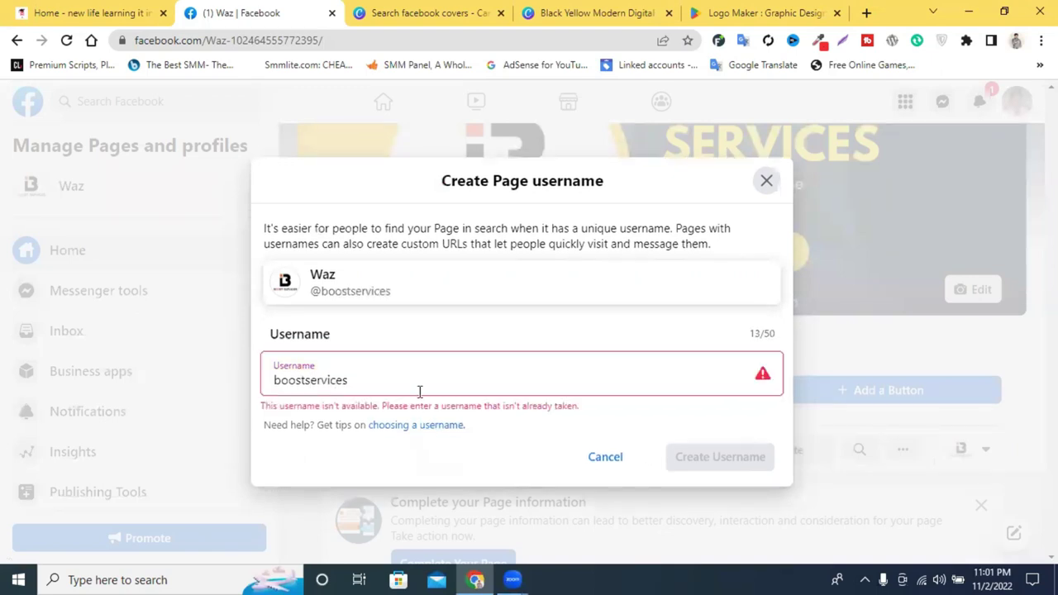
left_click(419, 391)
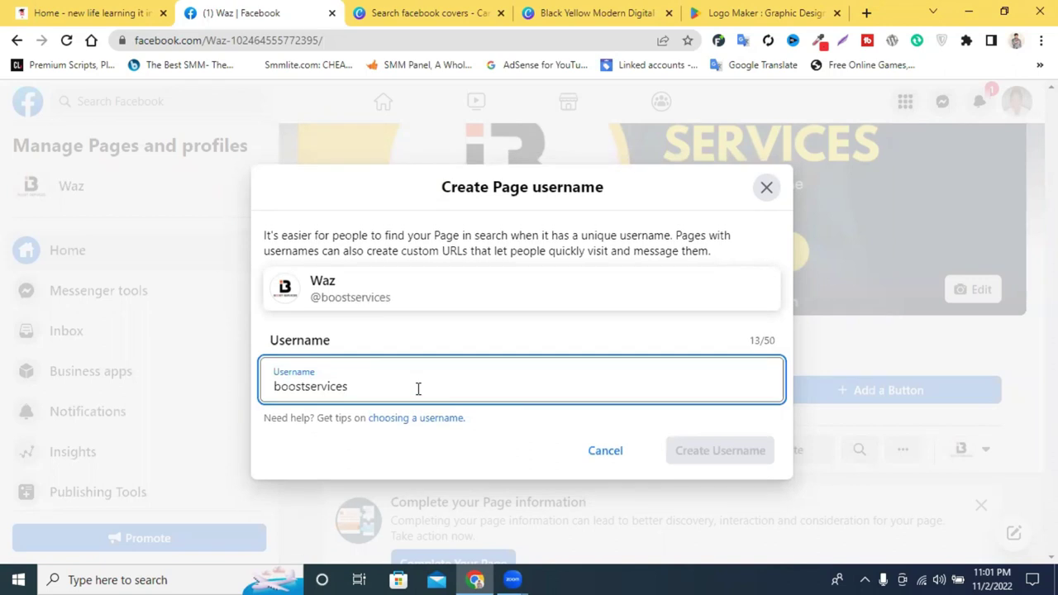
left_click(494, 460)
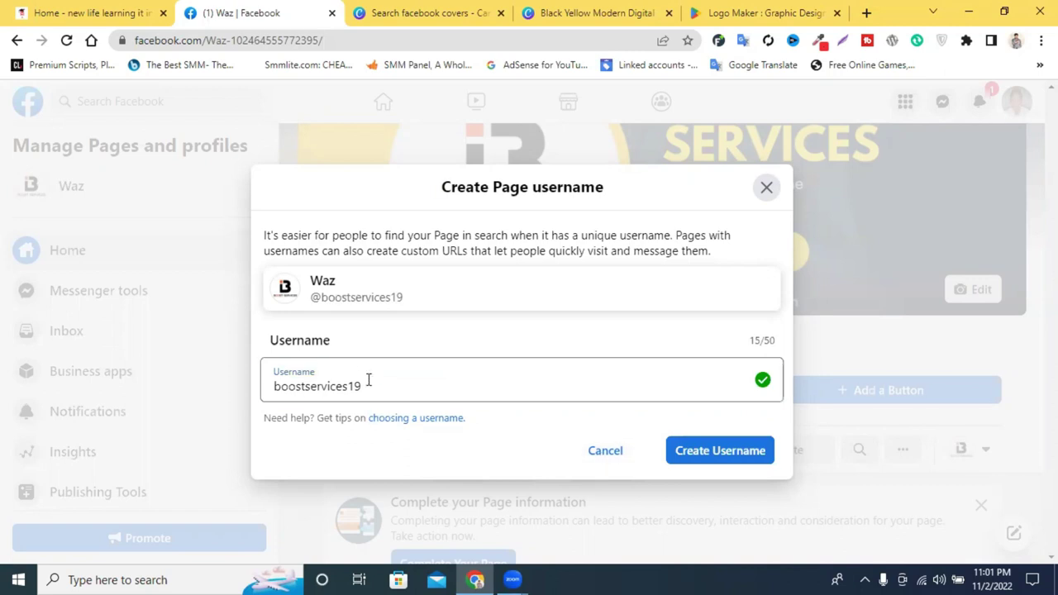
Try "boostservicesbd" as the Page username instead
left_click_drag(368, 379, 355, 378)
type("b")
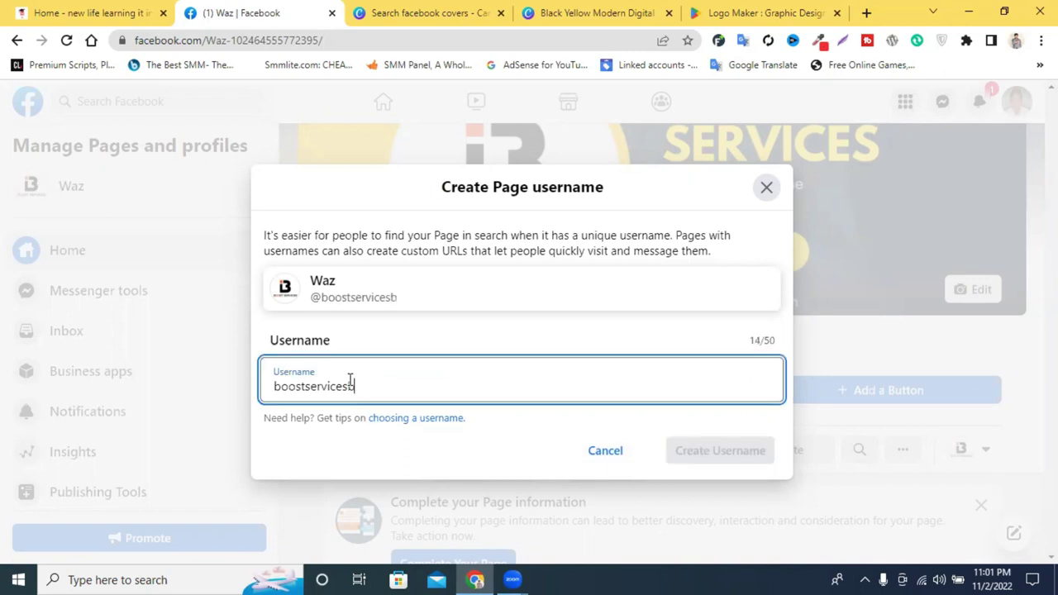
type("d")
left_click(461, 475)
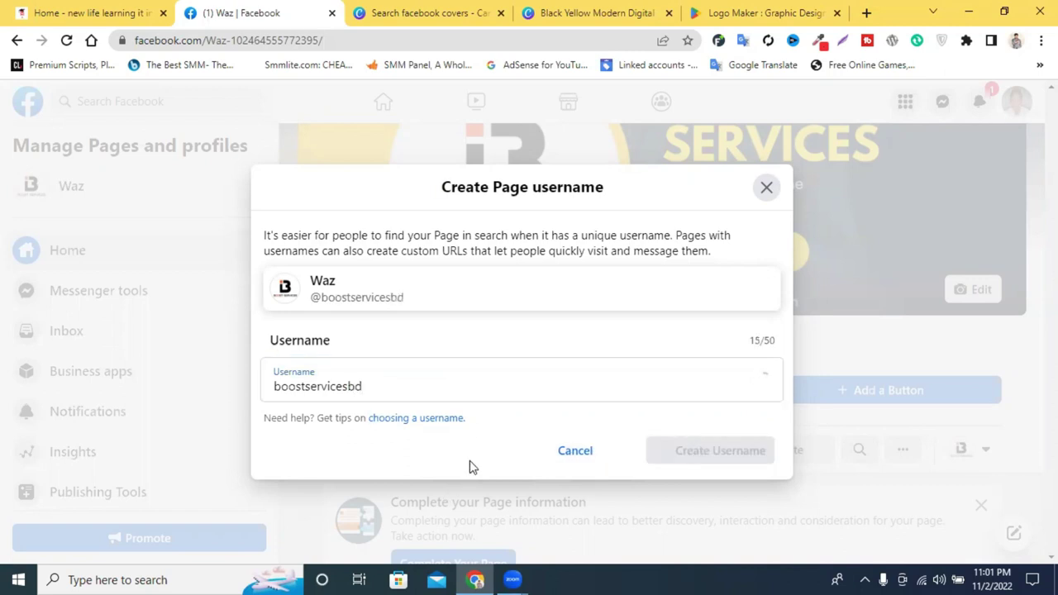
Set the Waz Page's username to "boostservices19", create it and finish the username setup
left_click_drag(374, 382, 354, 384)
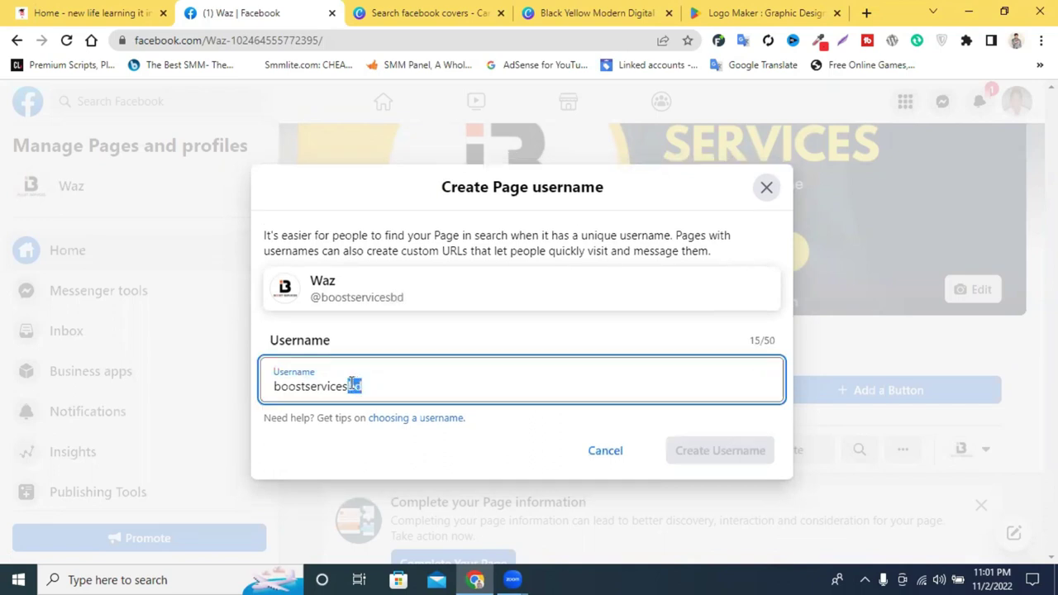
type("19")
left_click(706, 451)
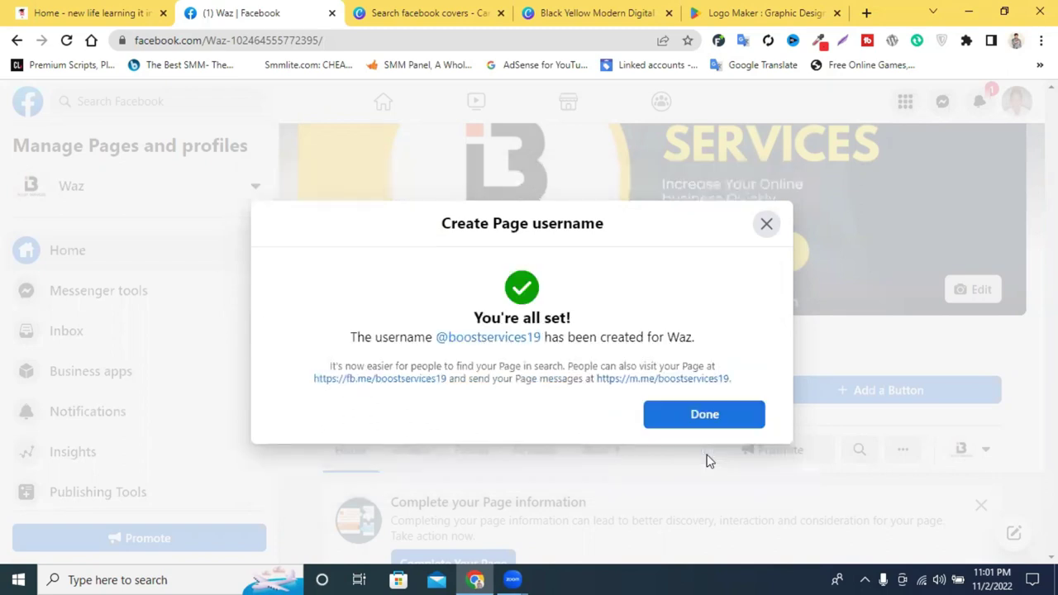
left_click(704, 415)
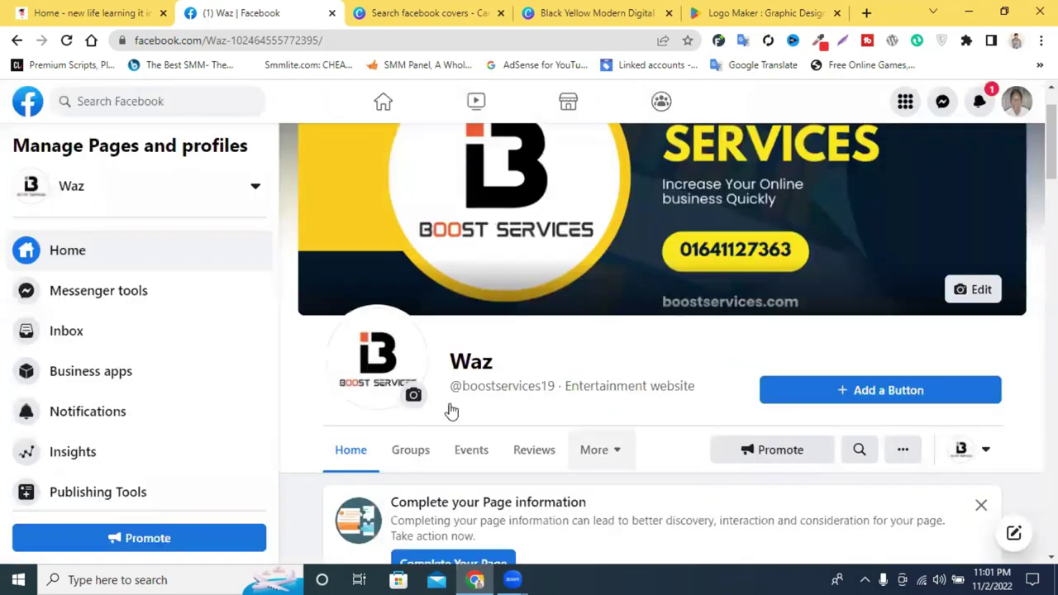
Look over the Waz Page's other actions, its management options and the Page information section
scroll(412, 415, "down", 1)
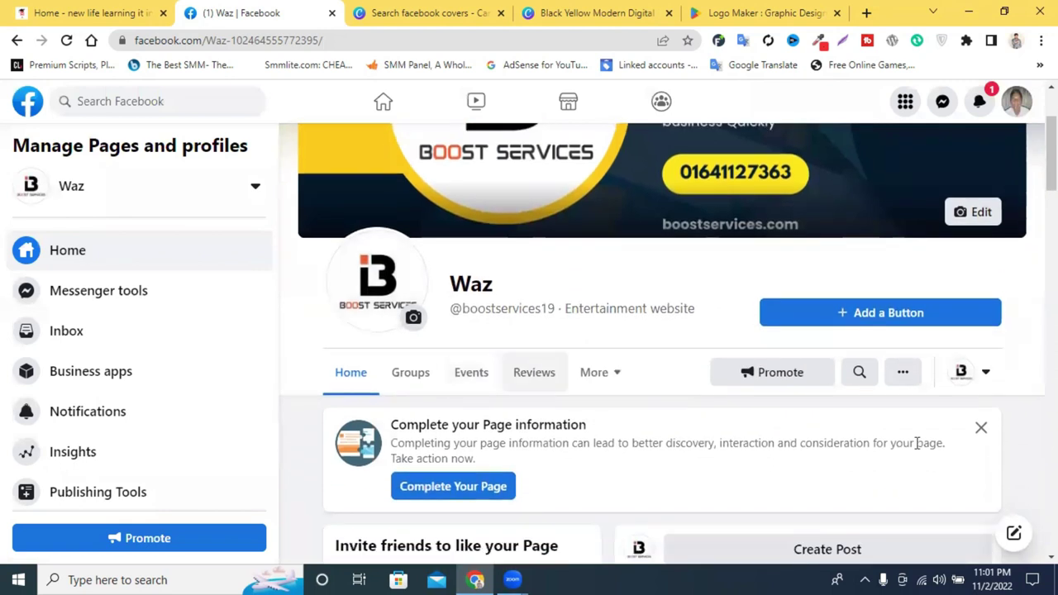
left_click(901, 376)
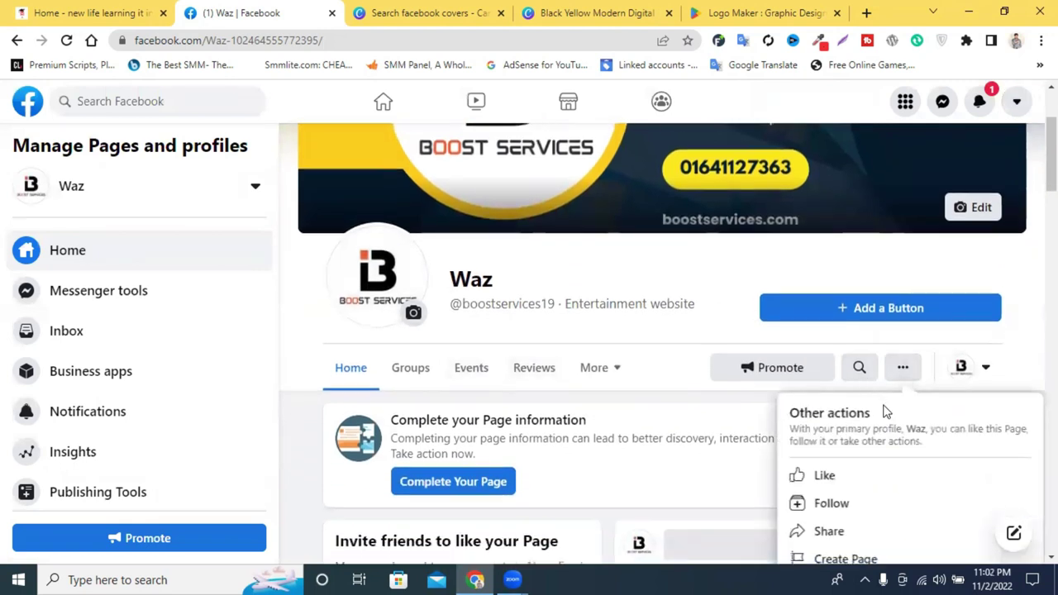
scroll(884, 409, "down", 2)
scroll(394, 391, "up", 3)
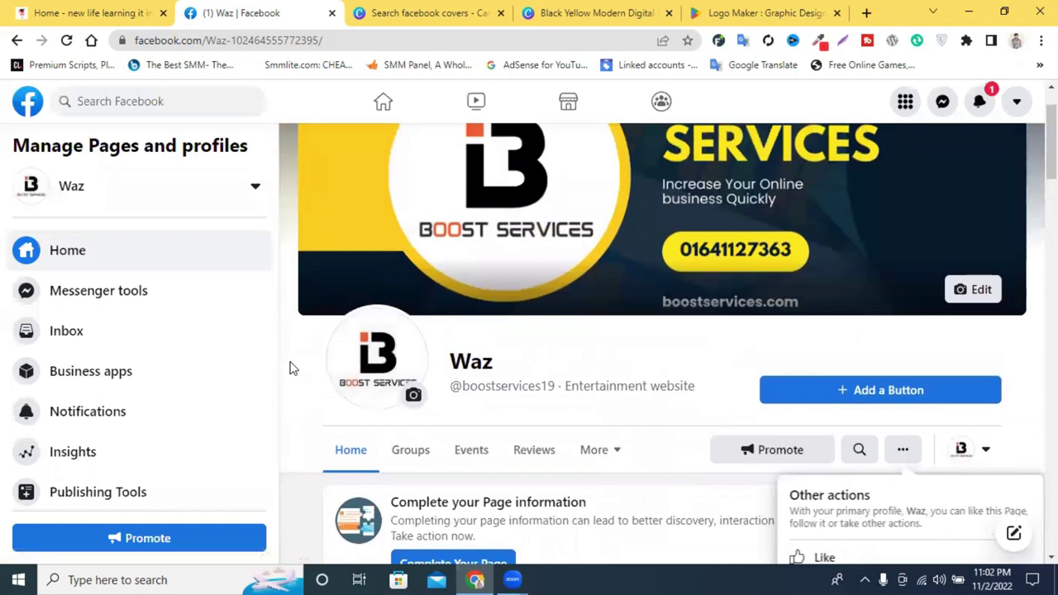
scroll(333, 383, "down", 2)
scroll(145, 405, "down", 2)
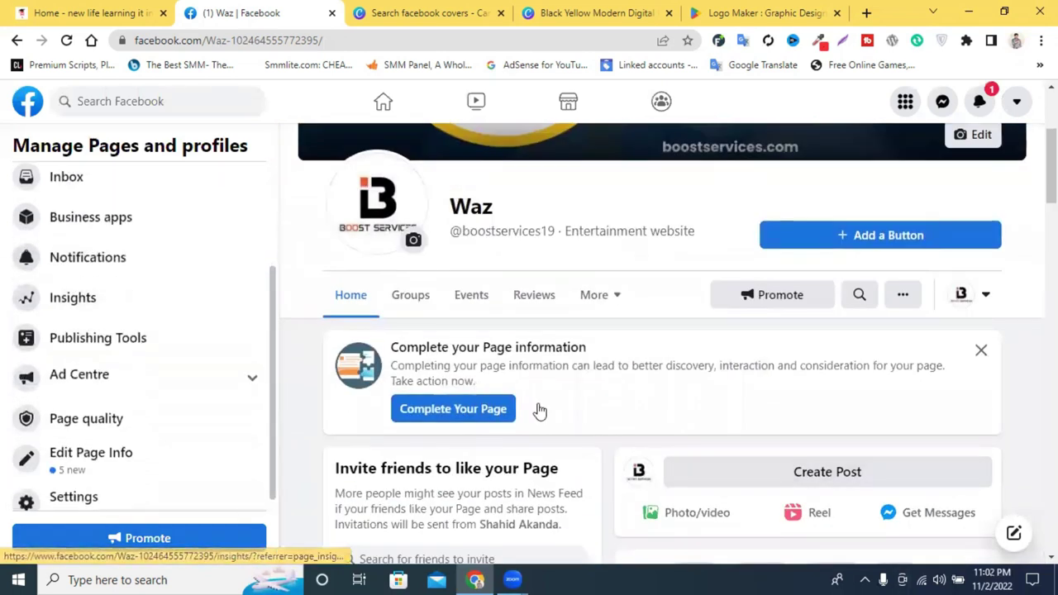
scroll(538, 408, "down", 2)
scroll(619, 413, "up", 3)
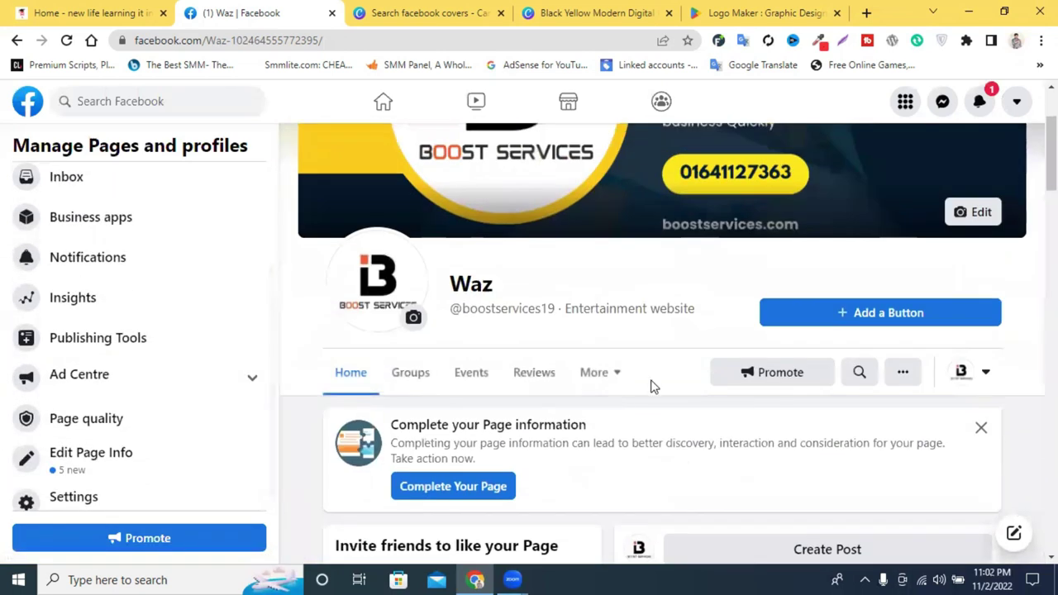
Review the available visitor actions and add Follow as the Waz Page's action button
left_click(863, 313)
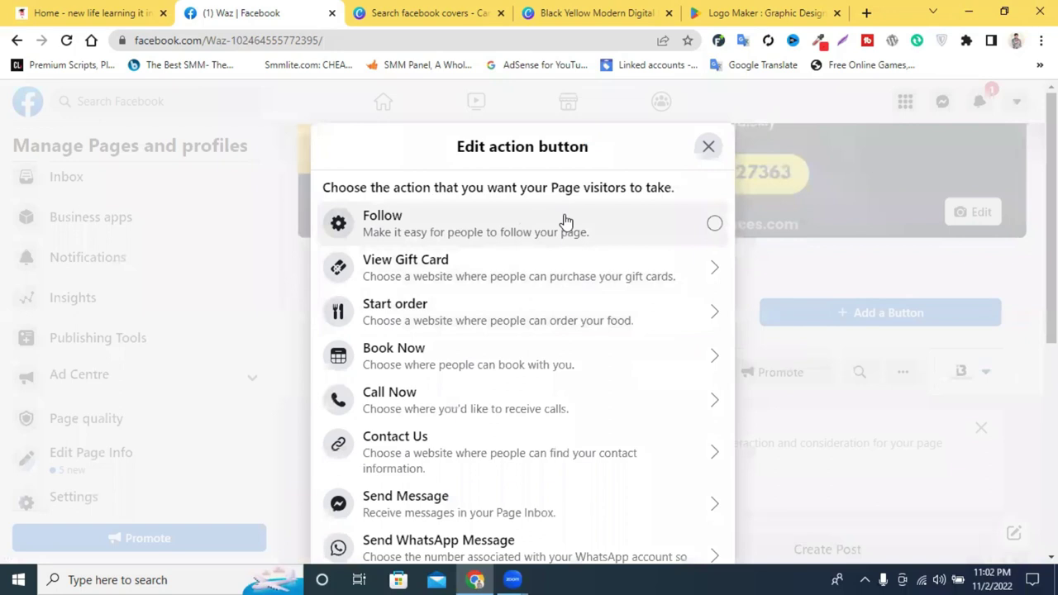
scroll(552, 321, "down", 5)
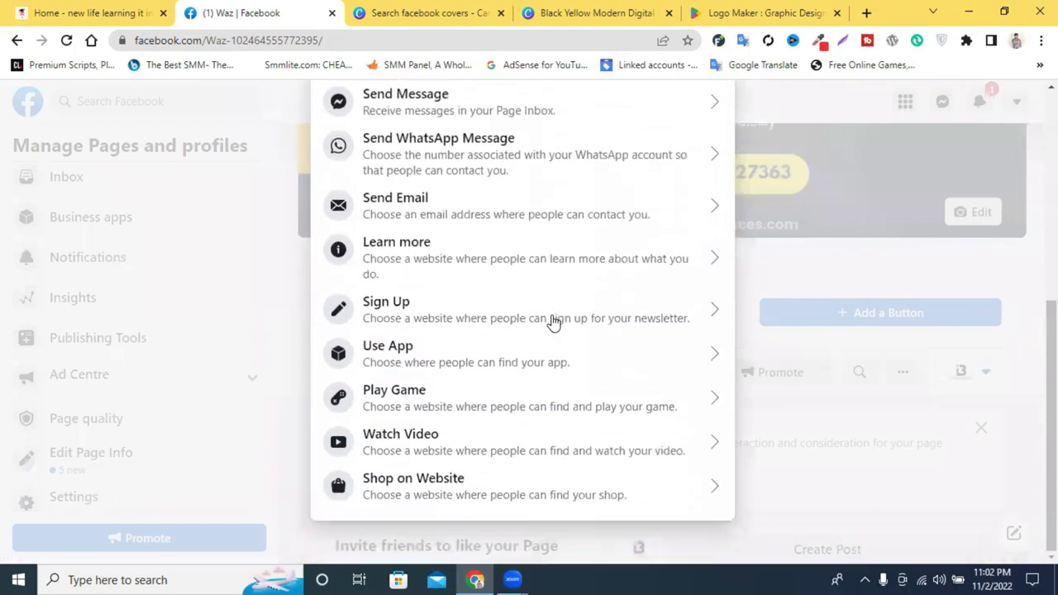
scroll(552, 321, "up", 5)
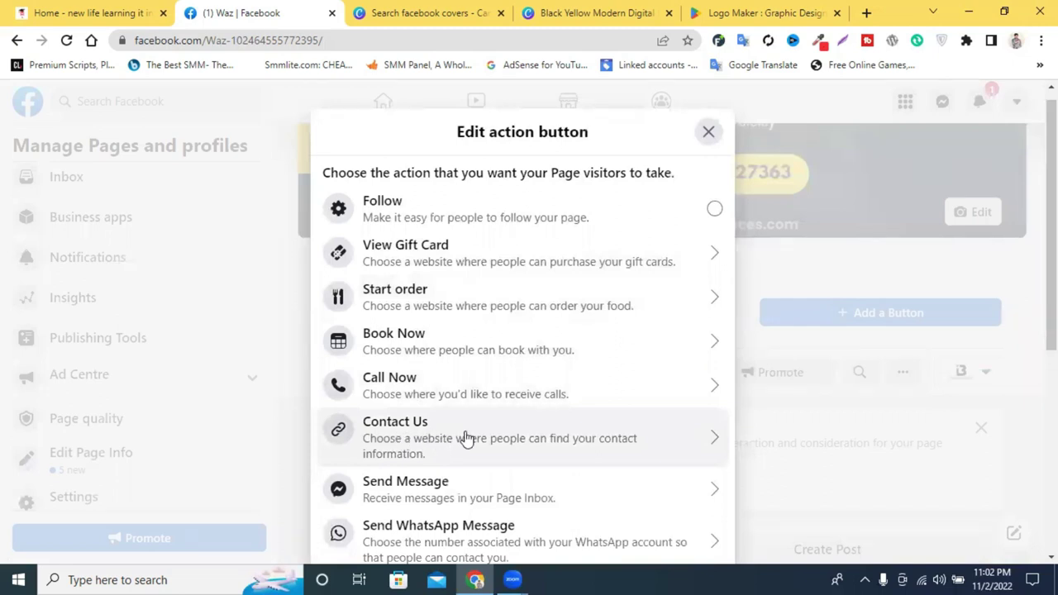
scroll(454, 430, "down", 1)
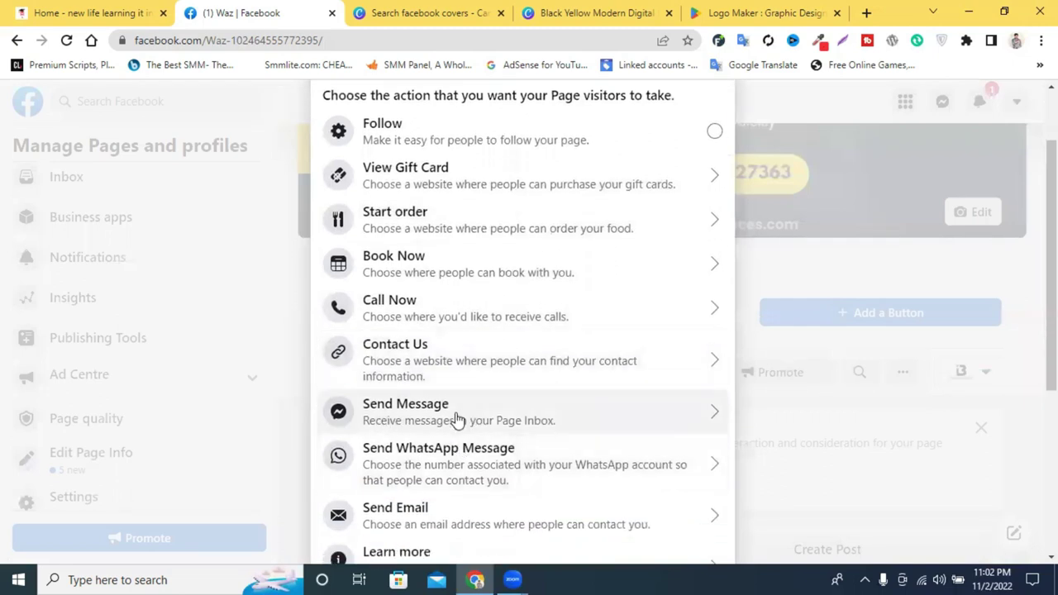
scroll(496, 408, "down", 1)
scroll(463, 396, "down", 2)
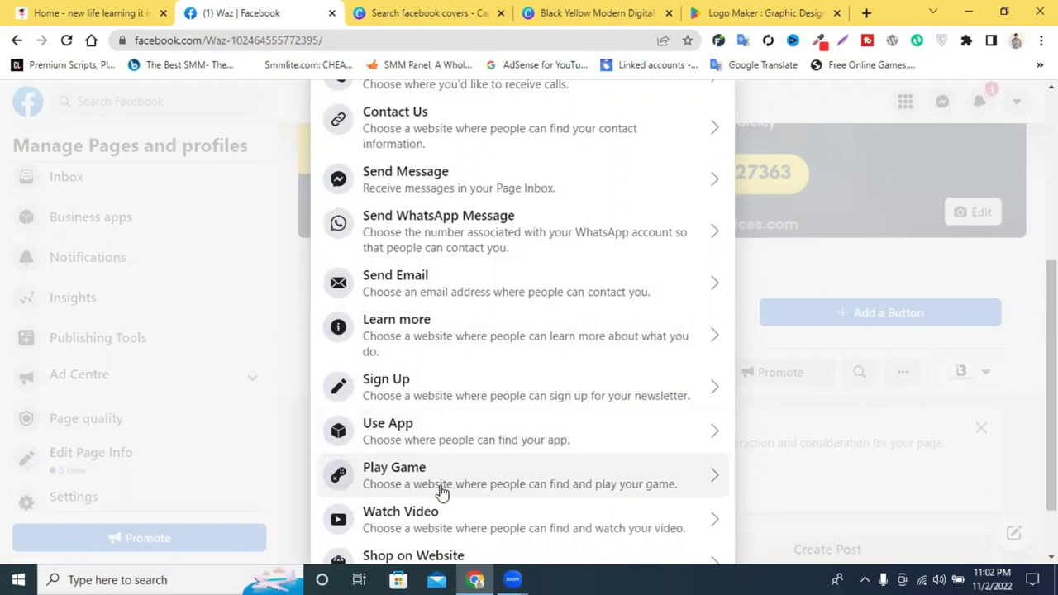
scroll(442, 492, "down", 2)
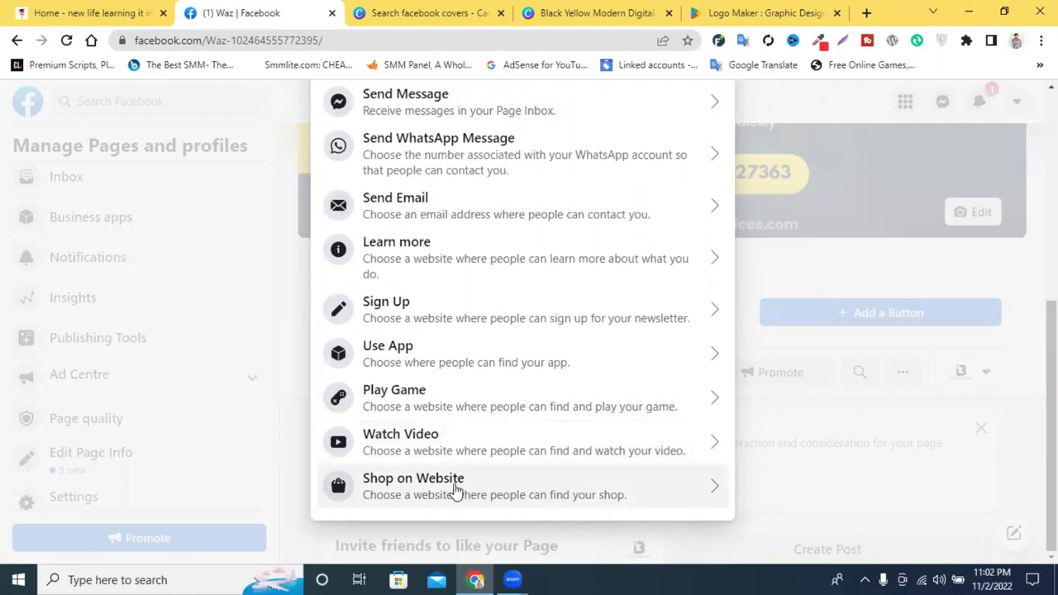
scroll(538, 434, "up", 5)
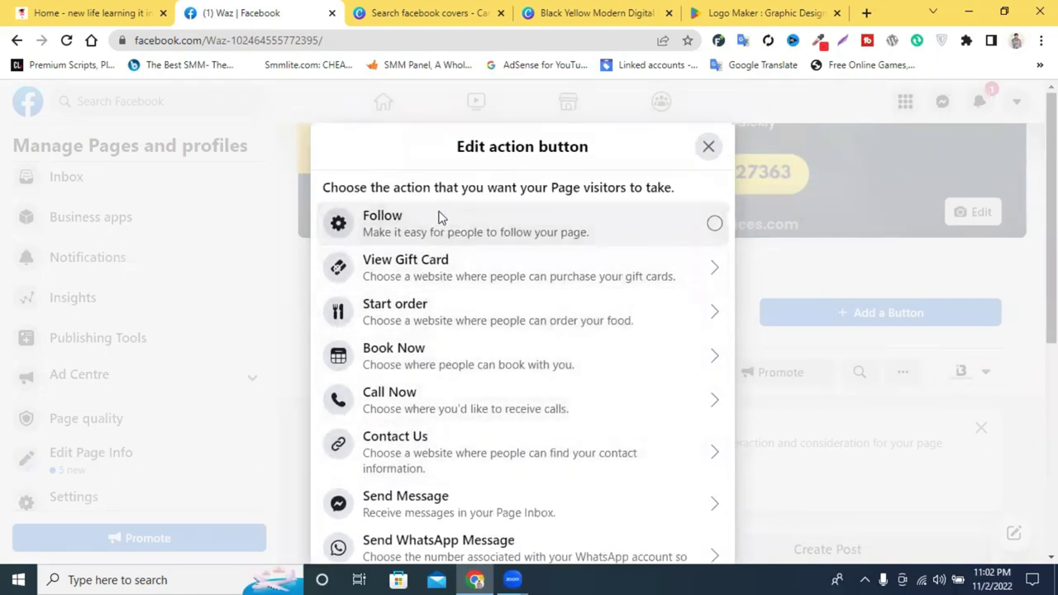
key("Escape")
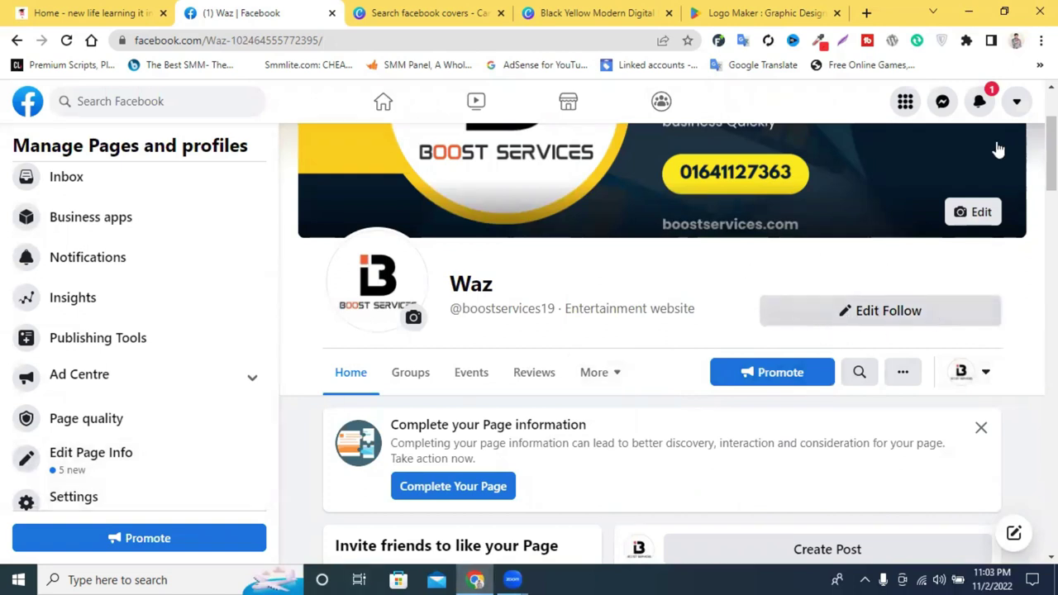
Look at the account's latest notifications and dismiss them
left_click(980, 104)
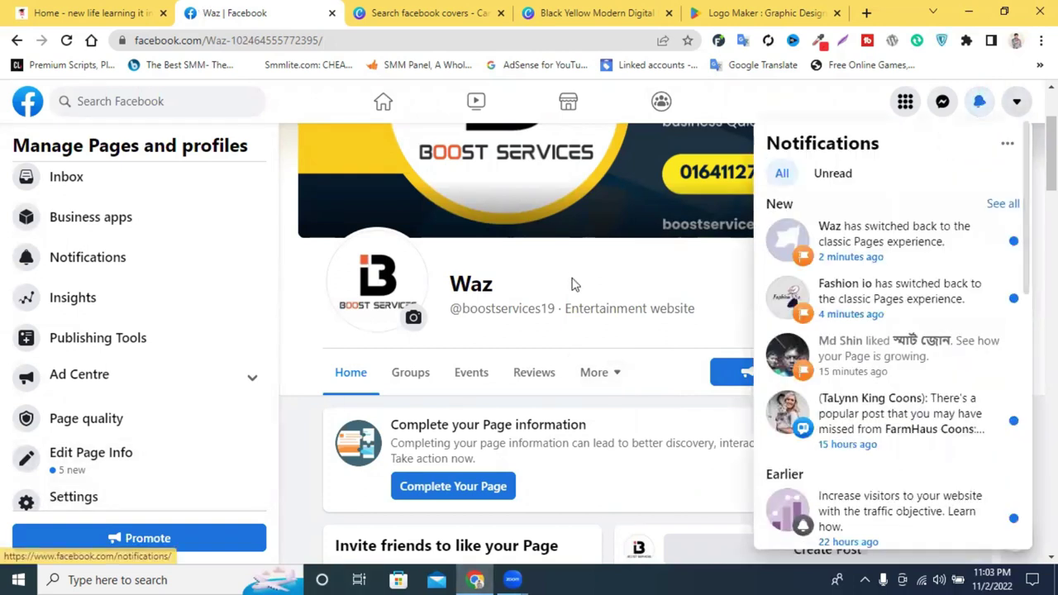
key("Escape")
Try to open the Waz Page's info for editing, reloading the page
scroll(99, 372, "up", 3)
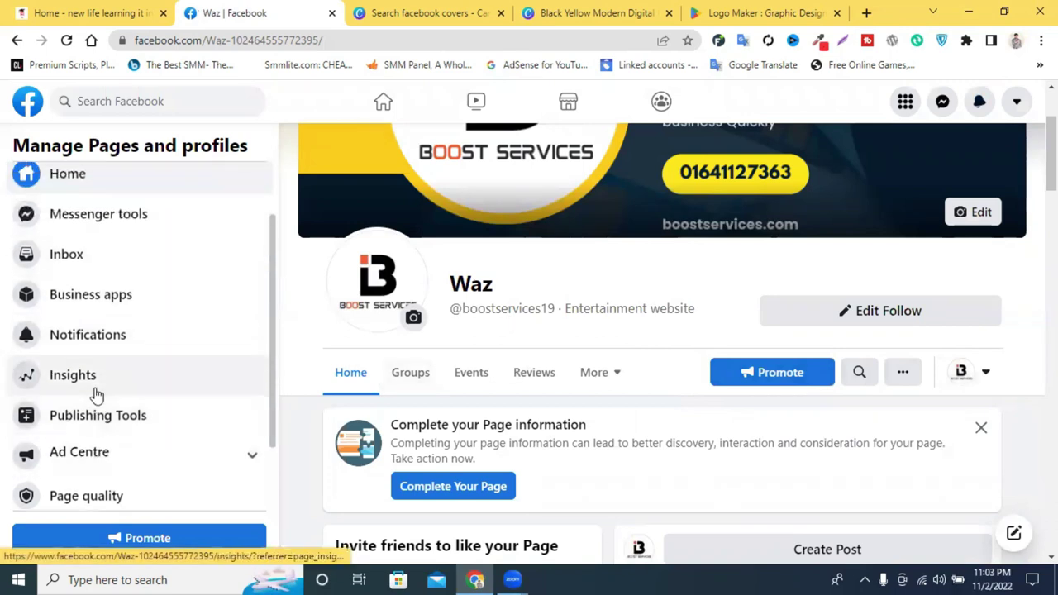
scroll(122, 322, "down", 2)
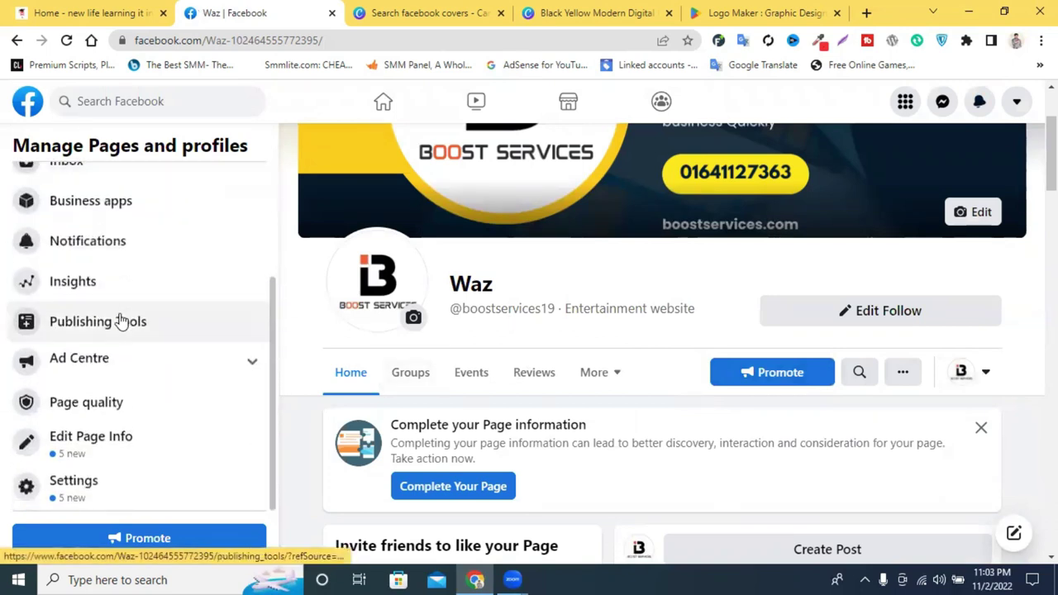
left_click(105, 444)
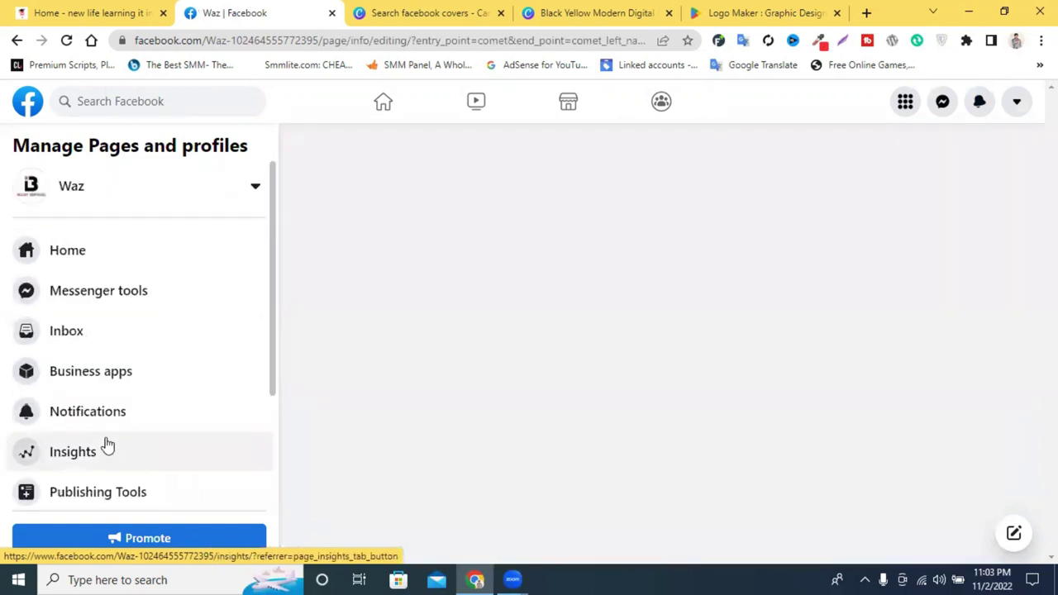
left_click(523, 442)
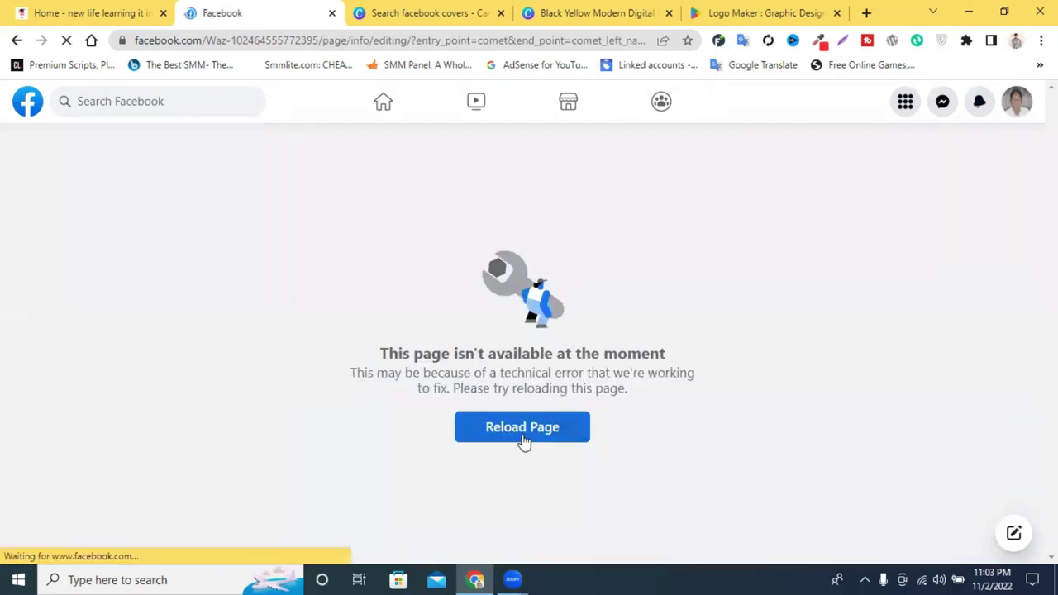
Leave the Page info editor and return to the personal profile's home feed
left_click(13, 47)
left_click(13, 47)
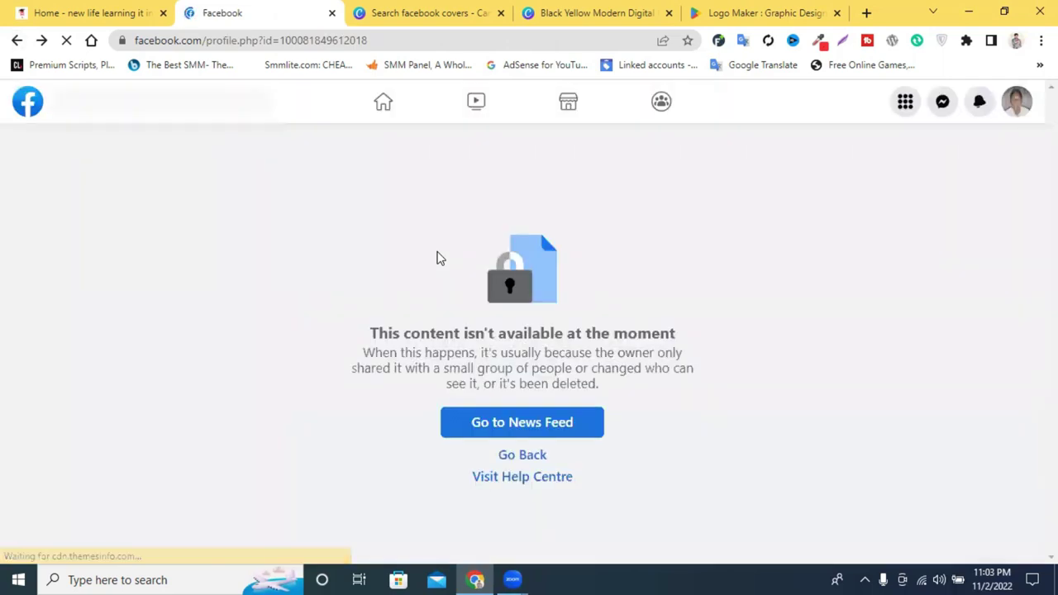
left_click(381, 104)
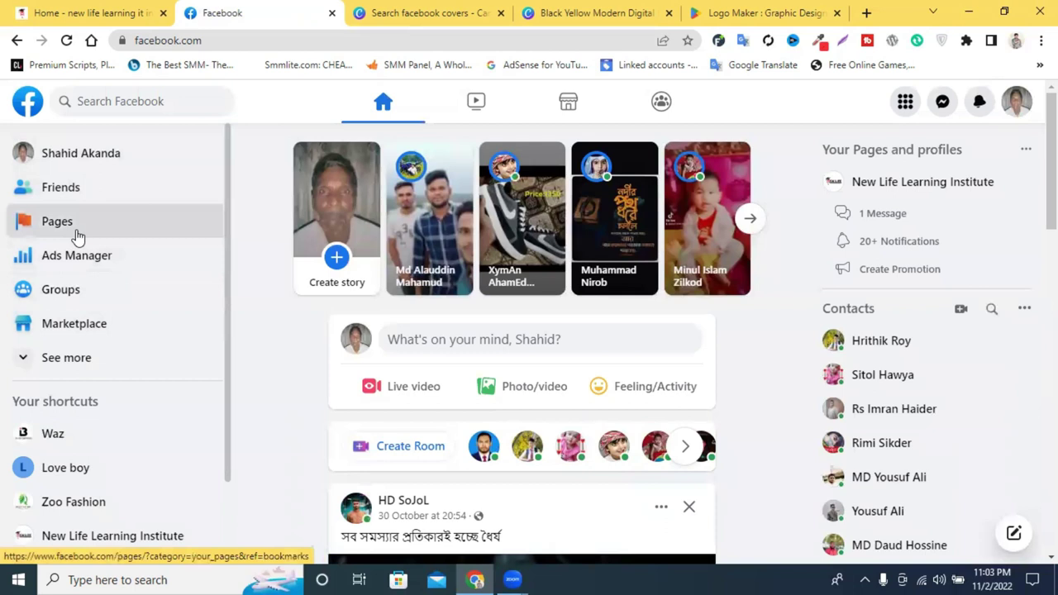
Open the Waz Page from the list of managed Pages and bring up its Page info for editing
left_click(75, 236)
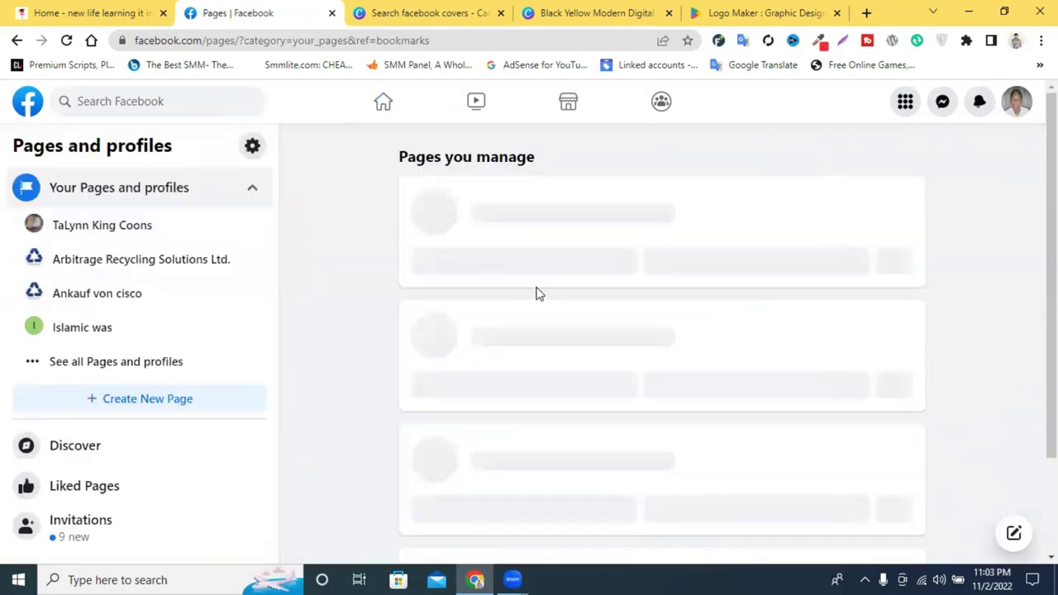
scroll(524, 319, "down", 10)
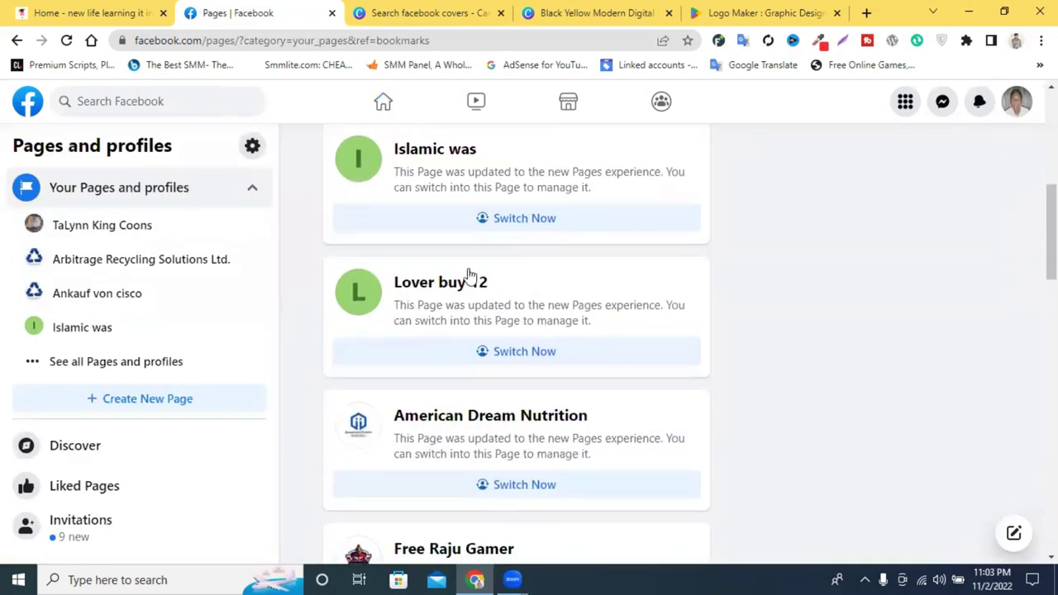
scroll(452, 291, "down", 4)
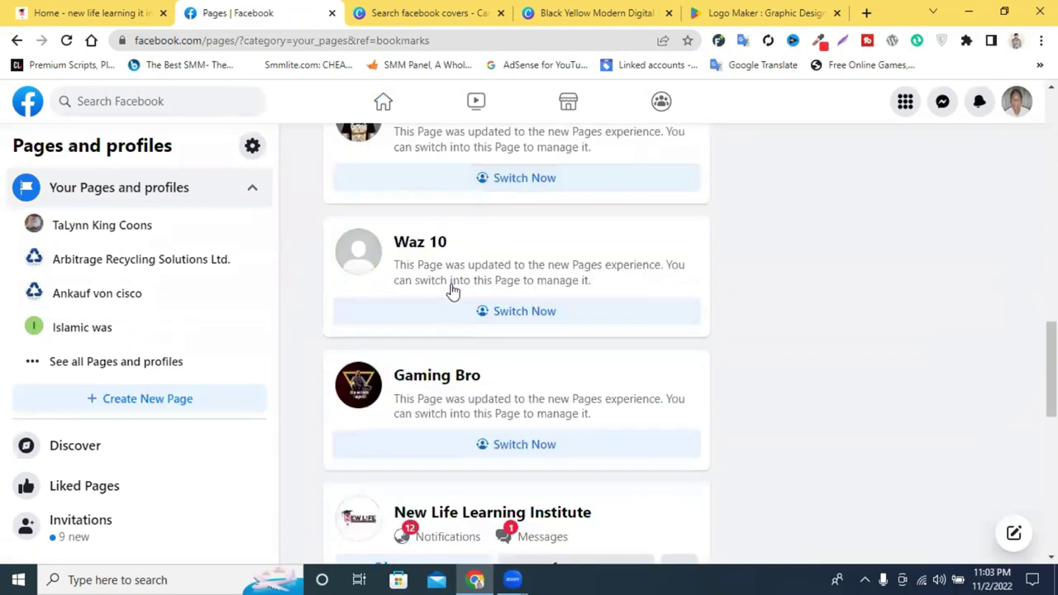
scroll(419, 248, "down", 5)
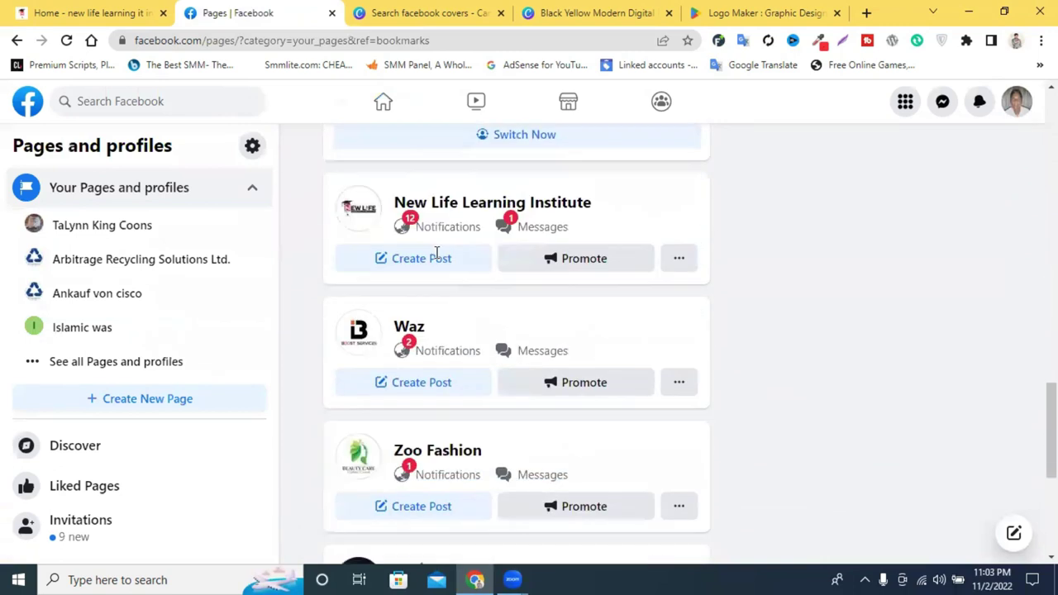
left_click(420, 251)
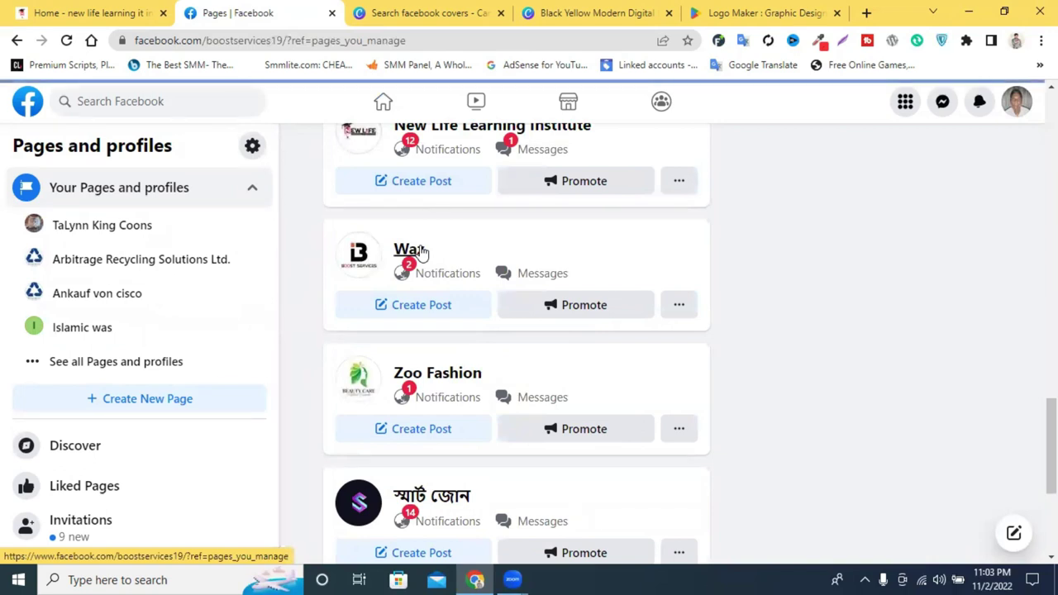
scroll(124, 355, "down", 2)
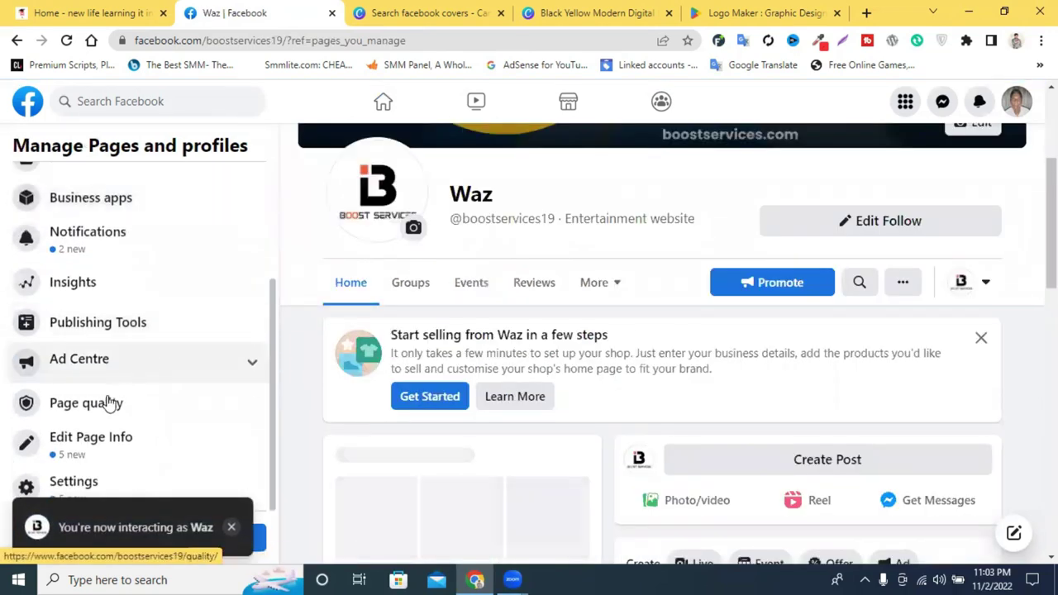
left_click(106, 450)
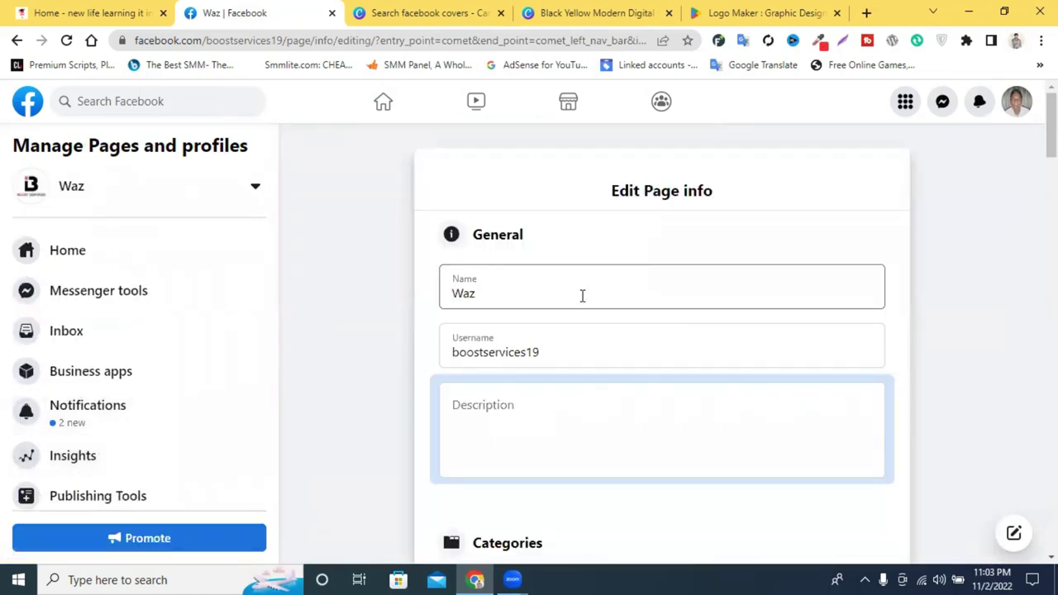
Rename the Page as Boost Services and submit the name change request
scroll(130, 438, "down", 2)
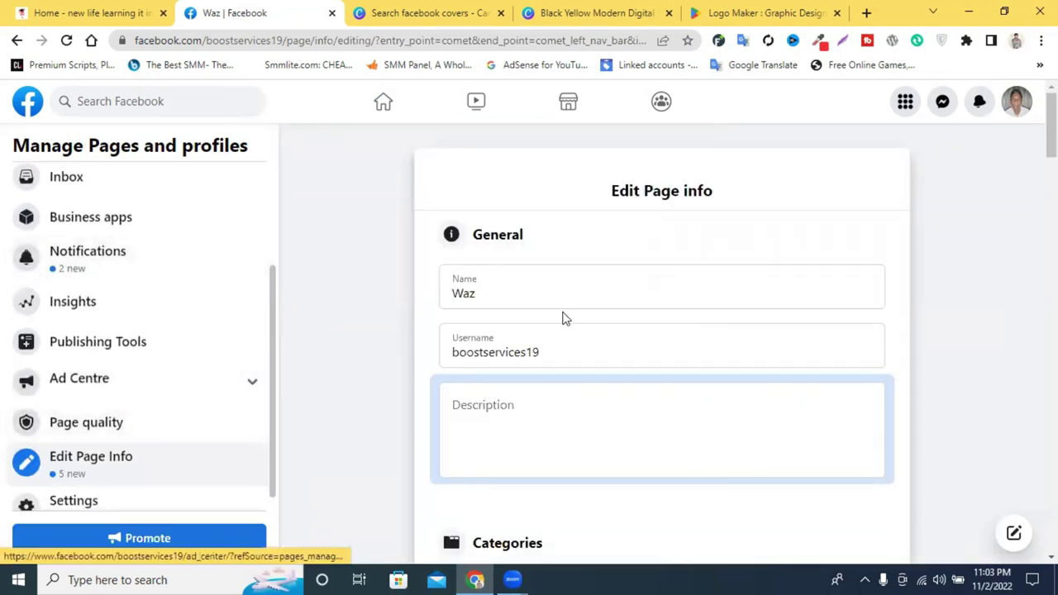
double_click(514, 301)
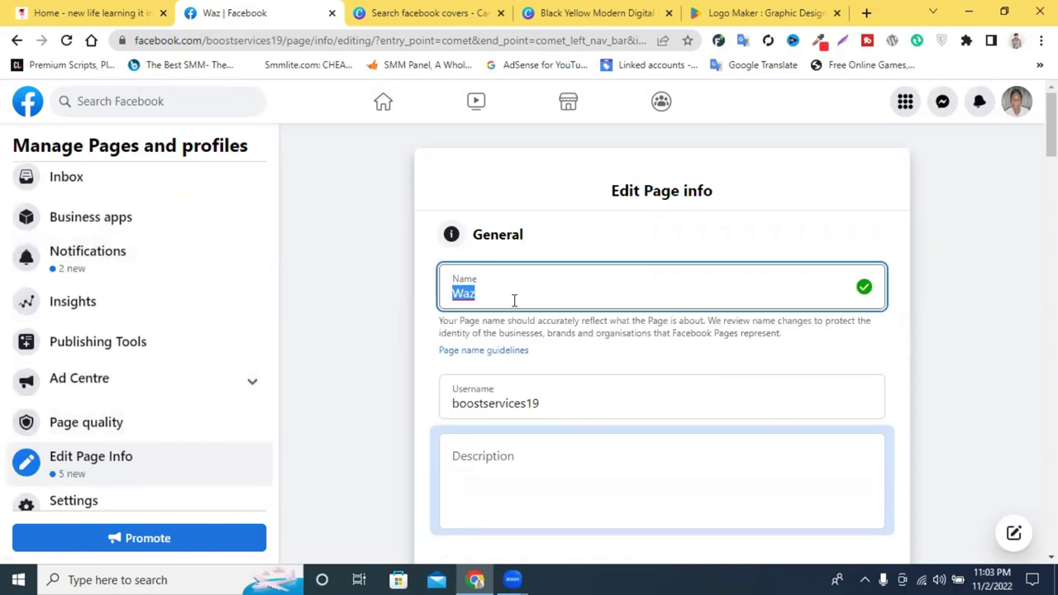
type("Boost Services")
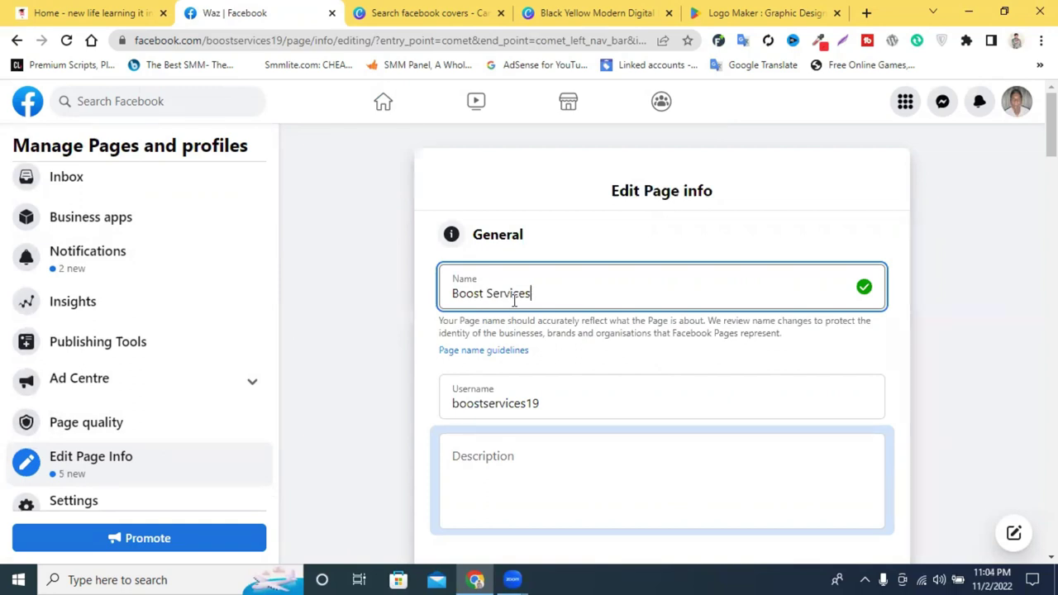
scroll(591, 303, "down", 2)
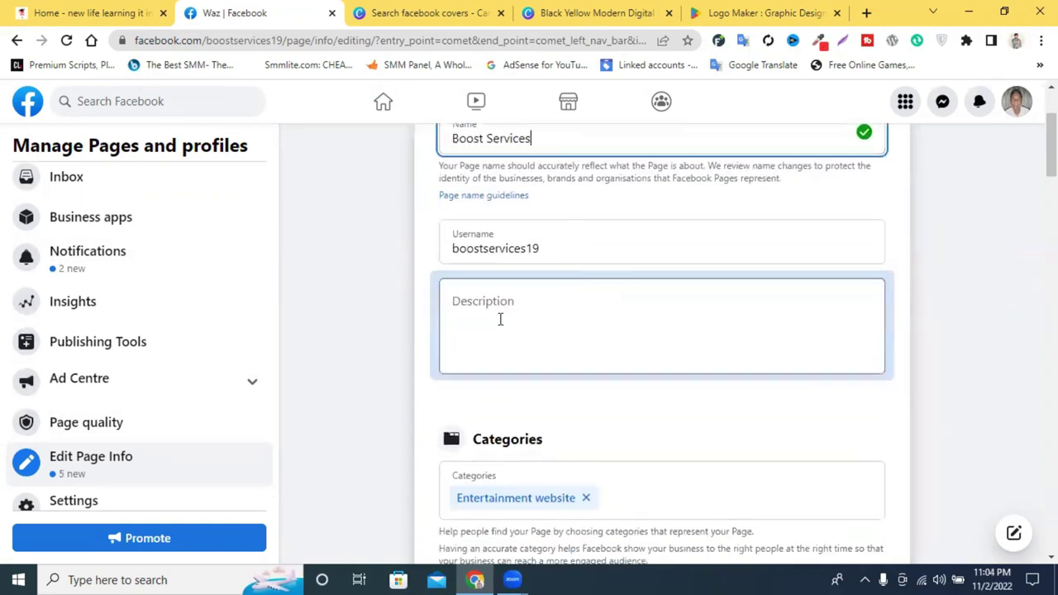
left_click(504, 313)
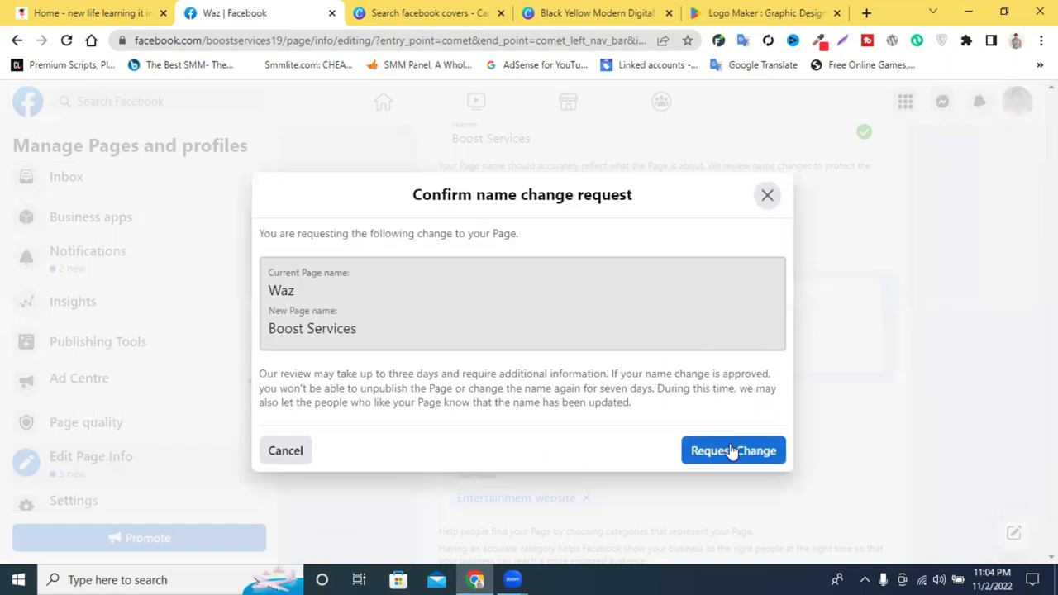
left_click(732, 450)
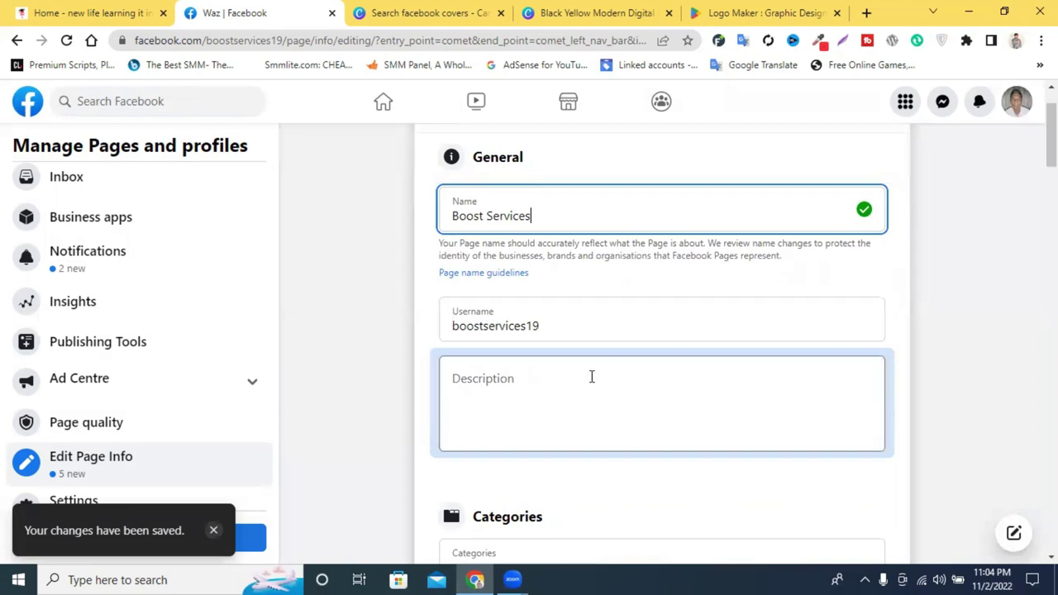
Set the Page's description to "best Boost Servies In bangladesh" and save it
left_click(531, 387)
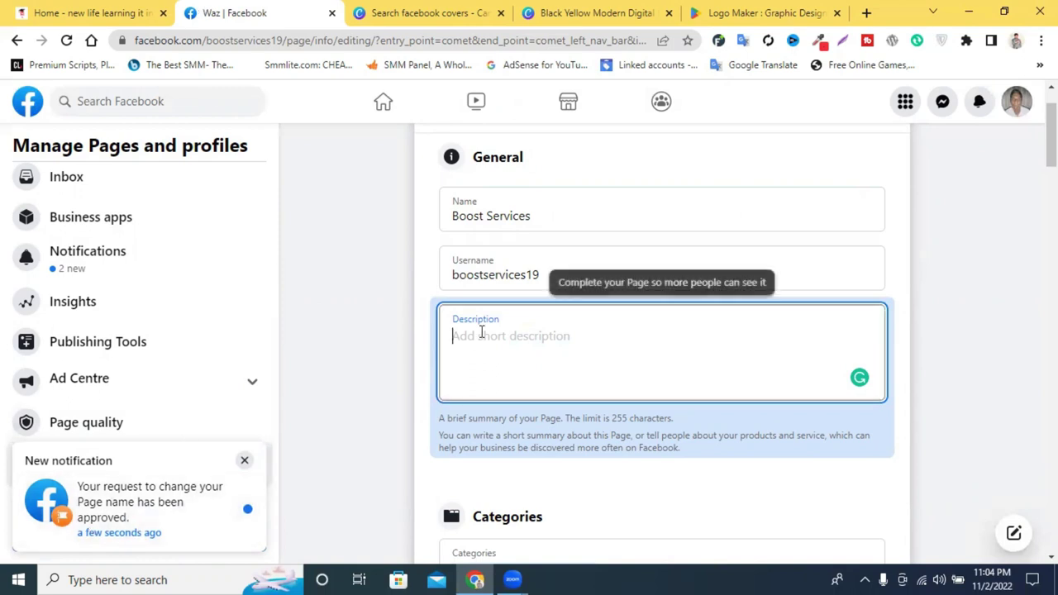
type("b")
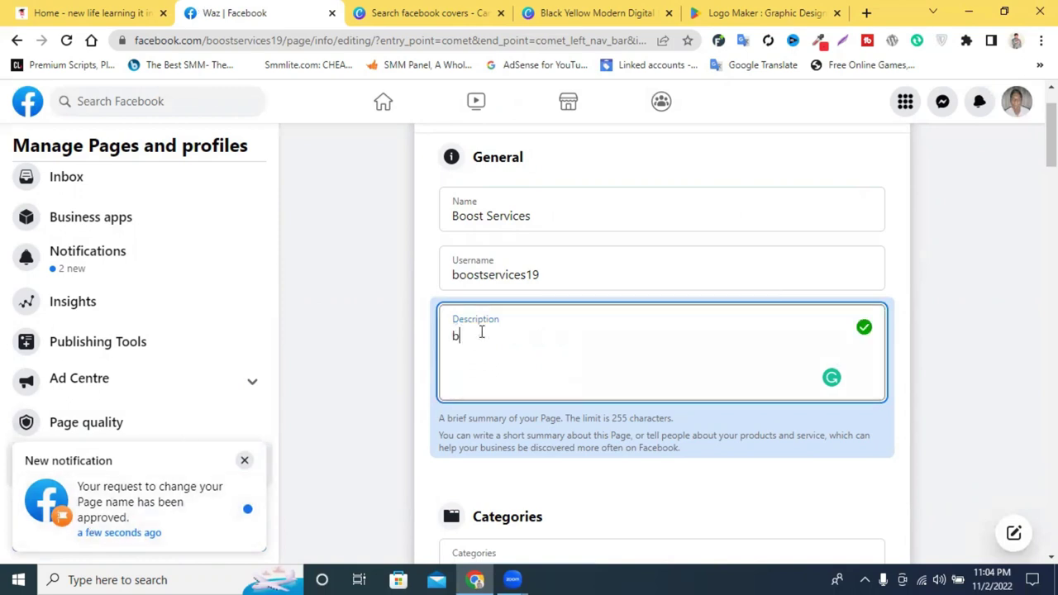
type("est boost Servies In bangladesh")
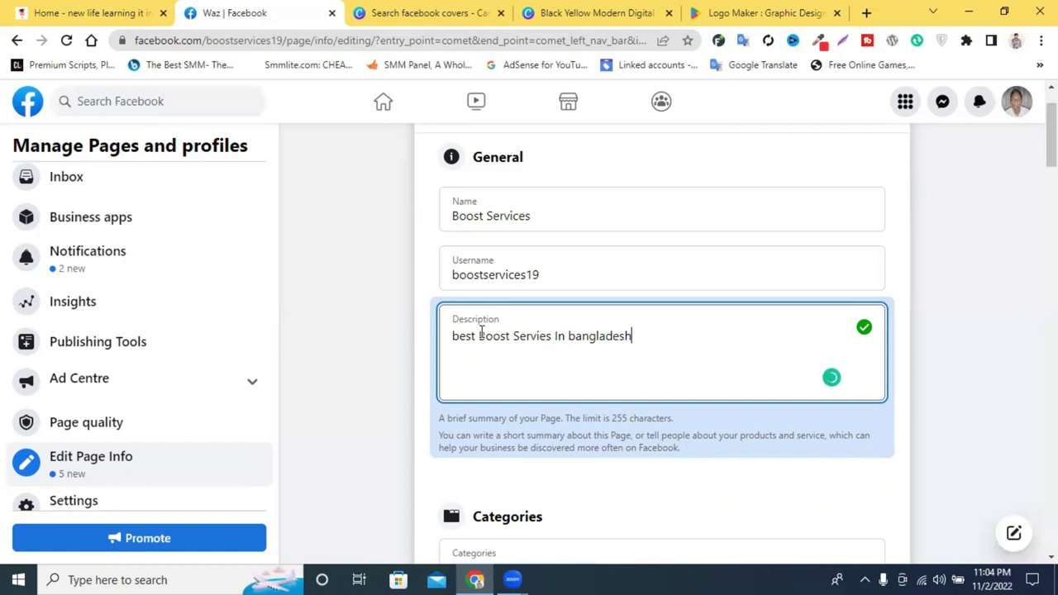
scroll(488, 334, "down", 2)
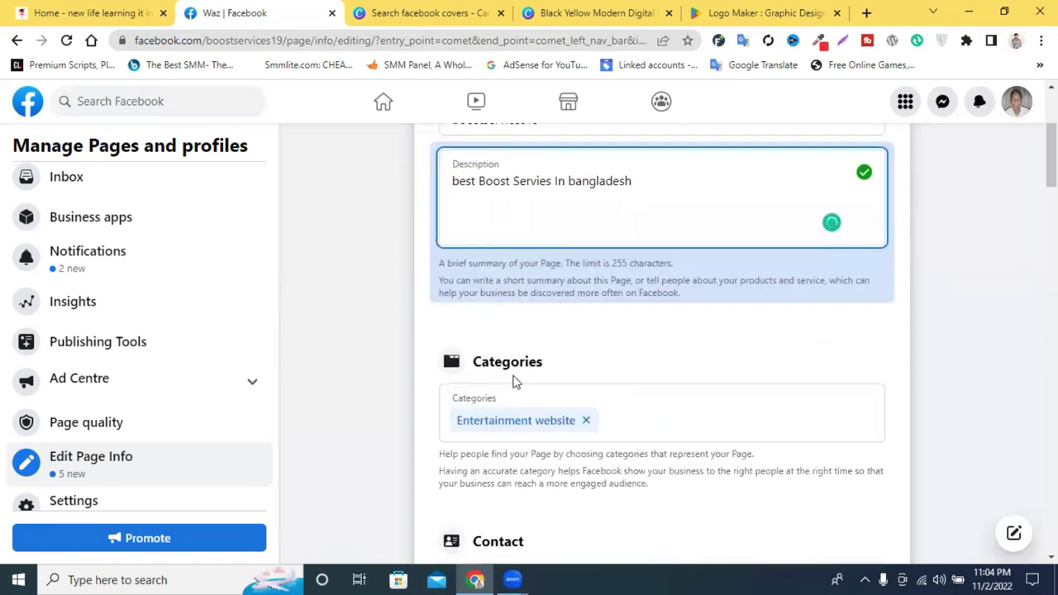
scroll(554, 361, "down", 2)
left_click(582, 226)
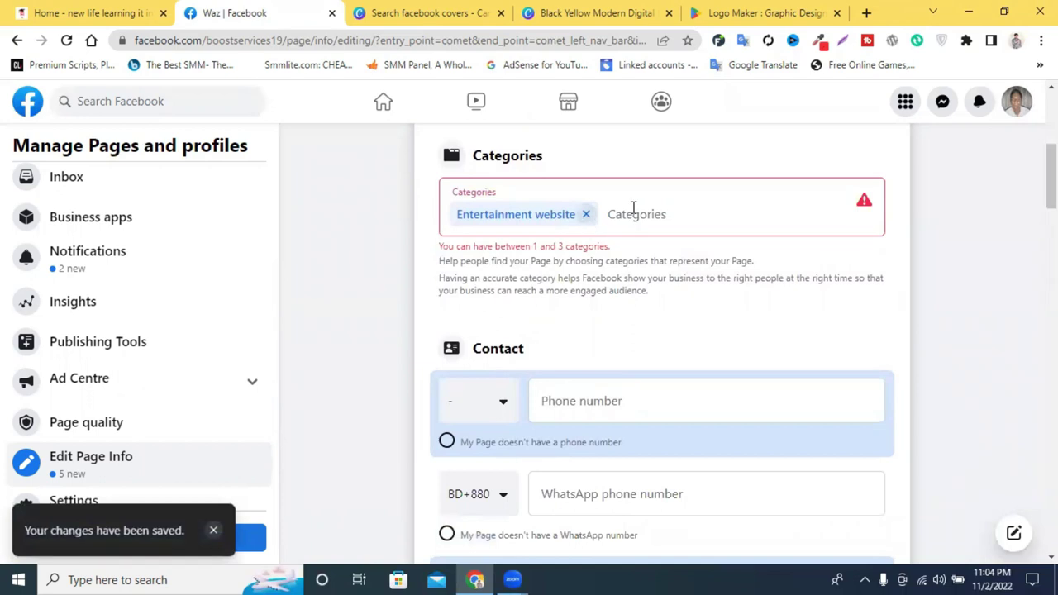
Add Marketing agency and Advertising agency to the Page's categories
left_click(633, 208)
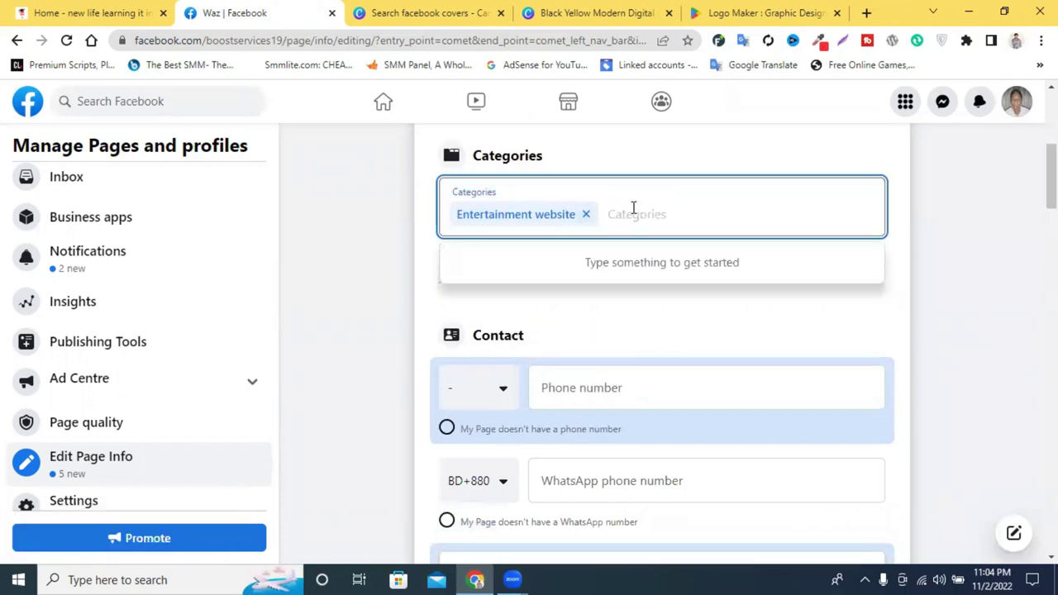
type("on")
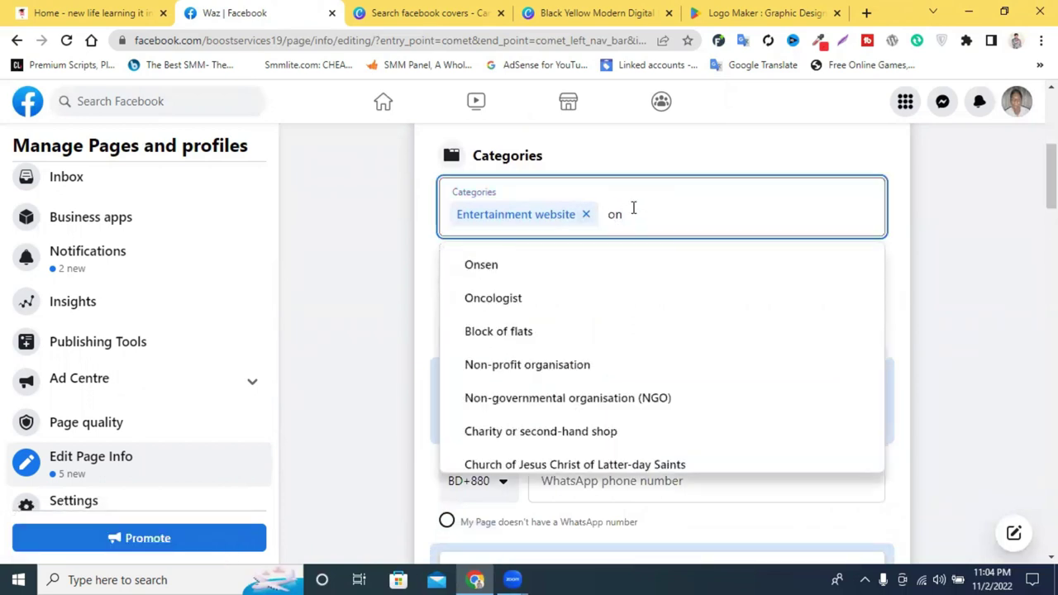
key("BackSpace")
key("BackSpace")
type("an")
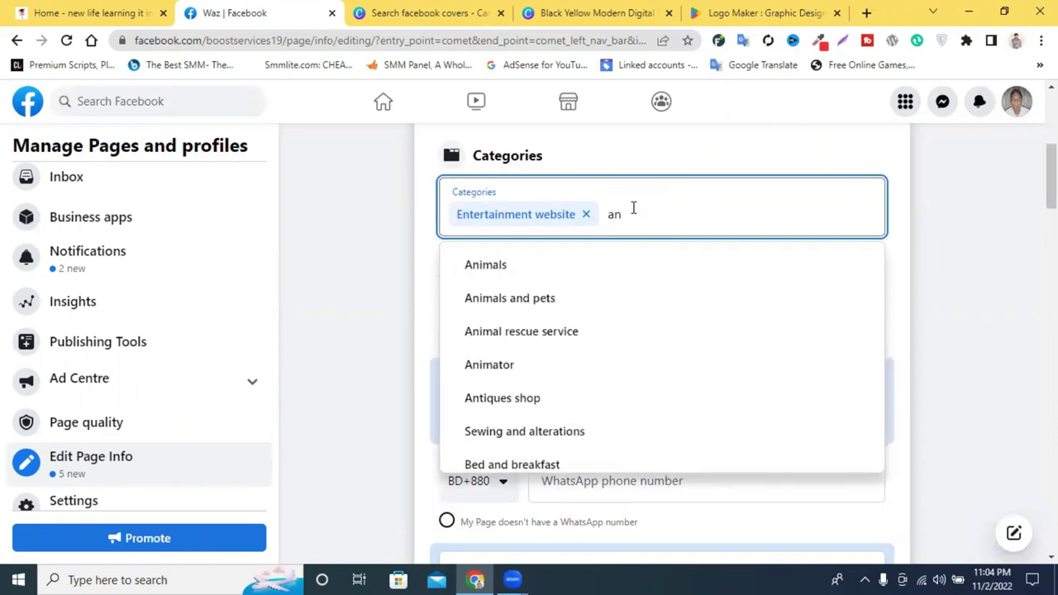
key("BackSpace")
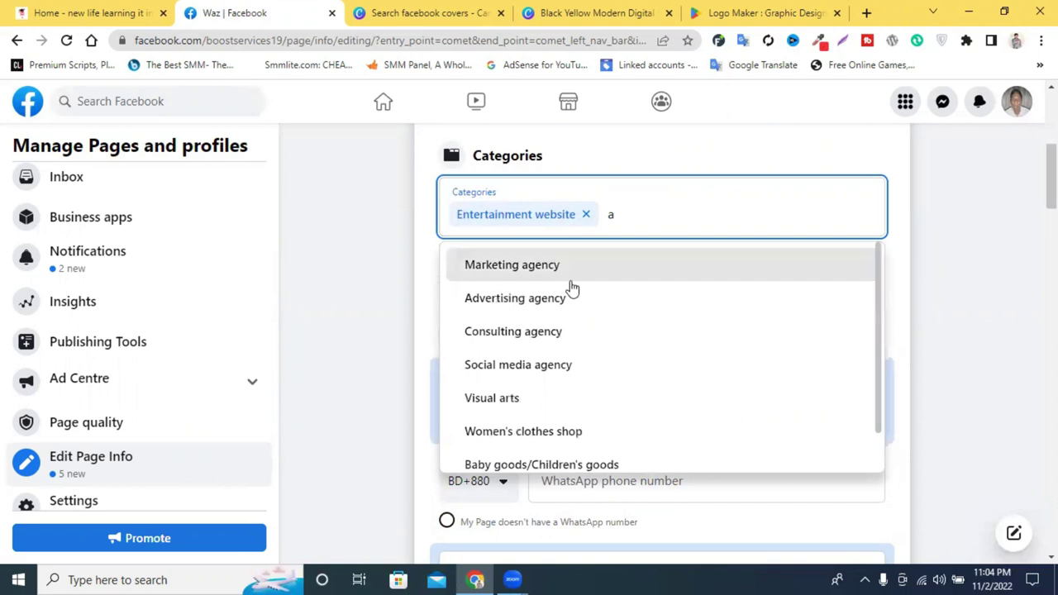
left_click(519, 266)
type("a")
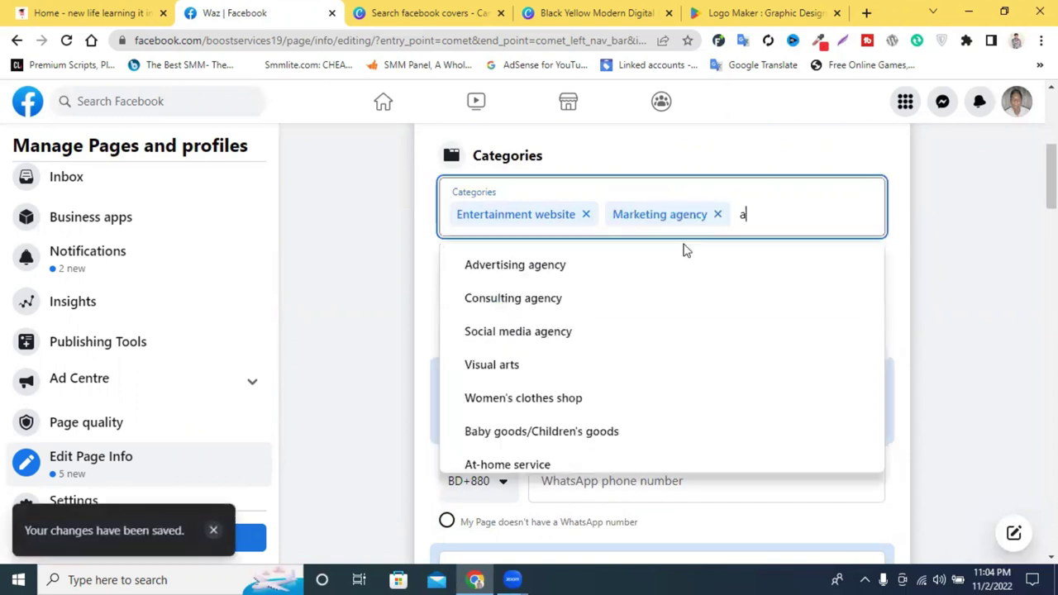
left_click(484, 276)
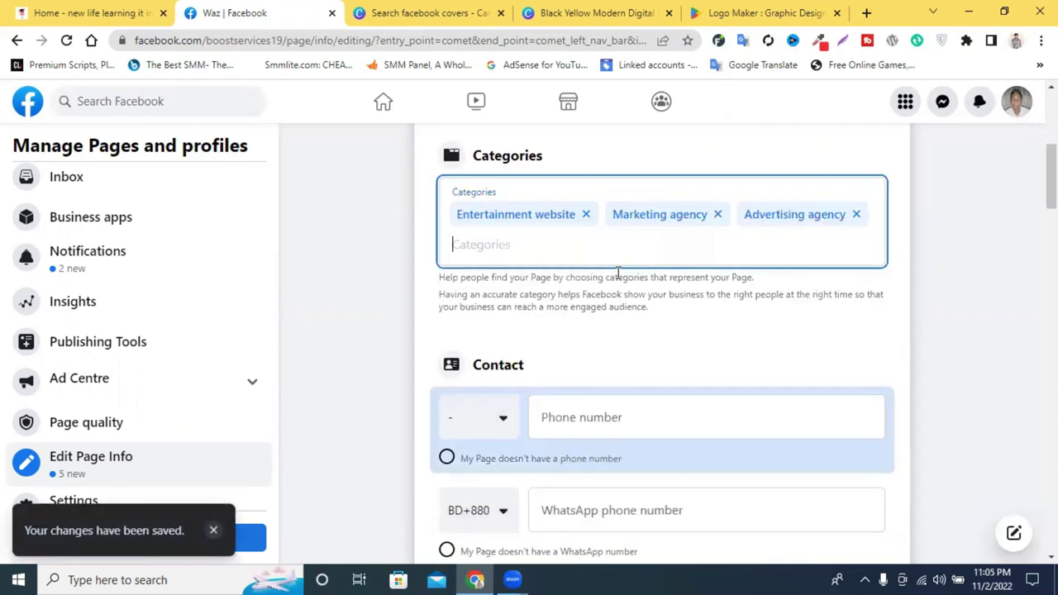
Replace the Entertainment website category with Social media agency
left_click(584, 216)
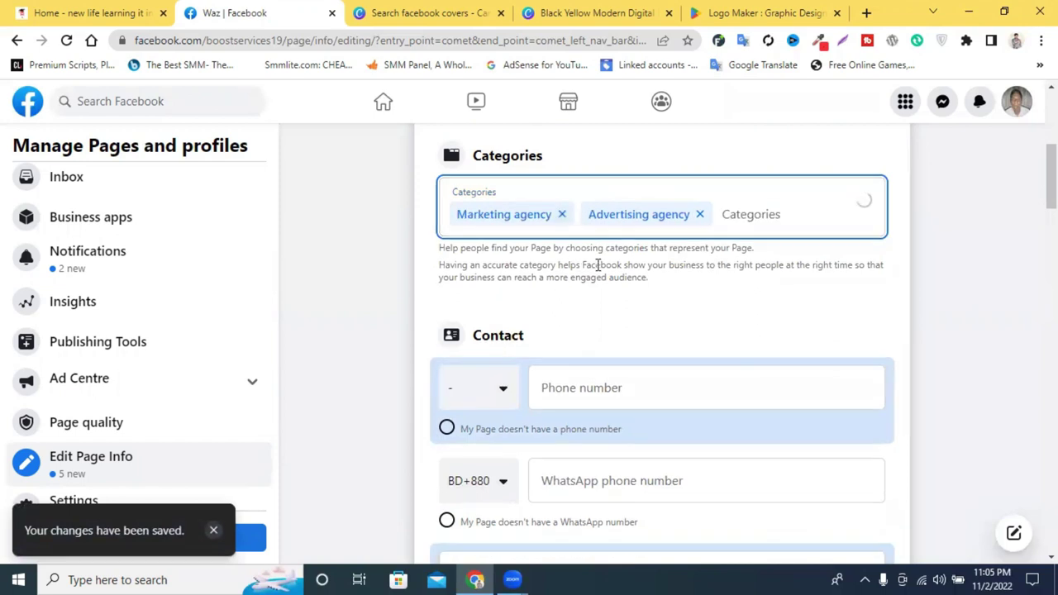
left_click(768, 218)
type("a")
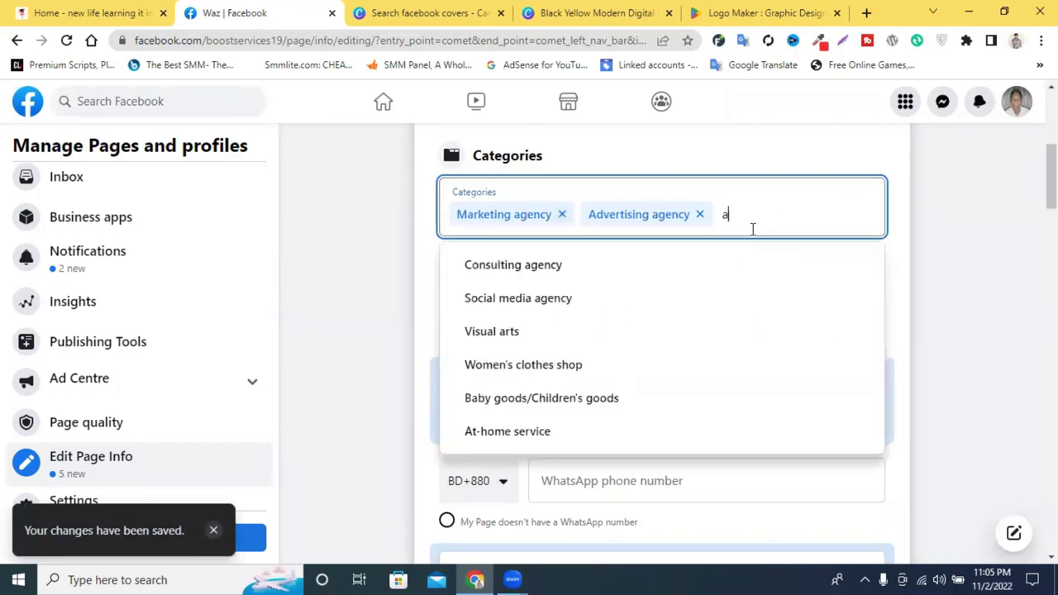
left_click(567, 299)
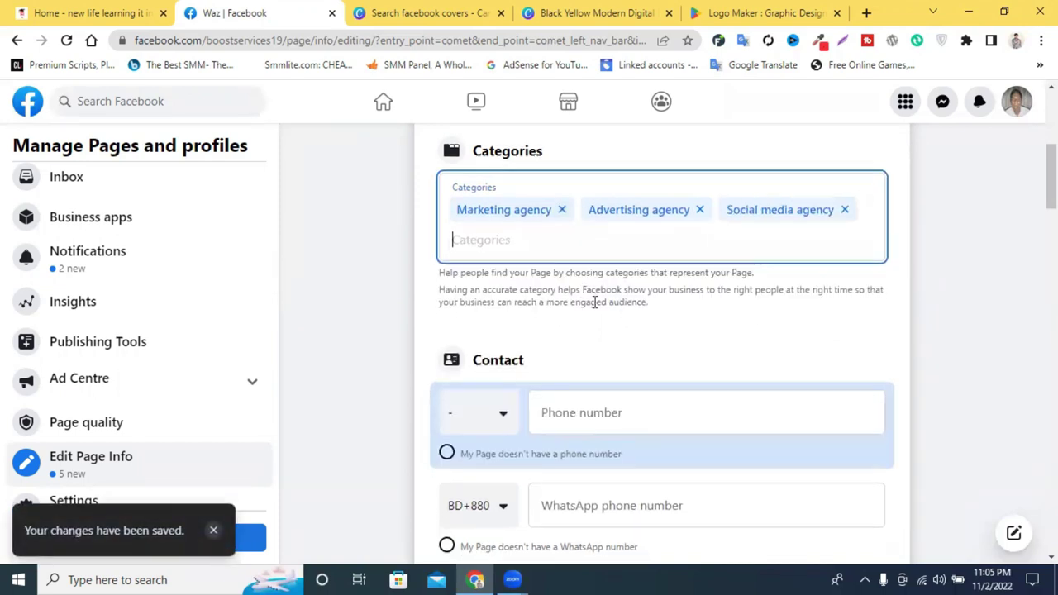
scroll(578, 318, "down", 1)
left_click(569, 339)
left_click(682, 395)
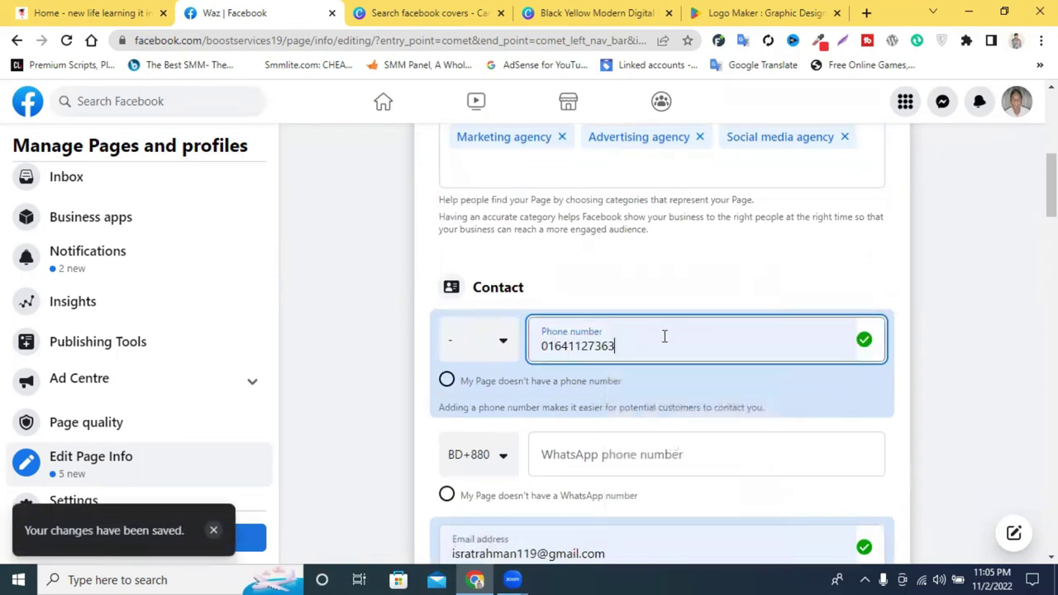
scroll(619, 322, "down", 2)
left_click(581, 307)
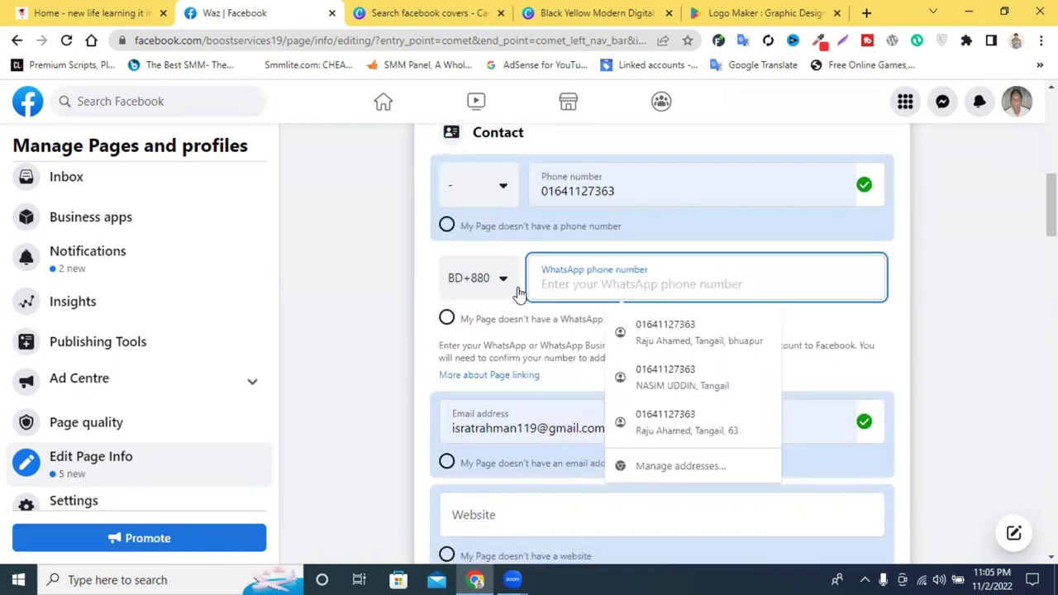
Set the phone number's country code to BD+880, refill the saved phone number and save the contact details
left_click(503, 187)
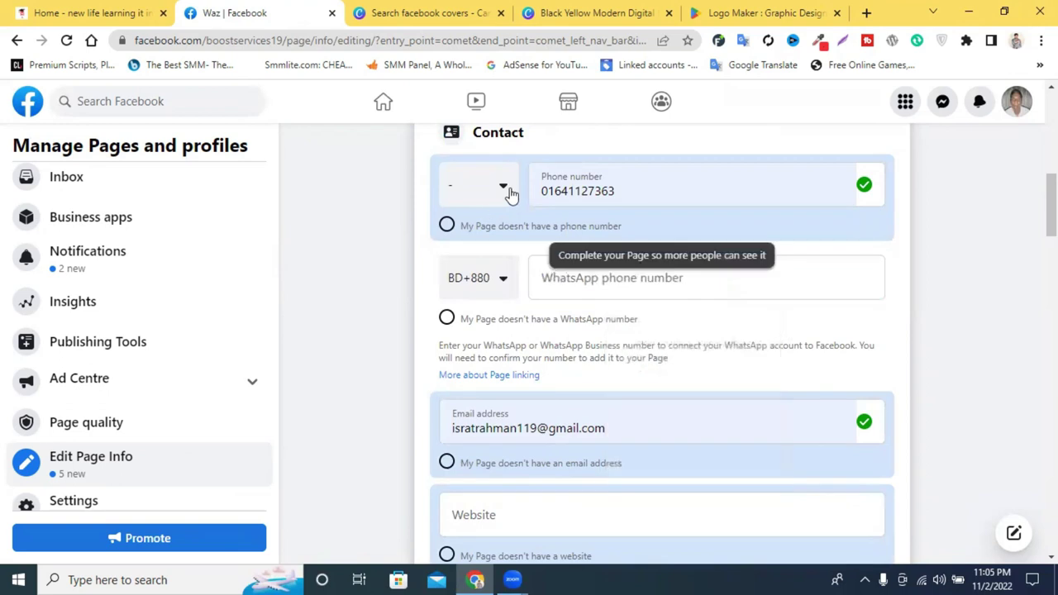
scroll(508, 358, "down", 7)
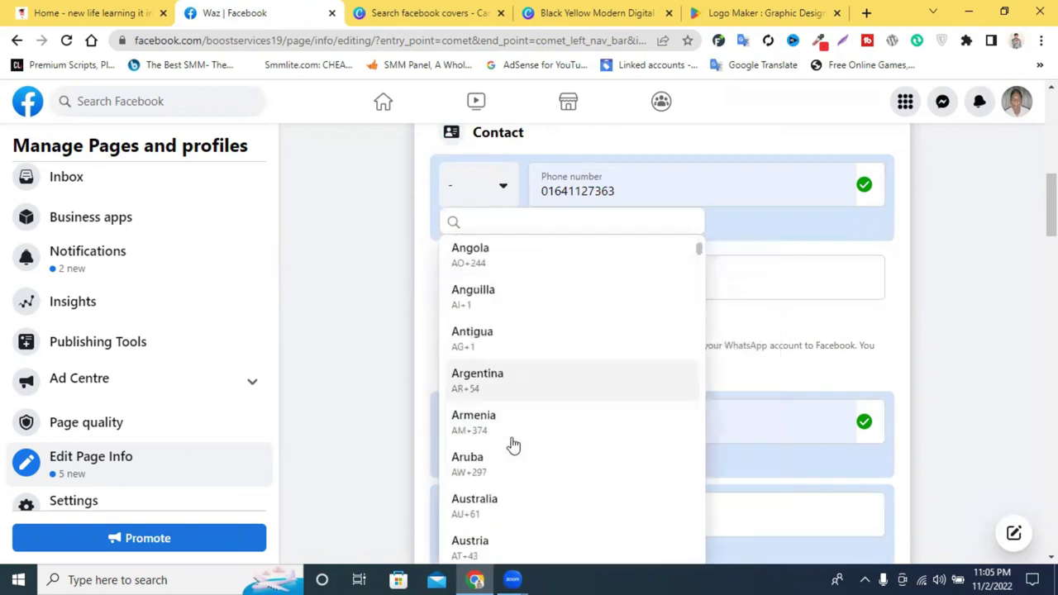
left_click(490, 345)
left_click(625, 179)
left_click(647, 236)
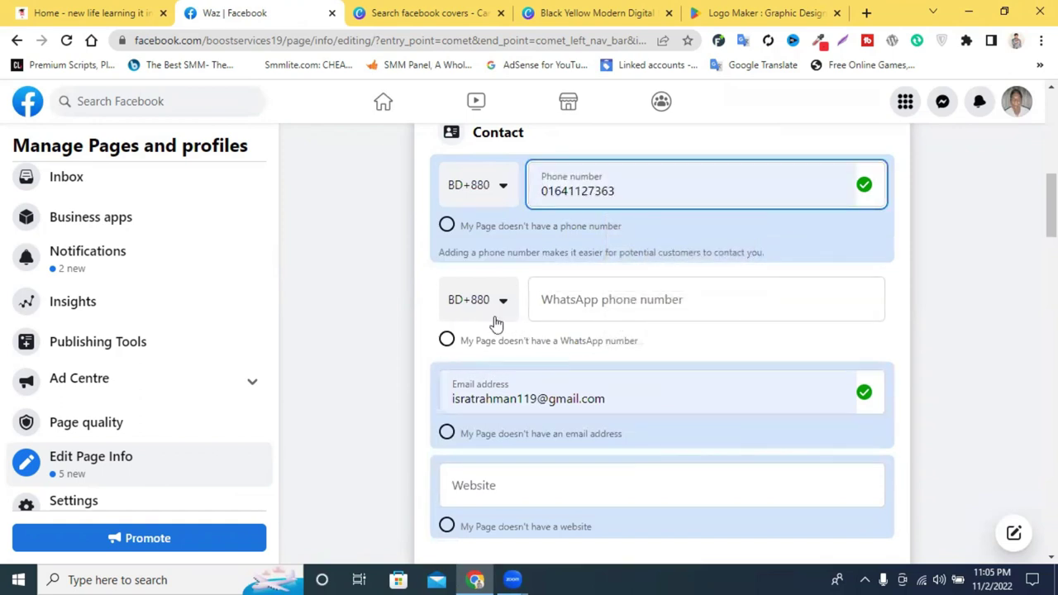
scroll(521, 347, "down", 1)
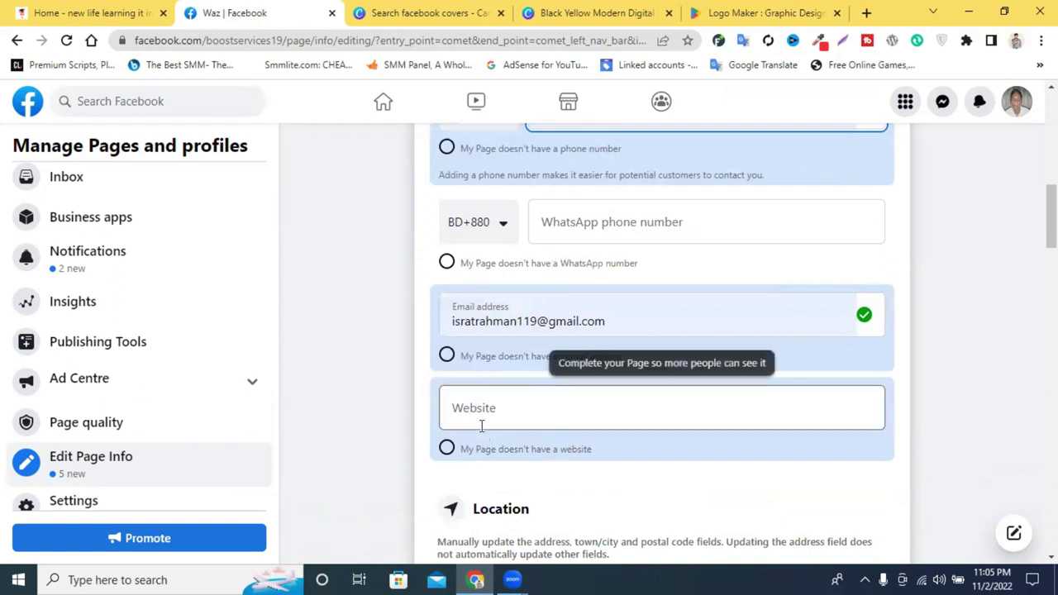
left_click(481, 426)
Clear the existing "bhuapur" entry from the Page's service area
scroll(633, 436, "down", 3)
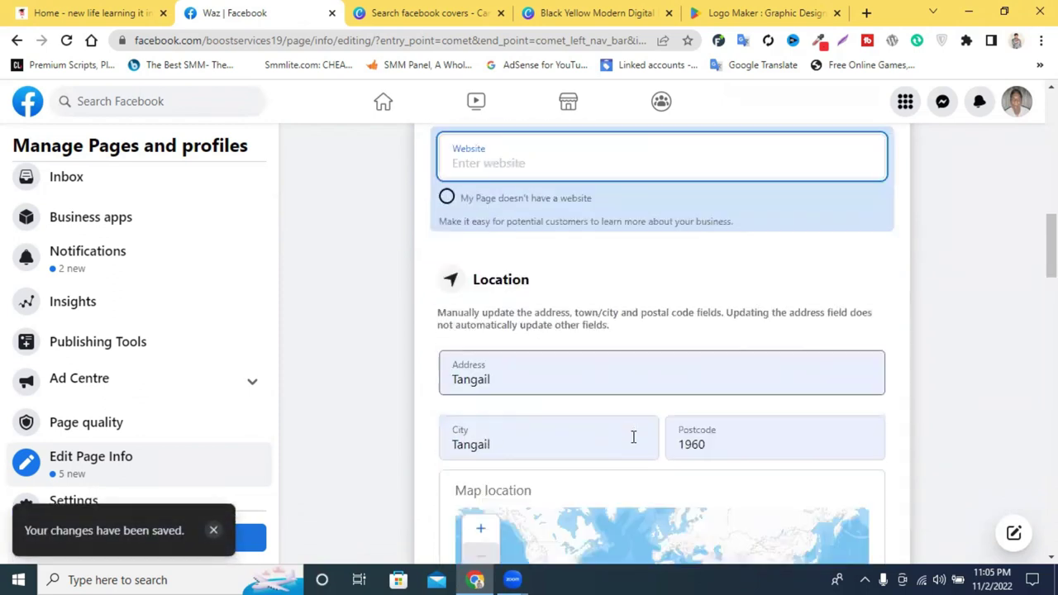
scroll(628, 426, "down", 2)
scroll(599, 293, "down", 2)
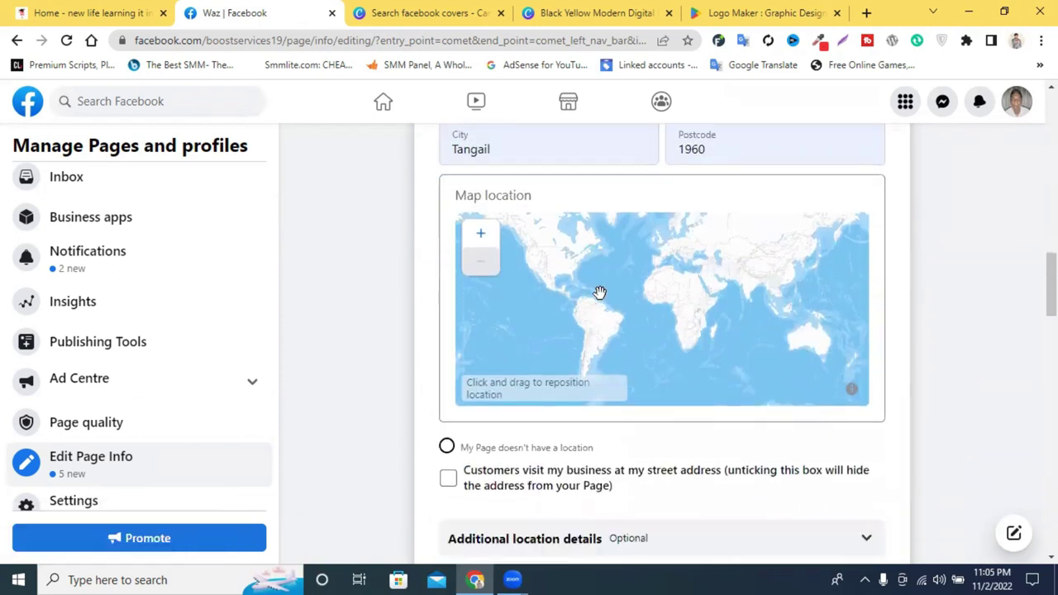
scroll(599, 294, "down", 5)
left_click(466, 209)
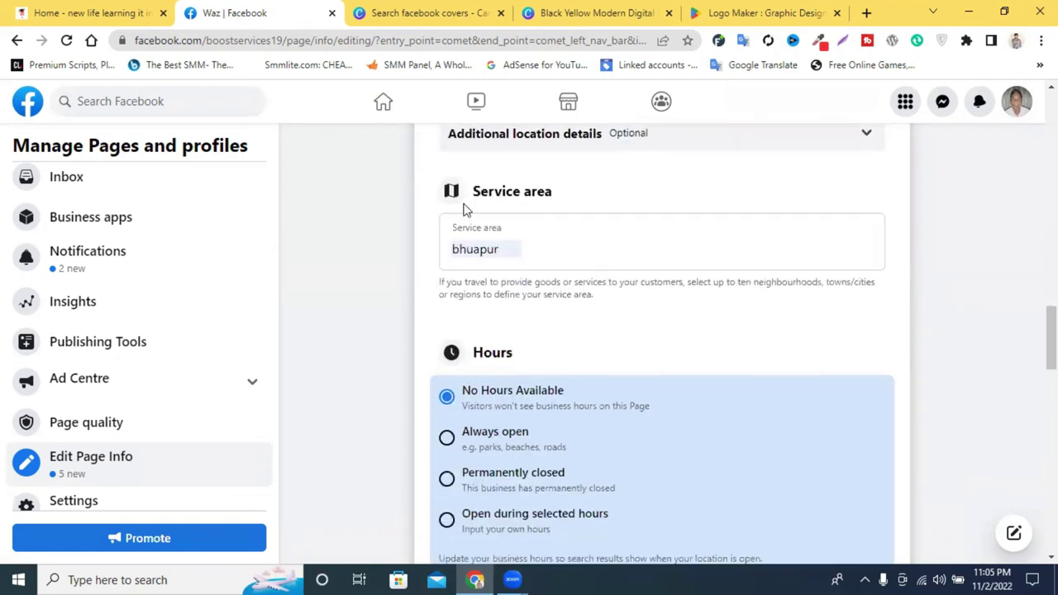
left_click(526, 248)
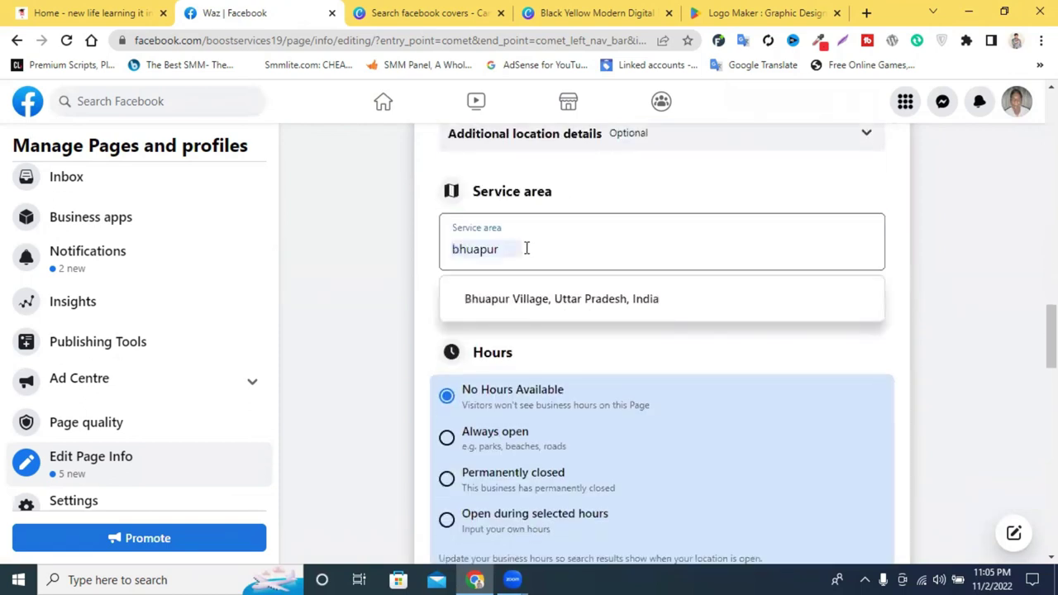
double_click(527, 248)
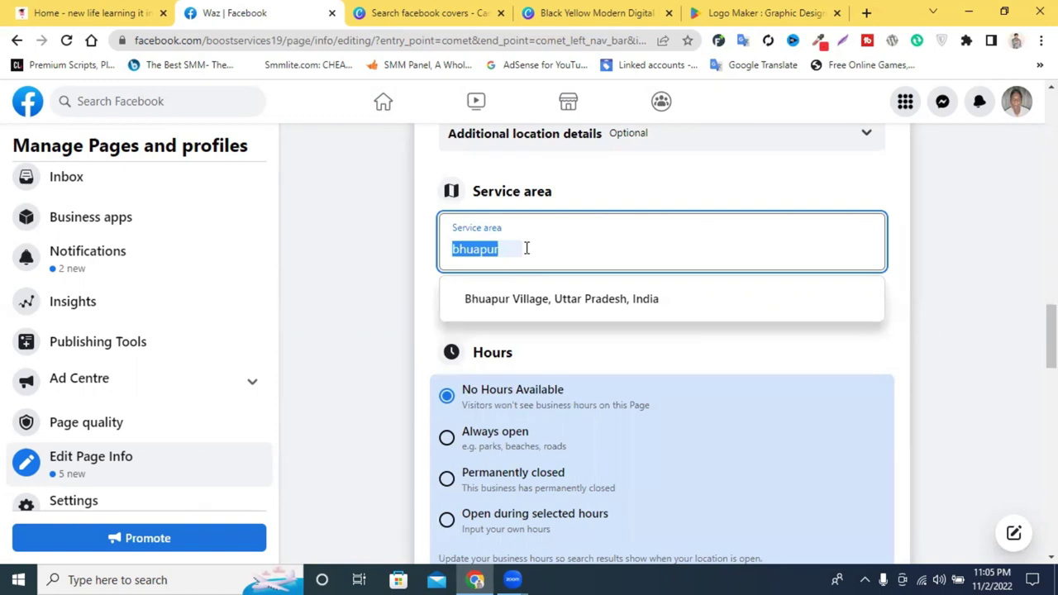
key("BackSpace")
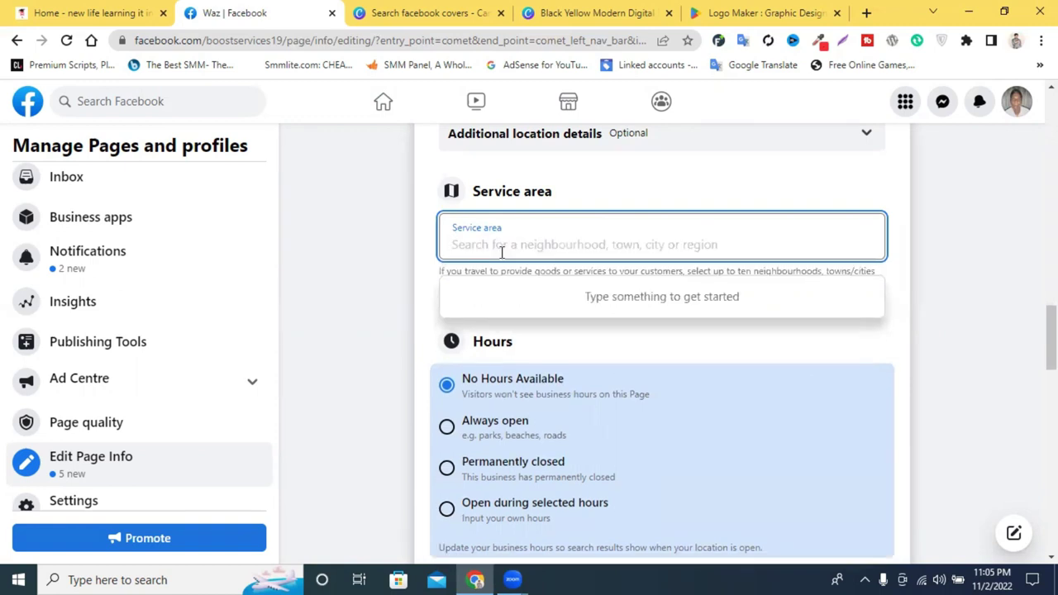
Search for Bangladeshi locations and add Dhaka, Dhaka Division, Bangladesh as the Page's service area
type("bang")
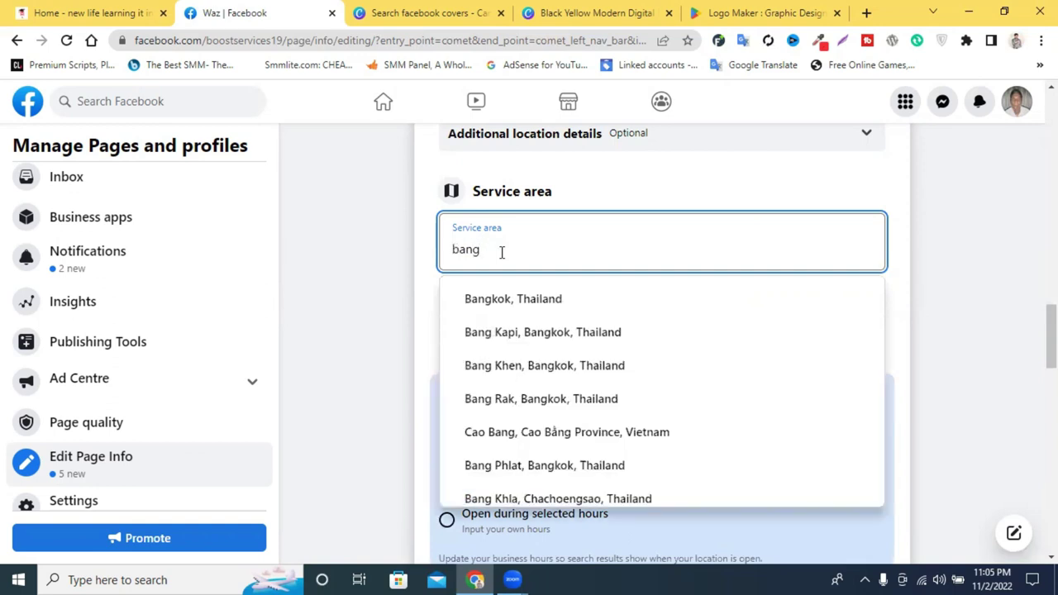
type("gl")
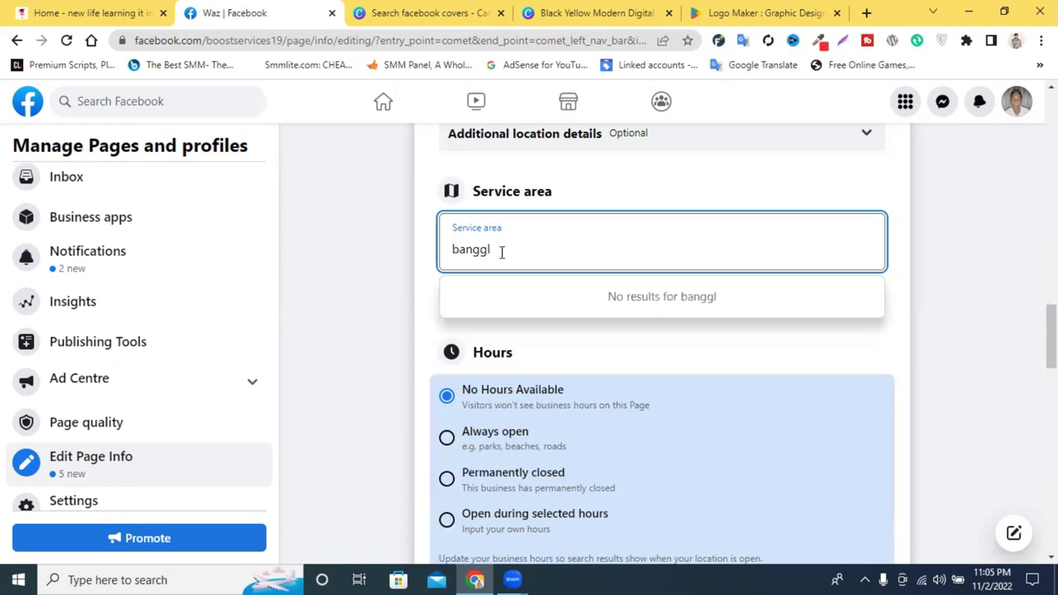
key("BackSpace")
key("BackSpace")
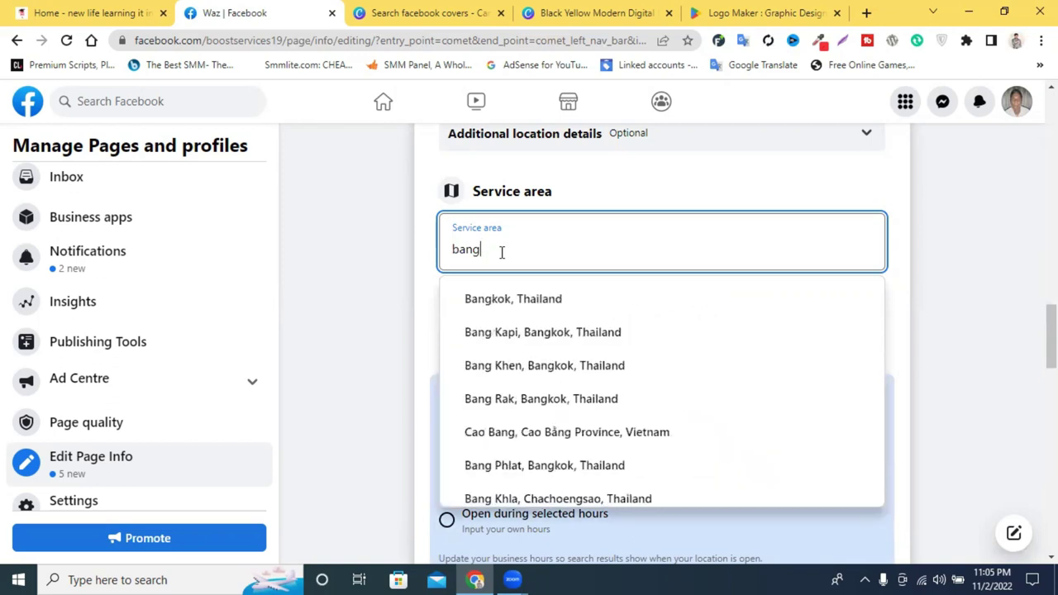
key("BackSpace")
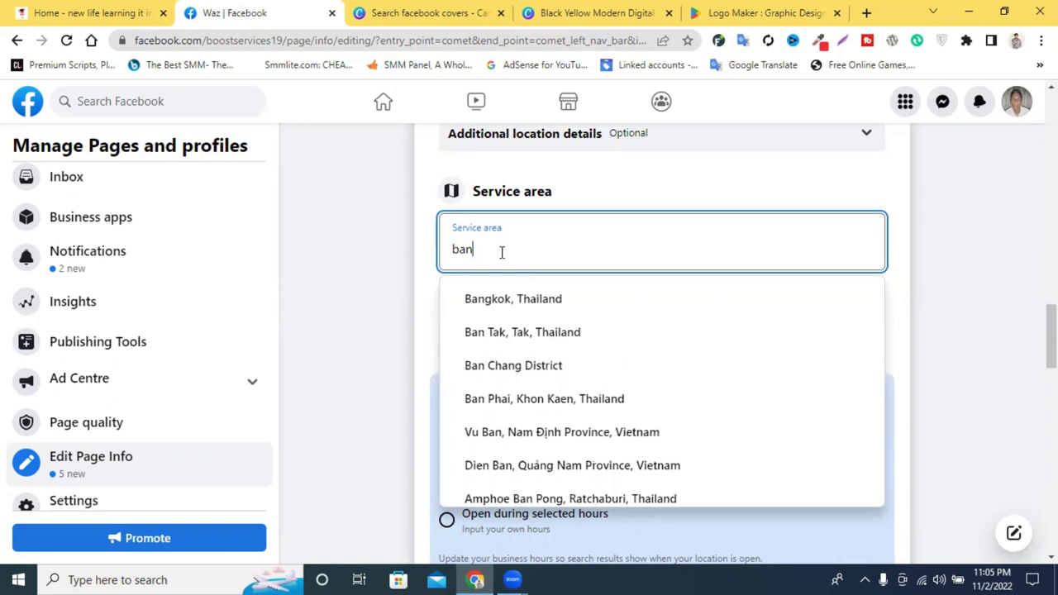
key("BackSpace")
type("ngl")
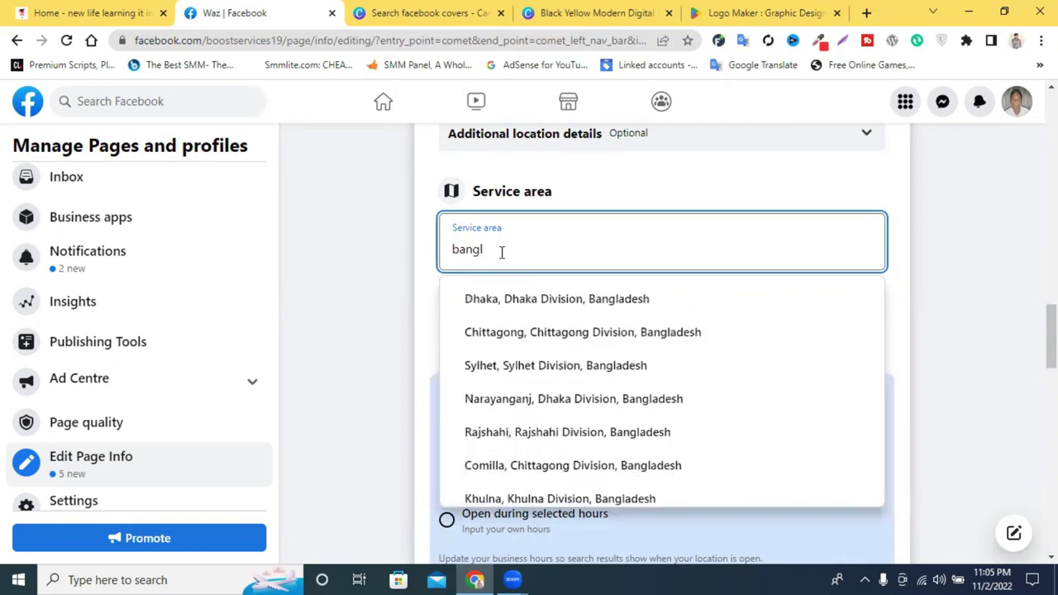
left_click(578, 299)
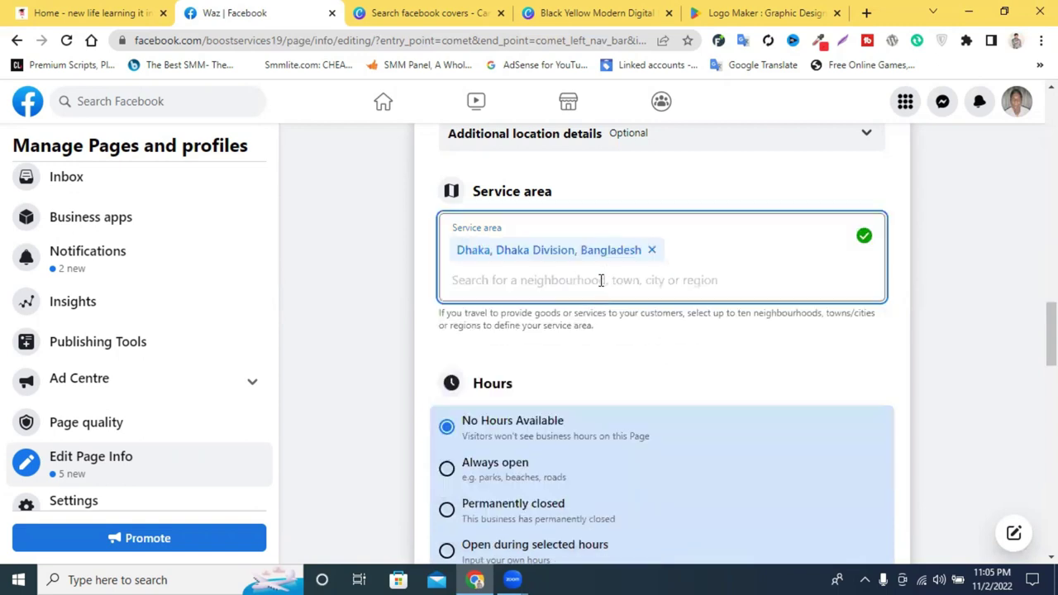
left_click(528, 280)
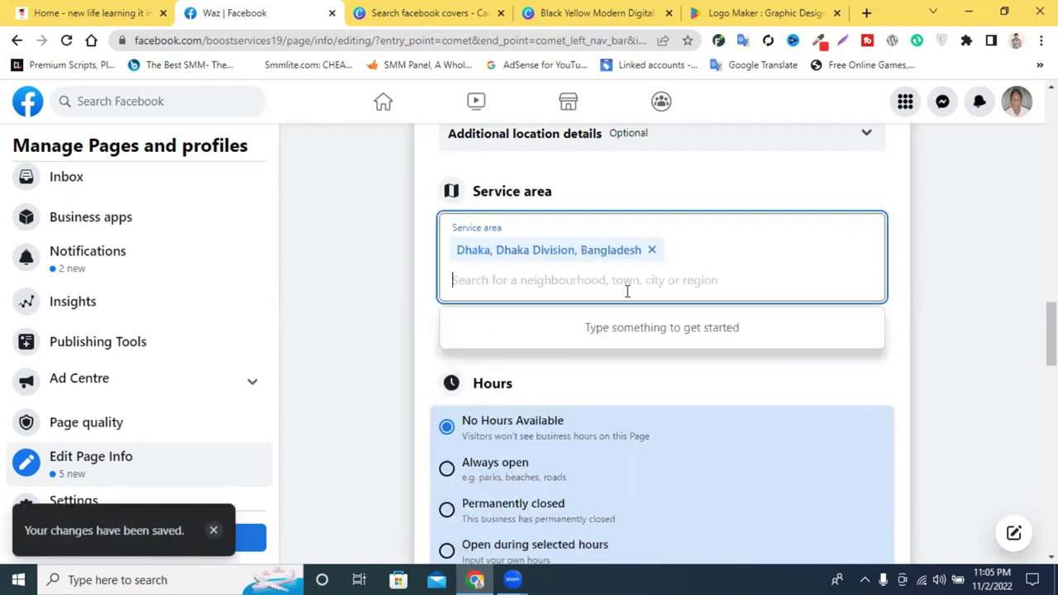
left_click(418, 306)
Set the Page's business hours to Always open
scroll(656, 364, "down", 1)
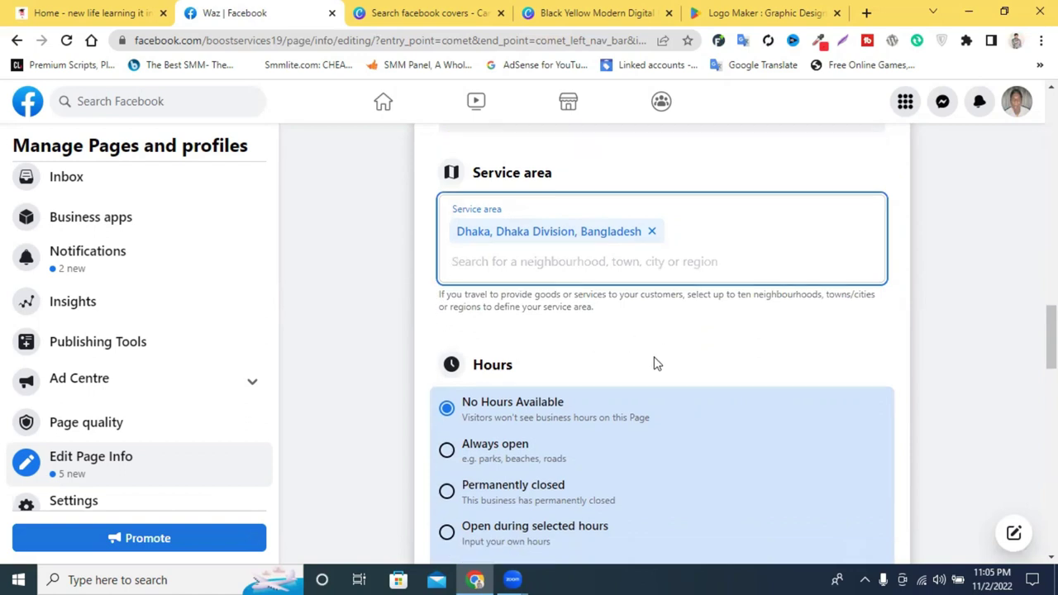
scroll(656, 364, "down", 1)
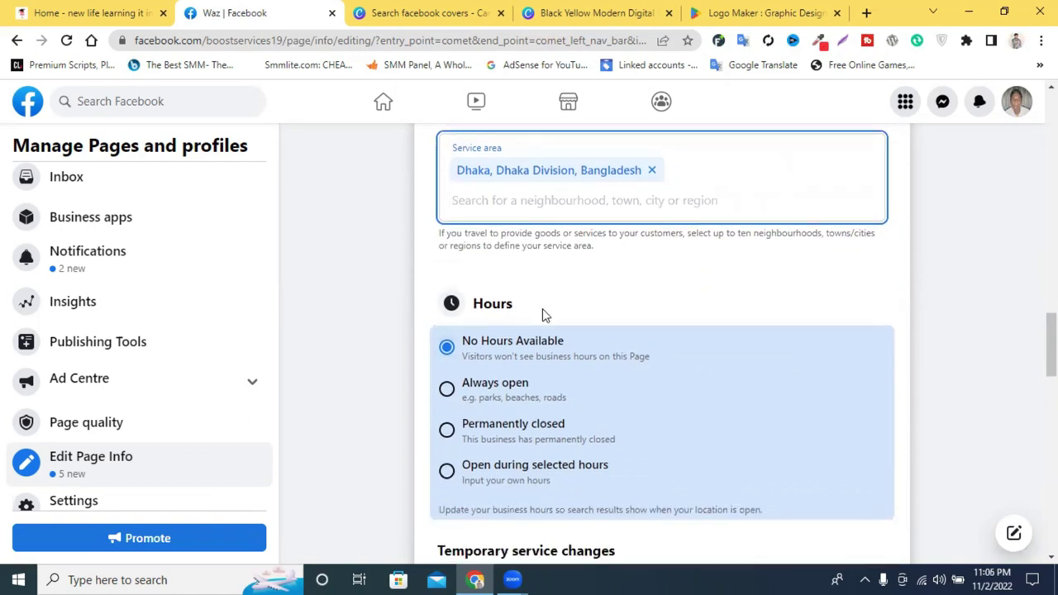
scroll(529, 314, "down", 2)
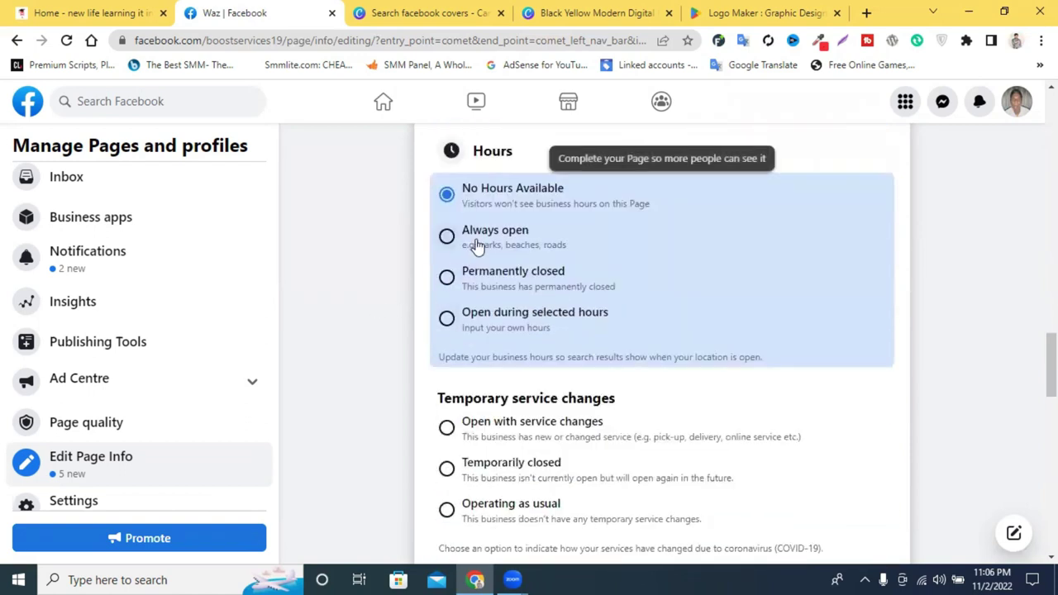
left_click(445, 238)
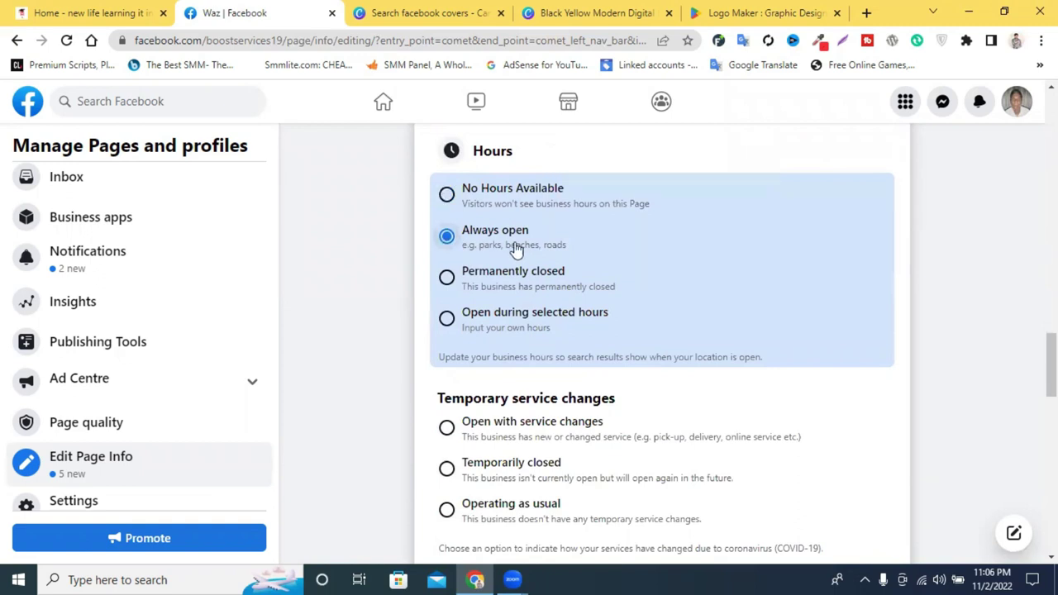
Set the Page's price range to Splurge
scroll(609, 284, "down", 2)
scroll(578, 314, "down", 2)
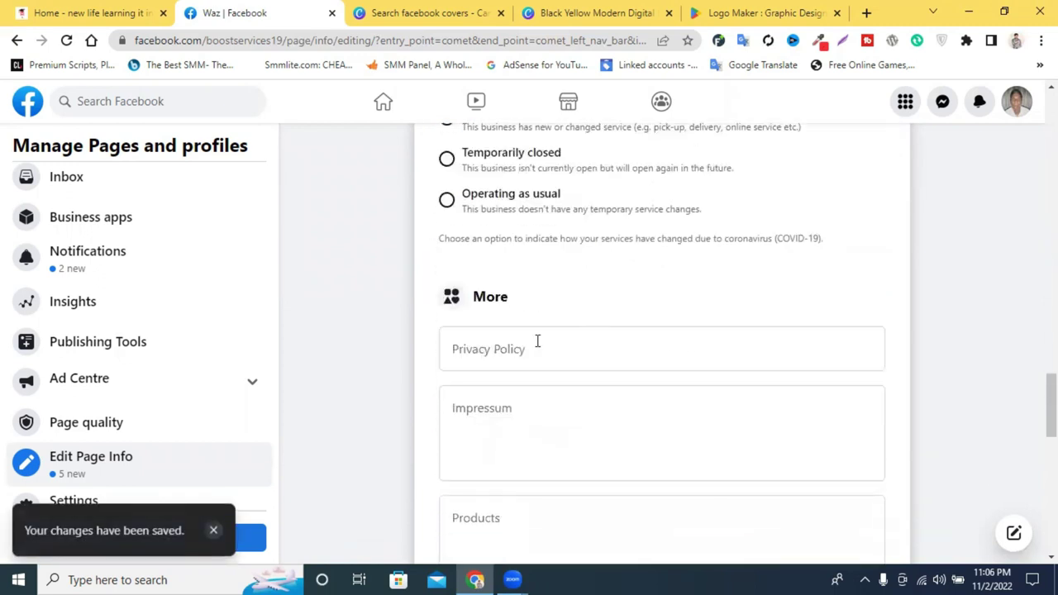
scroll(520, 314, "down", 3)
scroll(552, 350, "down", 1)
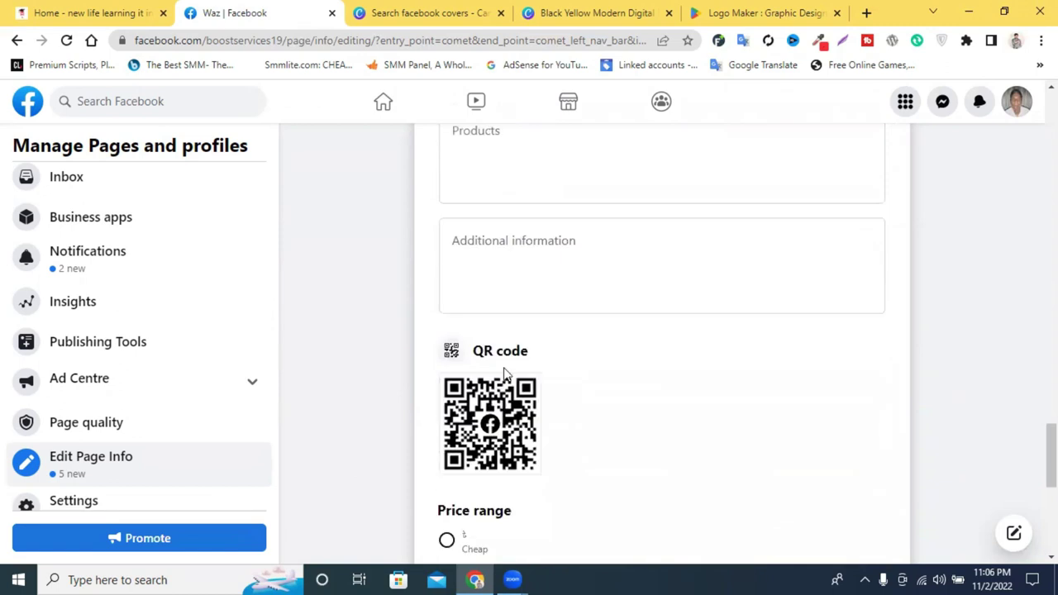
scroll(502, 370, "down", 2)
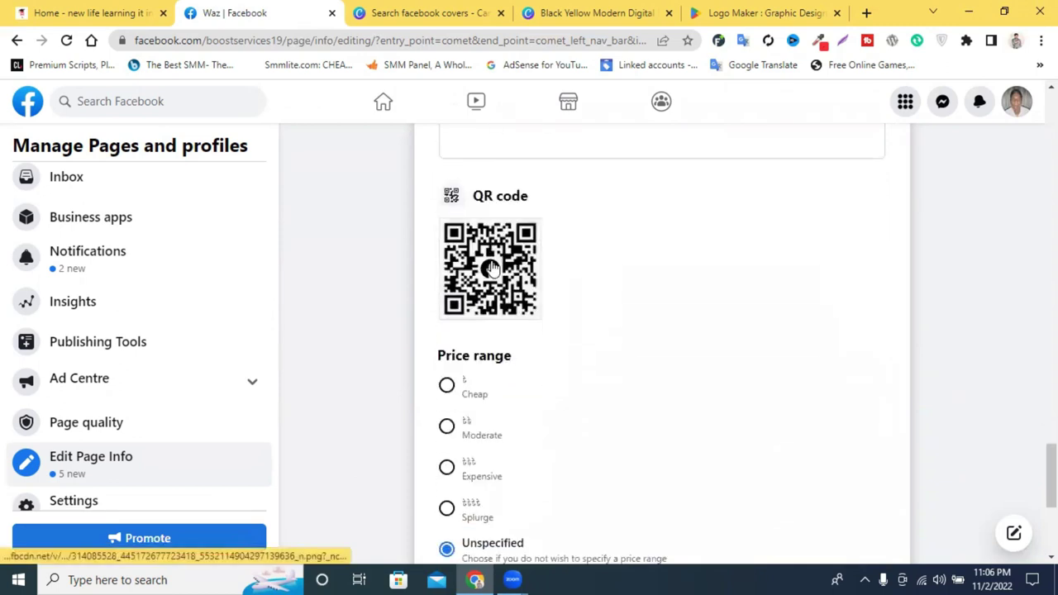
scroll(507, 469, "down", 1)
left_click(446, 431)
Look through the currencies available for the Page and check the username field for other accounts
scroll(569, 443, "down", 3)
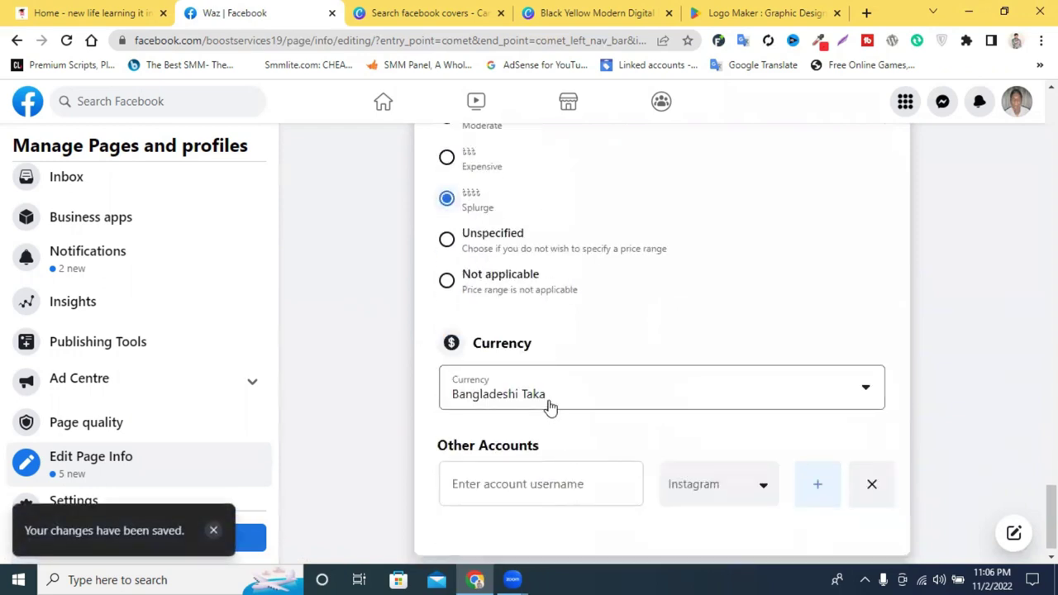
left_click(592, 404)
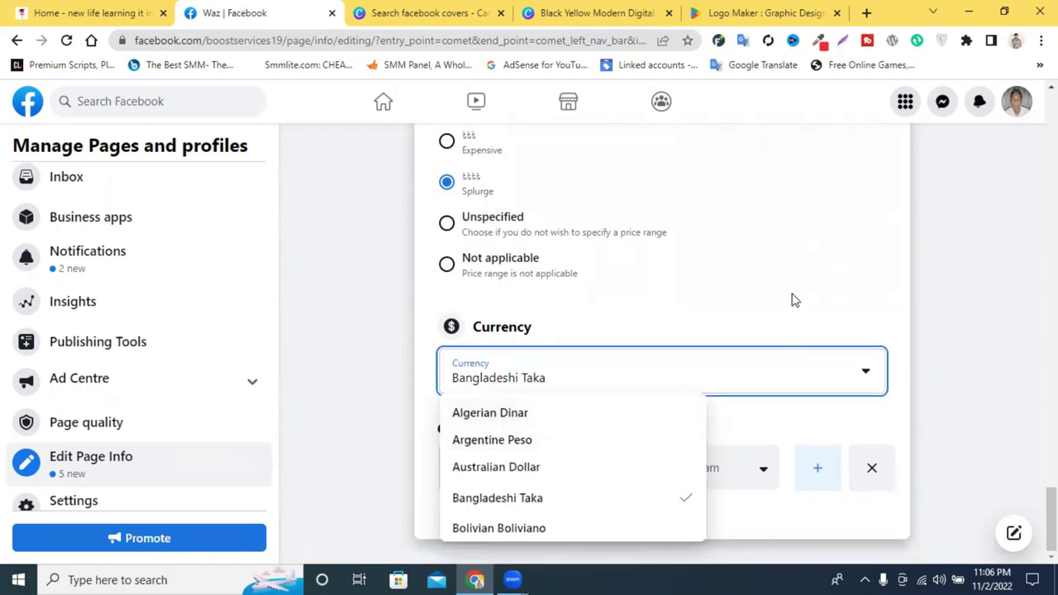
scroll(533, 474, "down", 12)
scroll(538, 467, "down", 3)
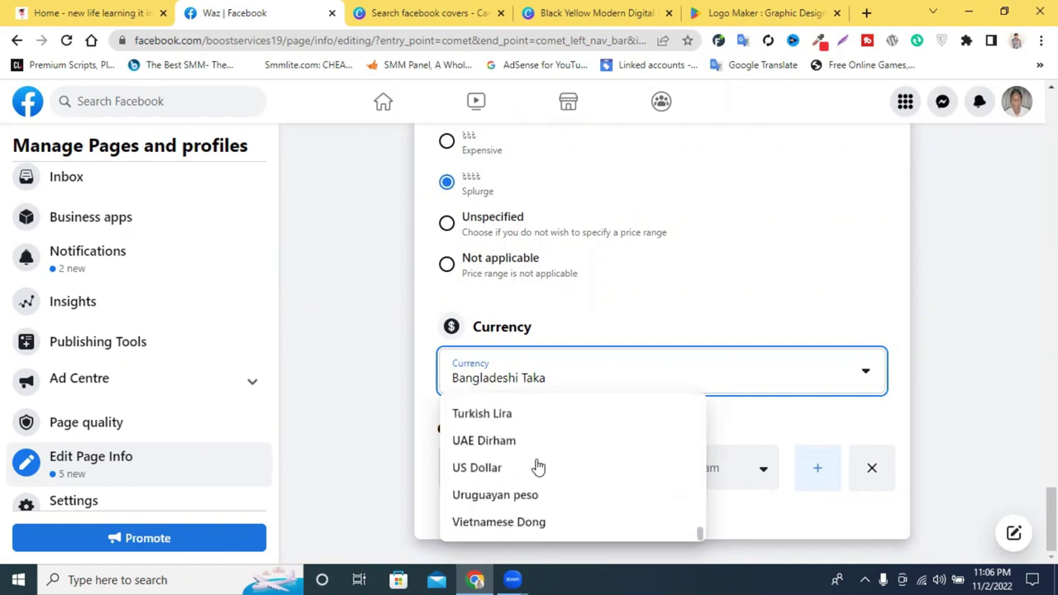
left_click(859, 305)
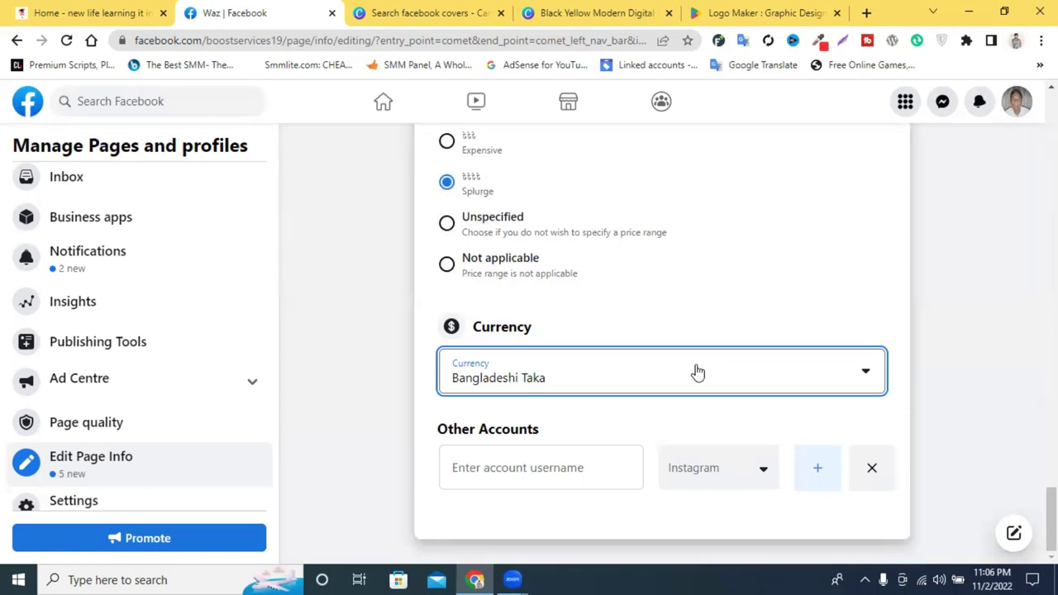
left_click(533, 473)
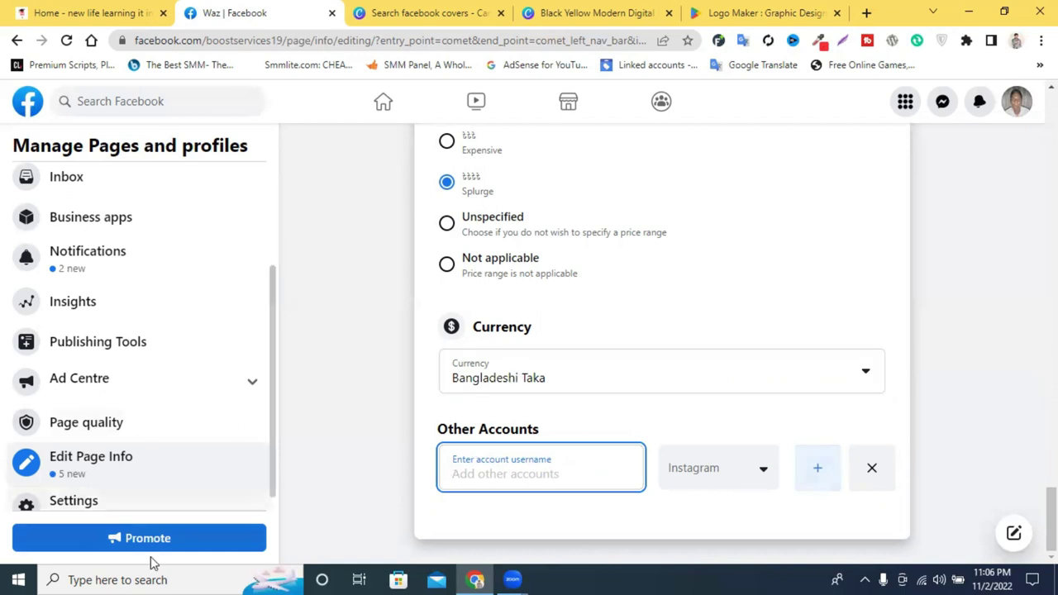
Review the edited Page info back up to the General section and open the Page's settings
scroll(984, 326, "up", 10)
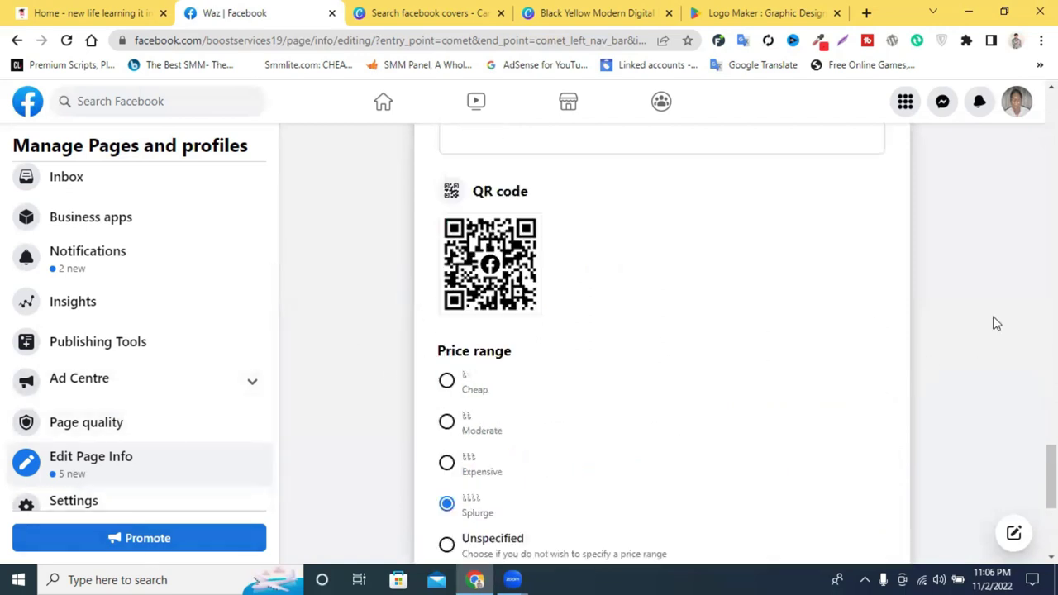
scroll(957, 333, "up", 5)
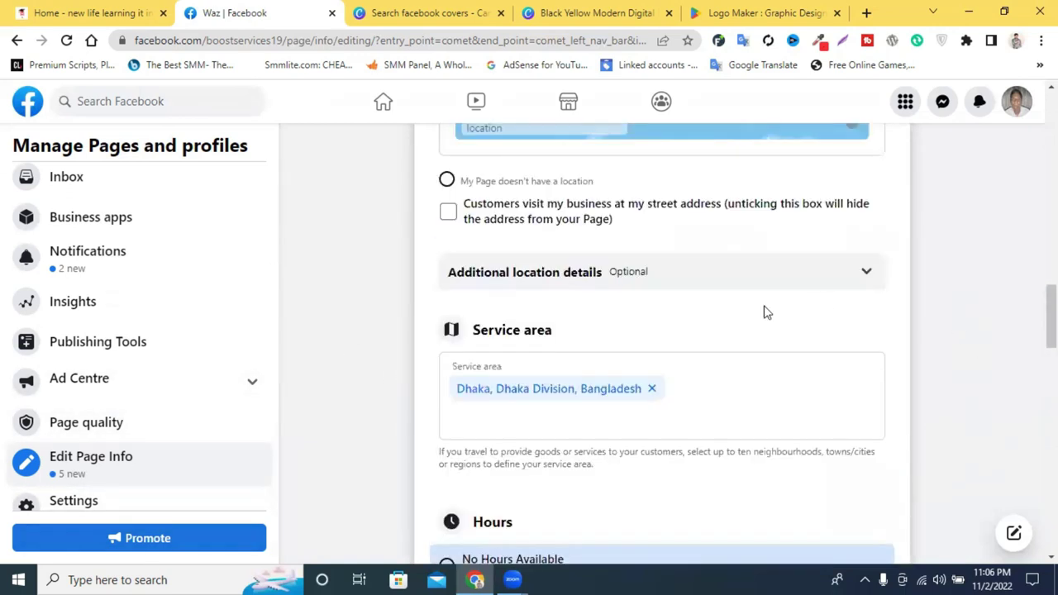
scroll(765, 312, "up", 10)
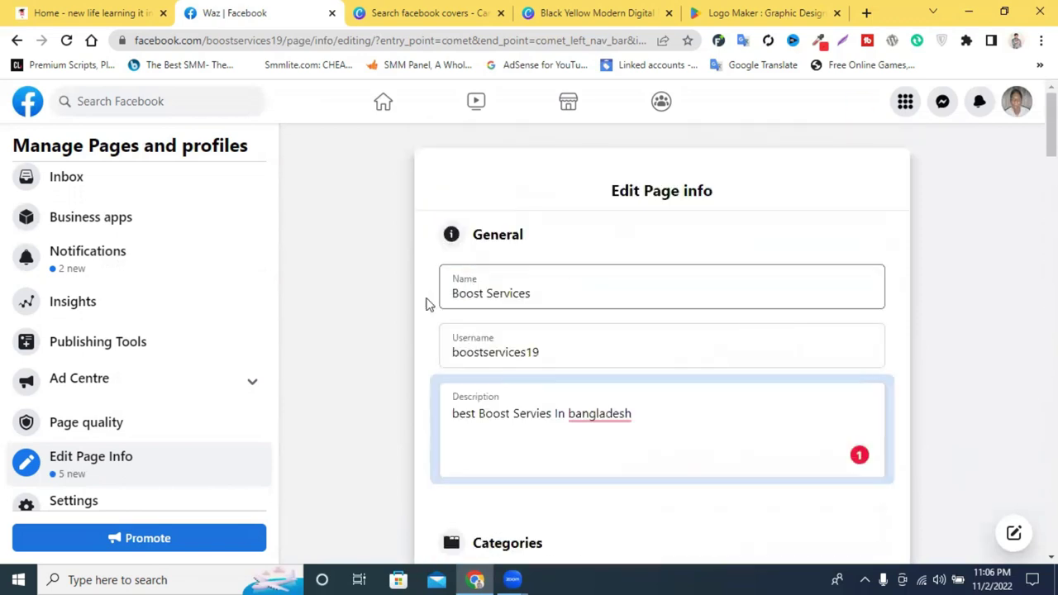
scroll(157, 362, "down", 1)
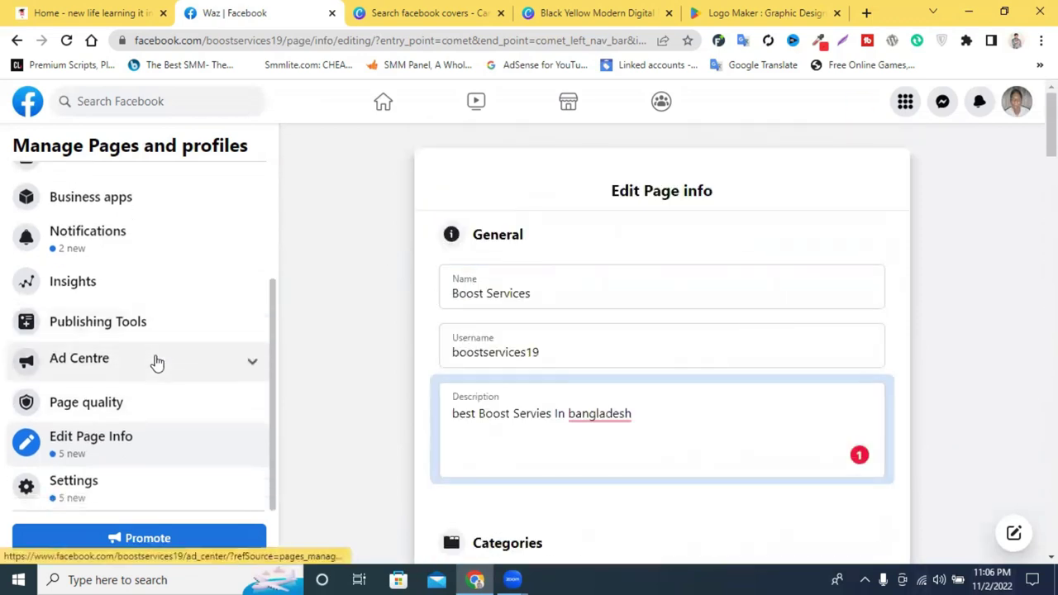
left_click(81, 489)
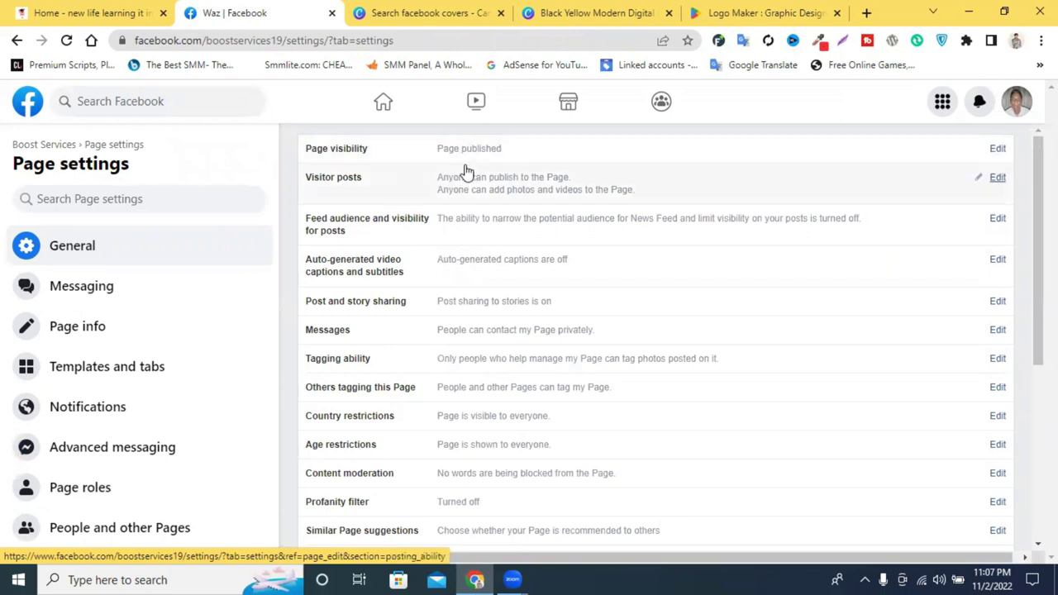
Look through the general Page settings and check the Page visibility option without changing it
scroll(499, 254, "down", 2)
scroll(503, 317, "down", 2)
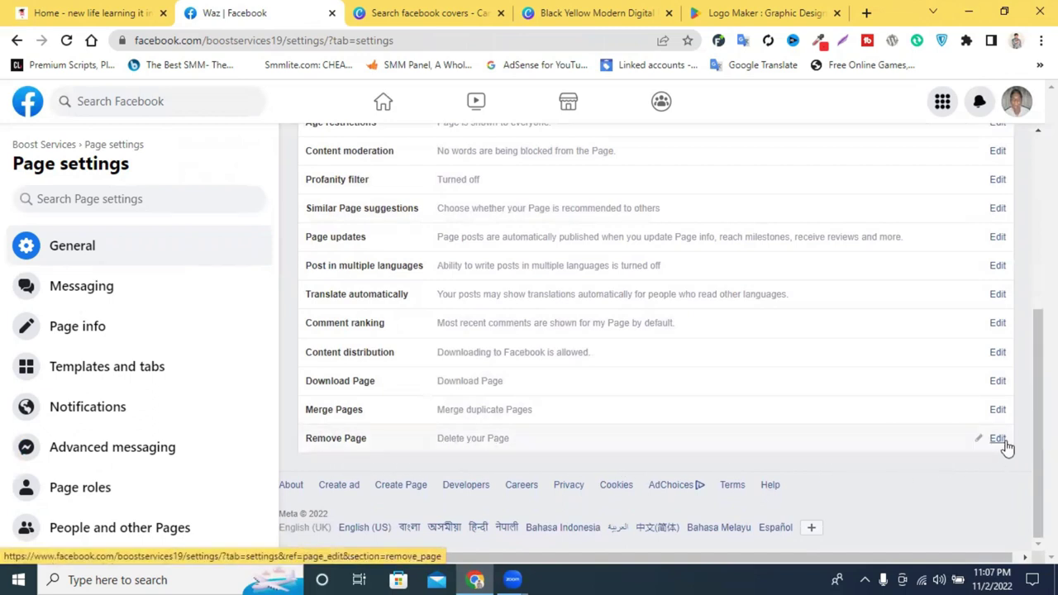
scroll(598, 297, "up", 4)
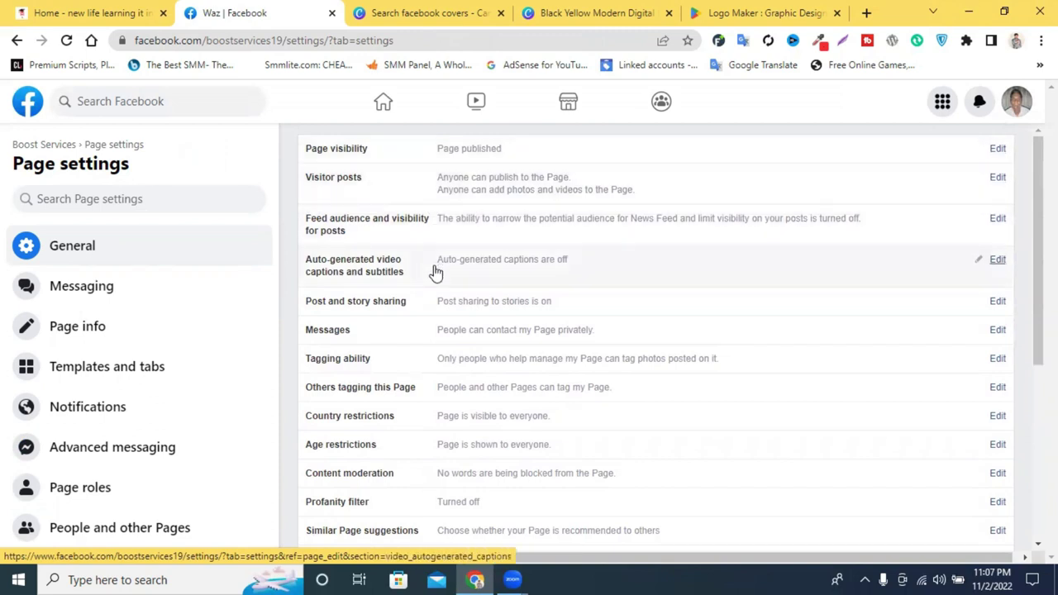
left_click(997, 149)
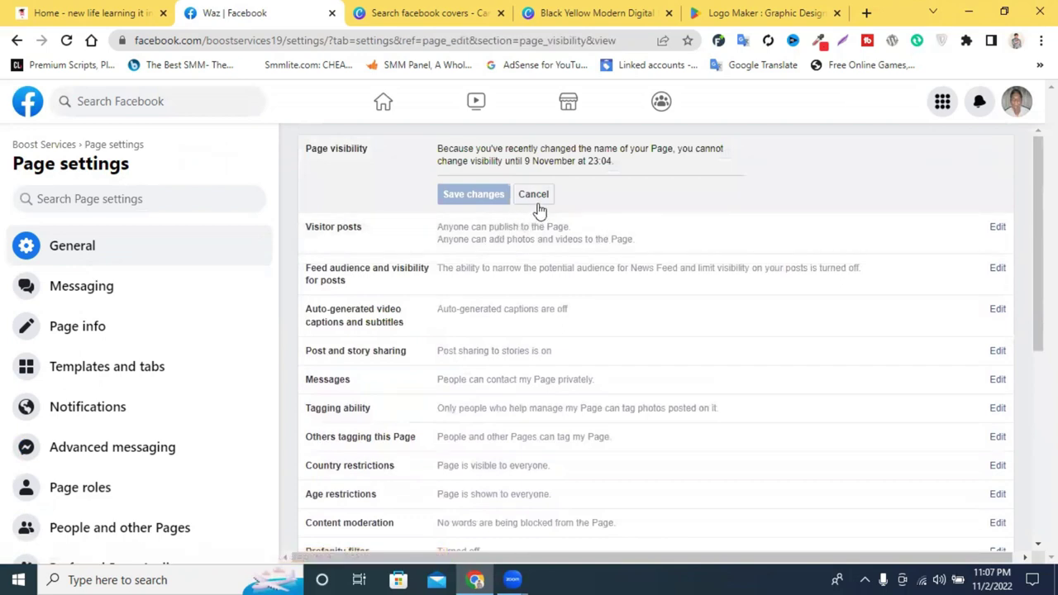
left_click(535, 204)
scroll(496, 324, "down", 5)
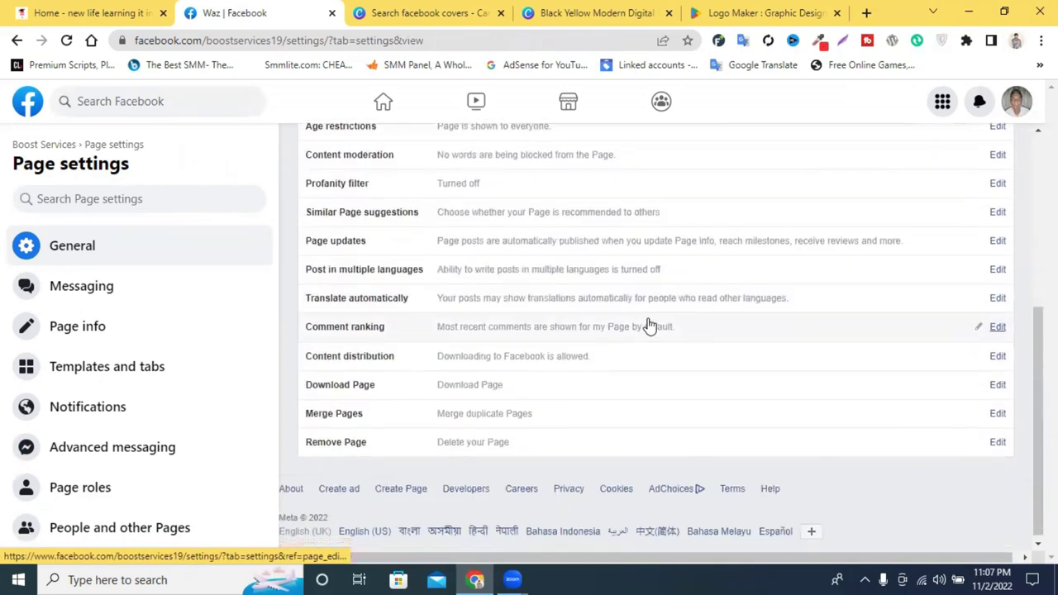
scroll(124, 482, "down", 6)
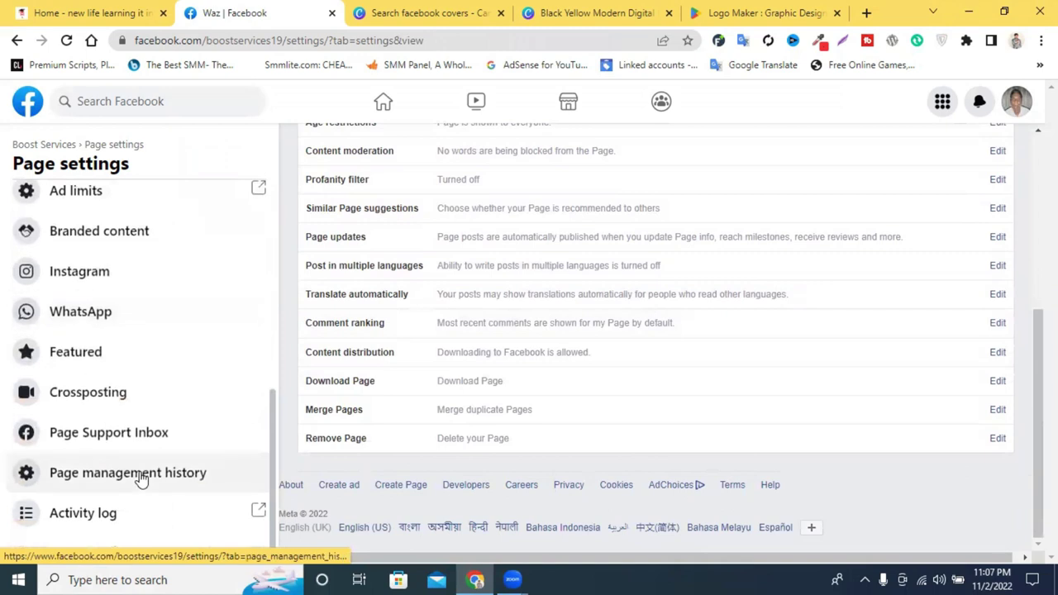
scroll(137, 475, "up", 6)
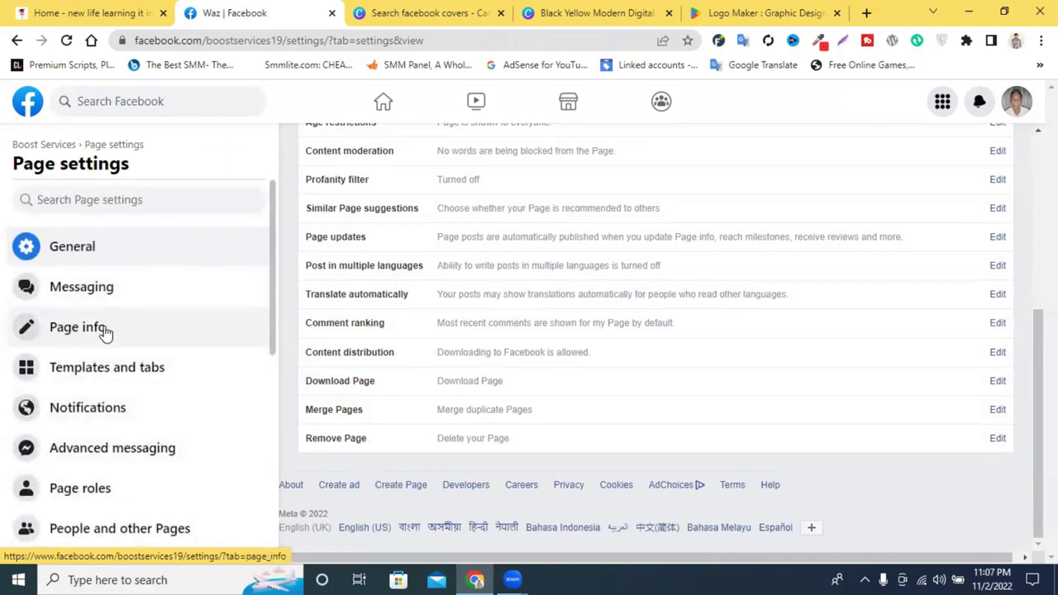
Browse the available Page templates in the Templates and tabs settings and apply the Services template
left_click(91, 373)
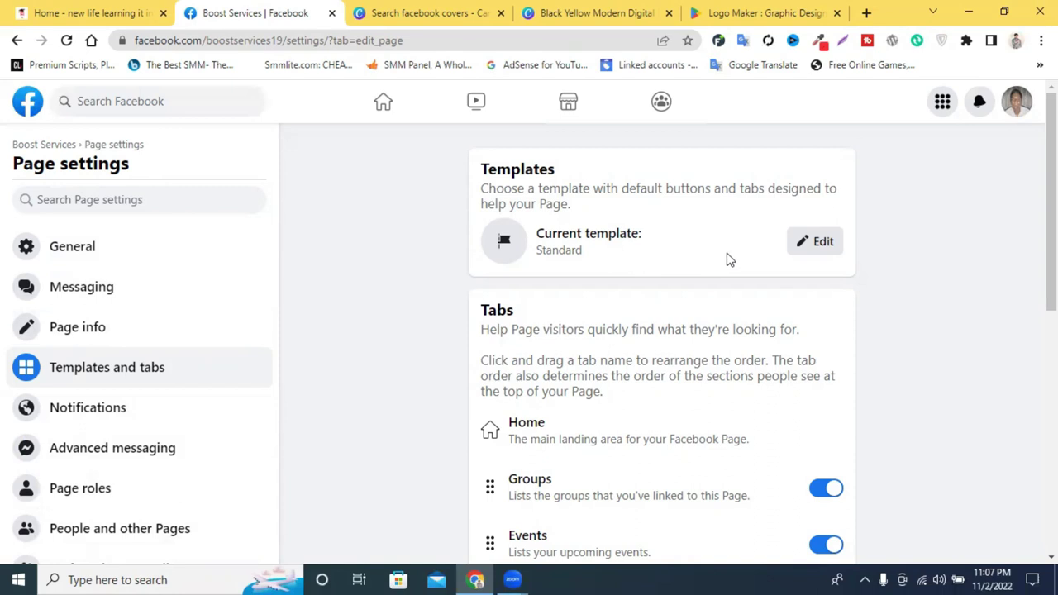
left_click(815, 248)
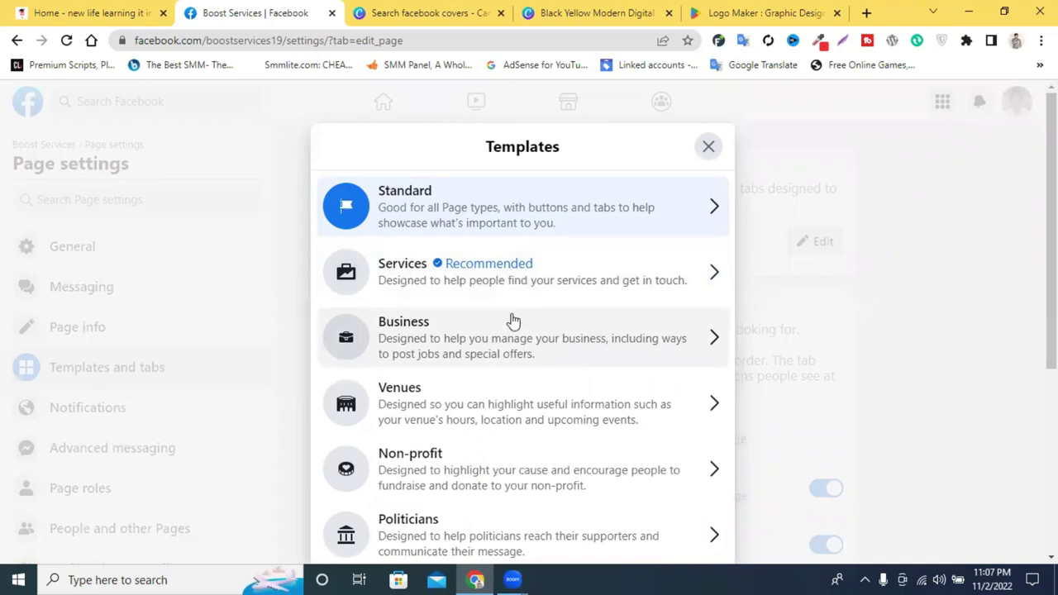
scroll(512, 320, "down", 4)
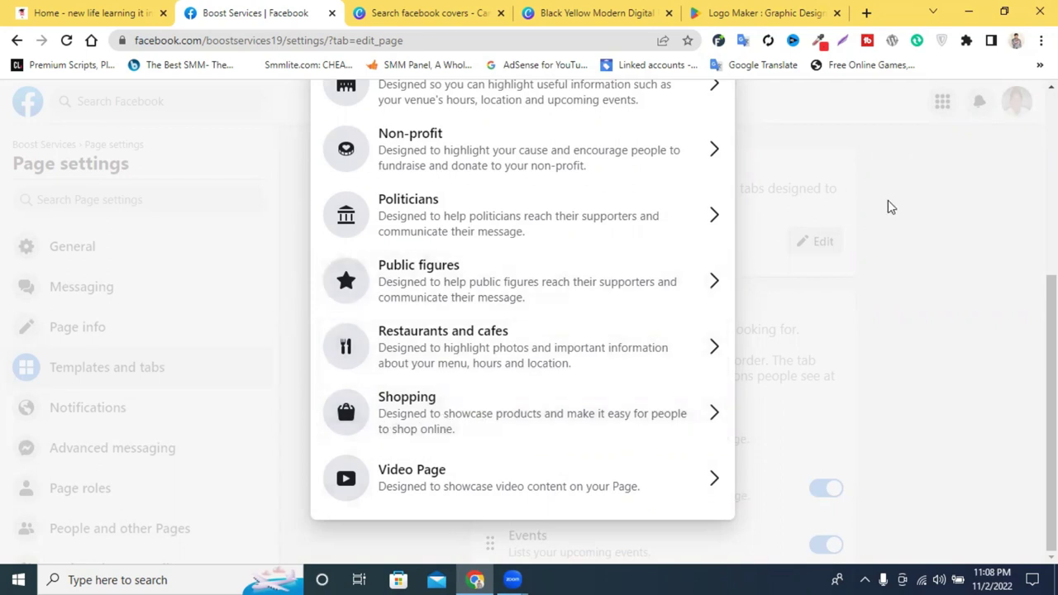
scroll(534, 418, "up", 4)
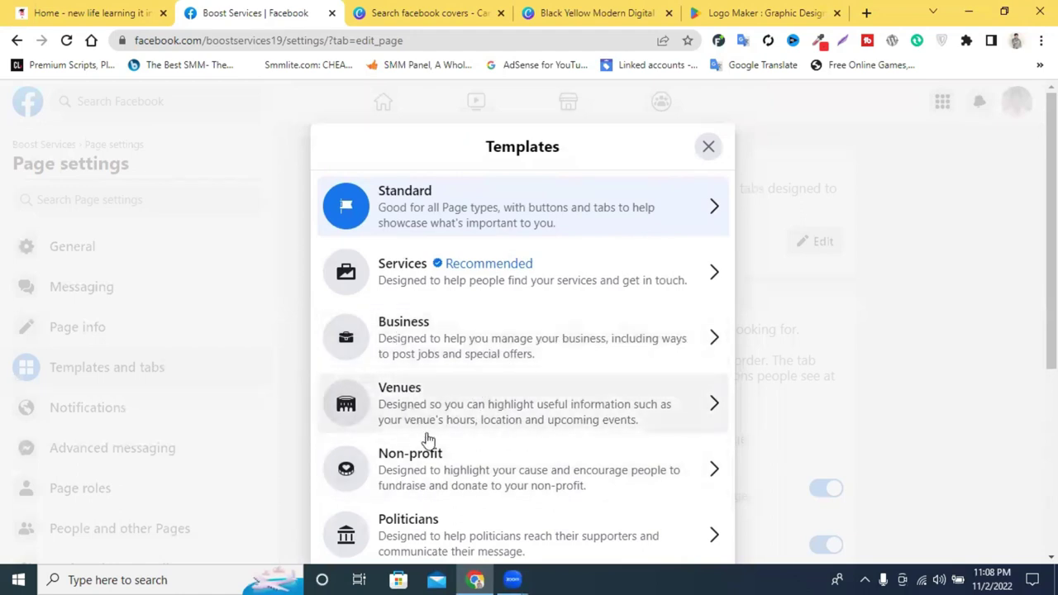
scroll(628, 479, "down", 3)
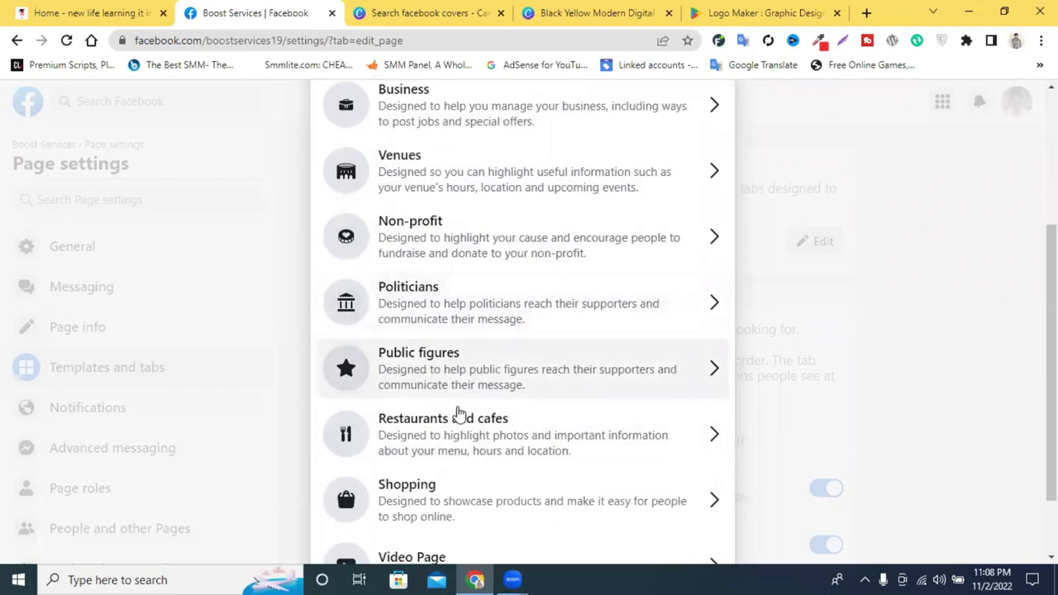
scroll(458, 390, "down", 1)
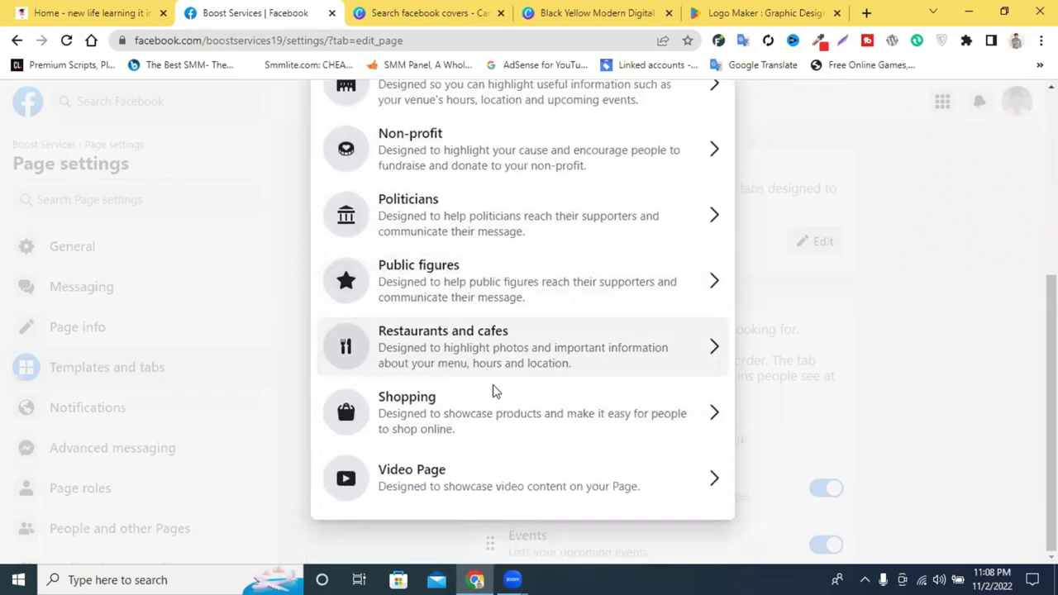
scroll(496, 396, "up", 4)
scroll(453, 331, "down", 3)
scroll(454, 331, "up", 3)
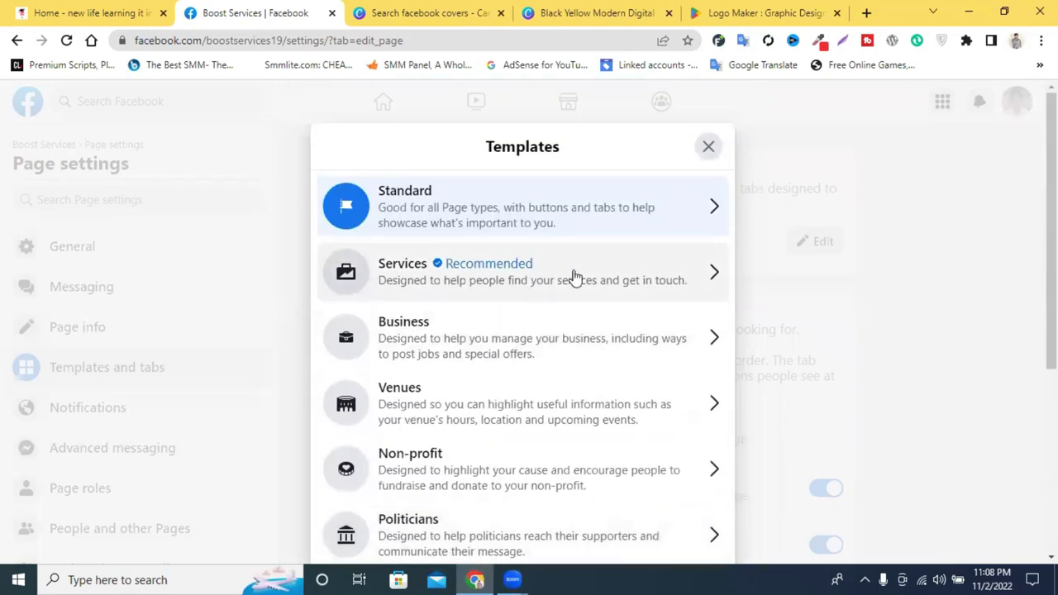
left_click(601, 277)
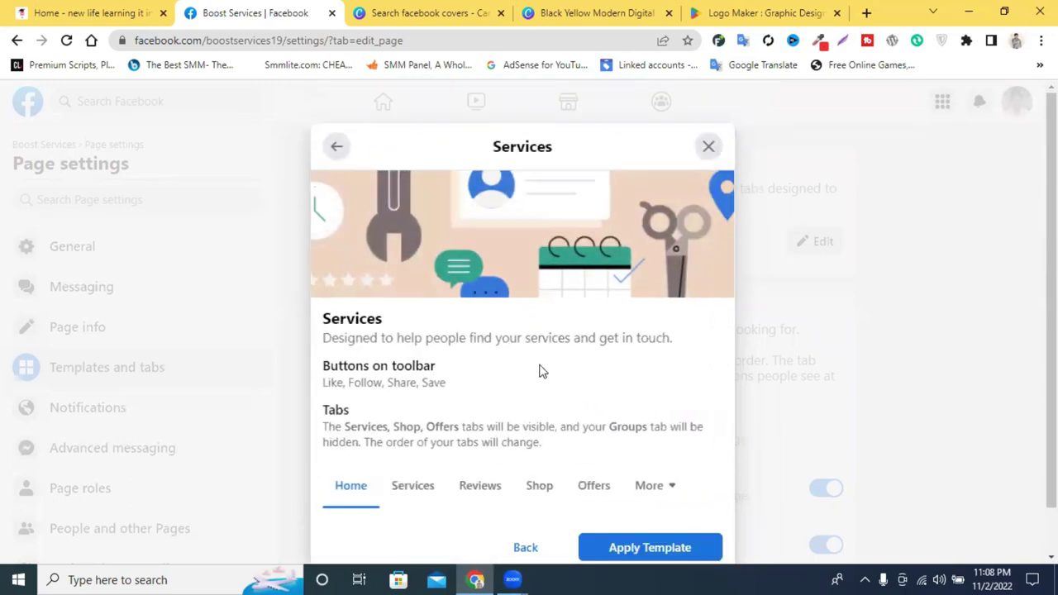
scroll(539, 374, "down", 1)
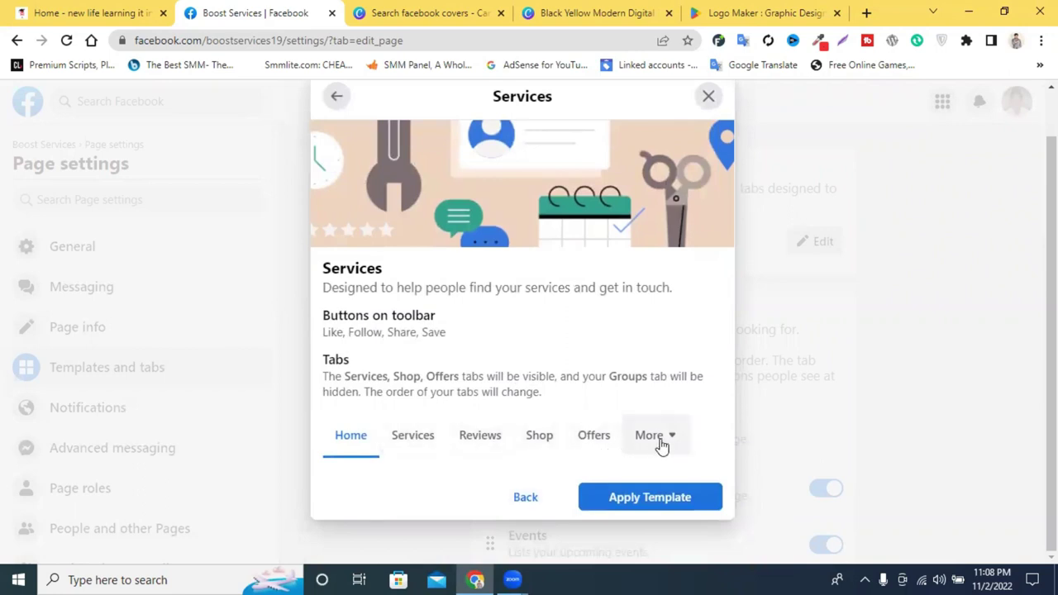
left_click(623, 499)
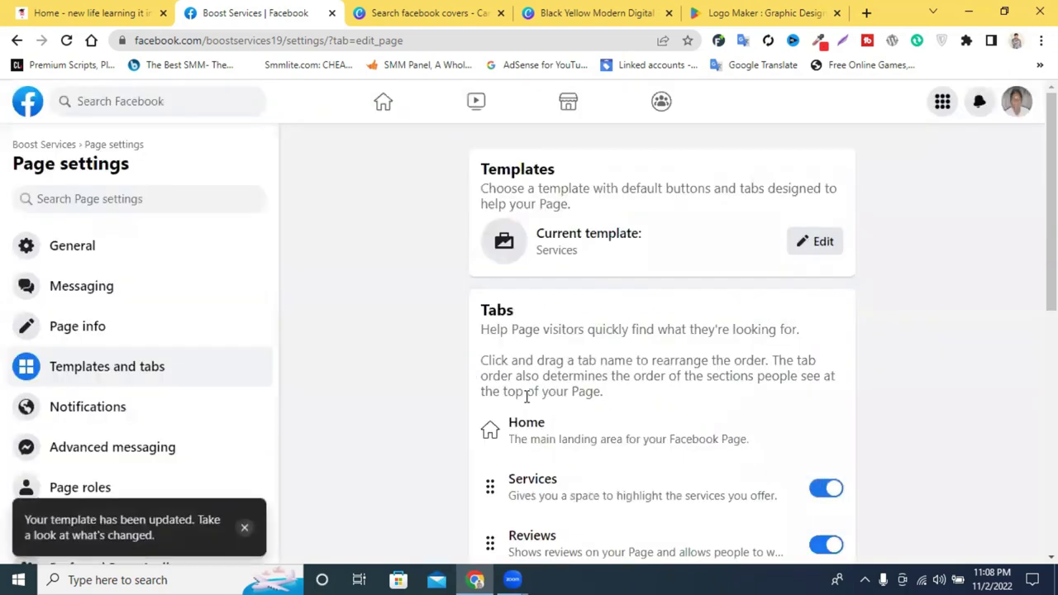
Review the full list of Page tabs under the Services template
scroll(658, 397, "down", 6)
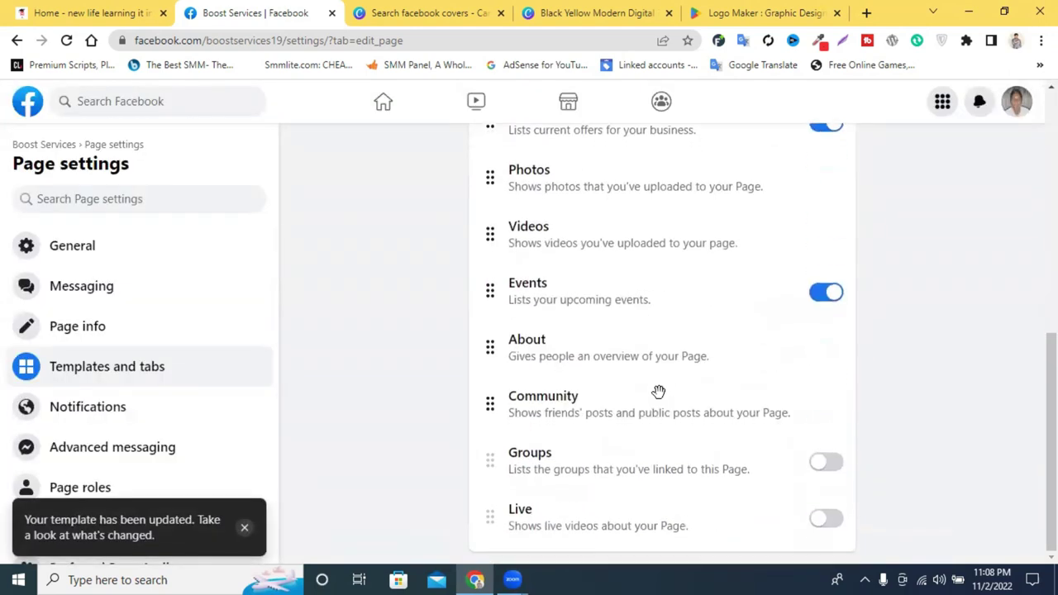
scroll(628, 410, "up", 3)
scroll(625, 411, "up", 4)
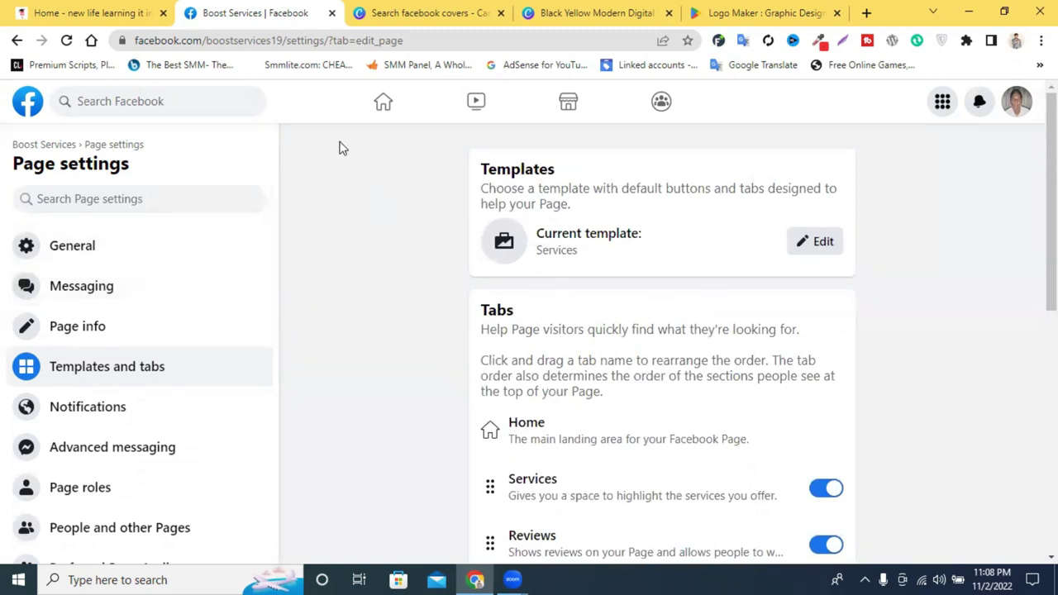
Open Facebook's home in a separate browser tab and view the TaLynn King Coons Page, dismissing its review prompt
right_click(385, 103)
left_click(408, 116)
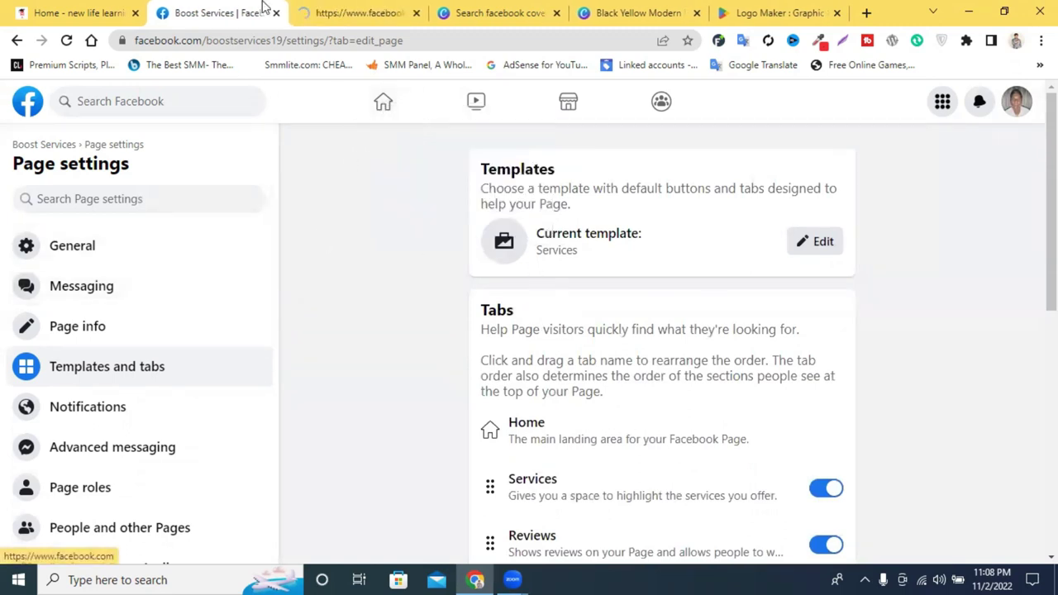
key("ctrl+Tab")
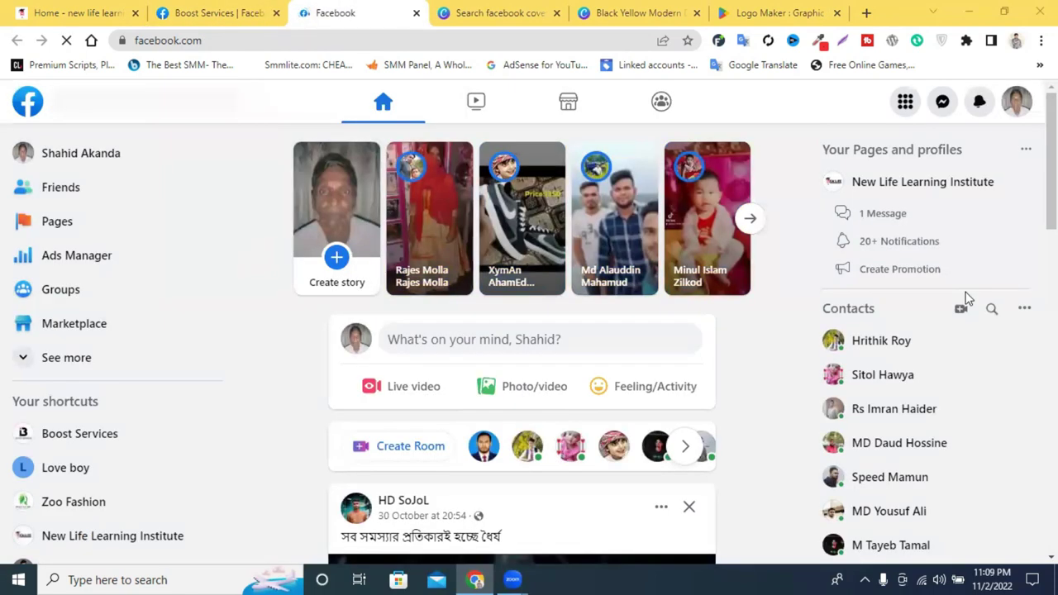
left_click(82, 232)
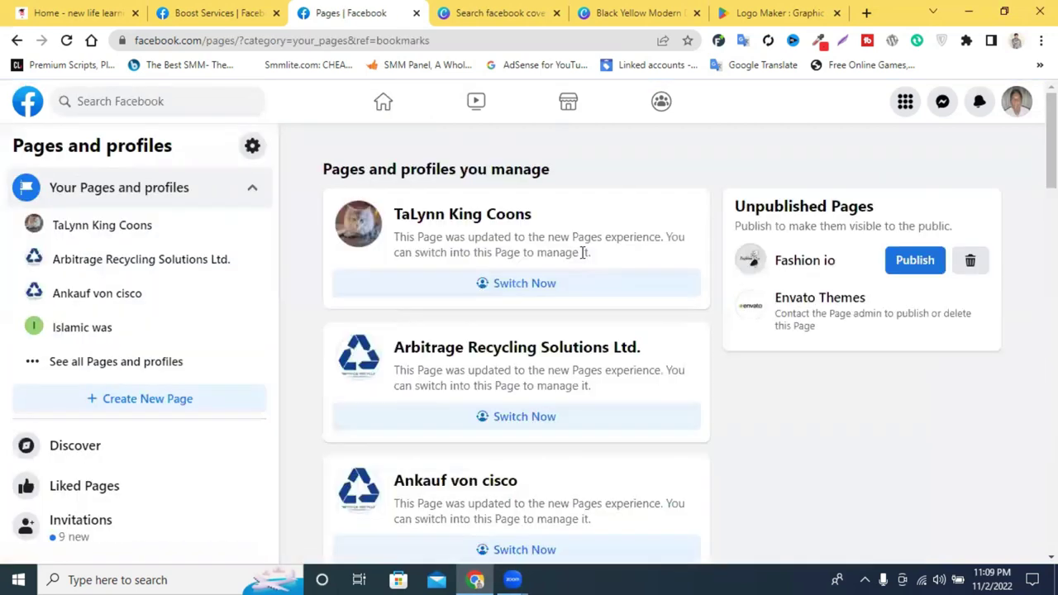
left_click(442, 223)
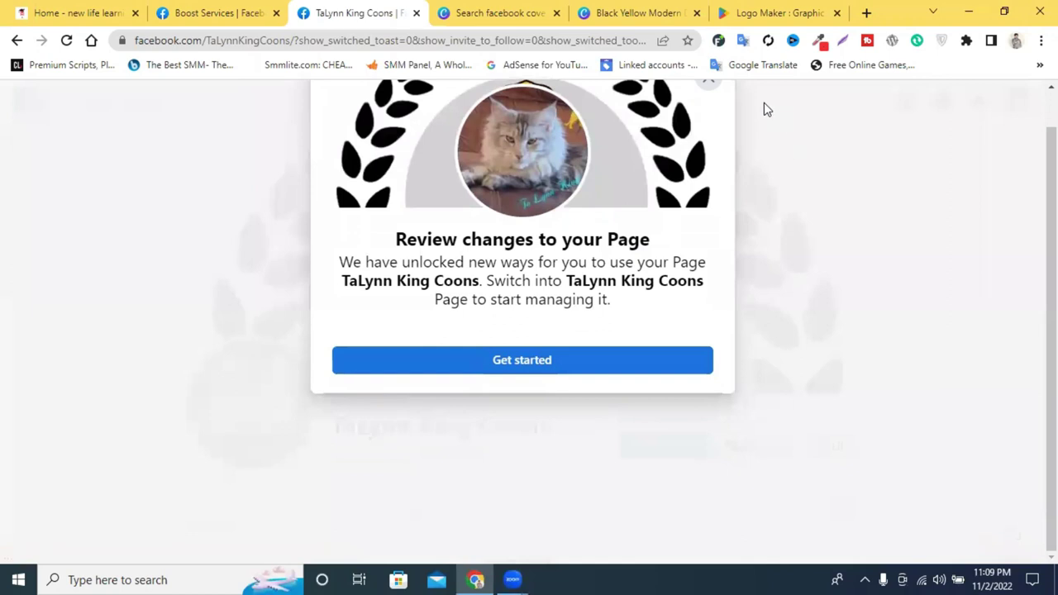
left_click(708, 93)
scroll(545, 370, "down", 2)
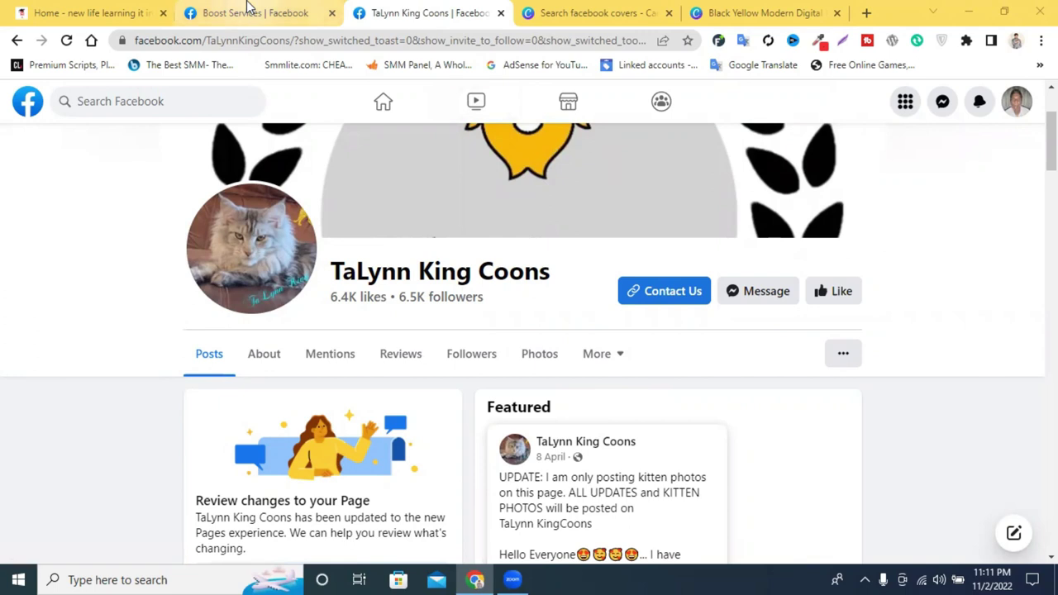
Compare the tab list in the Boost Services Page settings with the tab row shown on the TaLynn King Coons Page
left_click(248, 12)
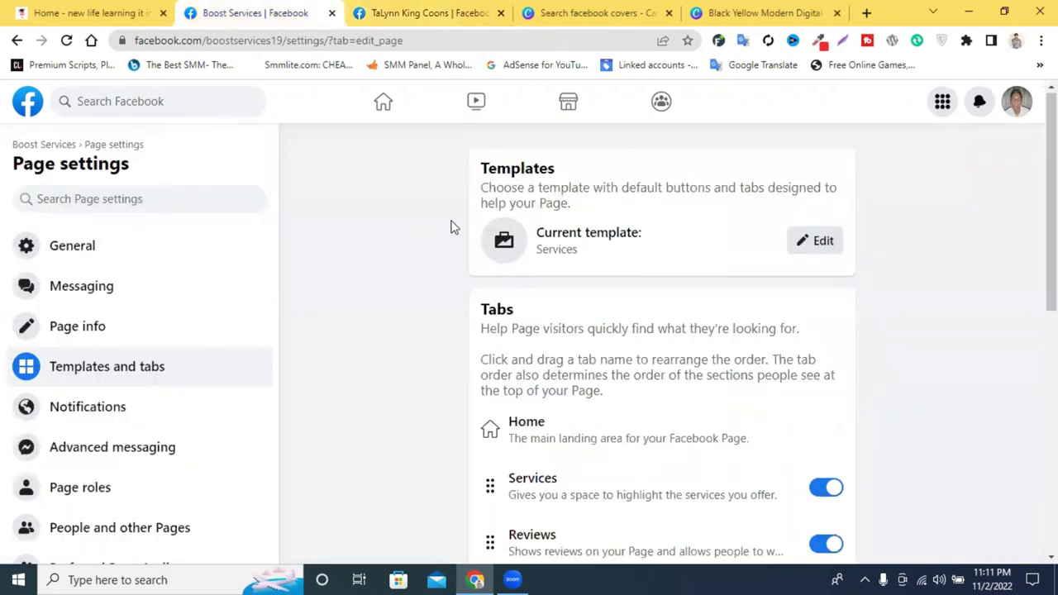
scroll(451, 227, "down", 3)
scroll(595, 255, "up", 2)
scroll(564, 284, "down", 3)
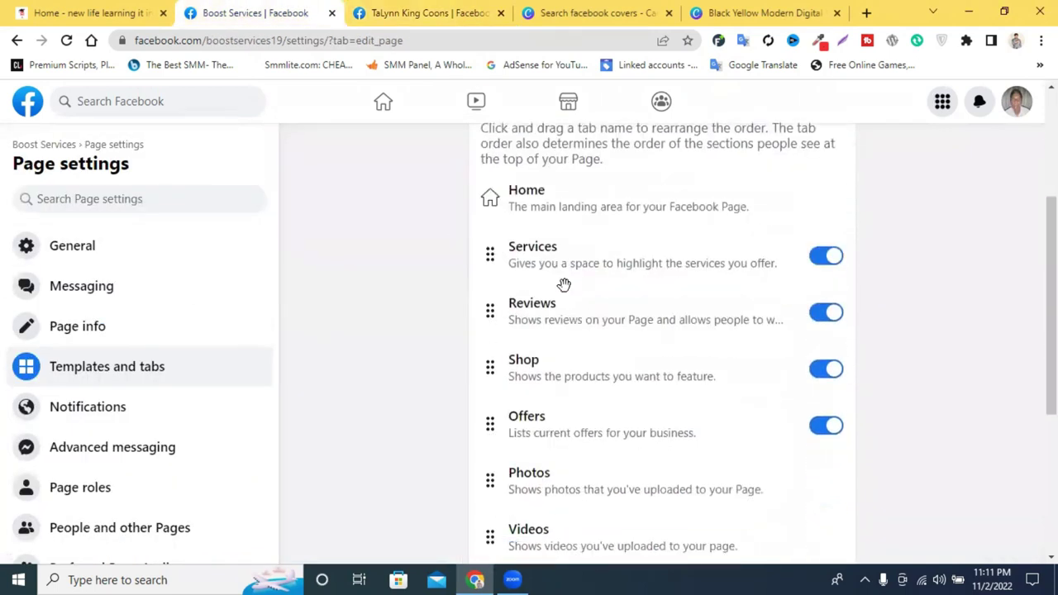
scroll(580, 295, "up", 3)
scroll(587, 289, "down", 4)
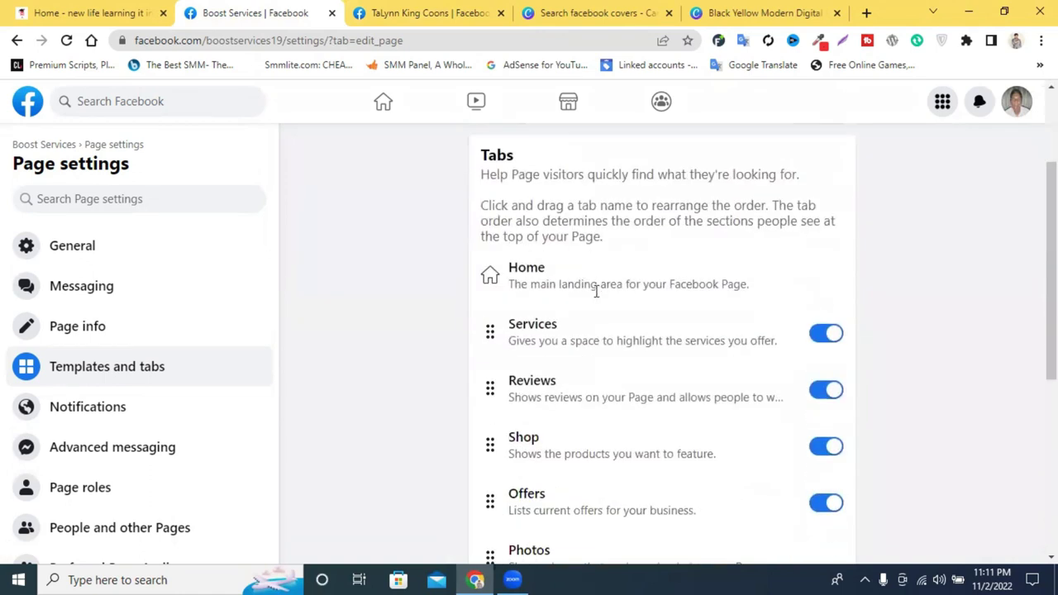
left_click(425, 11)
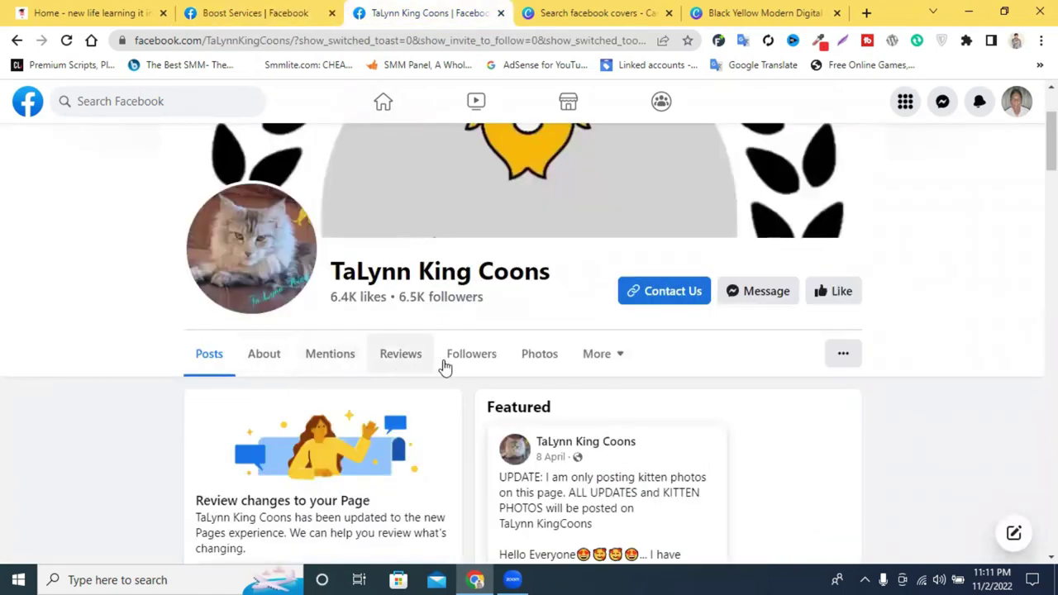
left_click(293, 8)
scroll(616, 214, "up", 2)
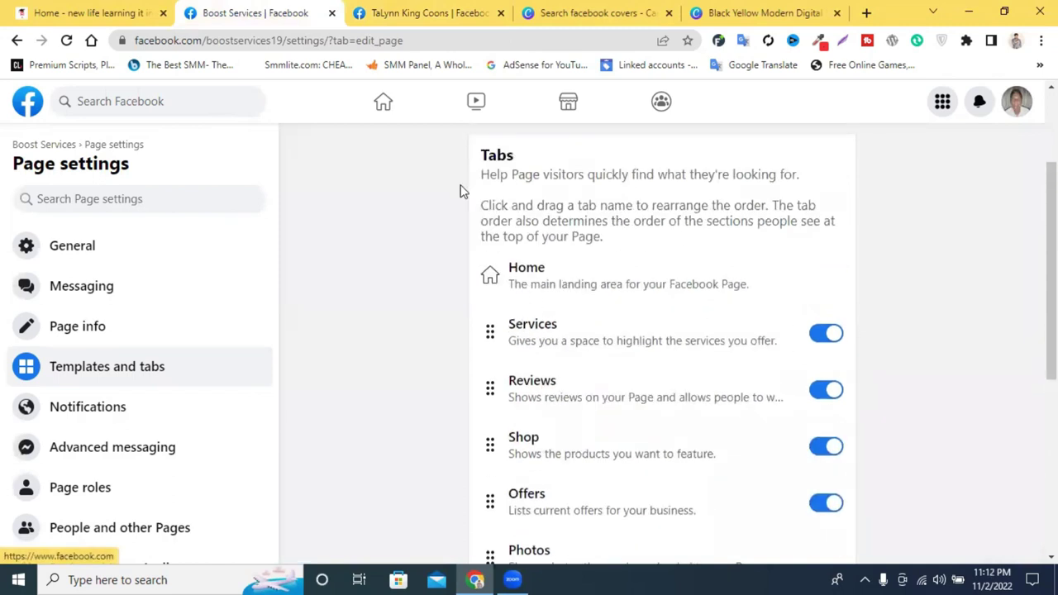
left_click(418, 13)
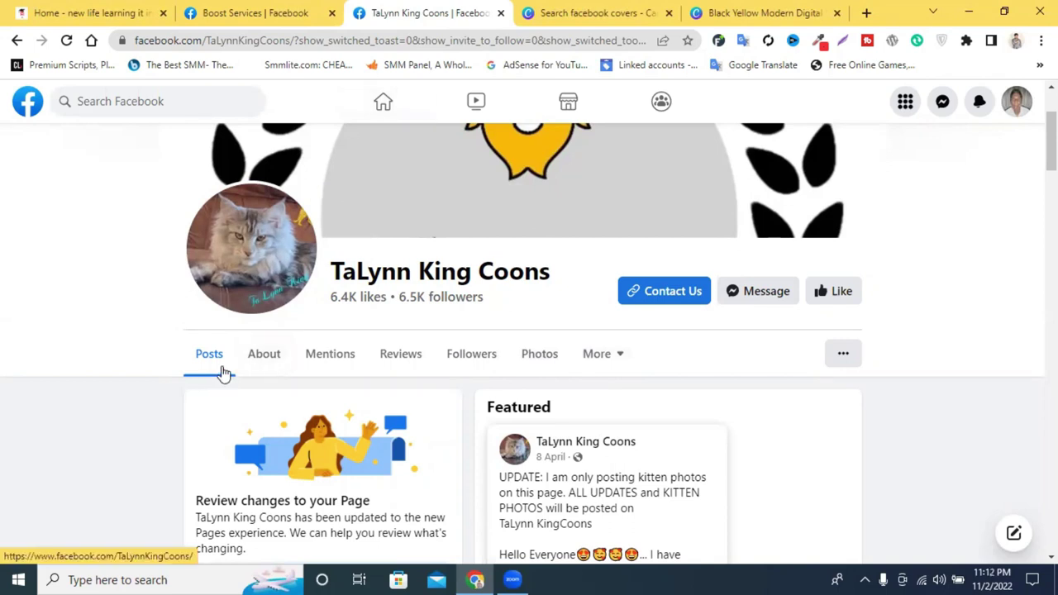
Return to the Boost Services Page settings and move the Photos tab up to directly below Home
left_click(254, 12)
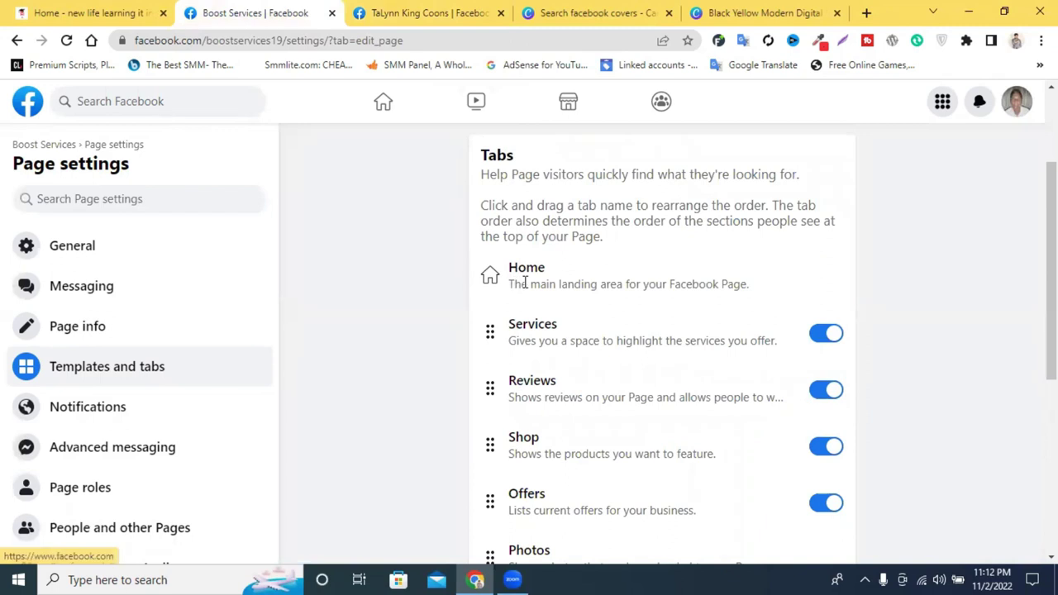
scroll(547, 276, "down", 1)
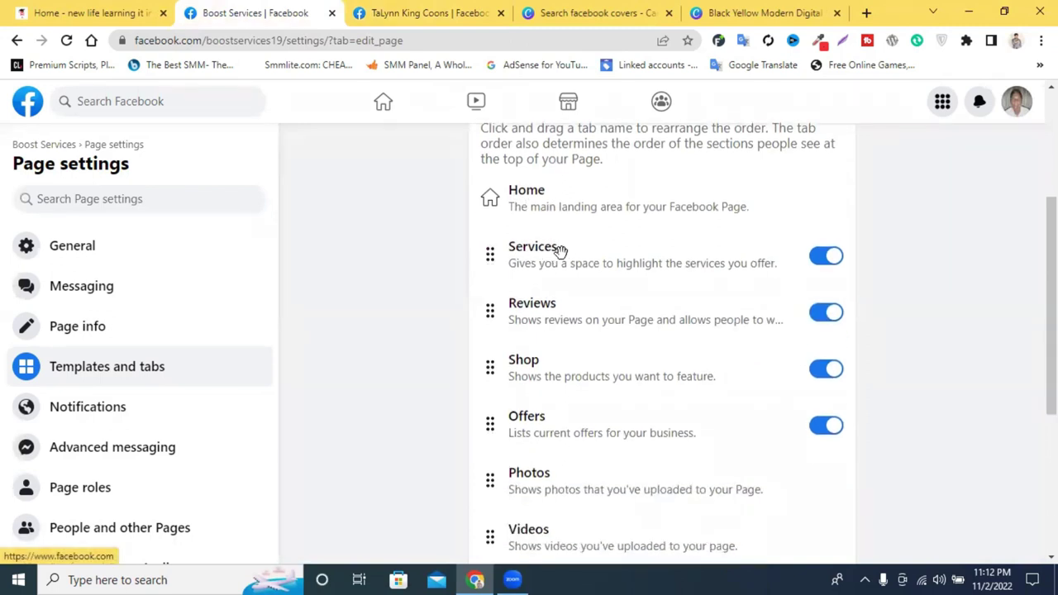
scroll(515, 316, "down", 2)
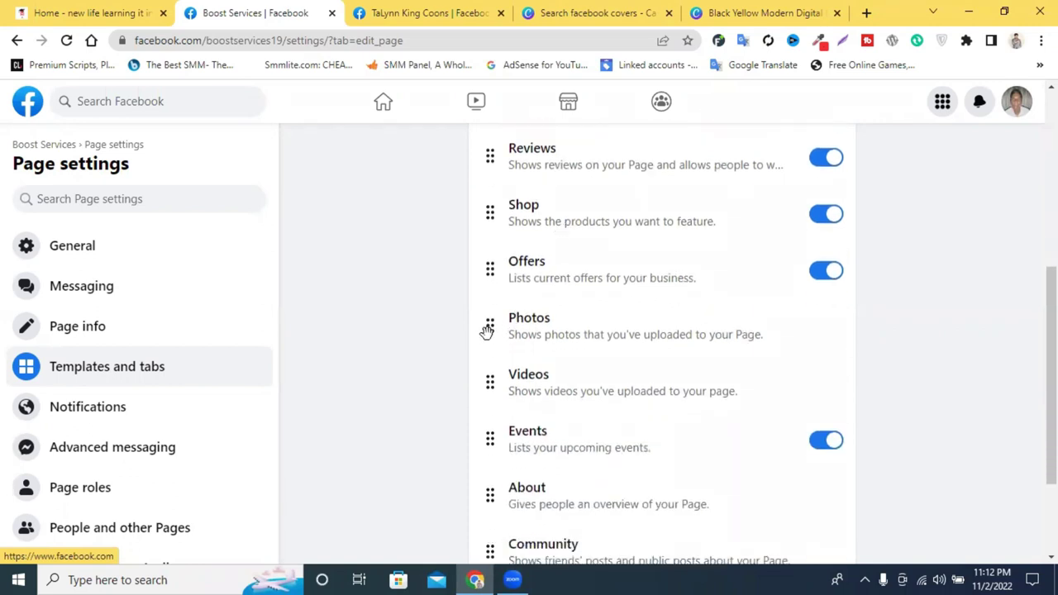
left_click_drag(492, 309, 494, 139)
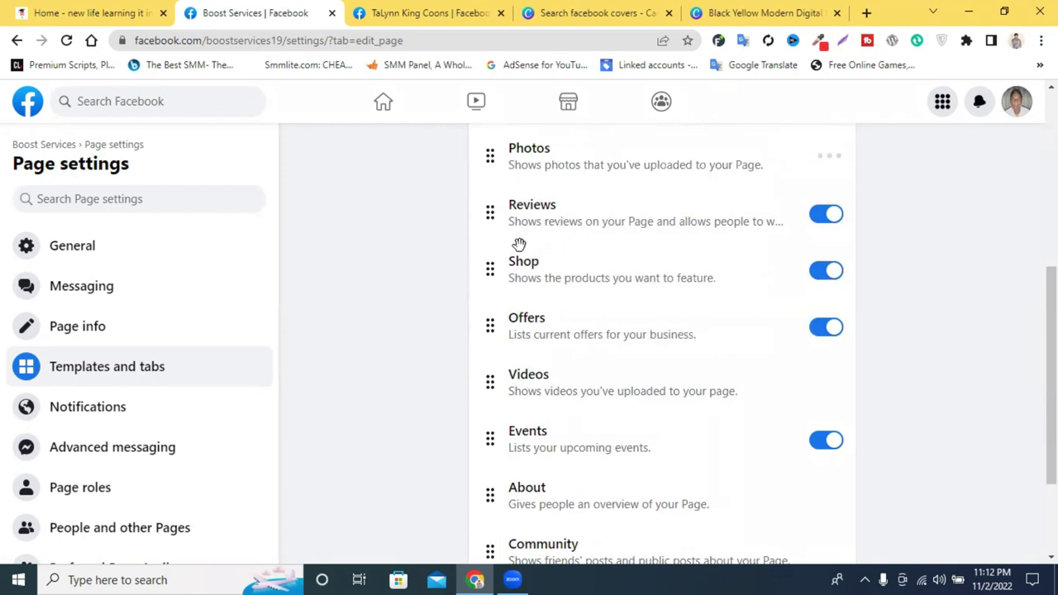
scroll(530, 259, "up", 1)
scroll(498, 245, "up", 2)
left_click_drag(489, 310, 506, 246)
Move the Videos tab up in the Page's tab order to directly below Photos
scroll(534, 273, "down", 3)
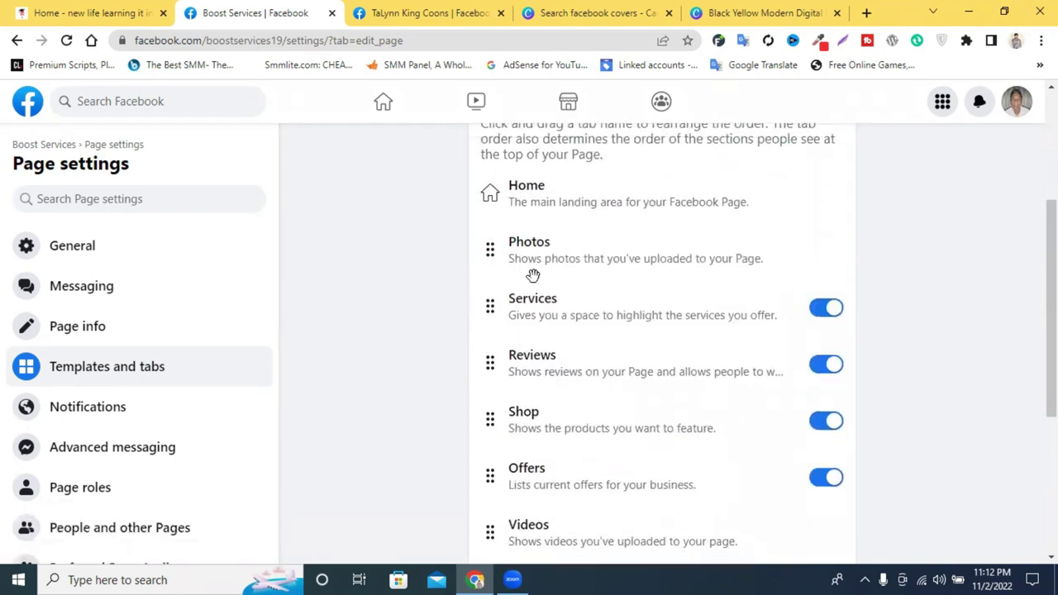
left_click_drag(493, 304, 495, 137)
scroll(491, 253, "up", 2)
left_click_drag(494, 286, 501, 225)
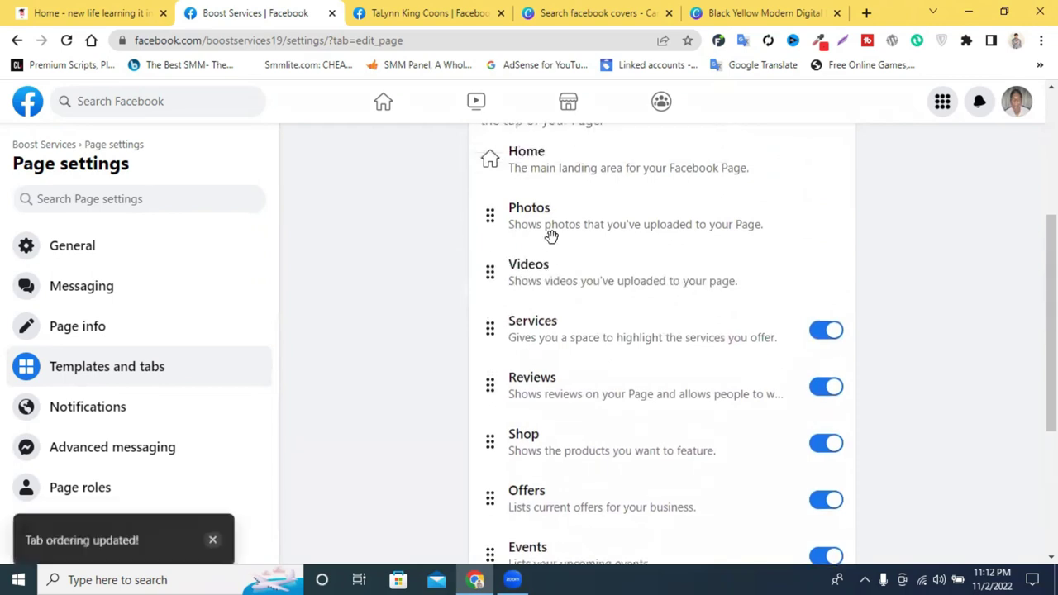
Move the Events tab up in the Boost Services Page's tab order to directly below Services
scroll(560, 299, "down", 4)
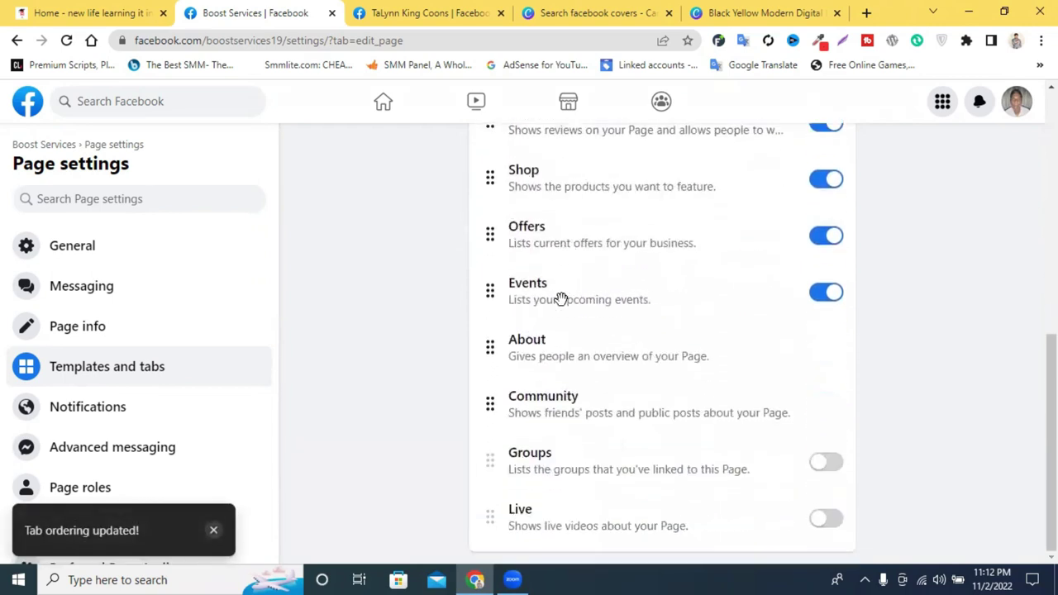
scroll(568, 313, "up", 2)
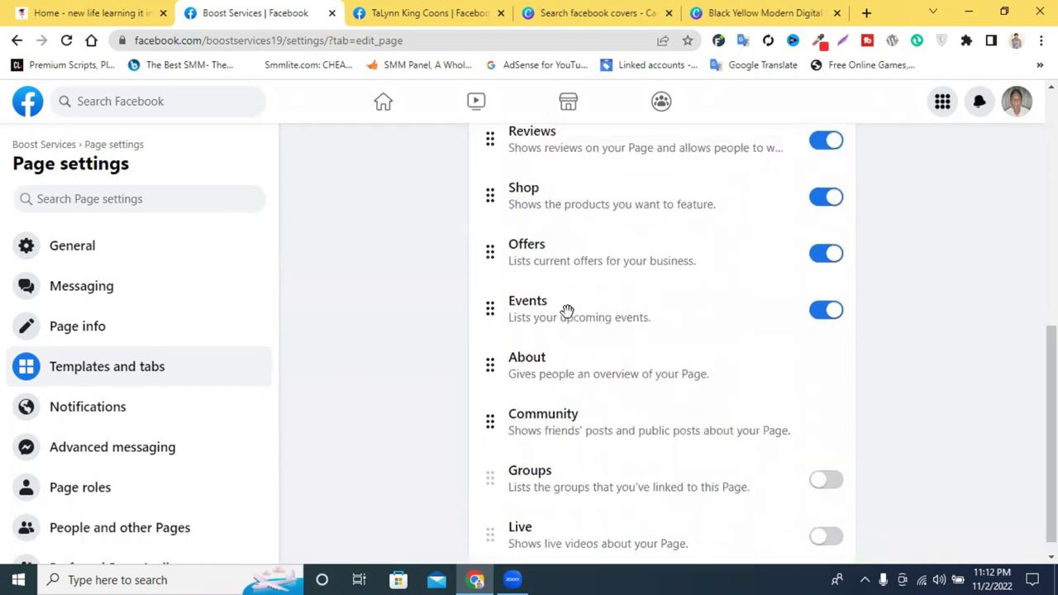
scroll(567, 311, "down", 2)
left_click_drag(502, 294, 511, 153)
scroll(520, 281, "up", 2)
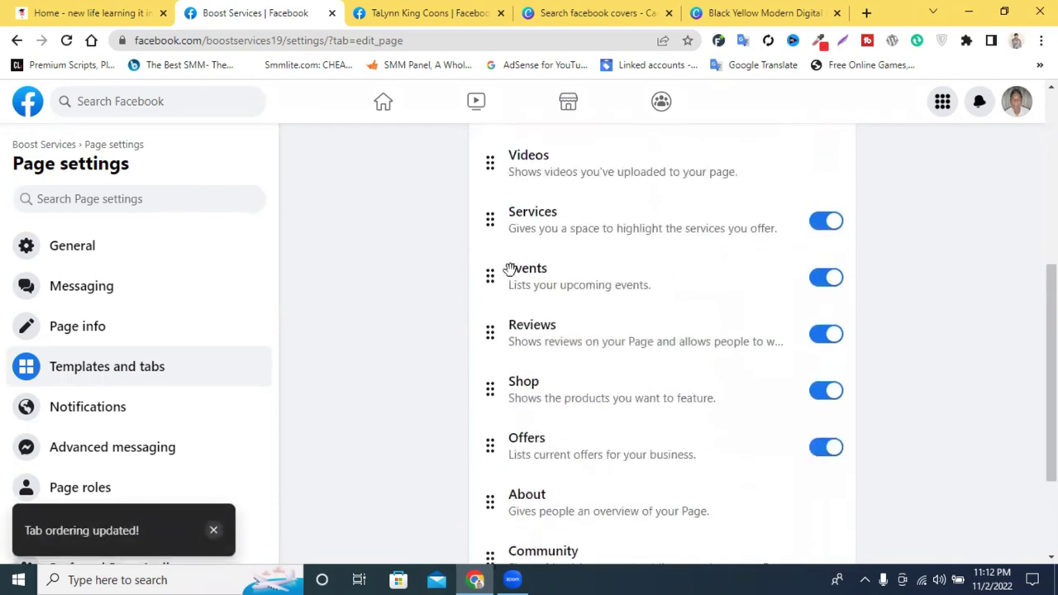
Move the Shop tab up in the Page's tab order to directly below Videos, ahead of Services
scroll(586, 282, "down", 2)
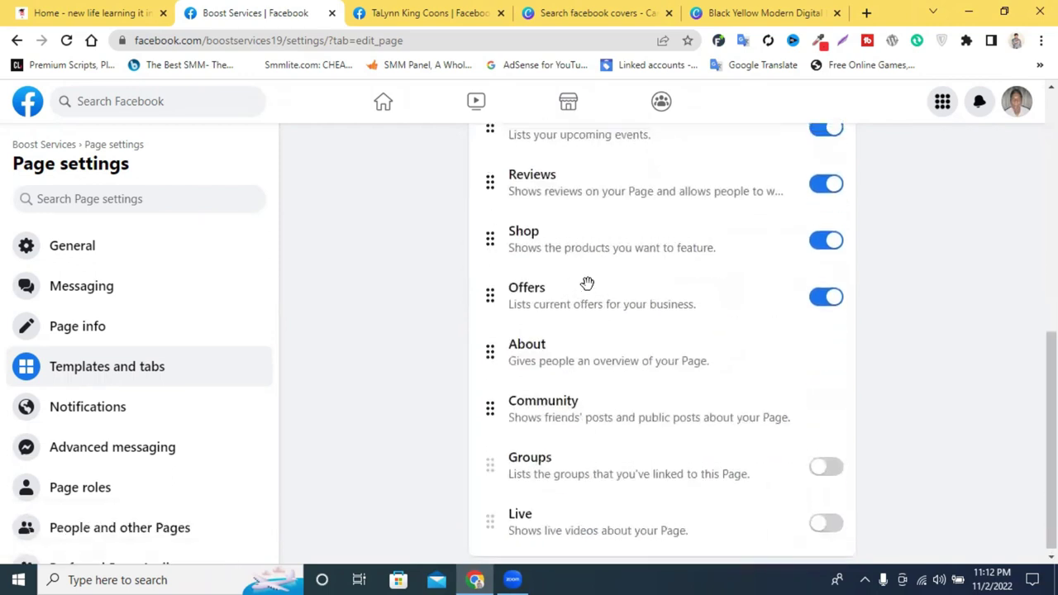
scroll(570, 314, "up", 2)
scroll(551, 300, "down", 1)
left_click_drag(557, 309, 552, 145)
scroll(677, 251, "up", 2)
Move the Groups tab up from near the end of the tab order to between Videos and Shop
scroll(583, 302, "down", 3)
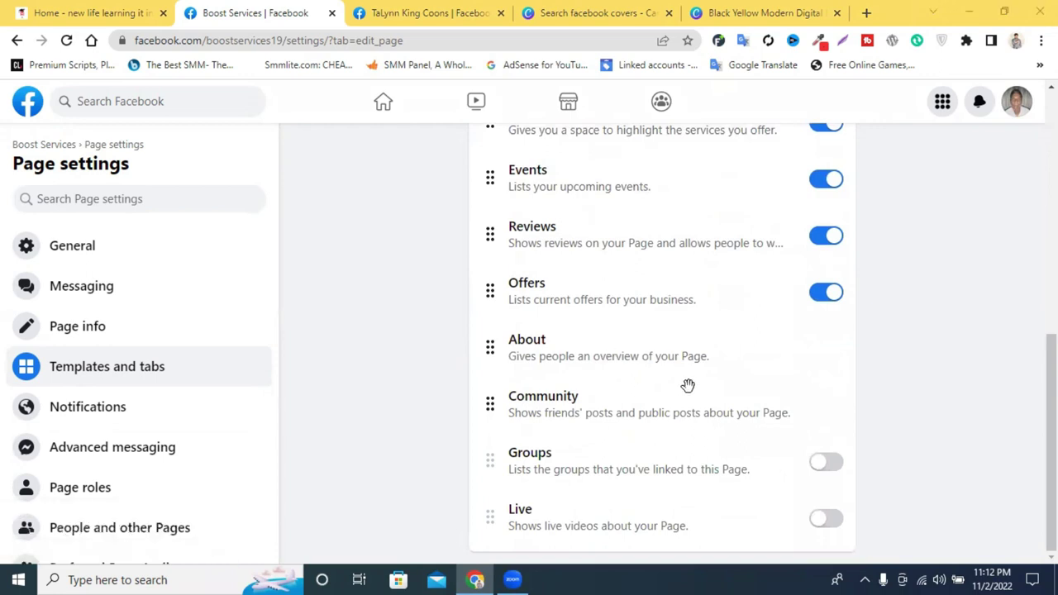
left_click_drag(572, 466, 580, 176)
scroll(609, 410, "up", 5)
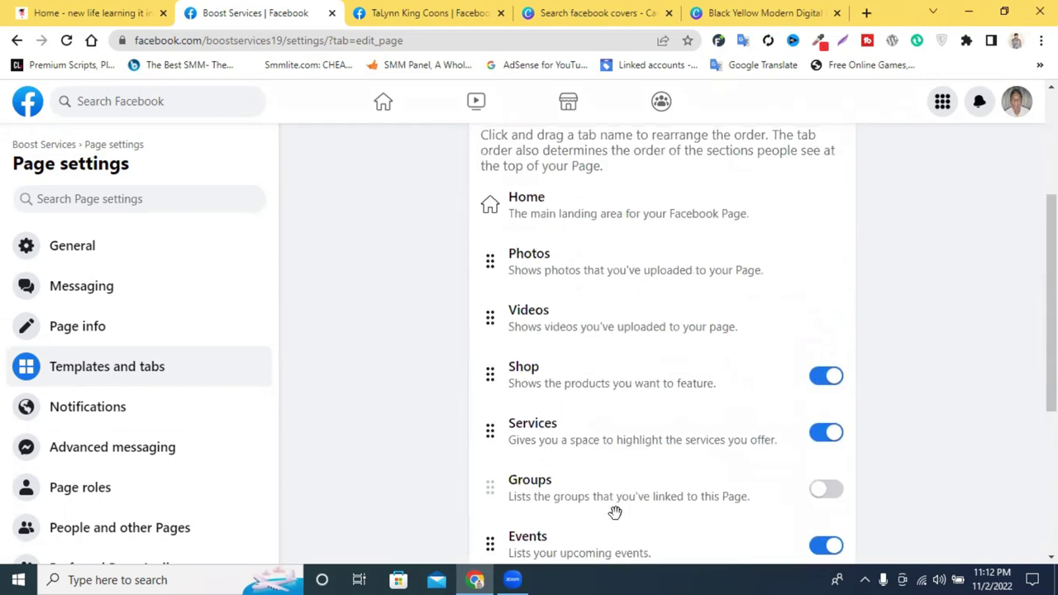
left_click_drag(571, 493, 573, 373)
Turn on the Live tab and move it up from the end of the tab order to directly below Videos
scroll(606, 431, "down", 5)
left_click_drag(535, 518, 562, 306)
scroll(582, 512, "up", 4)
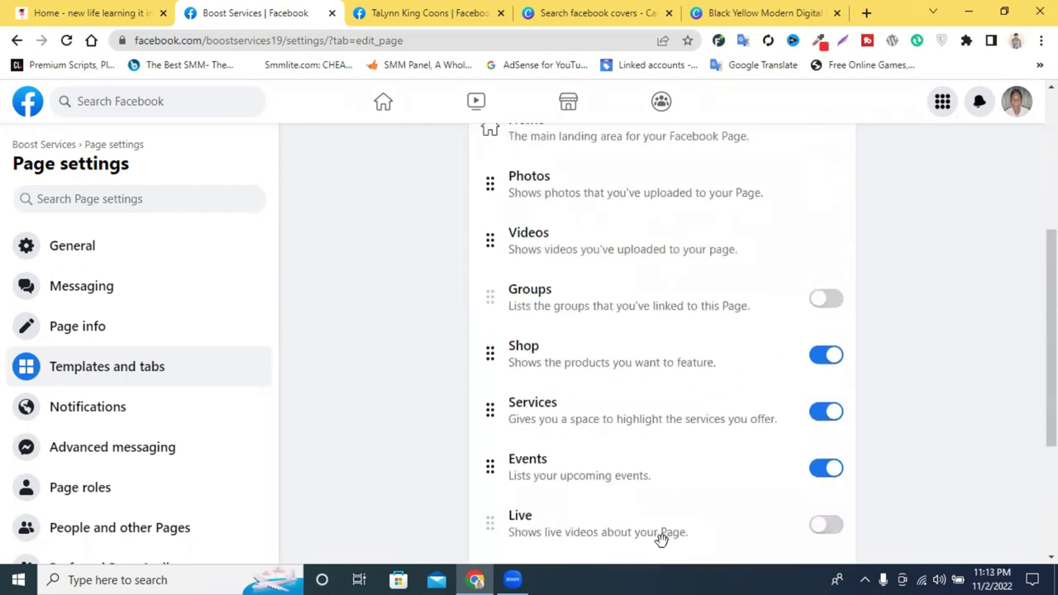
left_click(831, 529)
left_click_drag(507, 533, 514, 291)
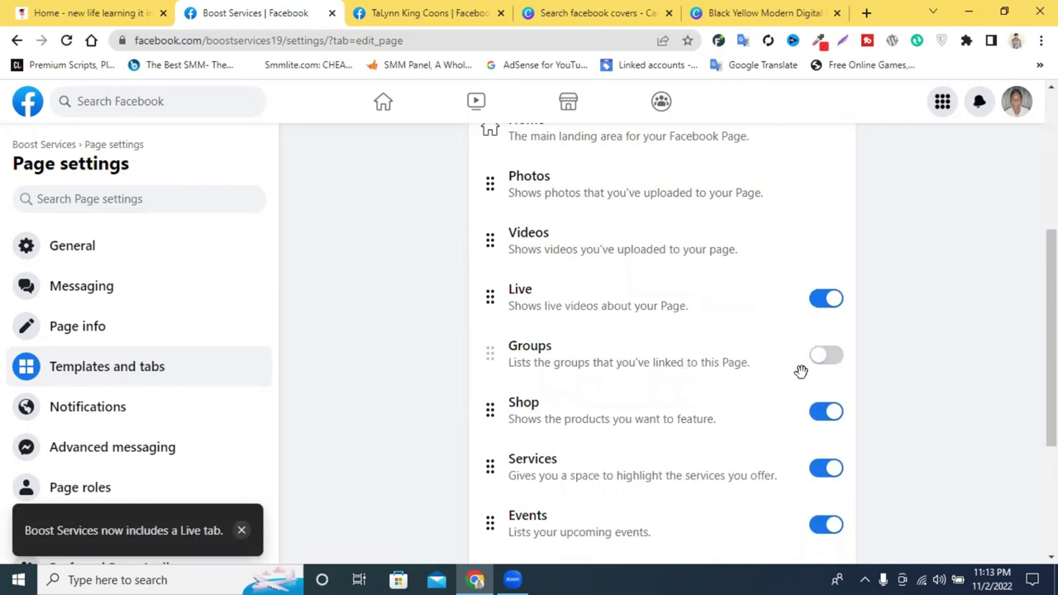
Turn on the Groups tab and move the Shop tab up so that it sits directly between Live and Groups
left_click(833, 366)
scroll(694, 402, "up", 2)
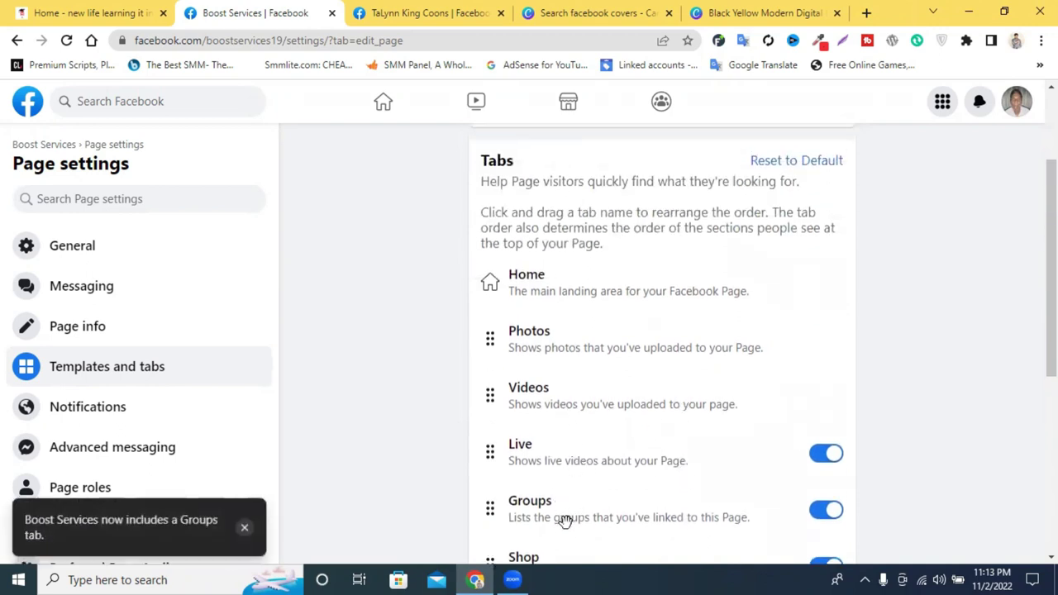
scroll(567, 519, "down", 1)
left_click_drag(552, 498, 562, 436)
scroll(579, 373, "up", 1)
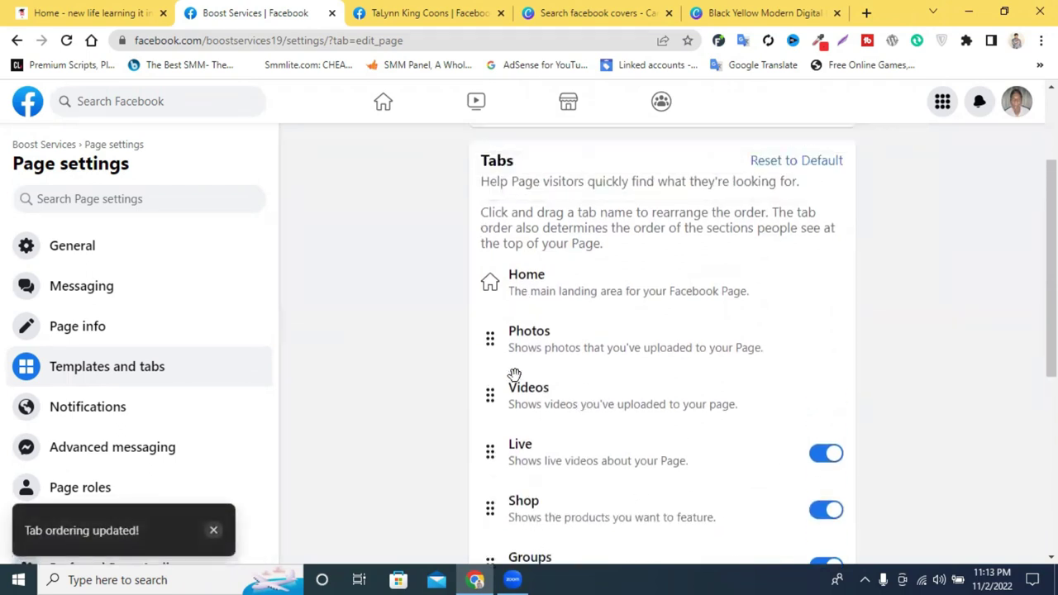
Move the Community tab up to directly above About at the end of the tab order
scroll(520, 388, "down", 5)
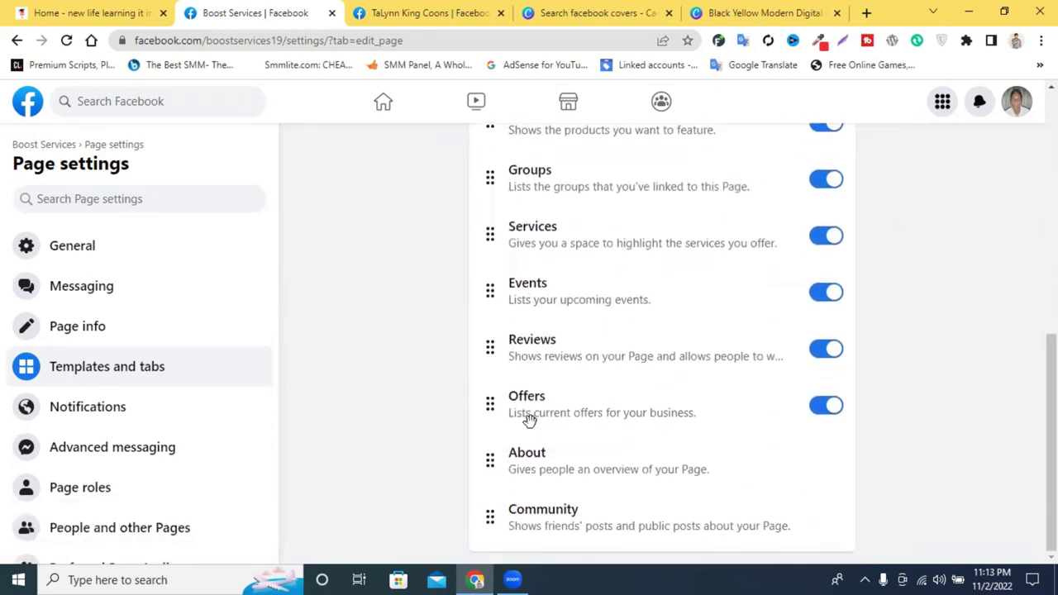
left_click_drag(559, 519, 569, 472)
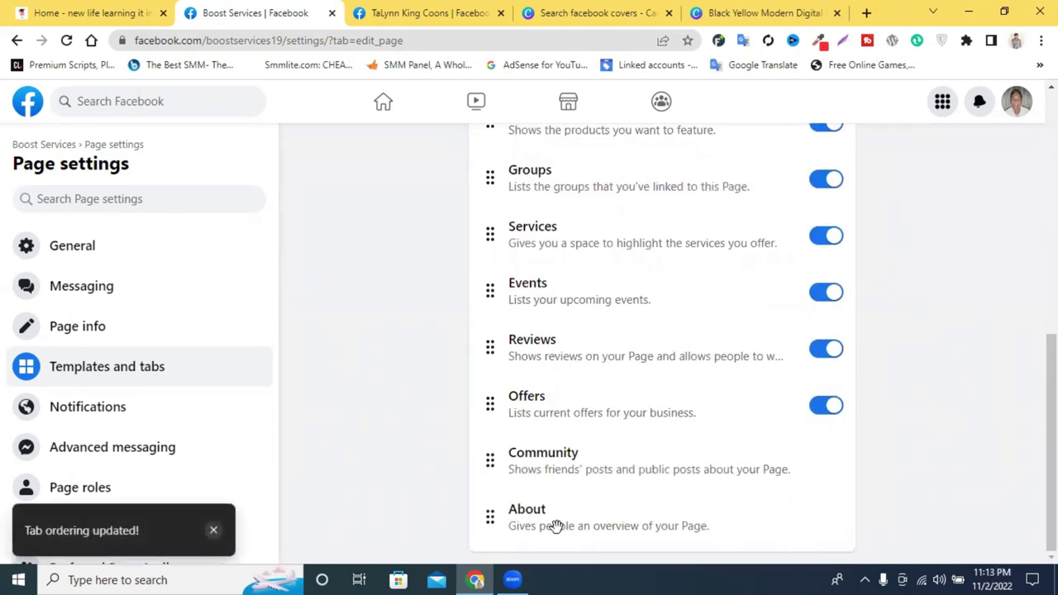
scroll(672, 502, "up", 6)
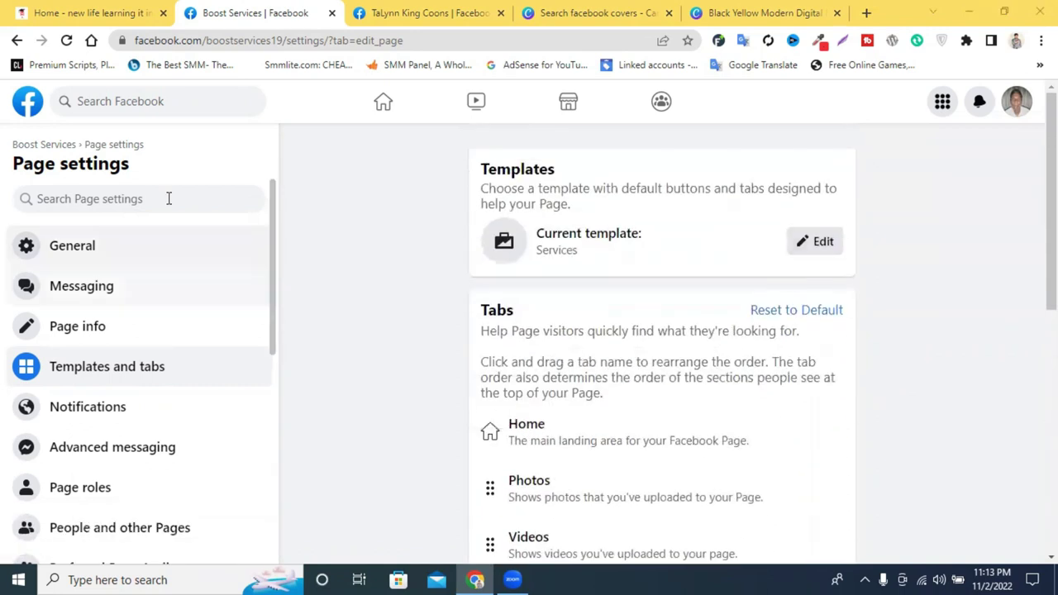
In the other browser tab, open the Boost Services Page from the list of managed Pages
left_click(425, 13)
left_click(385, 102)
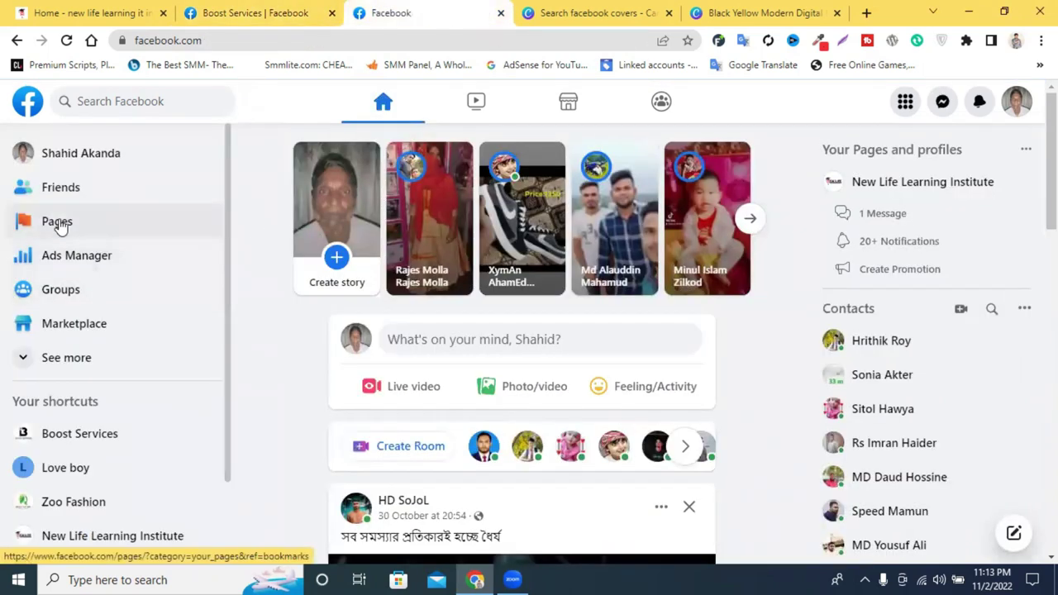
left_click(58, 225)
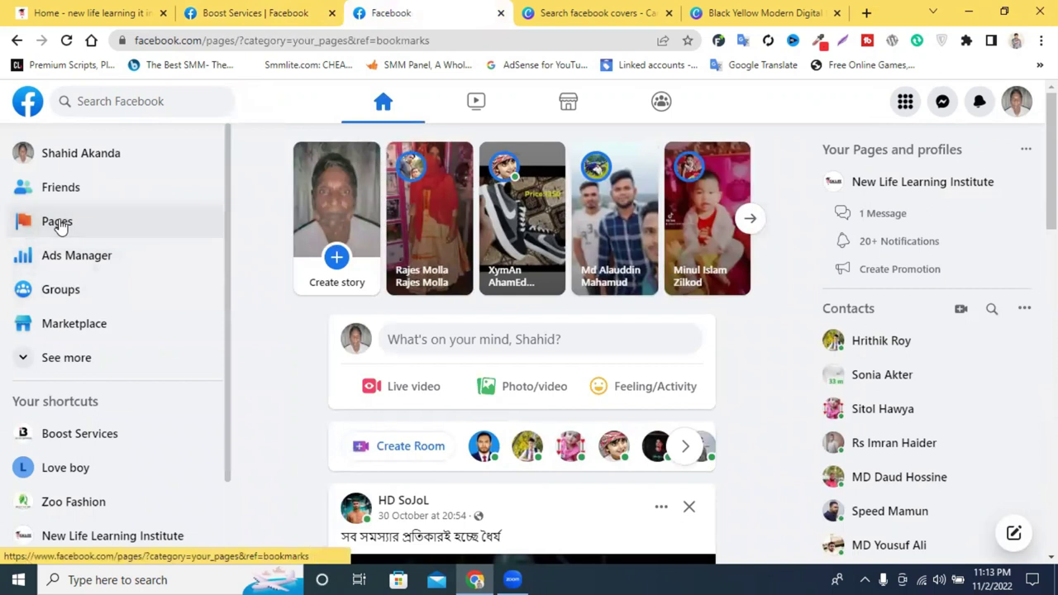
left_click(146, 371)
scroll(169, 368, "down", 1)
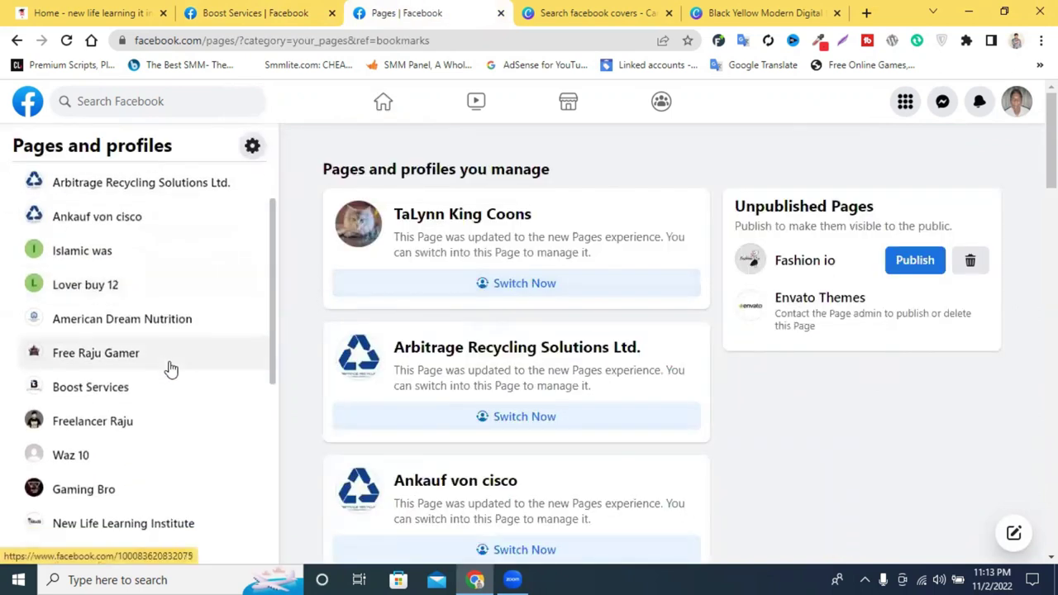
scroll(170, 369, "down", 1)
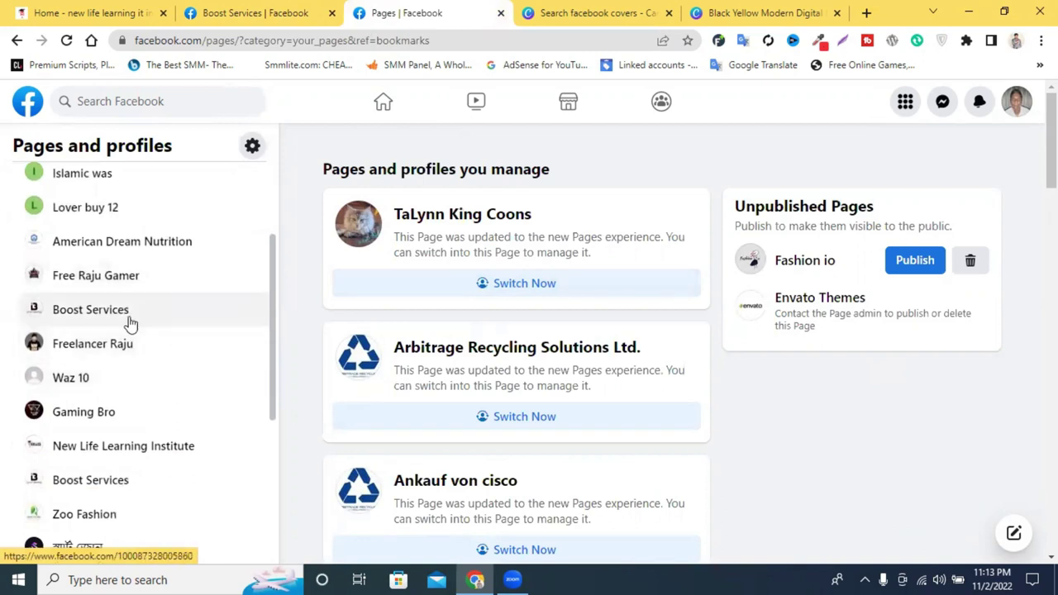
left_click(85, 489)
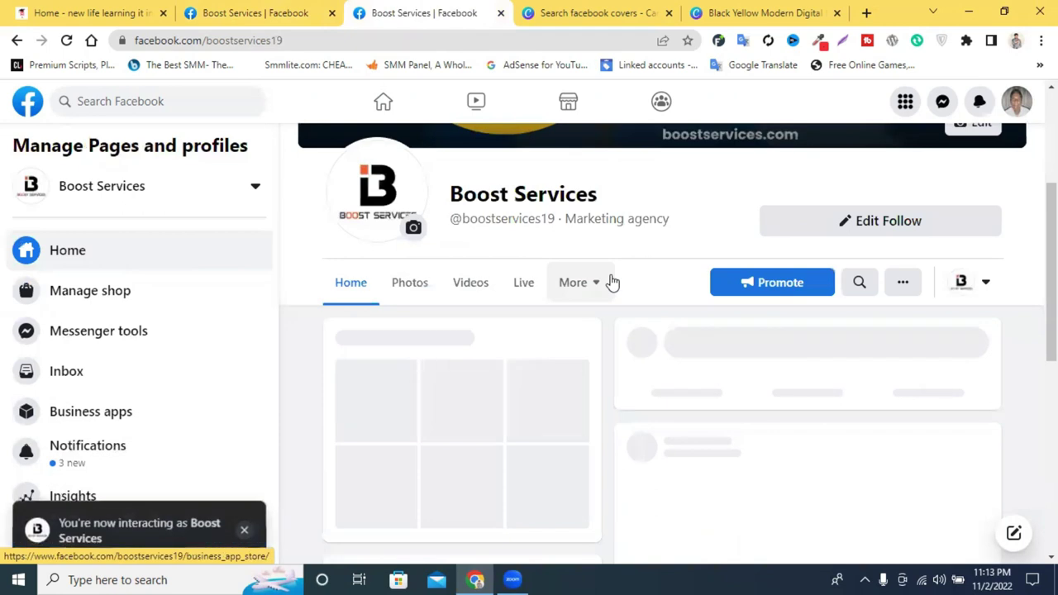
scroll(611, 281, "down", 3)
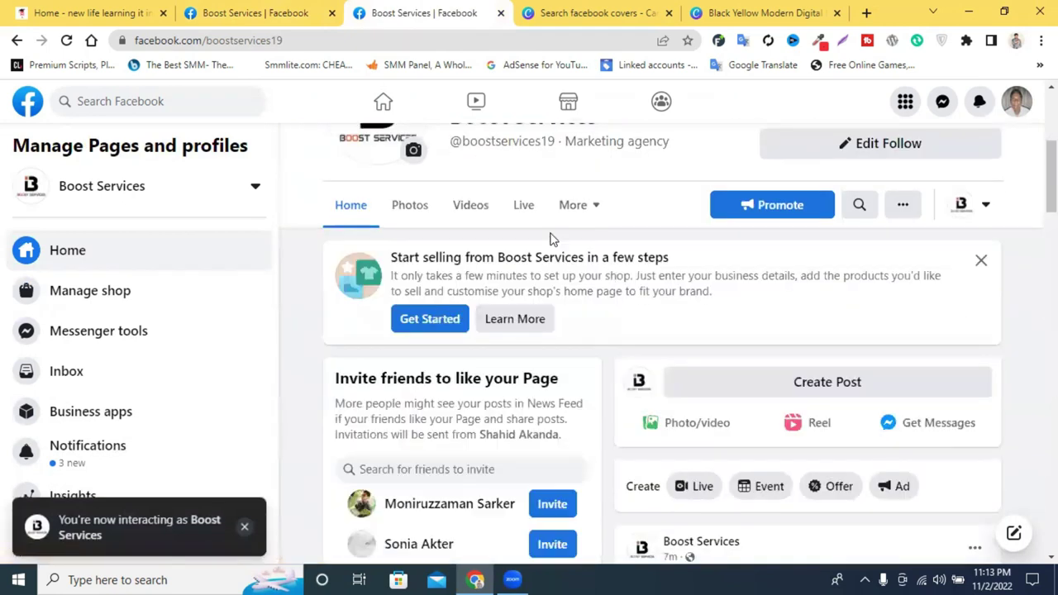
Compare the tab order in the Page settings with the tab row and additional tabs shown on the Boost Services Page
left_click(256, 13)
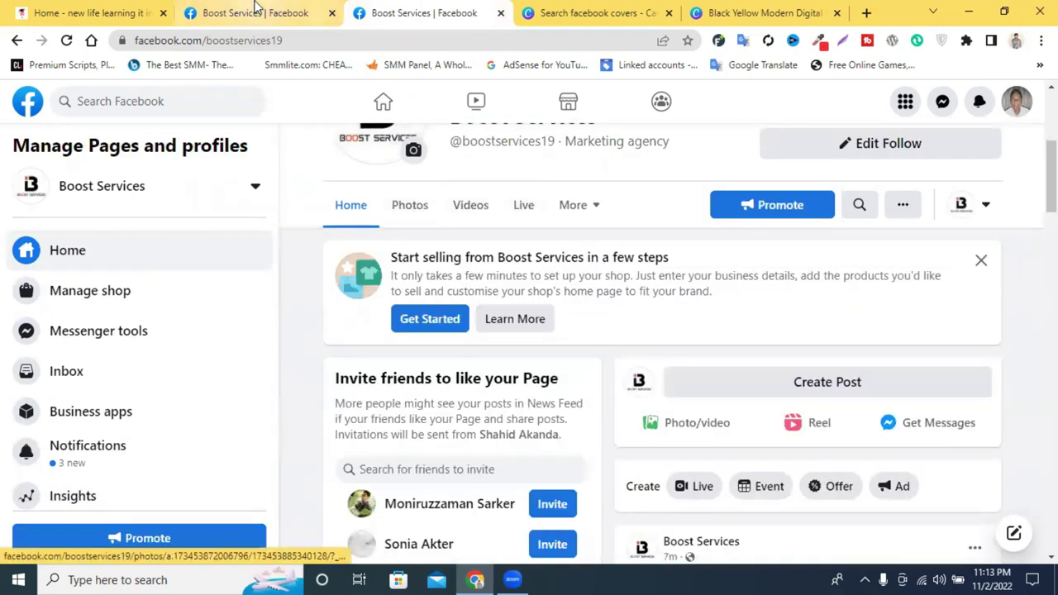
scroll(529, 397, "down", 1)
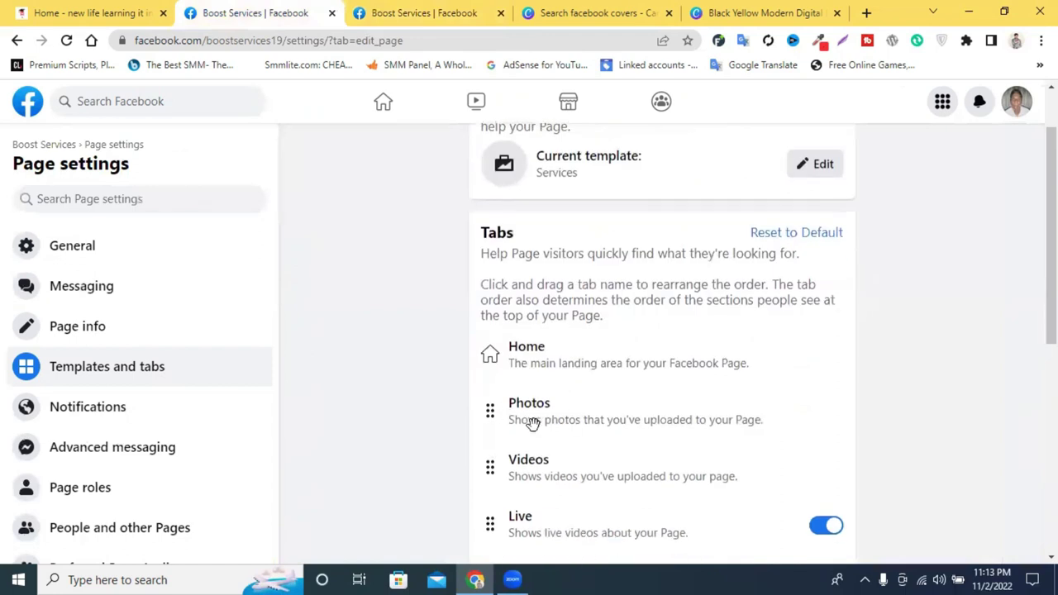
left_click(415, 12)
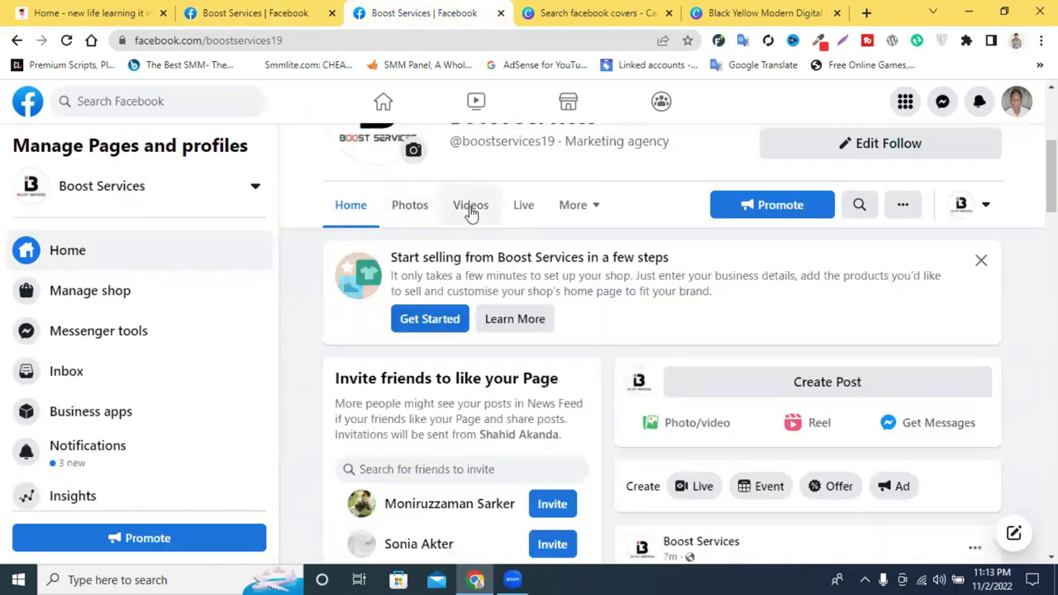
left_click(273, 12)
scroll(545, 413, "down", 3)
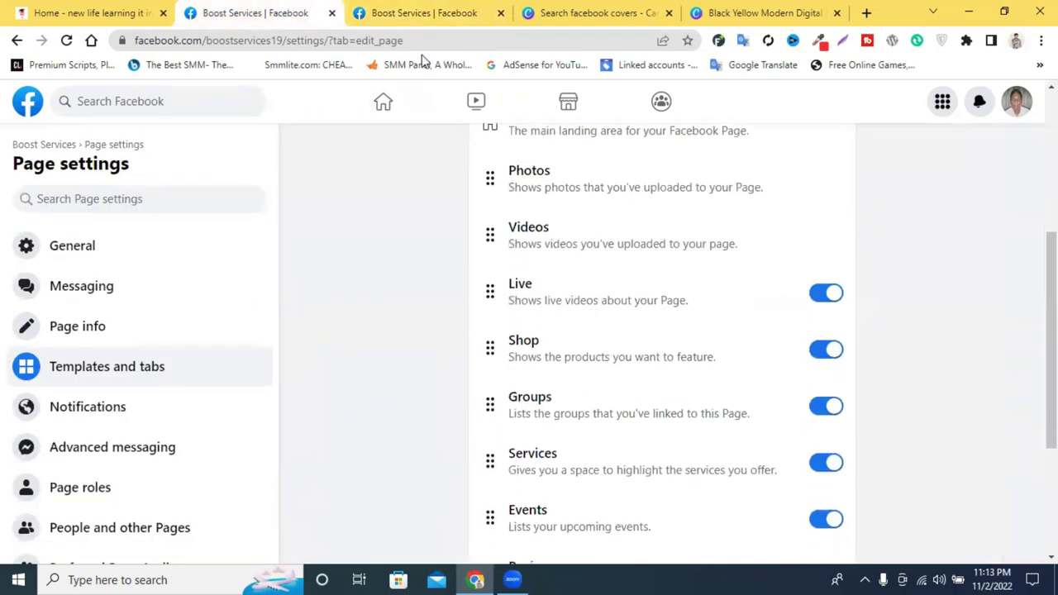
left_click(417, 12)
left_click(596, 208)
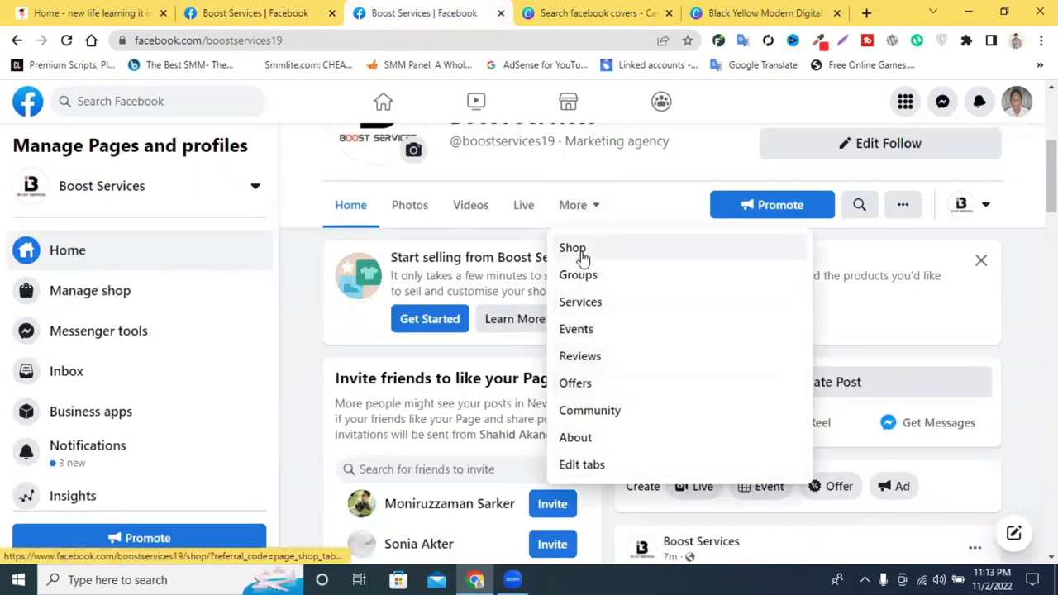
Look over the Boost Services Page's content, cover and list of additional tabs
left_click(312, 264)
scroll(597, 307, "down", 2)
scroll(597, 307, "down", 6)
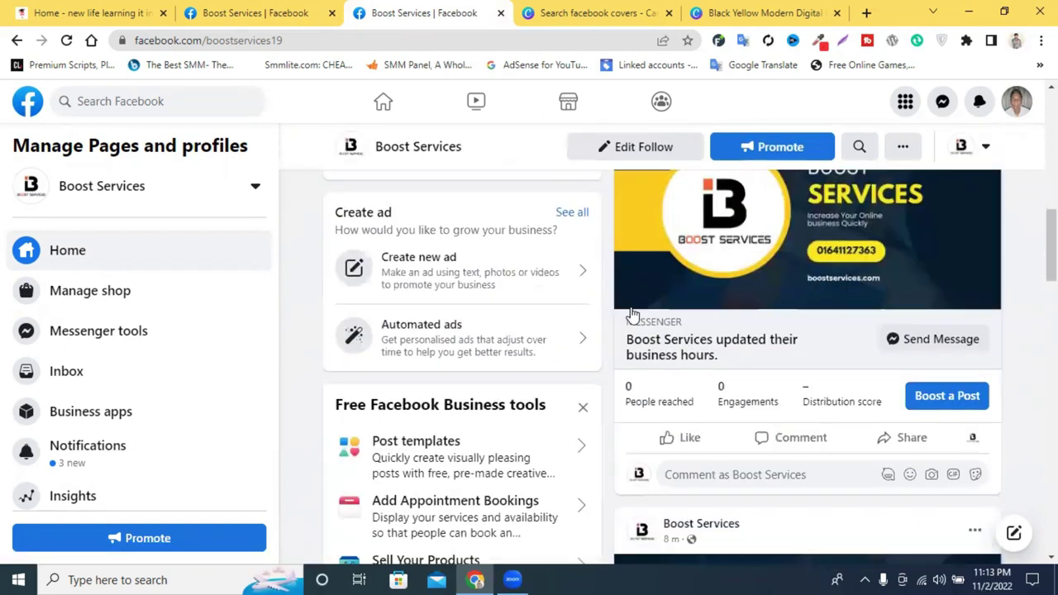
scroll(664, 312, "up", 8)
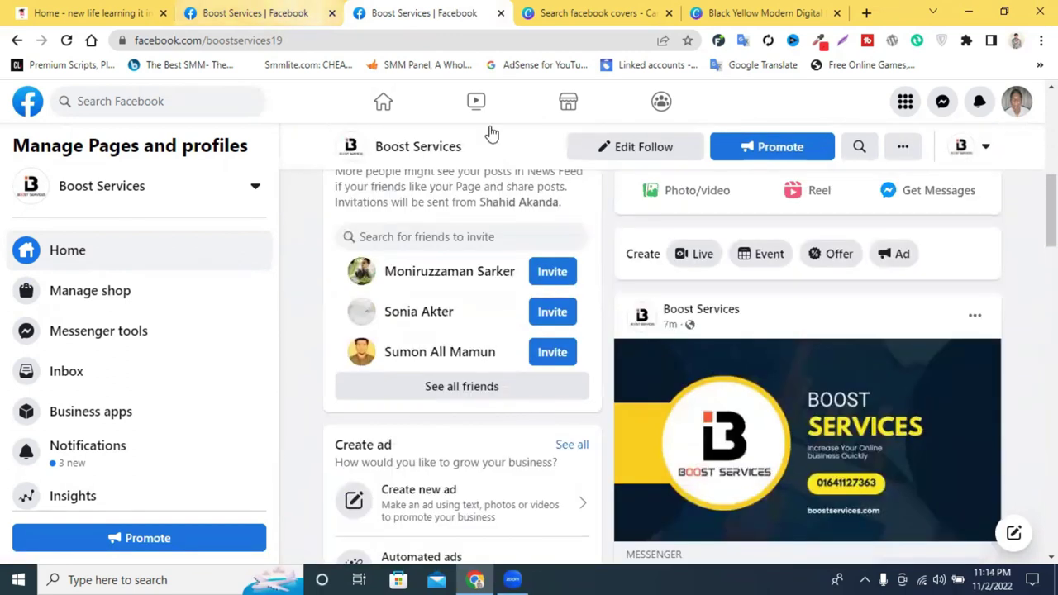
left_click(582, 290)
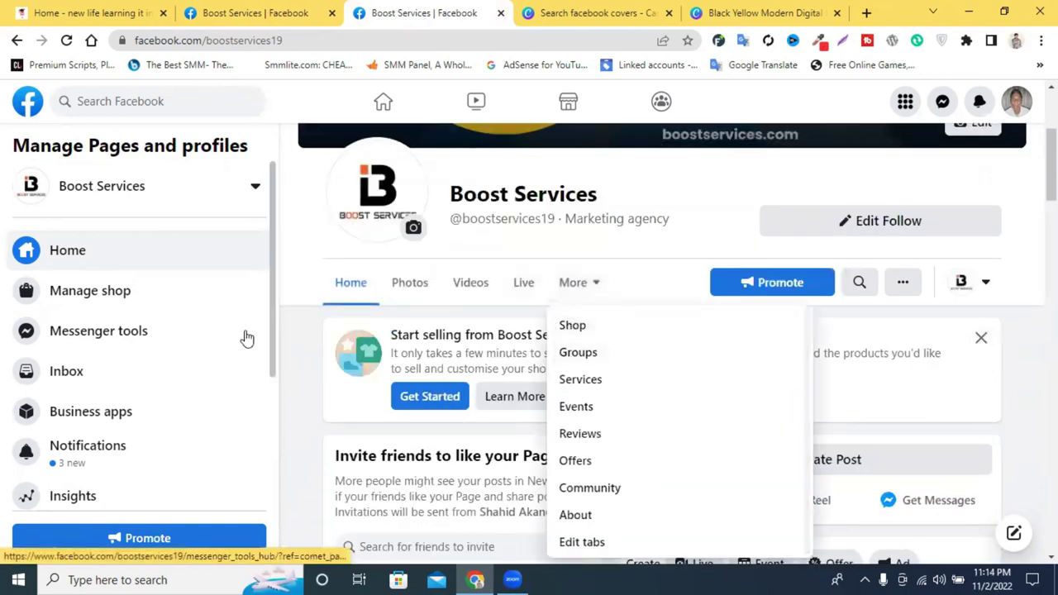
scroll(302, 338, "up", 2)
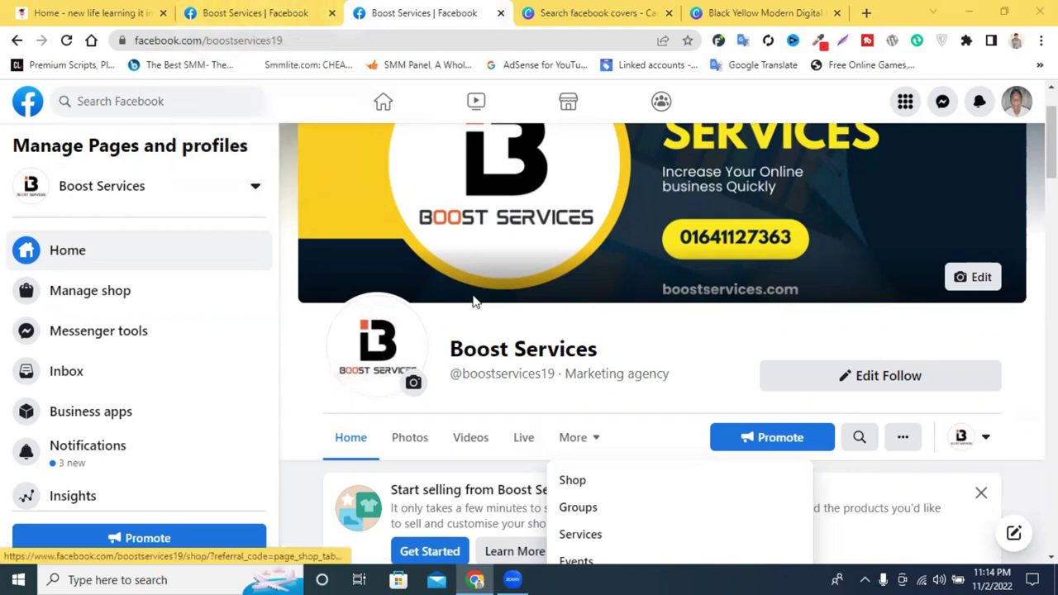
Return to the Boost Services Page settings and review the complete list of tabs from Home to About
key("ctrl+shift+Tab")
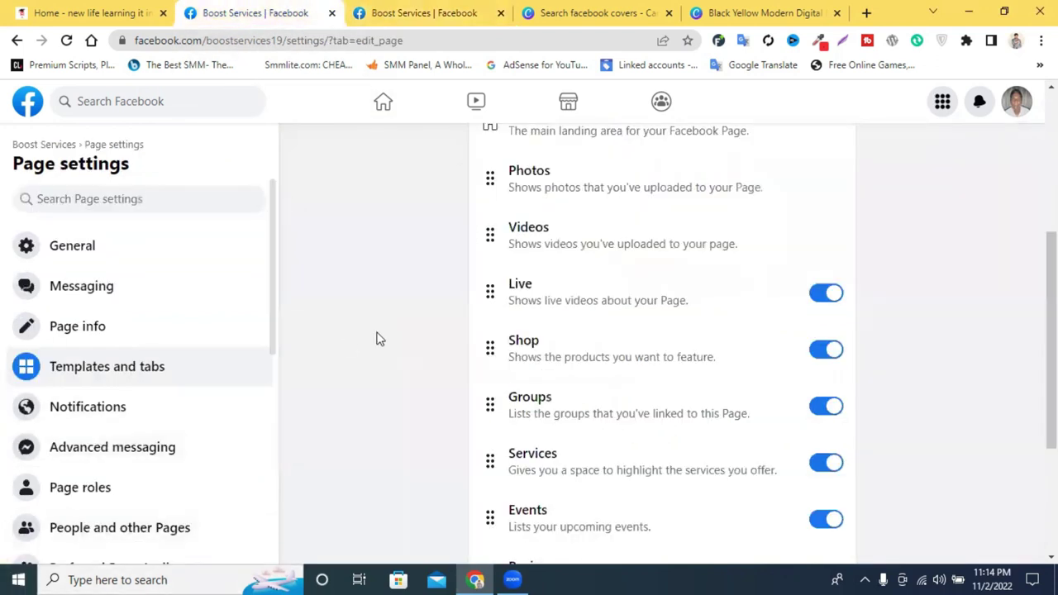
scroll(493, 324, "down", 2)
scroll(493, 324, "down", 1)
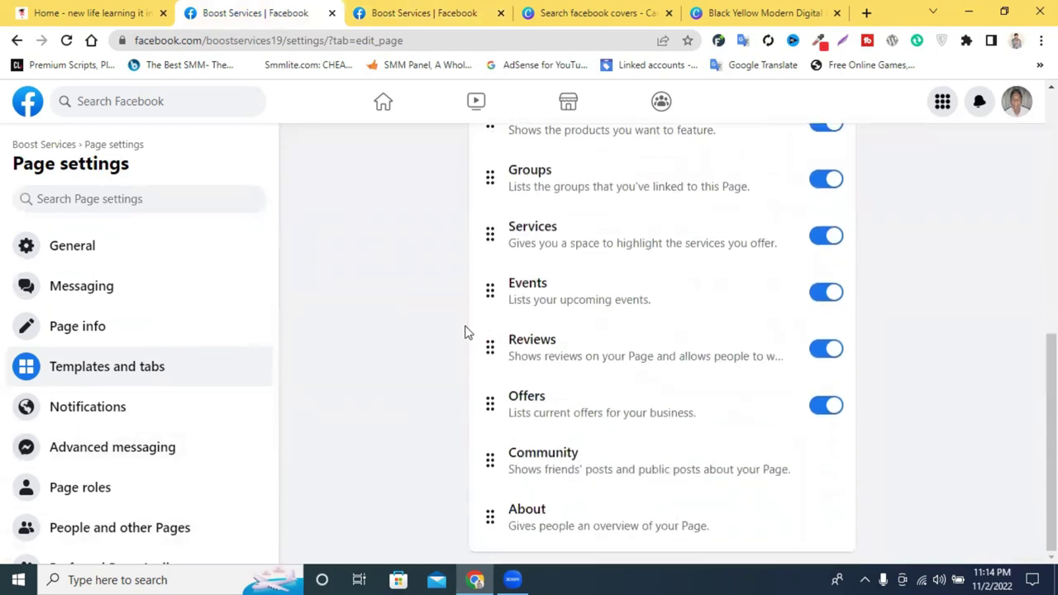
left_click(396, 11)
left_click(230, 11)
scroll(401, 282, "up", 1)
scroll(398, 282, "up", 3)
scroll(398, 282, "down", 1)
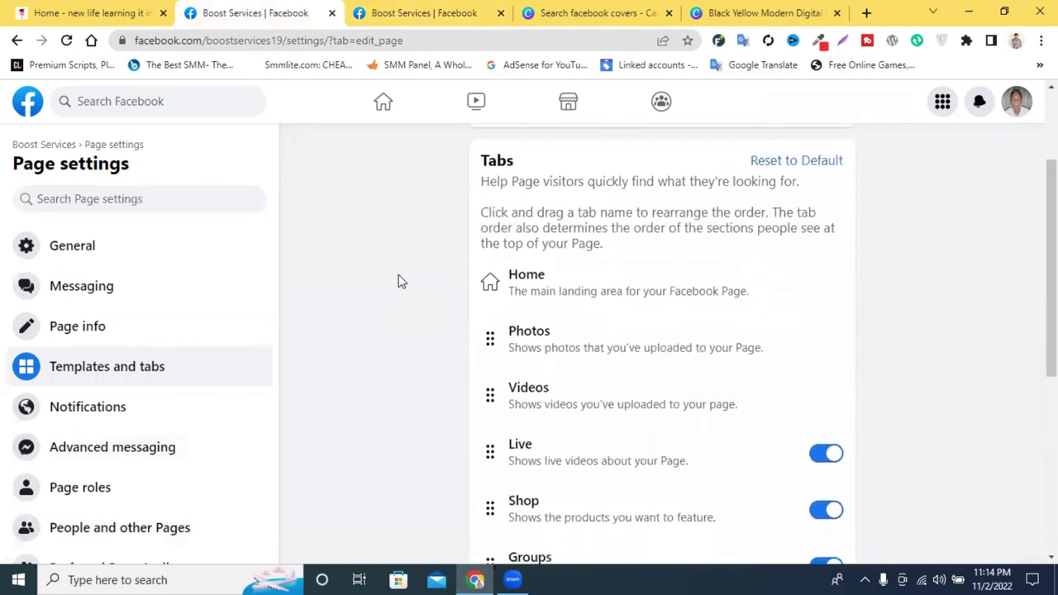
scroll(404, 286, "down", 3)
scroll(405, 286, "down", 2)
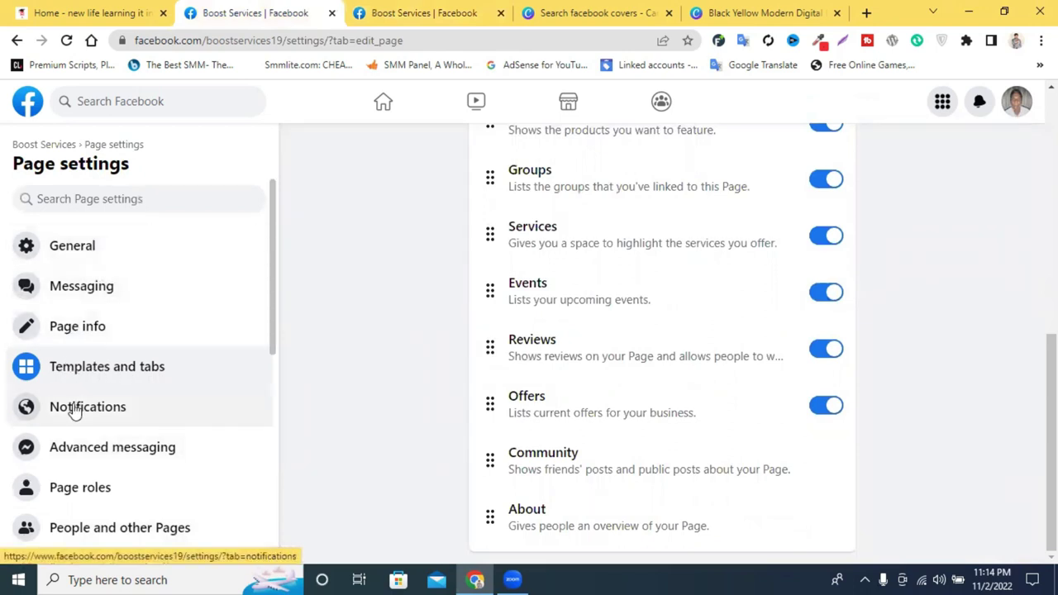
Open the Page roles settings for Boost Services and look over the sections
scroll(92, 408, "down", 1)
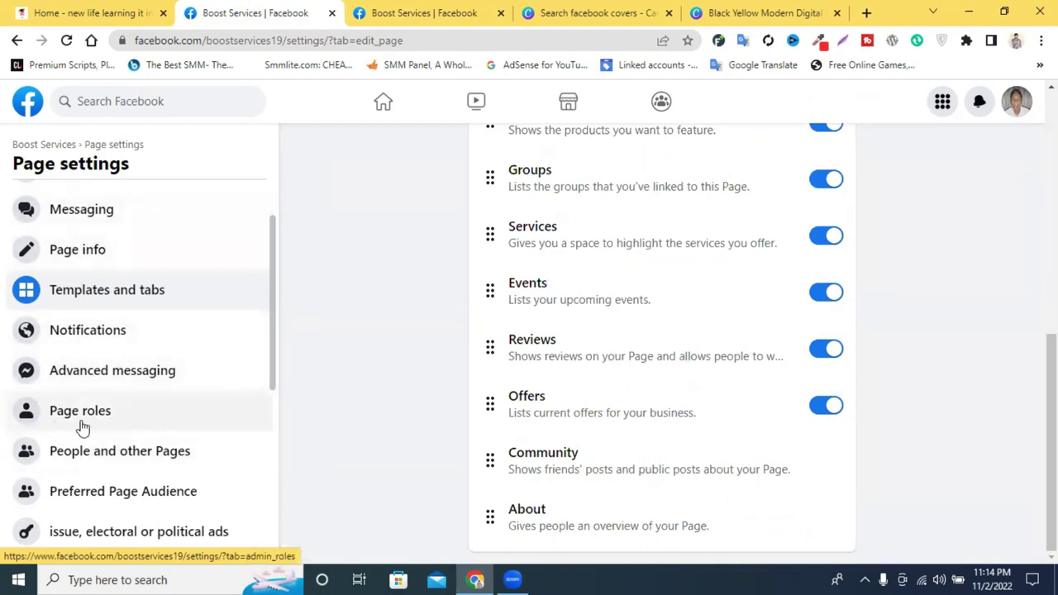
left_click(130, 418)
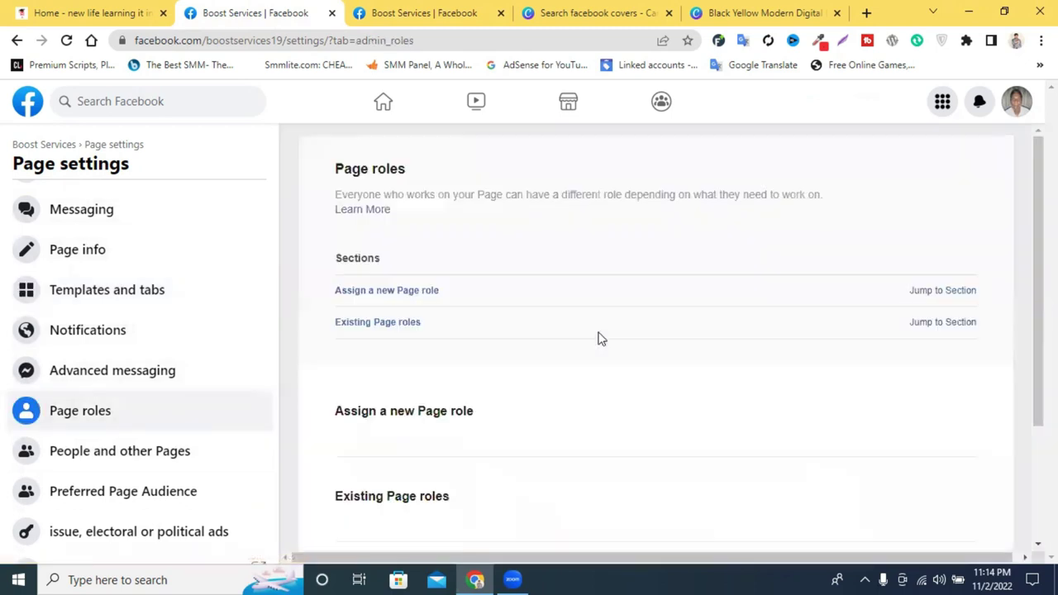
scroll(601, 339, "down", 3)
scroll(597, 337, "up", 3)
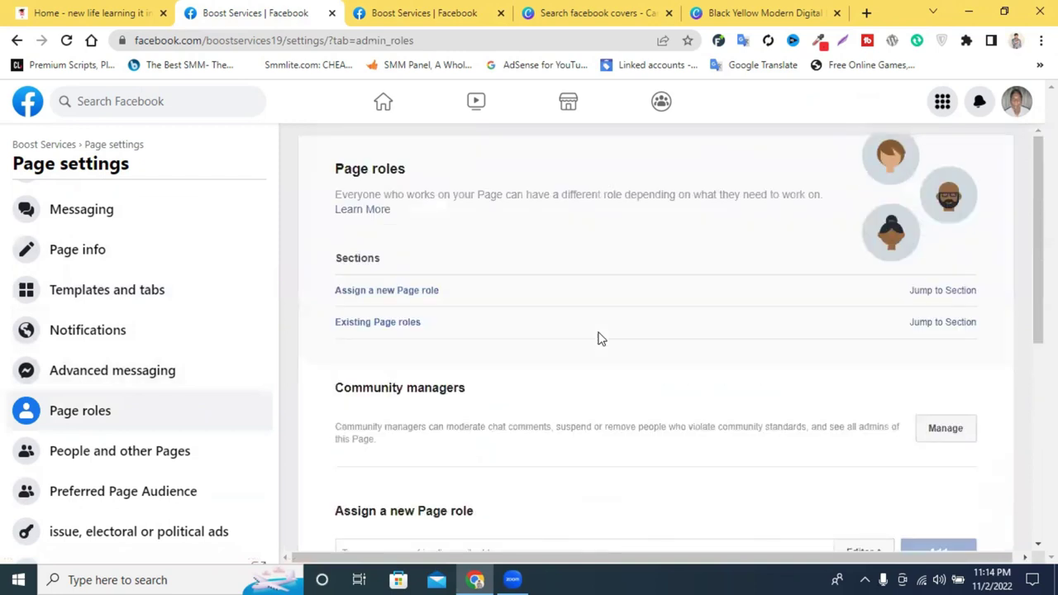
Review the community manager, new Page role and existing role sections, including the list of role types that can be assigned
scroll(595, 336, "down", 3)
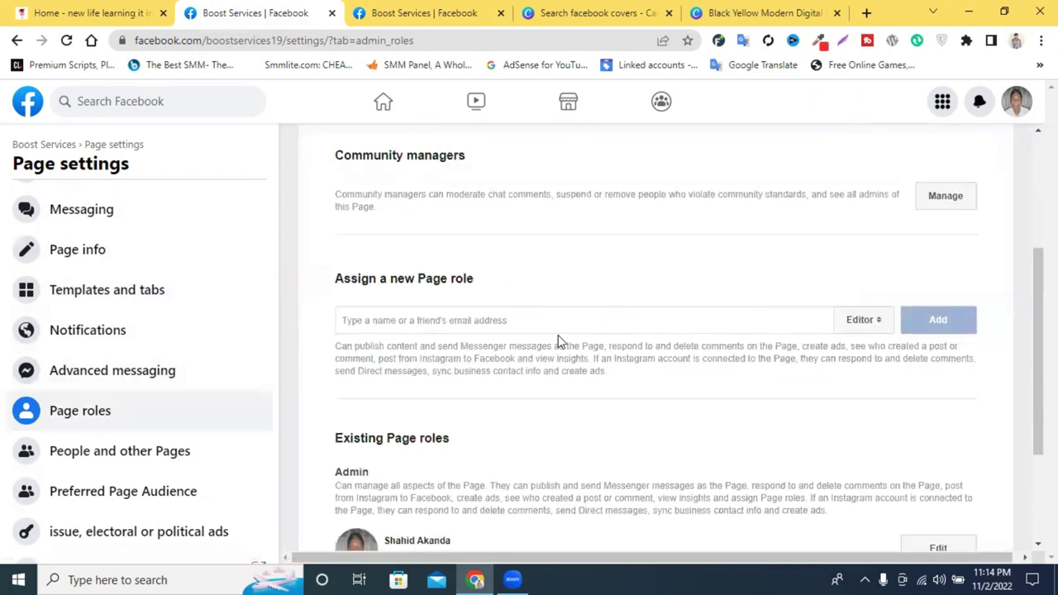
scroll(557, 339, "up", 1)
scroll(533, 341, "up", 2)
scroll(533, 341, "down", 3)
left_click(516, 317)
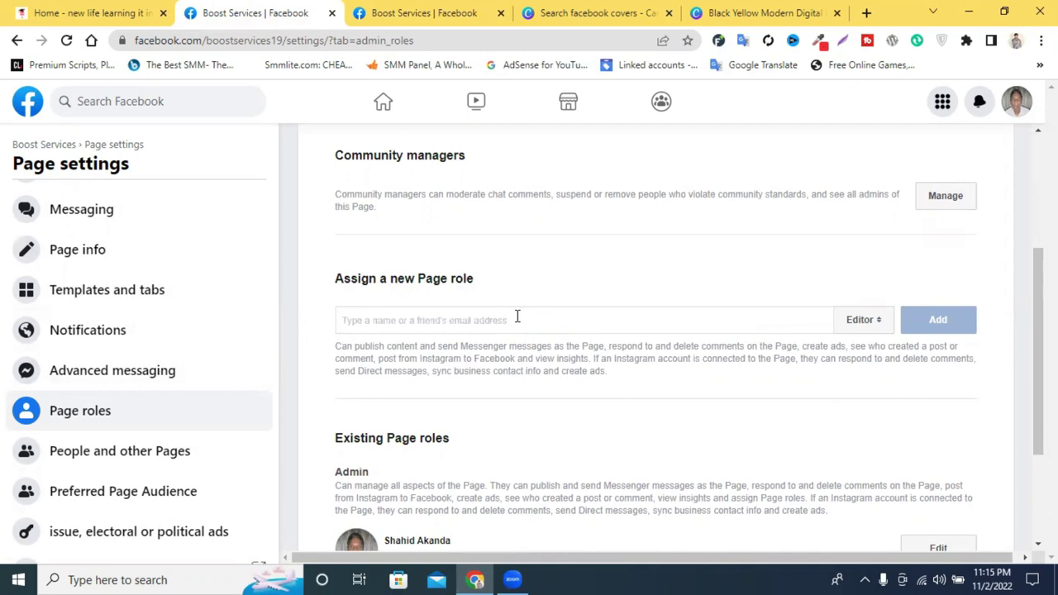
left_click(847, 322)
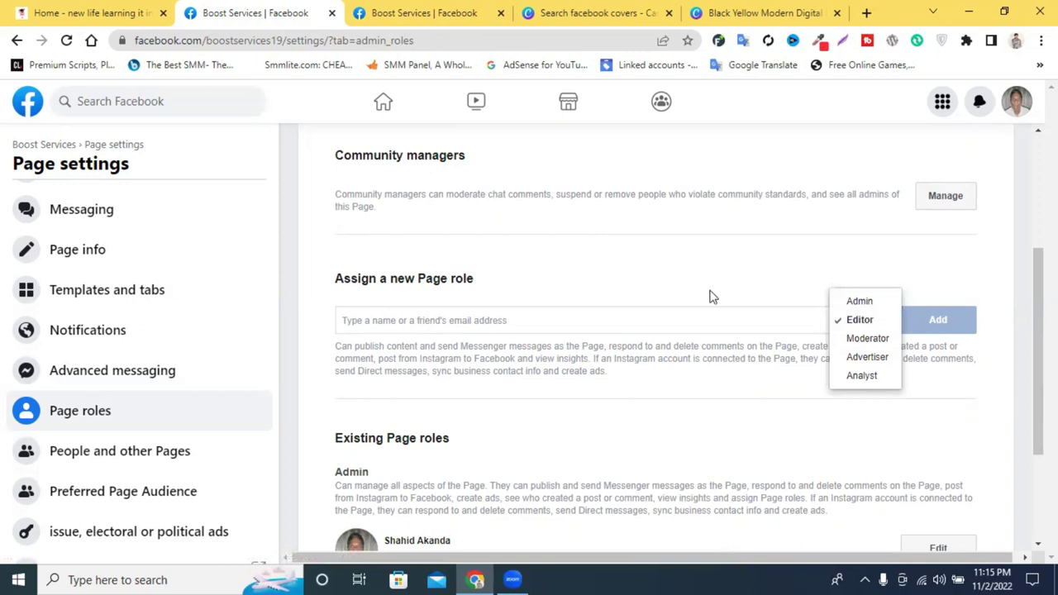
left_click(676, 283)
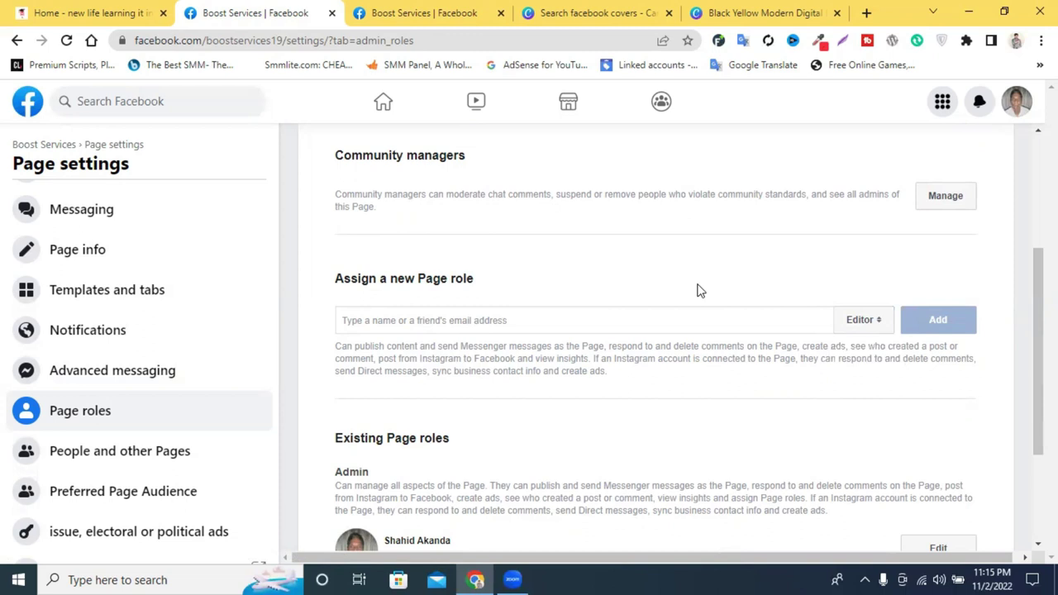
scroll(704, 289, "down", 2)
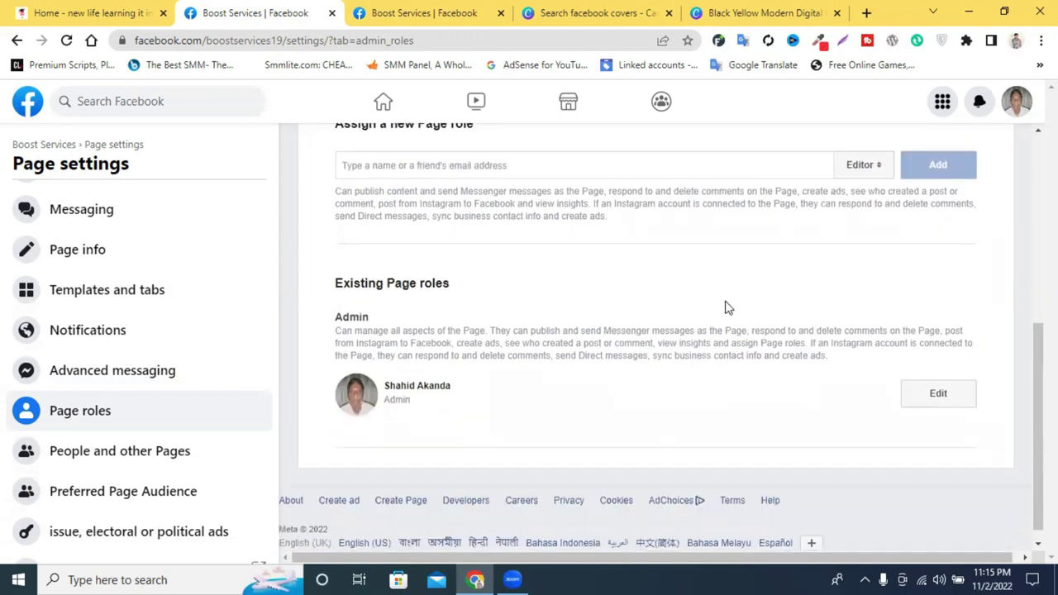
scroll(728, 307, "up", 1)
left_click(489, 241)
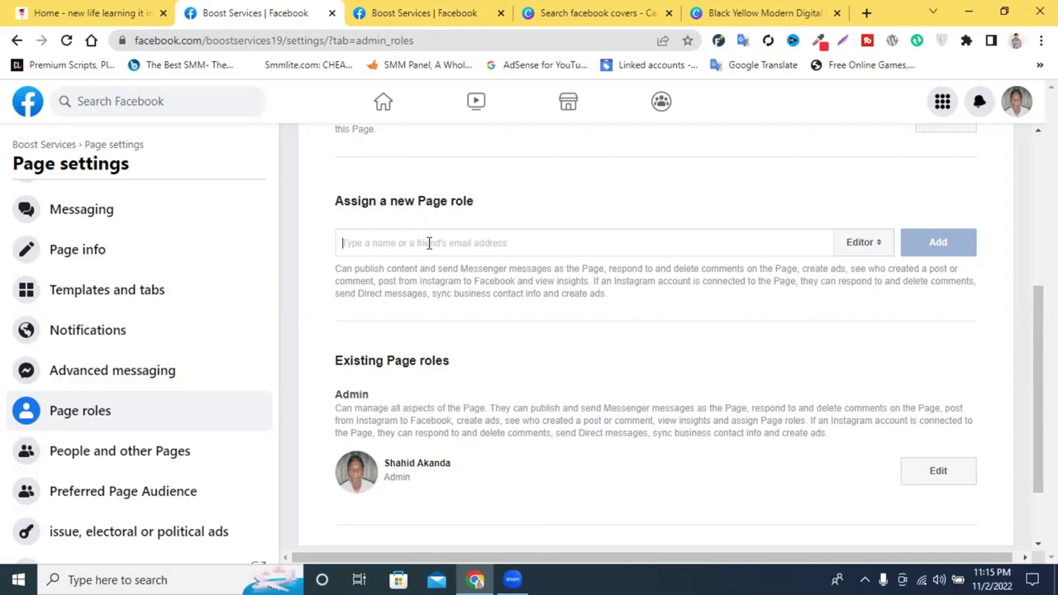
left_click(429, 243)
type("sha")
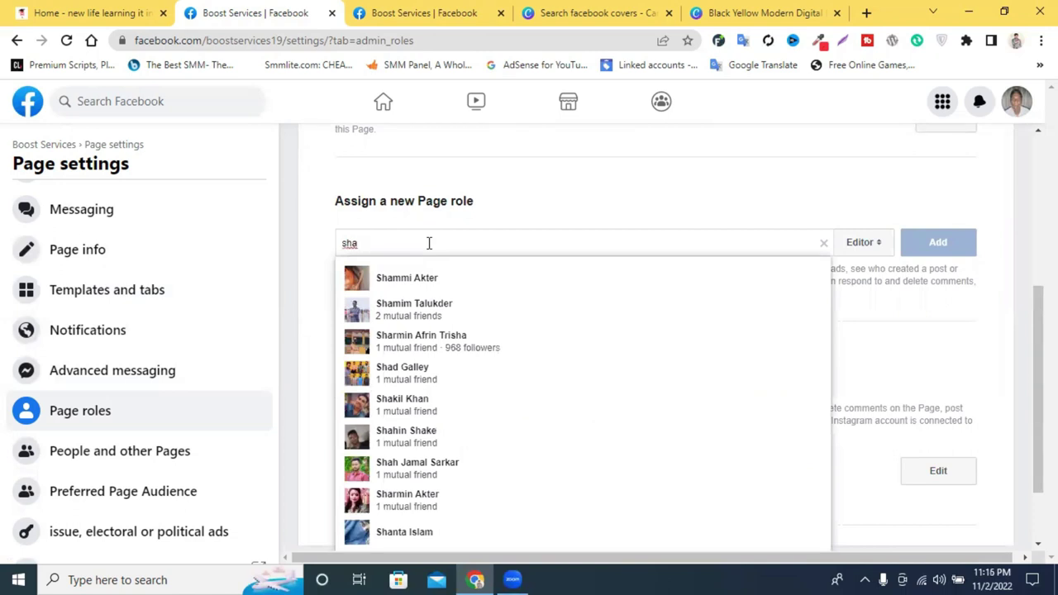
double_click(429, 243)
key("BackSpace")
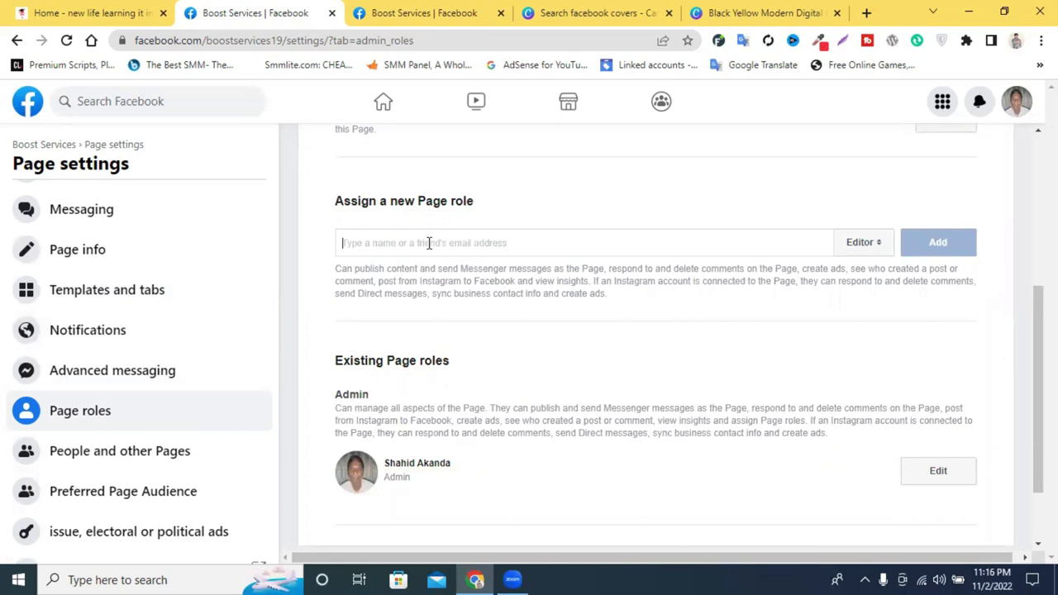
type("hri")
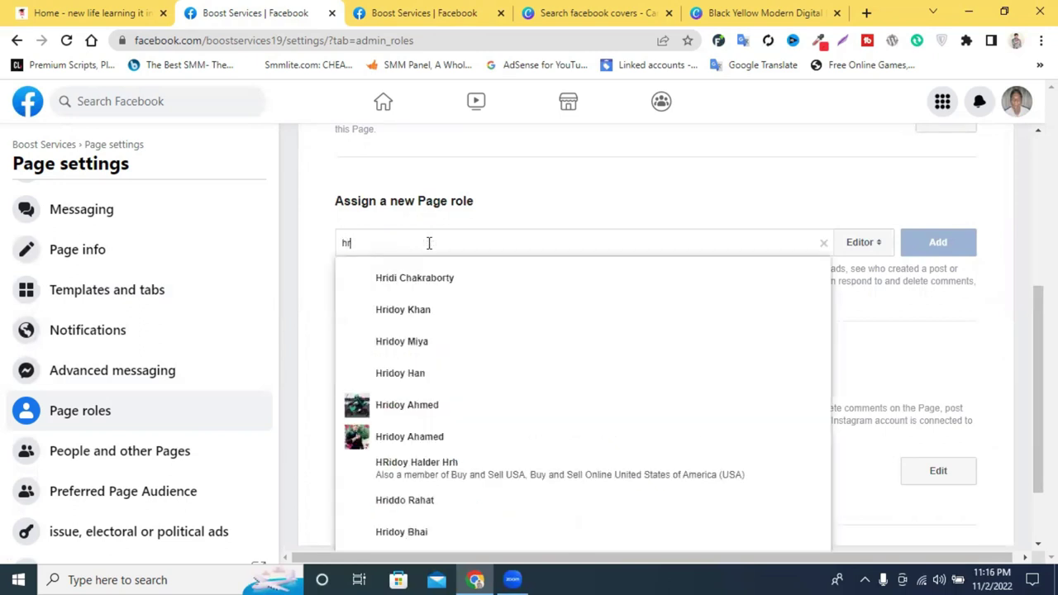
key("BackSpace")
key("BackSpace")
key("BackSpace")
type("m")
key("BackSpace")
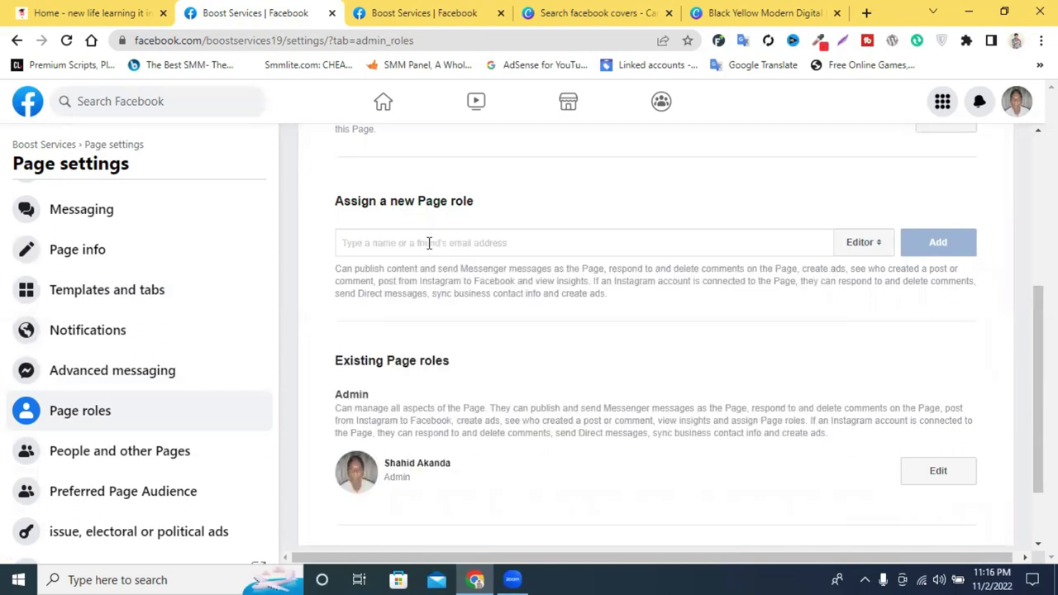
type("ash")
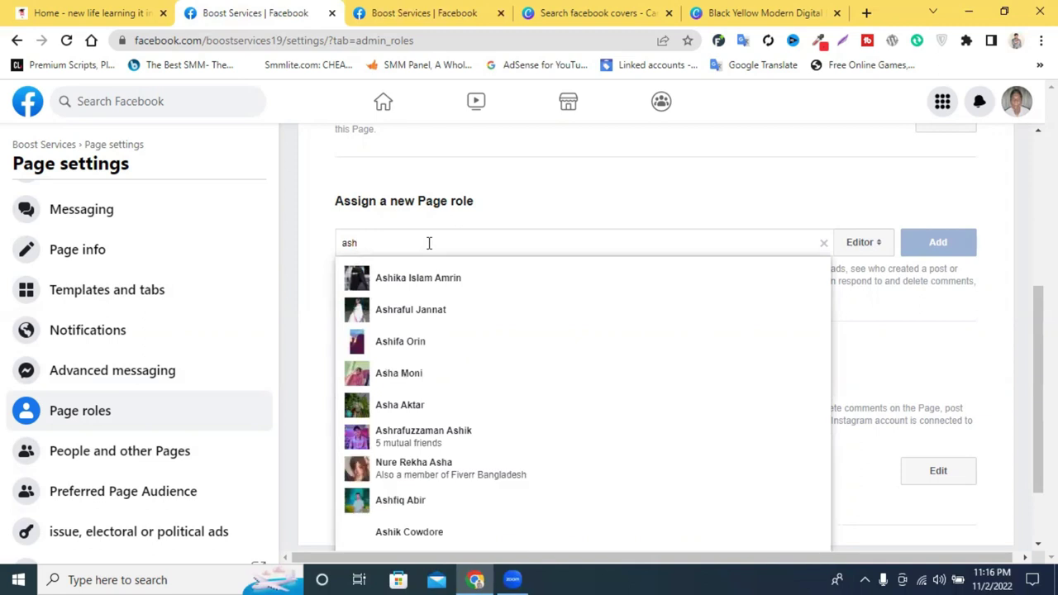
type("i")
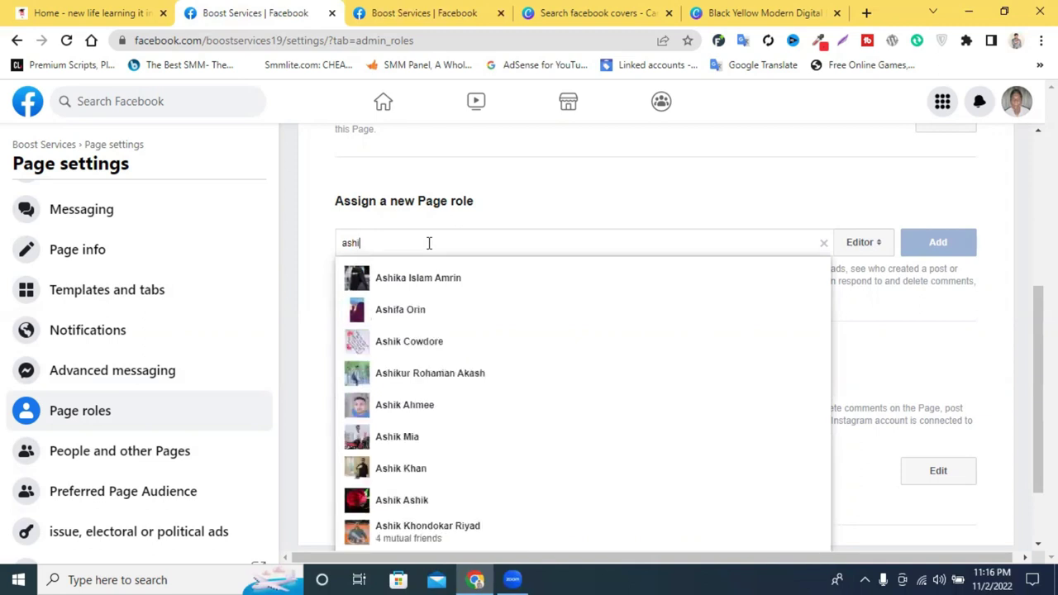
type("k")
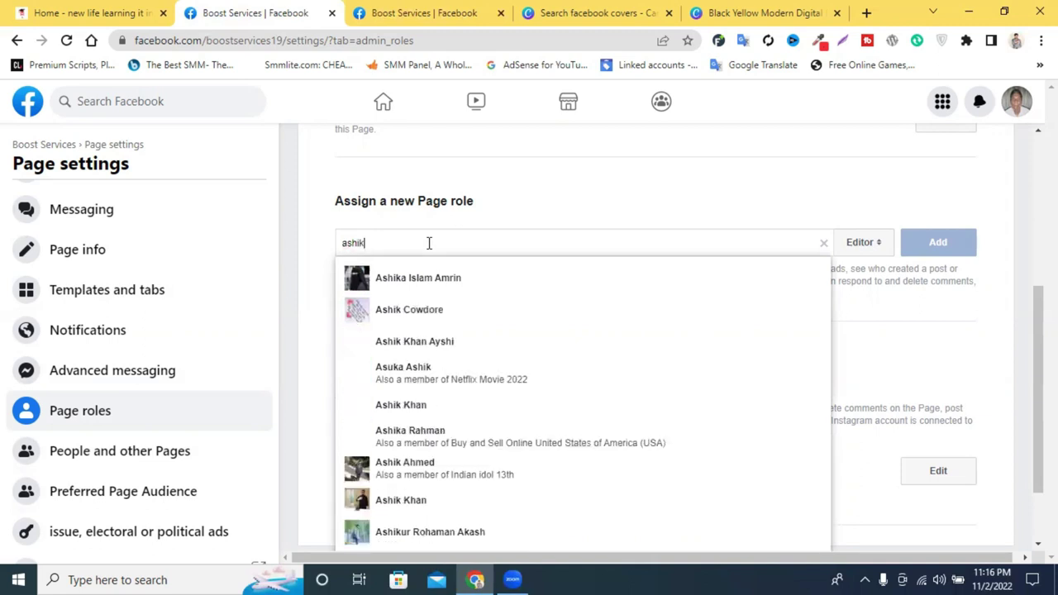
key("BackSpace")
key("BackSpace")
key("BackSpace")
key("BackSpace")
key("BackSpace")
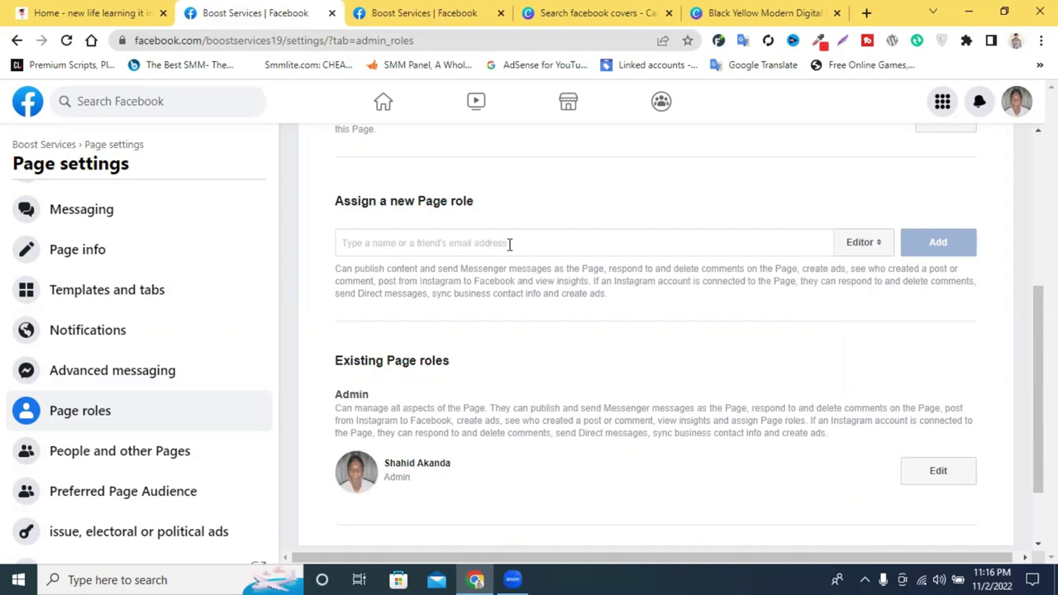
Enter part of a friend's name for the new Page role and browse the suggested people
left_click(1016, 104)
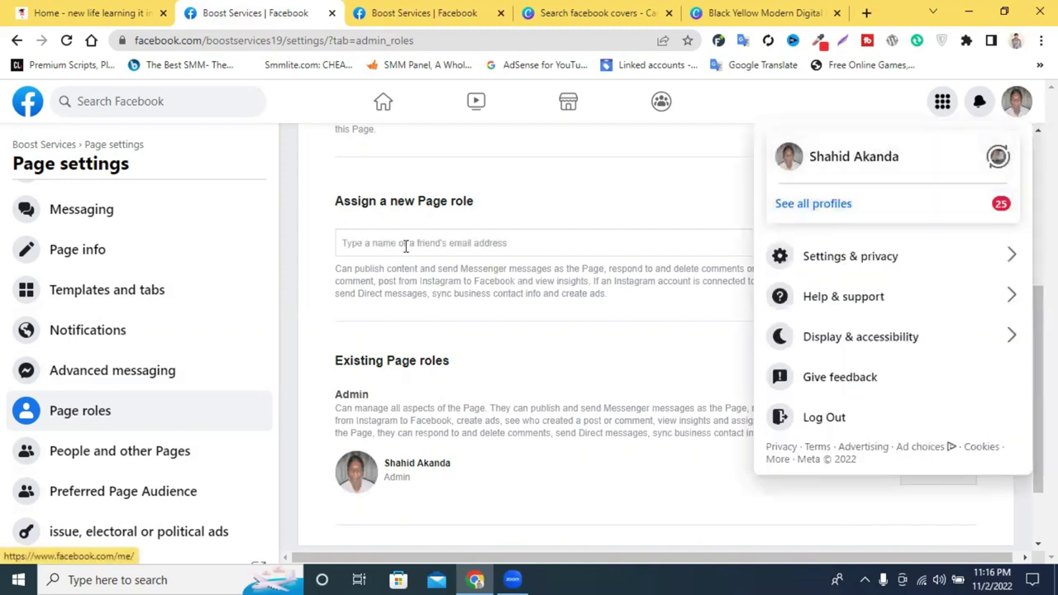
type("r")
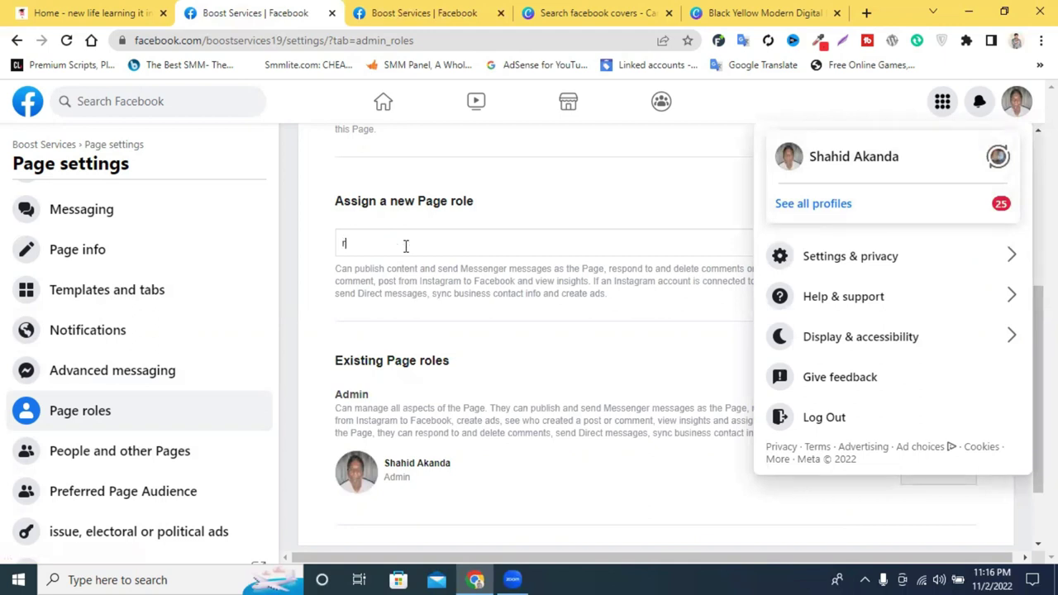
type("aju")
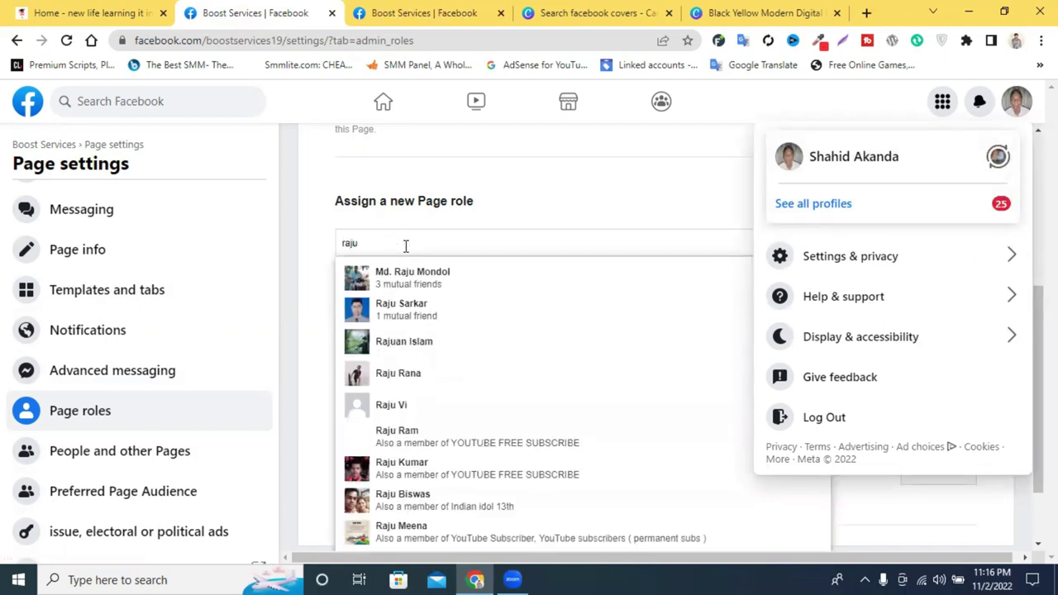
type(" aha")
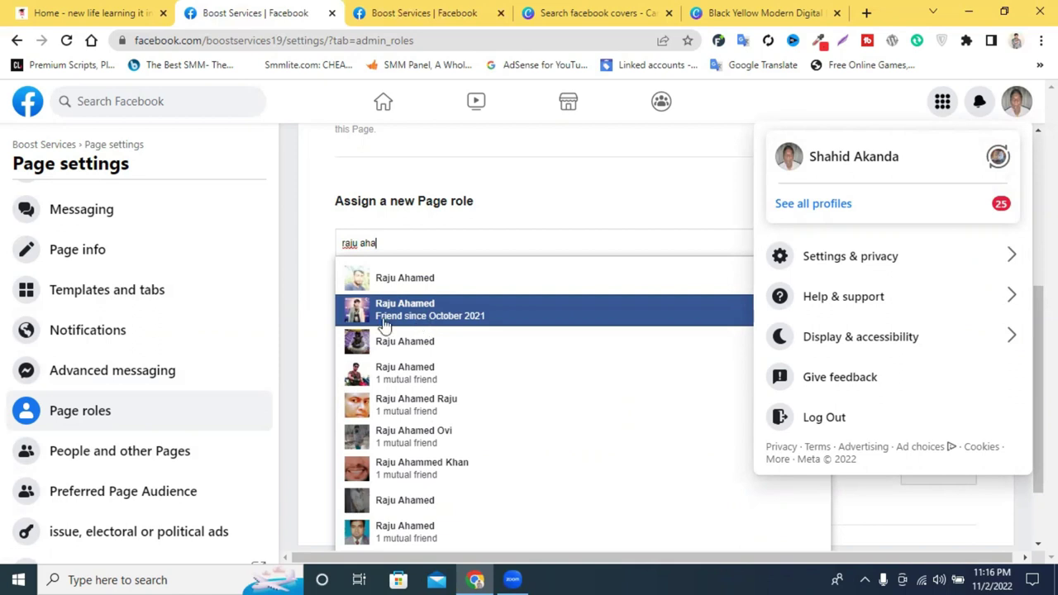
key("Up")
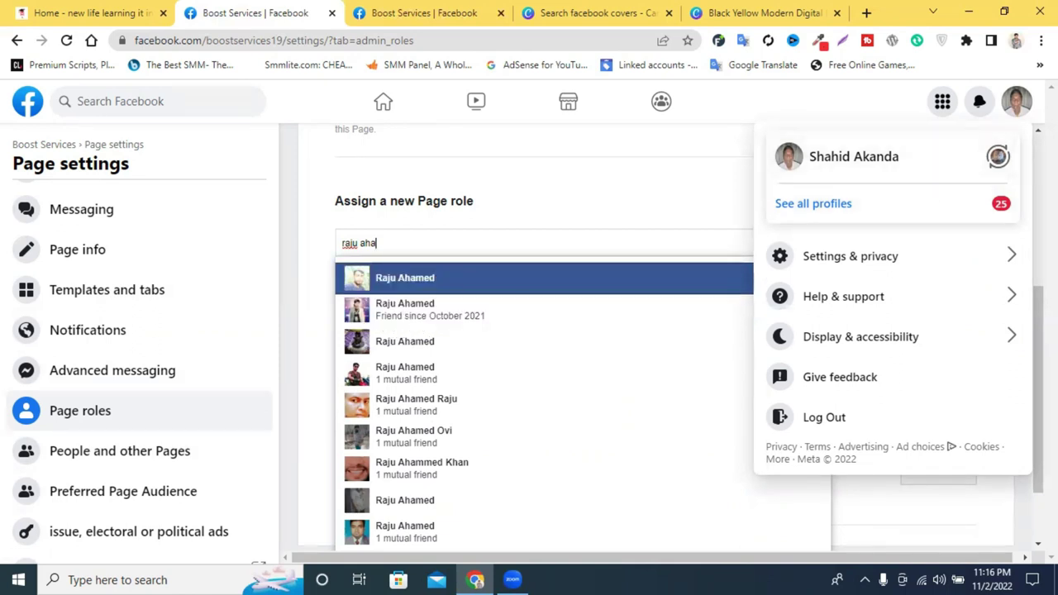
key("Down")
key("Down")
key("Down")
key("Up")
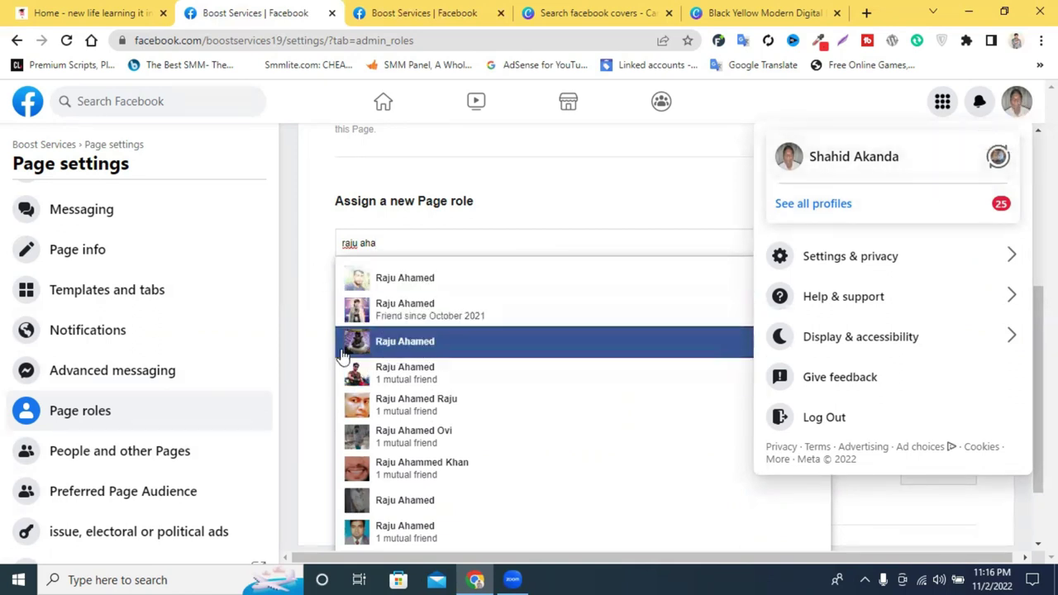
left_click(296, 238)
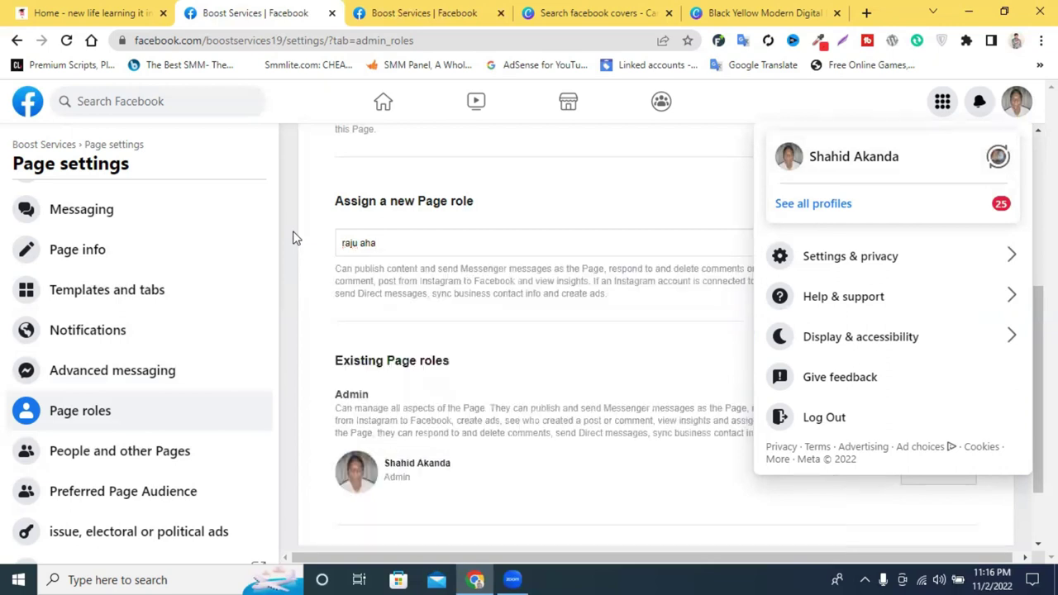
left_click(878, 109)
Extend the friend's name and select the matching friend for the new Page role
triple_click(512, 241)
key("shift+Right")
key("shift+Right")
key("shift+Right")
key("shift+Right")
key("shift+Right")
key("shift+Right")
key("shift+Right")
key("shift+Right")
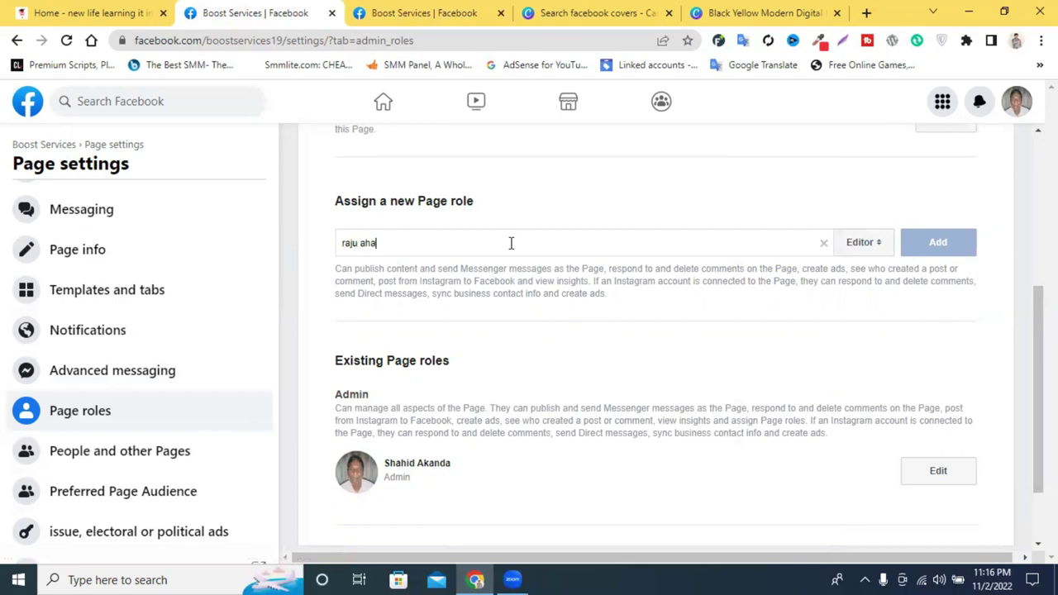
type("m")
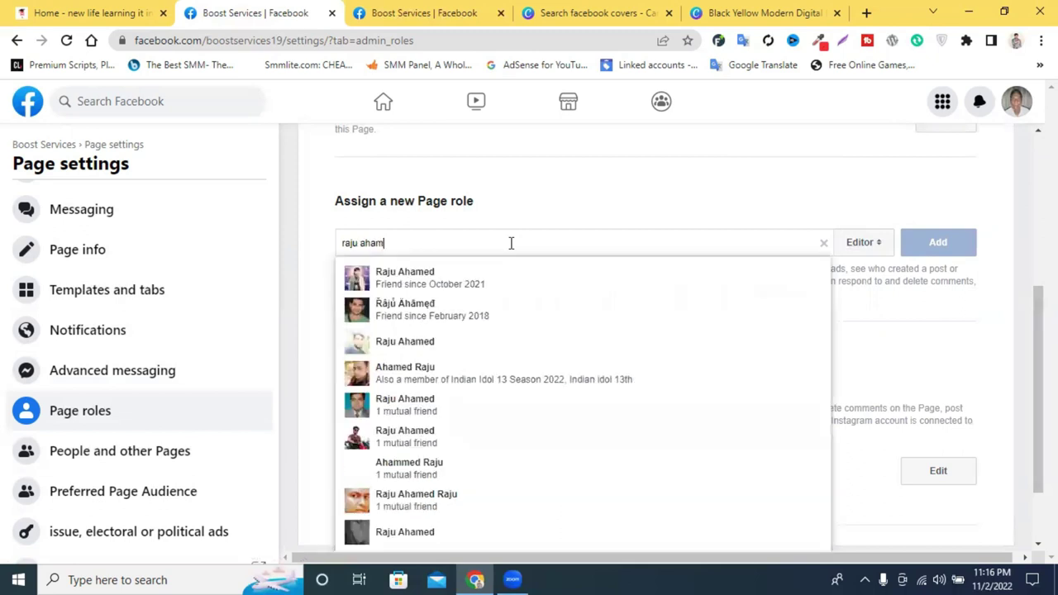
left_click(483, 288)
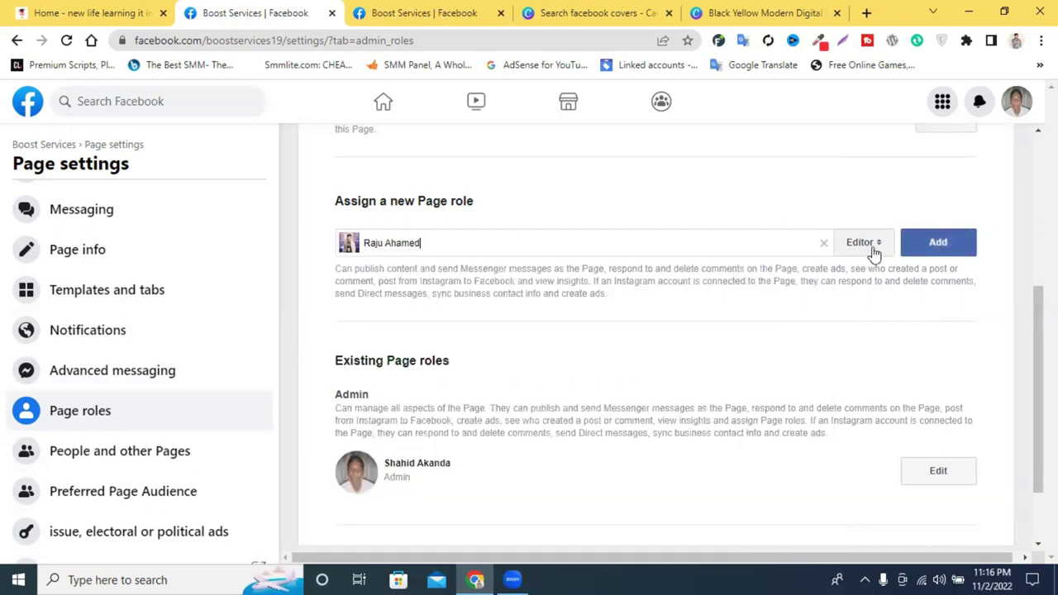
Add the selected friend as Editor of the Page and confirm by re-entering the account password
left_click(948, 243)
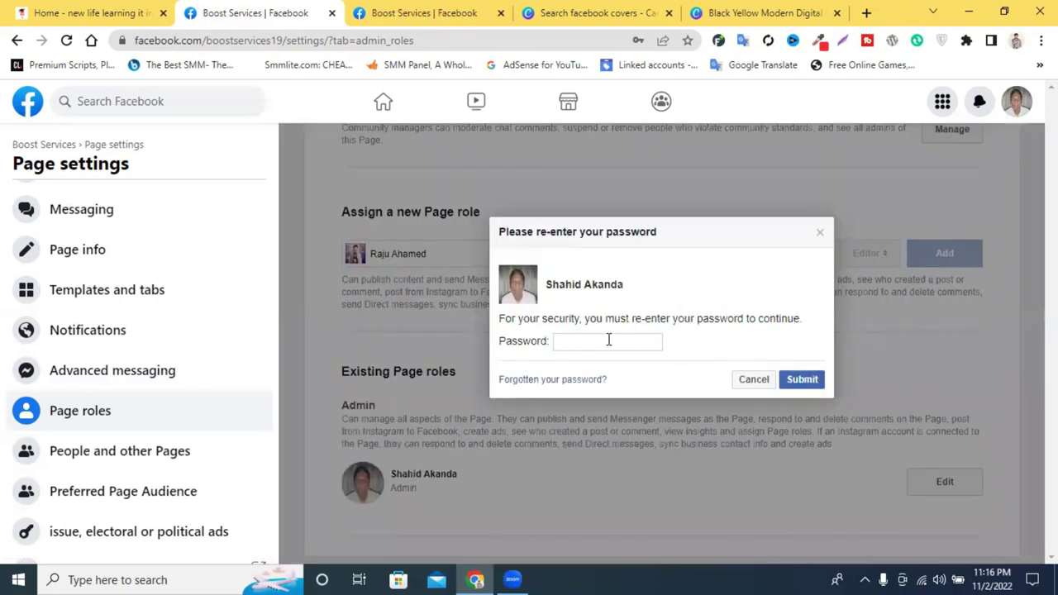
left_click(608, 339)
left_click(728, 326)
left_click(785, 379)
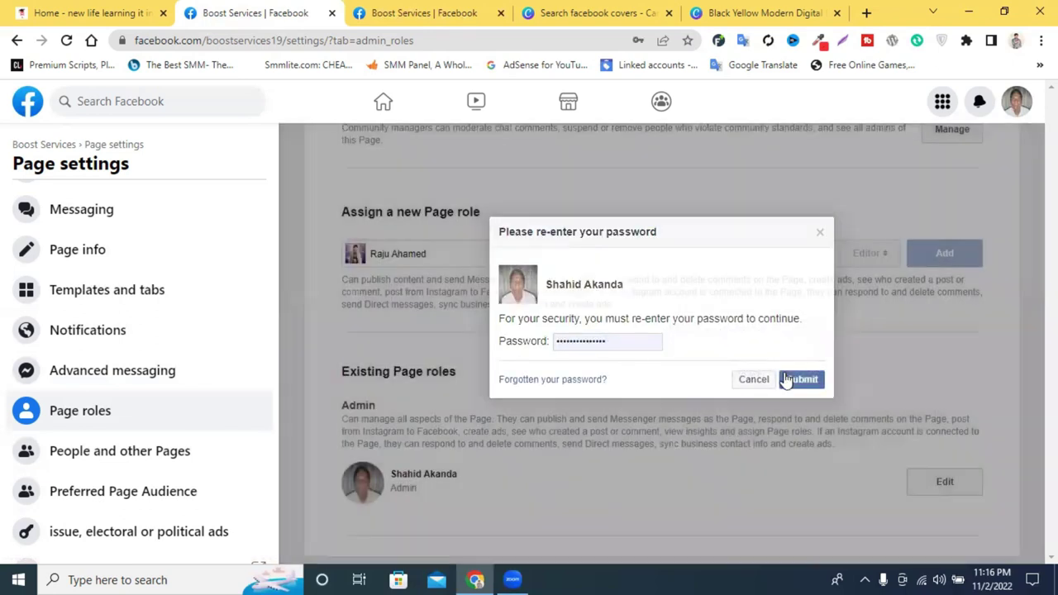
left_click(620, 262)
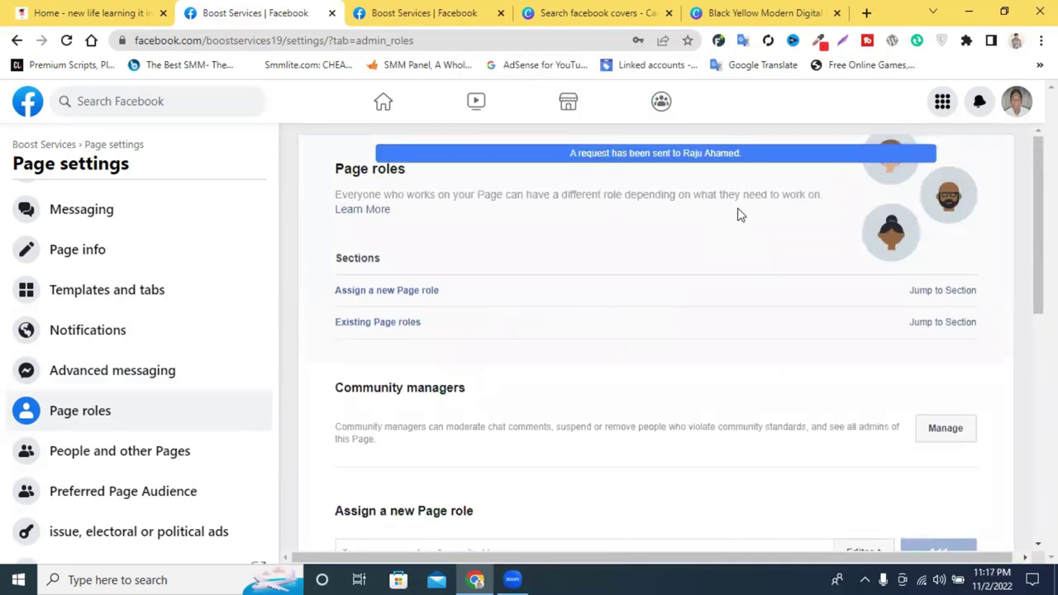
Check the account notifications and cancel the friend's pending Editor invitation in the existing Page roles
left_click(979, 101)
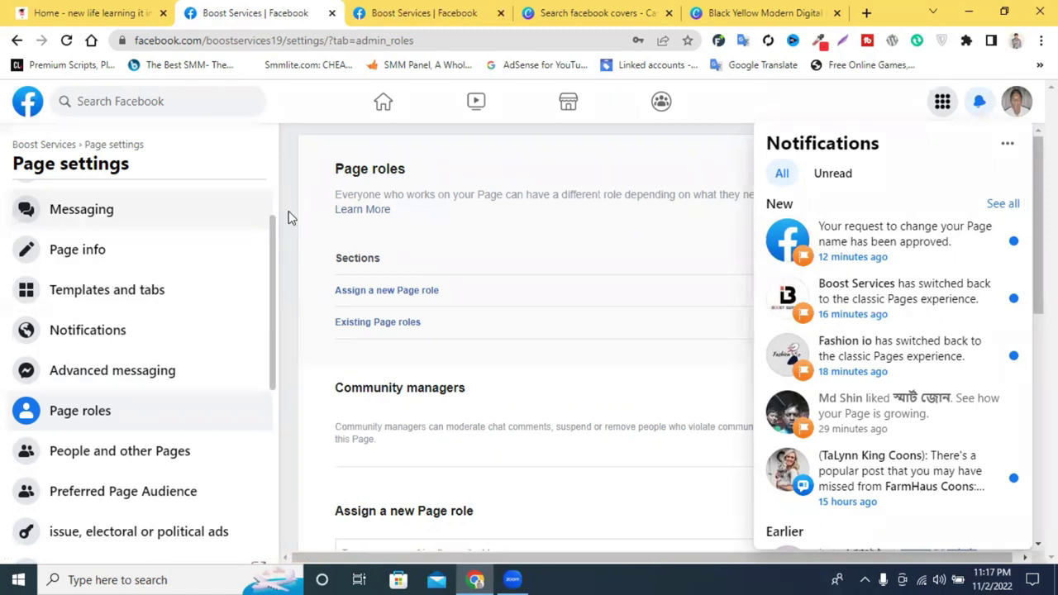
left_click(979, 101)
scroll(758, 261, "down", 3)
scroll(431, 448, "down", 3)
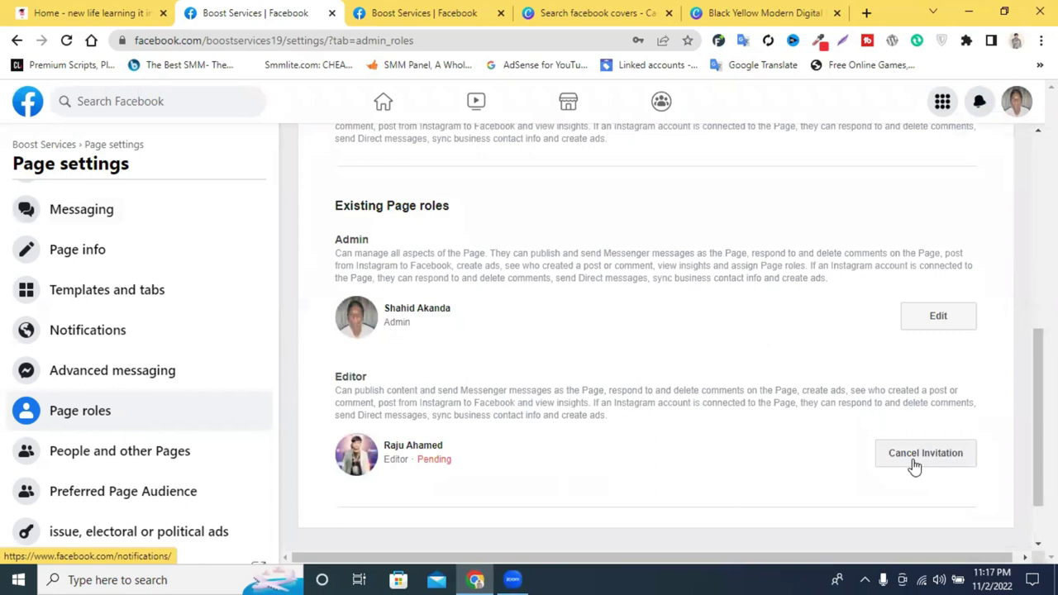
left_click(913, 467)
left_click(803, 334)
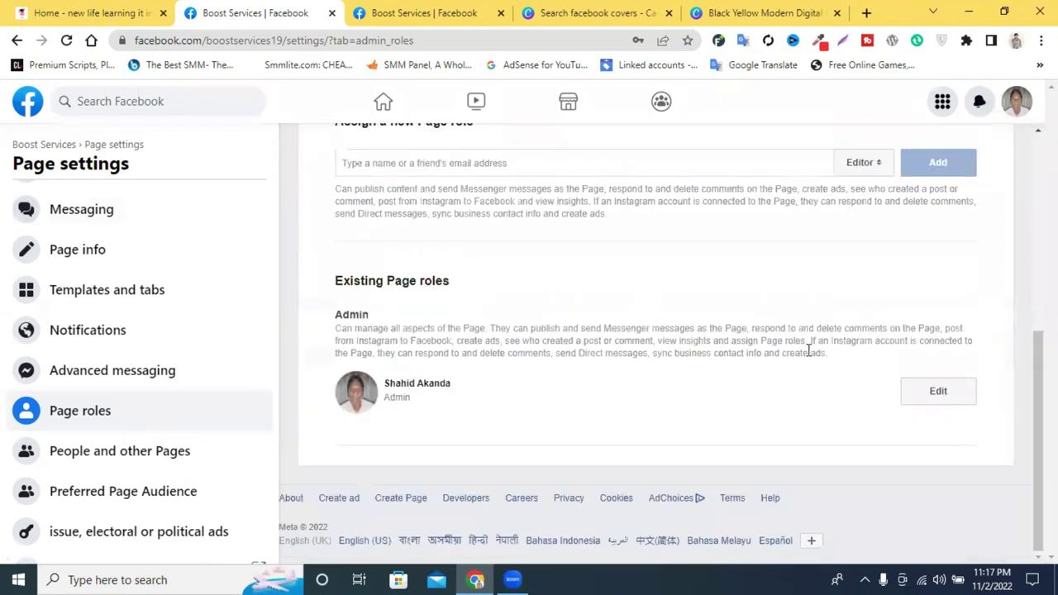
scroll(820, 364, "up", 3)
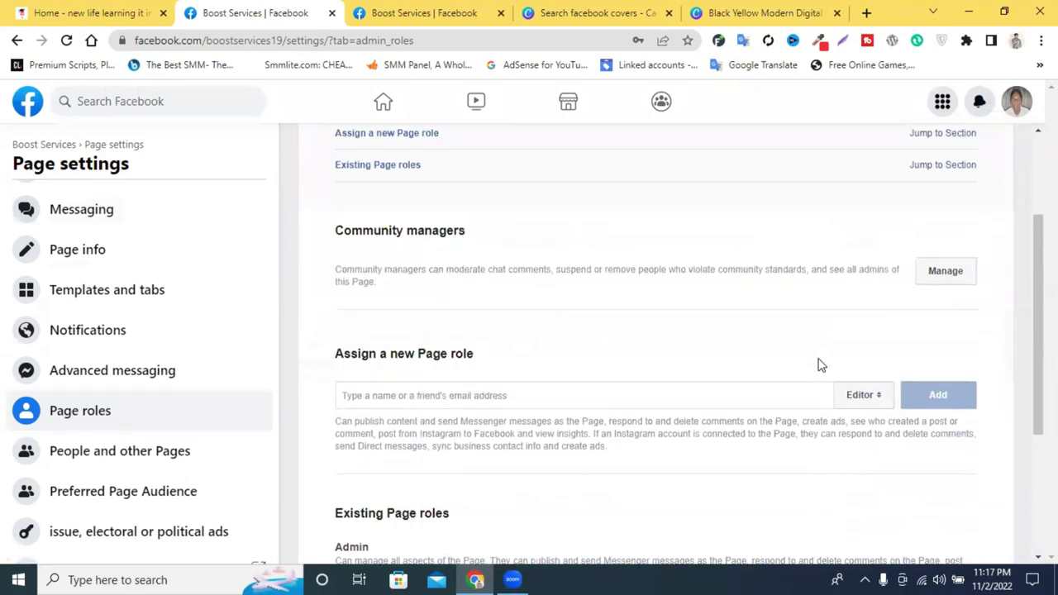
scroll(820, 365, "up", 2)
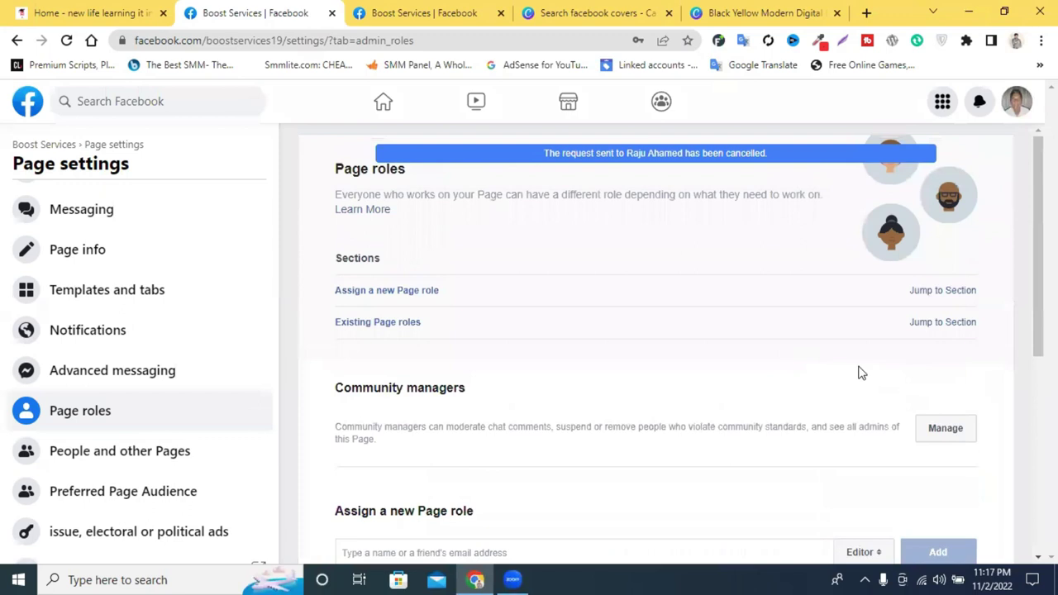
Open the People and other Pages settings and look over the list of people who like the Page
left_click(145, 463)
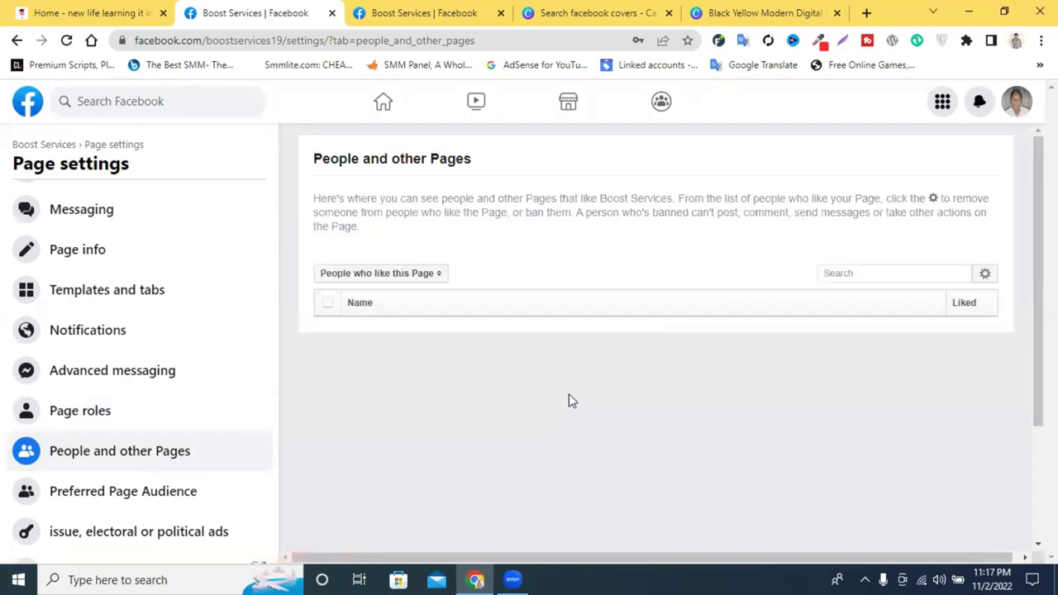
scroll(570, 401, "down", 2)
scroll(568, 394, "up", 2)
left_click_drag(364, 160, 520, 165)
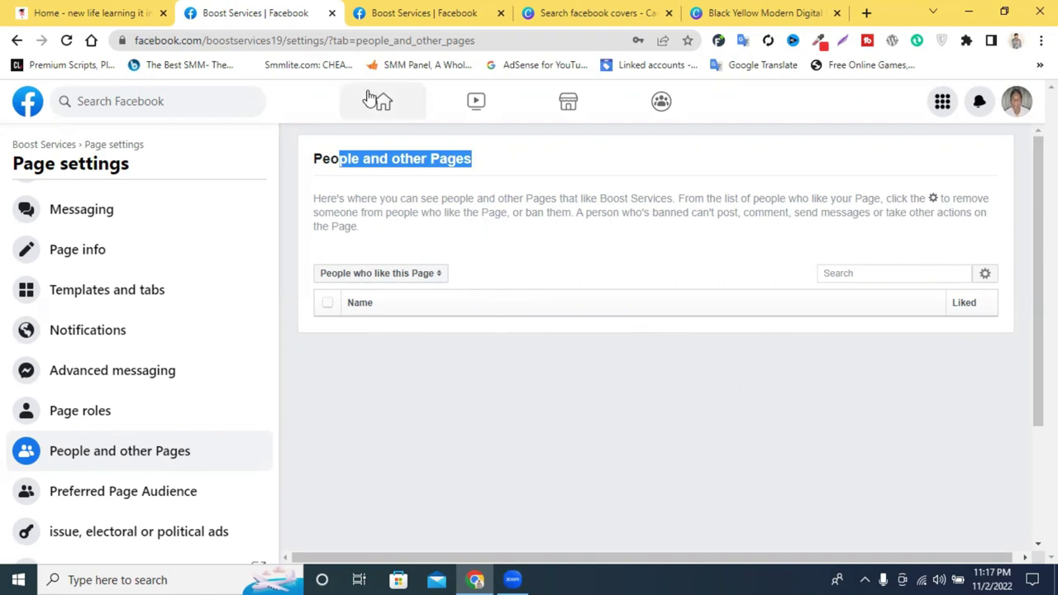
Open the New Life Learning Institute Page from the account's list of managed Pages
left_click(382, 10)
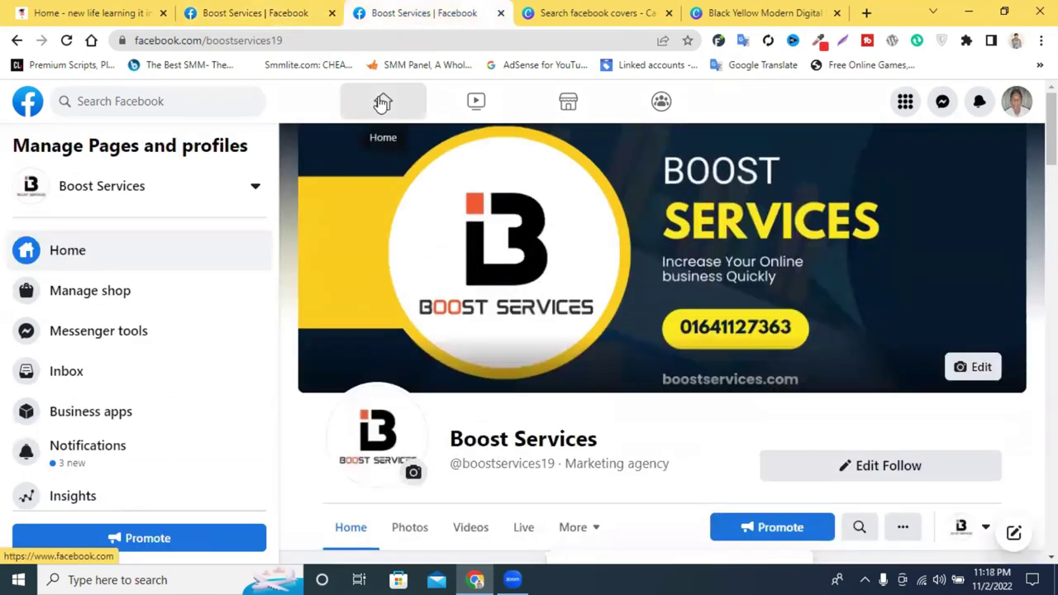
left_click(383, 103)
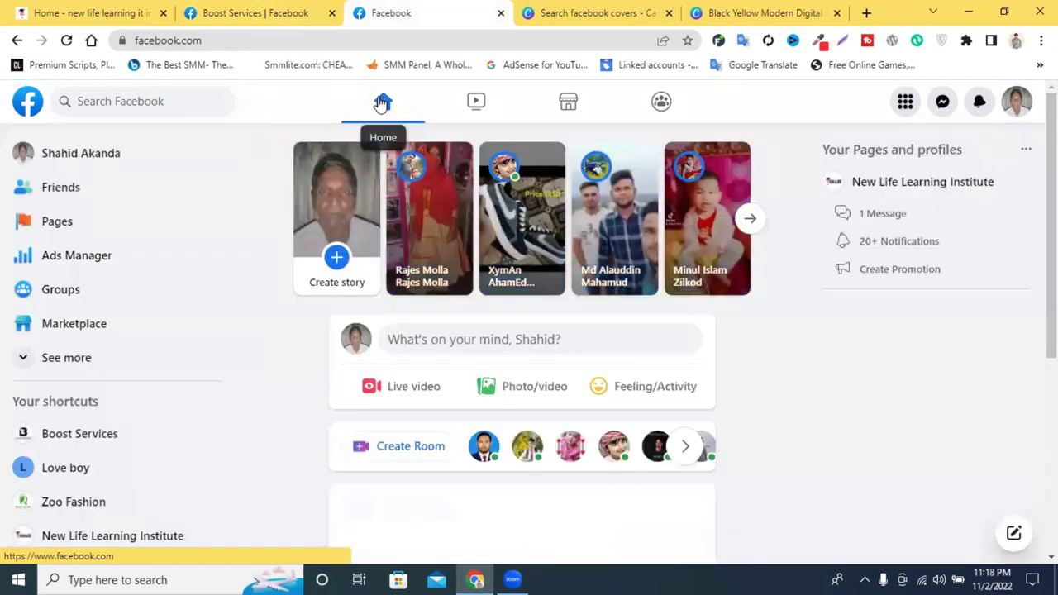
left_click(95, 232)
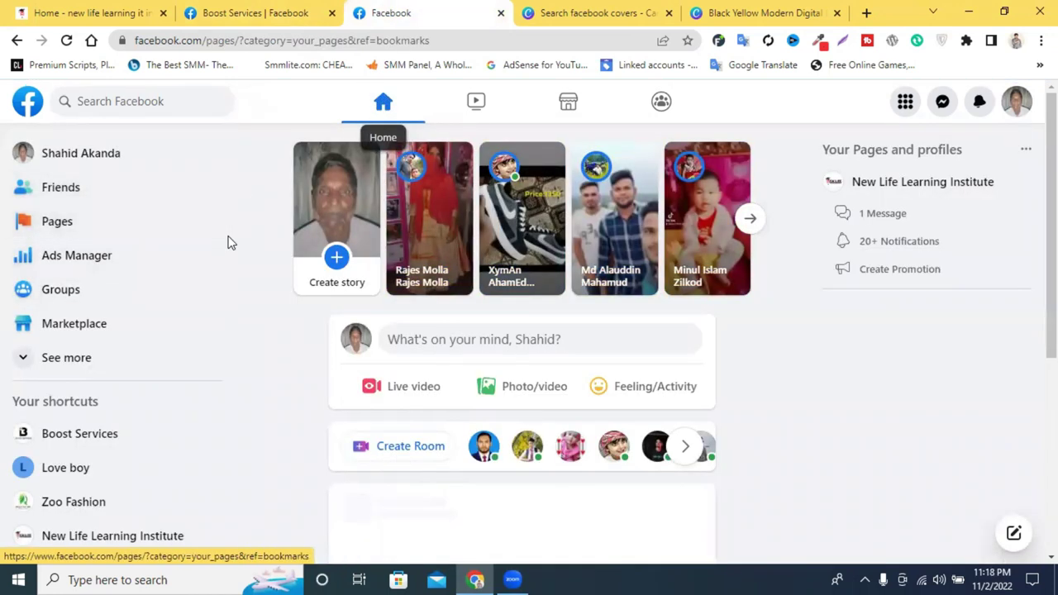
scroll(444, 307, "down", 2)
scroll(443, 307, "down", 15)
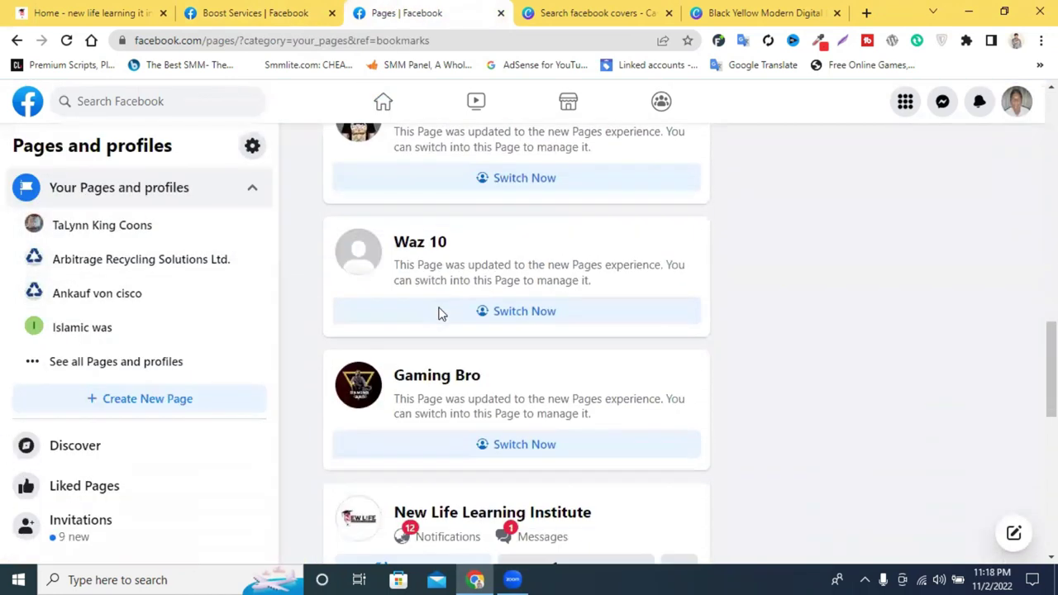
scroll(440, 312, "down", 3)
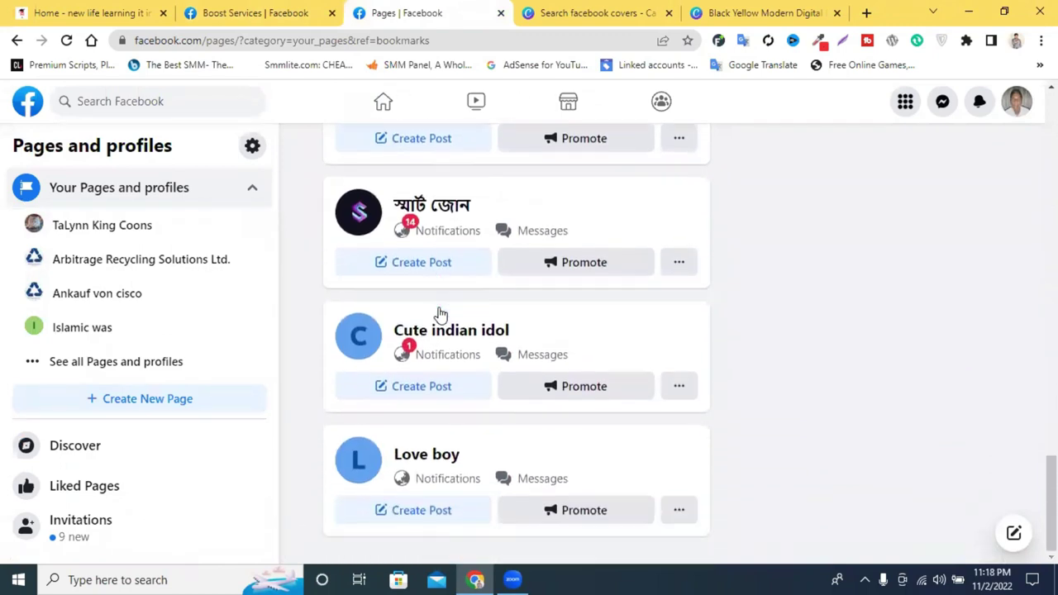
scroll(438, 314, "up", 7)
scroll(440, 314, "down", 2)
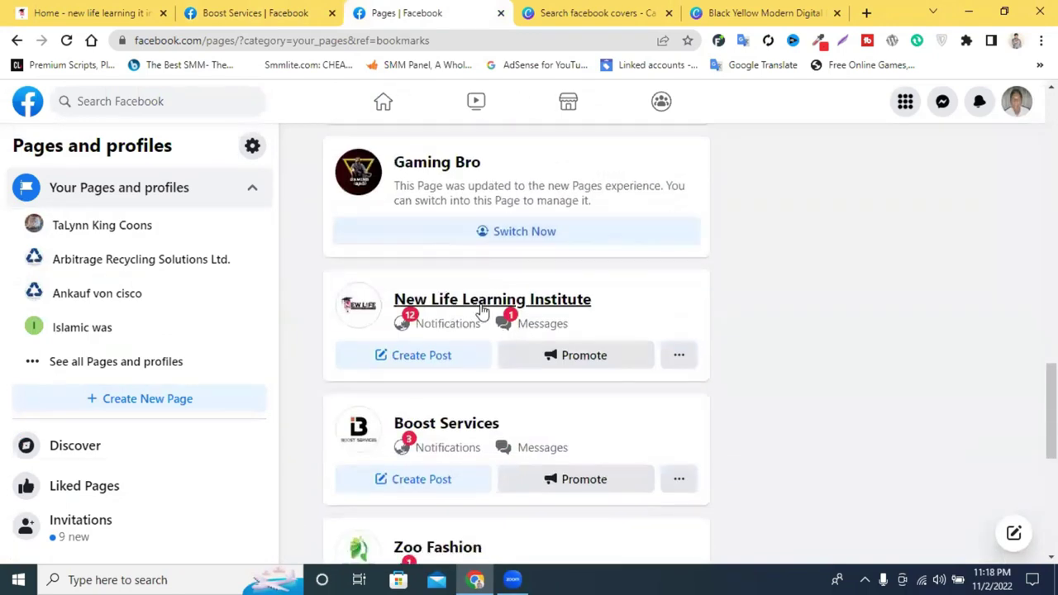
left_click(476, 303)
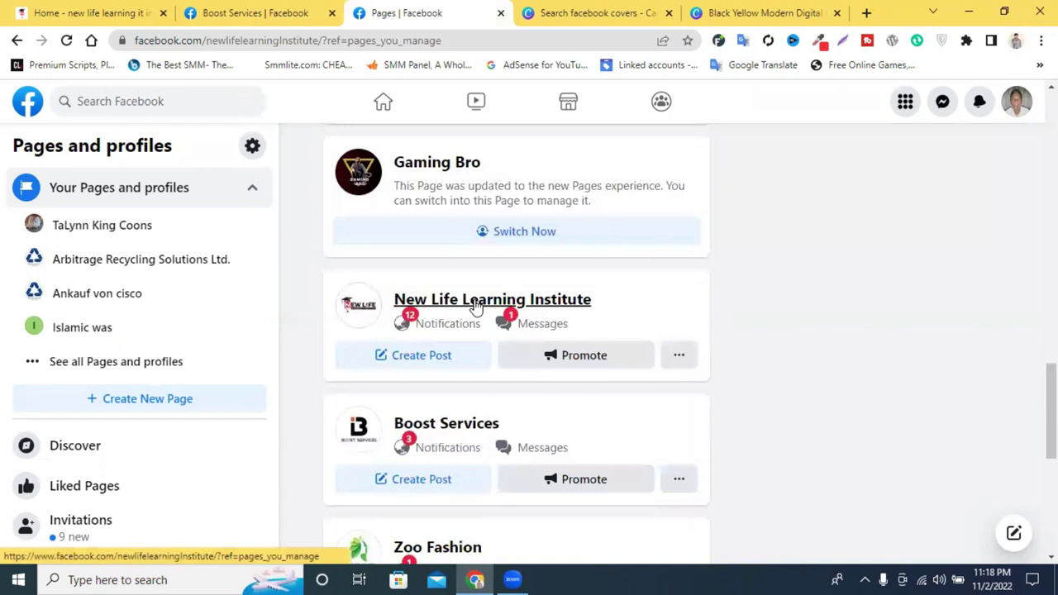
Open the New Life Learning Institute Page's settings and show its People and other Pages section
scroll(134, 387, "down", 2)
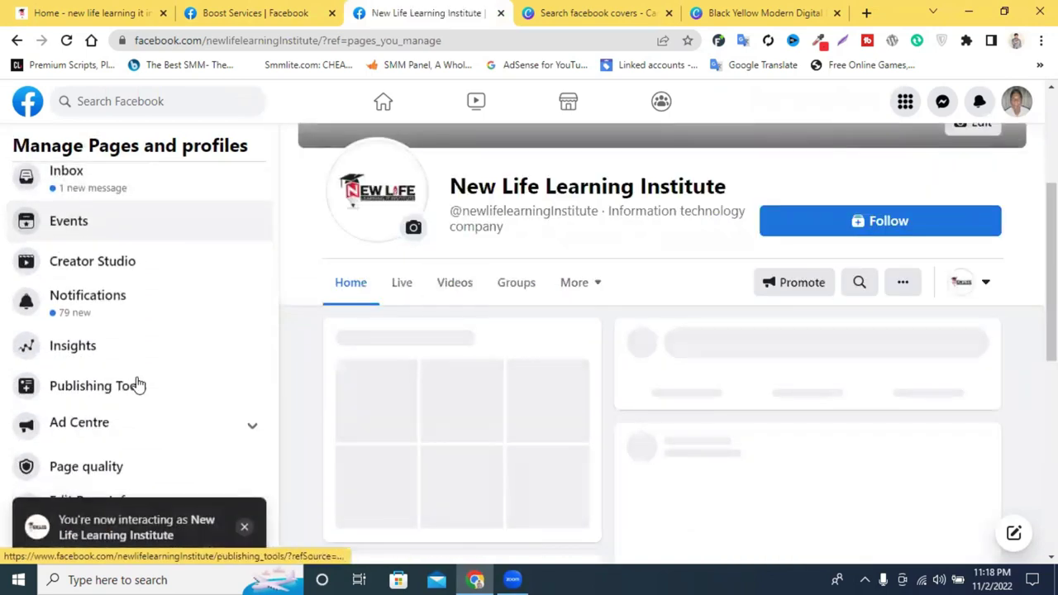
scroll(138, 385, "down", 1)
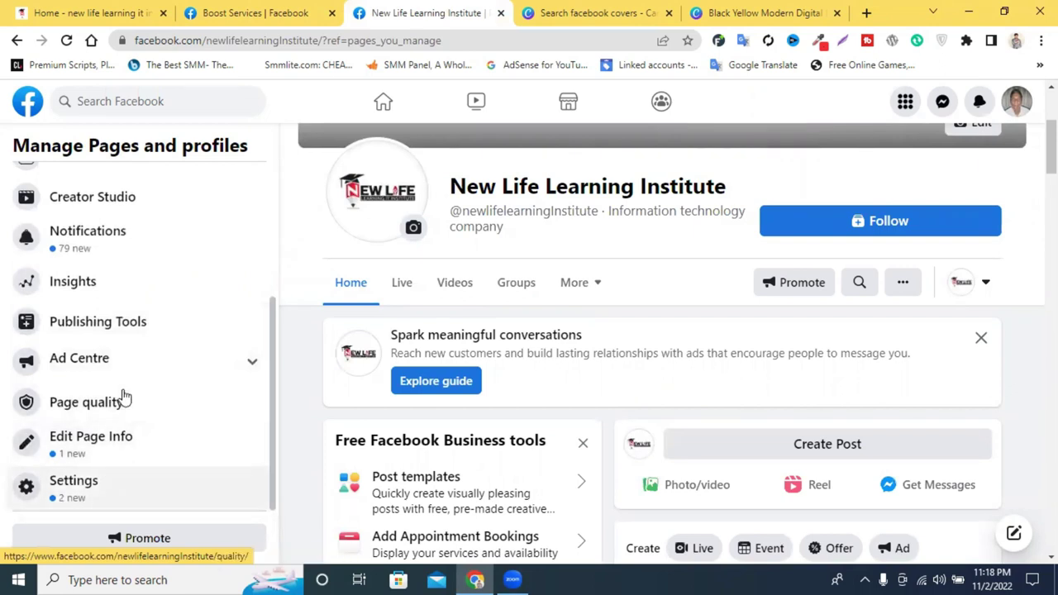
scroll(126, 397, "up", 1)
scroll(128, 396, "up", 2)
scroll(130, 396, "down", 2)
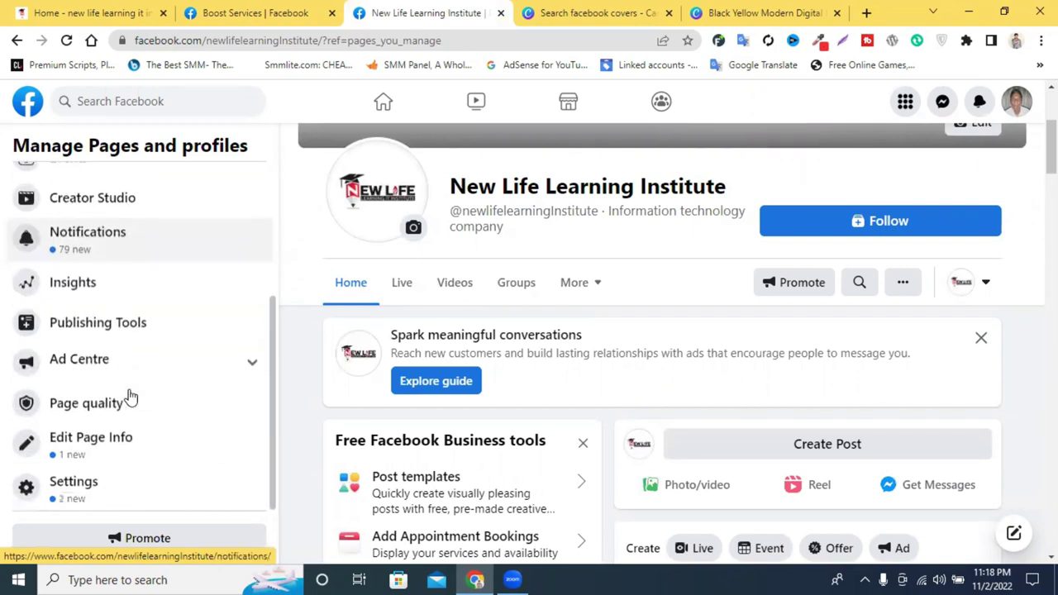
left_click(97, 477)
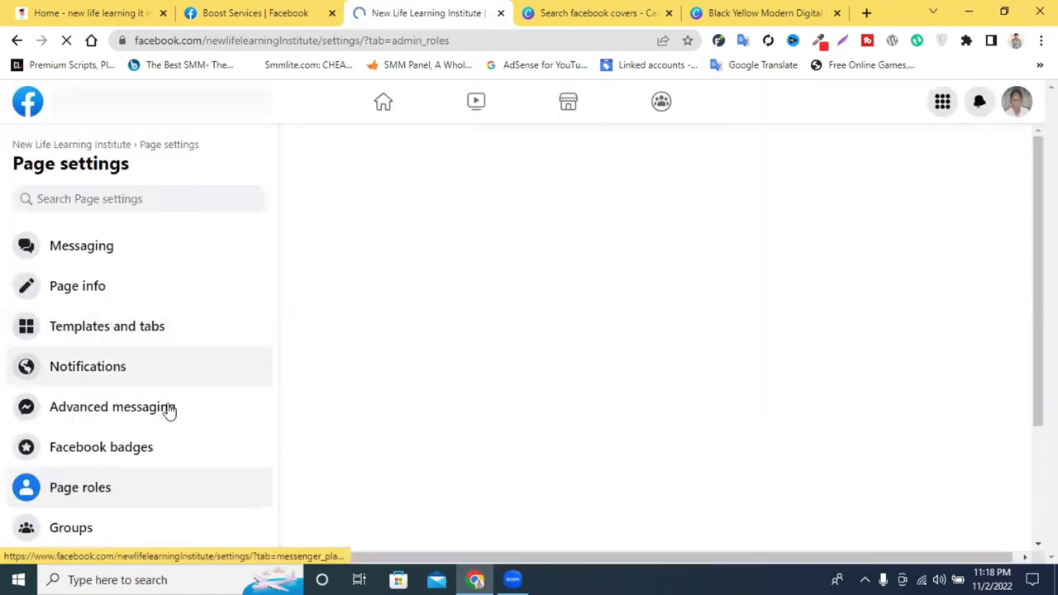
scroll(165, 408, "down", 2)
left_click(161, 418)
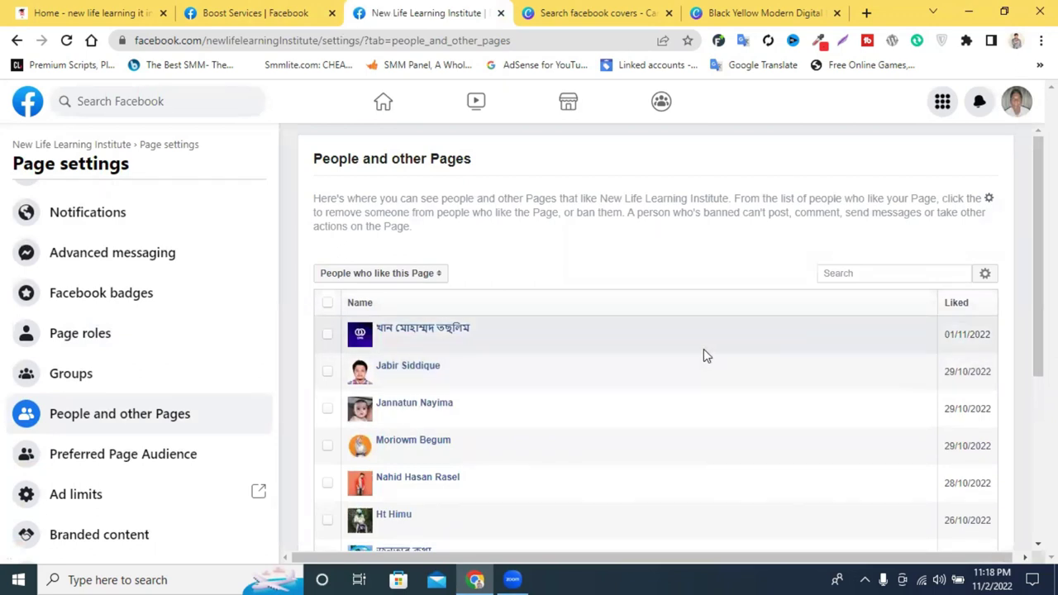
Look through the list of people who like the New Life Learning Institute Page and their like dates
scroll(703, 352, "down", 2)
scroll(827, 289, "down", 2)
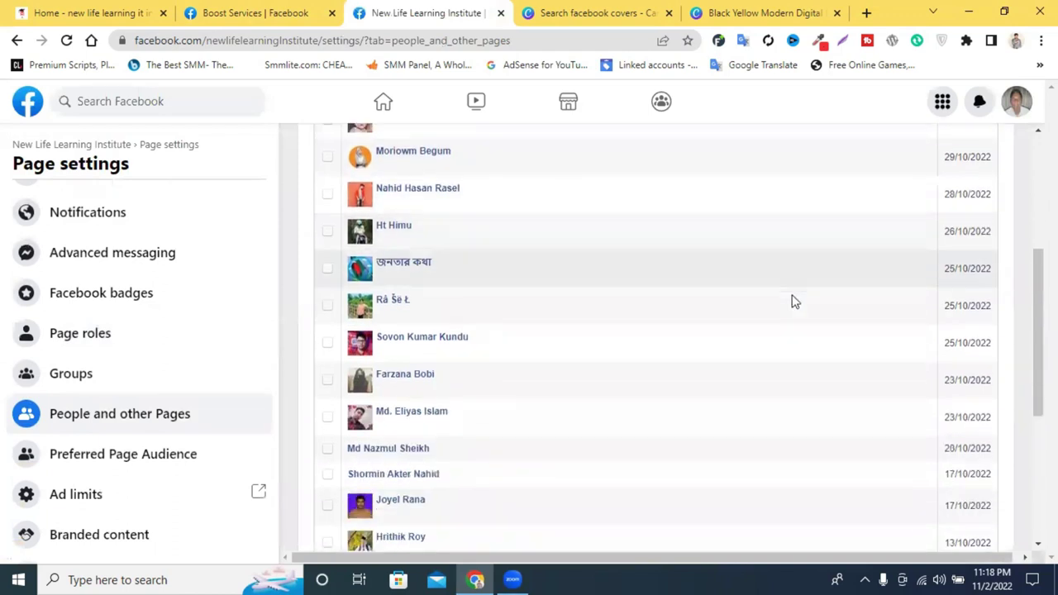
scroll(791, 301, "down", 5)
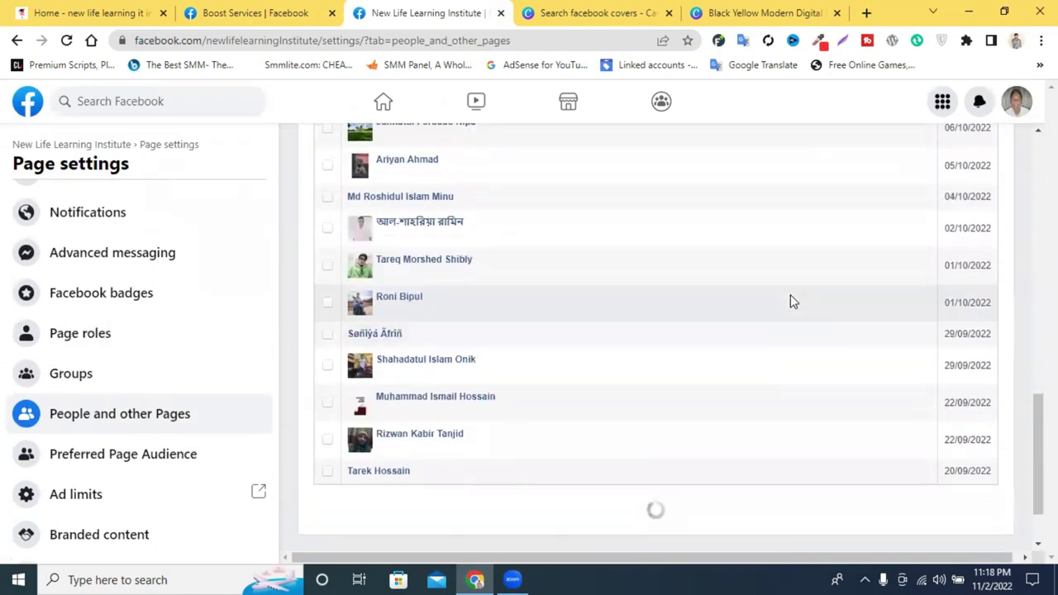
scroll(790, 301, "down", 1)
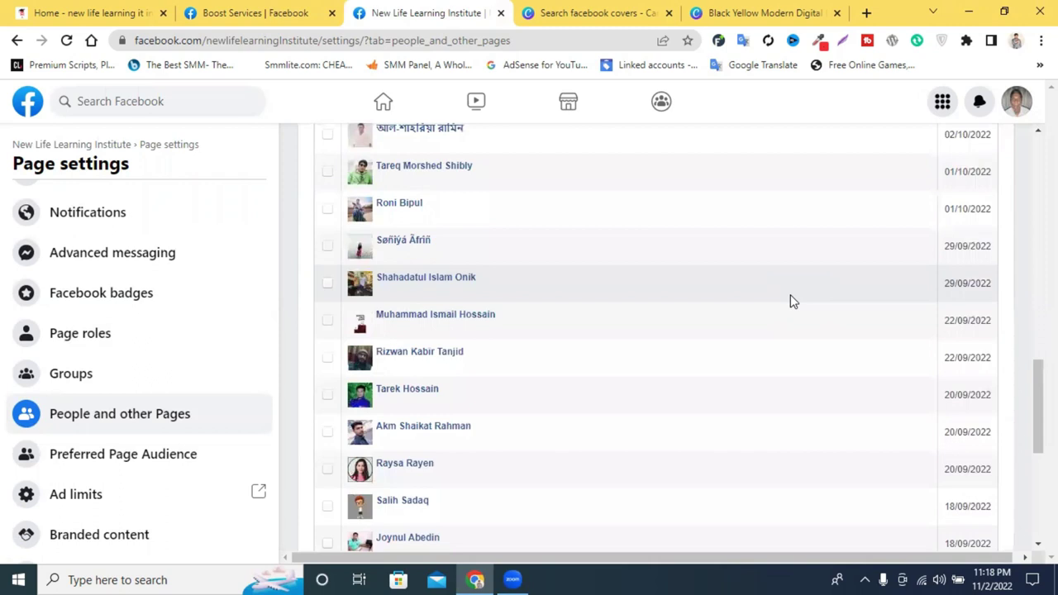
scroll(790, 299, "down", 6)
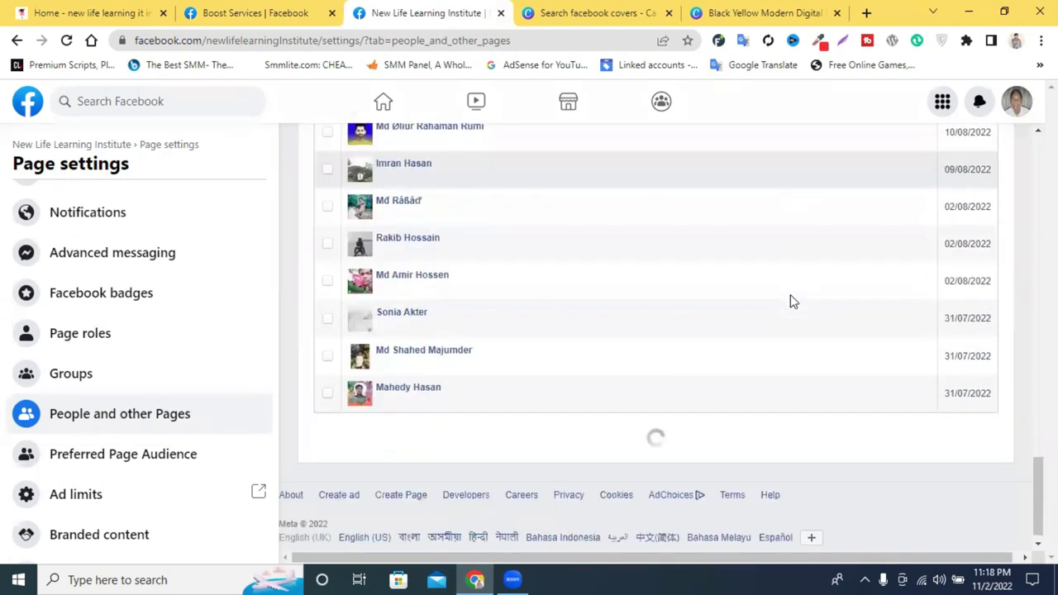
scroll(790, 300, "down", 3)
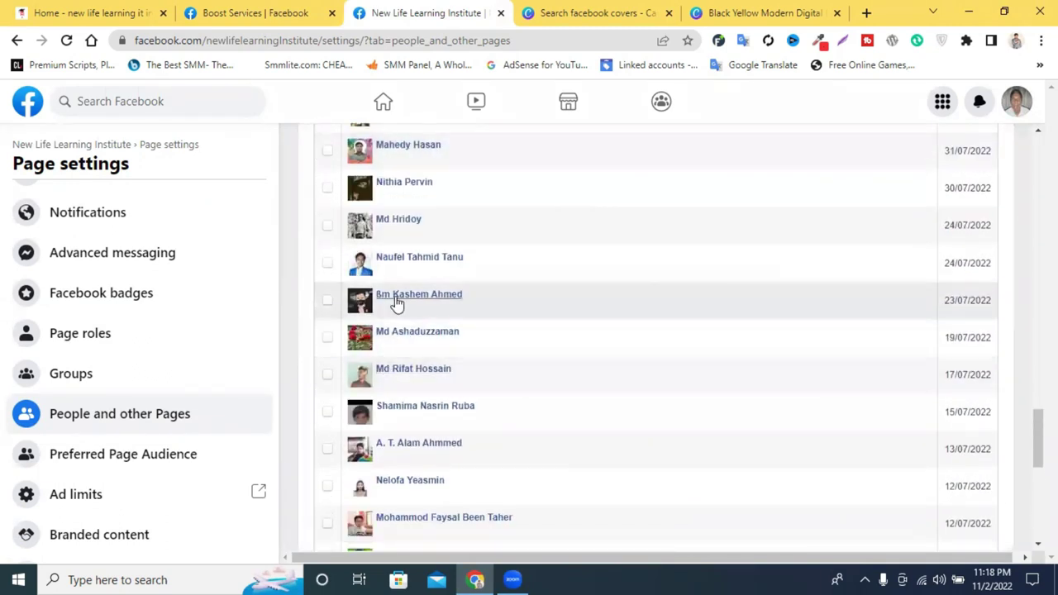
scroll(432, 309, "down", 3)
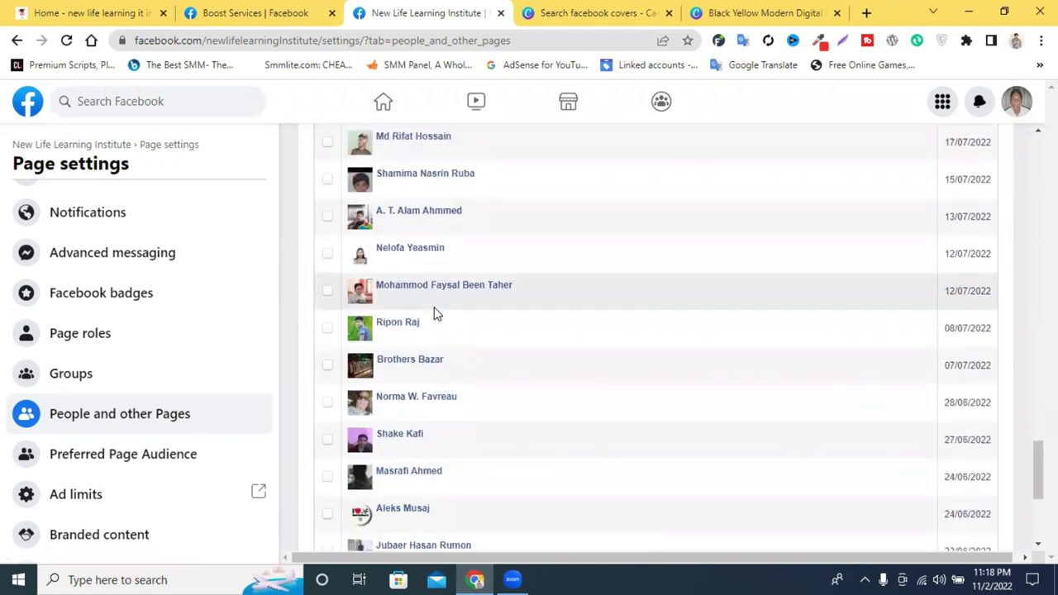
View one listed person's profile in a new tab, check their like date in the list, and close the profile tab
right_click(396, 326)
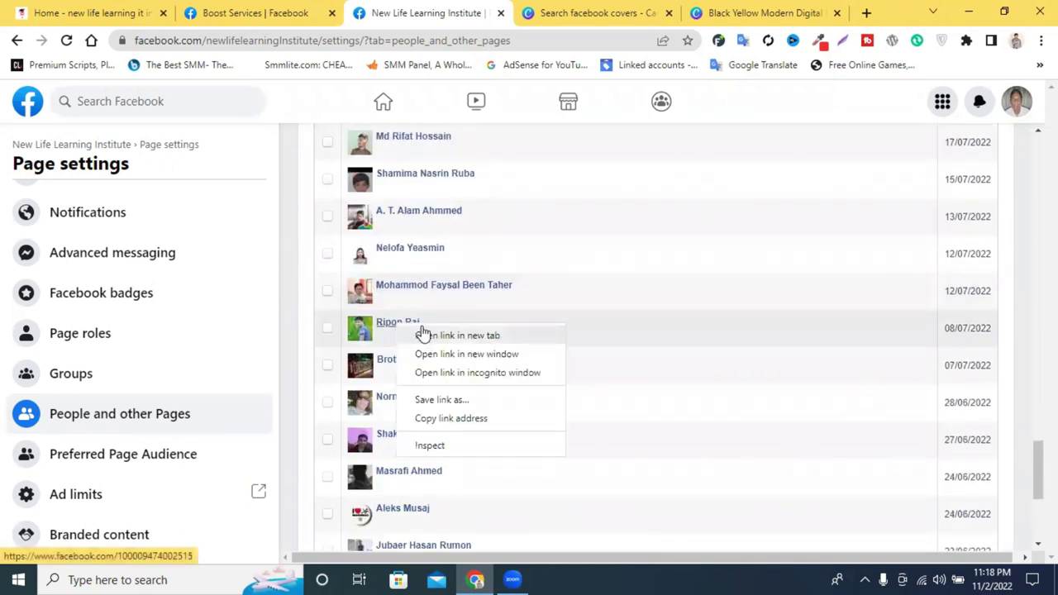
left_click(430, 335)
left_click(492, 12)
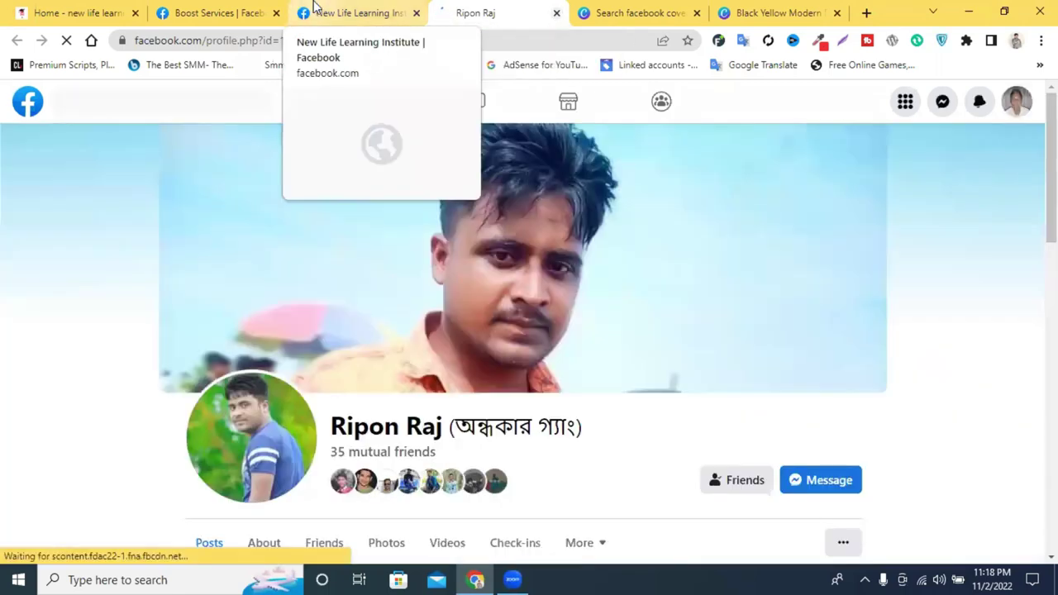
left_click(357, 12)
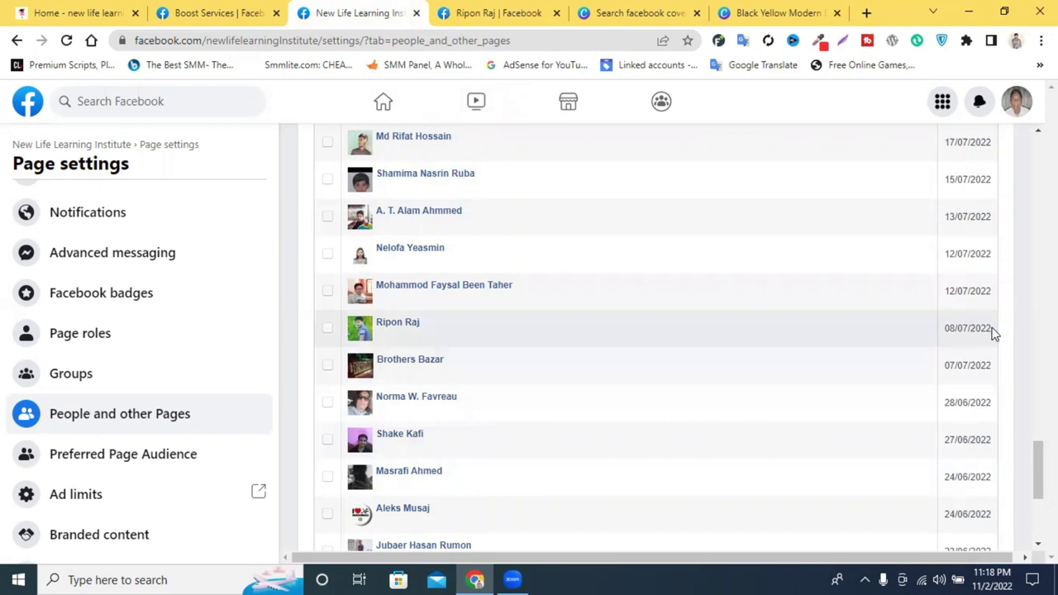
left_click(522, 8)
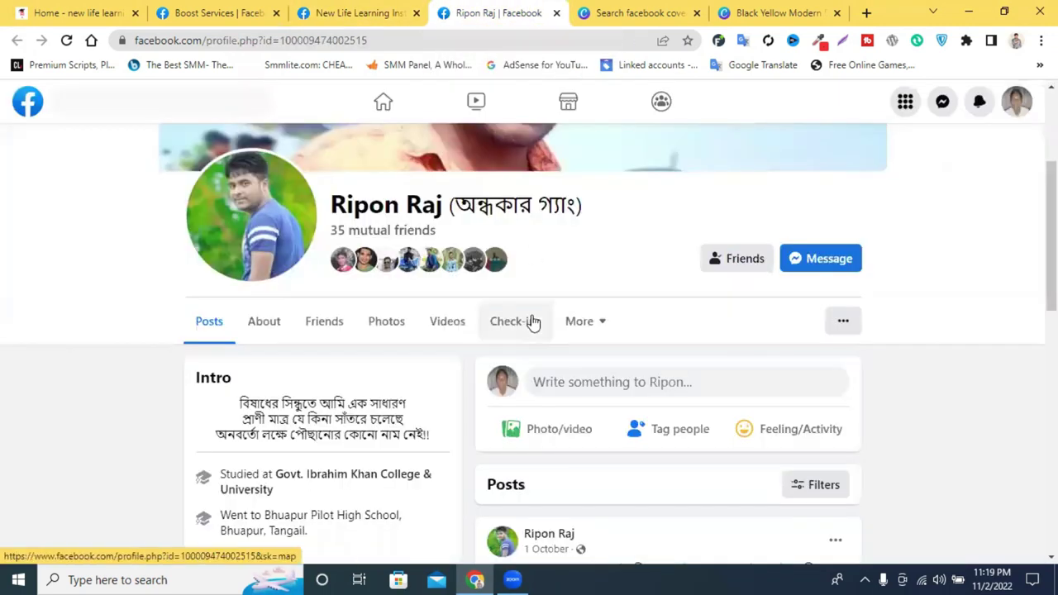
scroll(531, 323, "up", 3)
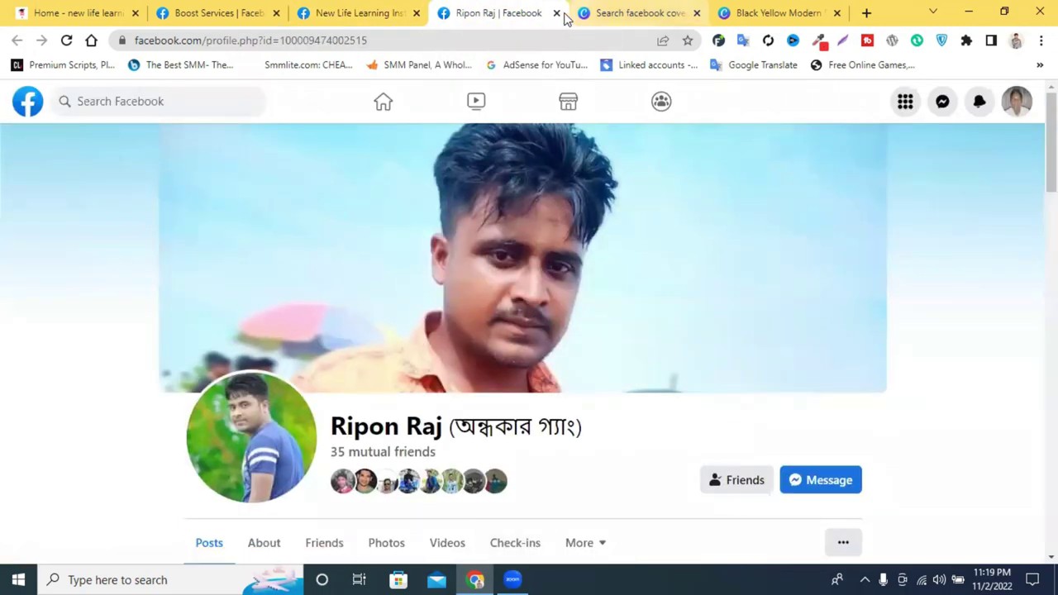
left_click(557, 12)
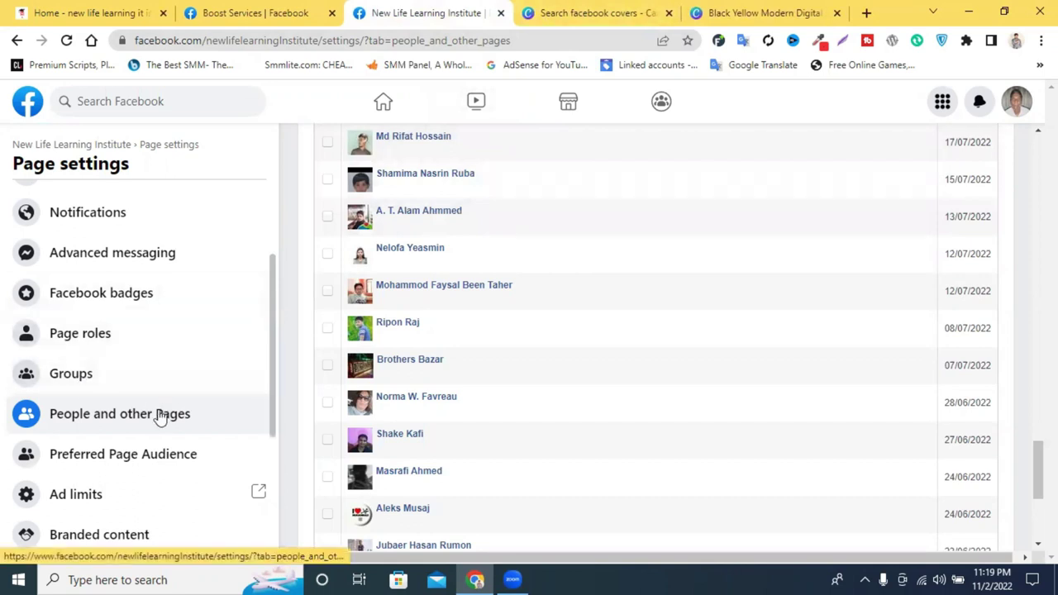
Open the Preferred Page Audience settings and look over the remaining Page settings categories
left_click(134, 462)
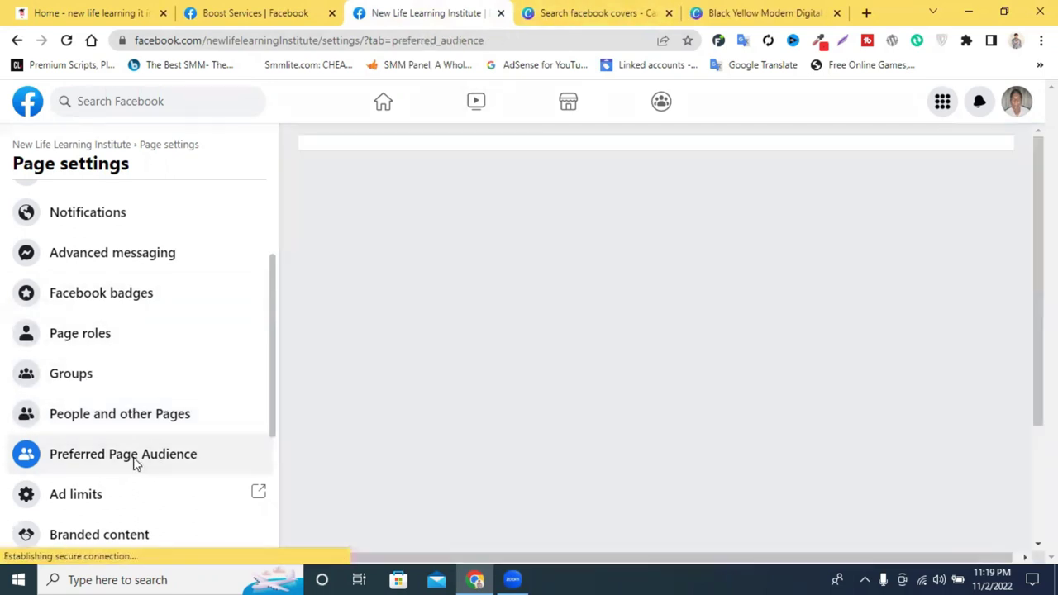
scroll(138, 467, "down", 1)
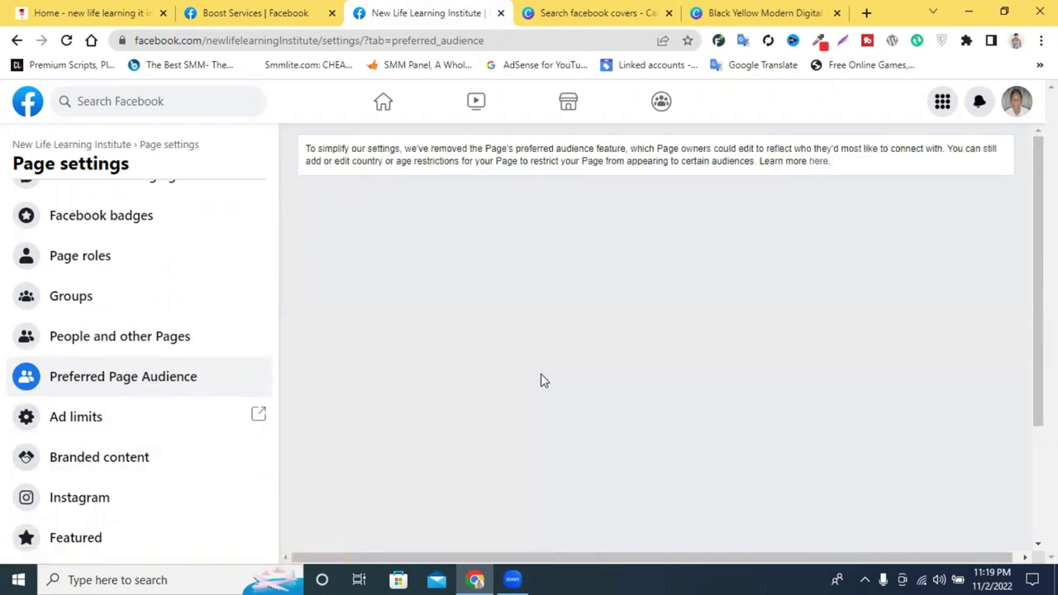
scroll(156, 413, "down", 1)
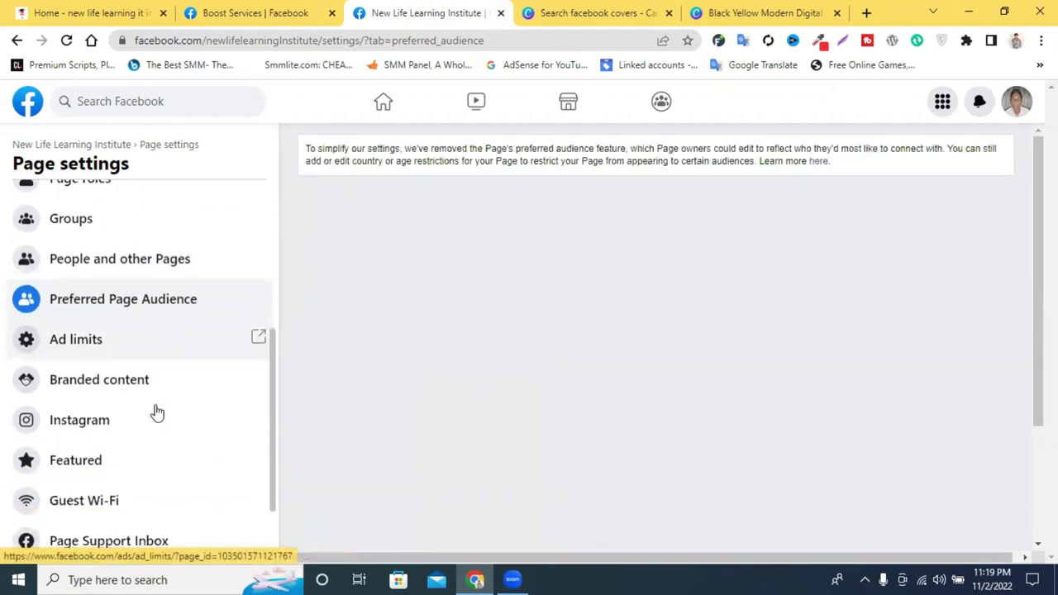
scroll(132, 436, "down", 2)
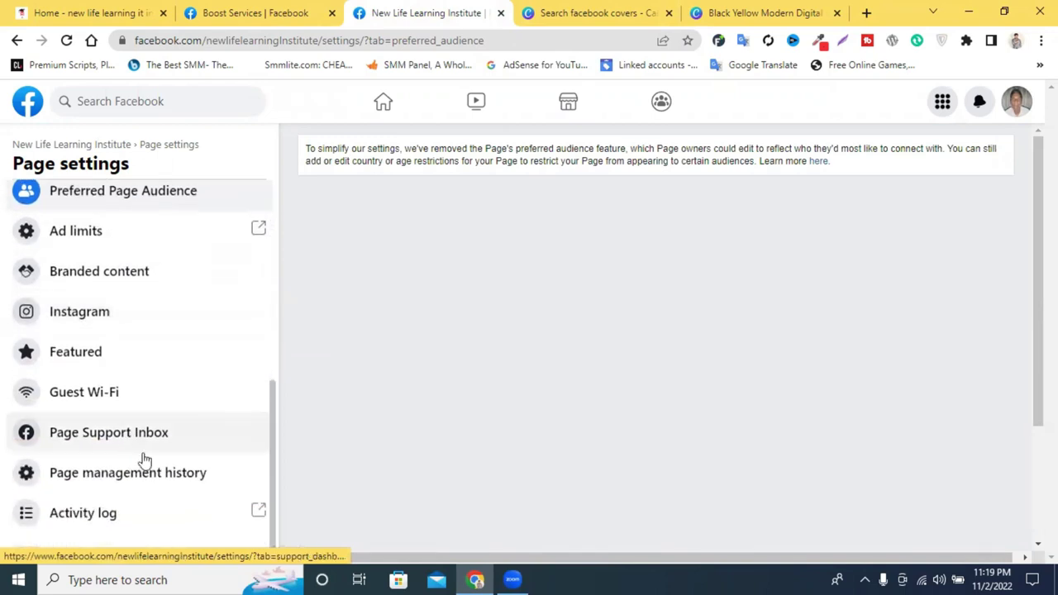
scroll(132, 491, "up", 5)
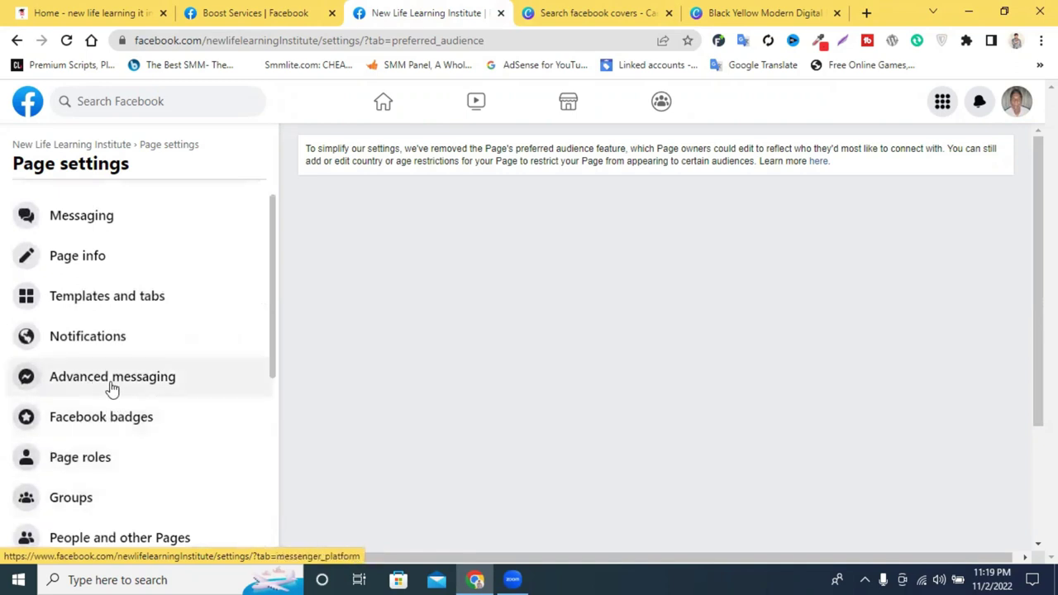
Try to open the Advanced messaging and Messaging settings of the New Life Learning Institute Page, and return to the Page itself
left_click(113, 387)
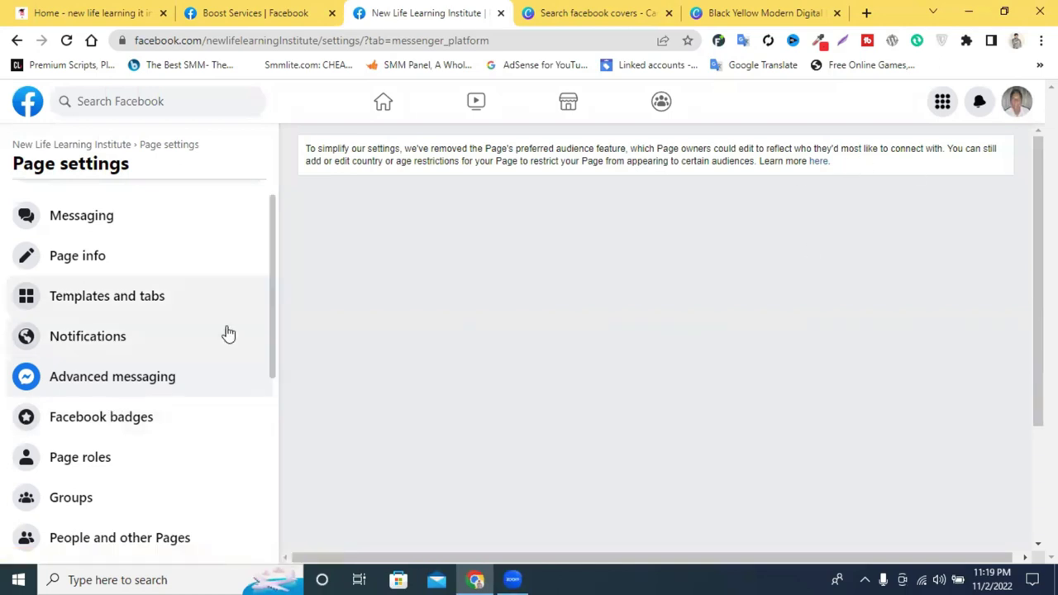
left_click(98, 232)
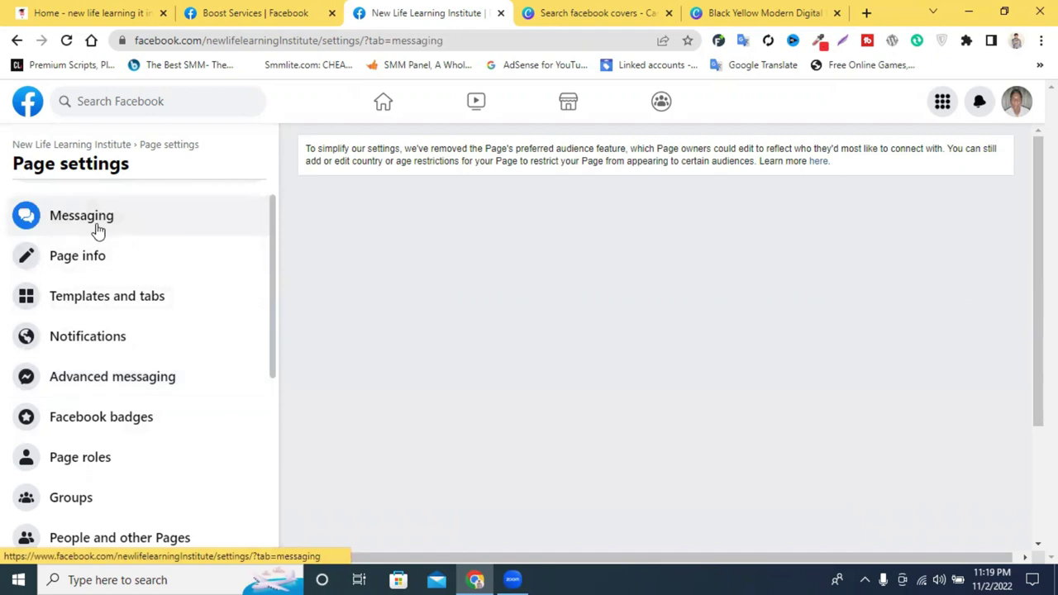
left_click(89, 145)
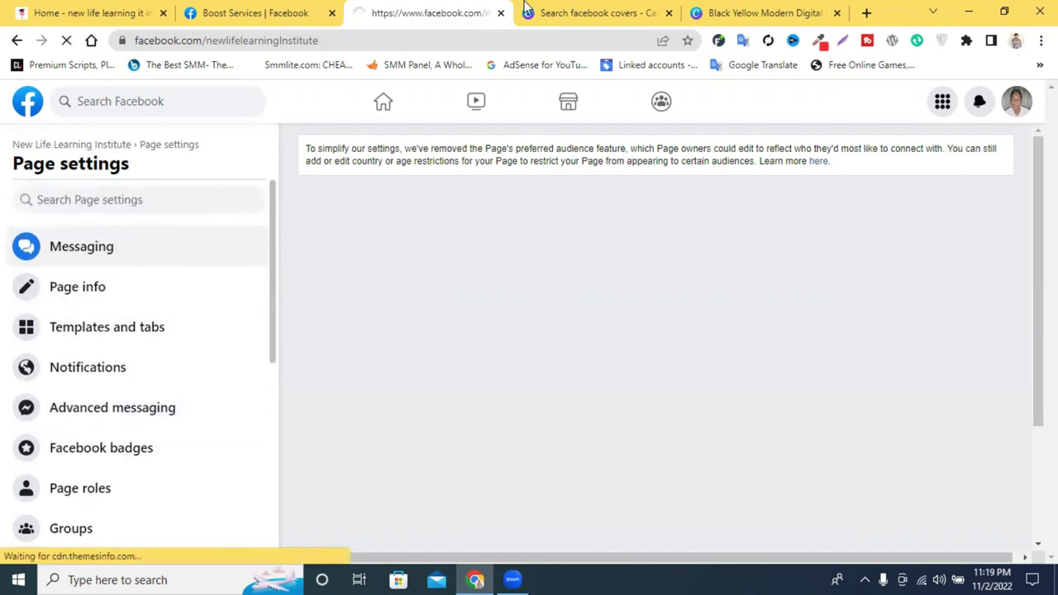
Close the New Life Learning Institute tab and look over the Advanced messaging settings of the Boost Services Page
left_click(500, 13)
left_click(294, 10)
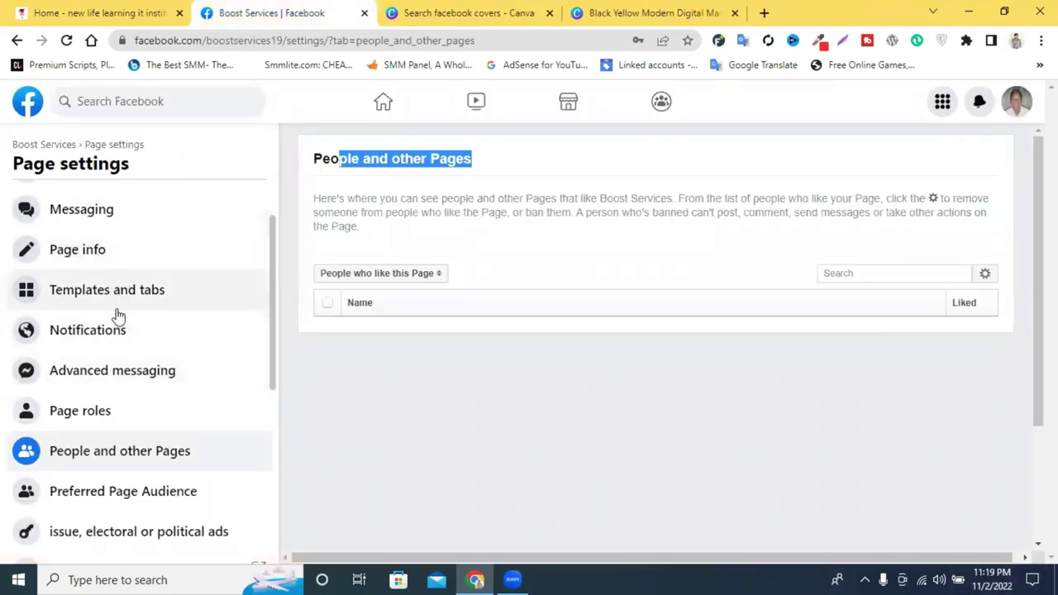
left_click(121, 376)
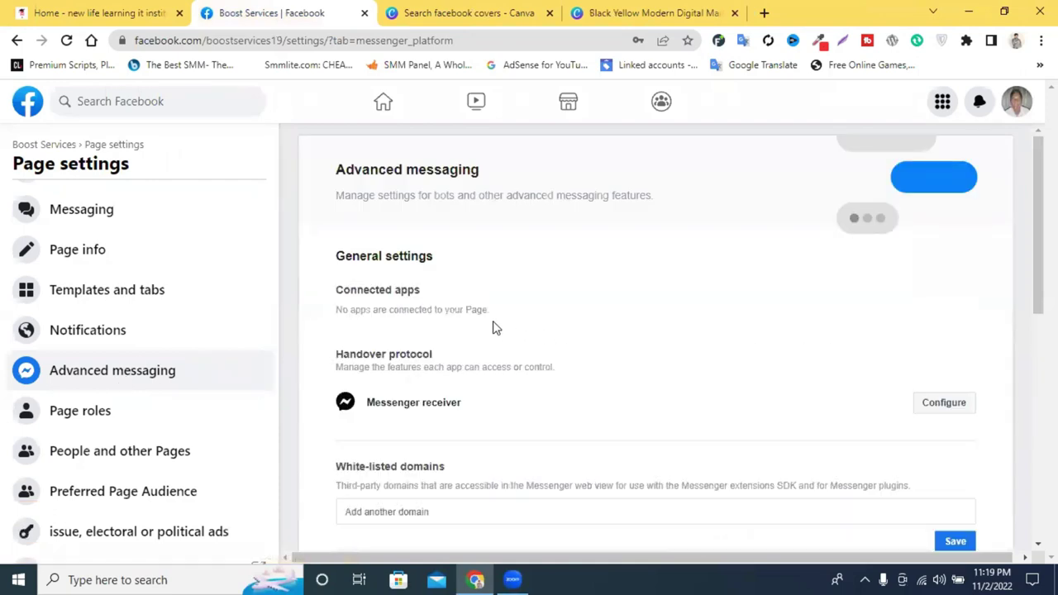
scroll(496, 328, "down", 1)
scroll(633, 374, "down", 2)
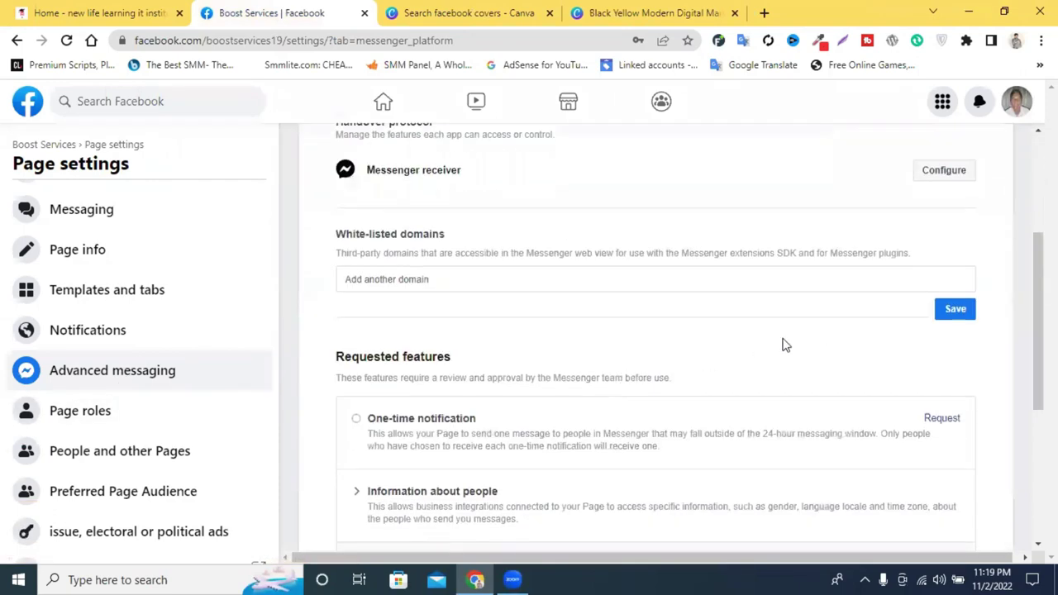
Look over the white-listed domains and requested features in Advanced messaging, expanding the Information about people section
scroll(777, 345, "down", 2)
scroll(566, 350, "up", 2)
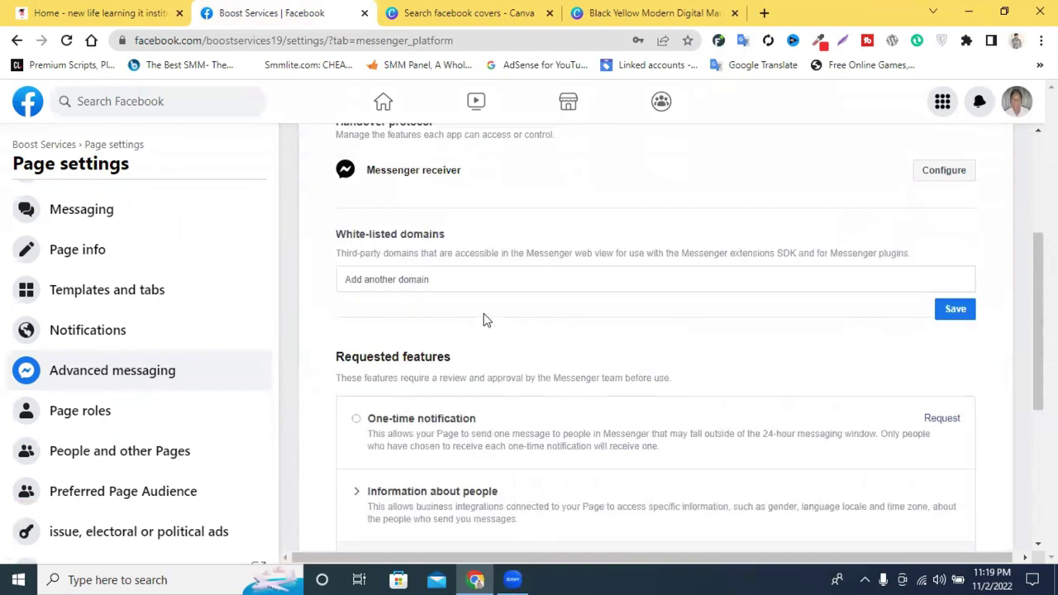
left_click(529, 285)
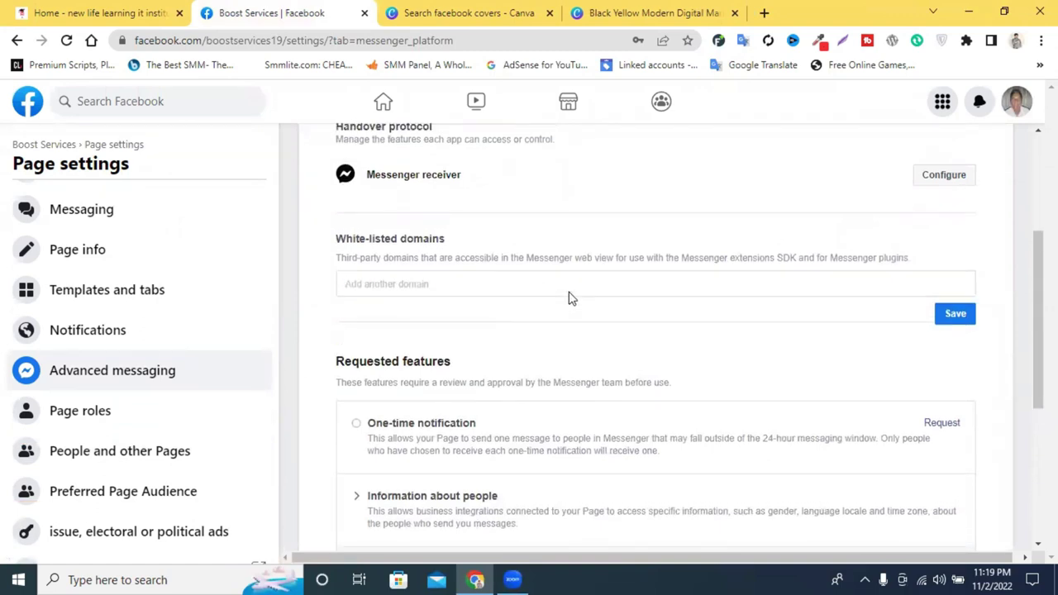
scroll(567, 295, "up", 3)
scroll(534, 286, "down", 7)
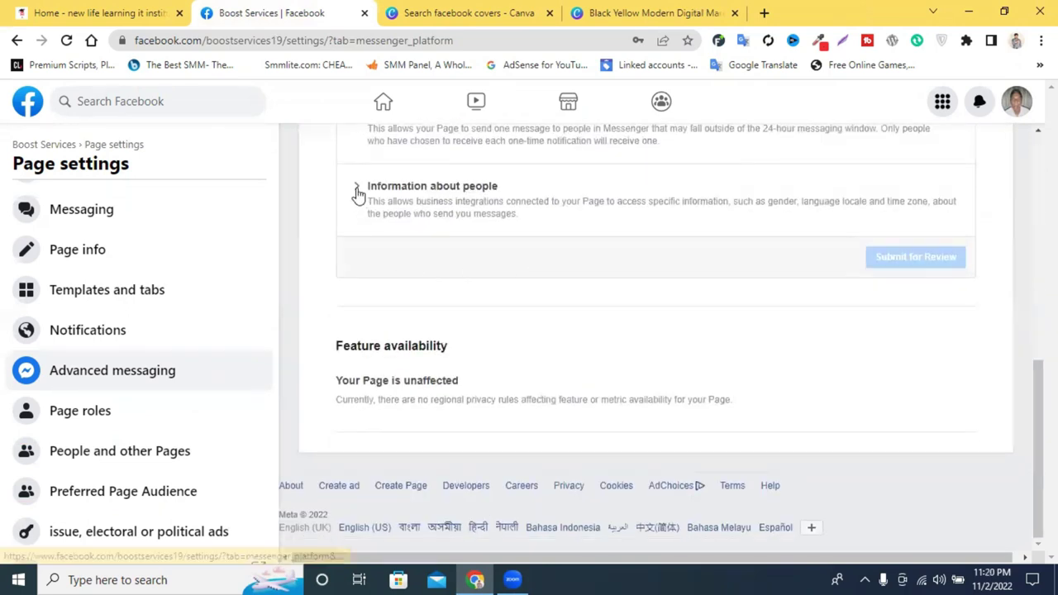
left_click(356, 189)
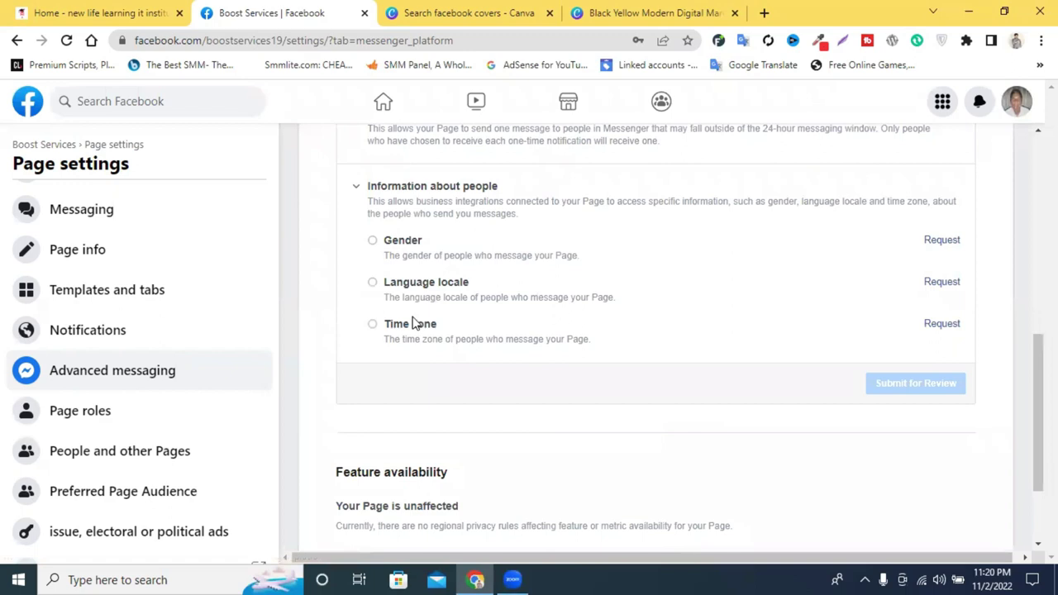
scroll(604, 339, "up", 3)
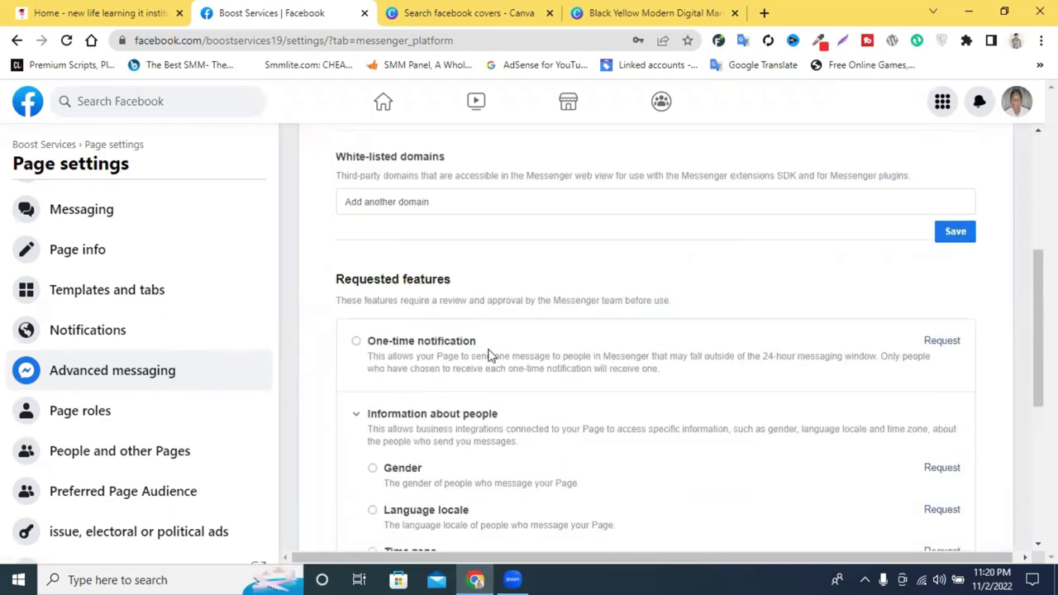
scroll(493, 354, "down", 5)
scroll(137, 314, "up", 1)
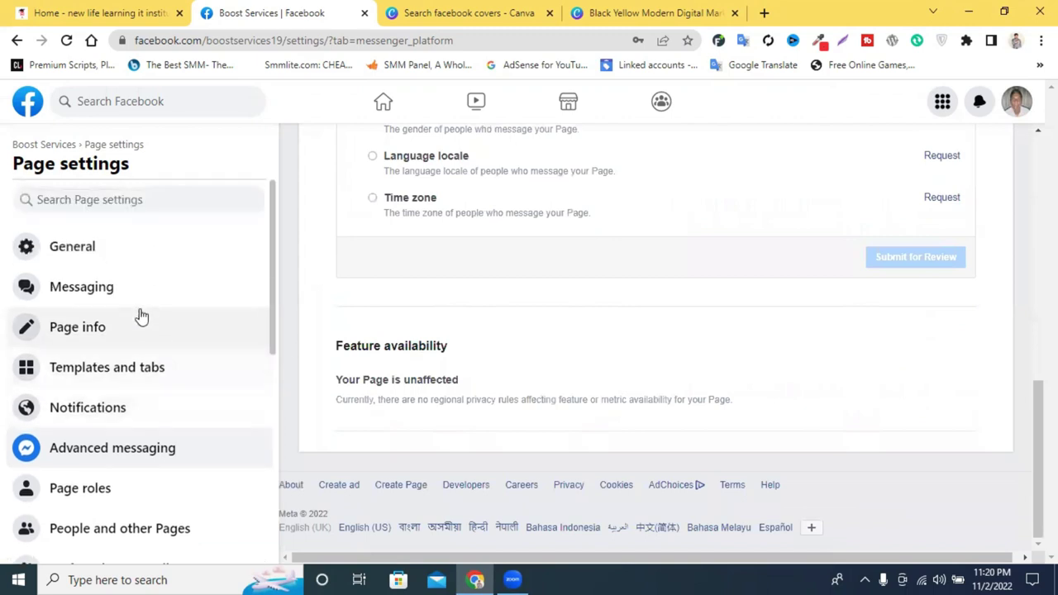
View the General and the Templates and tabs settings, and look through the list of Page settings categories
left_click(80, 259)
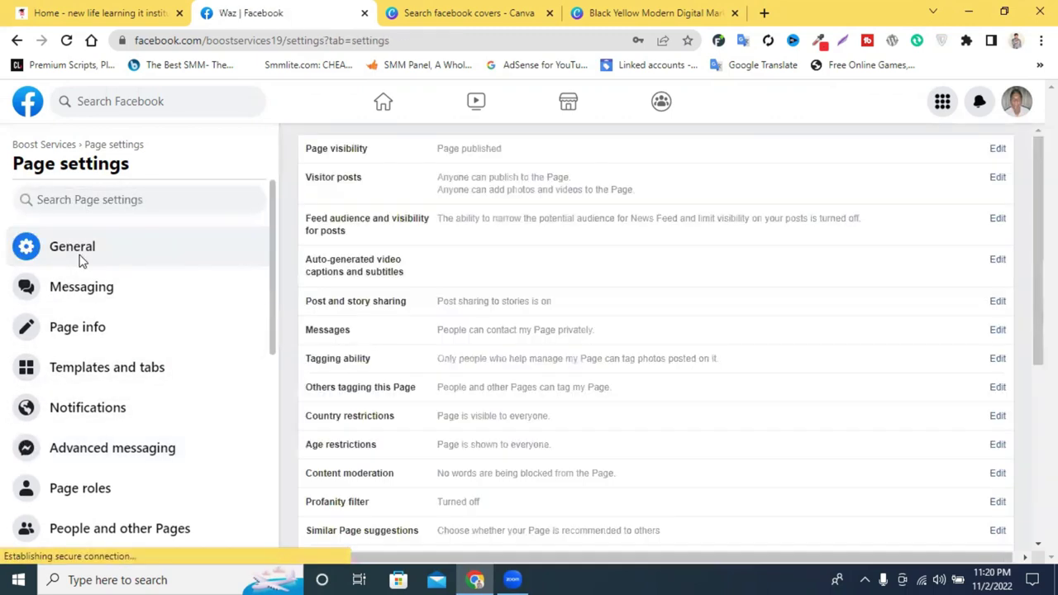
scroll(114, 339, "down", 3)
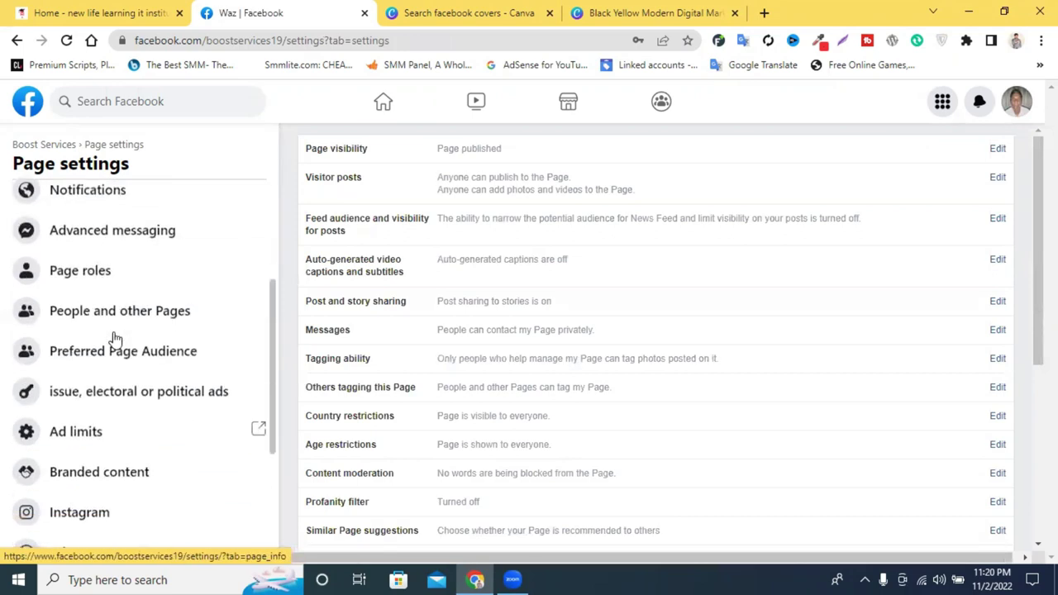
scroll(113, 336, "up", 2)
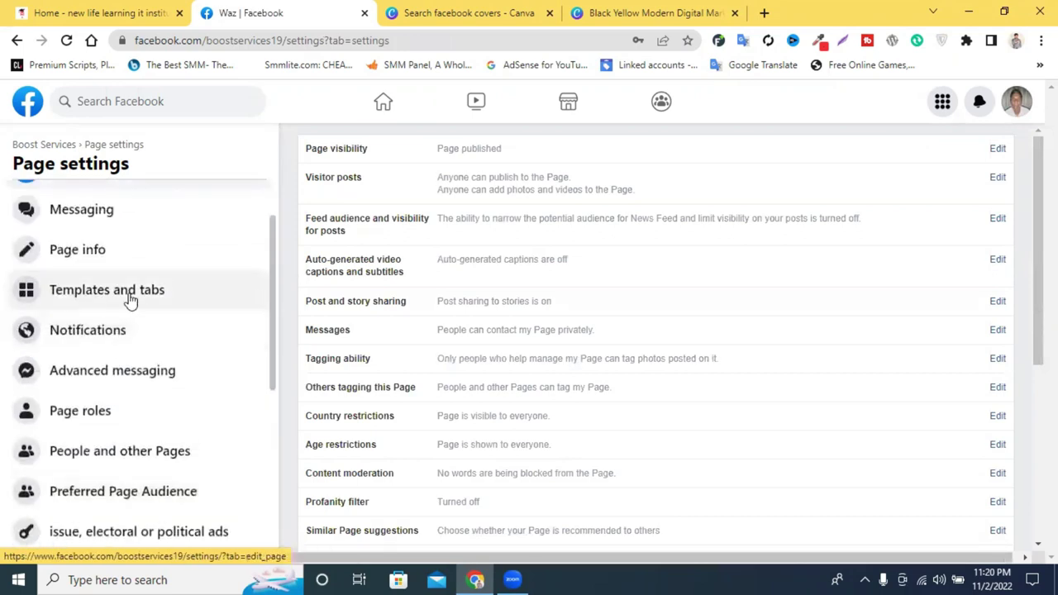
left_click(129, 301)
scroll(129, 306, "down", 2)
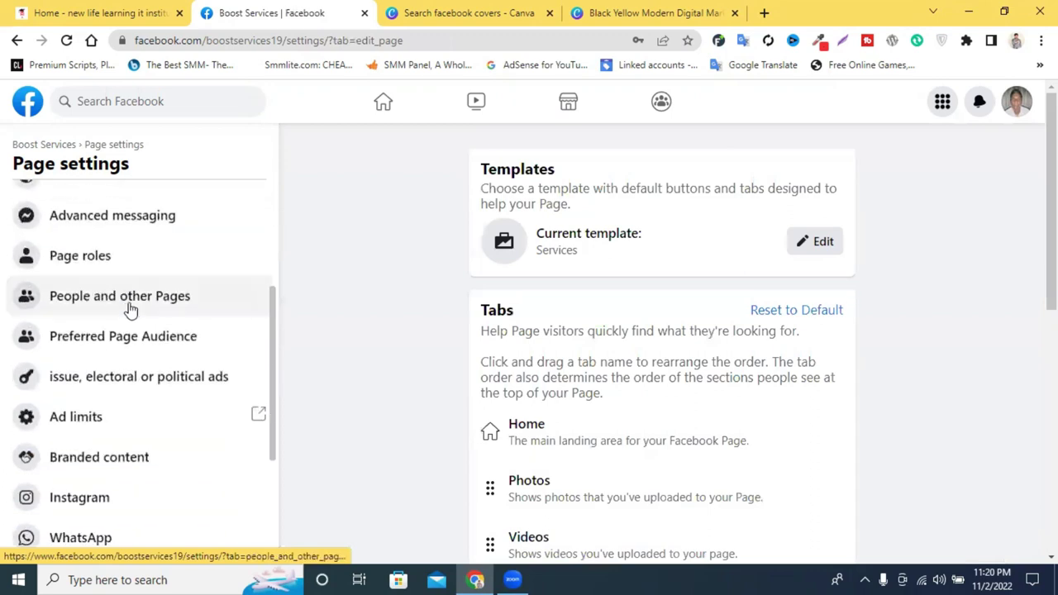
scroll(136, 342, "down", 3)
scroll(128, 331, "up", 5)
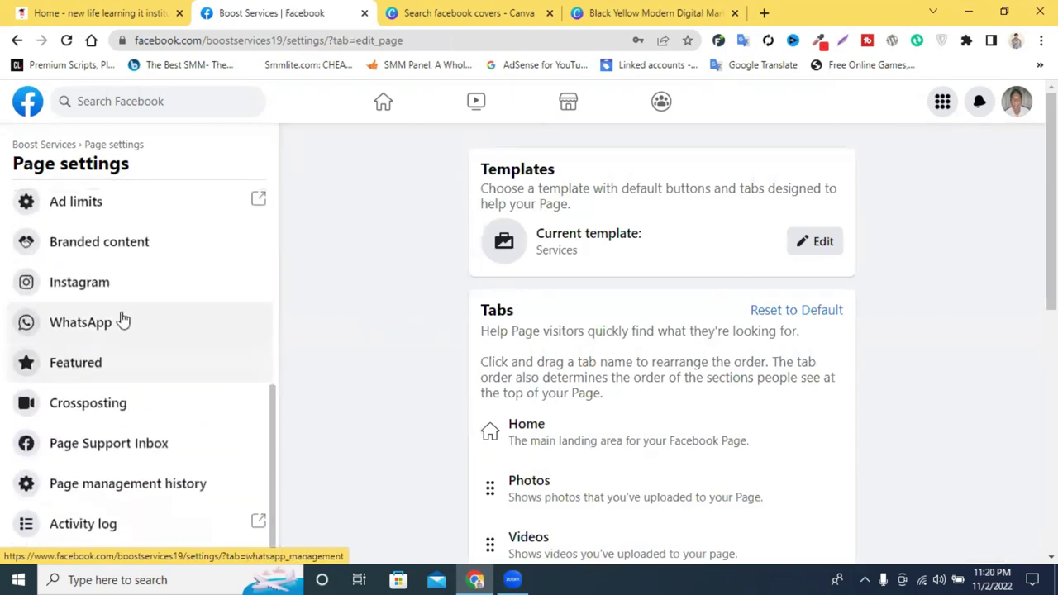
Return to the Boost Services Page and browse its Business apps, from Appointments and Reservations to E-commerce and Food ordering
left_click(45, 145)
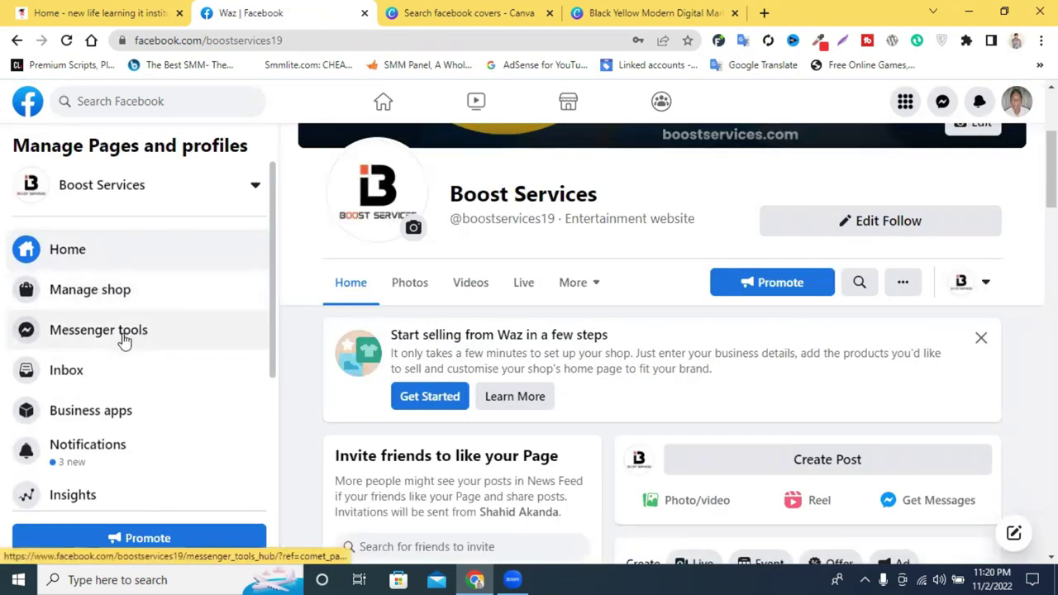
scroll(123, 339, "down", 1)
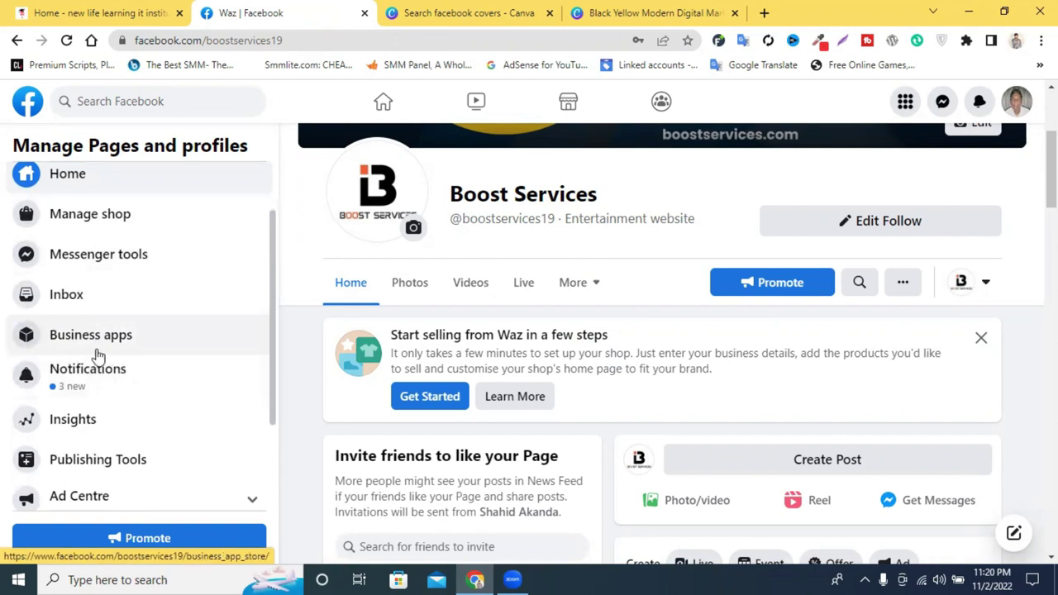
left_click(105, 345)
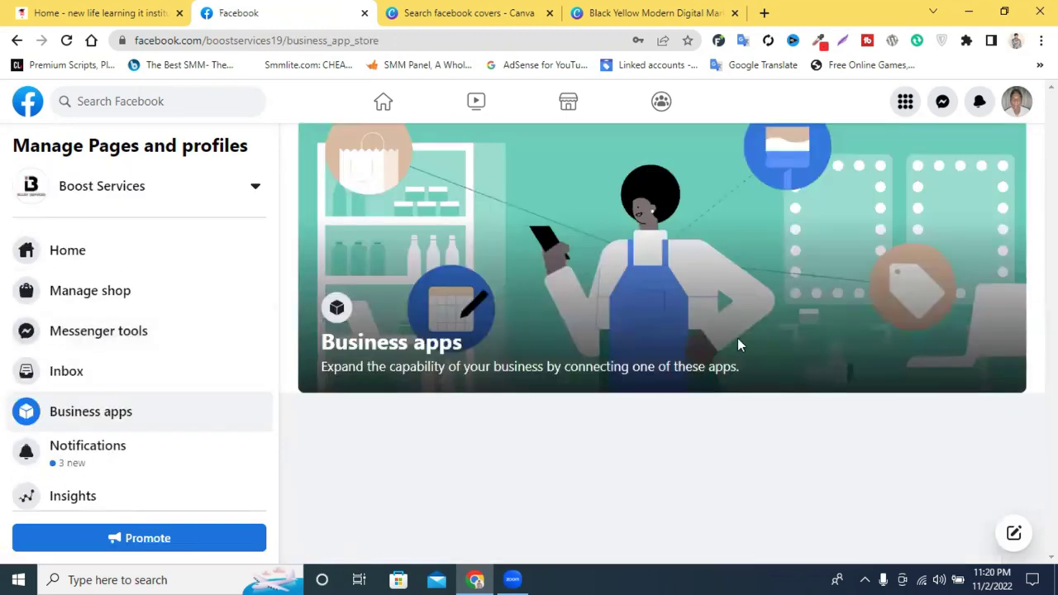
scroll(738, 339, "down", 5)
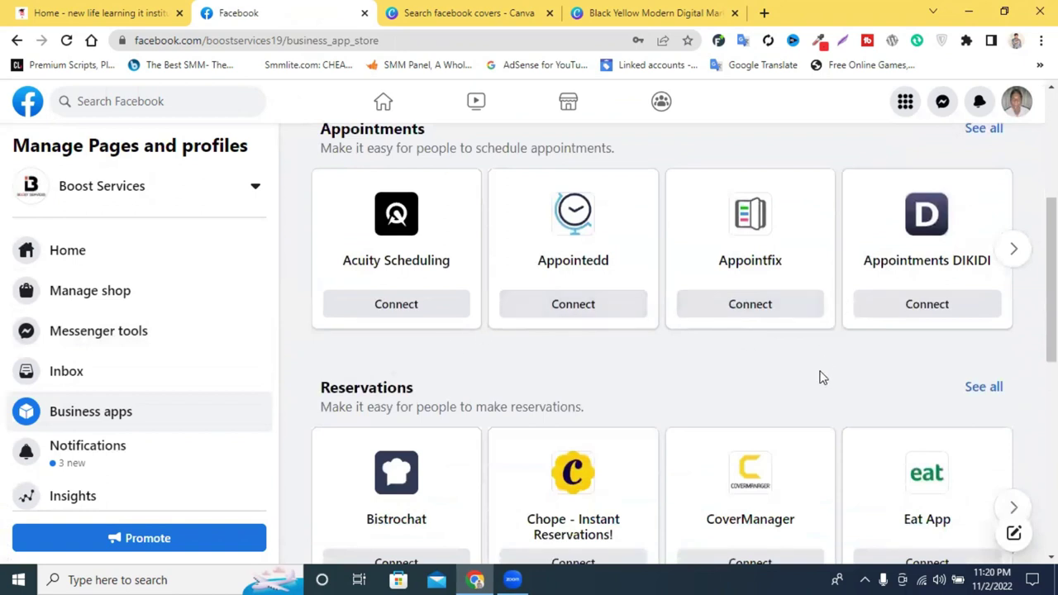
scroll(822, 384, "down", 2)
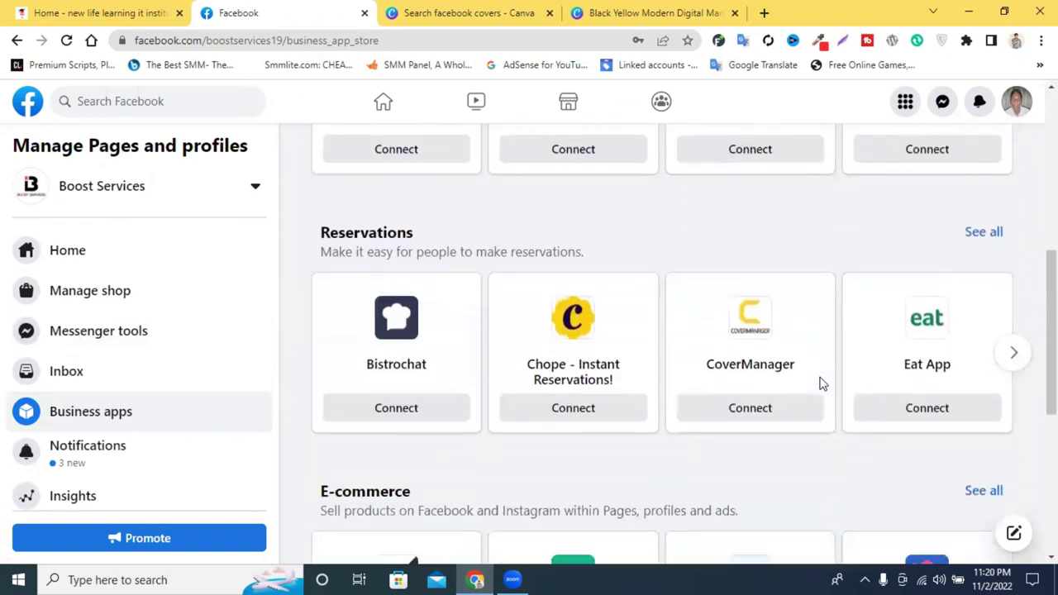
scroll(822, 384, "down", 3)
scroll(822, 384, "down", 2)
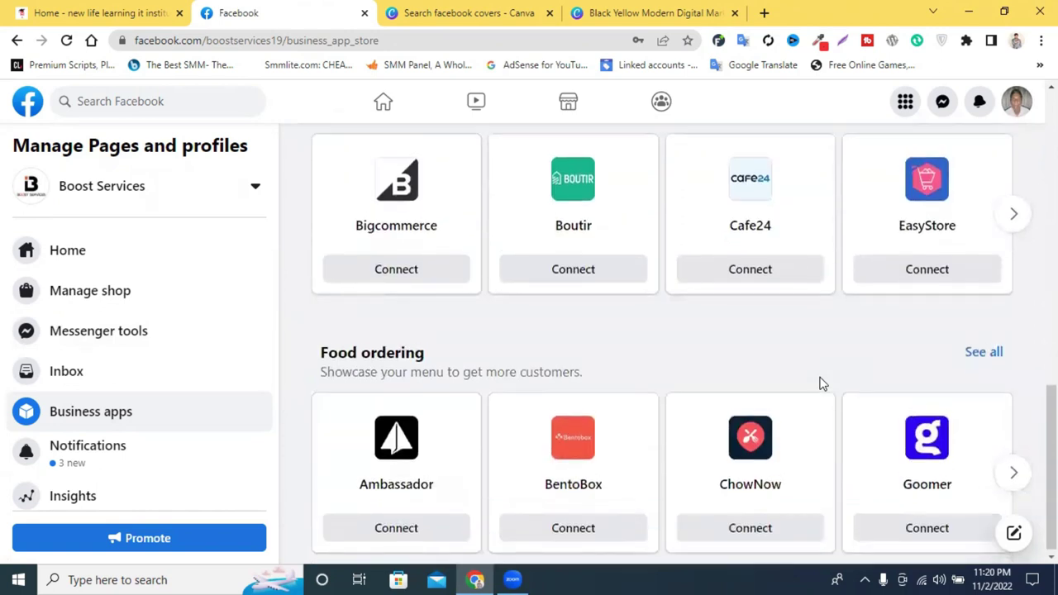
scroll(822, 384, "up", 5)
scroll(822, 383, "down", 5)
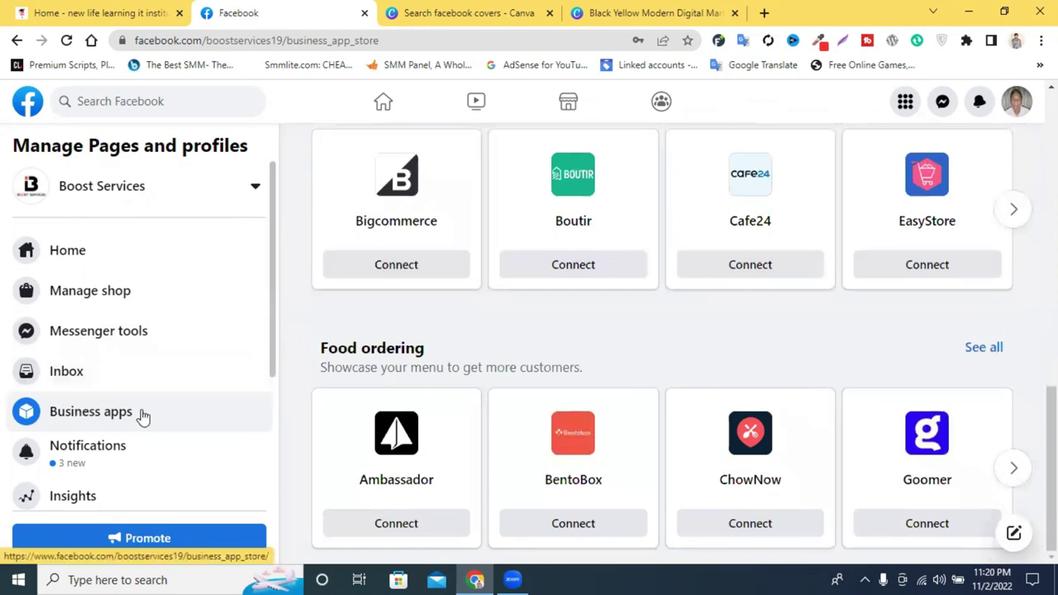
Open the Page's Publishing Tools and close the two Canva browser tabs
scroll(141, 416, "down", 3)
scroll(91, 368, "down", 1)
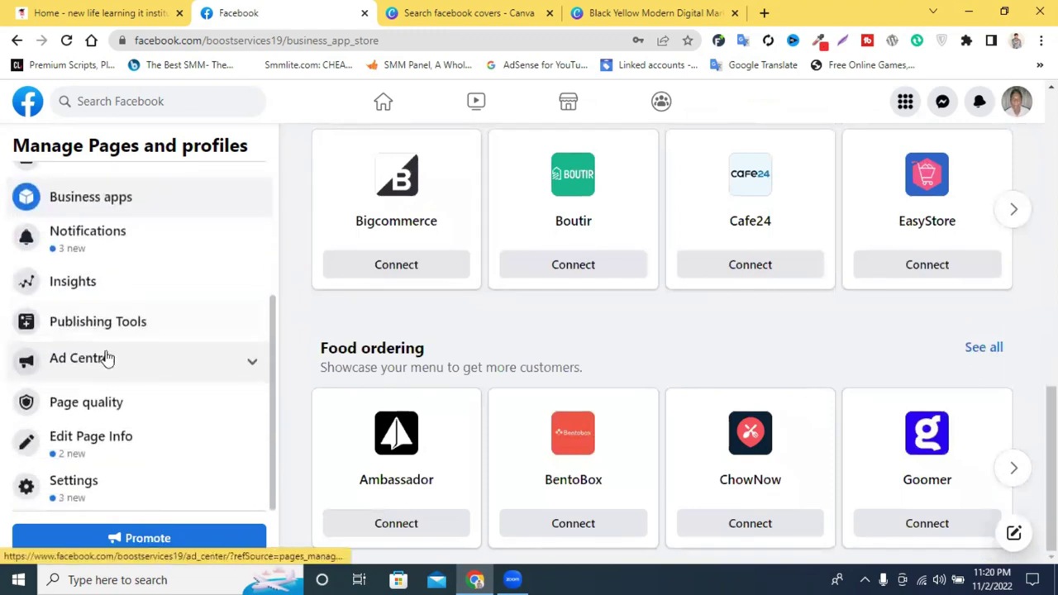
left_click(123, 328)
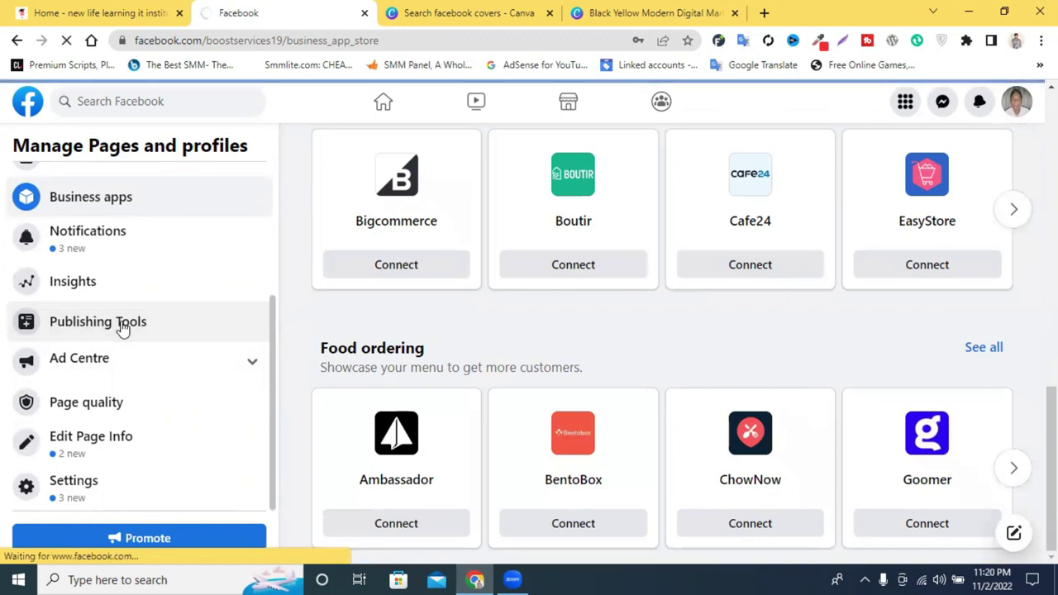
left_click(504, 13)
left_click(549, 13)
left_click(549, 13)
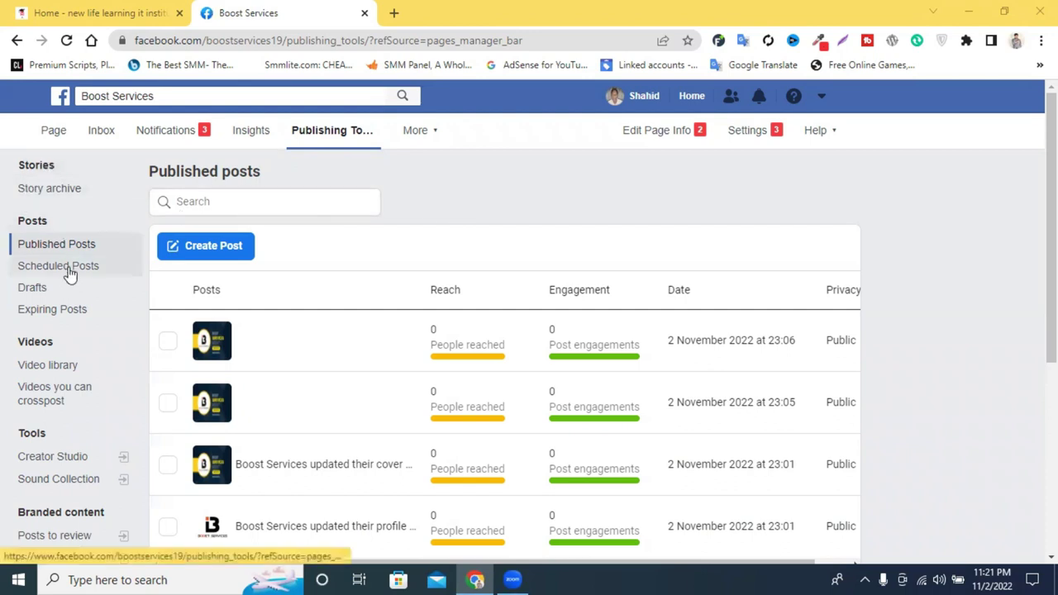
Look over the Published posts list with its reach, engagement and date columns
scroll(397, 347, "down", 4)
scroll(455, 338, "up", 4)
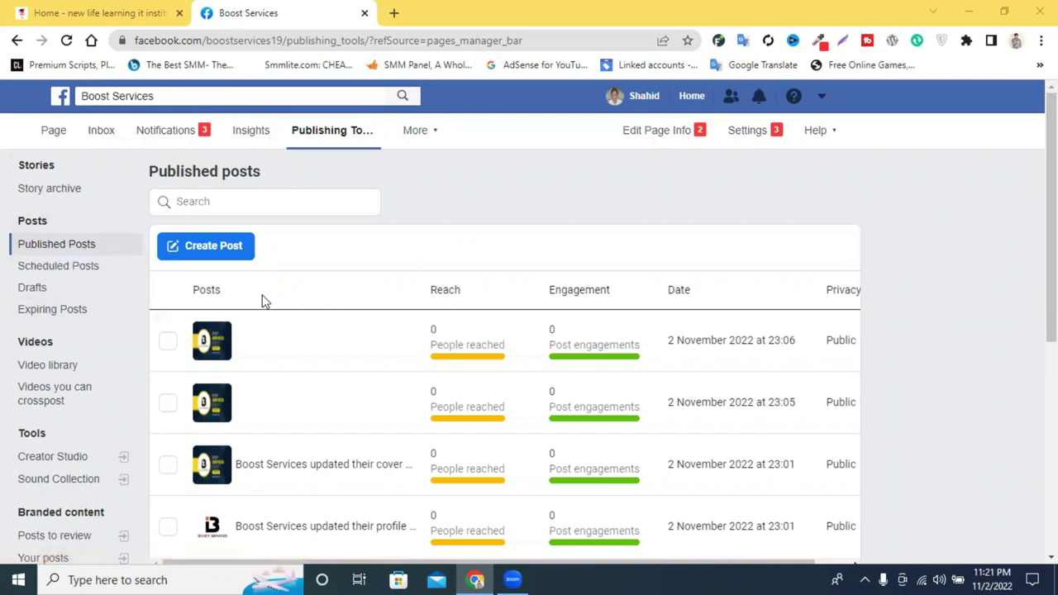
scroll(573, 295, "down", 4)
scroll(577, 295, "up", 4)
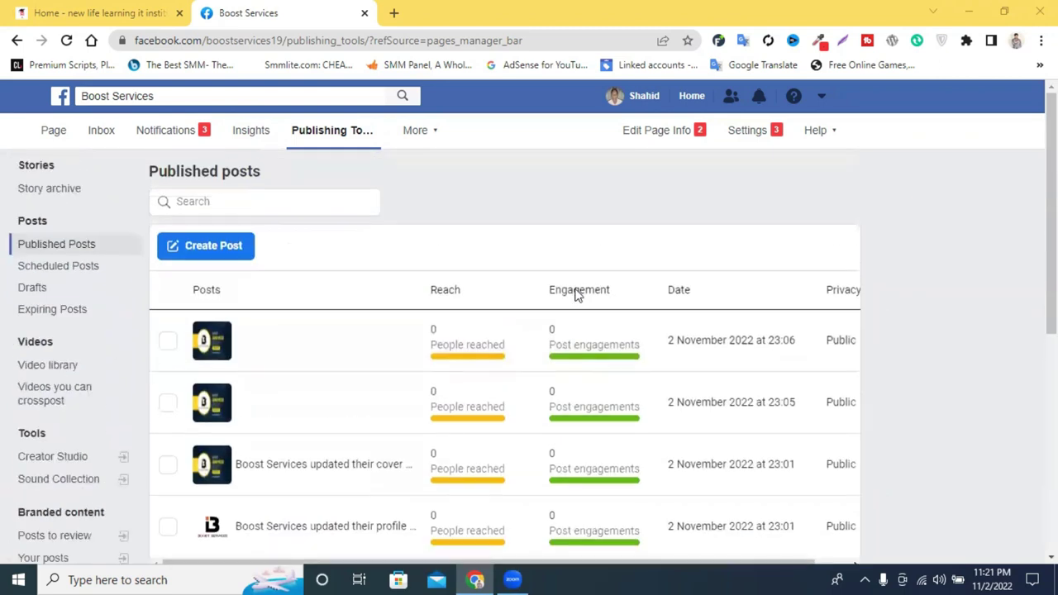
Create a new post in Scheduled Posts and attach the boost Services image from the Downloads folder
left_click(87, 266)
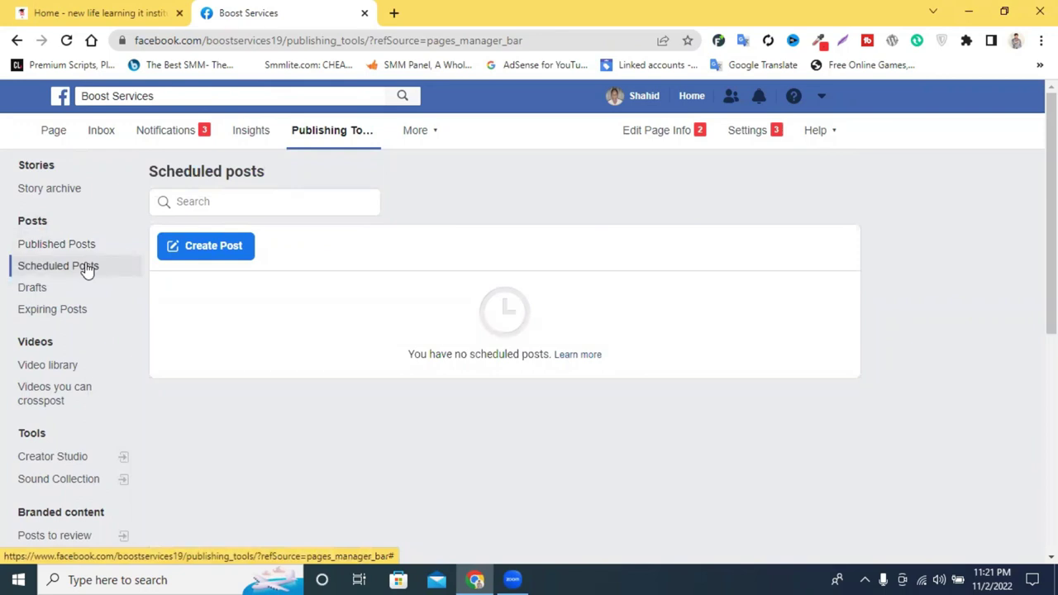
left_click(241, 246)
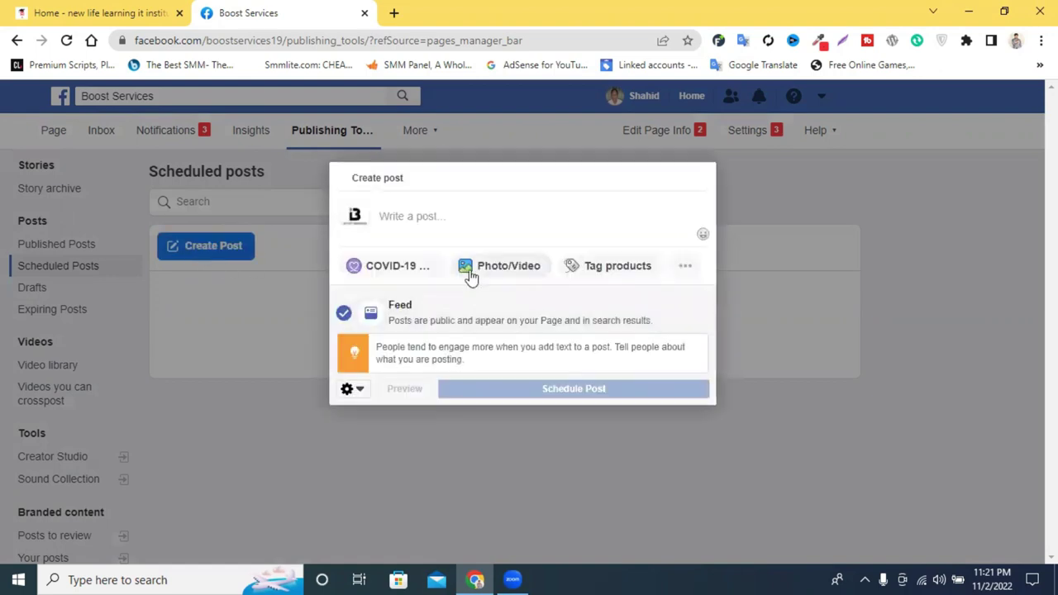
left_click(470, 275)
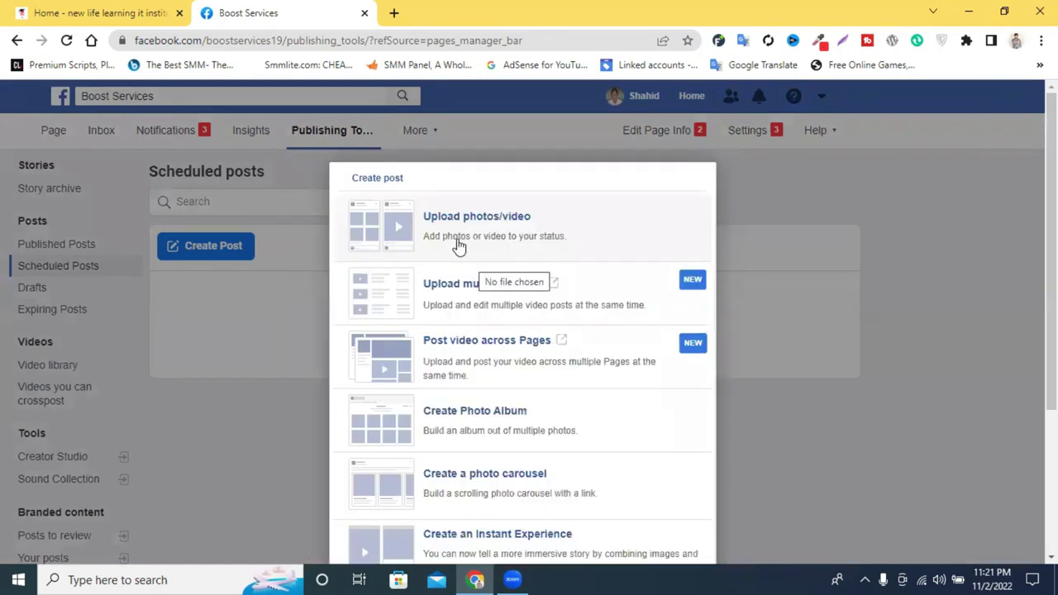
left_click(459, 246)
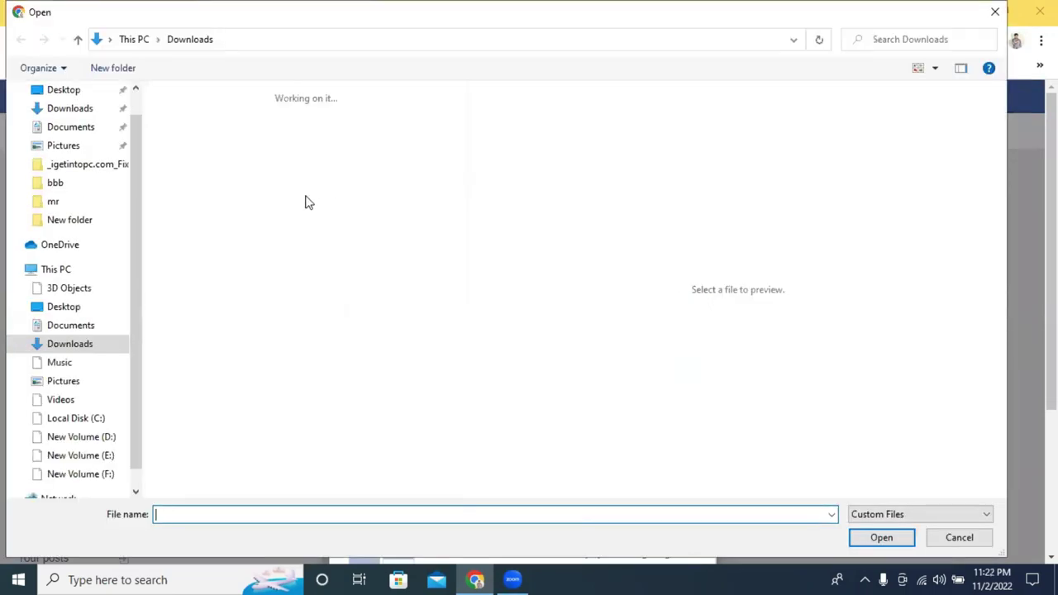
left_click(254, 144)
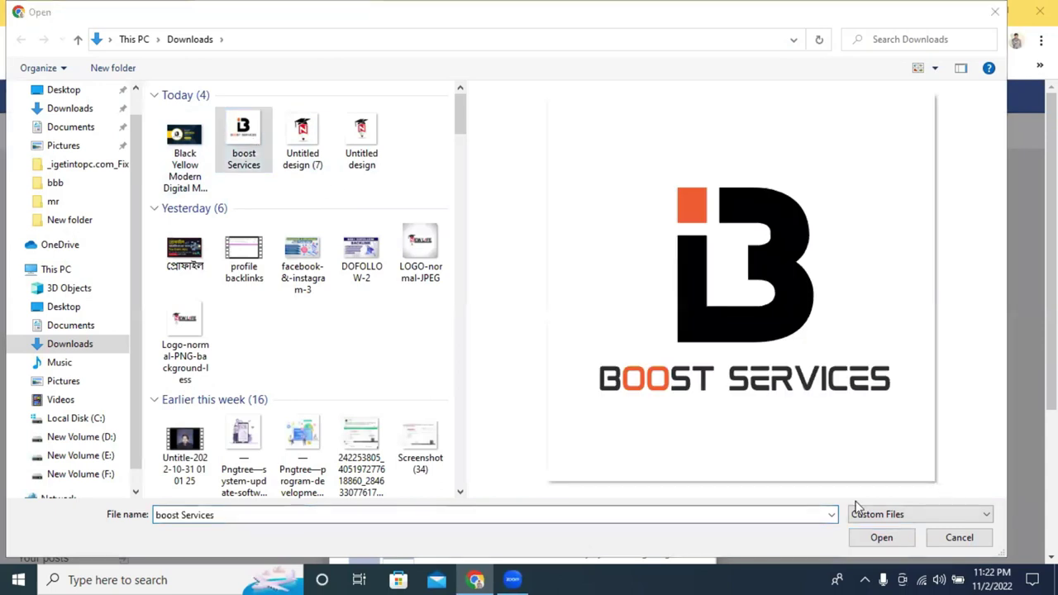
left_click(880, 545)
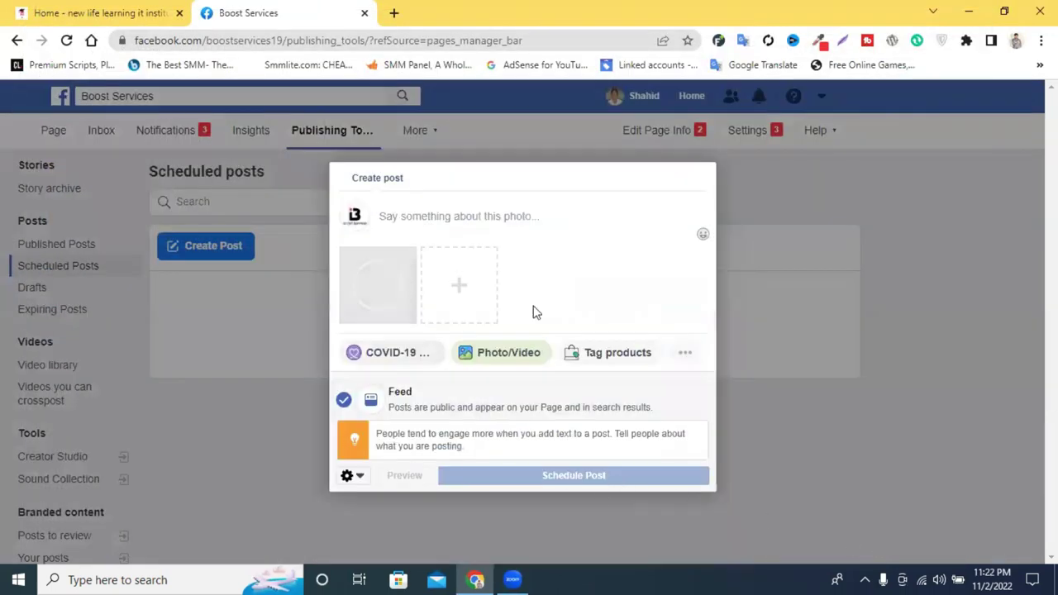
Enter the caption "jhfjhdfhgdfhhfhdhduyh" for the photo post and dismiss the sticker tip
left_click(441, 218)
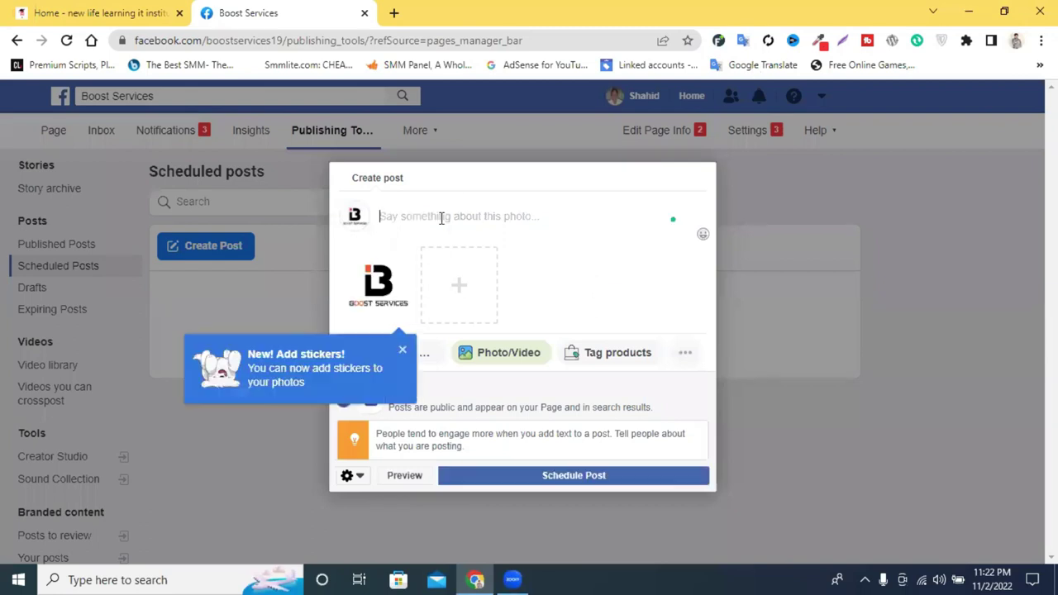
type("jhfjhdfhgdfh")
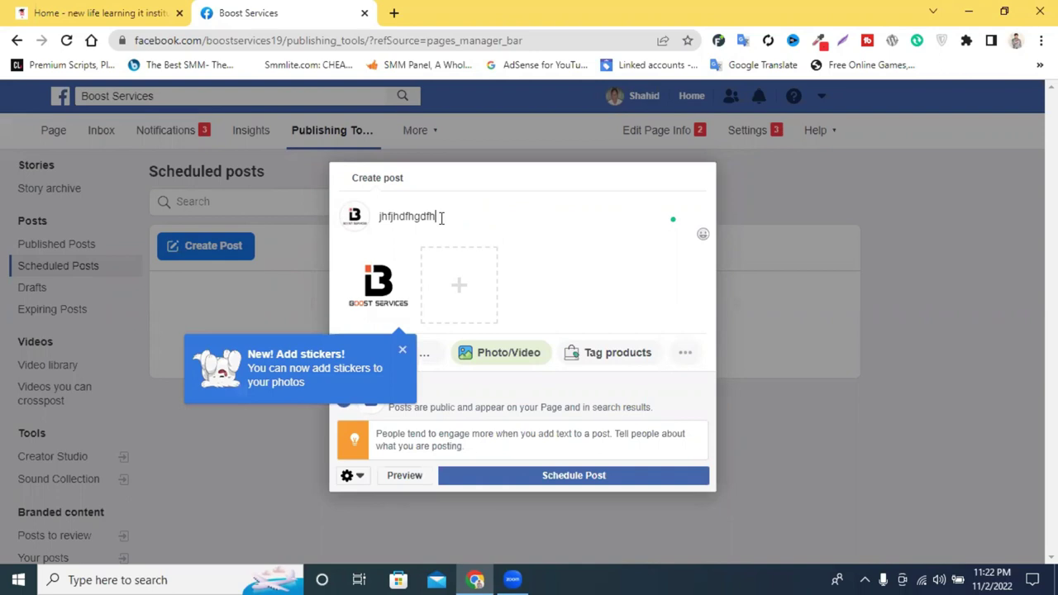
type("hfhdhduyh")
left_click(403, 350)
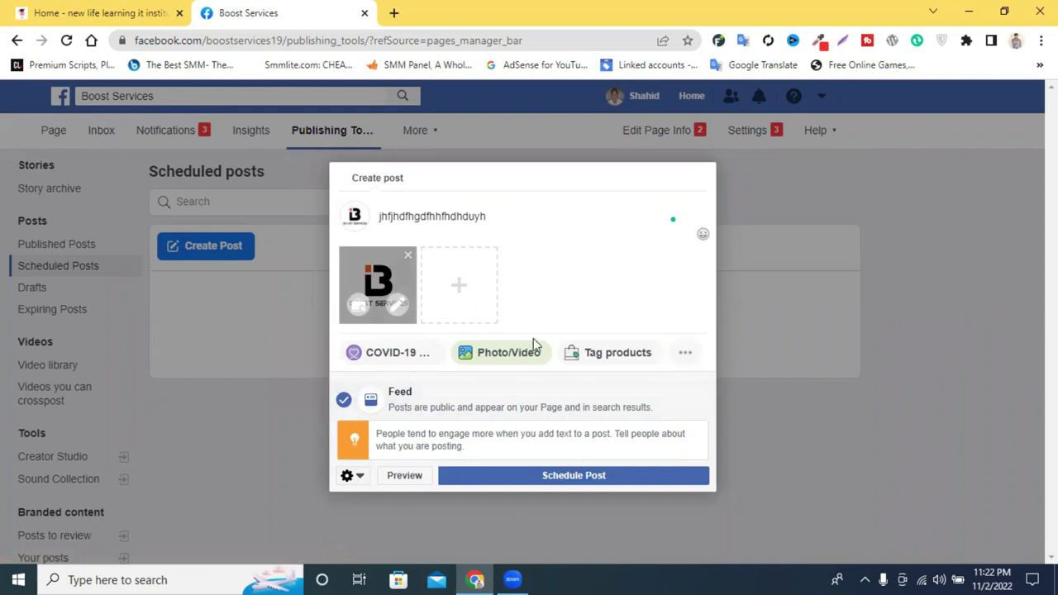
Schedule the photo post for publication on 5 November 2022 at 03:43
left_click(570, 477)
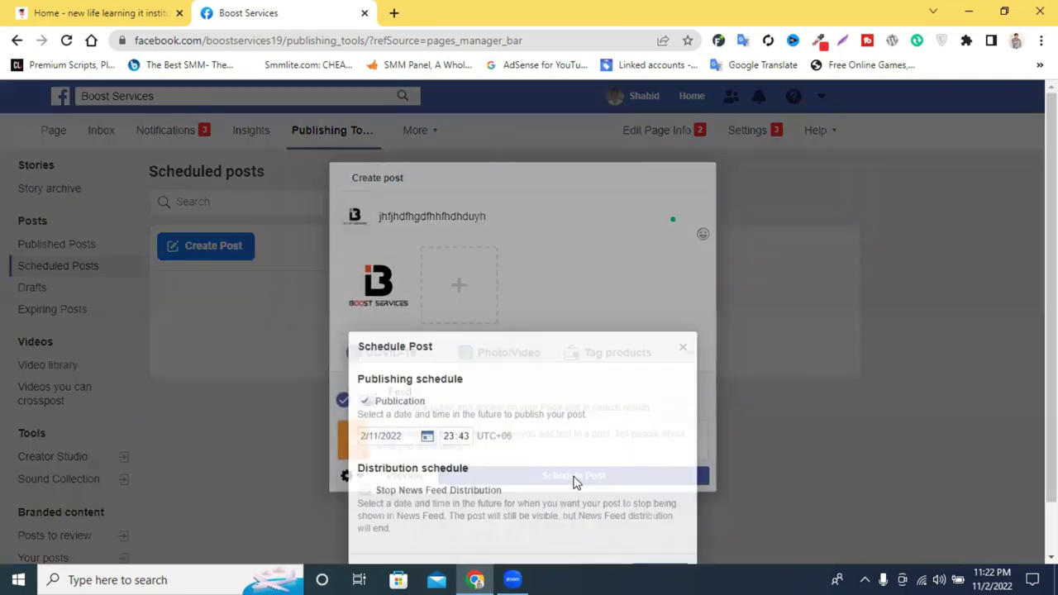
left_click(376, 384)
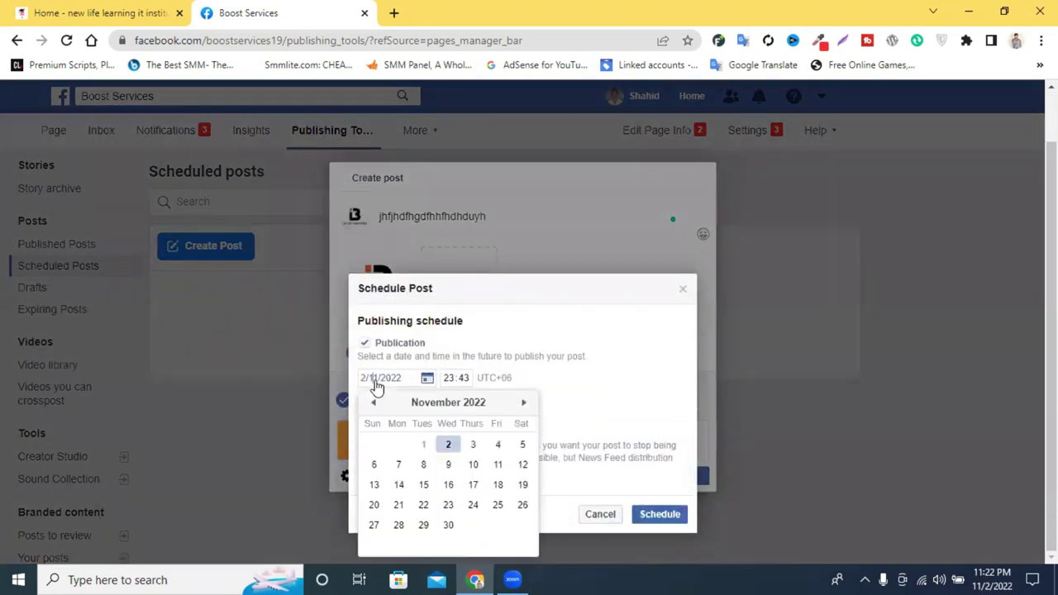
left_click(522, 446)
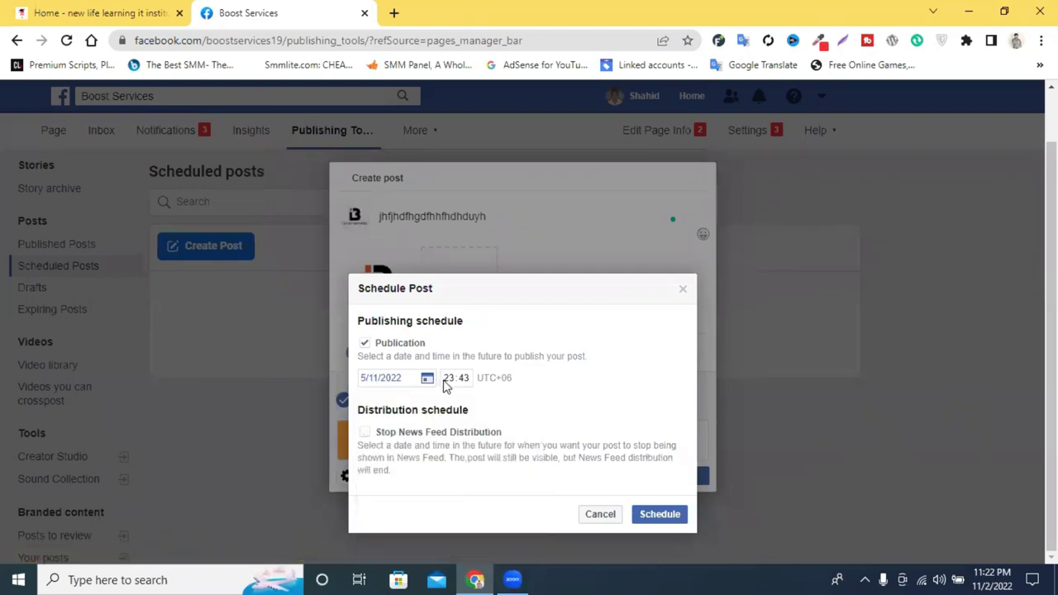
left_click(446, 381)
type("3")
left_click(650, 516)
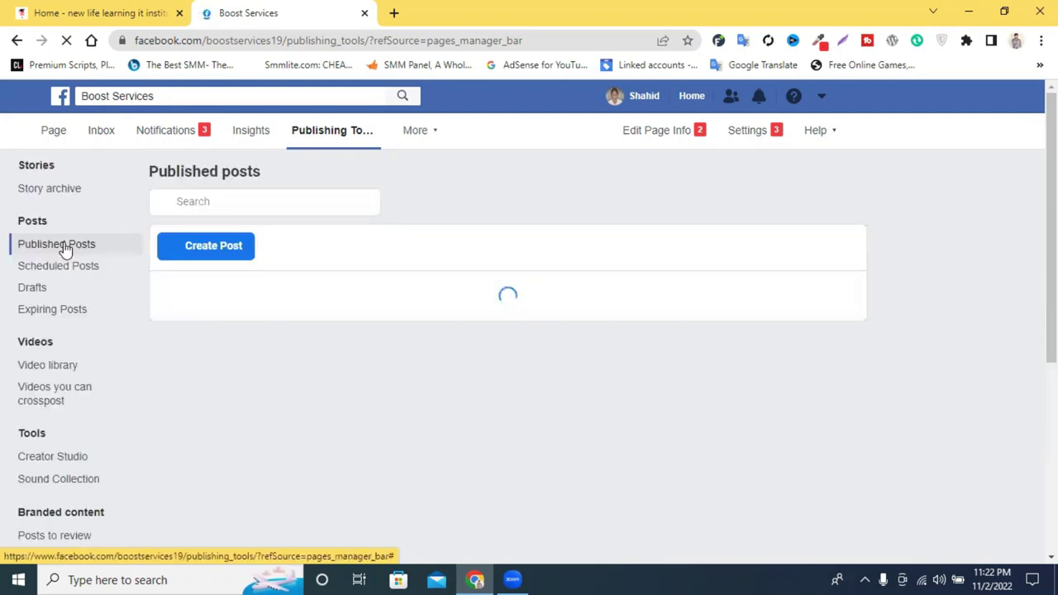
Review the new entry in Scheduled Posts, check its preview and available actions, and close the post details
left_click(54, 268)
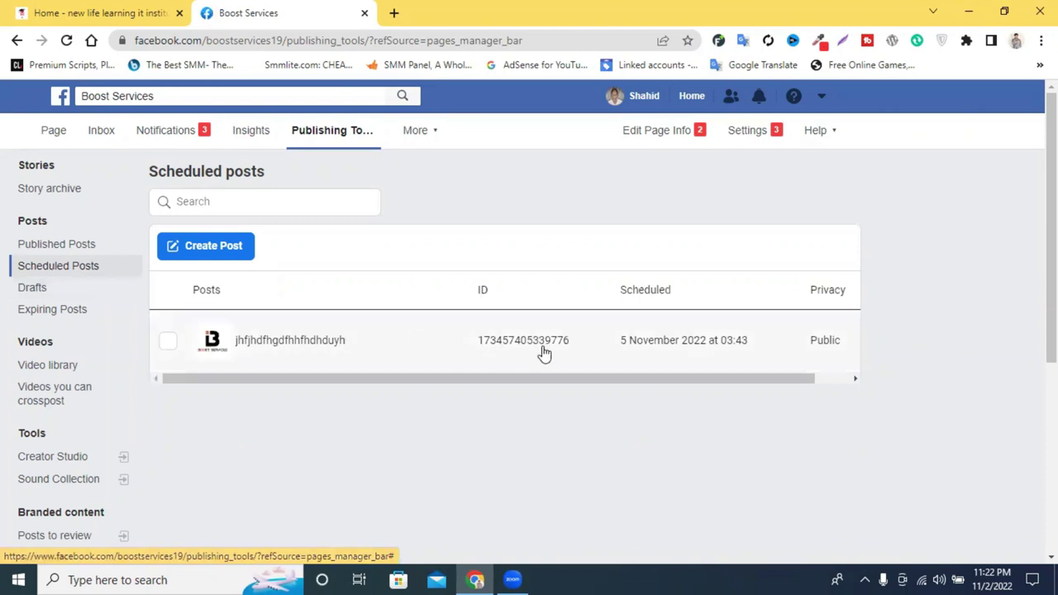
left_click_drag(485, 383, 557, 388)
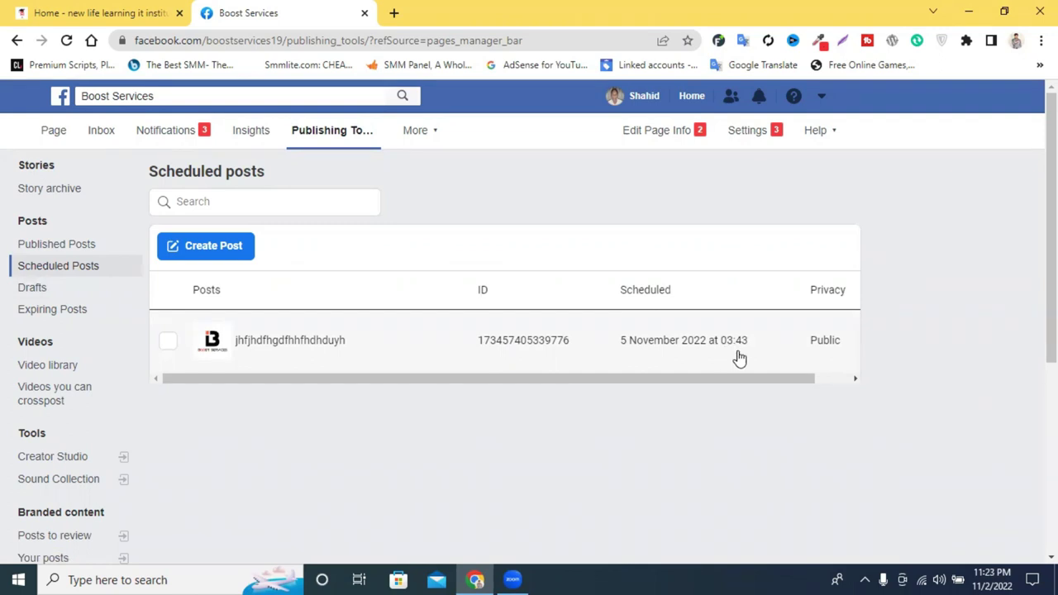
left_click_drag(738, 386, 716, 385)
left_click(168, 348)
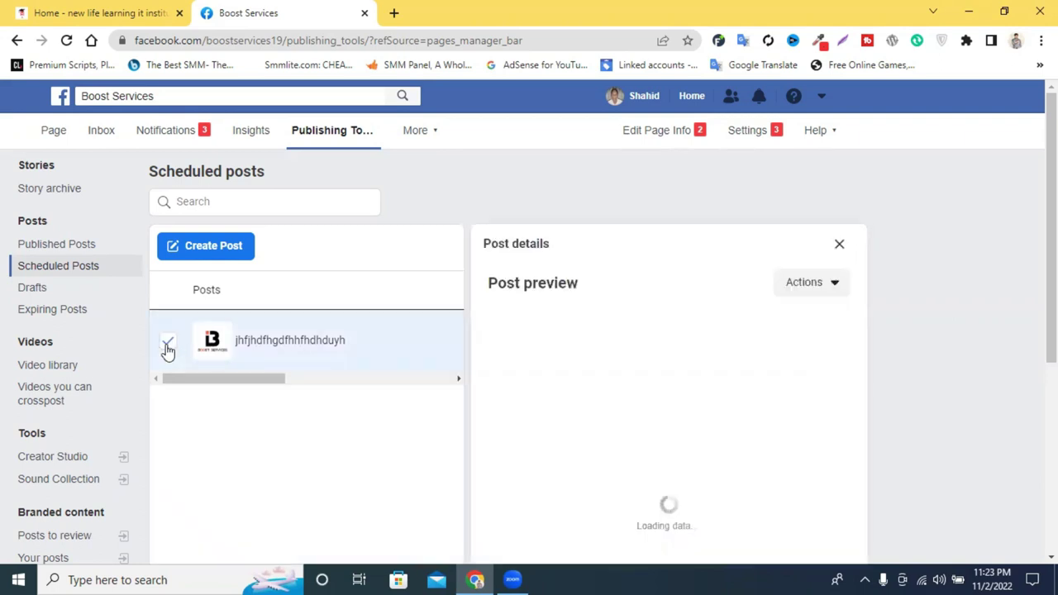
left_click(808, 286)
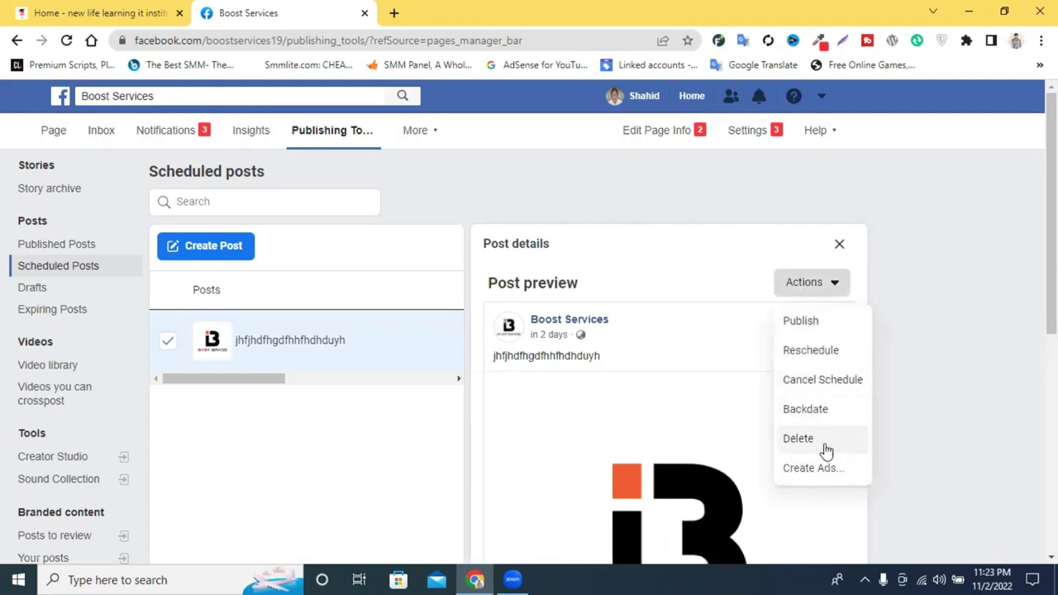
left_click(840, 246)
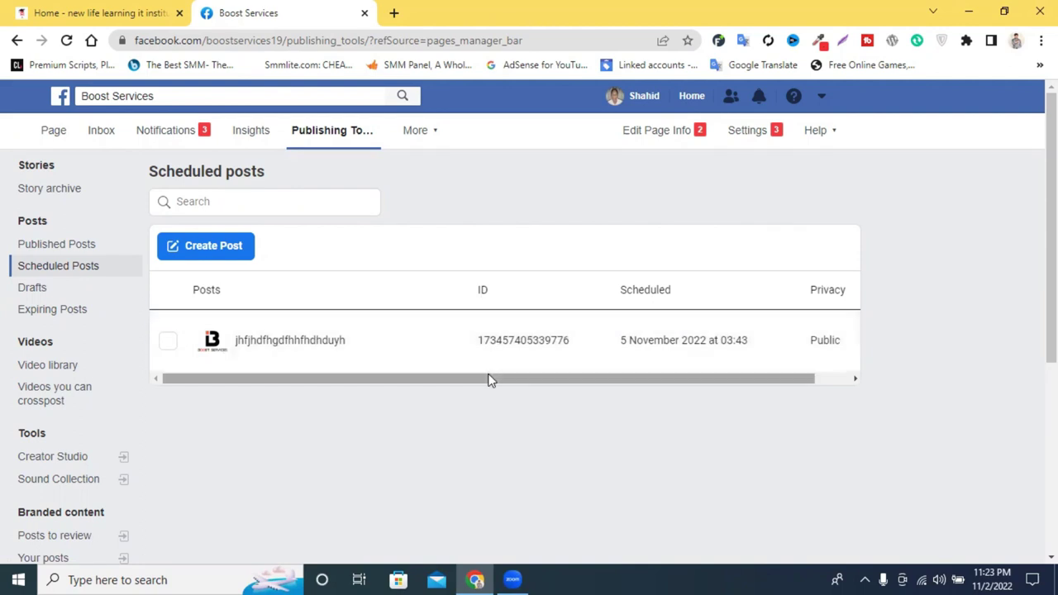
left_click_drag(492, 380, 469, 388)
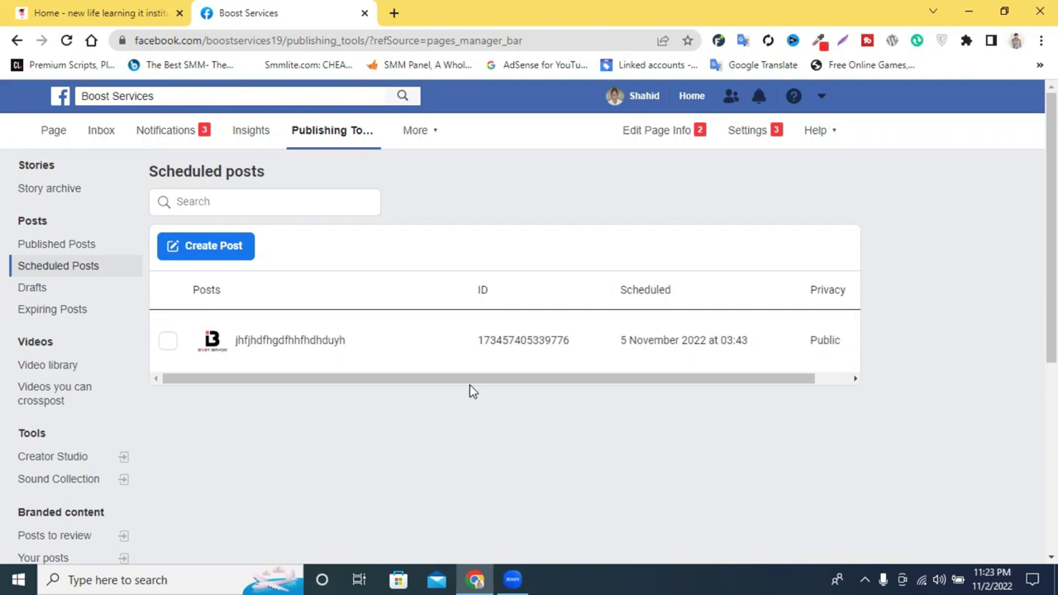
Delete the scheduled "jhfjhdfhgdfhhfhdhduyh" post permanently
left_click(161, 349)
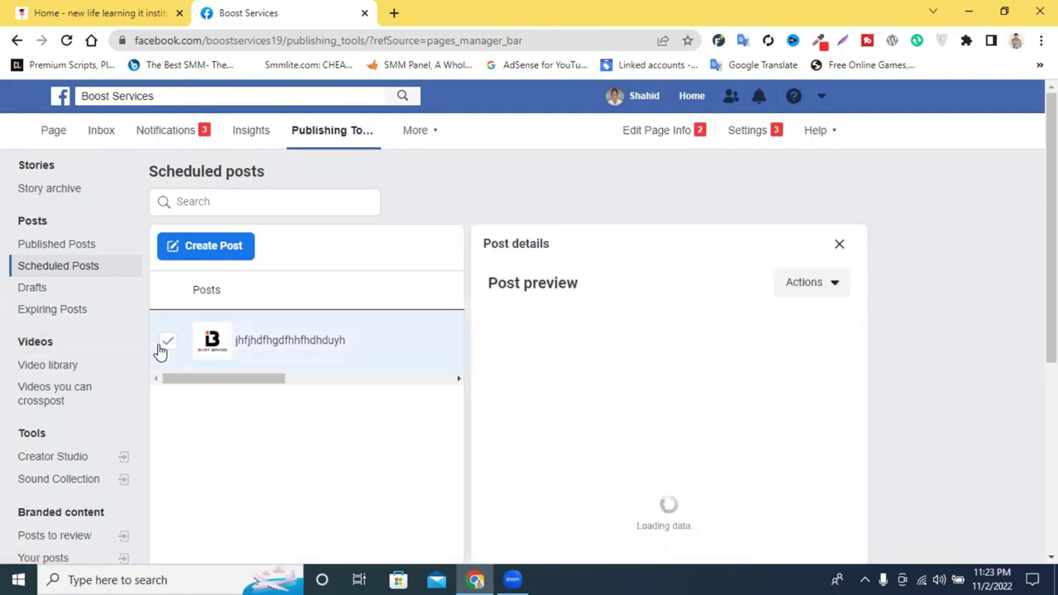
left_click(802, 287)
left_click(803, 436)
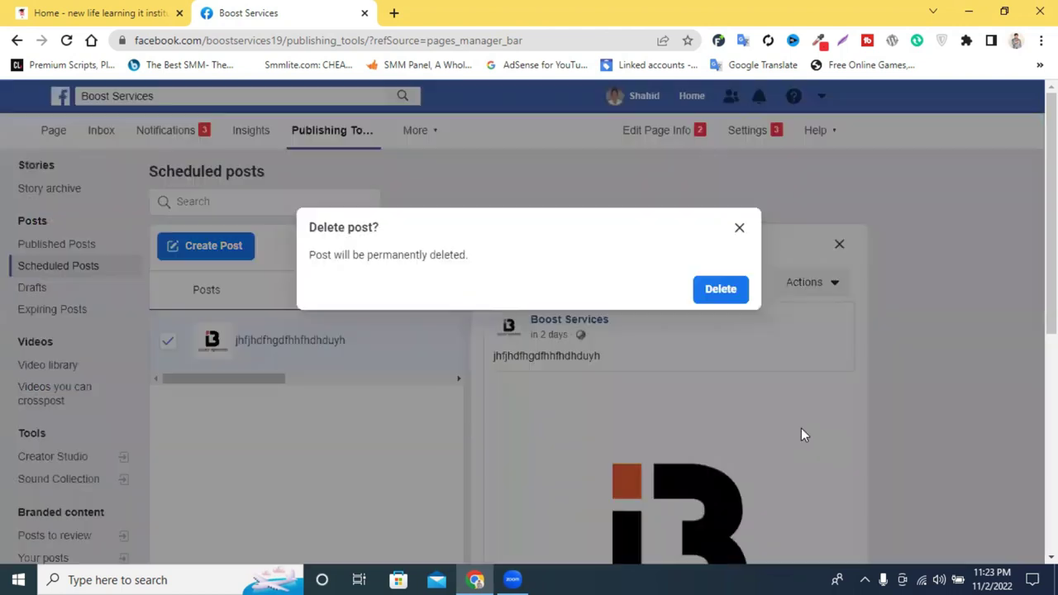
left_click(730, 298)
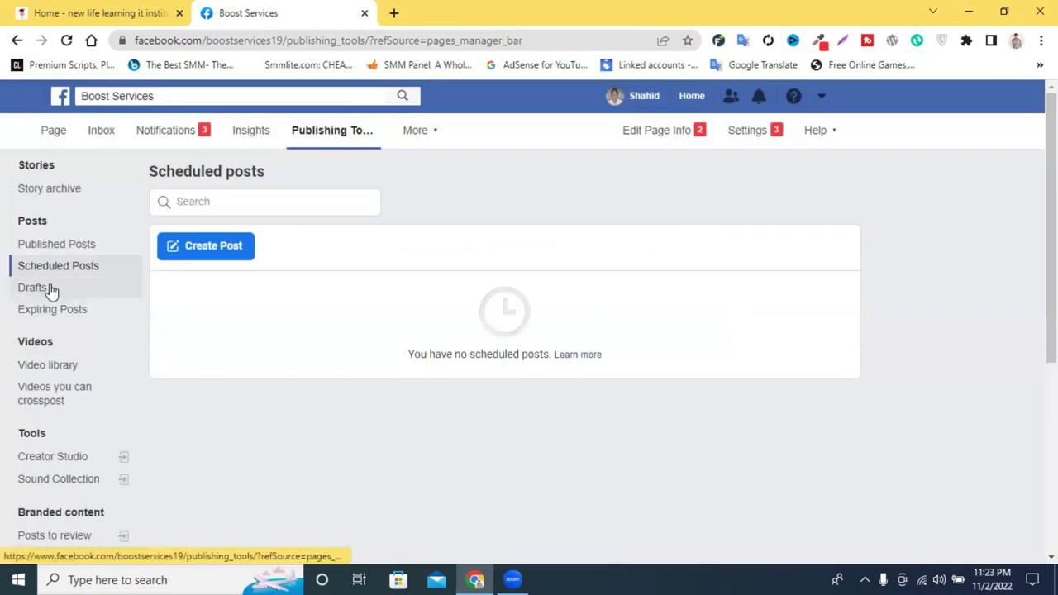
Open the Video library, launch Creator Studio in a separate browser tab, and return to the Boost Services tab
left_click(47, 370)
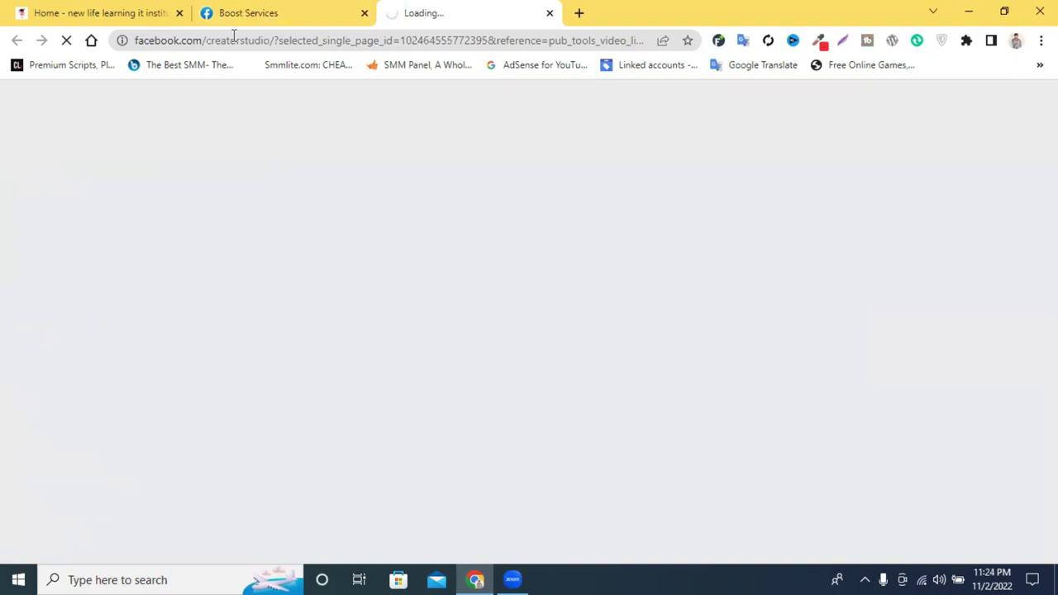
left_click(259, 12)
left_click(436, 10)
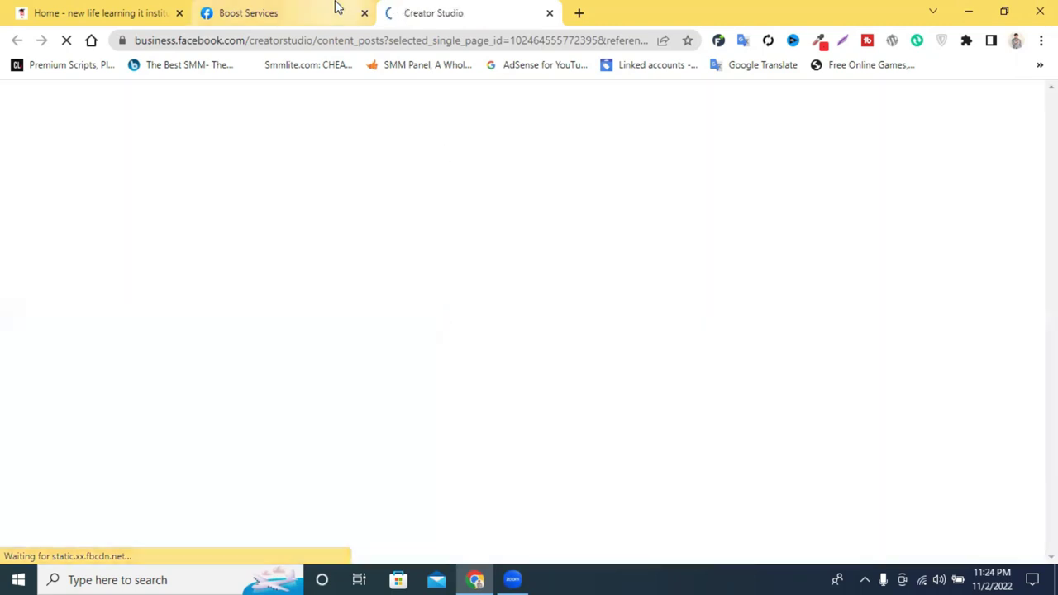
left_click(314, 9)
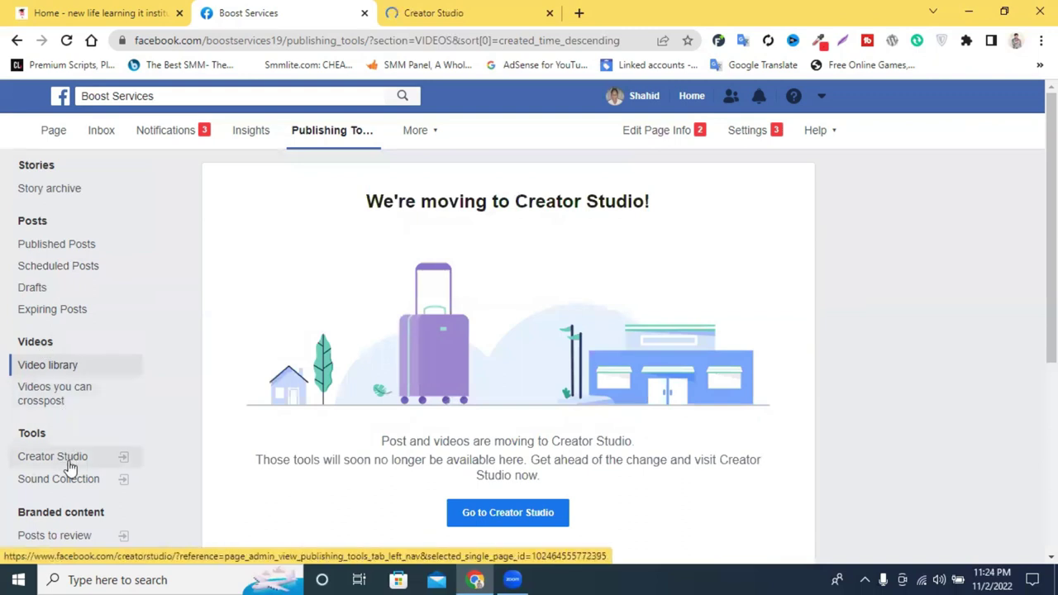
Look over the Tools, Branded content and Lead Ads Forms sections of Publishing Tools and open the Forms Library
scroll(70, 467, "down", 1)
scroll(71, 467, "down", 1)
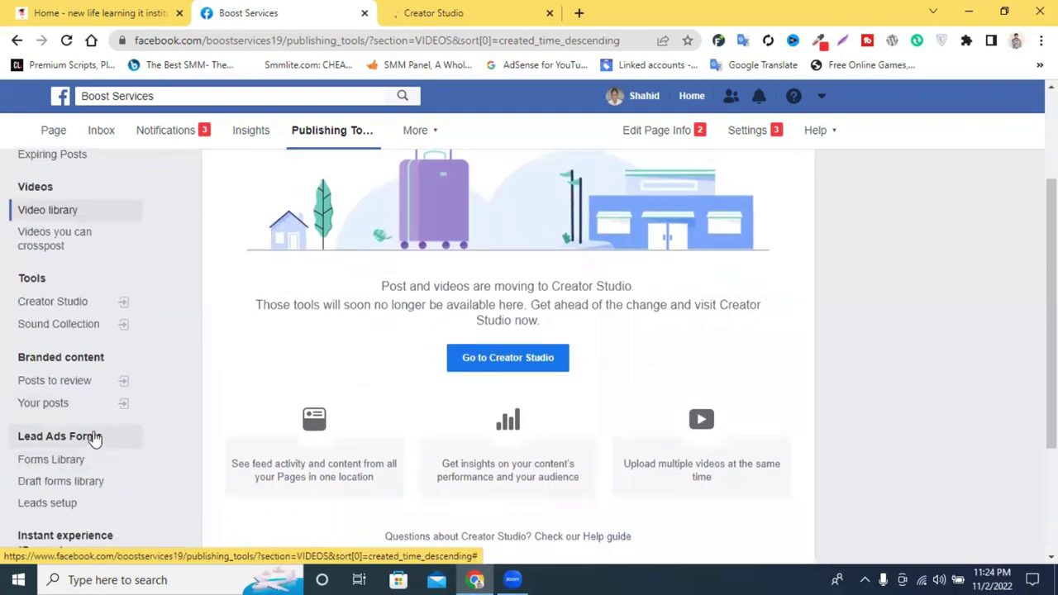
scroll(95, 438, "down", 1)
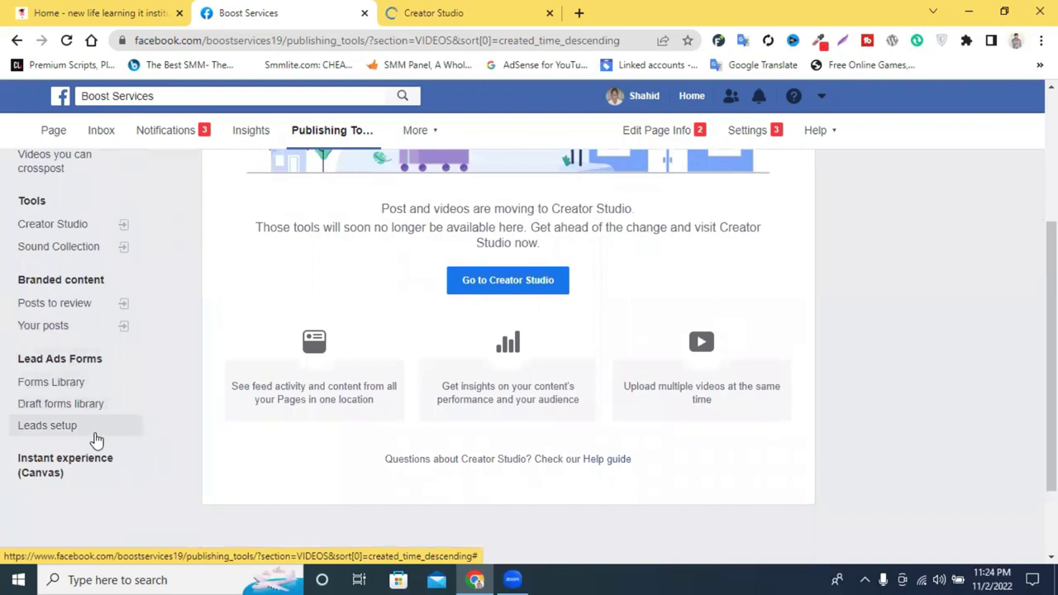
scroll(95, 440, "up", 3)
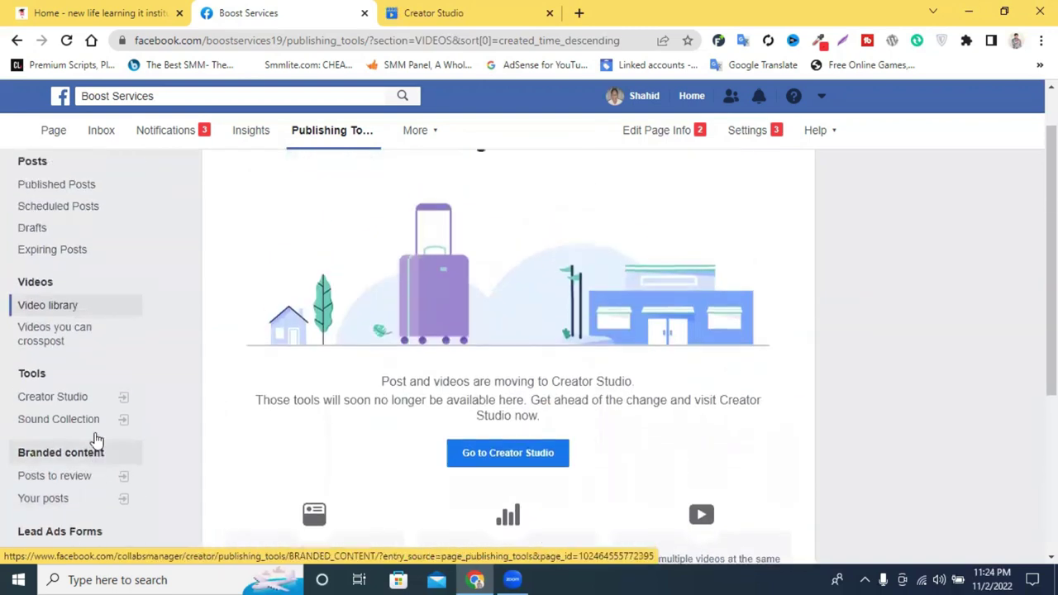
scroll(95, 440, "down", 2)
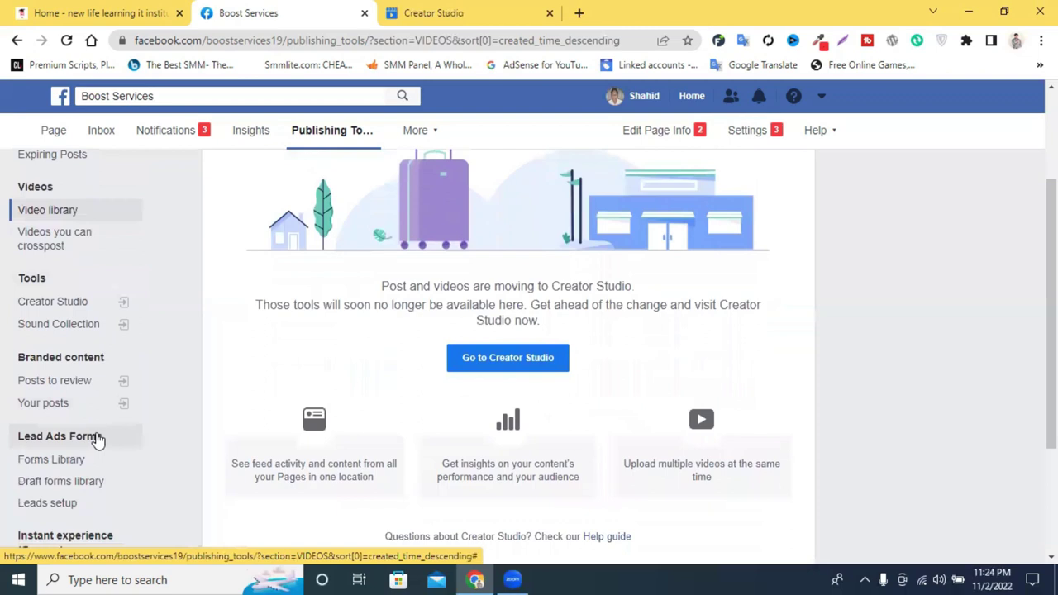
scroll(95, 440, "down", 1)
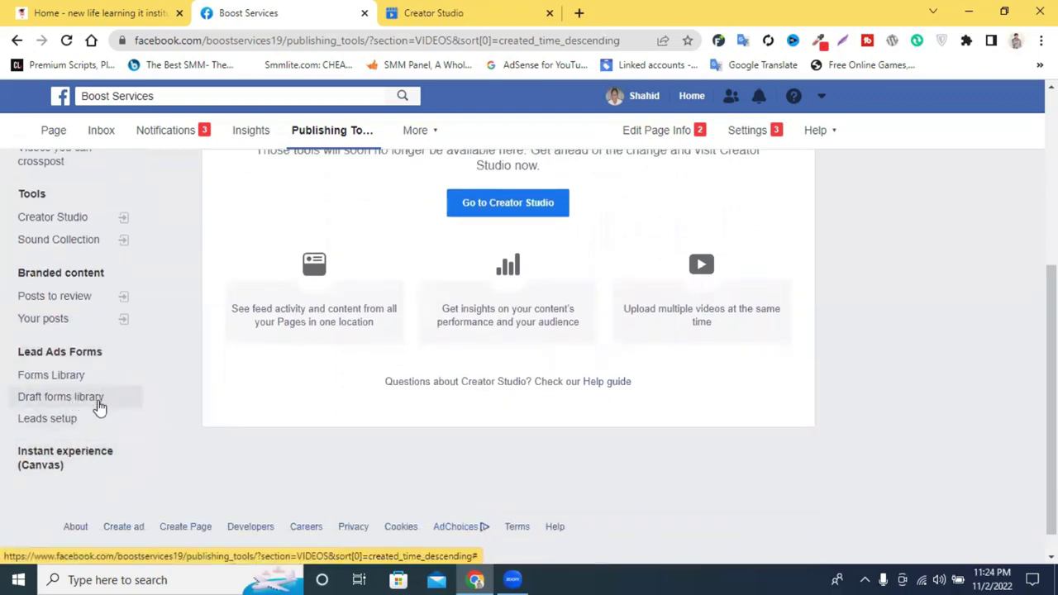
left_click(63, 382)
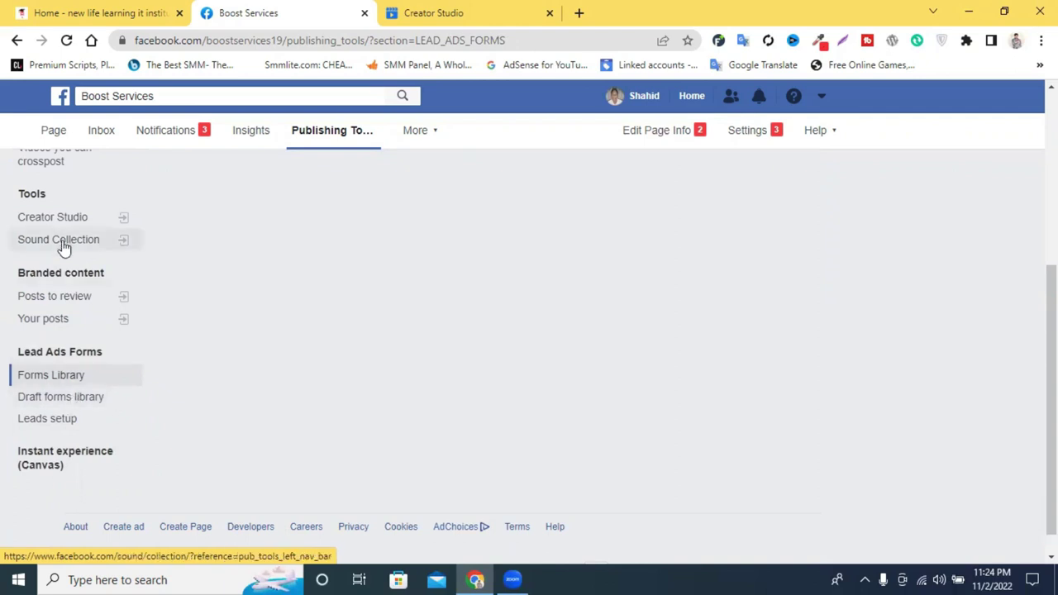
scroll(99, 434, "up", 2)
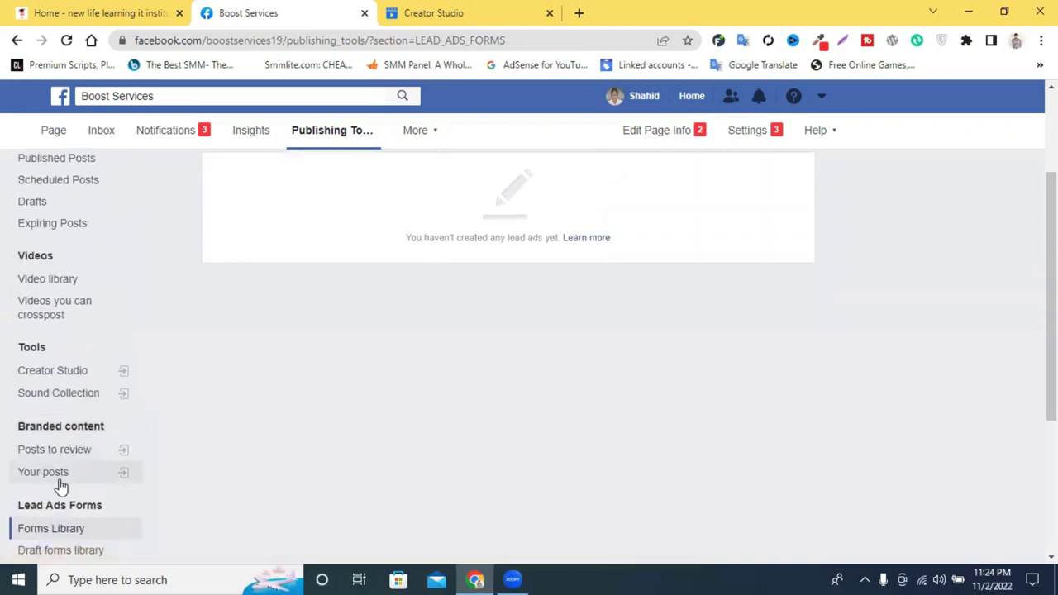
scroll(83, 454, "down", 2)
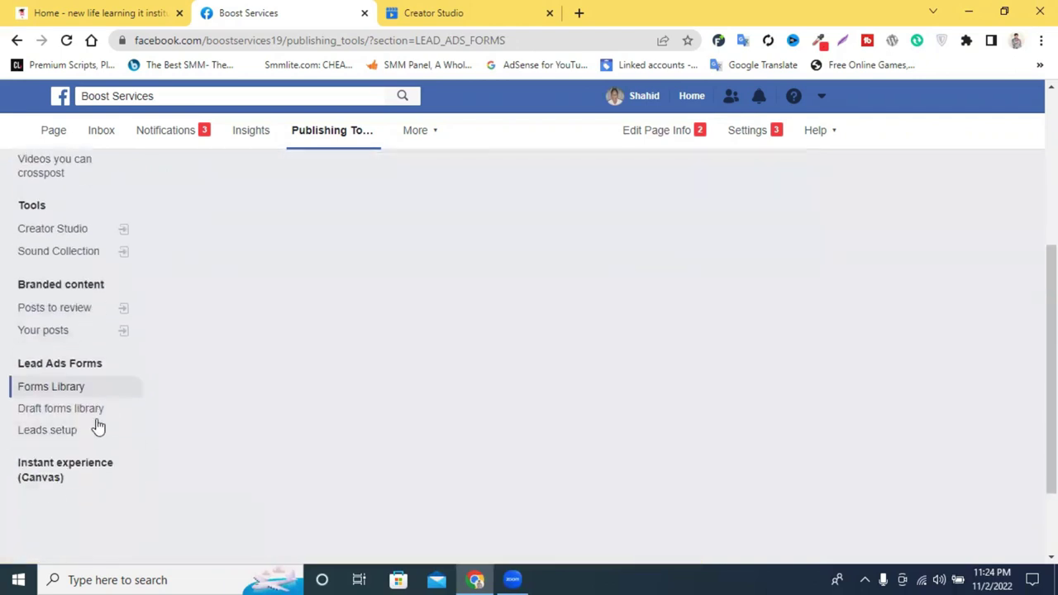
Open the Sound Collection, browse its track list, and play and pause the track "Spontaneous"
left_click(48, 239)
left_click(635, 10)
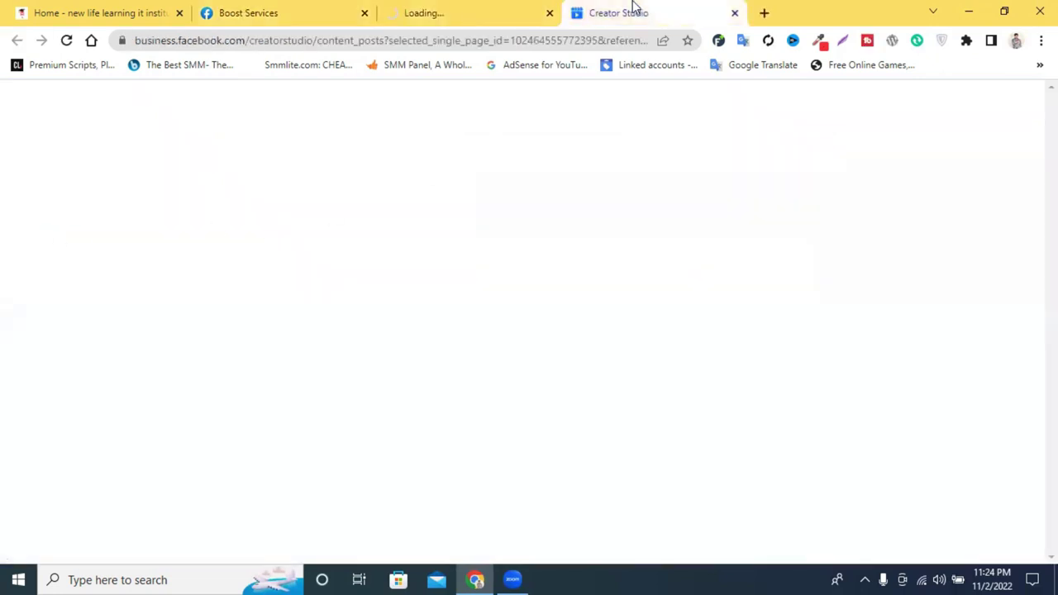
left_click(472, 10)
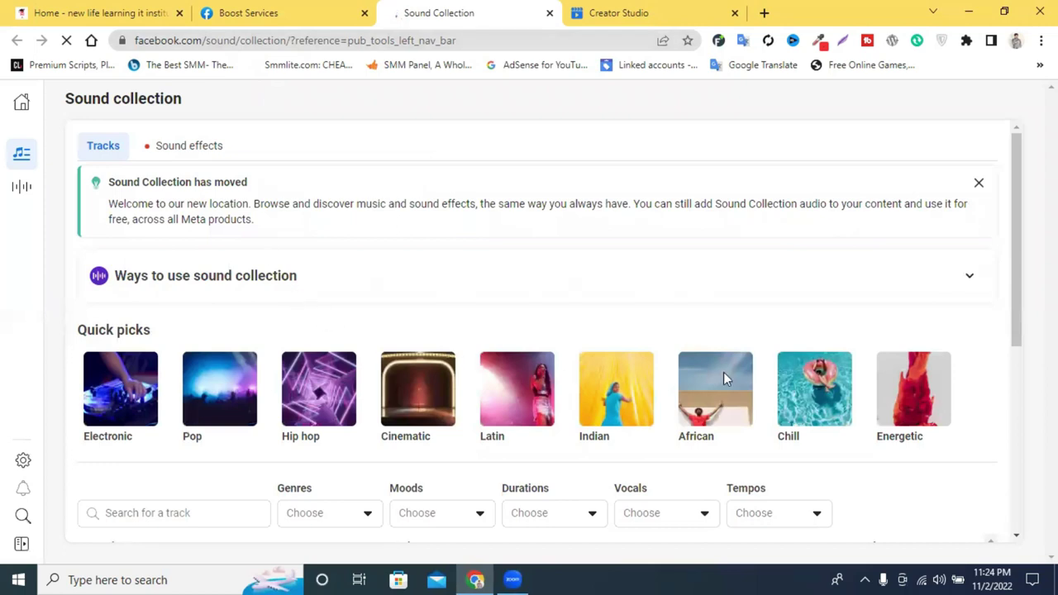
scroll(712, 444, "down", 5)
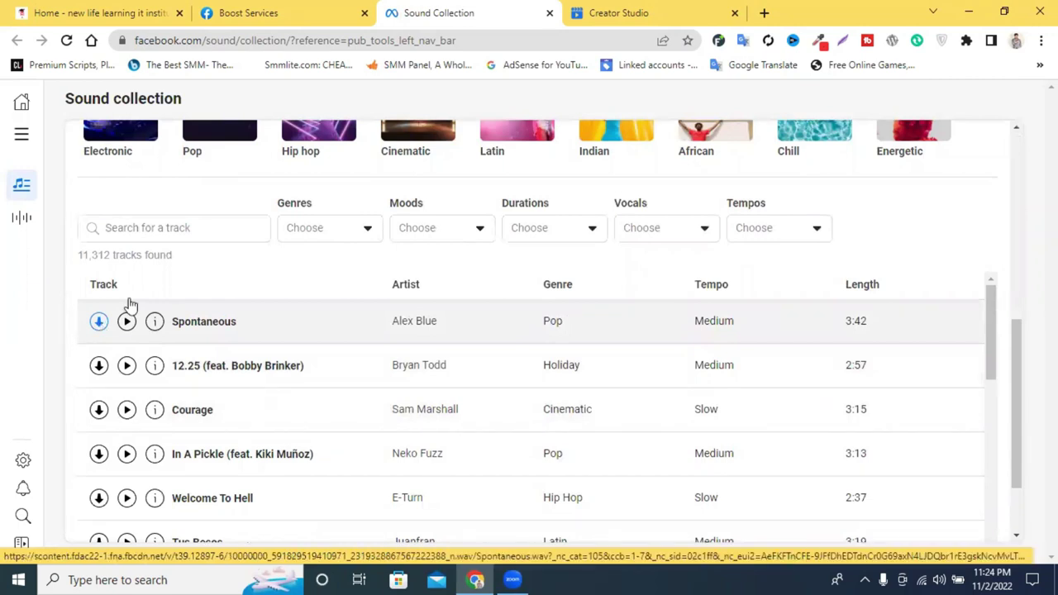
left_click(127, 323)
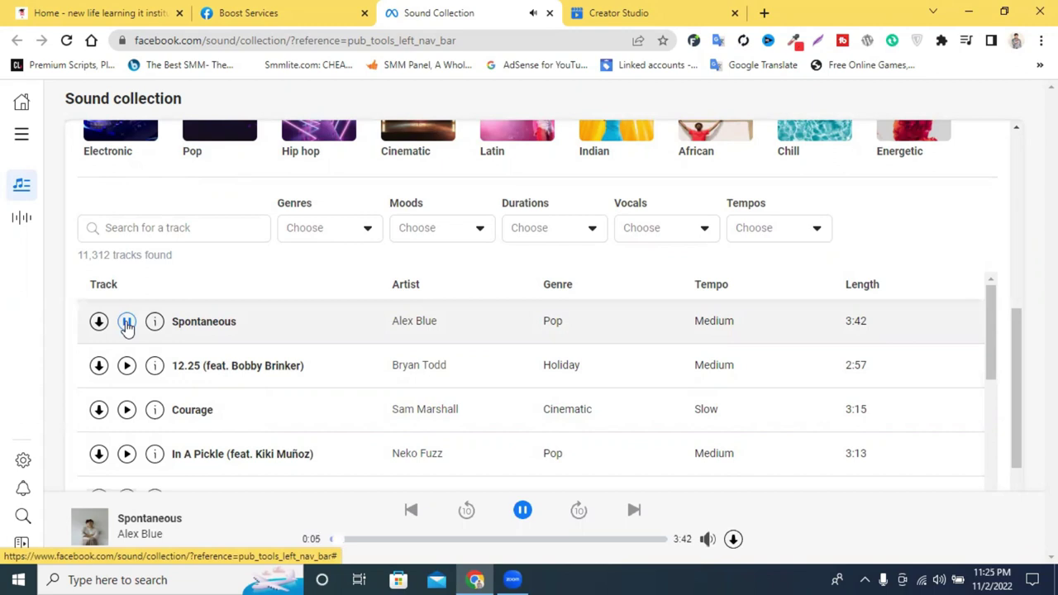
left_click(127, 323)
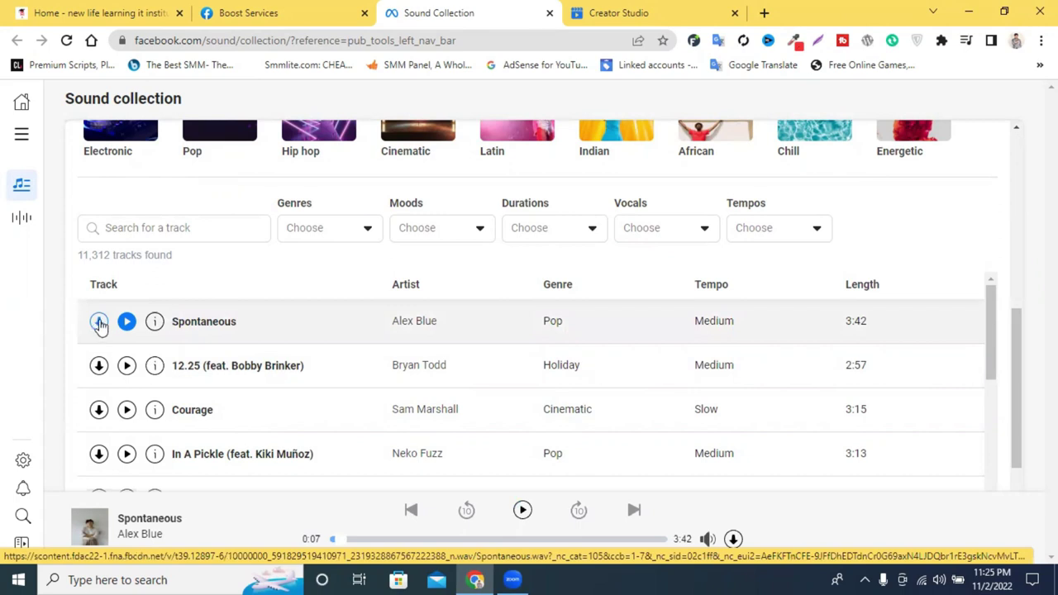
Start downloading the track "Spontaneous" as a WAV file and cancel the download
left_click(98, 323)
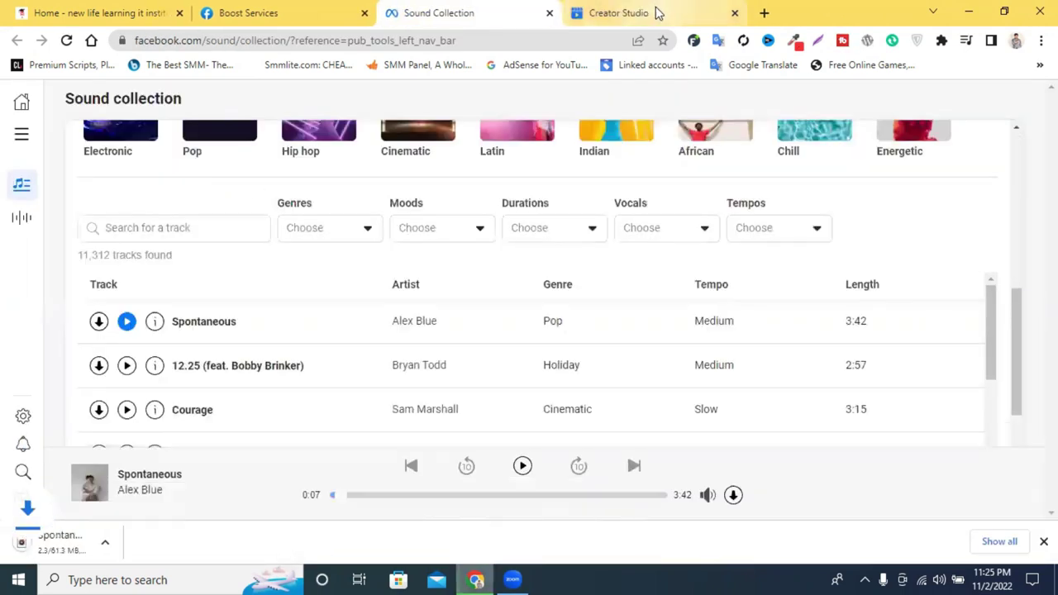
left_click(164, 543)
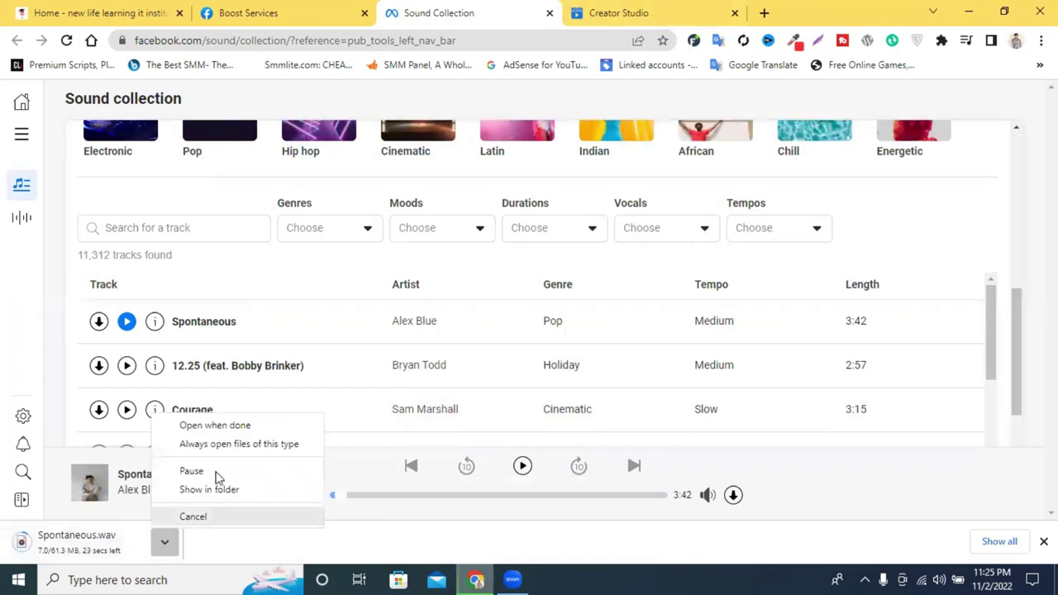
left_click(195, 517)
Look over the Posts page of Creator Studio's Content library and close the Sound Collection browser tab
left_click(609, 12)
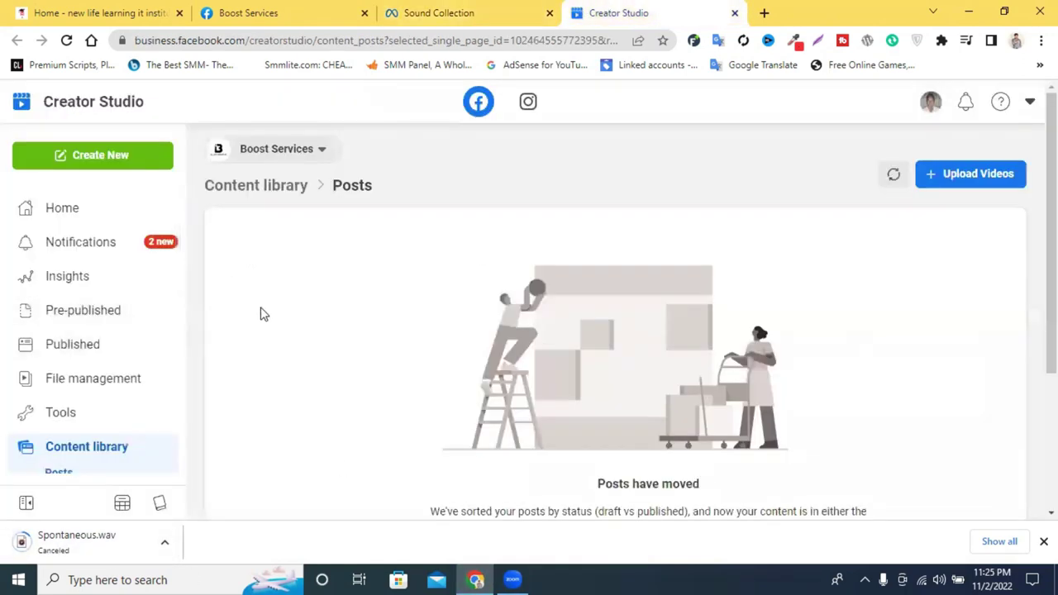
scroll(281, 330, "down", 2)
scroll(281, 330, "down", 1)
scroll(281, 330, "up", 3)
left_click(491, 10)
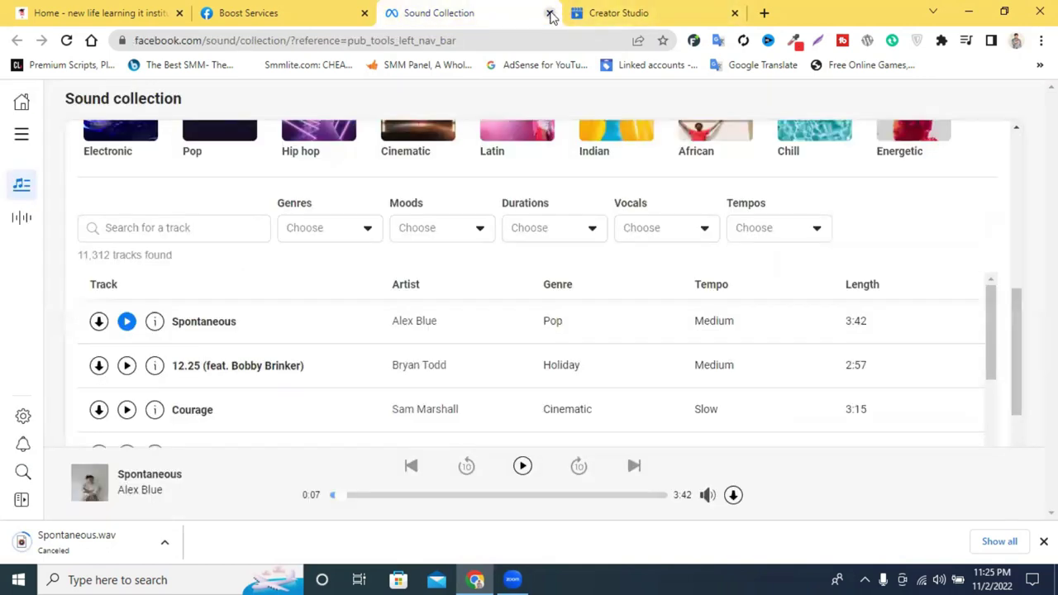
left_click(550, 14)
Search Google for "facebook creator studio" in a new browser tab and open the Creator Studio - Facebook Business Manager result
left_click(578, 12)
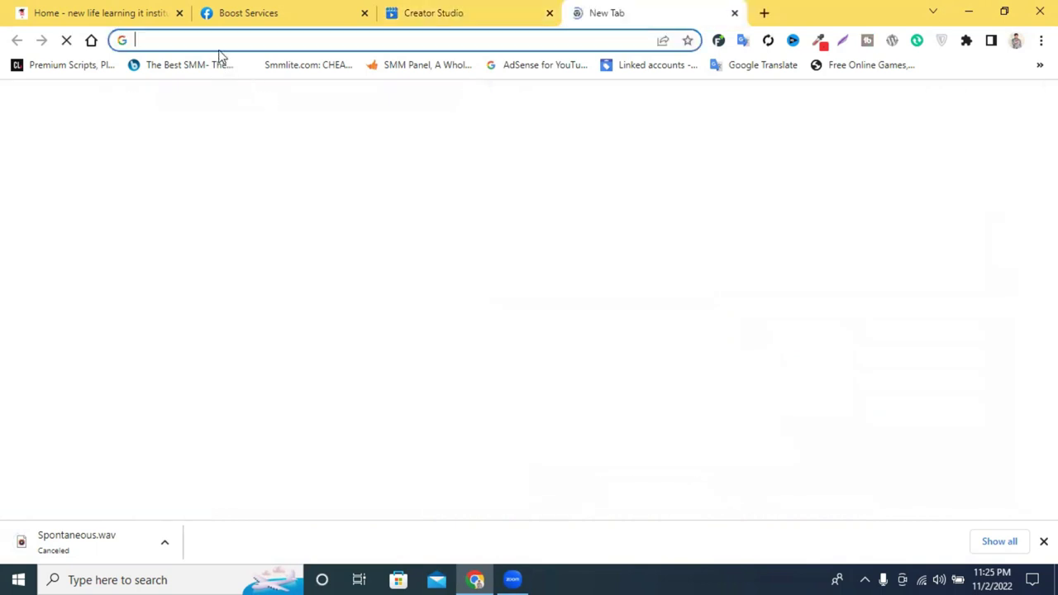
left_click(215, 40)
type("faceb")
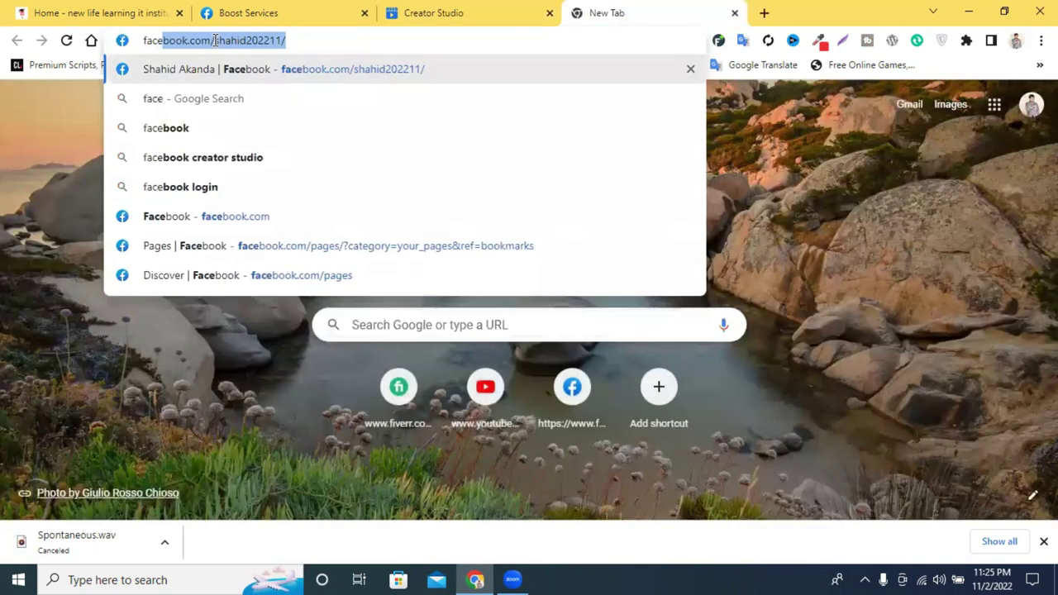
type("ook ")
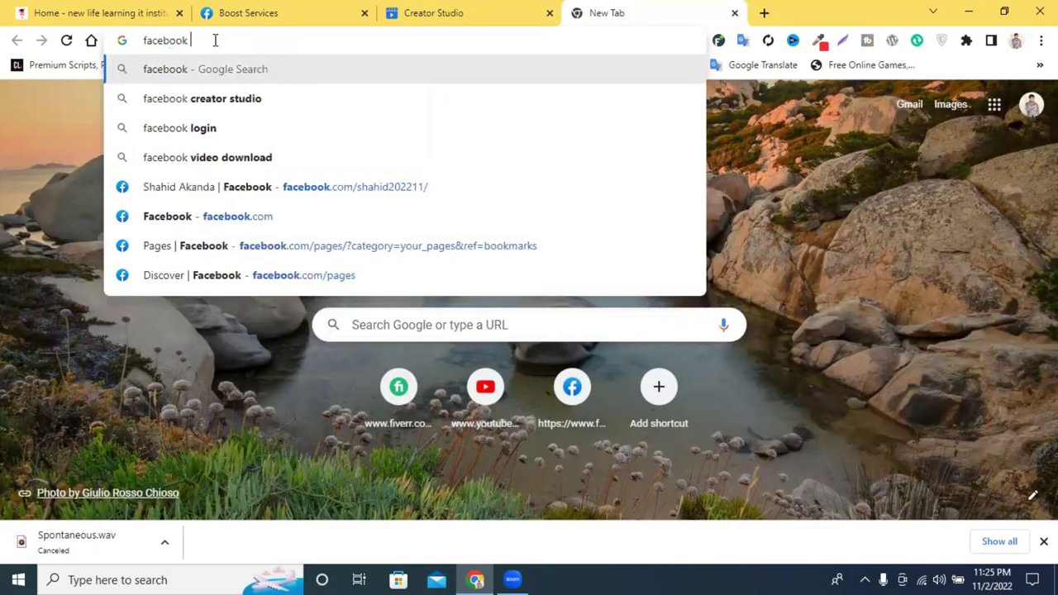
type("crea")
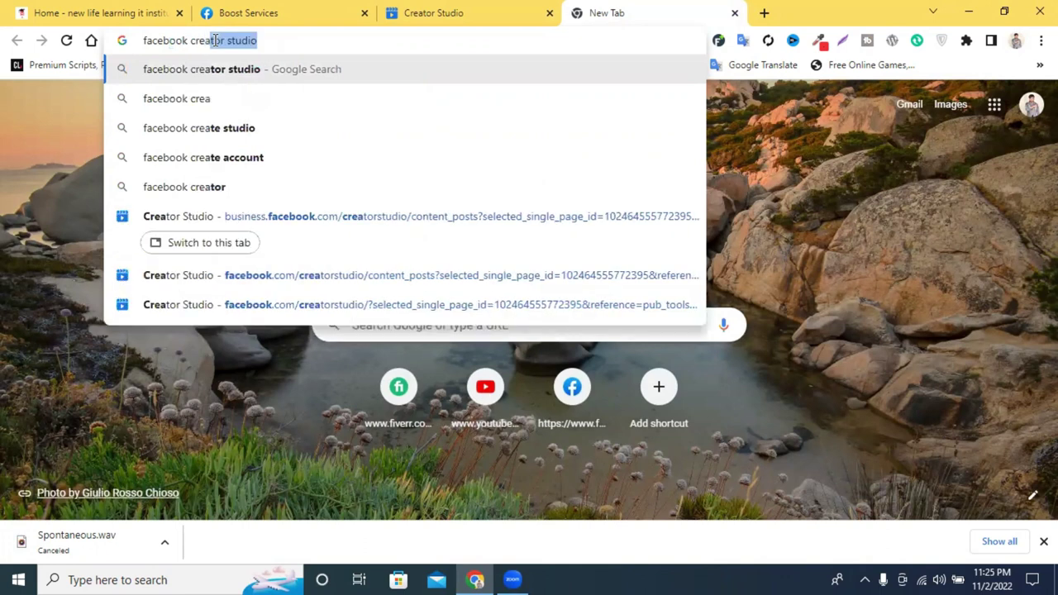
key("Return")
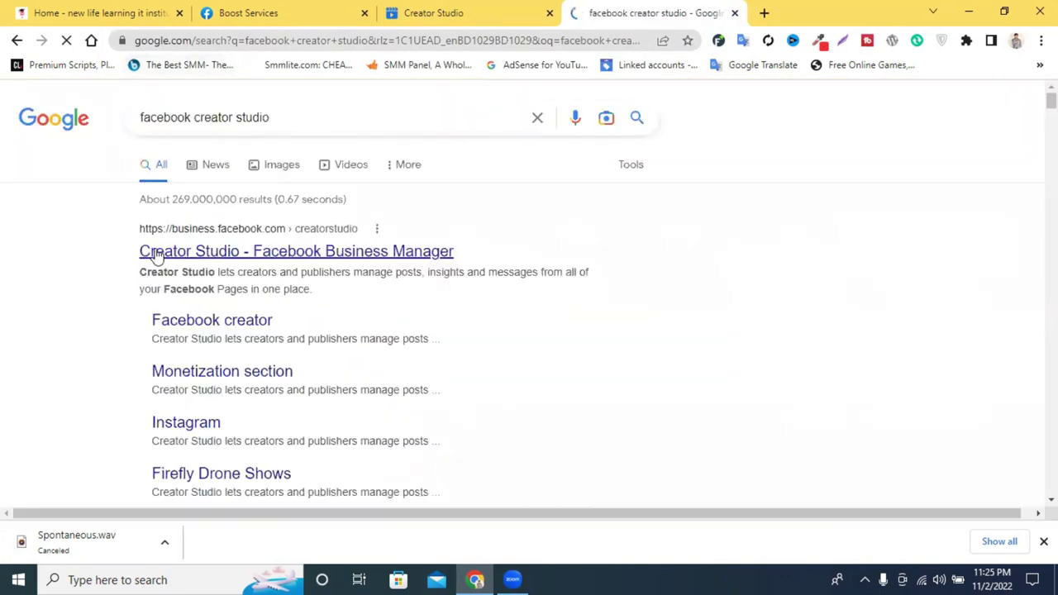
left_click(283, 252)
left_click(501, 7)
left_click(607, 7)
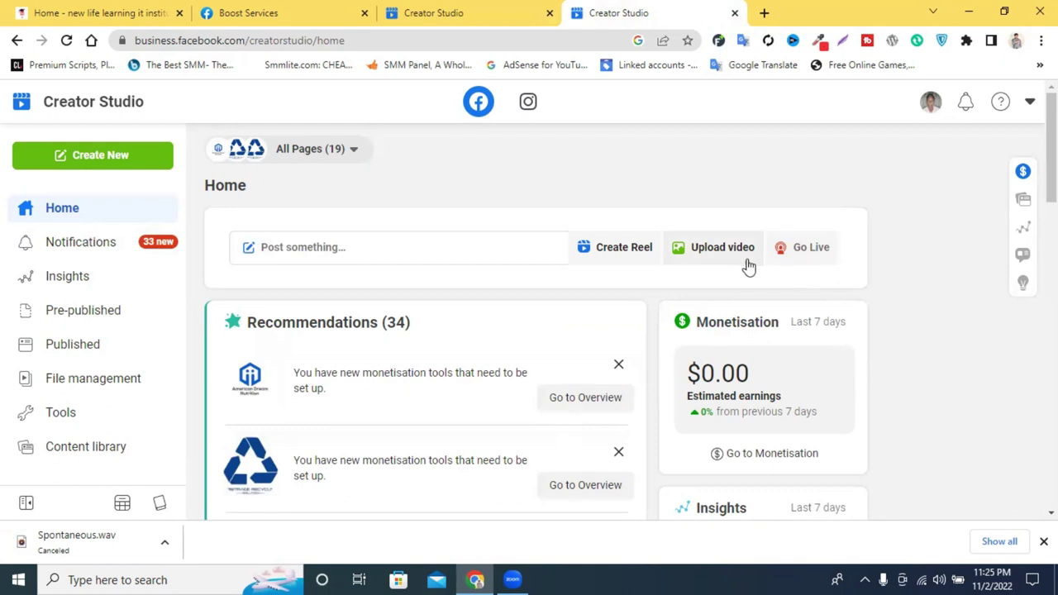
Look over the Creator Studio Home page with its posting options, Recommendations, Monetisation and Insights cards
scroll(732, 430, "down", 3)
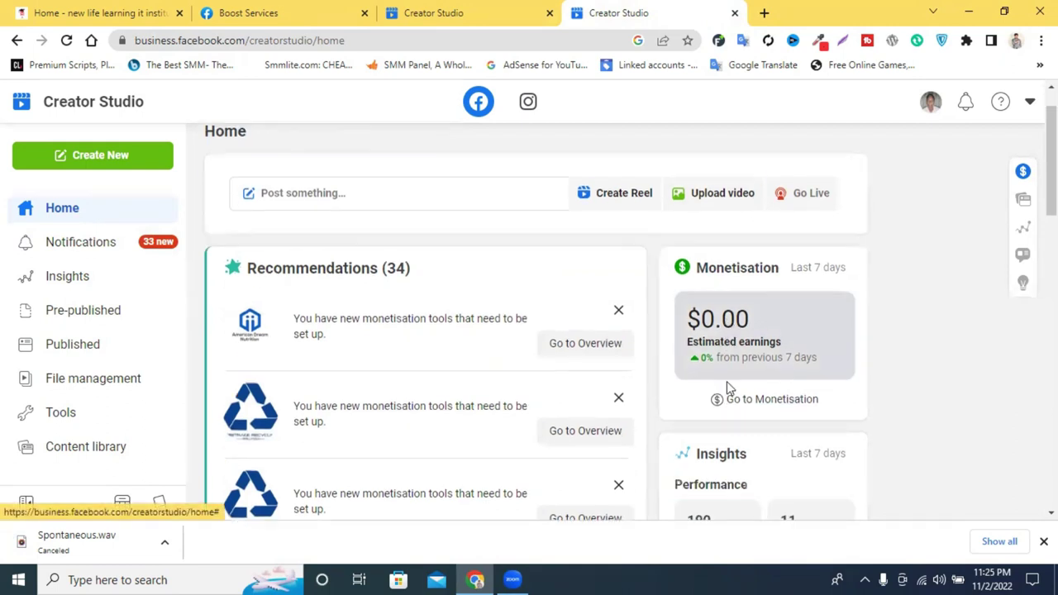
scroll(753, 397, "up", 3)
scroll(753, 397, "down", 3)
scroll(753, 397, "up", 3)
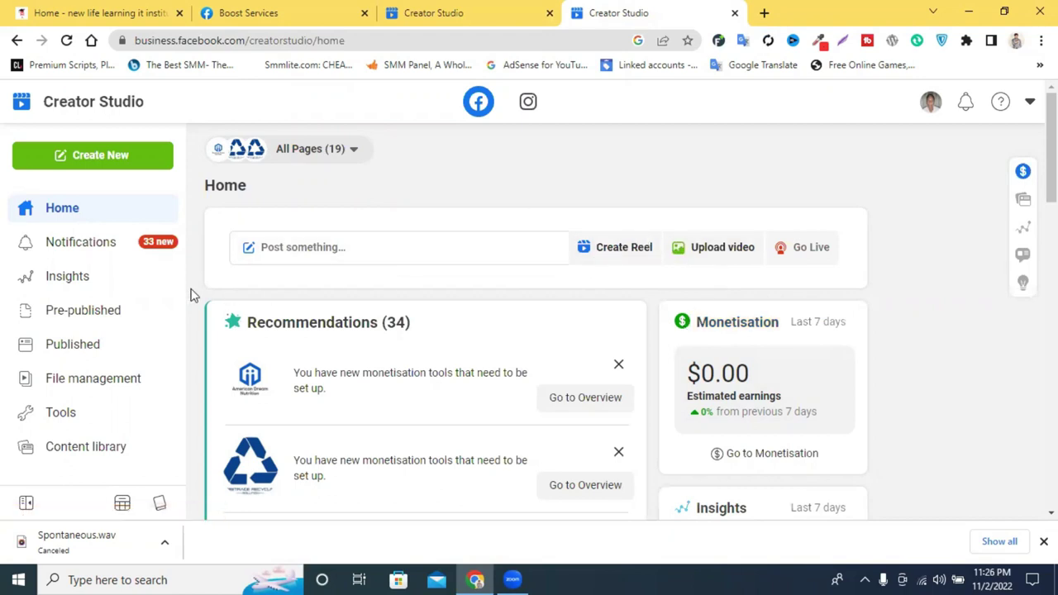
Open the Published section, look over its list of all posts, and review the remaining Creator Studio sections
left_click(71, 342)
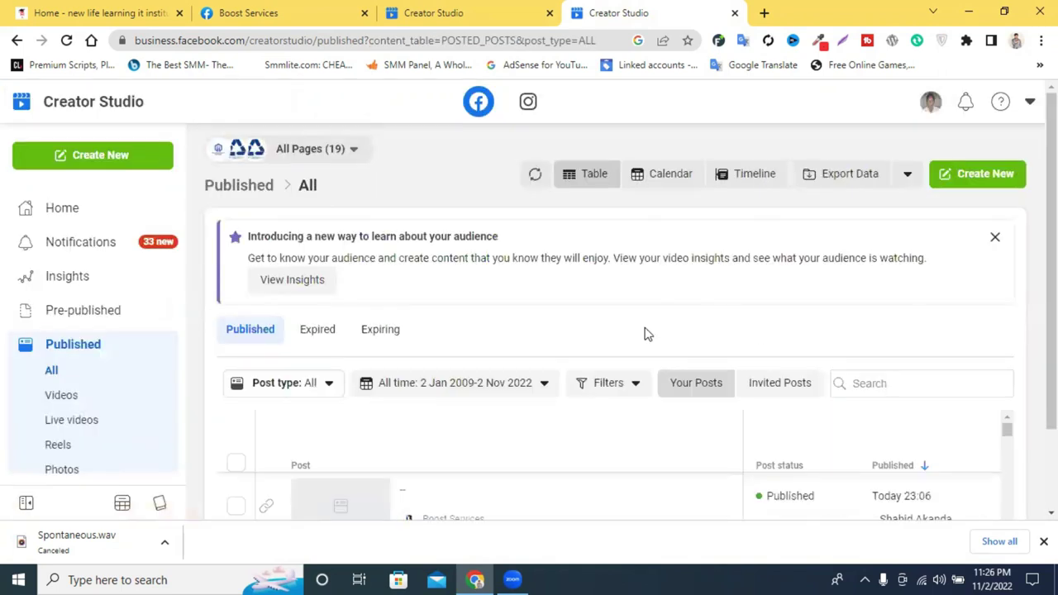
scroll(657, 362, "down", 2)
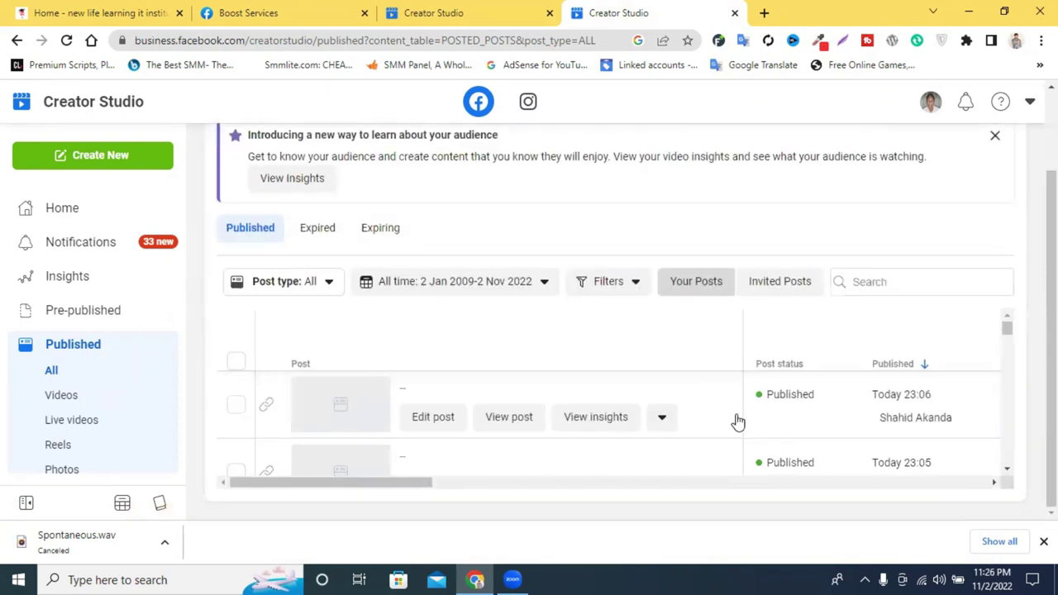
scroll(734, 421, "down", 3)
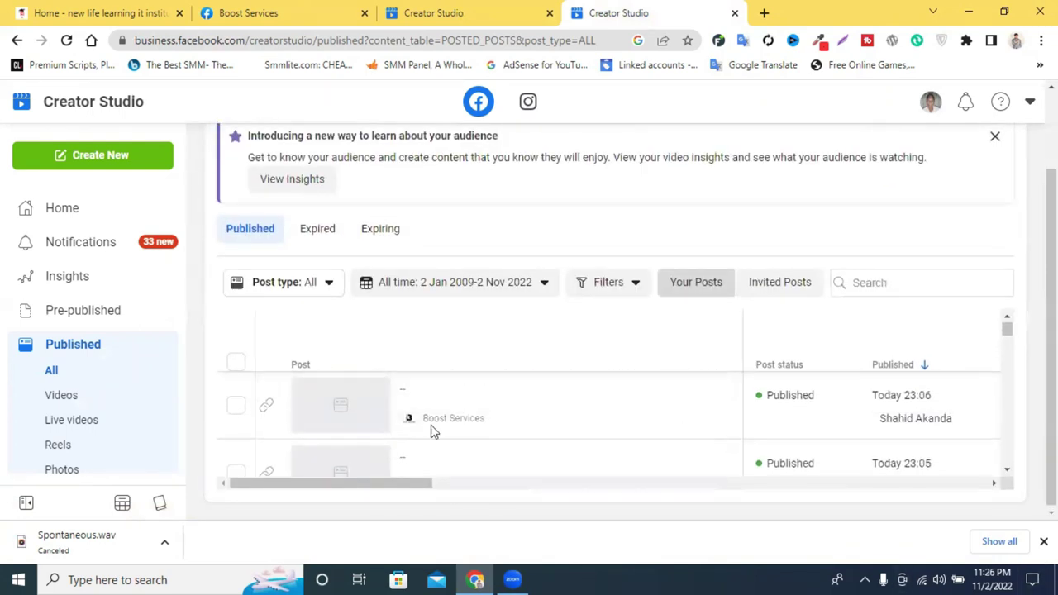
scroll(59, 295, "down", 4)
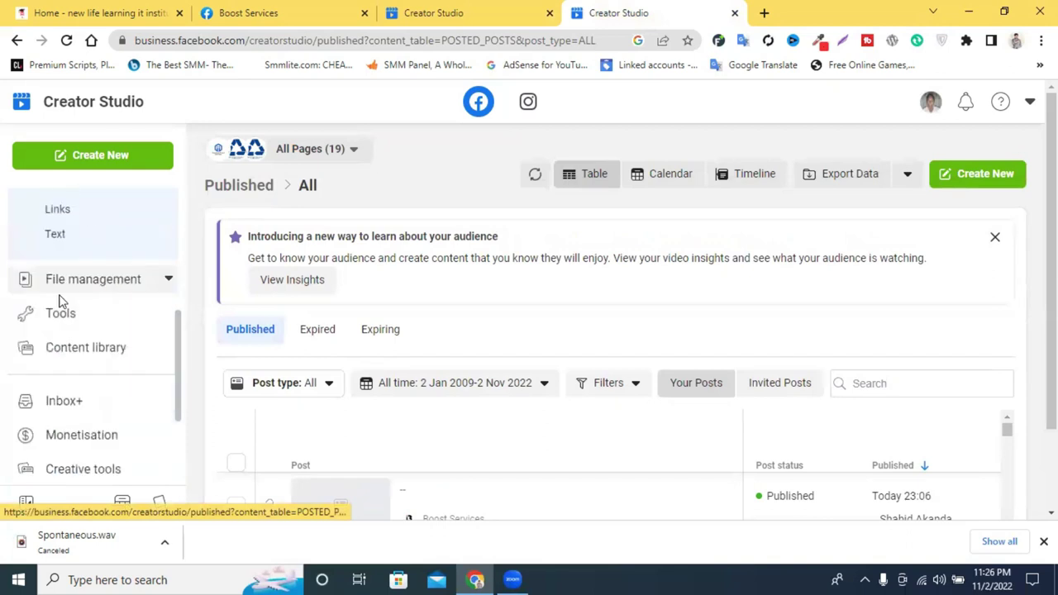
scroll(59, 297, "up", 3)
scroll(59, 302, "down", 4)
scroll(59, 303, "down", 1)
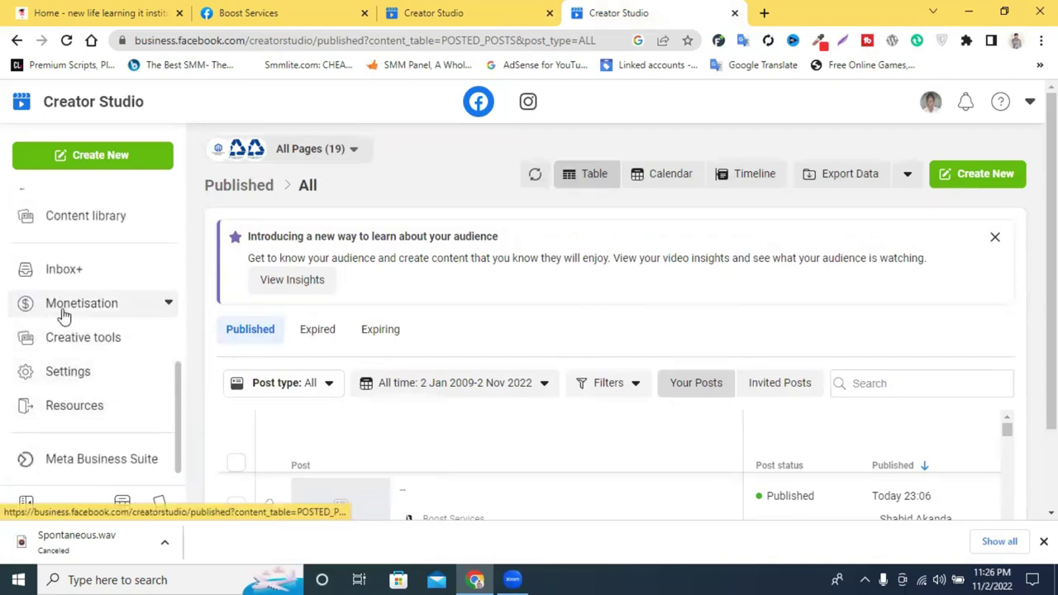
Open the Monetisation home and look over the Page eligibility list and the tools offered to Boost Services
left_click(64, 314)
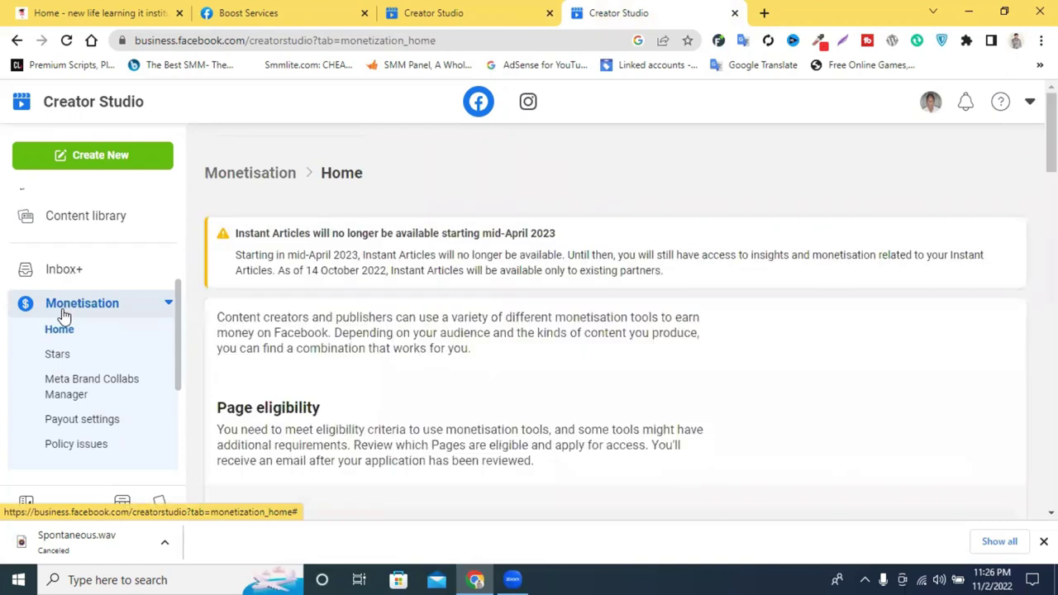
scroll(576, 198, "down", 2)
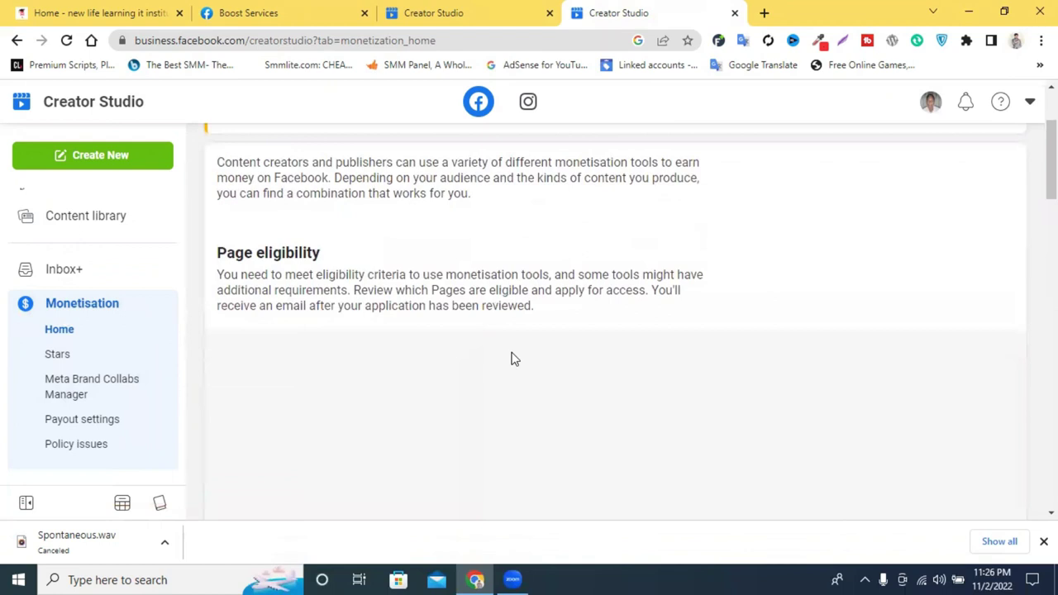
scroll(513, 358, "down", 1)
scroll(798, 323, "down", 2)
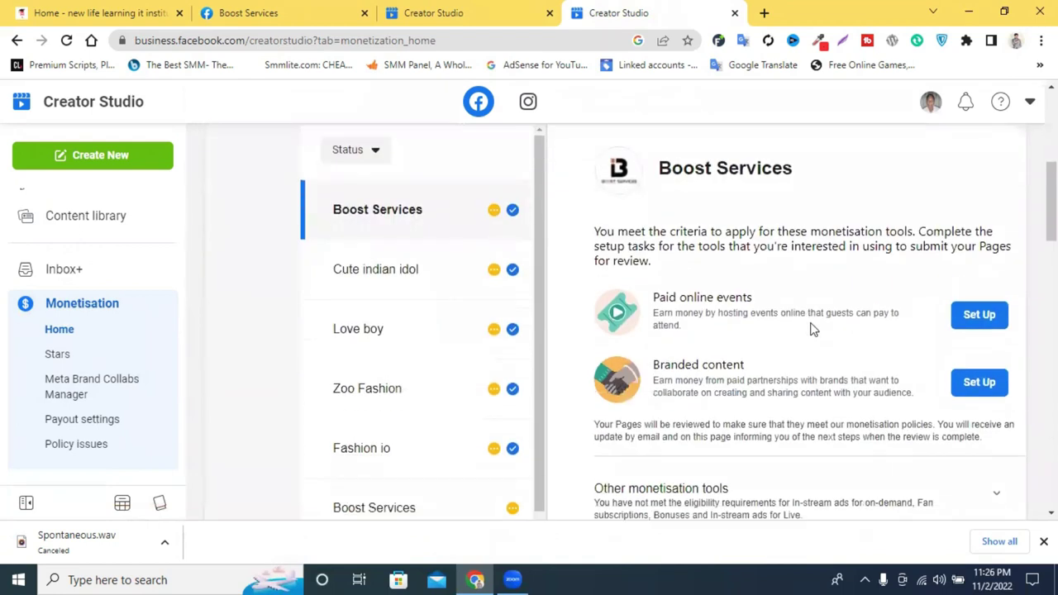
scroll(401, 303, "down", 5)
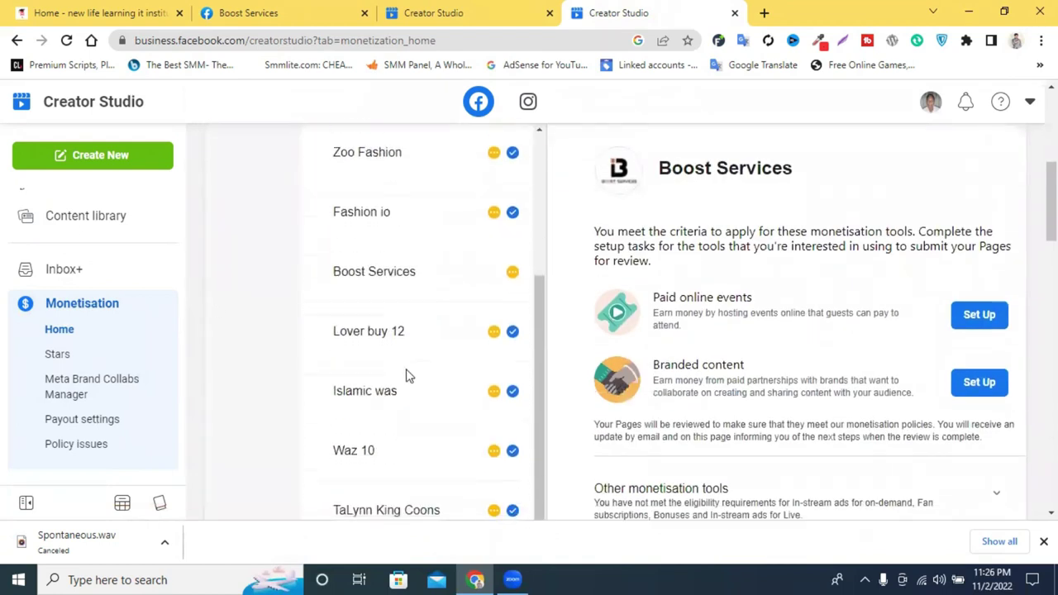
scroll(389, 487, "down", 4)
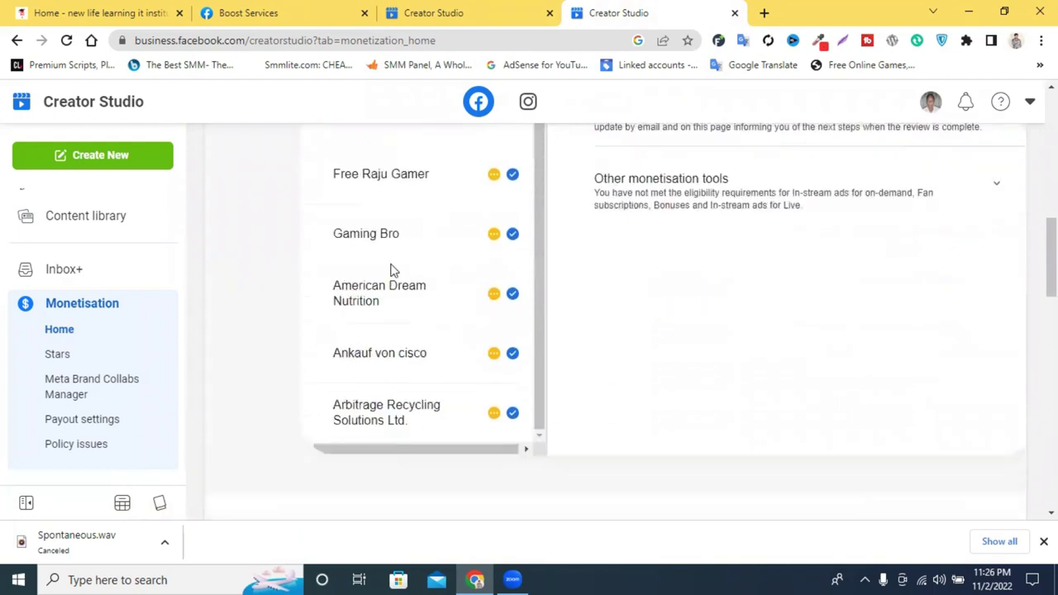
Select the Gaming Bro Page in the eligibility list and expand Other monetisation tools to review them
left_click(368, 235)
scroll(670, 304, "up", 5)
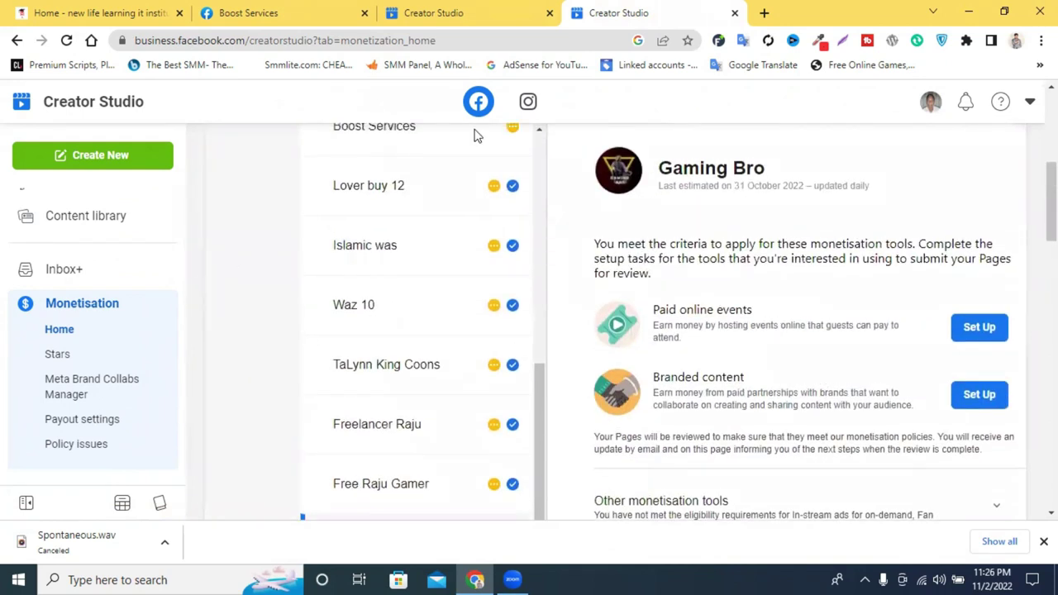
scroll(757, 360, "down", 2)
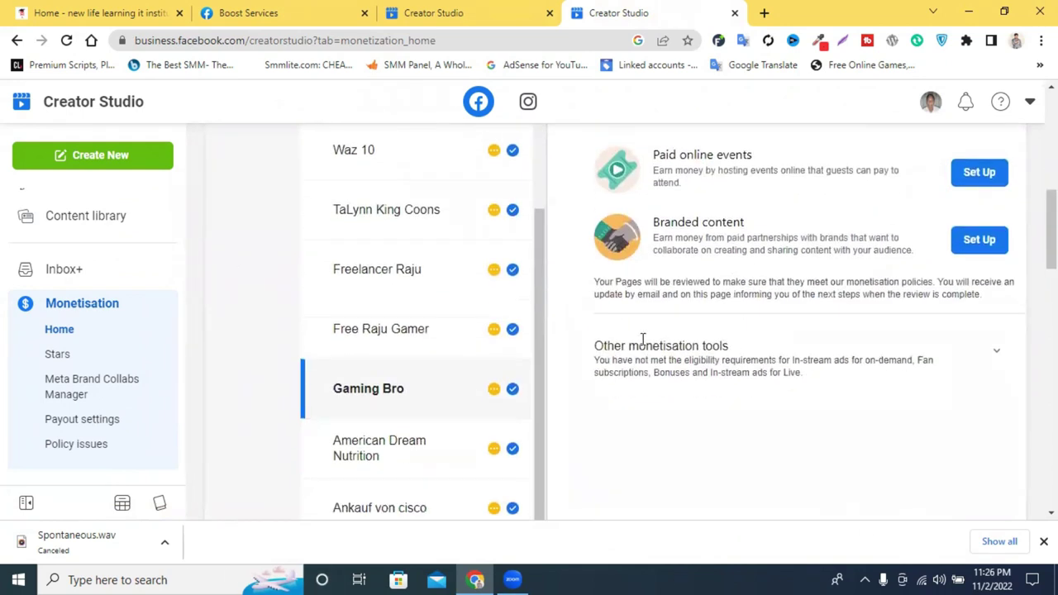
left_click(997, 355)
scroll(723, 384, "down", 1)
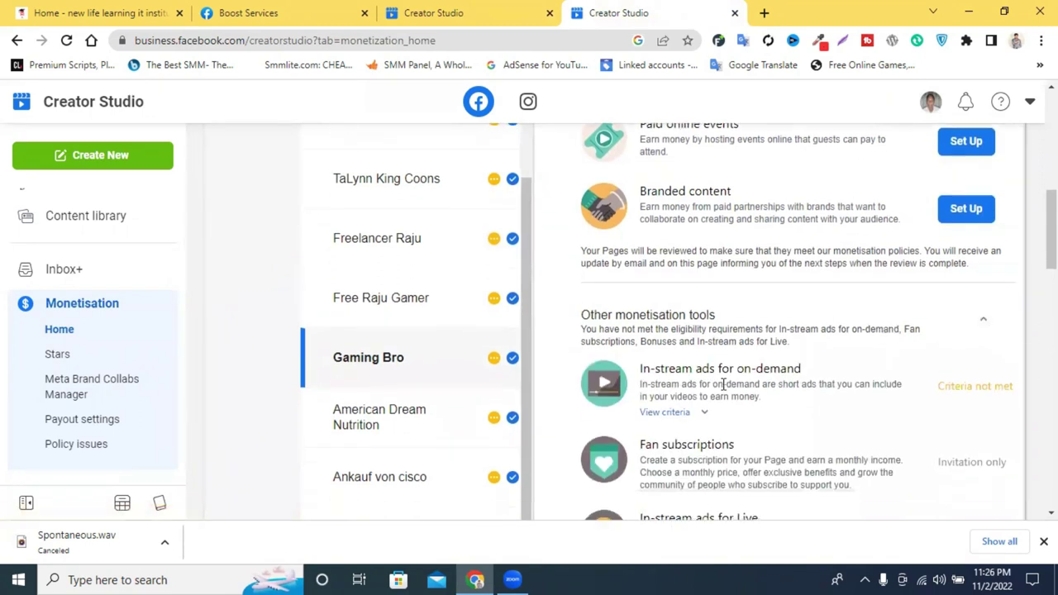
scroll(662, 347, "down", 1)
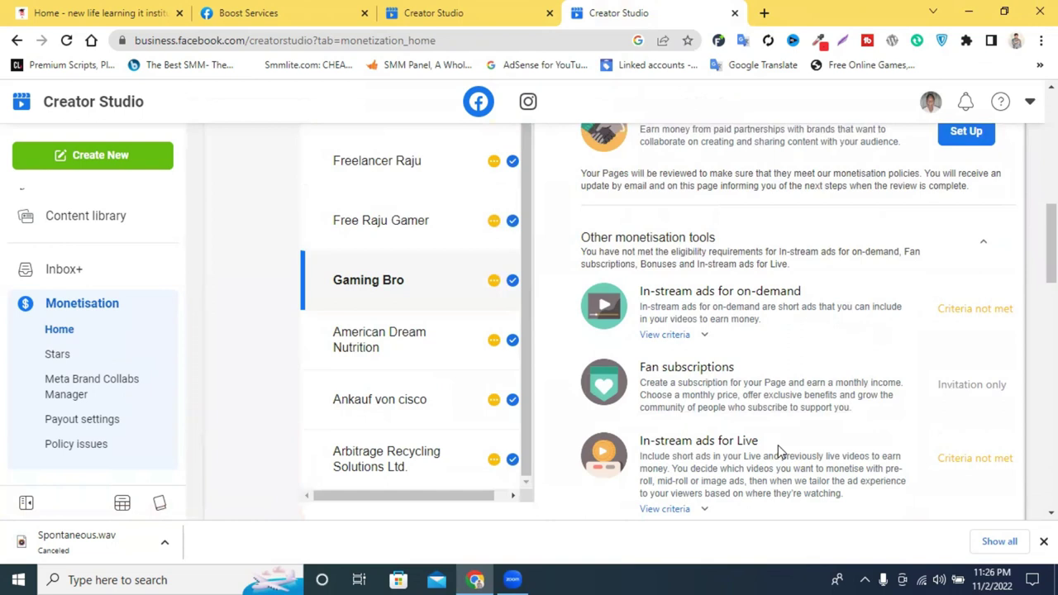
scroll(778, 445, "down", 1)
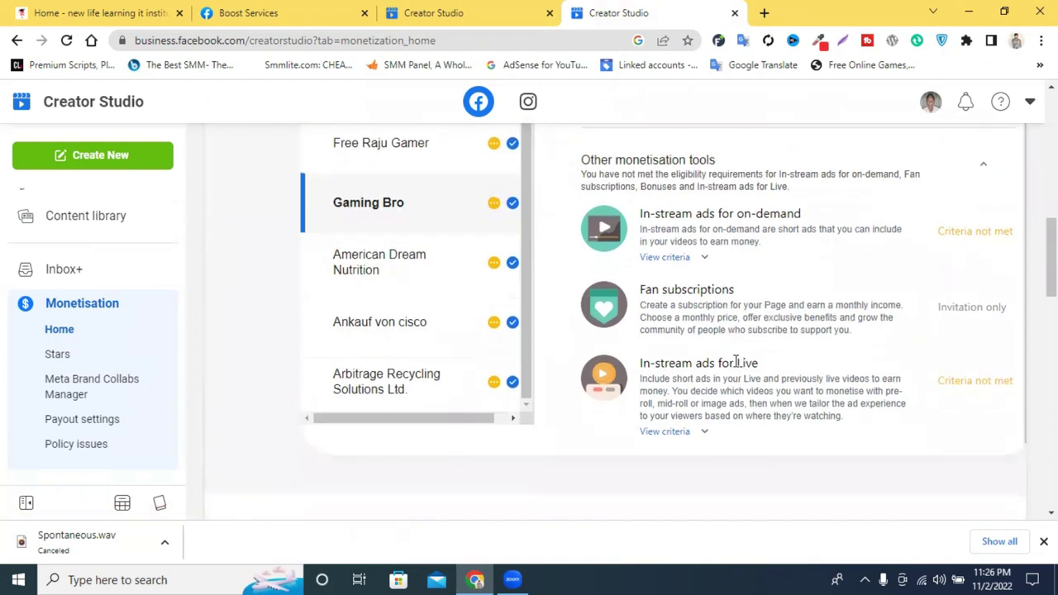
View the criteria for In-stream ads for on-demand and examine the Followers requirement
left_click(685, 258)
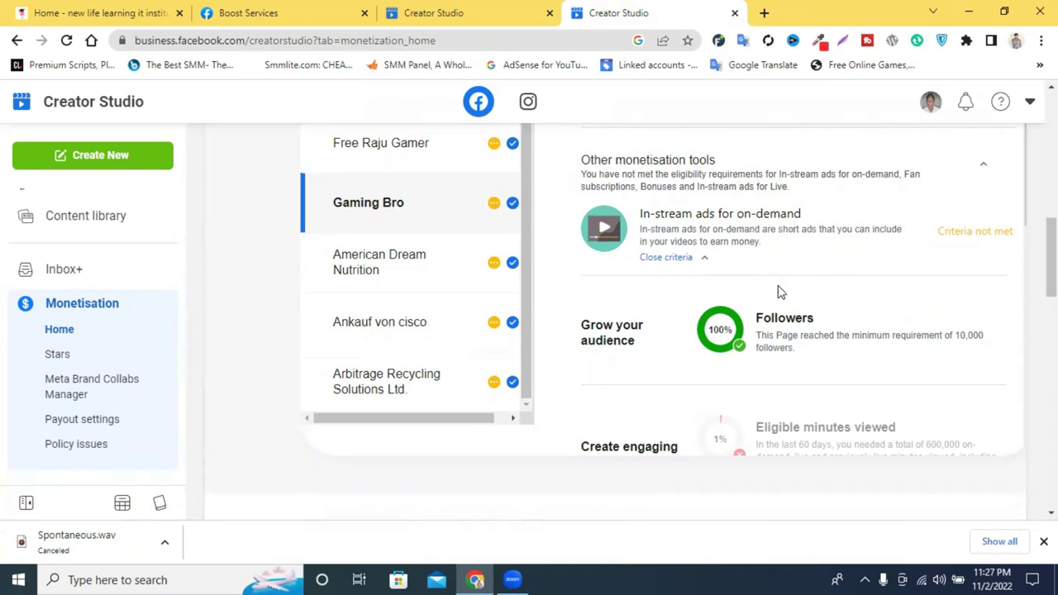
scroll(778, 292, "down", 2)
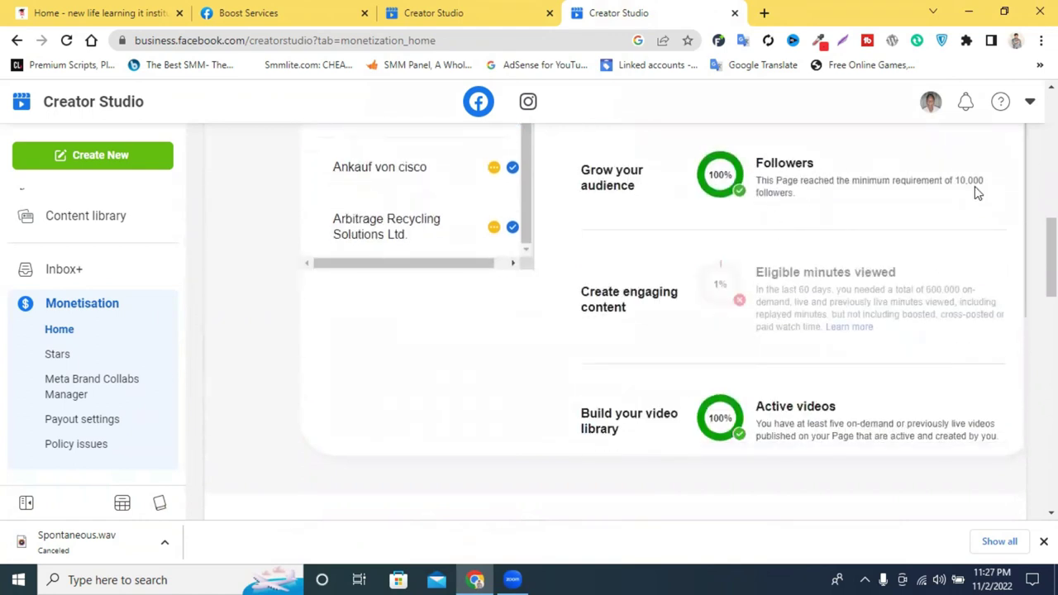
double_click(968, 180)
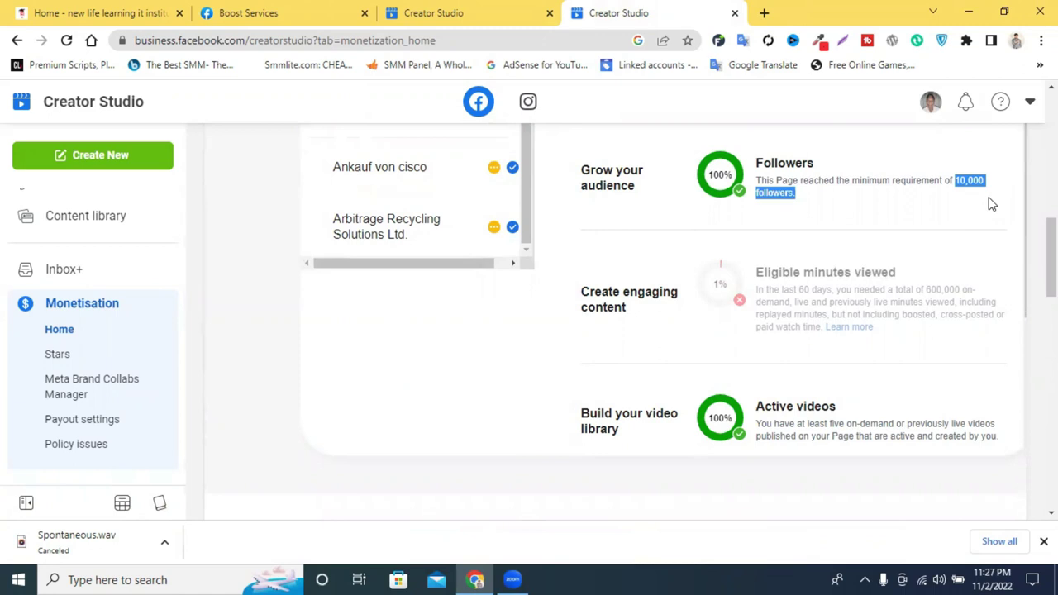
left_click(894, 204)
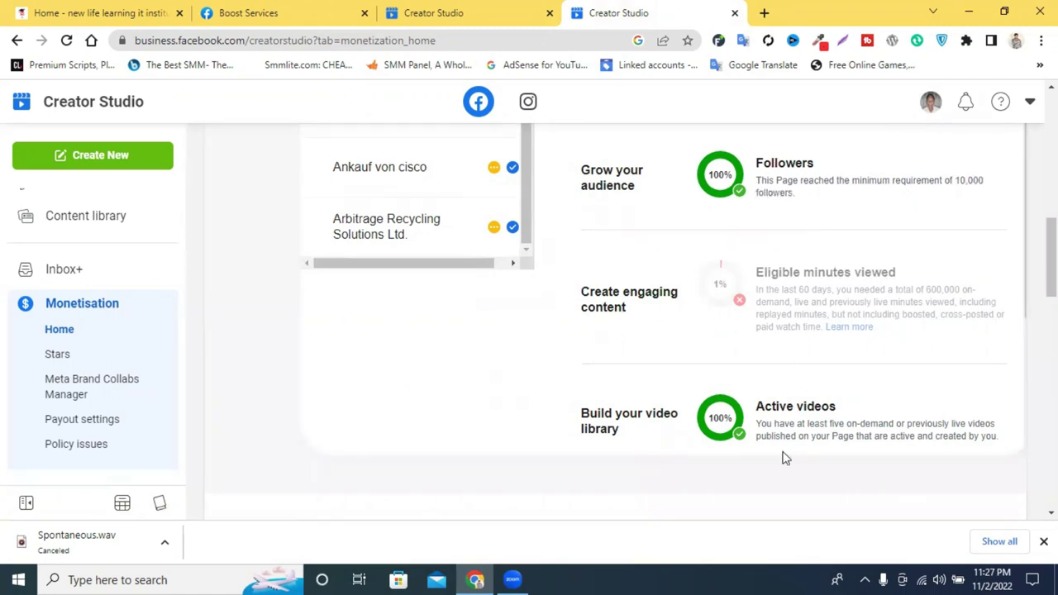
Examine the Active videos and Eligible minutes viewed requirements of In-stream ads for on-demand
triple_click(845, 435)
double_click(836, 425)
left_click_drag(785, 272, 950, 319)
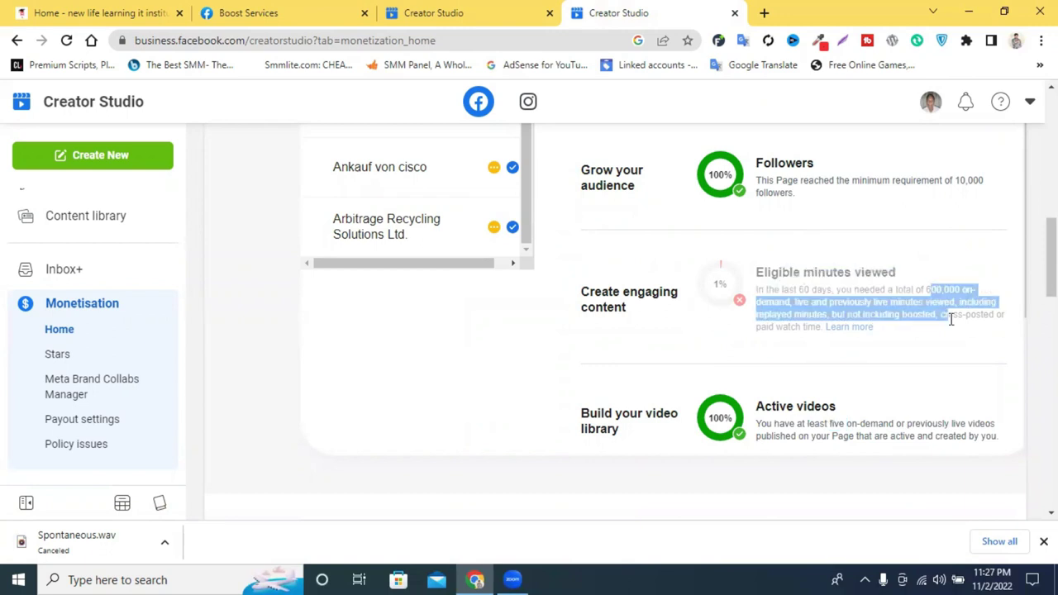
triple_click(892, 303)
triple_click(893, 302)
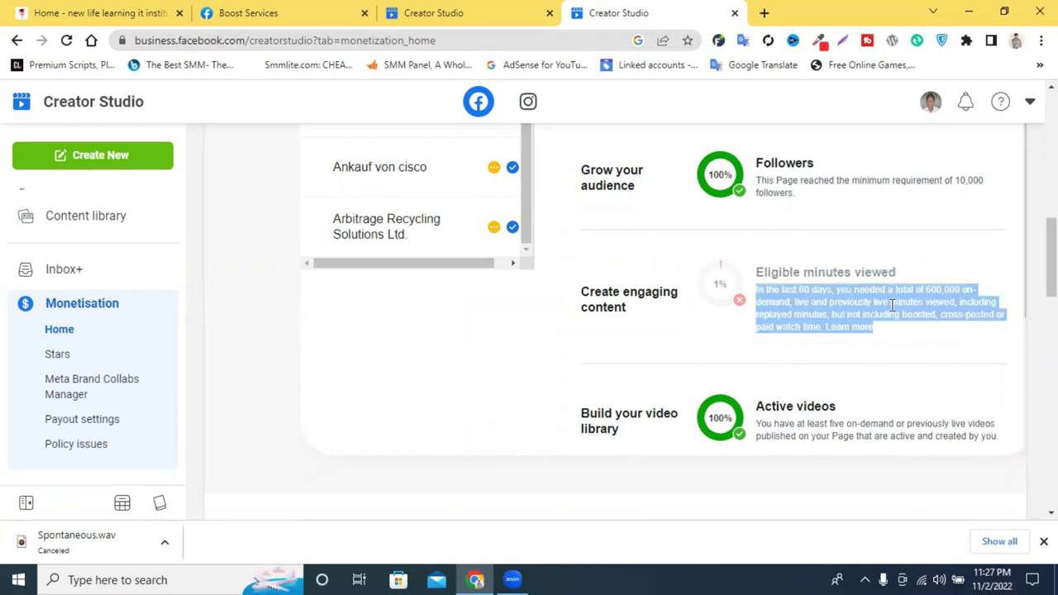
left_click(892, 304)
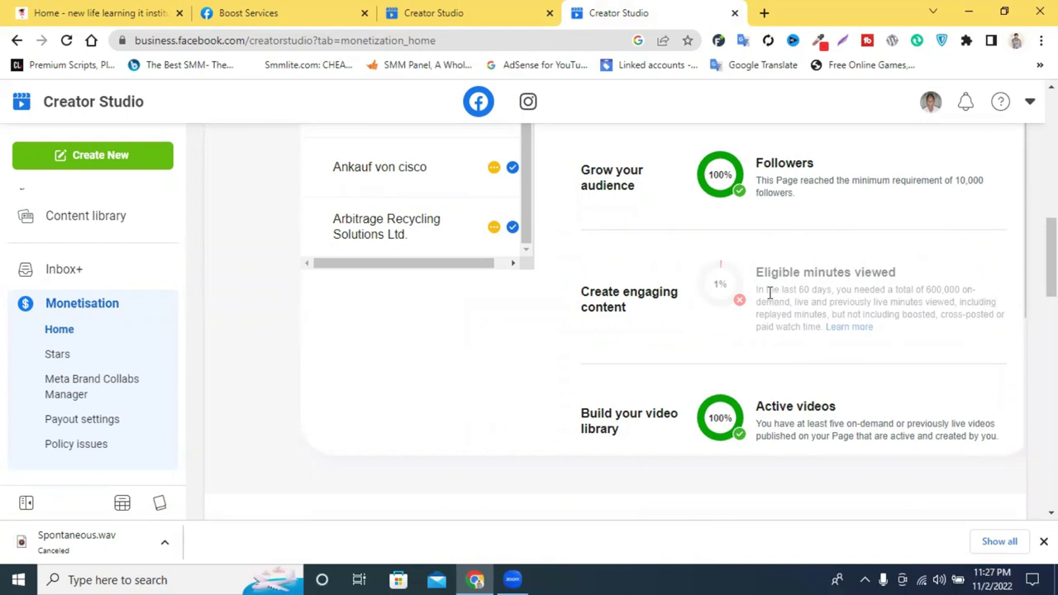
left_click_drag(755, 295, 843, 344)
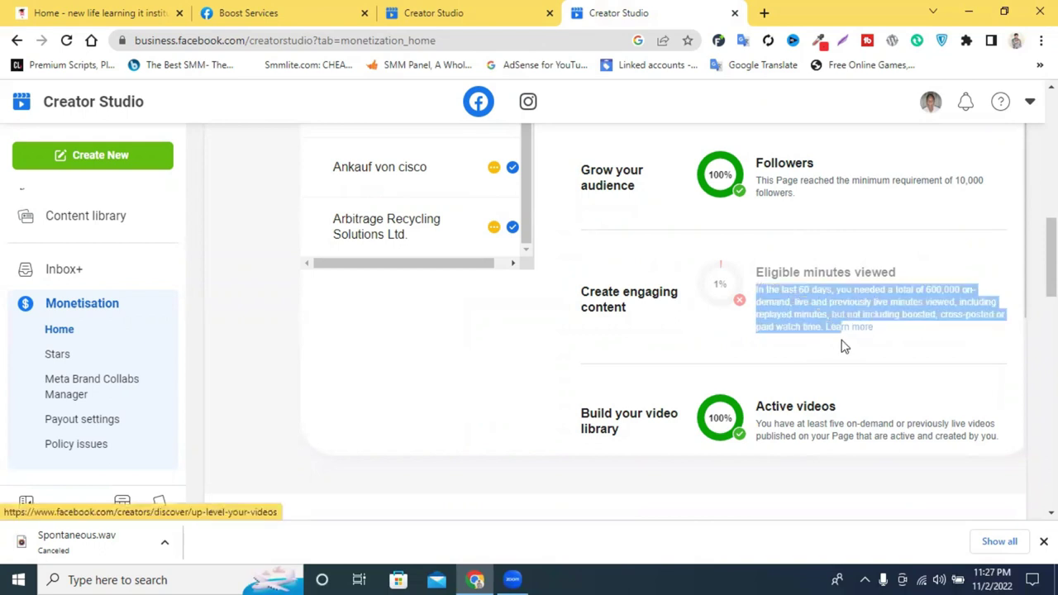
left_click(908, 343)
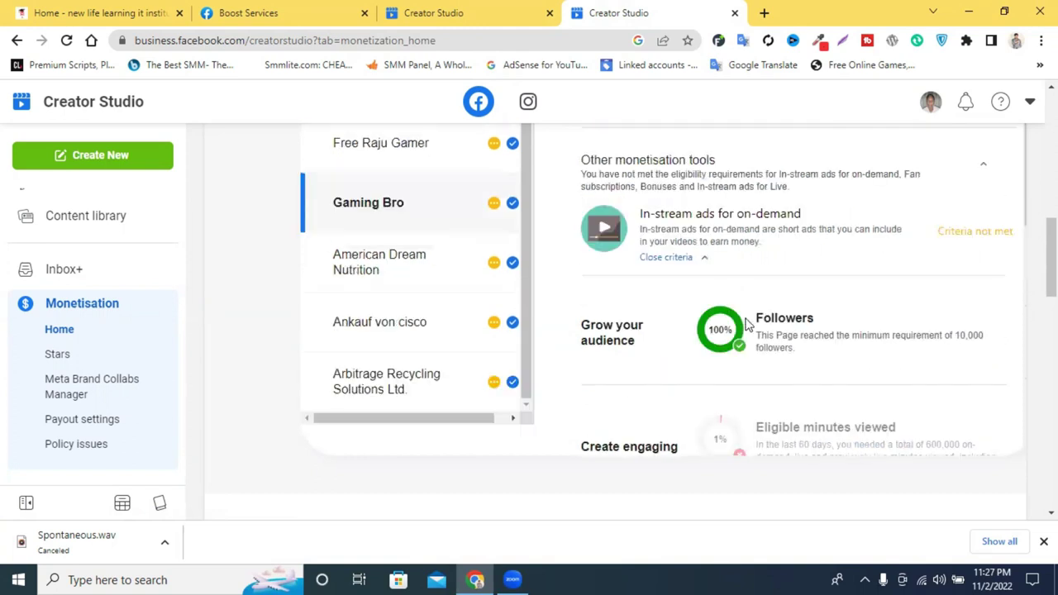
View the criteria for In-stream ads for Live on the Gaming Bro Page and examine the Followers requirement
scroll(746, 323, "down", 5)
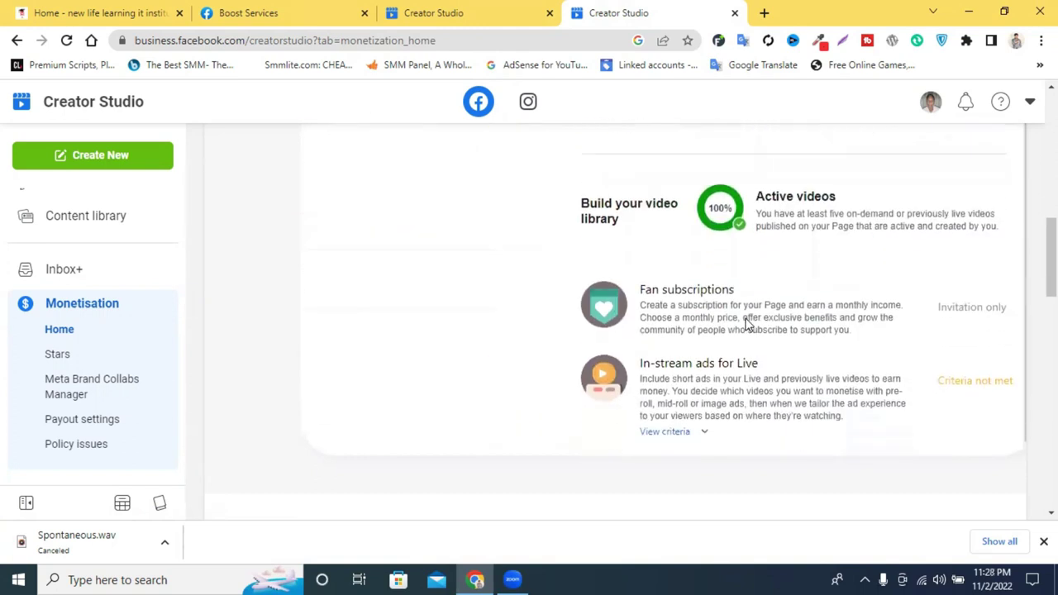
left_click(703, 436)
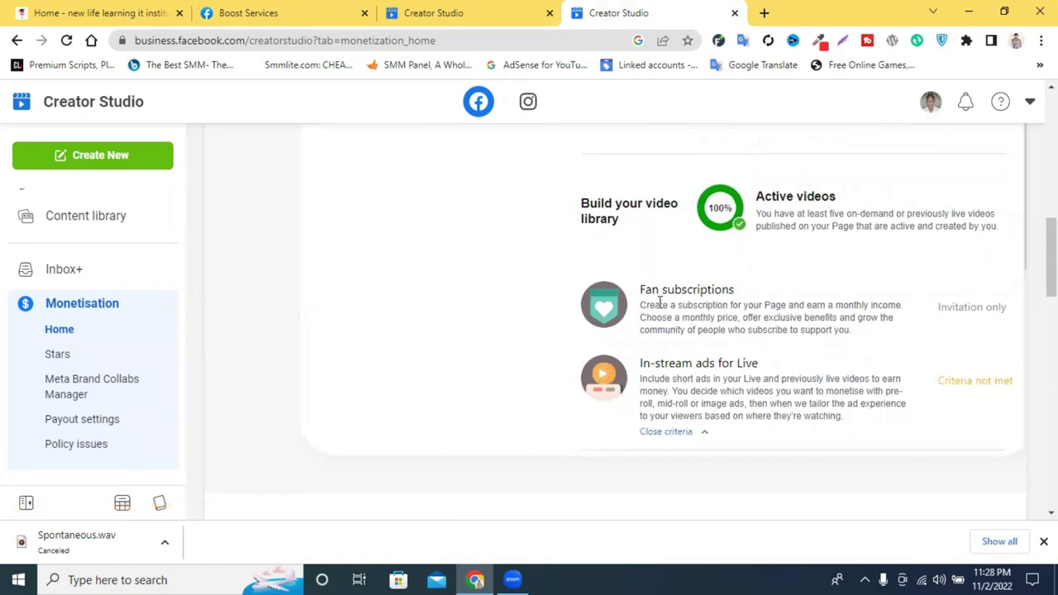
scroll(847, 306, "down", 2)
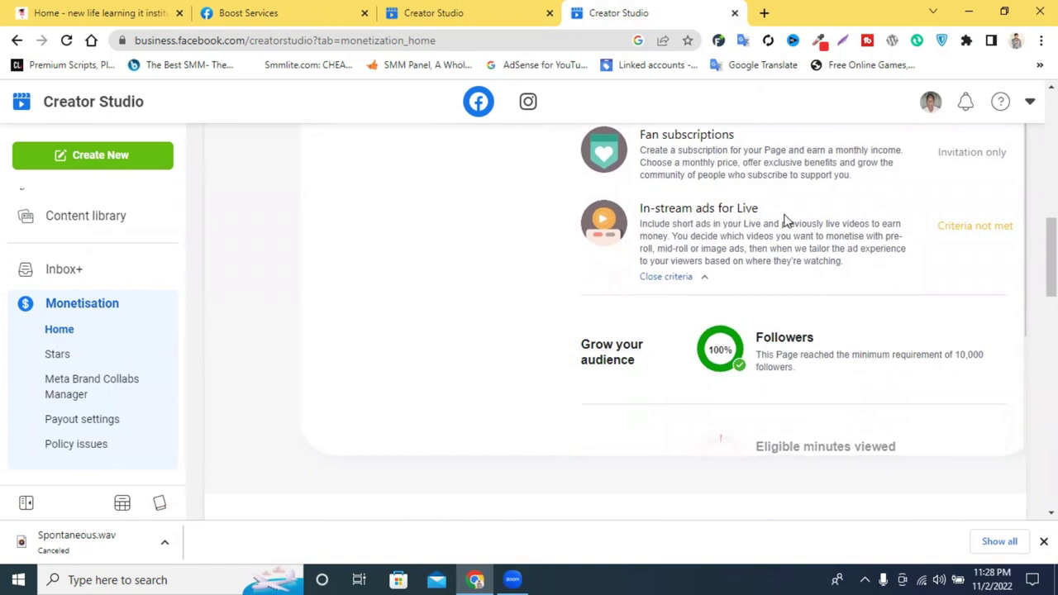
scroll(785, 219, "down", 1)
scroll(786, 219, "down", 1)
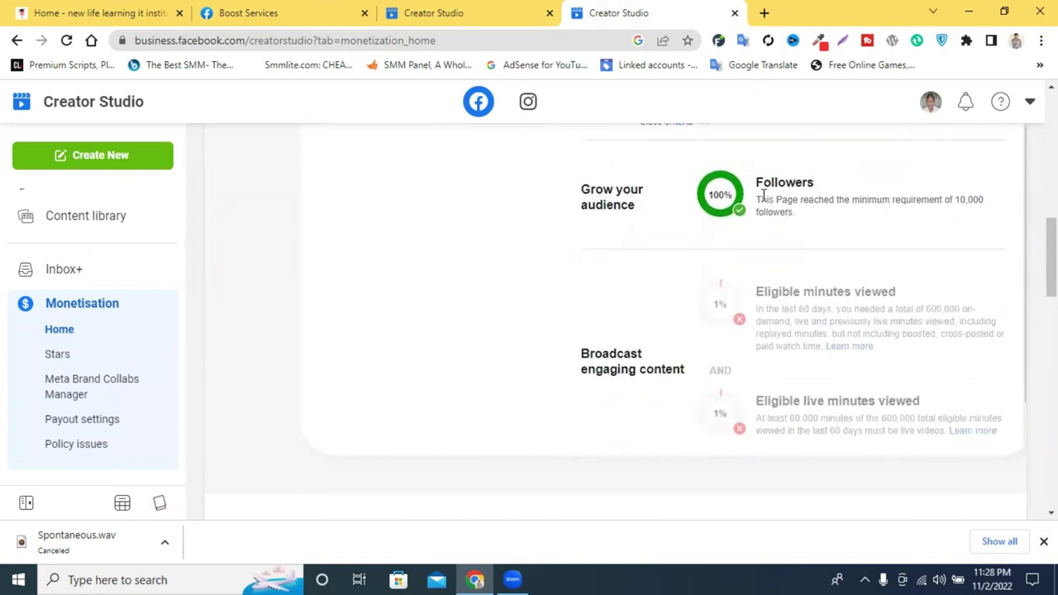
Examine the Eligible minutes viewed and Eligible live minutes viewed requirements of In-stream ads for Live
left_click_drag(756, 189, 983, 236)
scroll(801, 217, "down", 1)
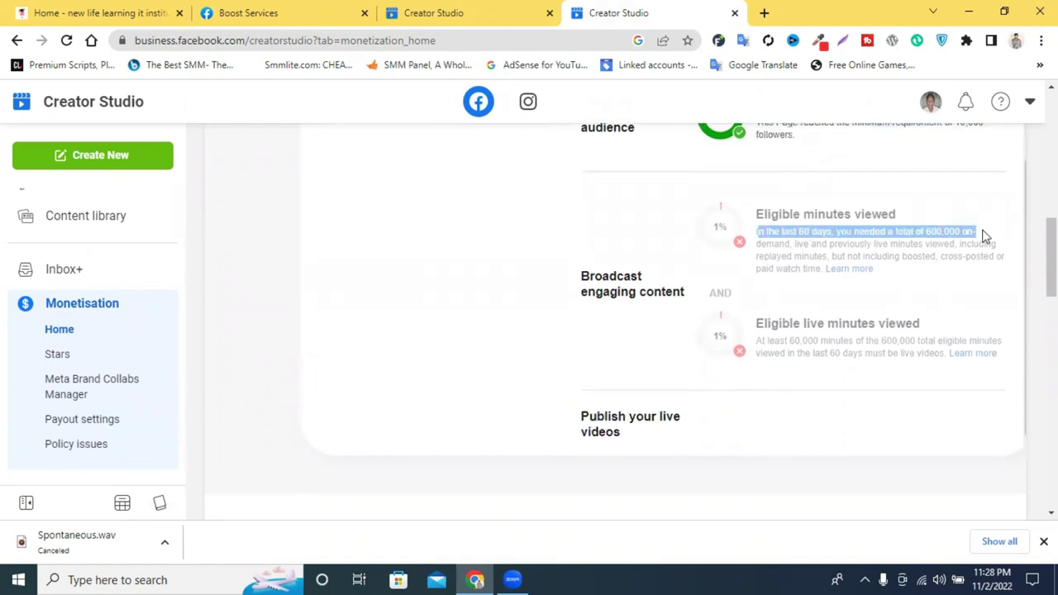
left_click_drag(781, 329, 903, 337)
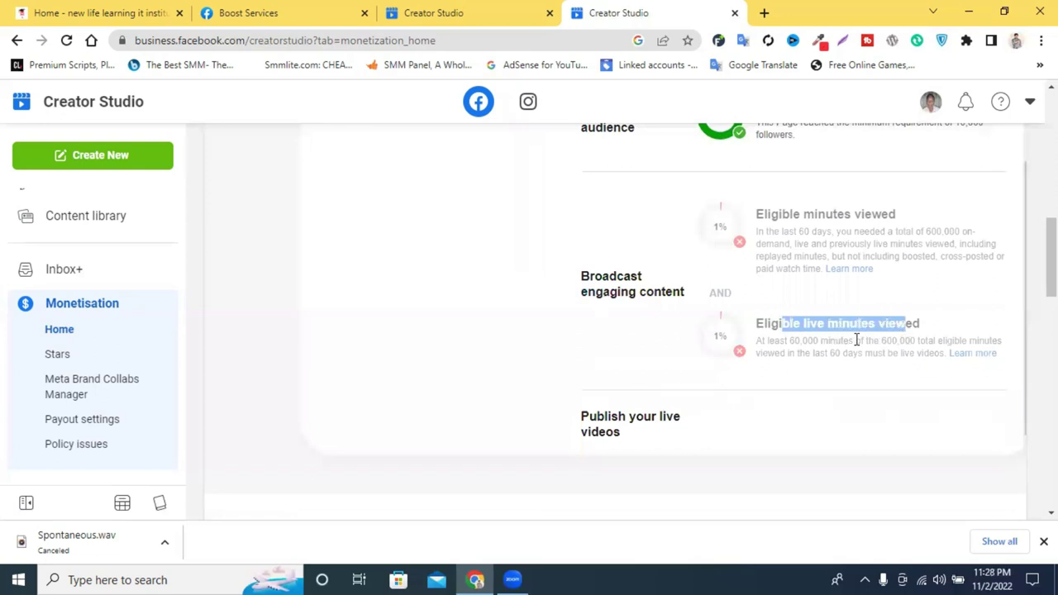
left_click(949, 323)
left_click_drag(919, 339, 885, 344)
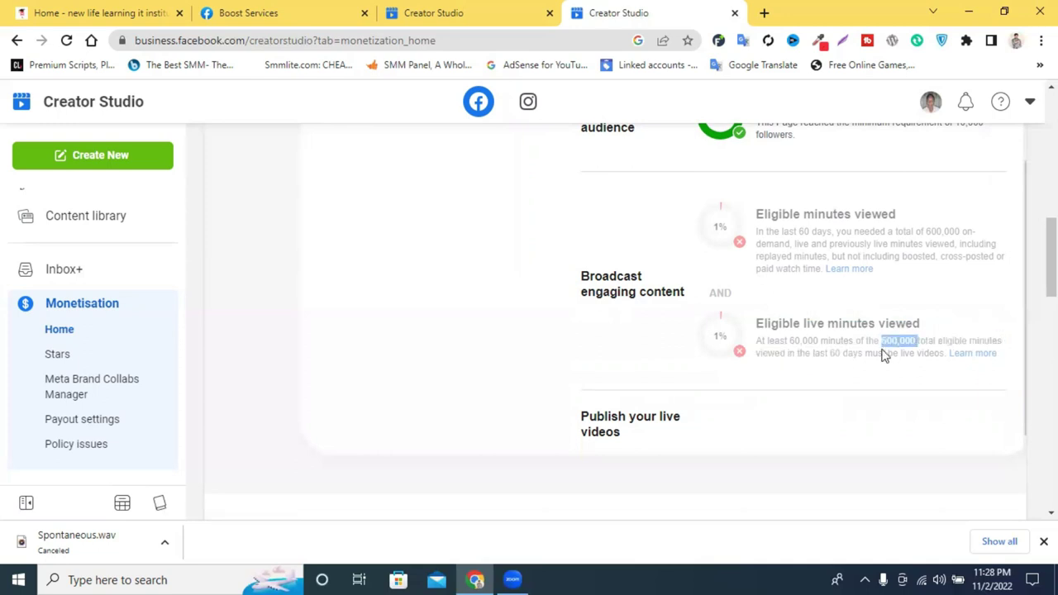
left_click_drag(779, 348, 861, 346)
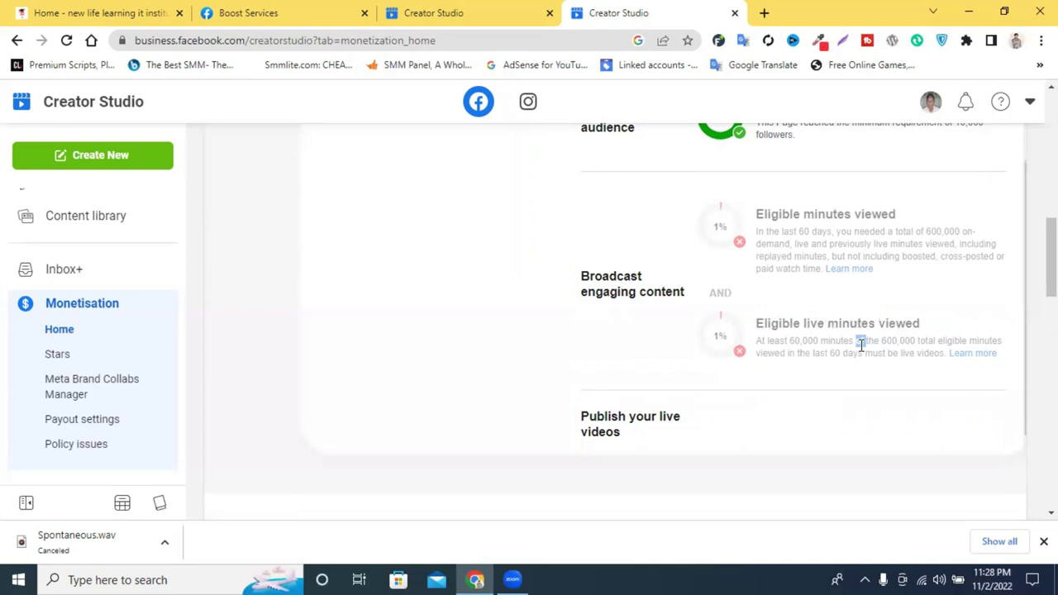
scroll(701, 401, "down", 1)
Open the Stars section of Monetisation and check which single Pages can be chosen for it
scroll(819, 336, "up", 4)
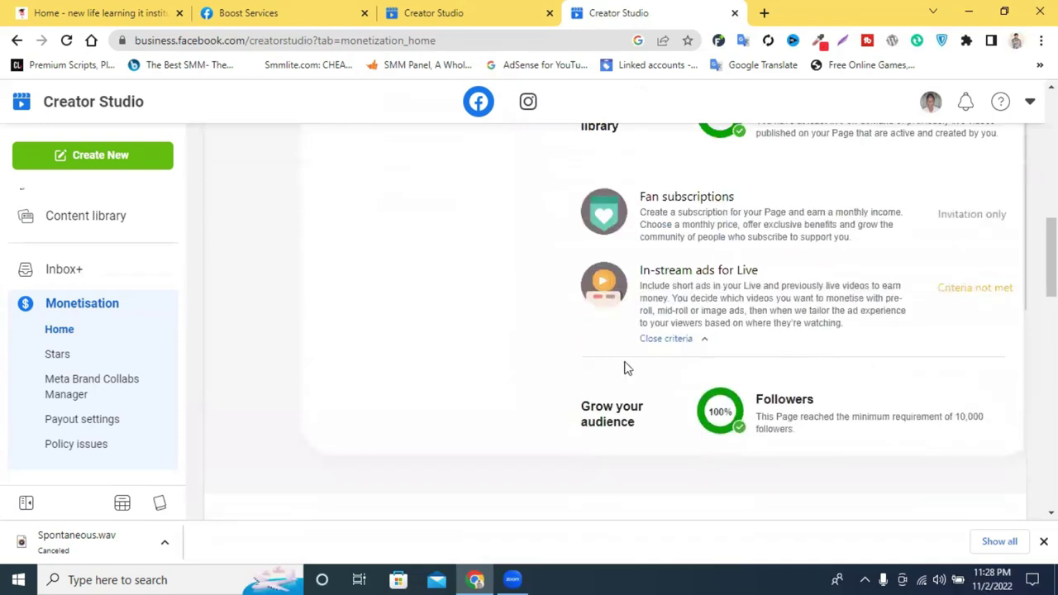
scroll(625, 368, "up", 3)
left_click(64, 354)
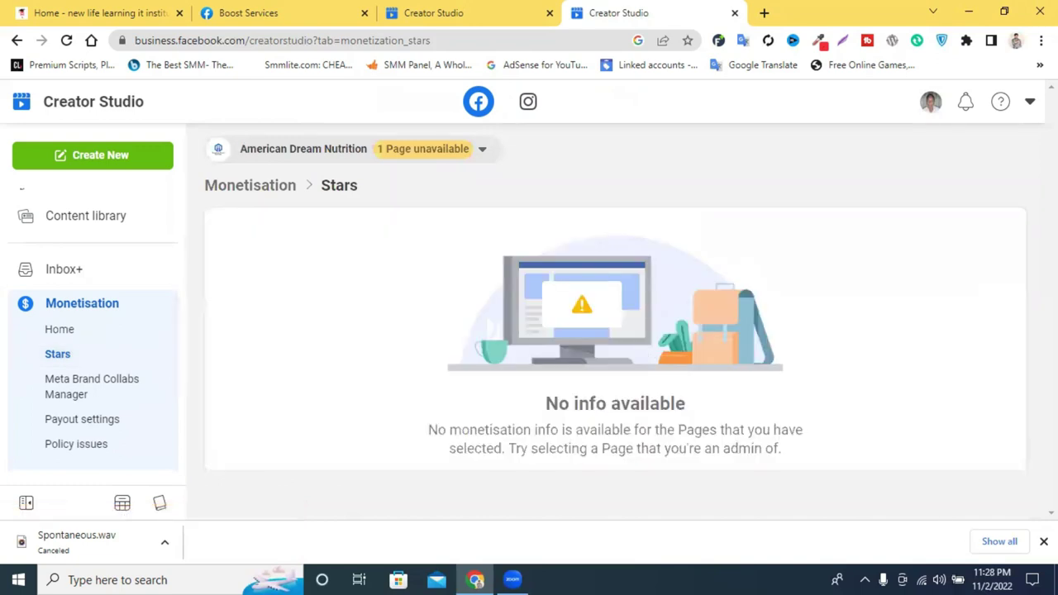
left_click(1043, 541)
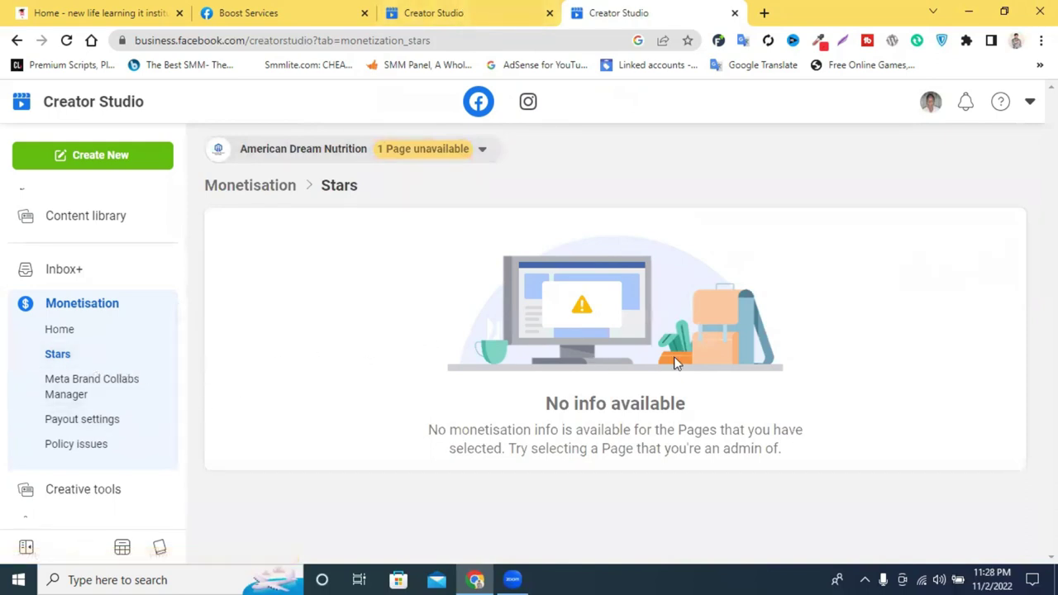
left_click(423, 156)
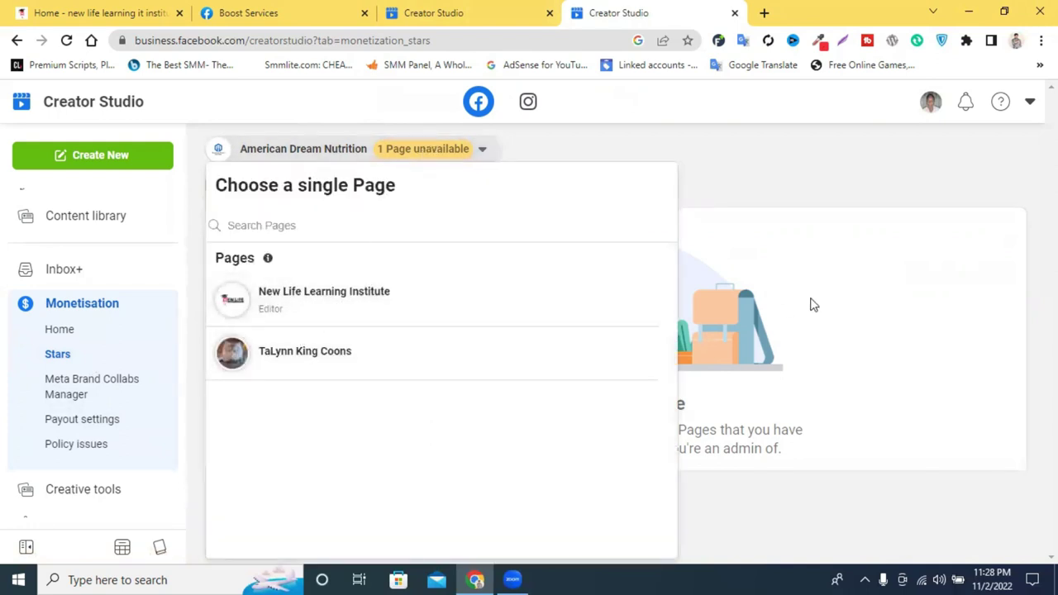
left_click(833, 196)
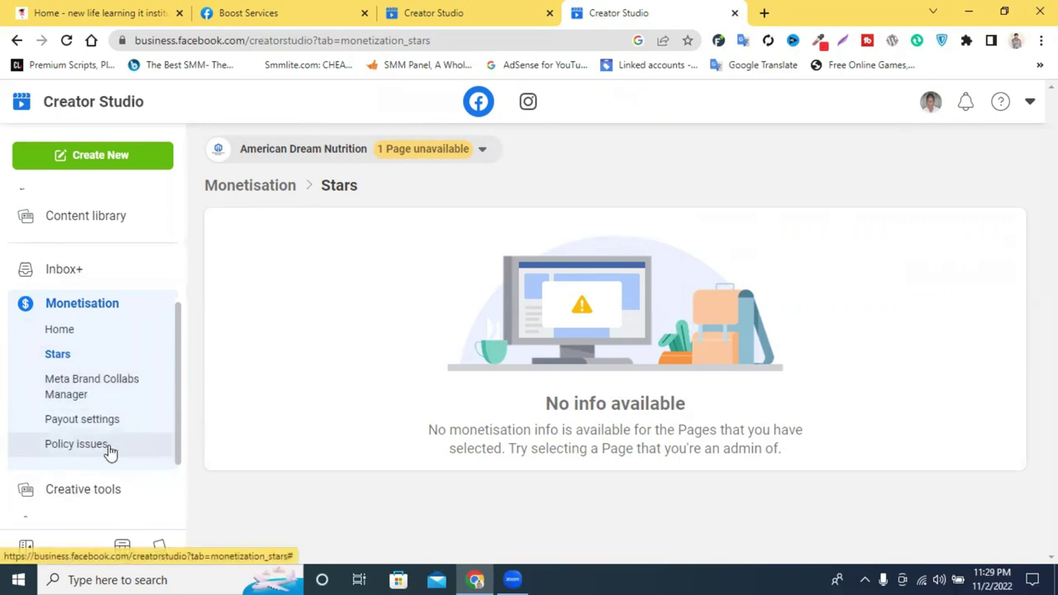
Look through the Policy issues, Payout settings and Meta Brand Collabs Manager sections of Monetisation
scroll(90, 405, "down", 2)
left_click(79, 338)
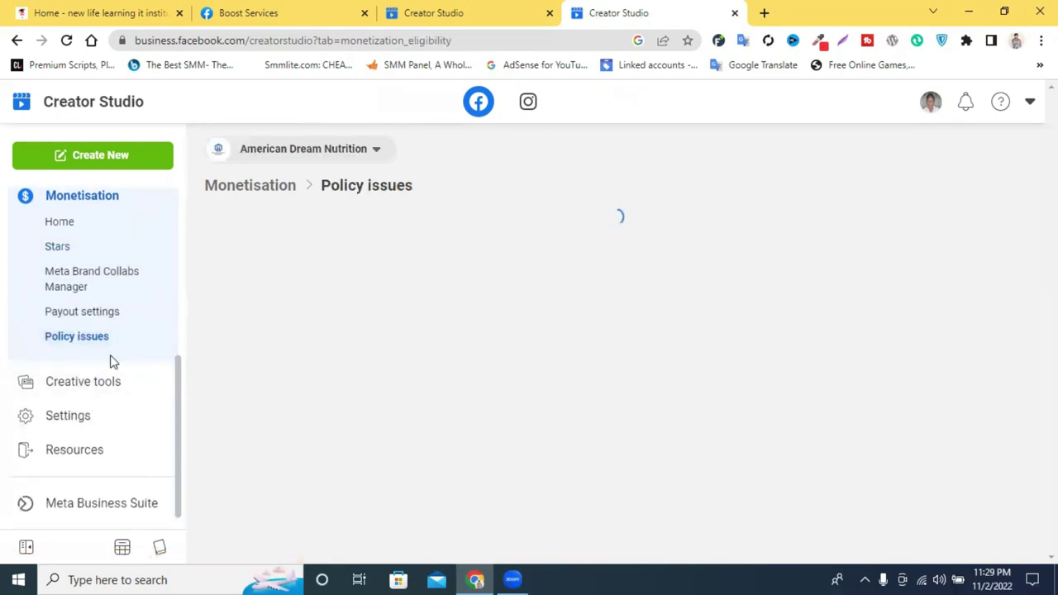
left_click(81, 314)
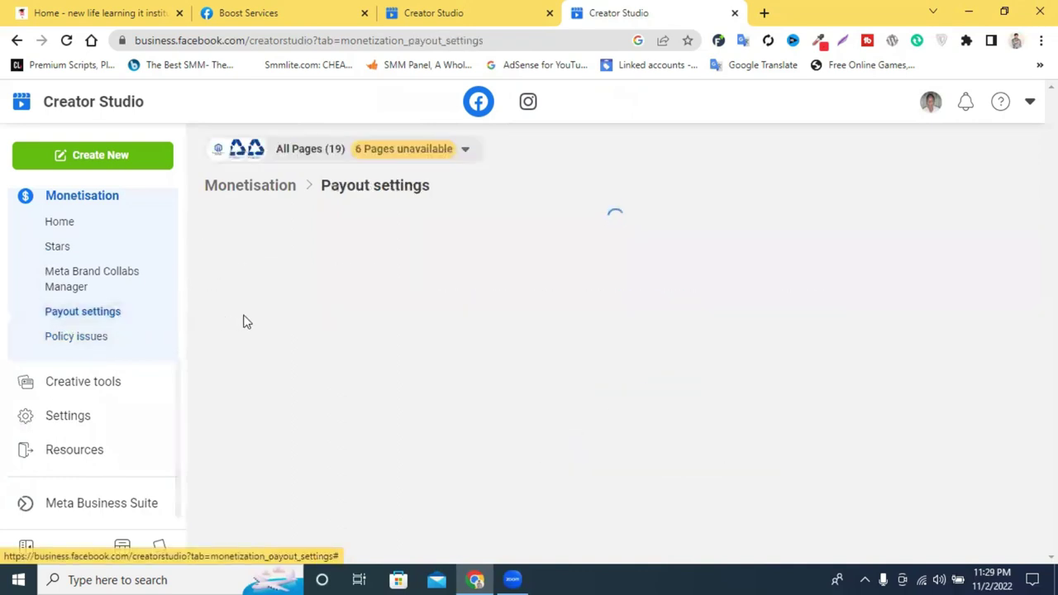
left_click(106, 280)
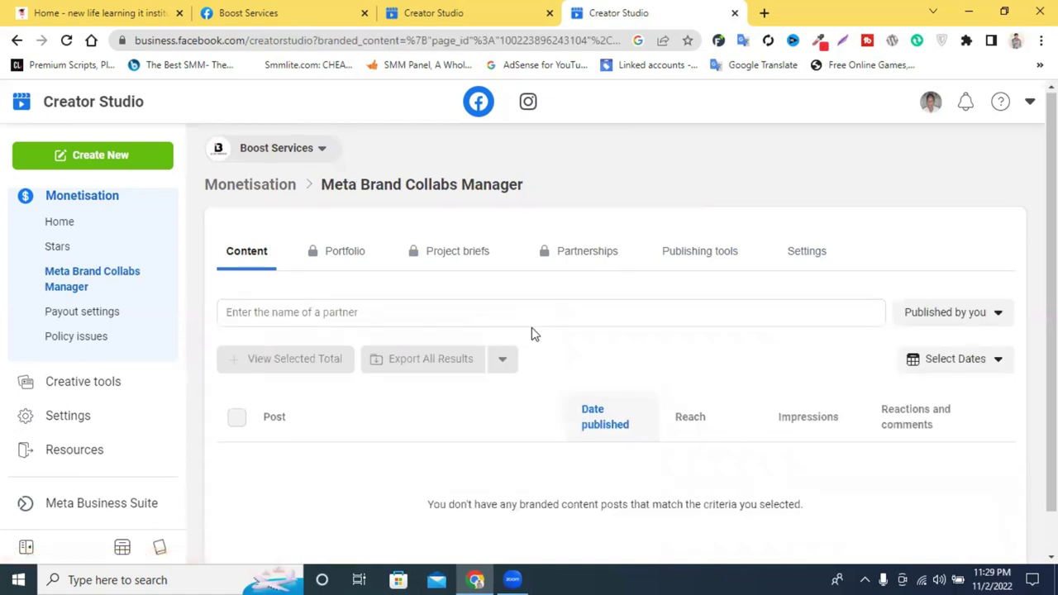
scroll(541, 351, "down", 1)
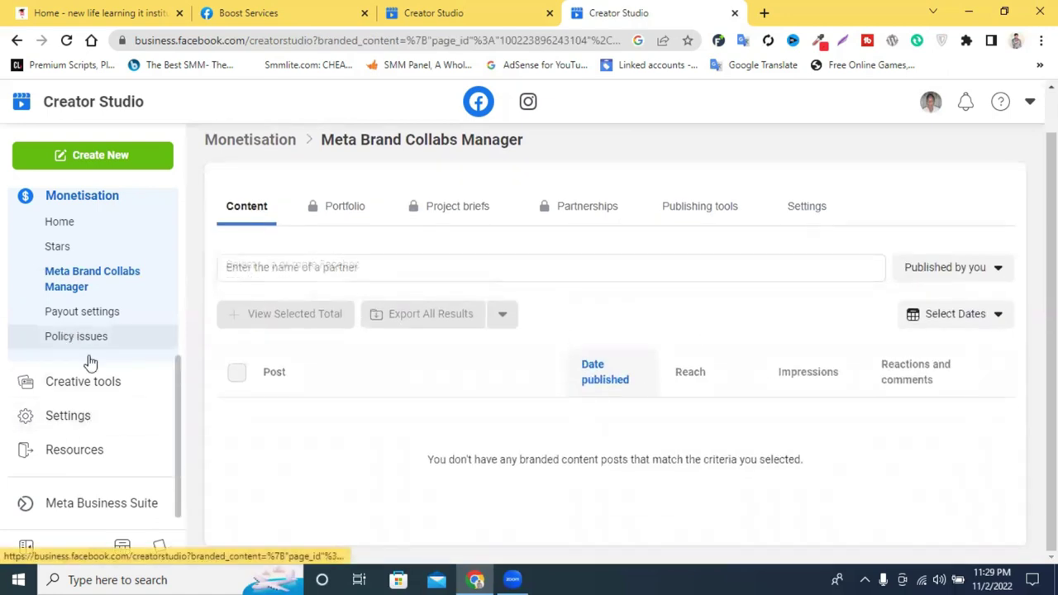
Open Post testing under Tools and look over its introduction and the list of Pages offered for tests
scroll(102, 382, "up", 5)
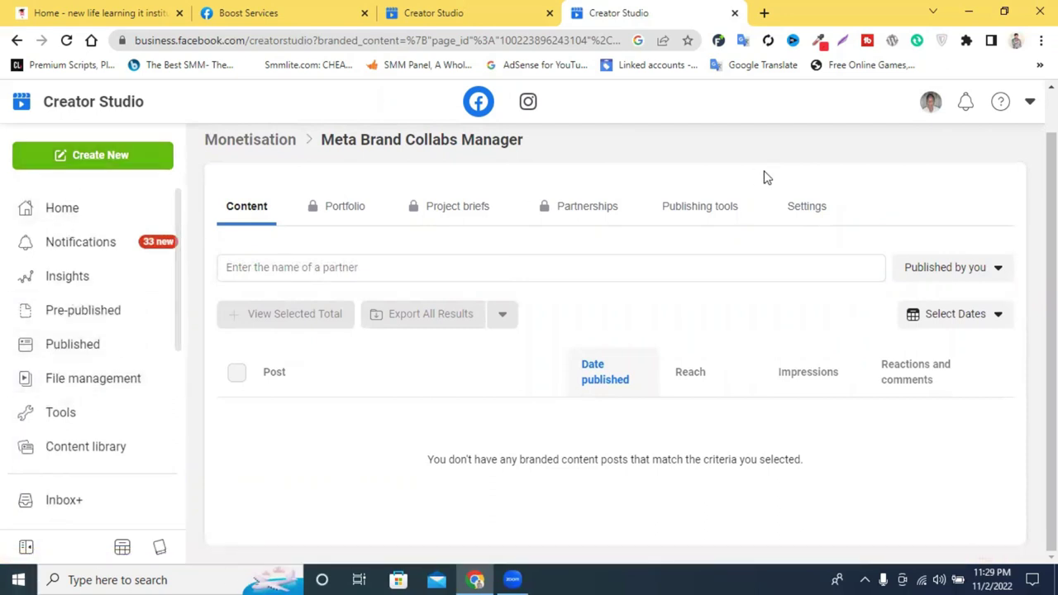
left_click(78, 413)
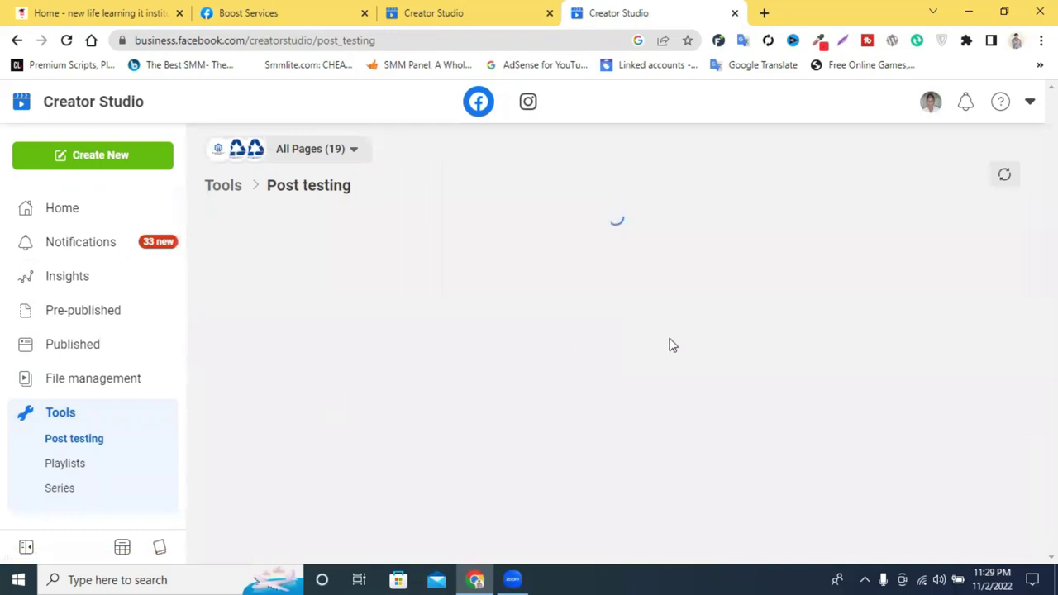
scroll(671, 346, "down", 6)
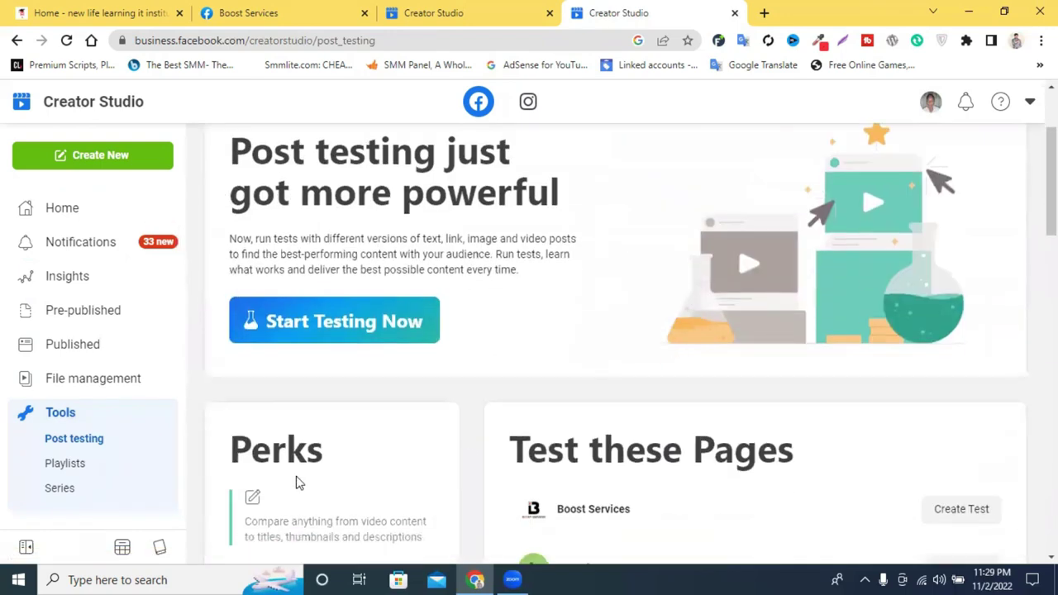
scroll(674, 382, "down", 4)
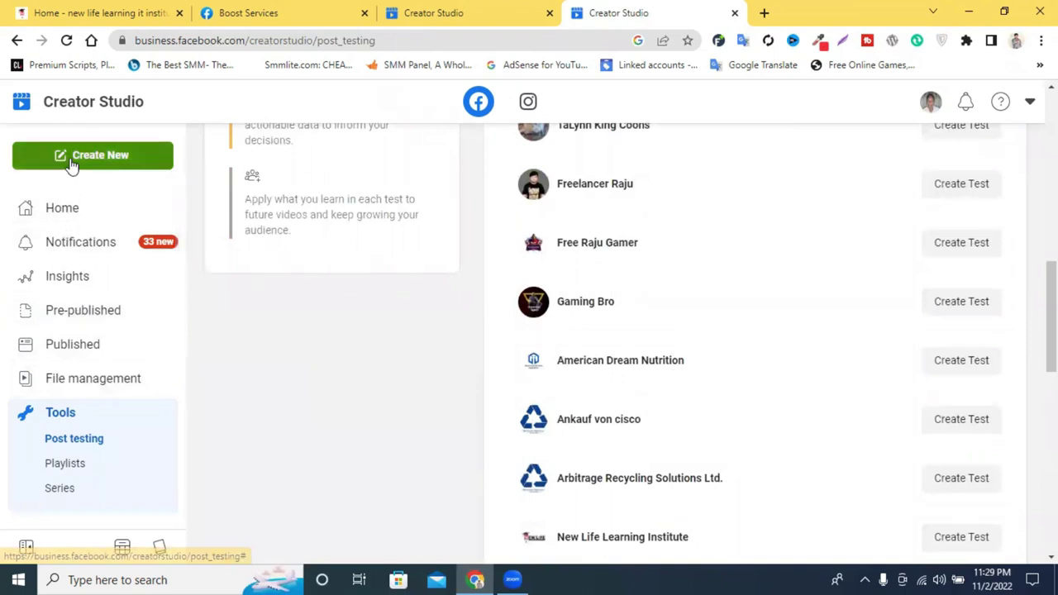
scroll(474, 304, "up", 10)
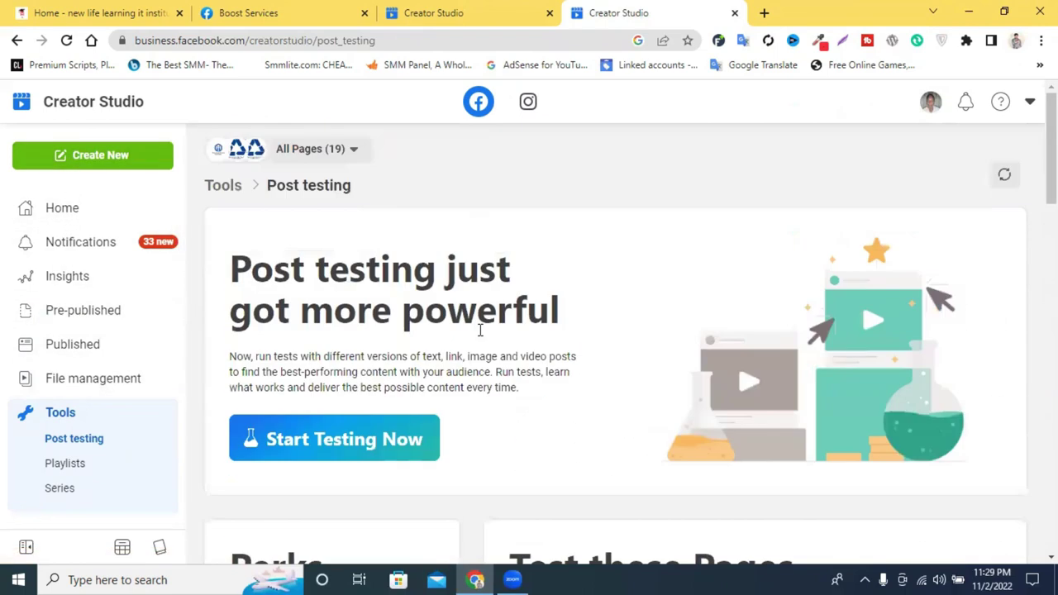
left_click(25, 211)
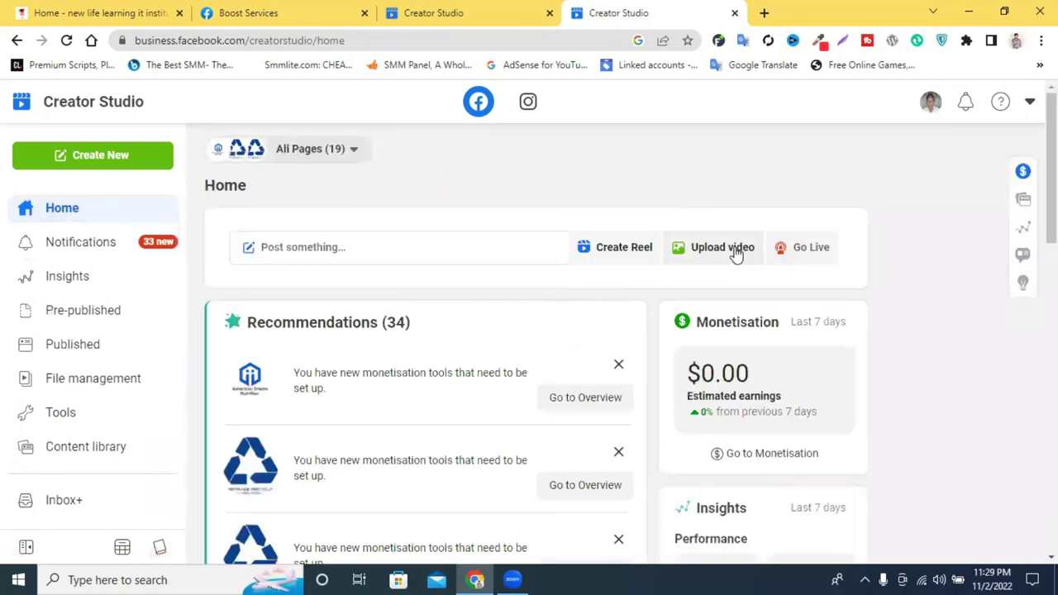
left_click(101, 163)
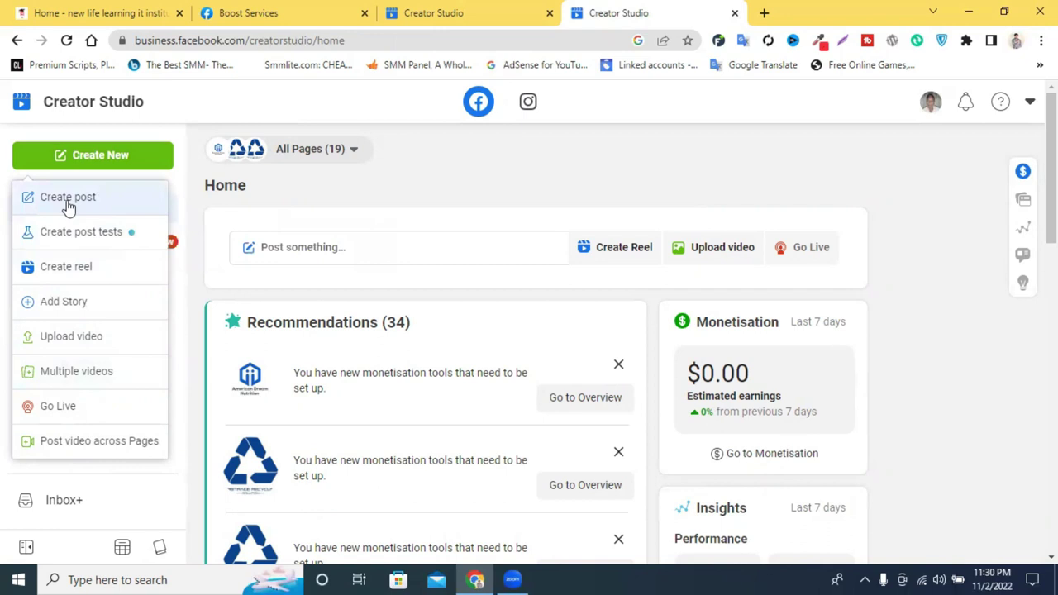
left_click(88, 341)
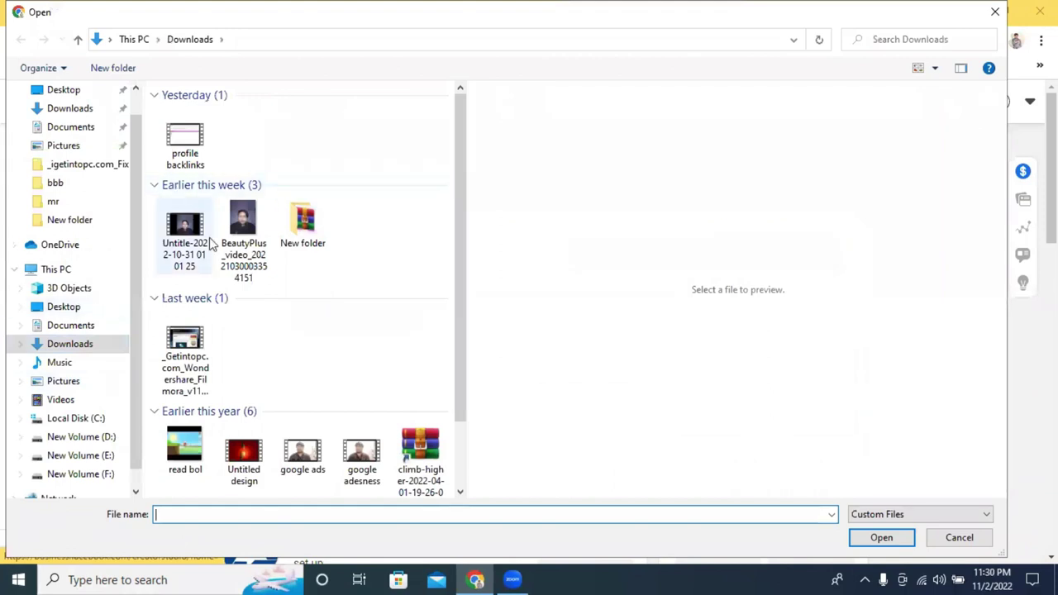
left_click(184, 232)
left_click(880, 537)
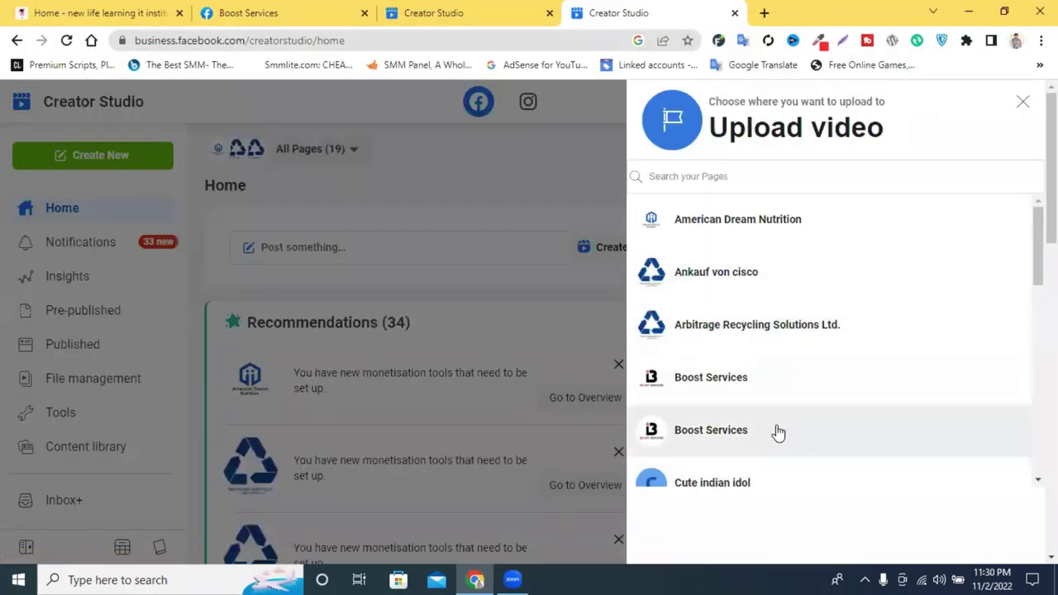
scroll(776, 422, "down", 3)
left_click(751, 464)
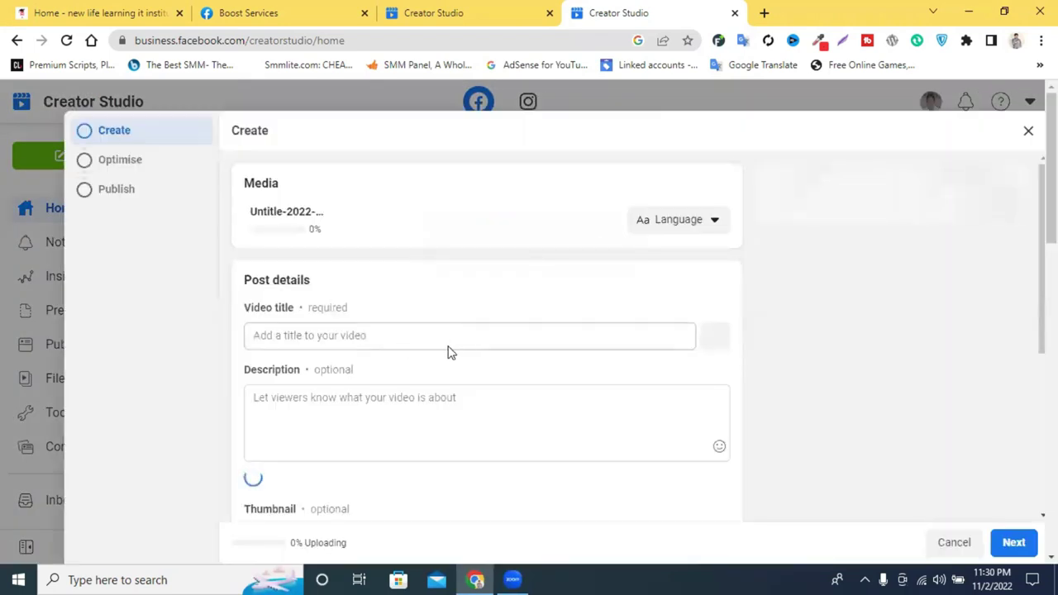
Title the video "new life learning it institute new updated"
left_click(361, 337)
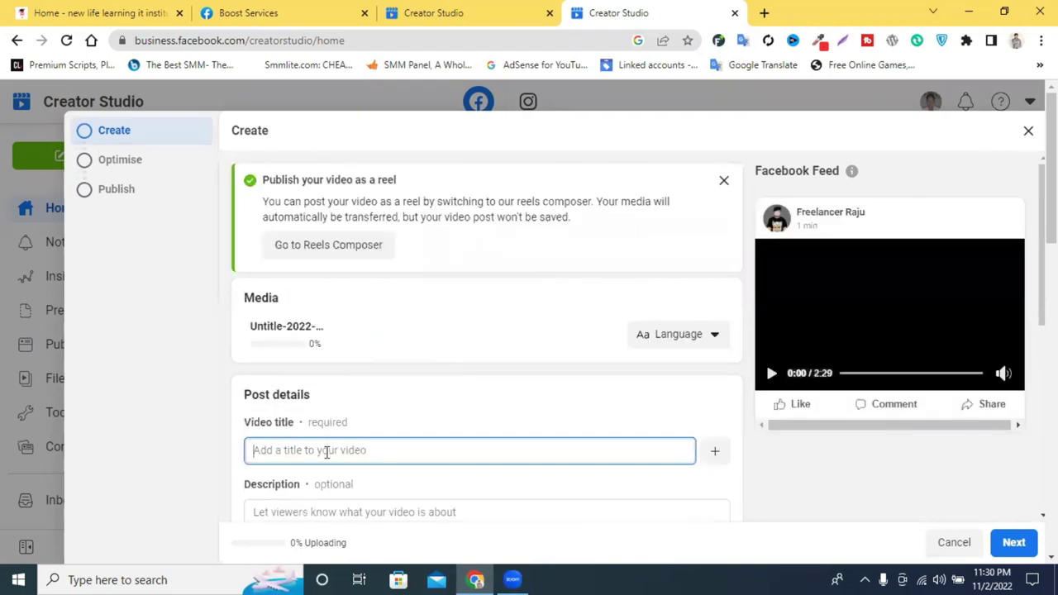
type("rew")
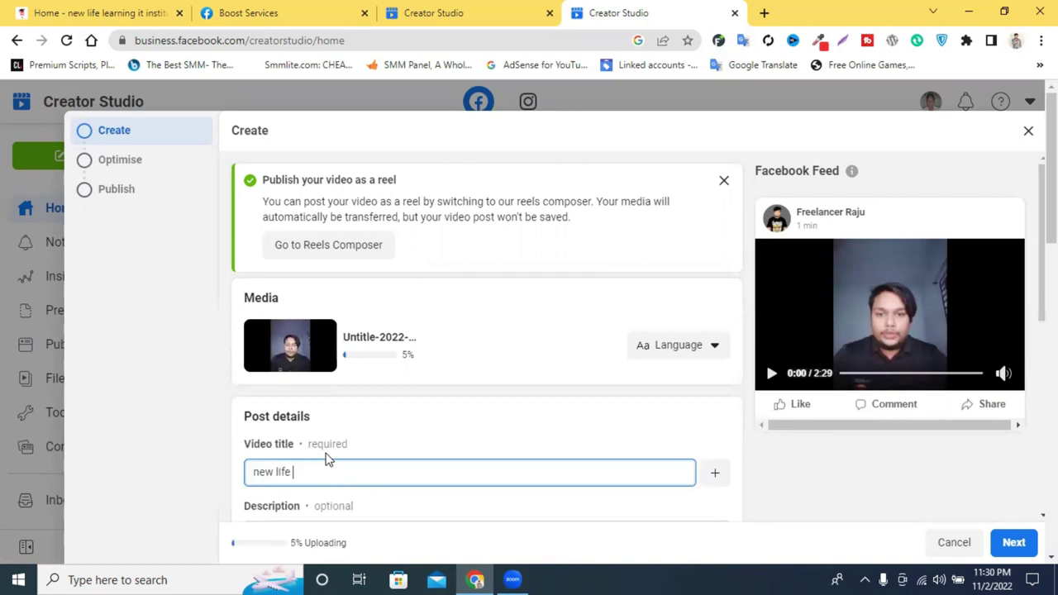
type("life learning it")
scroll(356, 471, "down", 5)
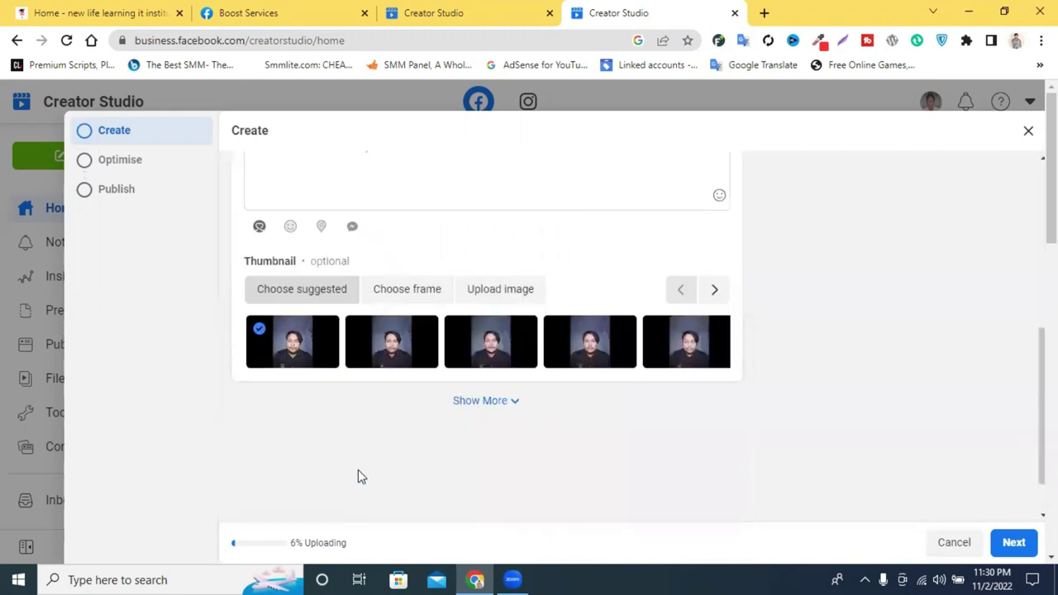
scroll(374, 430, "up", 1)
scroll(374, 429, "up", 3)
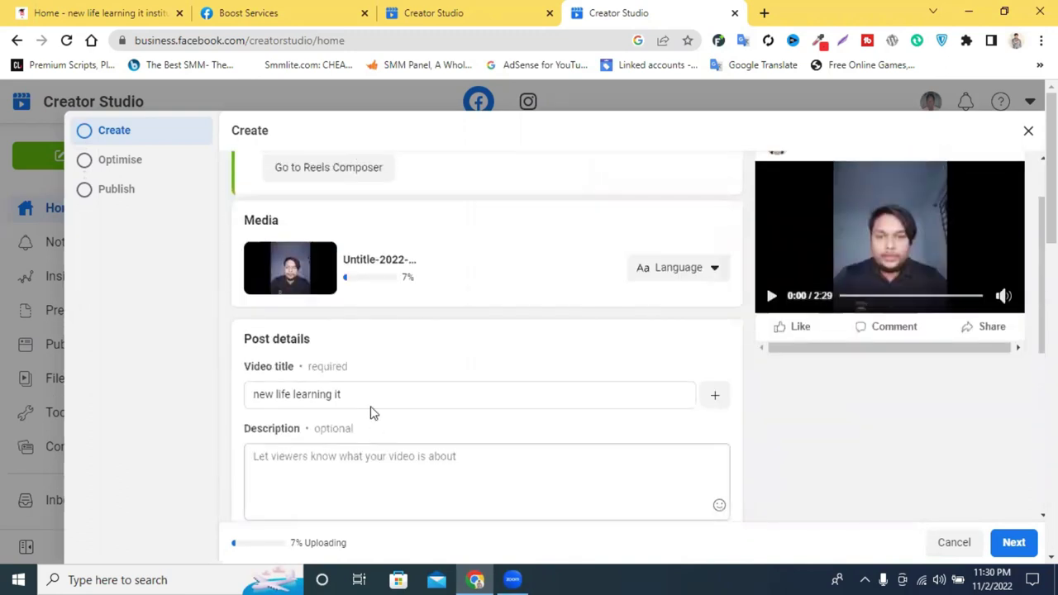
left_click(360, 395)
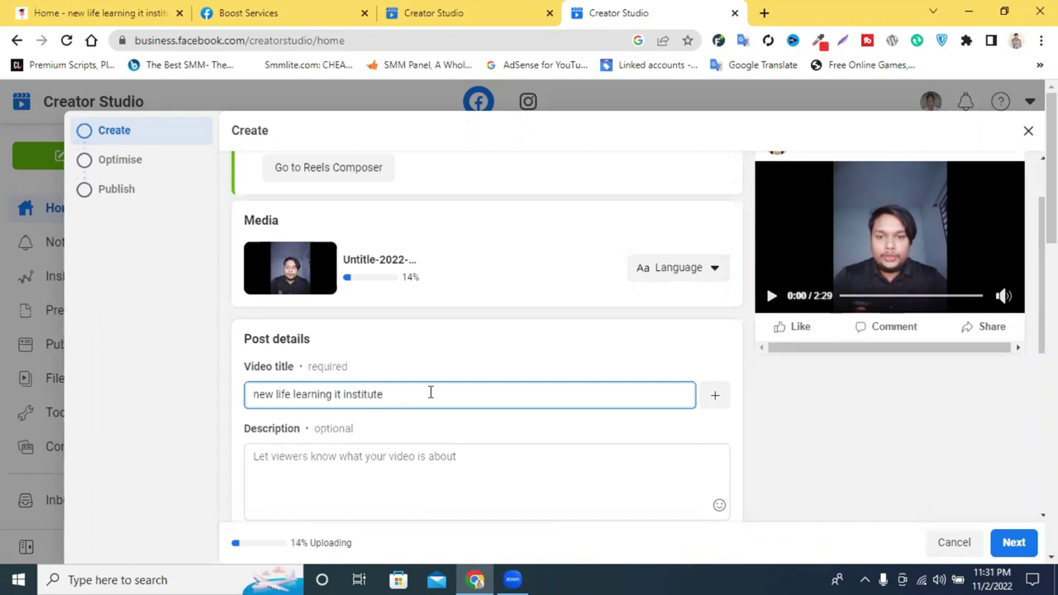
type("institute new updated")
Copy the video title into the description so it reads "new life learning it institute new updated"
triple_click(423, 396)
key("ctrl+c")
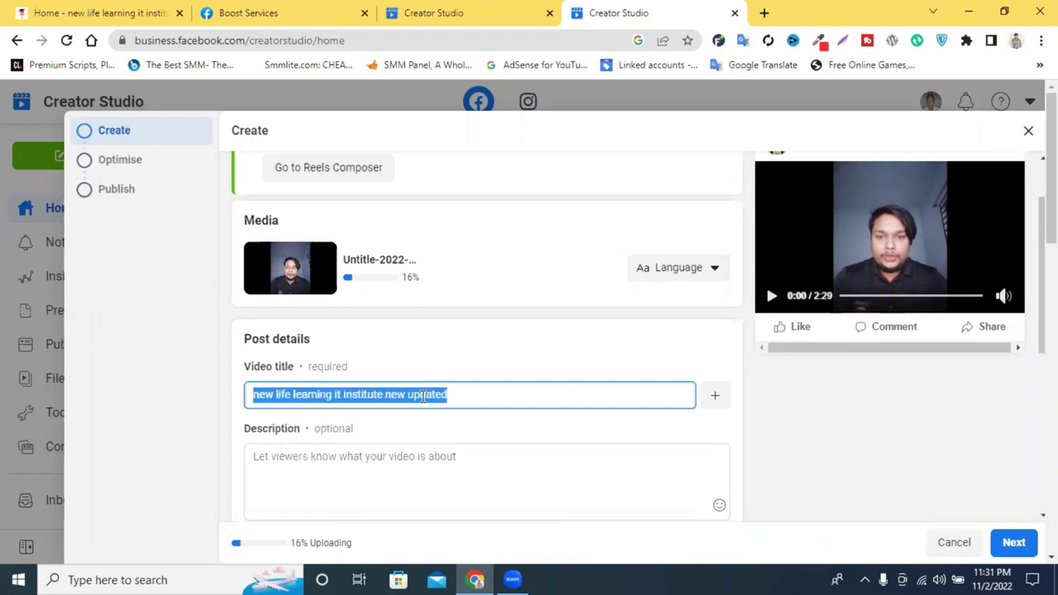
left_click(350, 450)
key("ctrl+v")
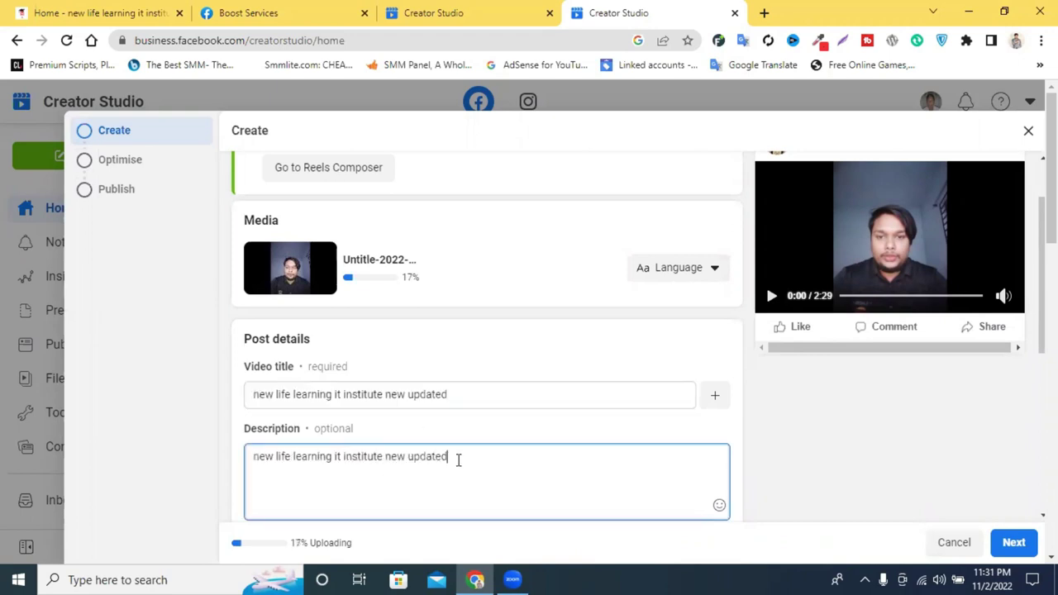
scroll(430, 459, "down", 2)
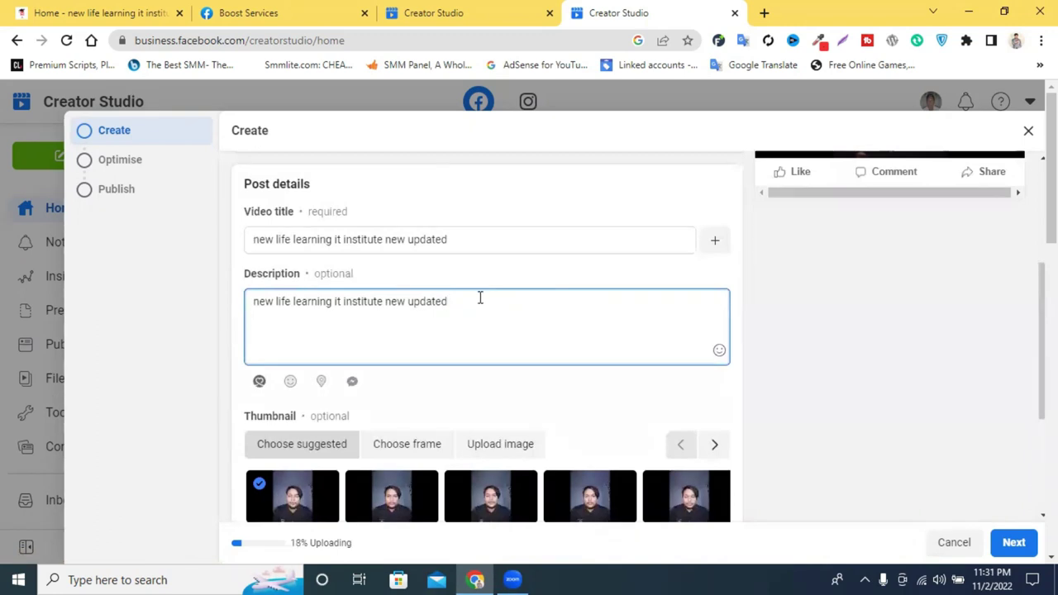
Go through the description and thumbnail options and expand the additional post details below them
scroll(284, 322, "down", 2)
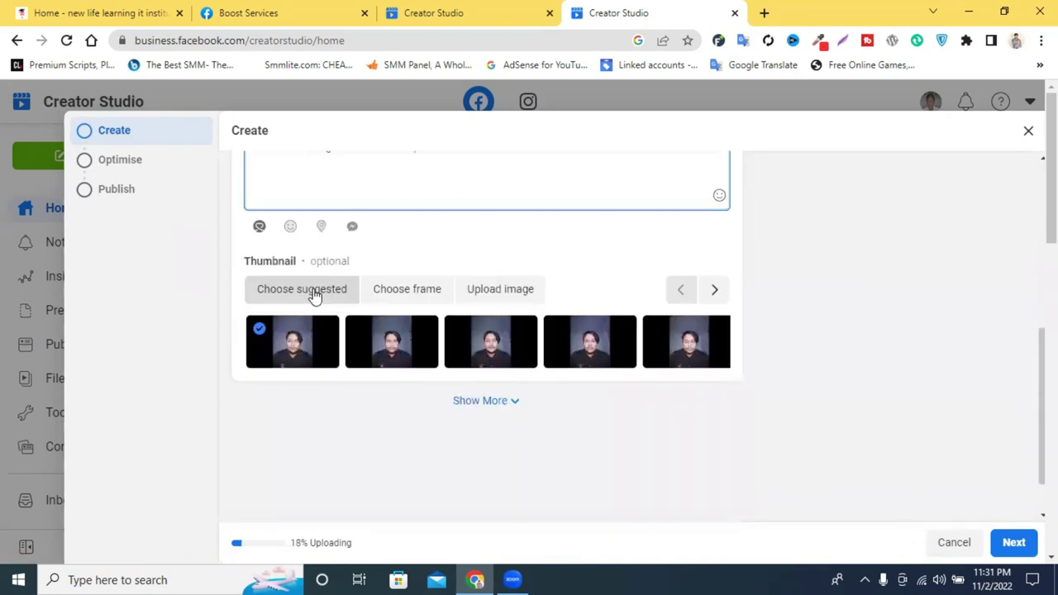
scroll(371, 259, "up", 2)
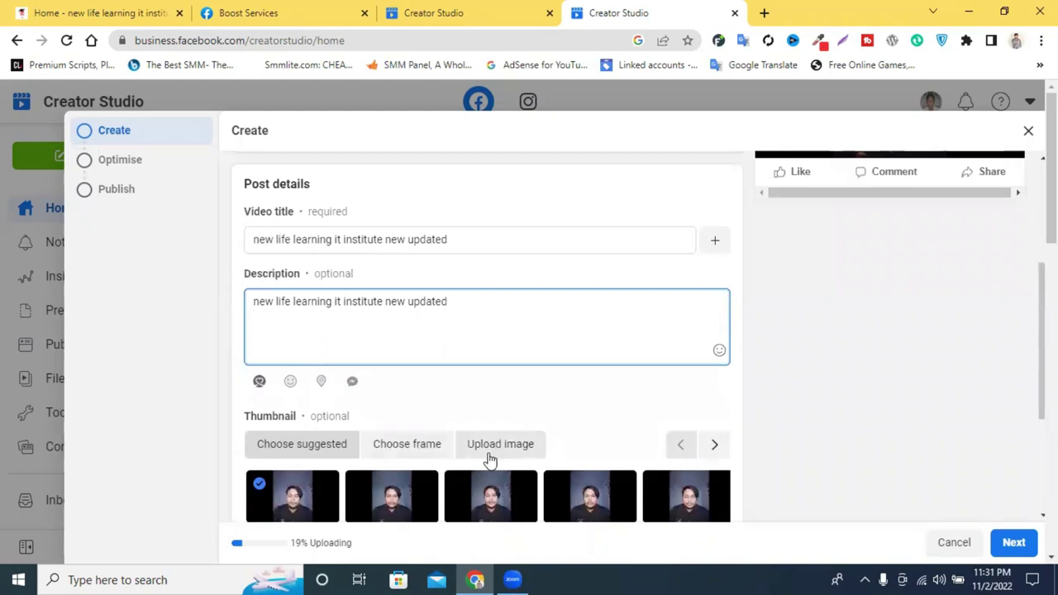
scroll(362, 462, "down", 2)
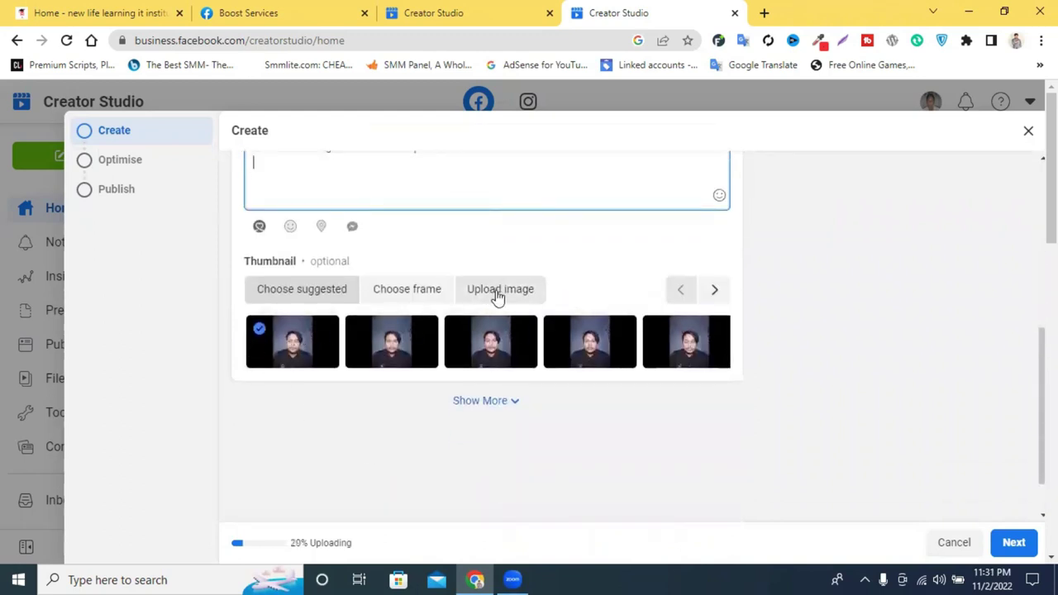
left_click(480, 402)
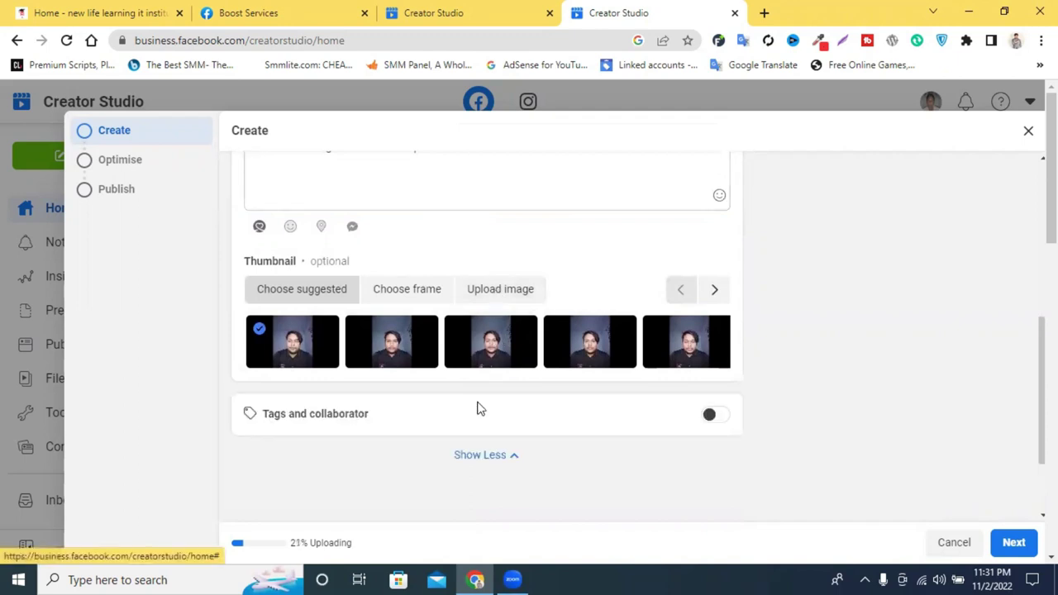
Upload the "boost Services" logo image from Downloads as the video's custom thumbnail
left_click(494, 298)
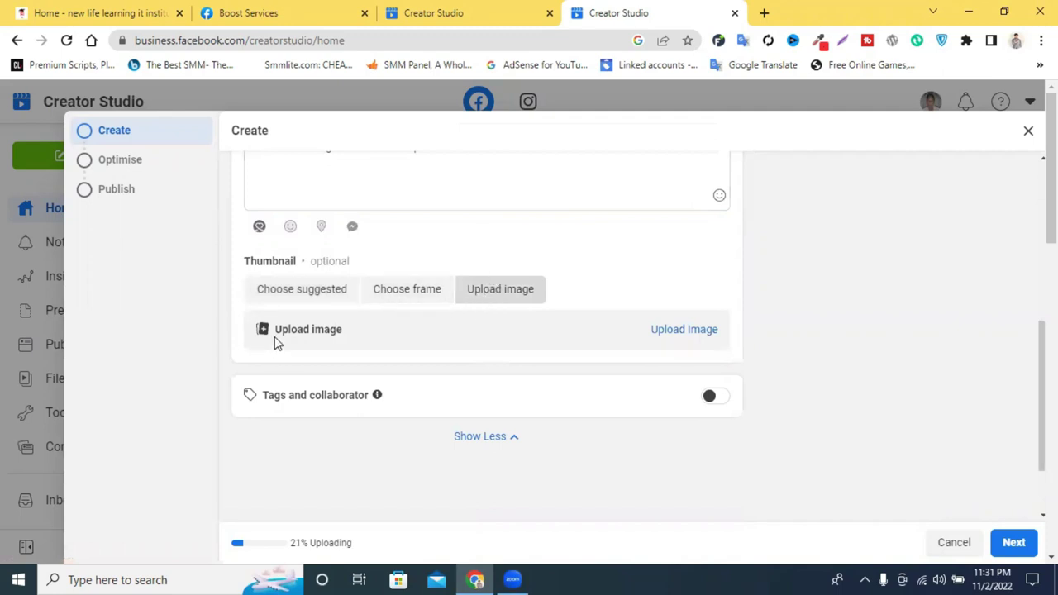
left_click(672, 332)
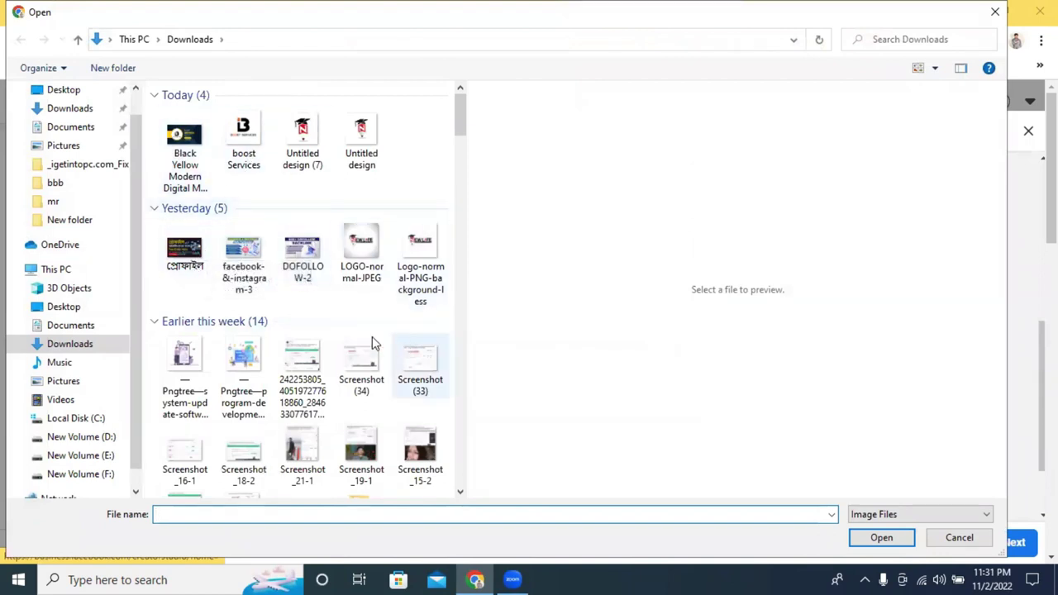
left_click(184, 248)
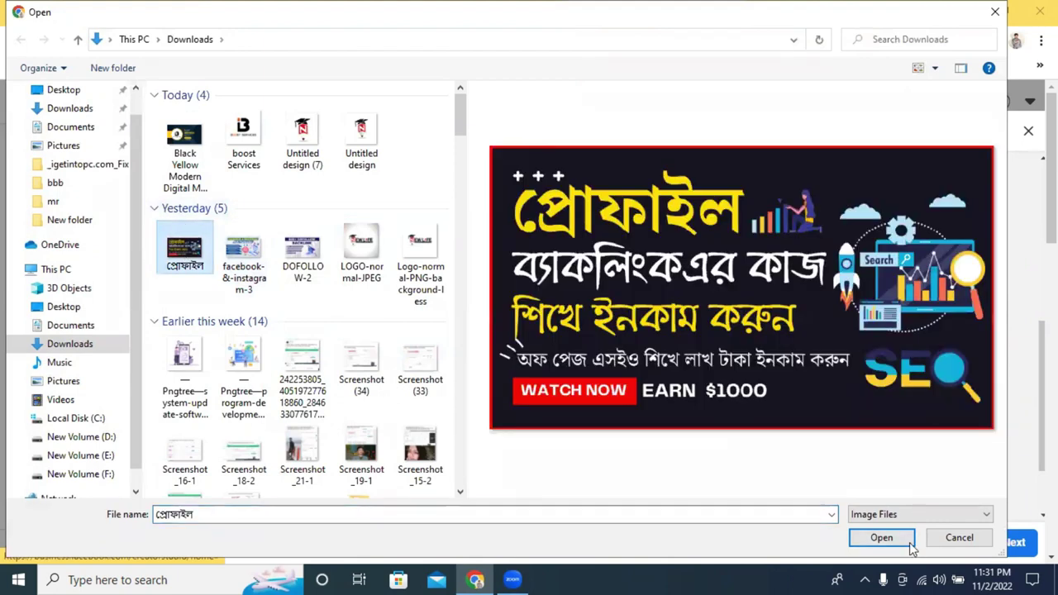
left_click(184, 148)
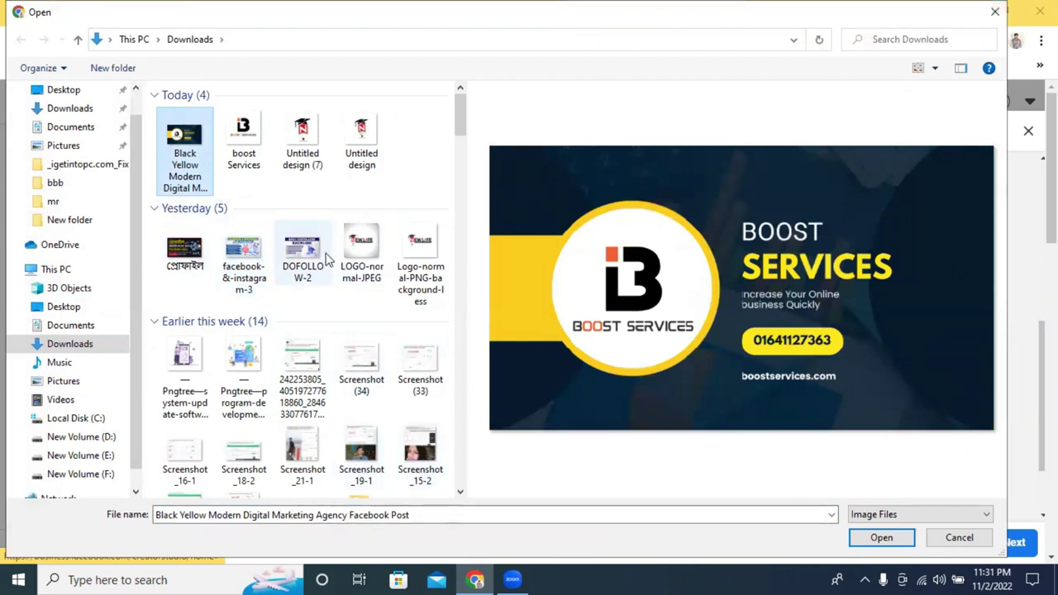
left_click(246, 153)
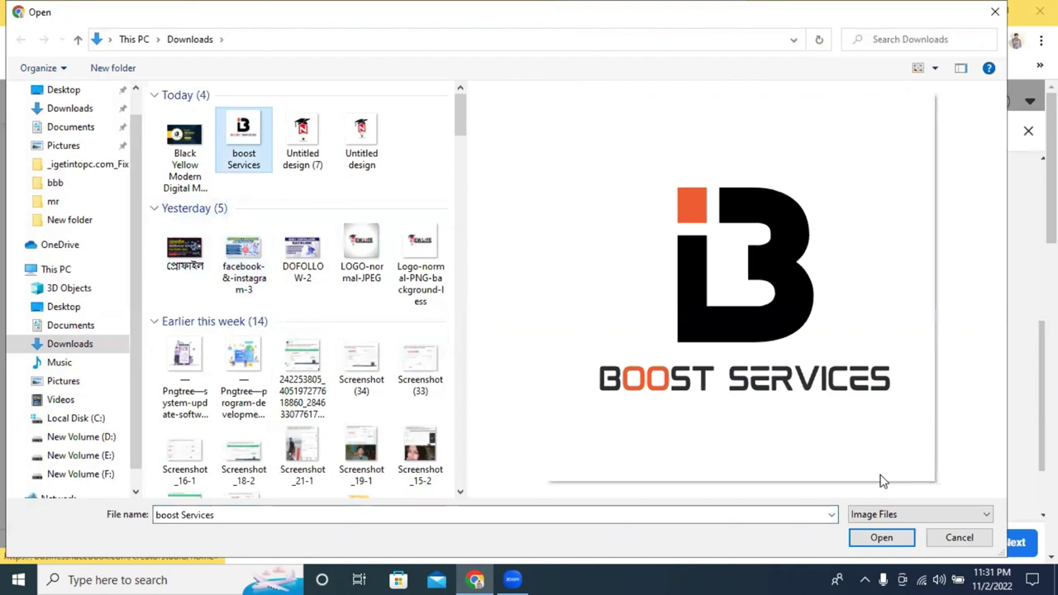
left_click(874, 541)
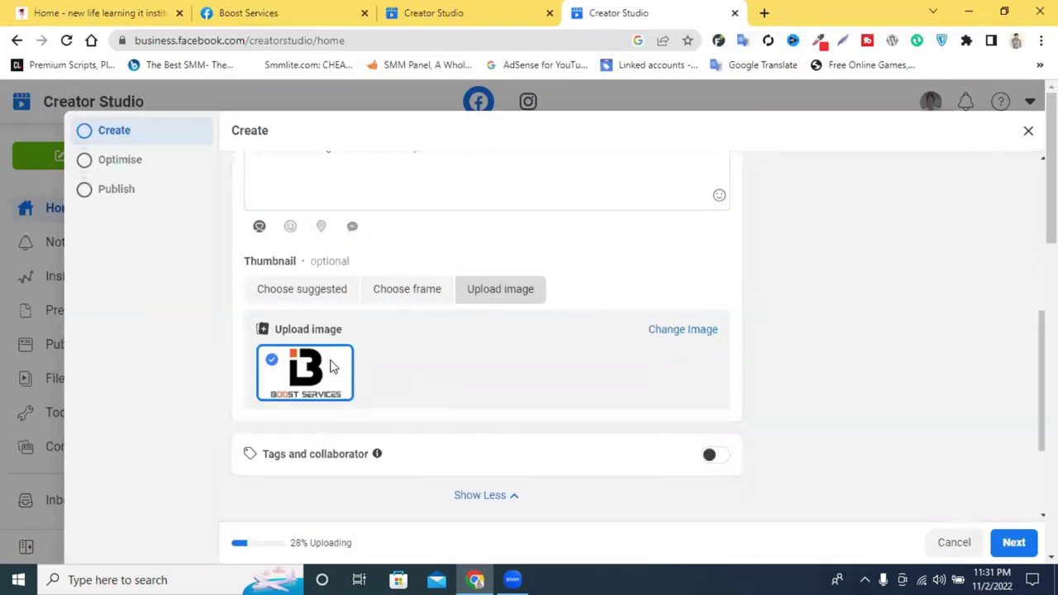
Enable Tags and collaborator, try entering the tag "digital marketing", and switch the option off again
scroll(405, 318, "down", 2)
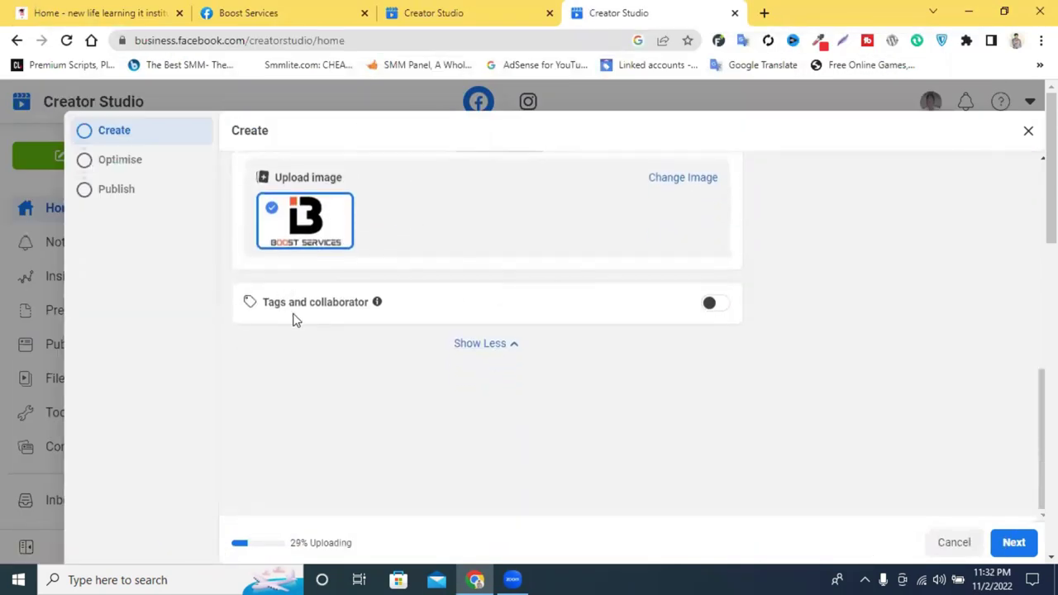
left_click(714, 304)
left_click(376, 328)
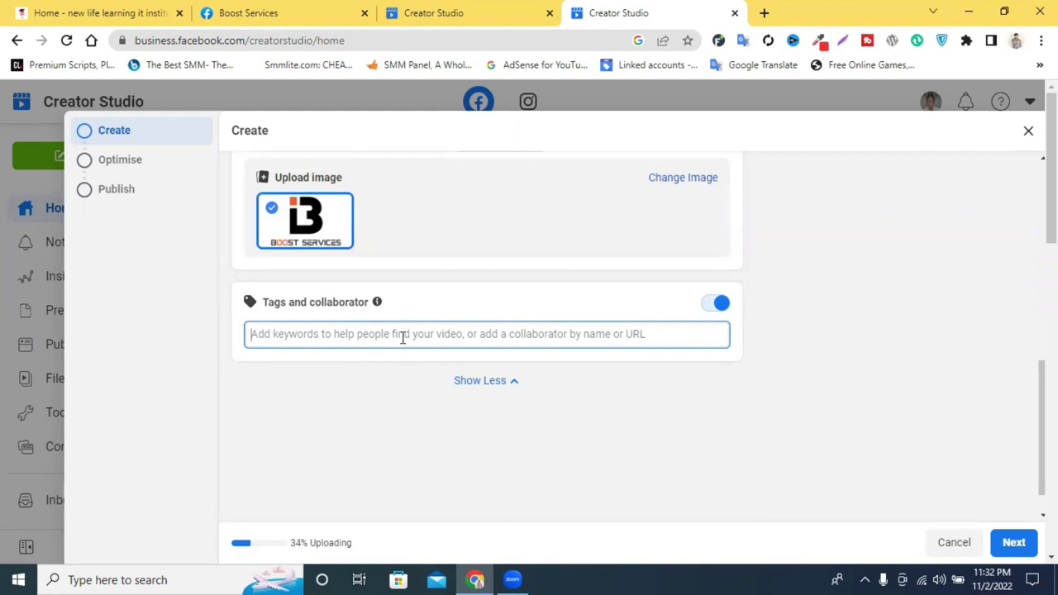
left_click(403, 334)
type("it")
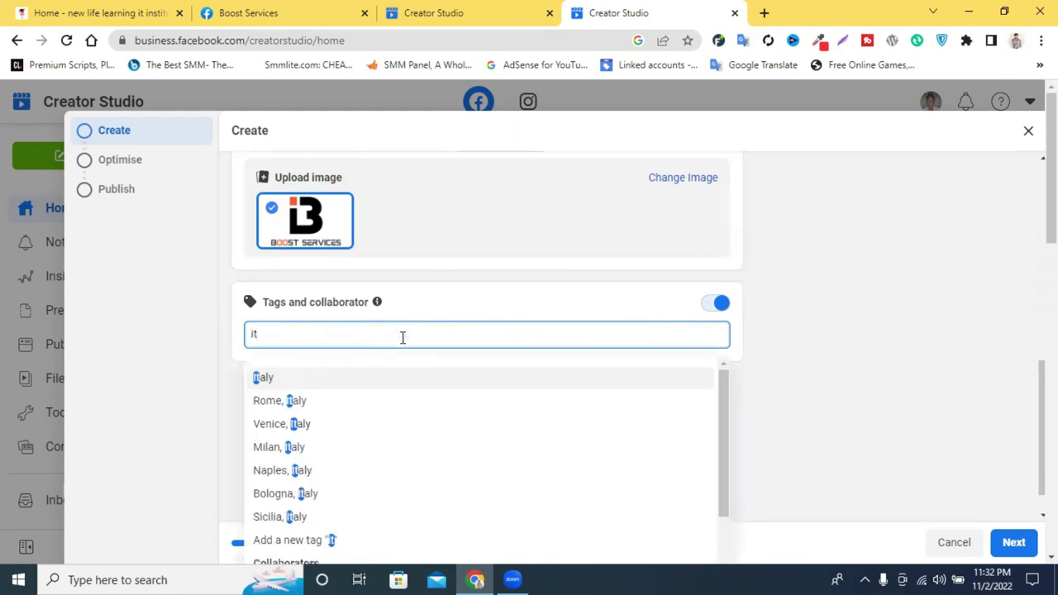
key("BackSpace")
key("BackSpace")
type("dig")
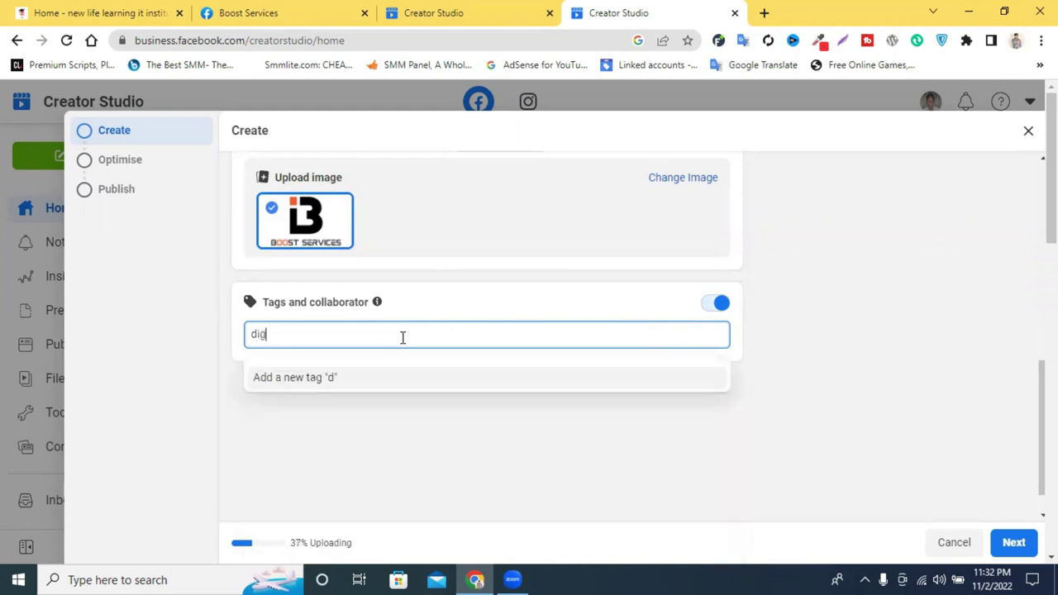
type("ital ")
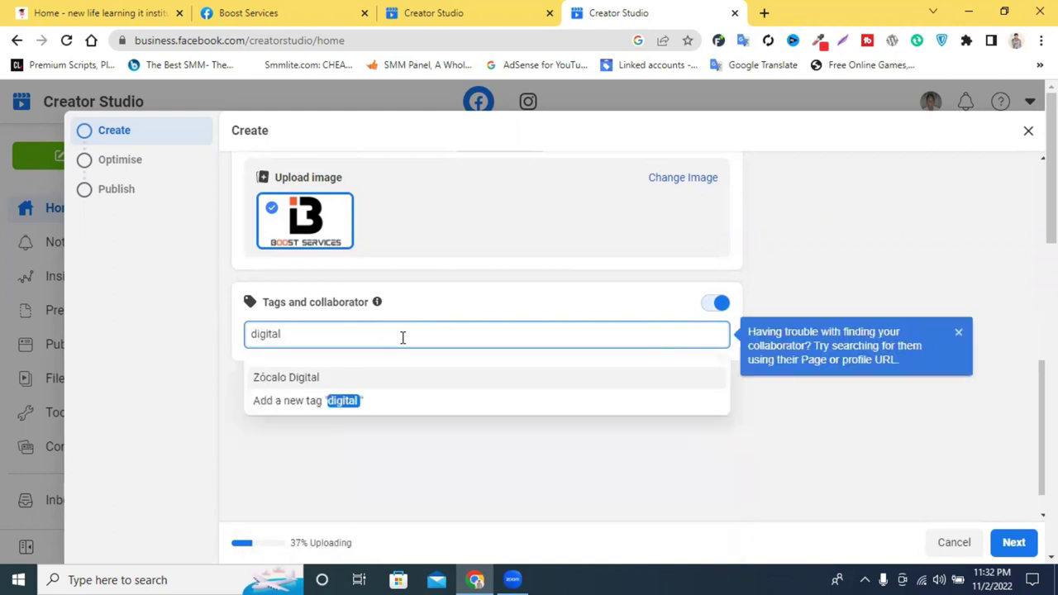
type(" mar")
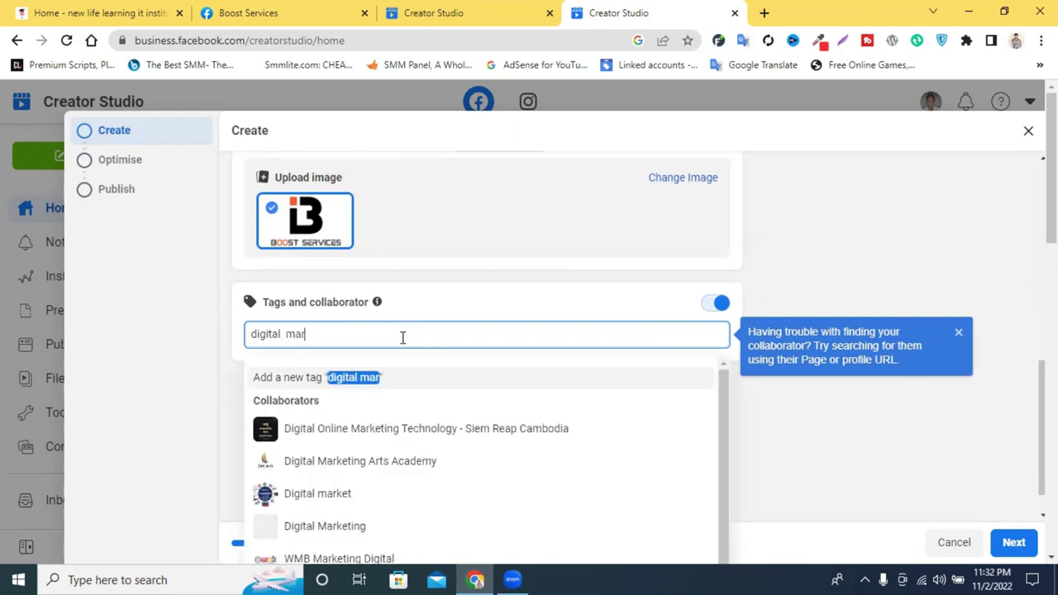
type("ket")
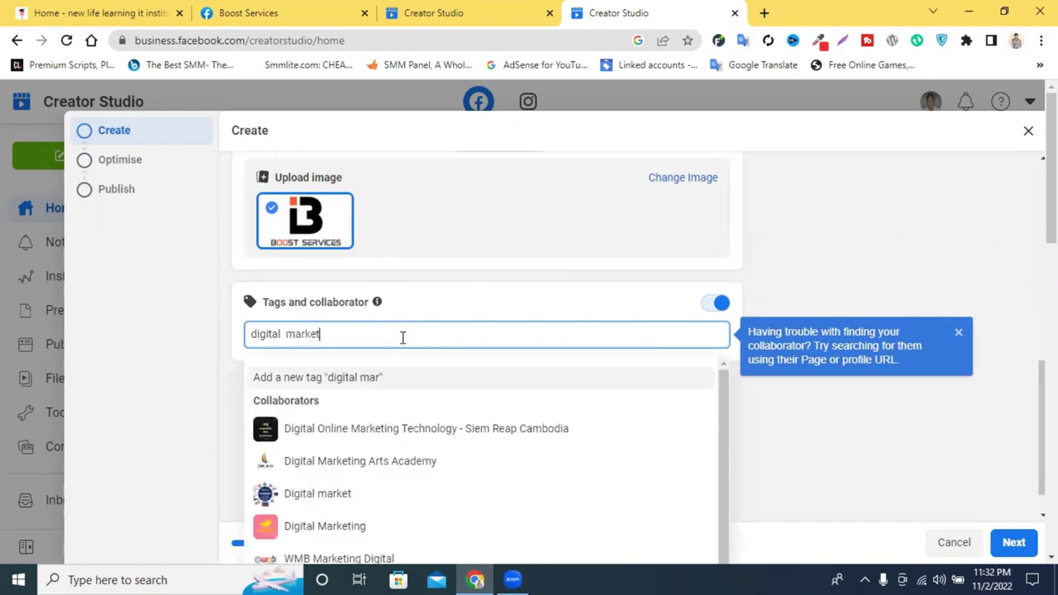
type("ingh")
key("BackSpace")
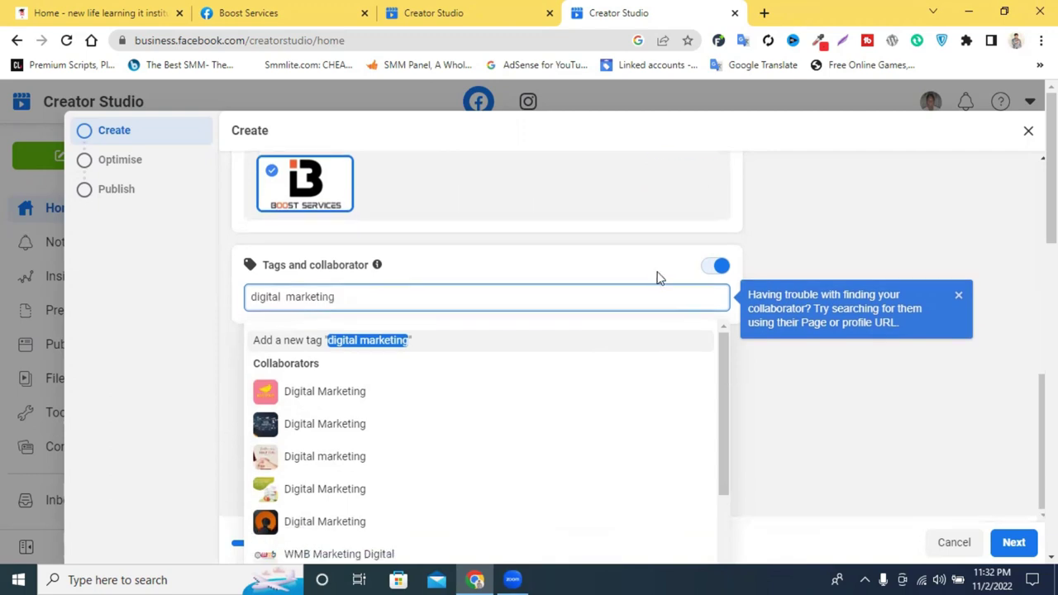
left_click(713, 266)
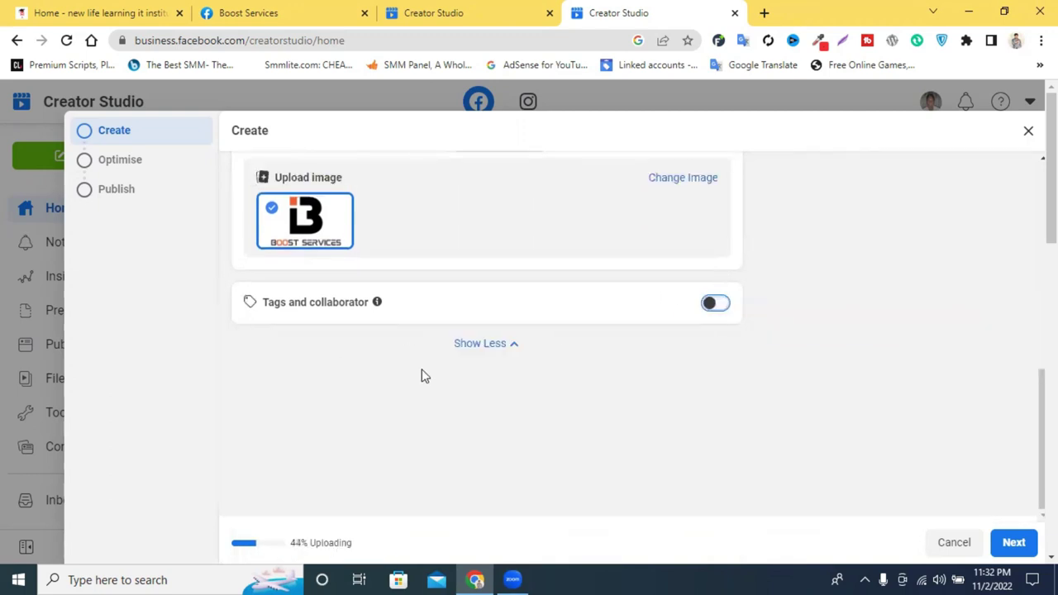
Advance past Optimise to the Publish stage, view the Feed distribution settings and close them without saving
left_click(1016, 547)
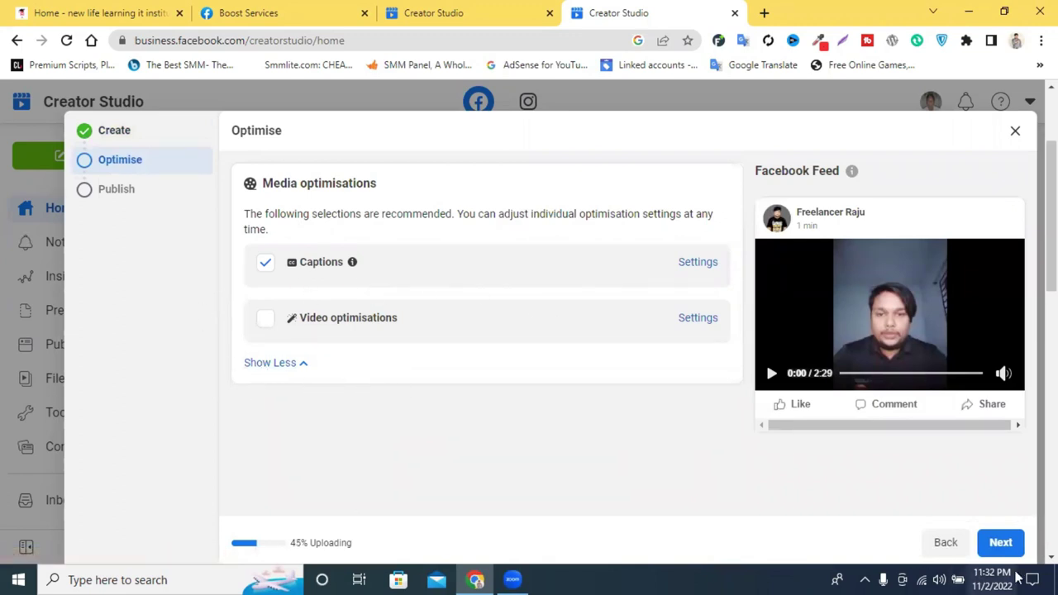
left_click(1000, 542)
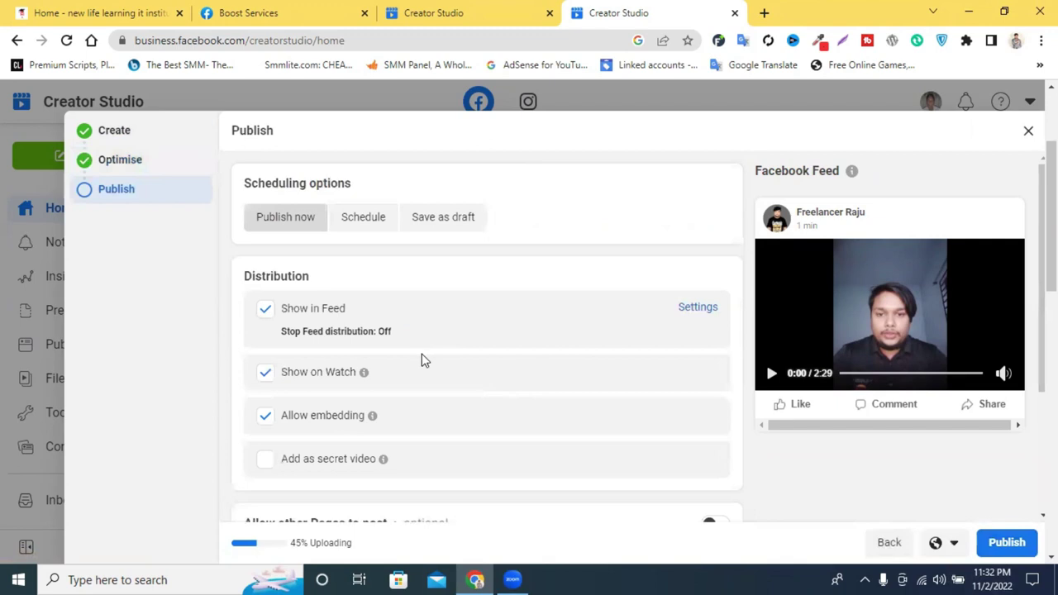
scroll(422, 360, "down", 1)
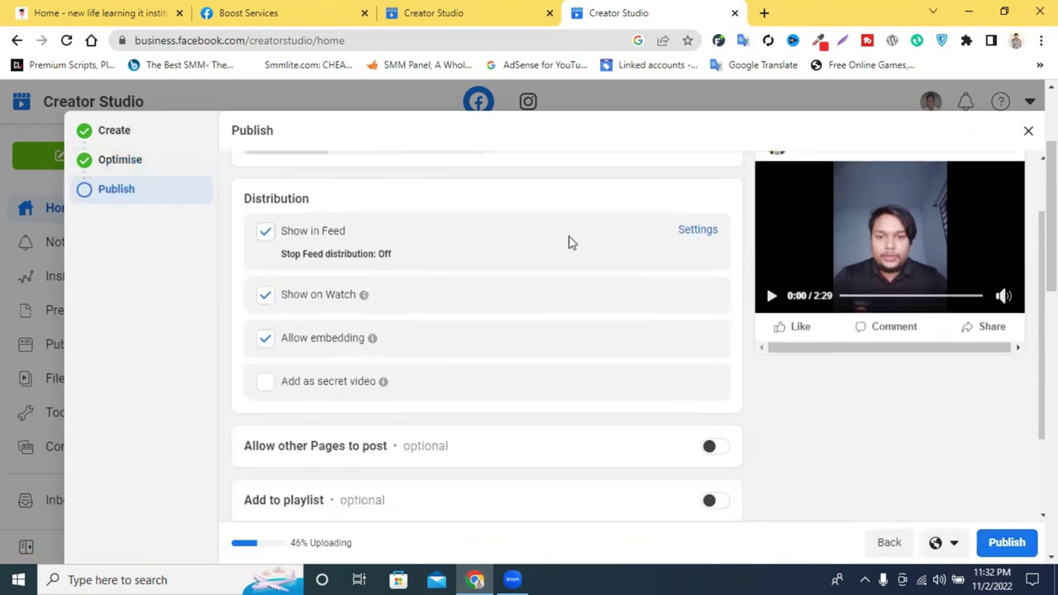
left_click(707, 234)
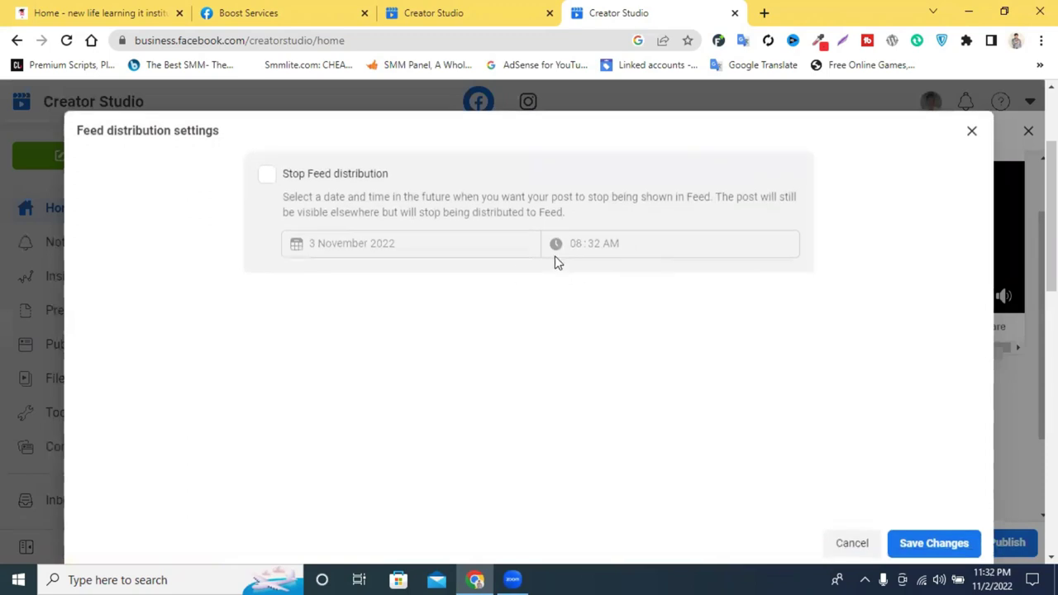
left_click(971, 130)
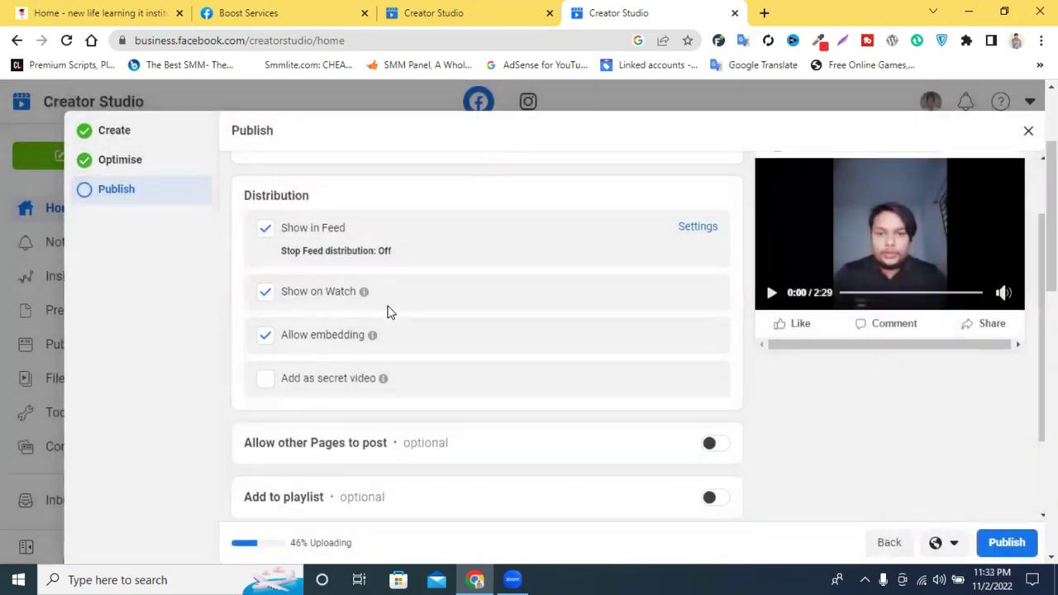
Enable Allow other Pages to post, look at the list of selectable Pages, and disable the option again
scroll(248, 347, "down", 2)
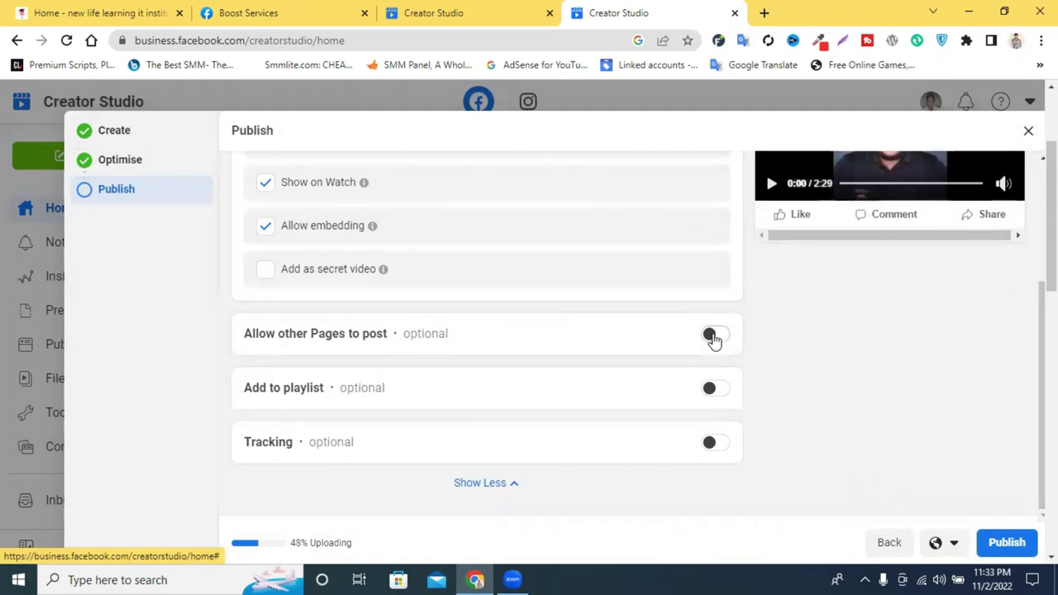
left_click(713, 336)
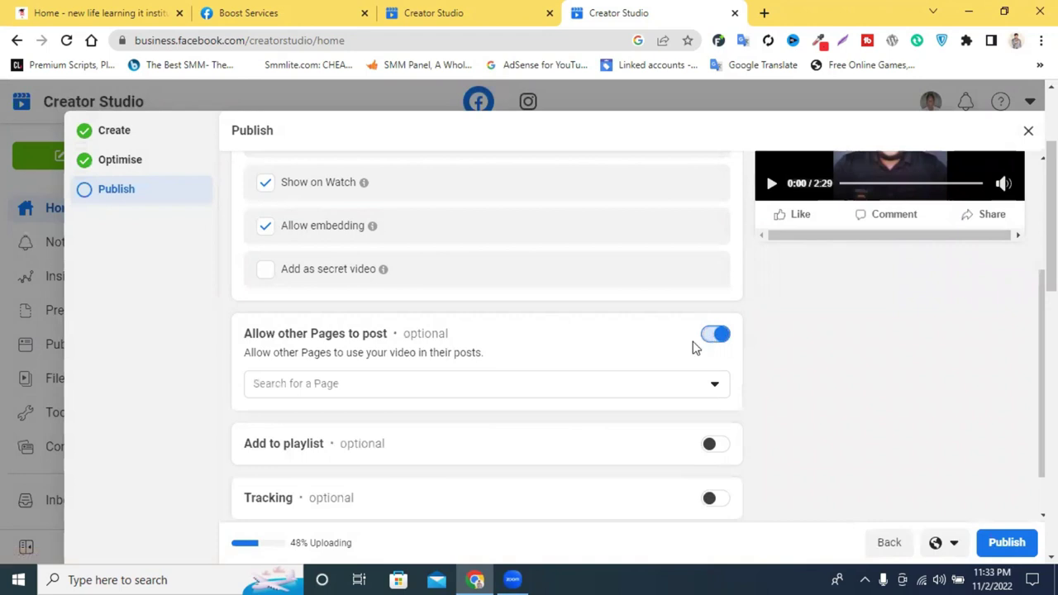
left_click(529, 395)
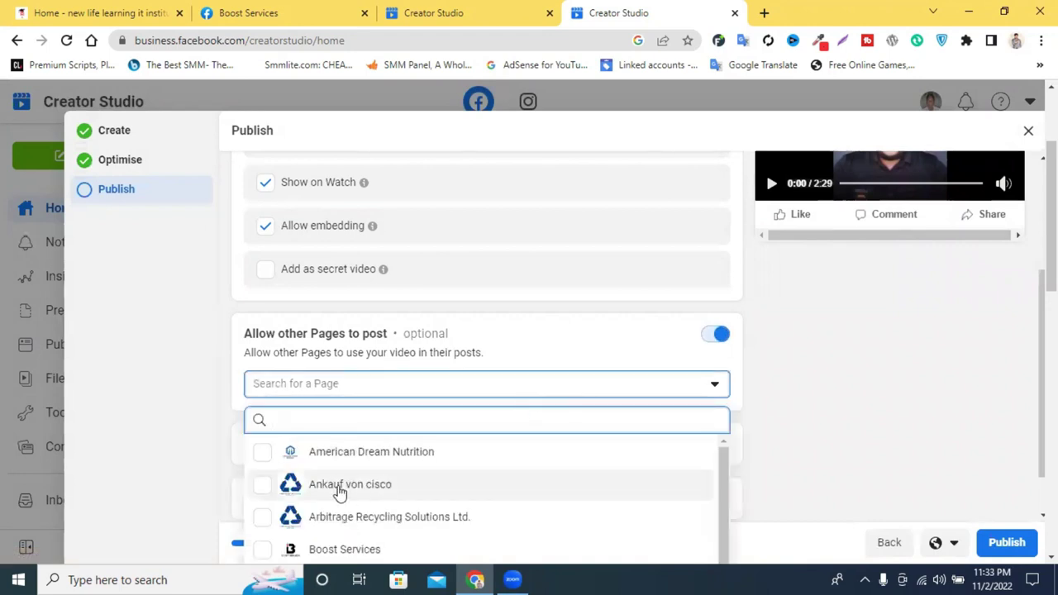
left_click(717, 336)
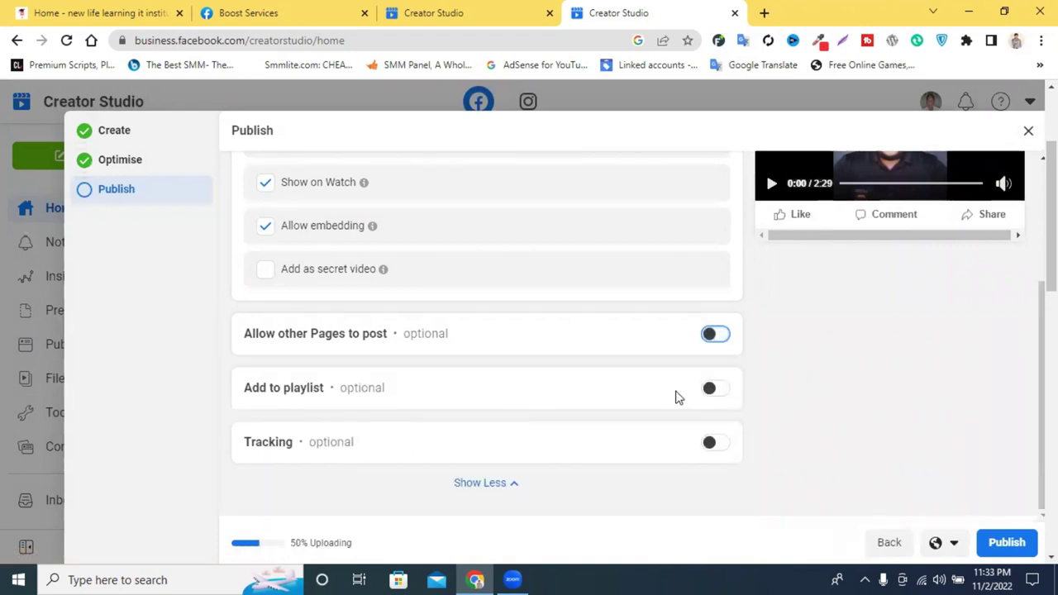
Enable Add to playlist and start a new playlist titled "ffff", closing the form without creating it
left_click(716, 390)
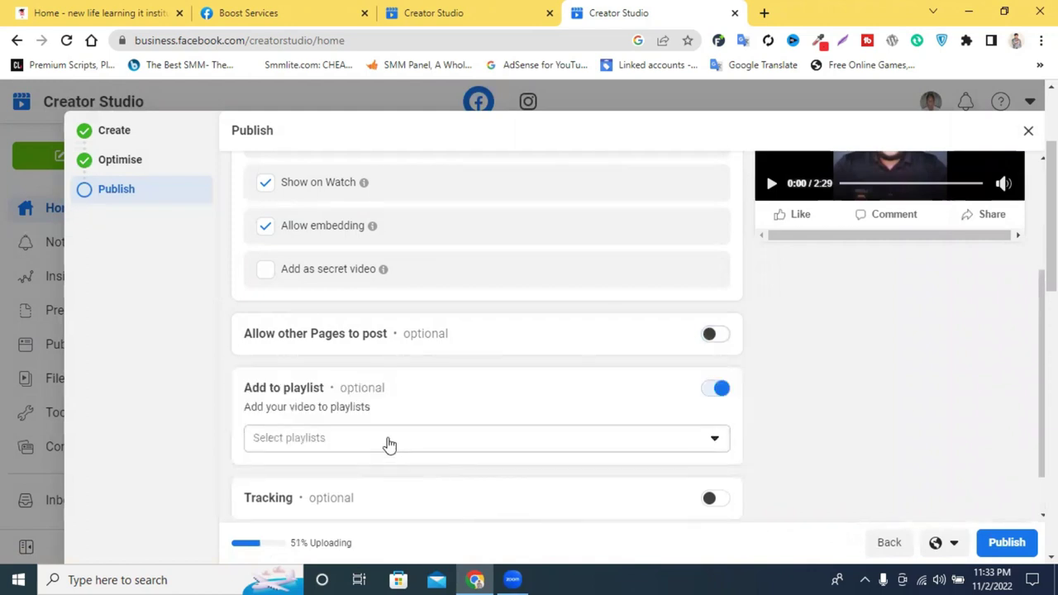
left_click(389, 440)
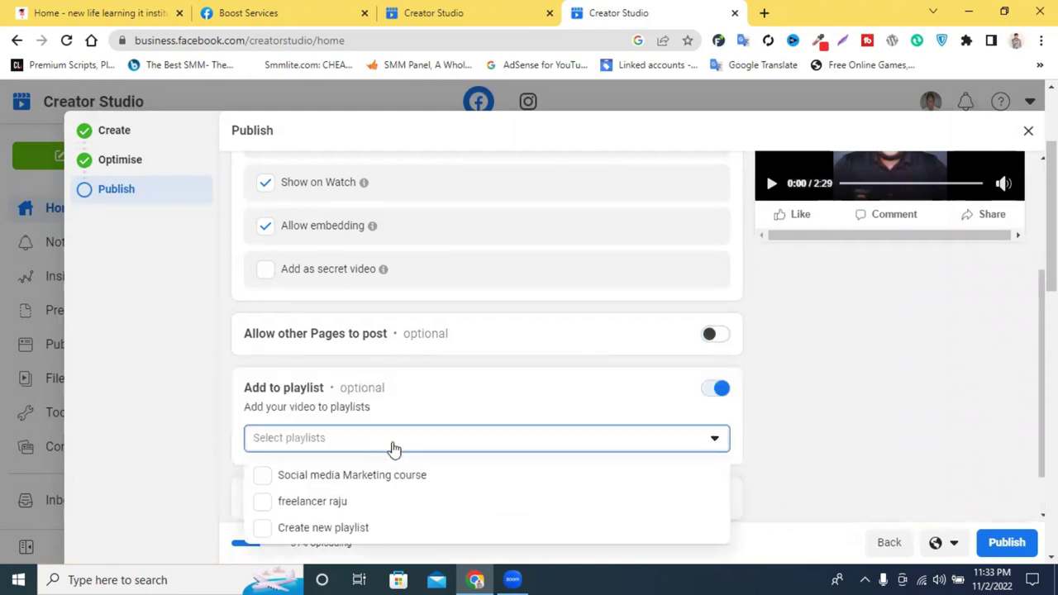
left_click(355, 530)
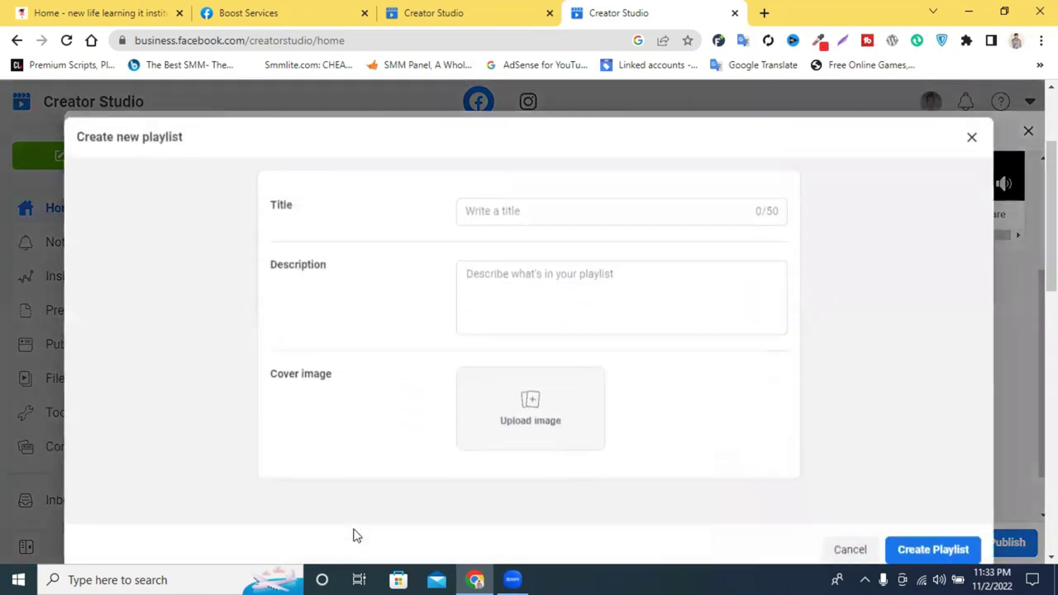
left_click(499, 203)
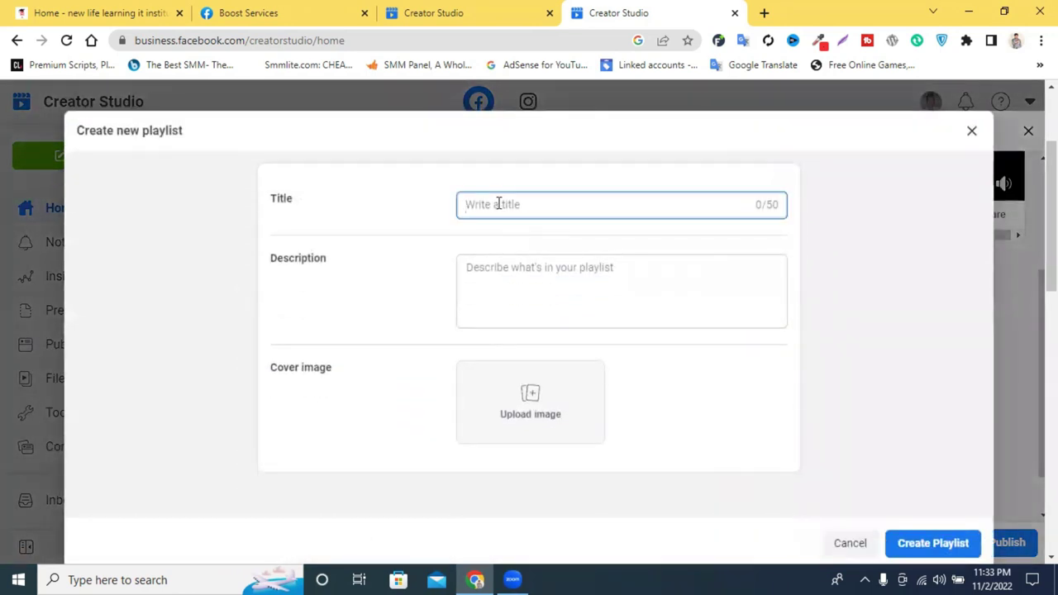
type("ffff")
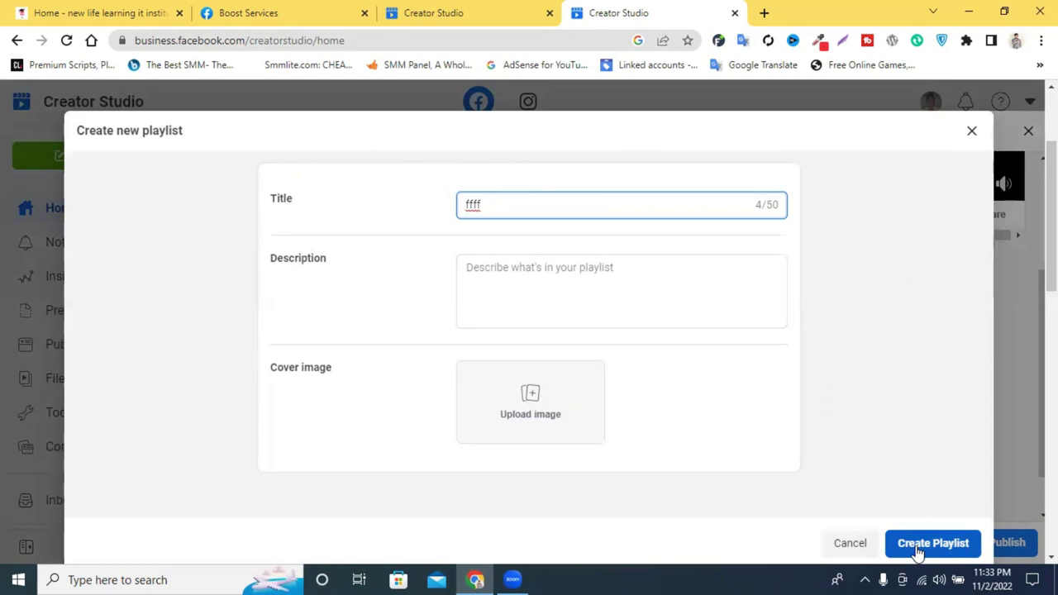
left_click(971, 131)
Enable Tracking for the video and view its custom label and Universal ID fields
scroll(390, 291, "down", 1)
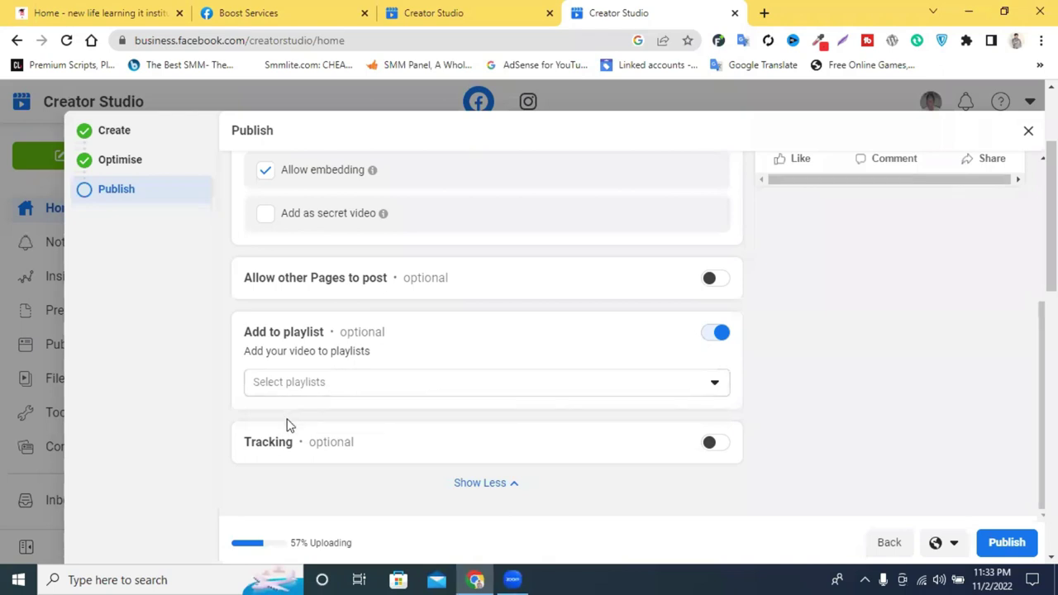
left_click(716, 444)
scroll(524, 399, "down", 2)
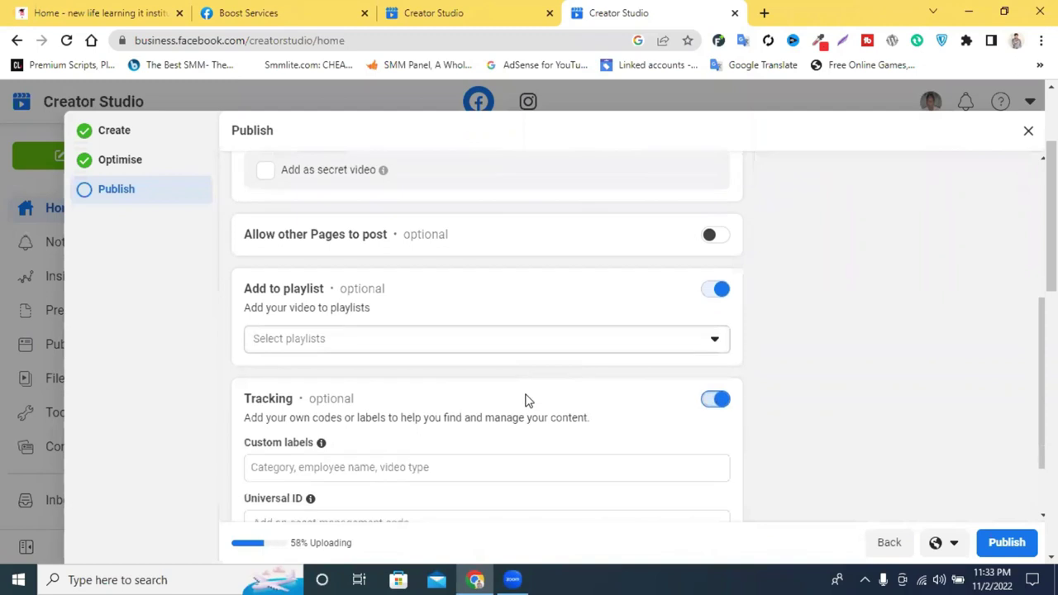
Add the custom tracking labels digital marketing, facebook promotion, Social media marketing and online course to the video
left_click(337, 378)
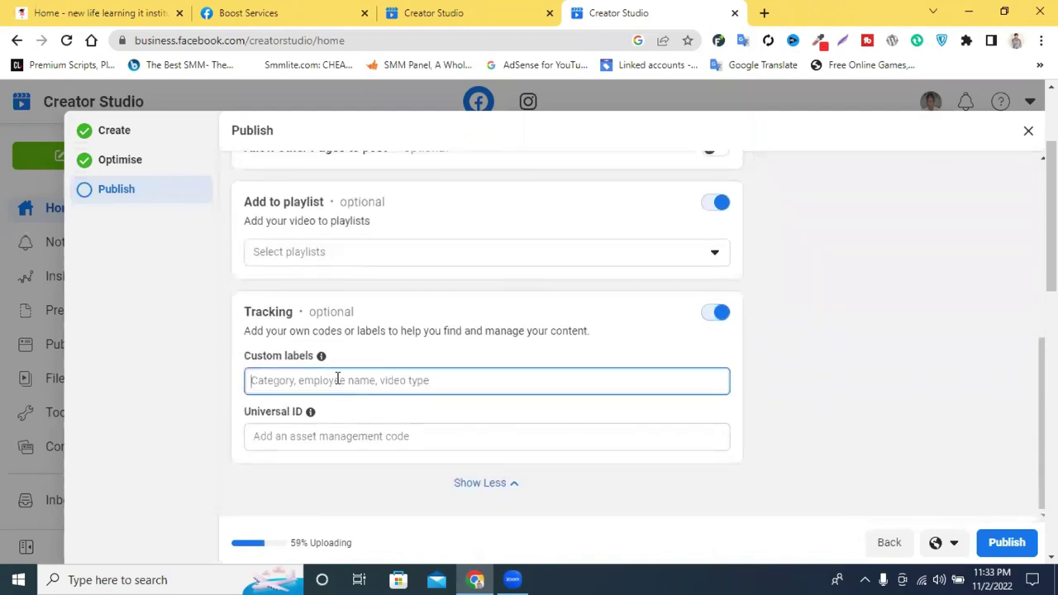
type("di")
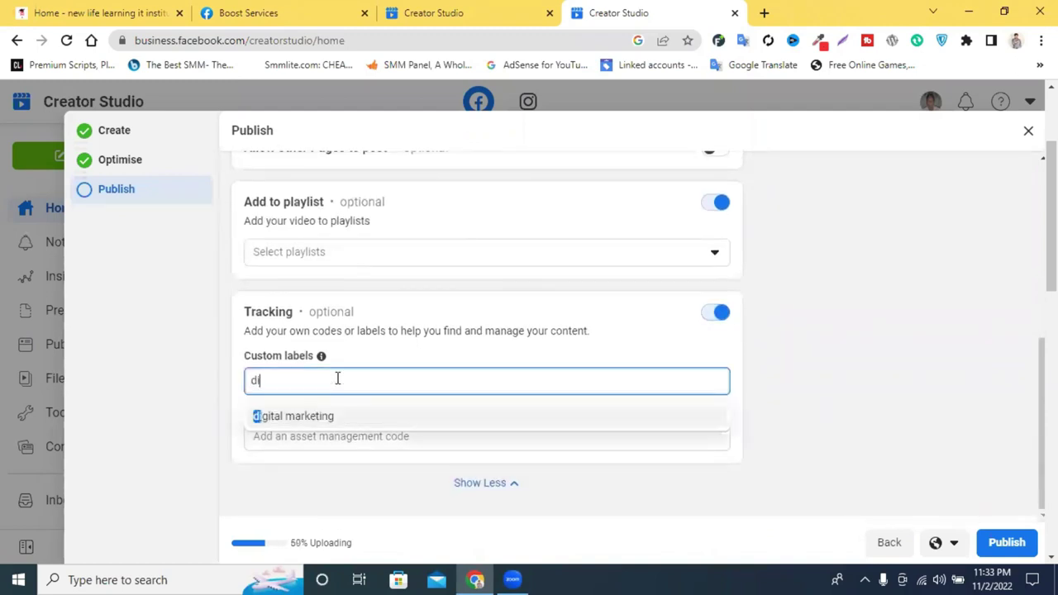
left_click(331, 417)
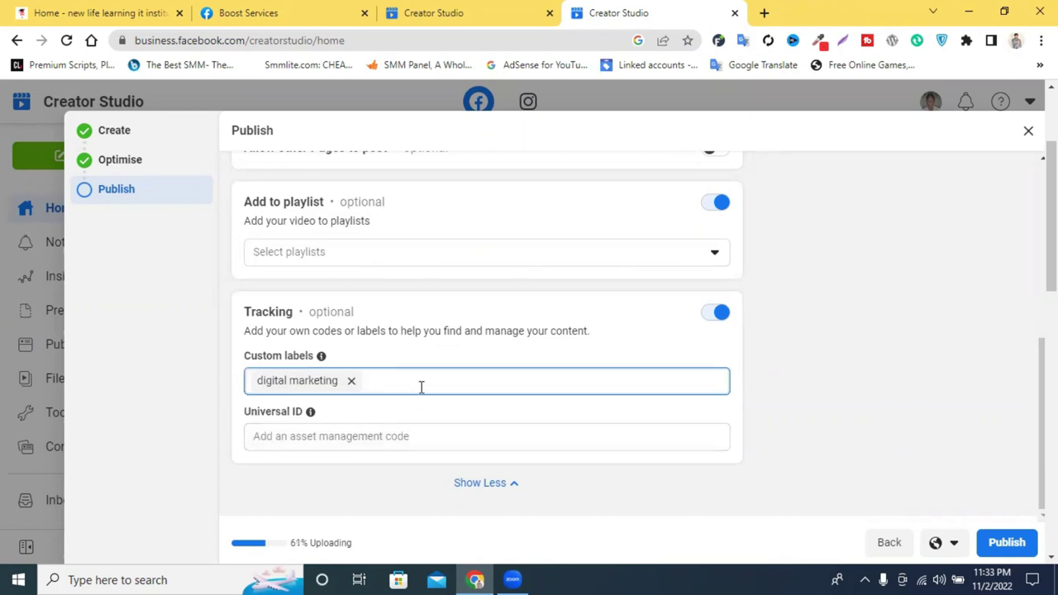
type("fac")
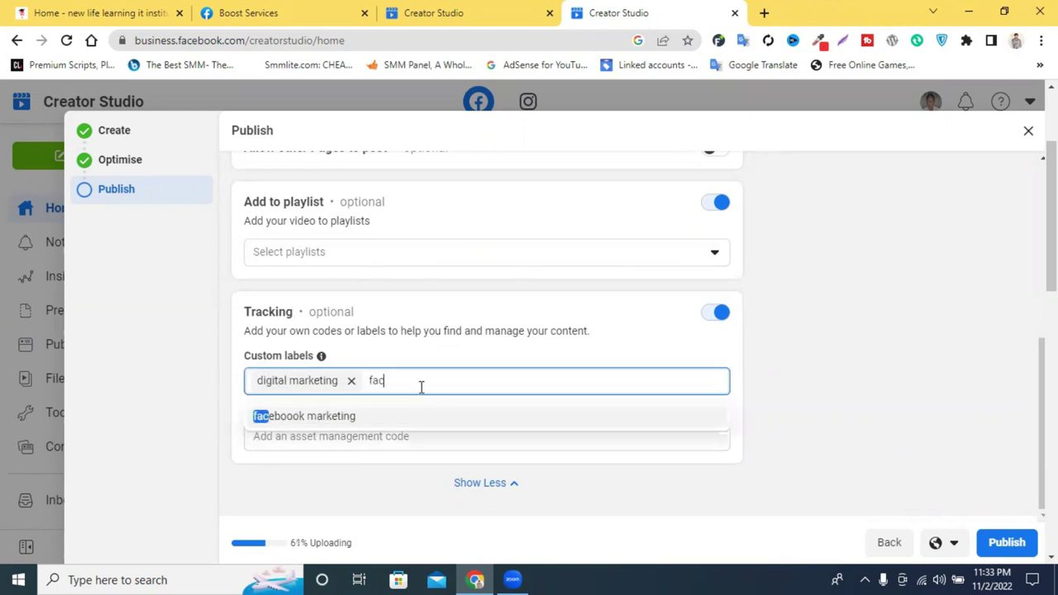
type("ebook")
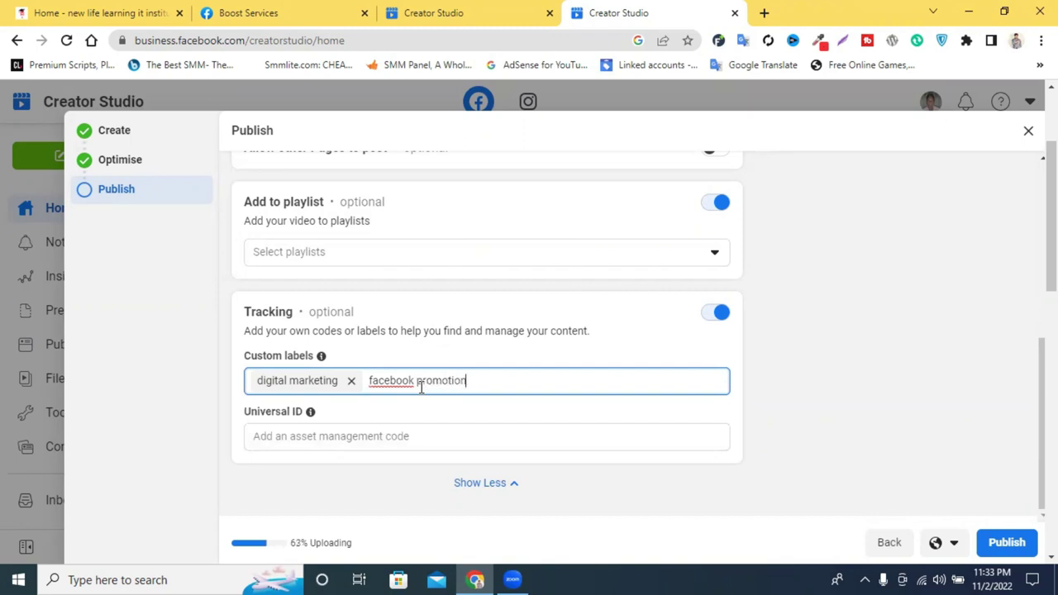
type(" promotion")
key("Return")
left_click(307, 231)
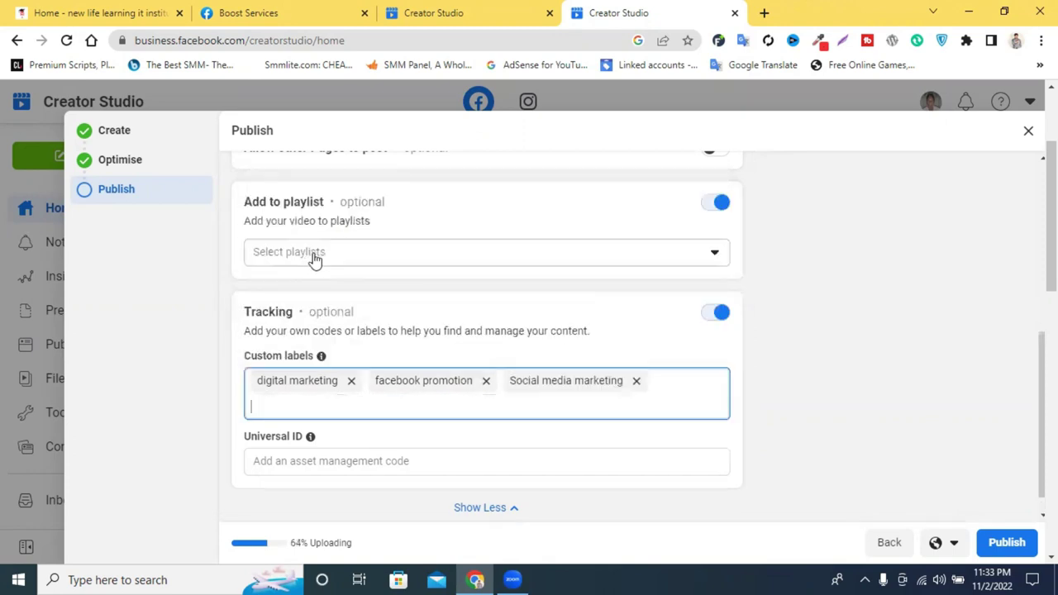
type("online")
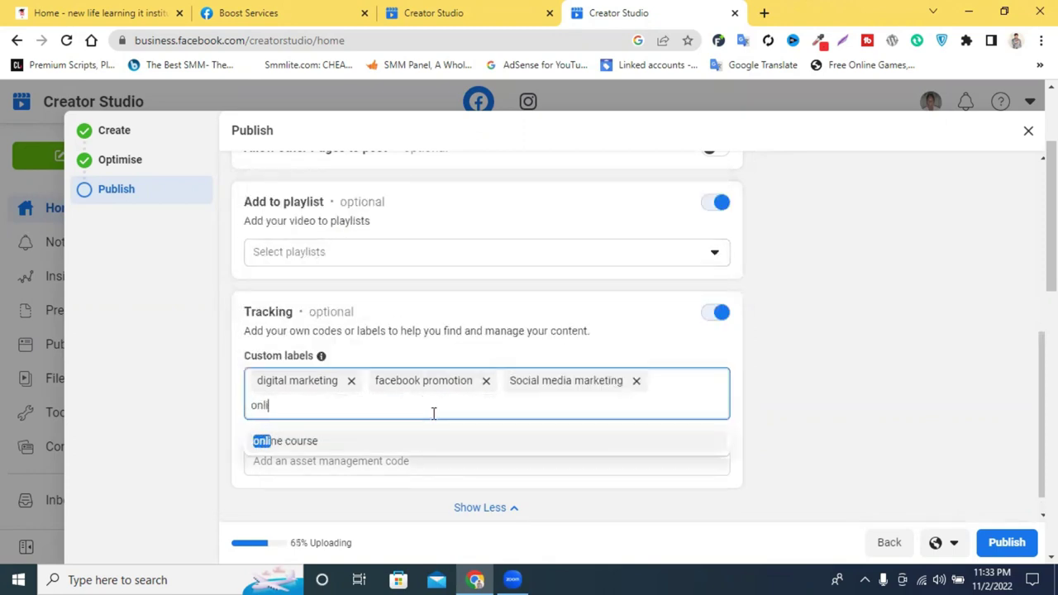
left_click(299, 441)
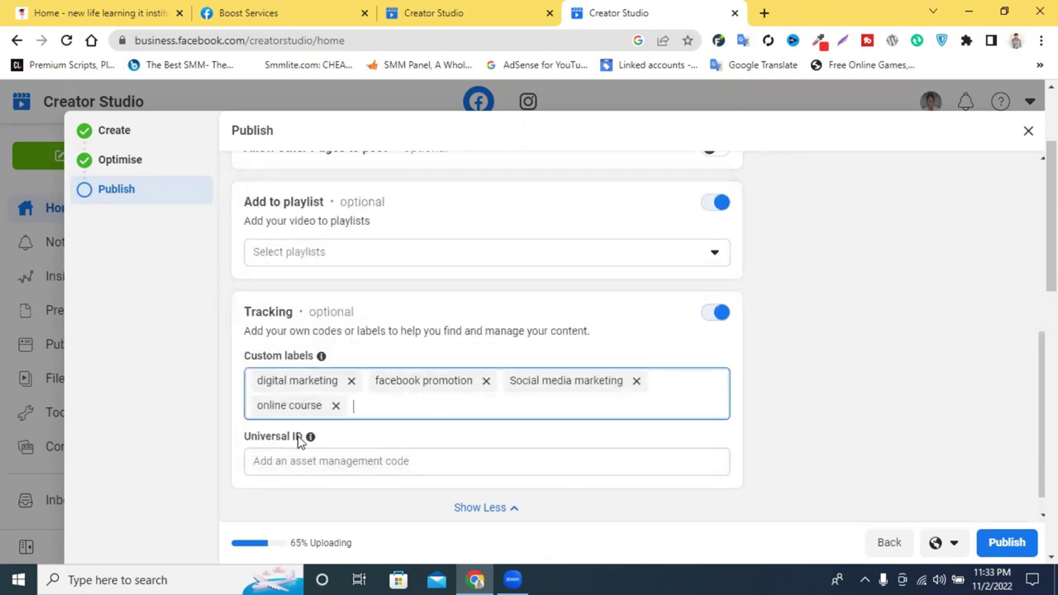
scroll(525, 423, "down", 1)
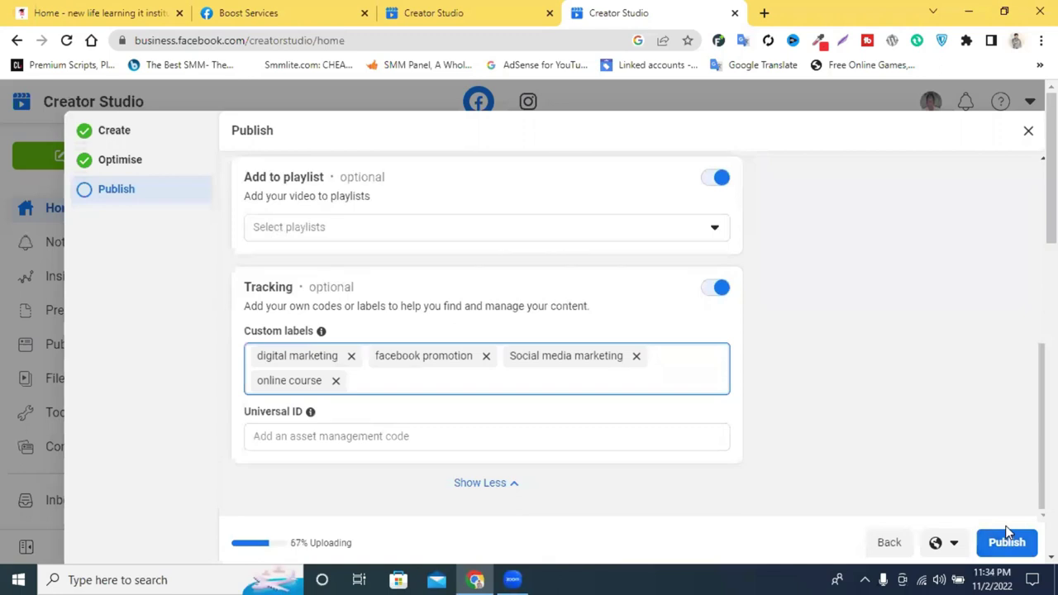
Exit the video upload without saving and return to the Boost Services publishing tools at the Forms Library
left_click(1027, 132)
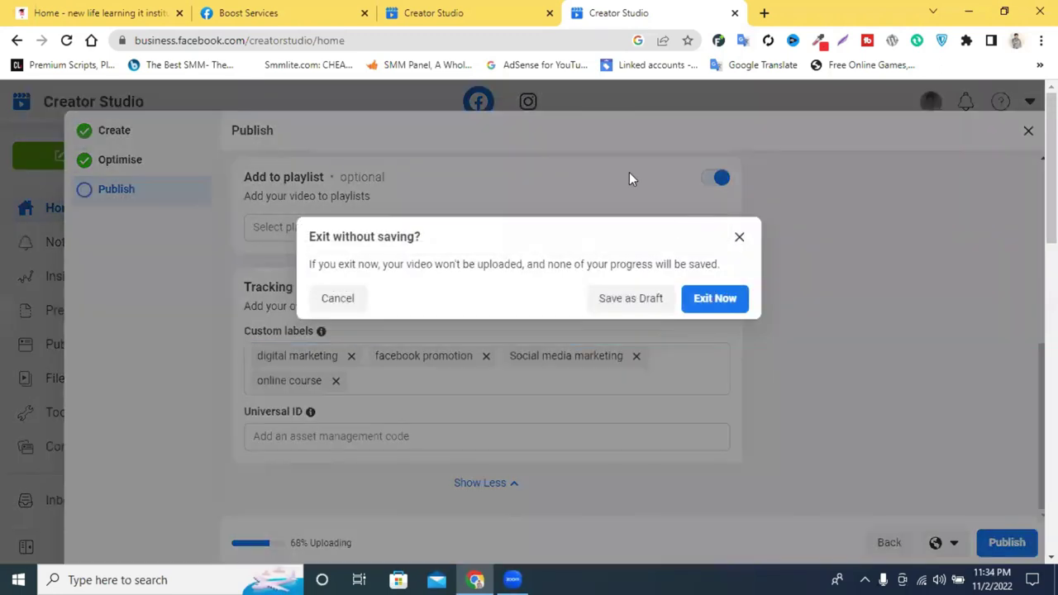
left_click(718, 301)
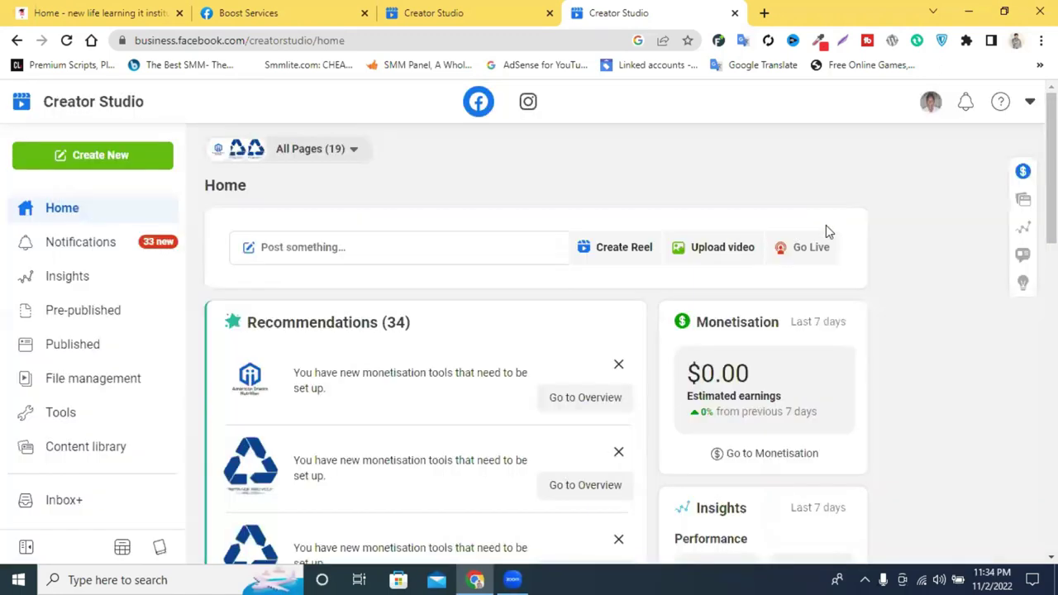
left_click(285, 8)
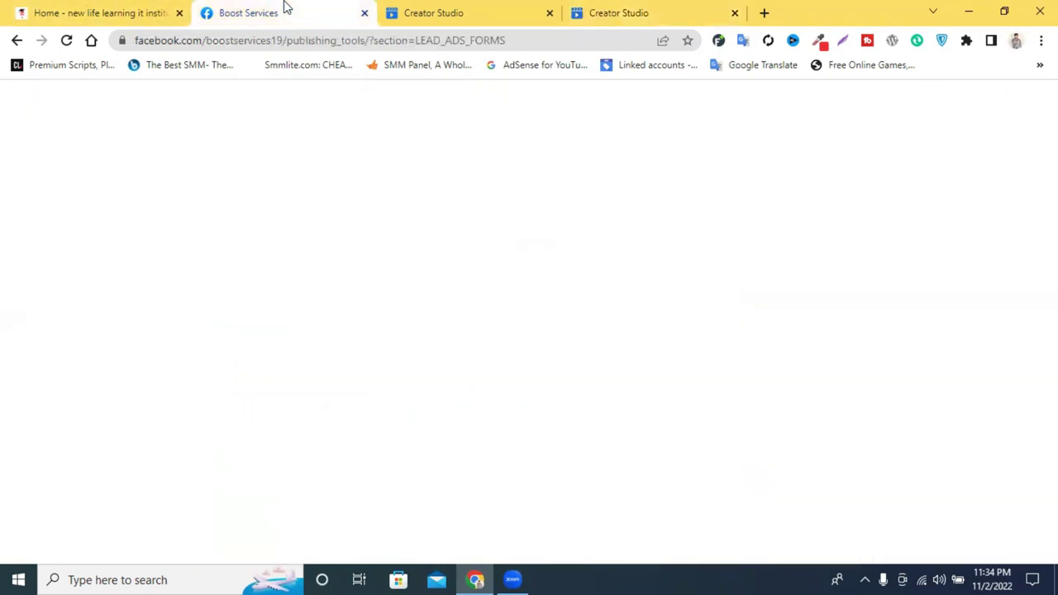
left_click(111, 10)
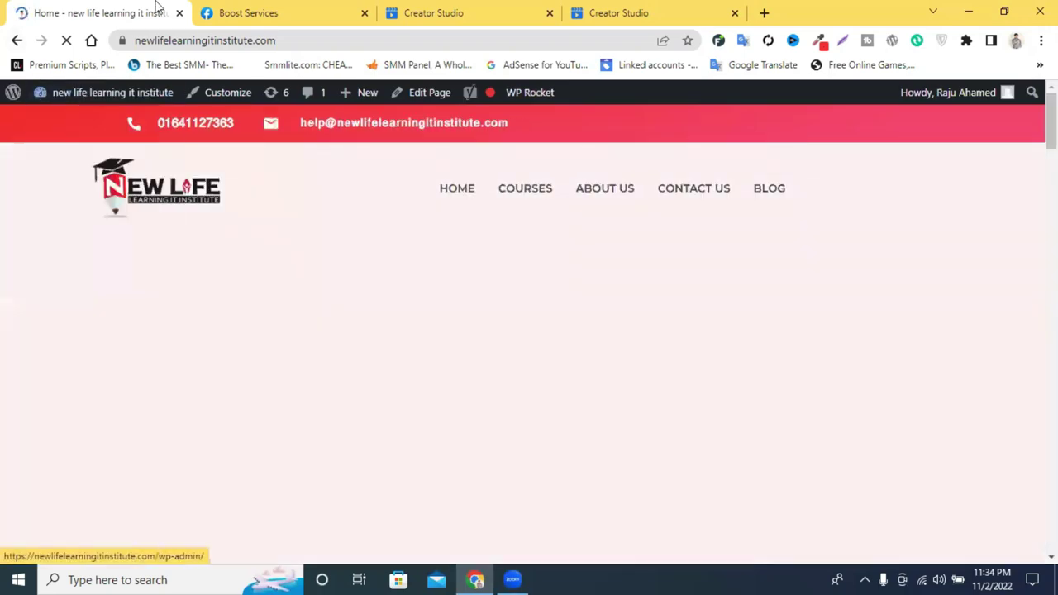
left_click(237, 6)
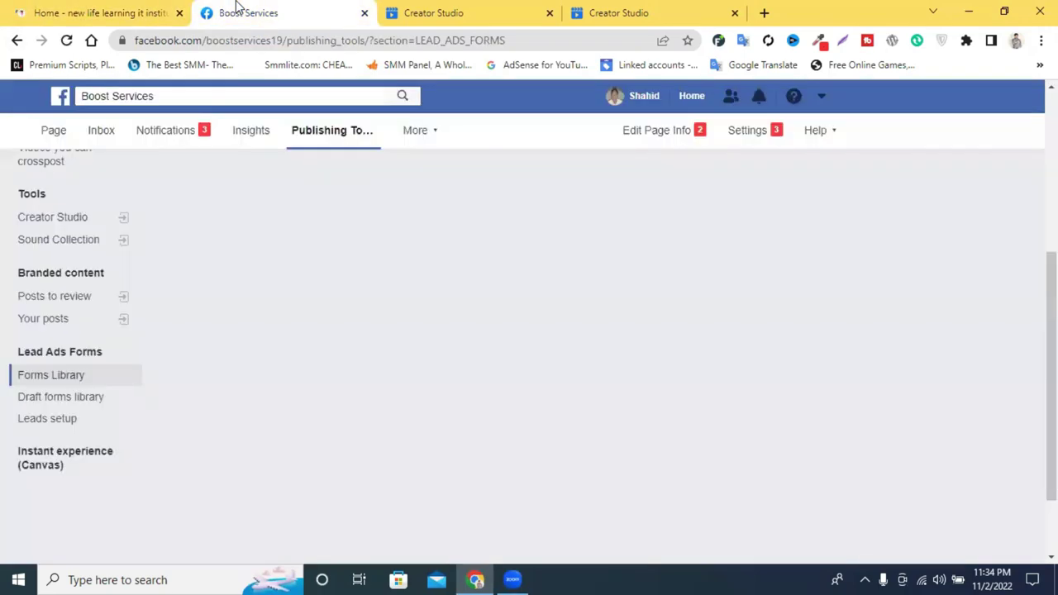
scroll(83, 410, "up", 2)
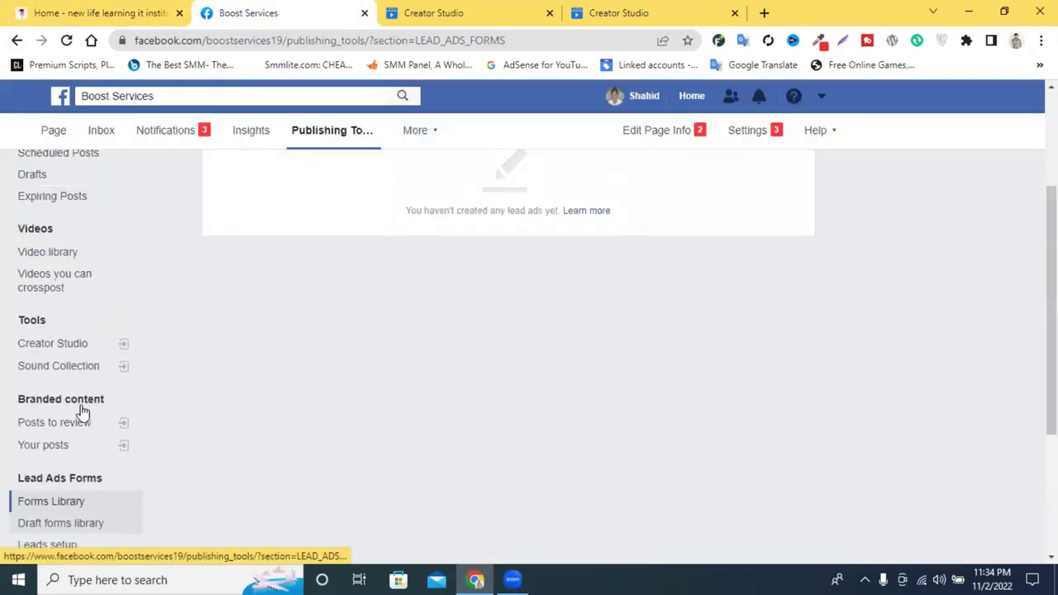
scroll(83, 411, "up", 2)
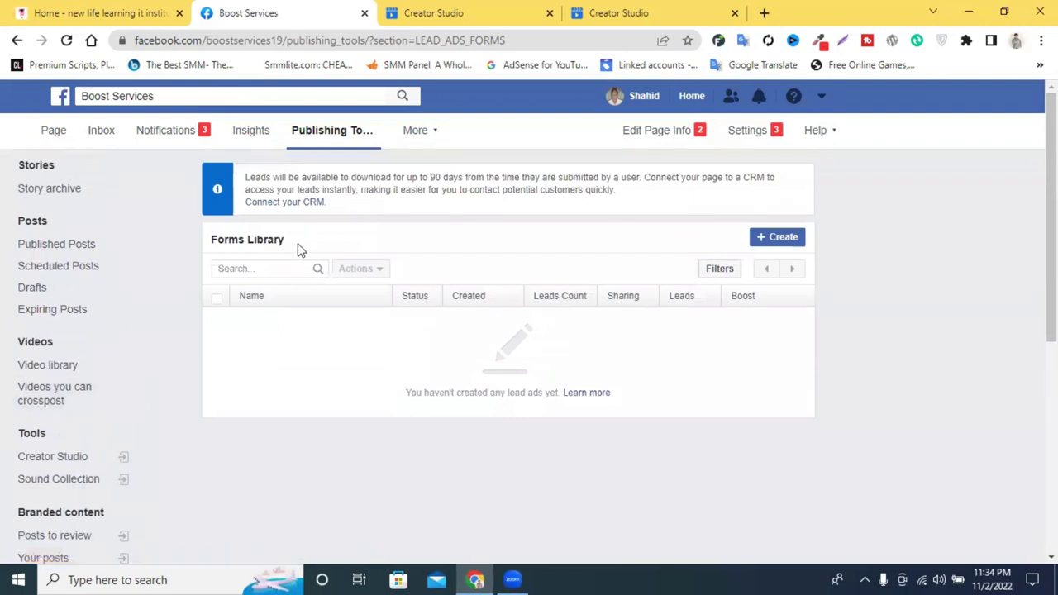
Go back to the Boost Services Page management view and open Page quality
left_click(16, 40)
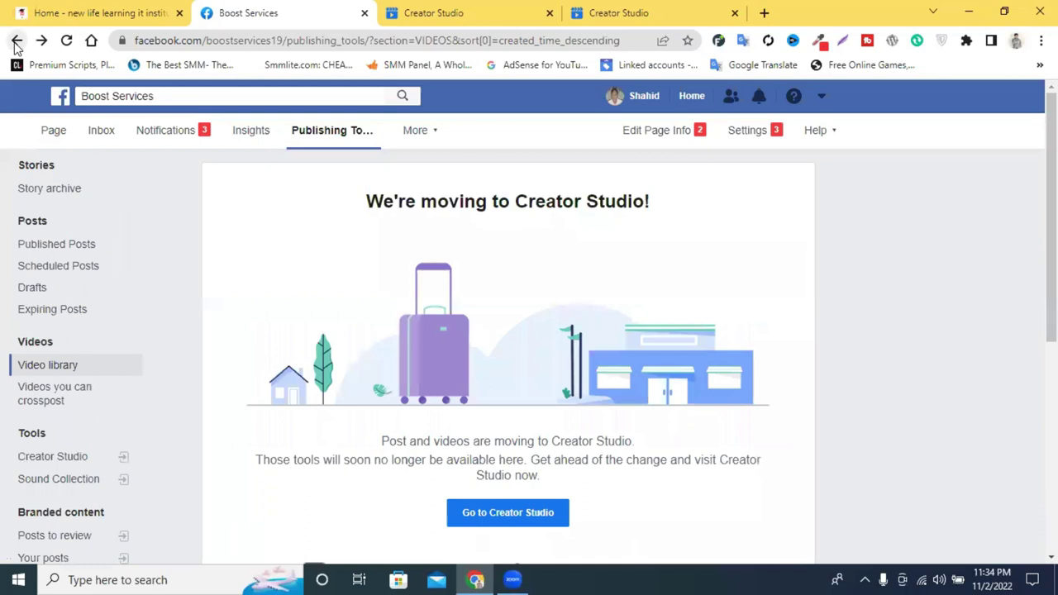
left_click(16, 41)
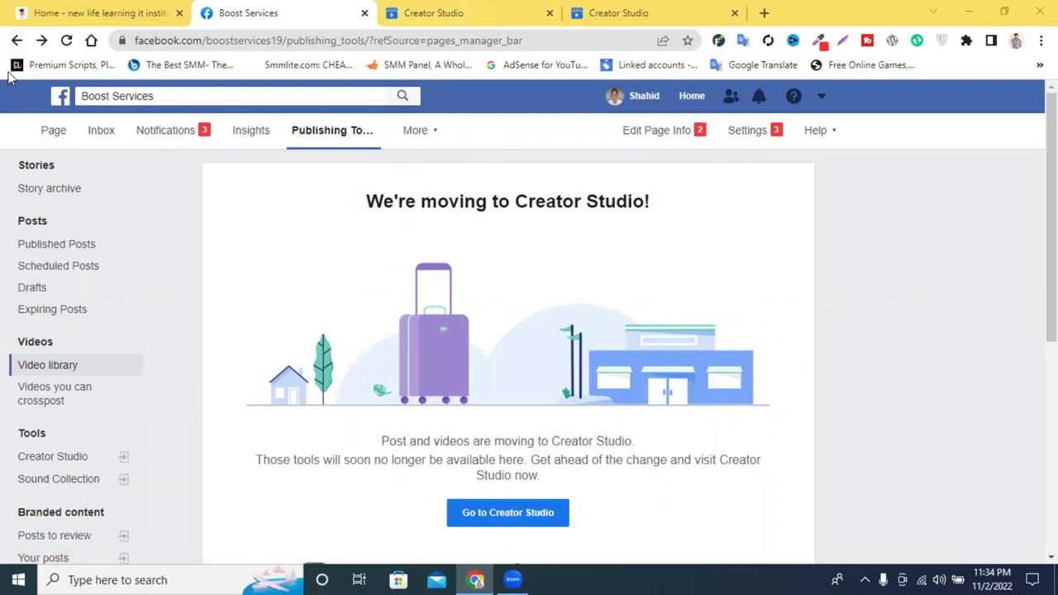
left_click(16, 40)
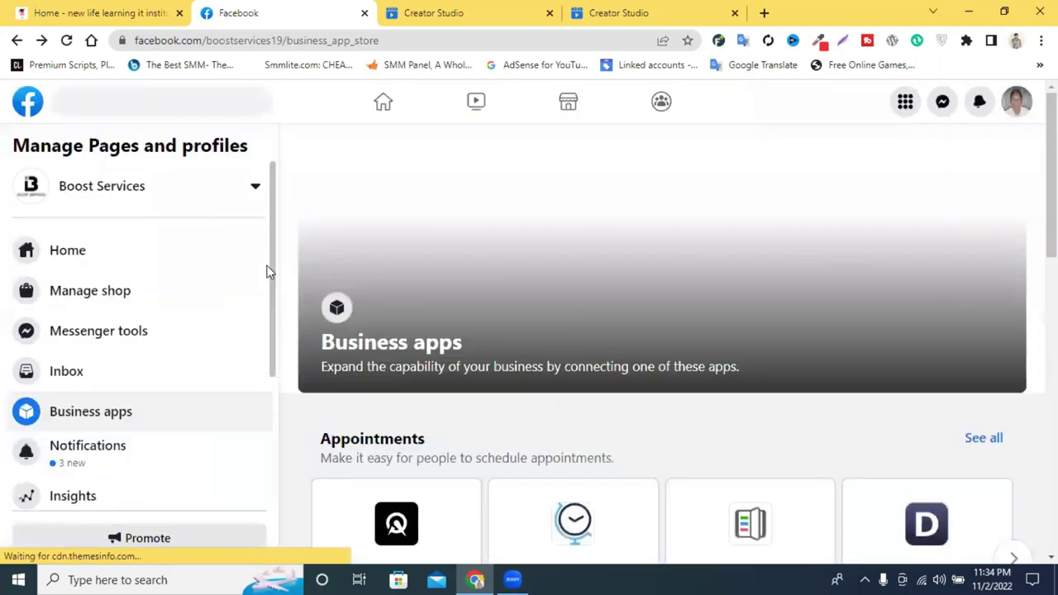
scroll(168, 350, "down", 3)
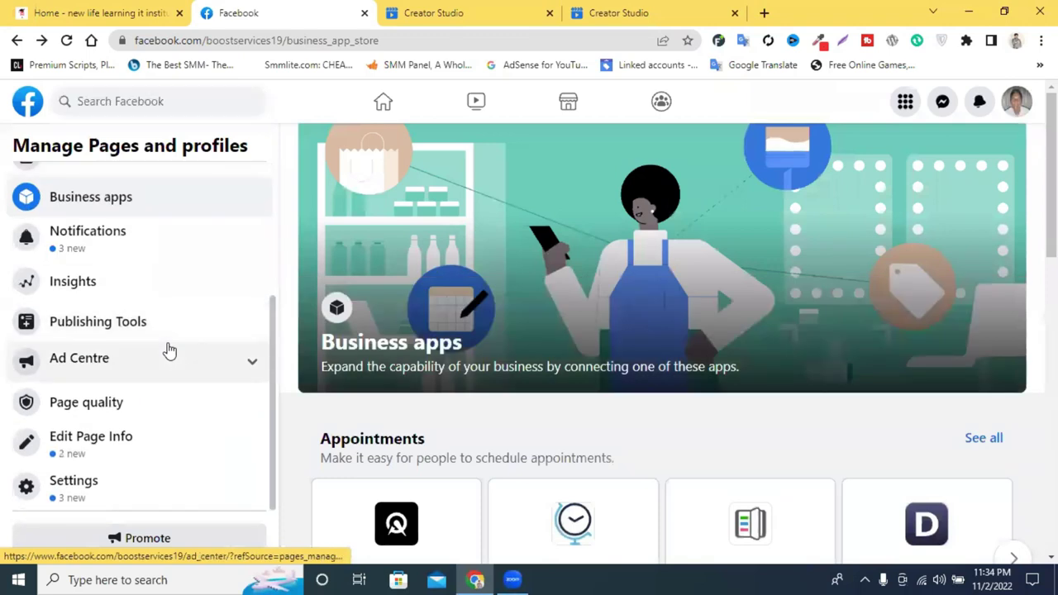
left_click(151, 411)
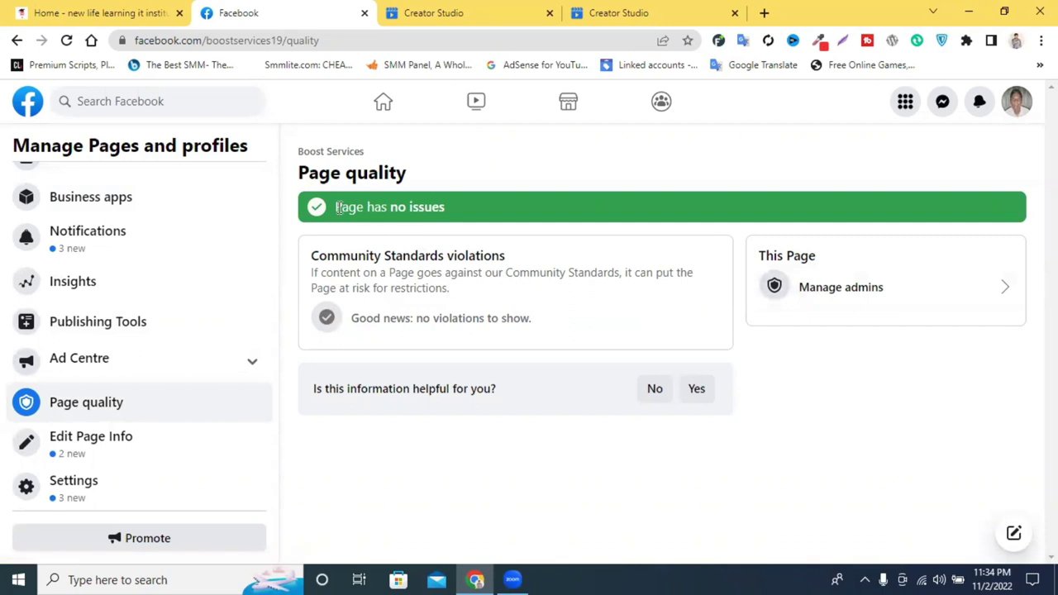
Examine the Page's issue status and its Community Standards violations
left_click_drag(335, 208, 501, 195)
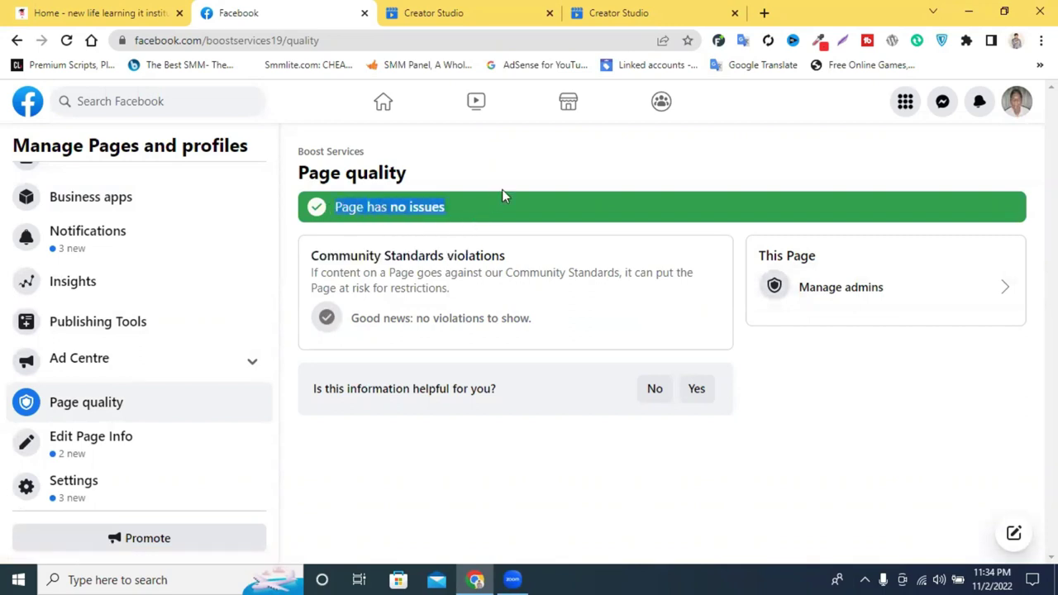
triple_click(746, 220)
left_click(543, 209)
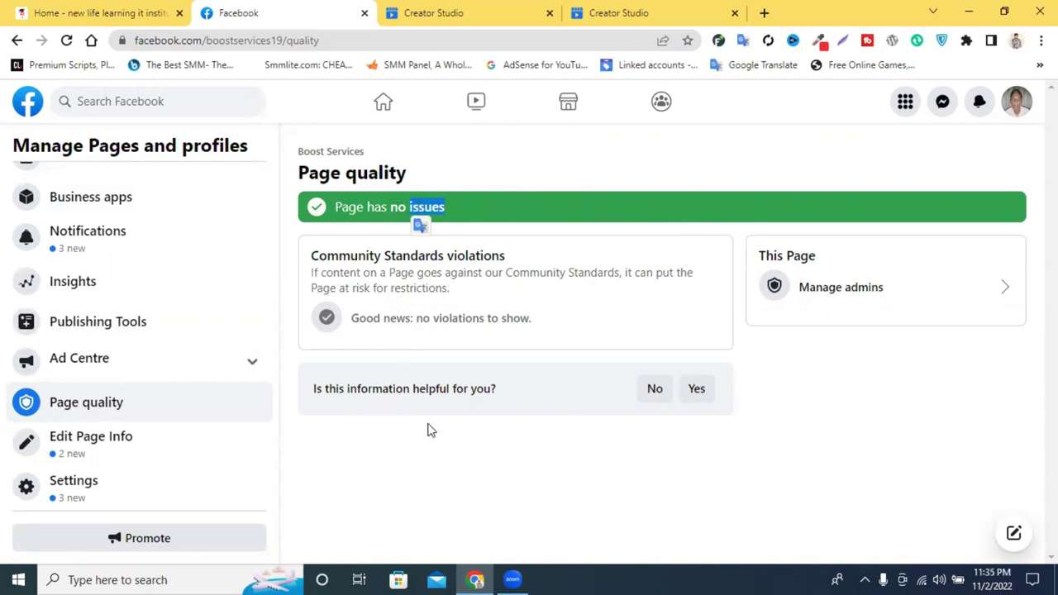
left_click_drag(350, 324, 551, 331)
triple_click(449, 322)
left_click_drag(447, 215, 366, 212)
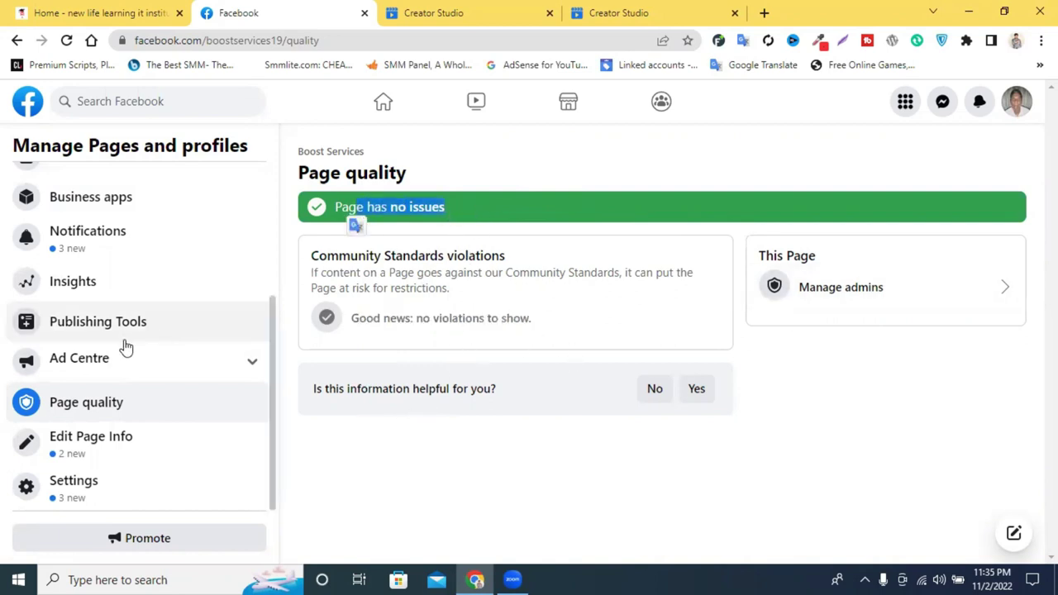
scroll(137, 420, "up", 3)
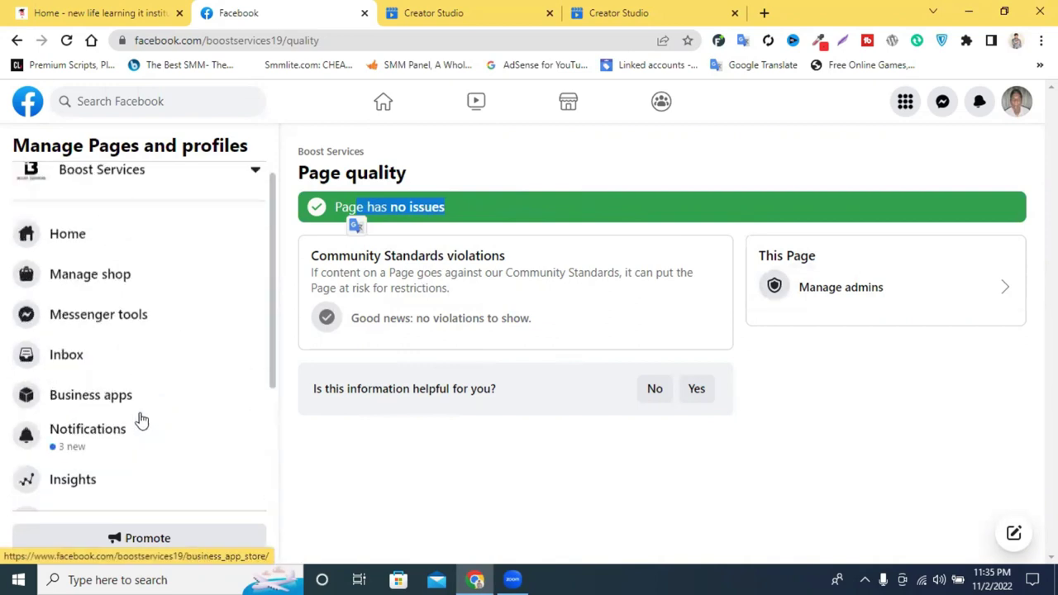